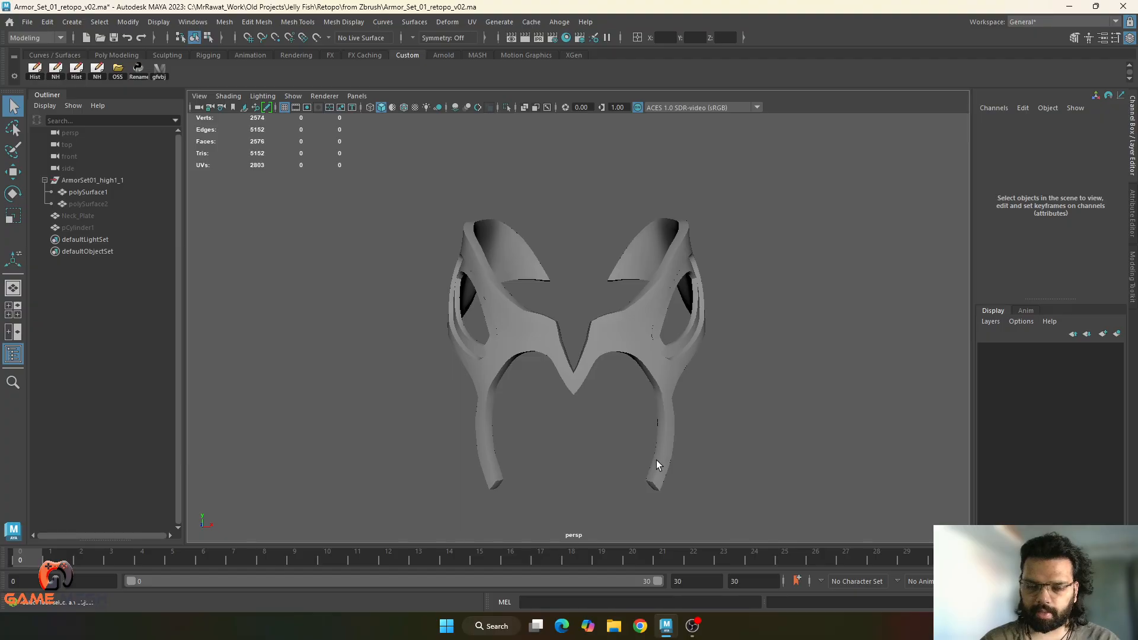
# - Examine the armor mesh from several angles, including the recessed rim around its side oval opening
pyautogui.keyDown('alt'); pyautogui.moveTo(656, 462); pyautogui.dragTo(647, 386); pyautogui.keyUp('alt')
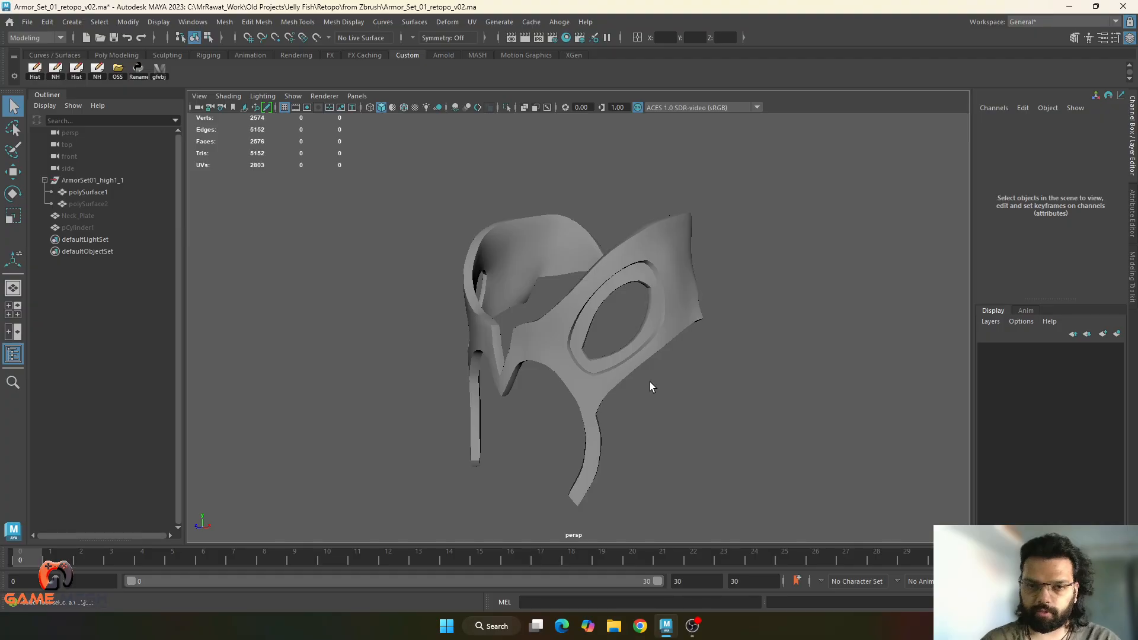
pyautogui.keyDown('alt'); pyautogui.moveTo(668, 376); pyautogui.dragTo(663, 271); pyautogui.keyUp('alt')
pyautogui.keyDown('alt'); pyautogui.moveTo(488, 322); pyautogui.dragTo(521, 431); pyautogui.keyUp('alt')
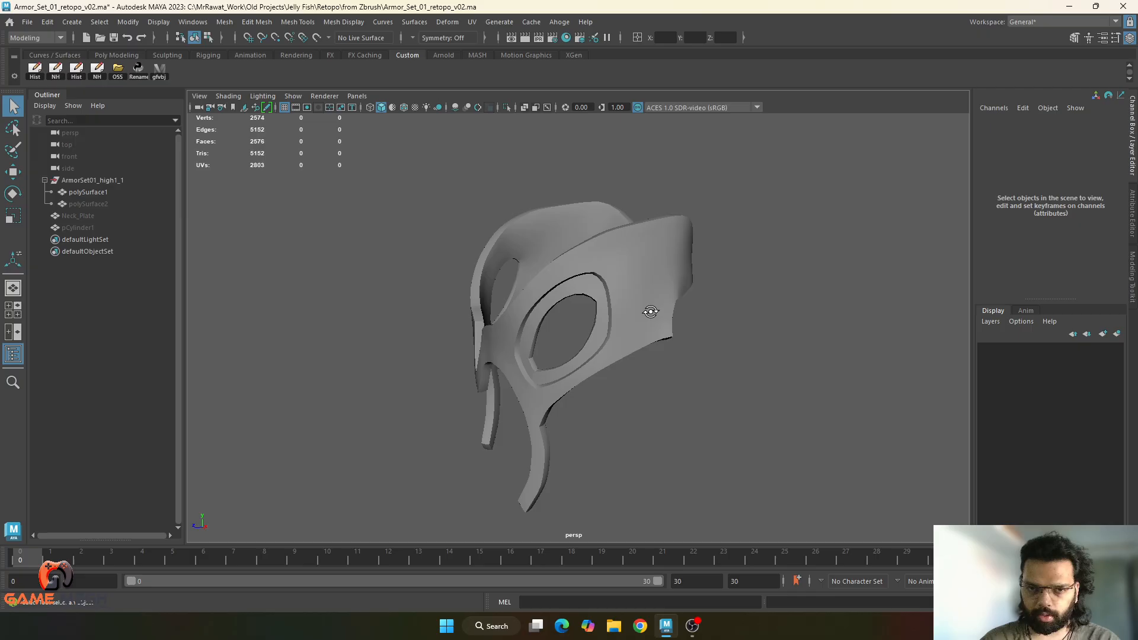
pyautogui.keyDown('alt'); pyautogui.moveTo(651, 312); pyautogui.dragTo(648, 344); pyautogui.keyUp('alt')
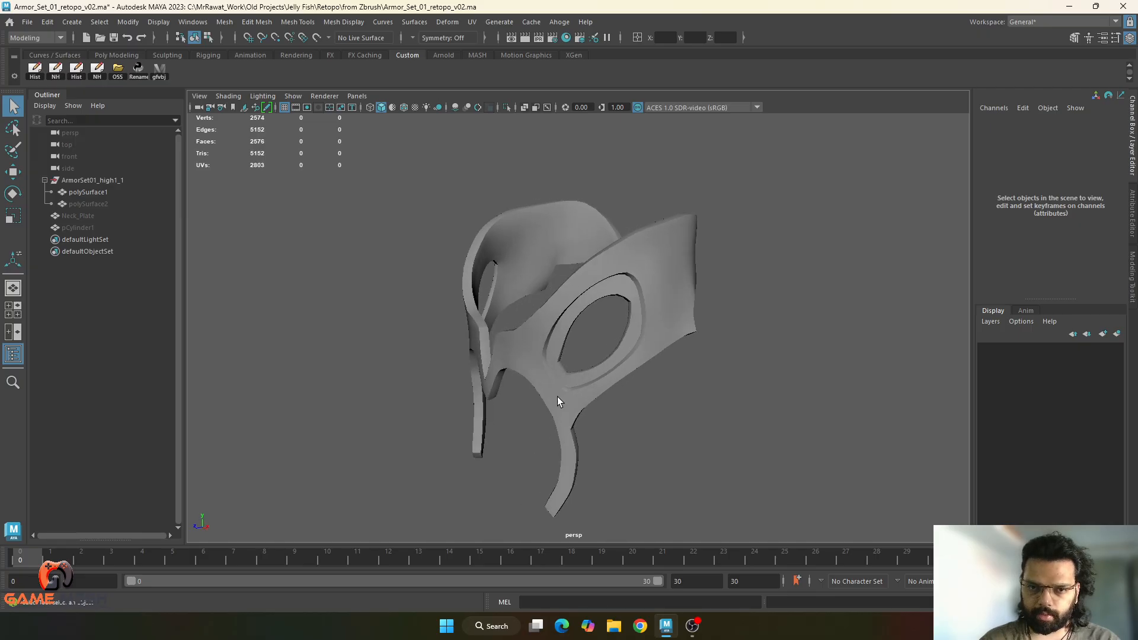
pyautogui.keyDown('alt'); pyautogui.moveTo(605, 359); pyautogui.dragTo(638, 360, button='right'); pyautogui.keyUp('alt')
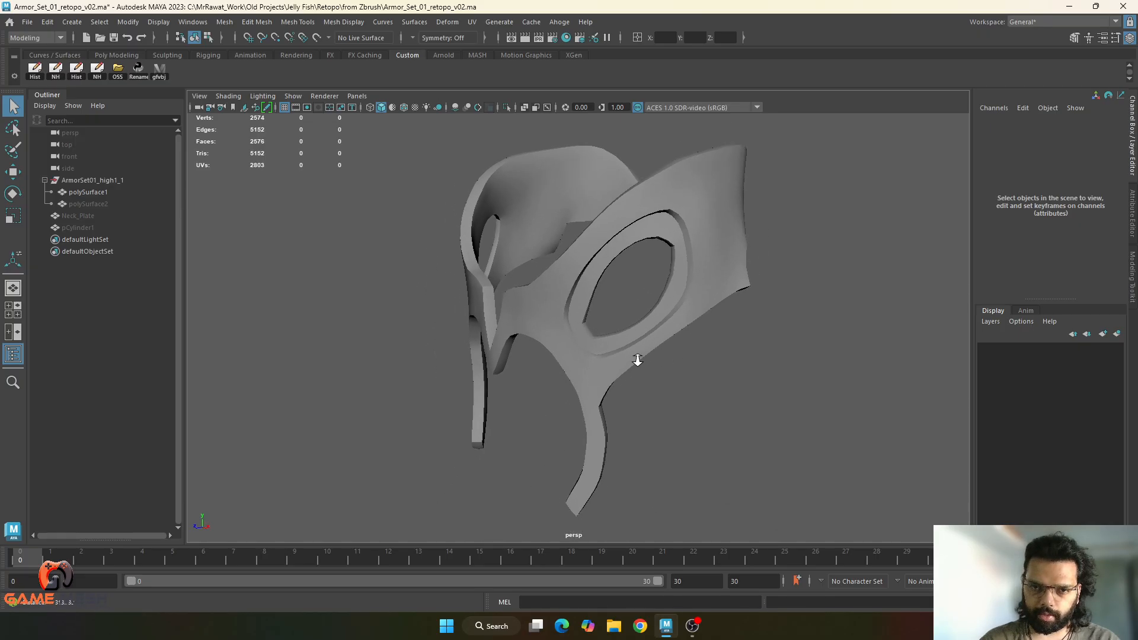
pyautogui.keyDown('alt'); pyautogui.moveTo(638, 360); pyautogui.dragTo(608, 380); pyautogui.keyUp('alt')
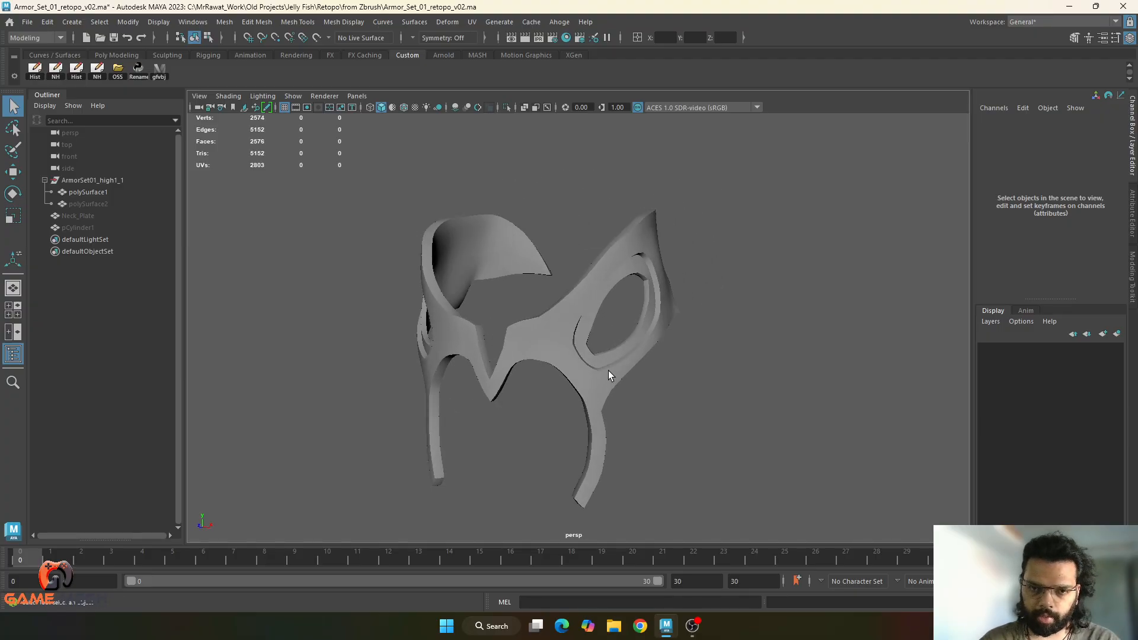
pyautogui.keyDown('alt'); pyautogui.moveTo(665, 350); pyautogui.dragTo(596, 389); pyautogui.keyUp('alt')
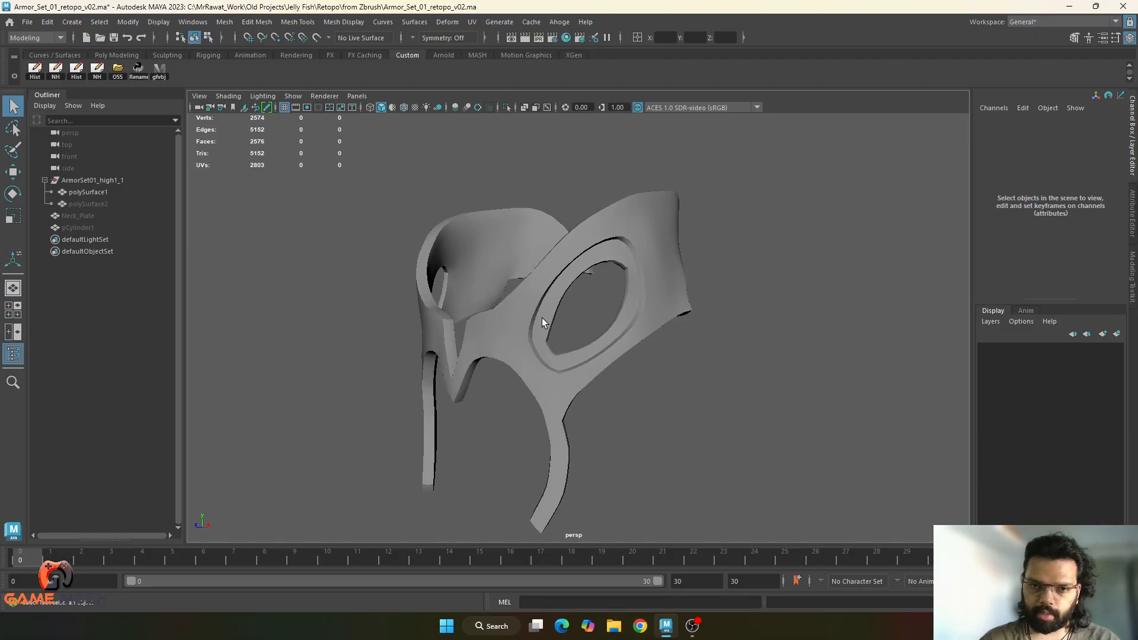
pyautogui.keyDown('alt'); pyautogui.moveTo(603, 332); pyautogui.dragTo(613, 426); pyautogui.keyUp('alt')
pyautogui.keyDown('alt'); pyautogui.moveTo(613, 426); pyautogui.dragTo(630, 421, button='right'); pyautogui.keyUp('alt')
# - Make polySurface1 the live surface and activate Quad Draw on it
pyautogui.hotkey('ctrl', 'shift', 'q')
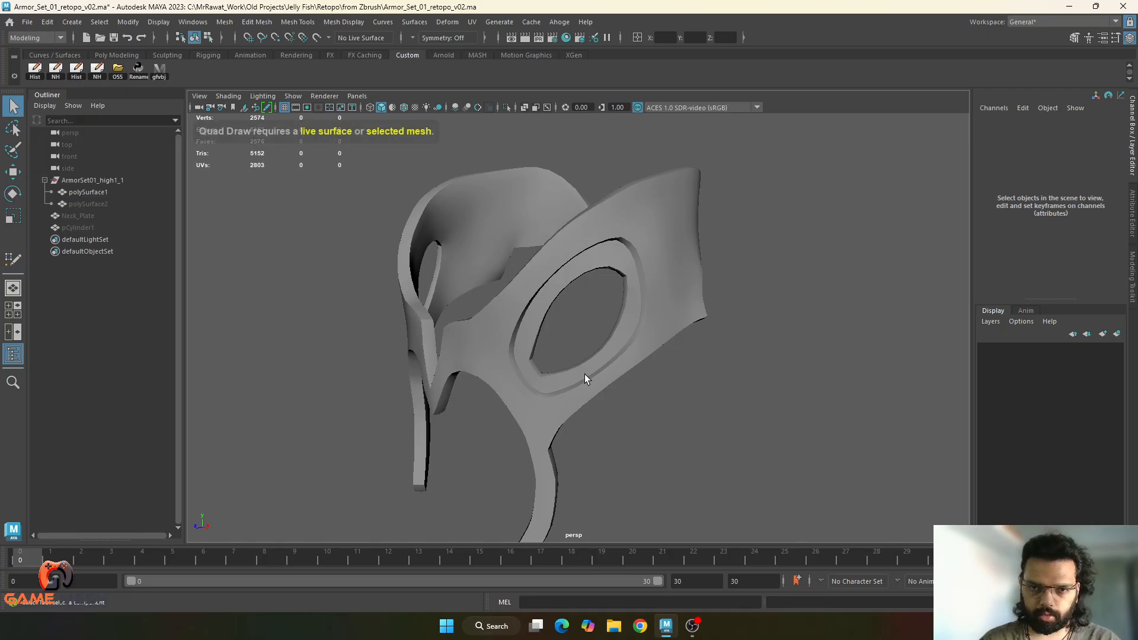
pyautogui.keyDown('alt'); pyautogui.moveTo(584, 379); pyautogui.dragTo(640, 427, button='right'); pyautogui.keyUp('alt')
pyautogui.keyDown('alt'); pyautogui.moveTo(566, 394); pyautogui.dragTo(598, 418, button='right'); pyautogui.keyUp('alt')
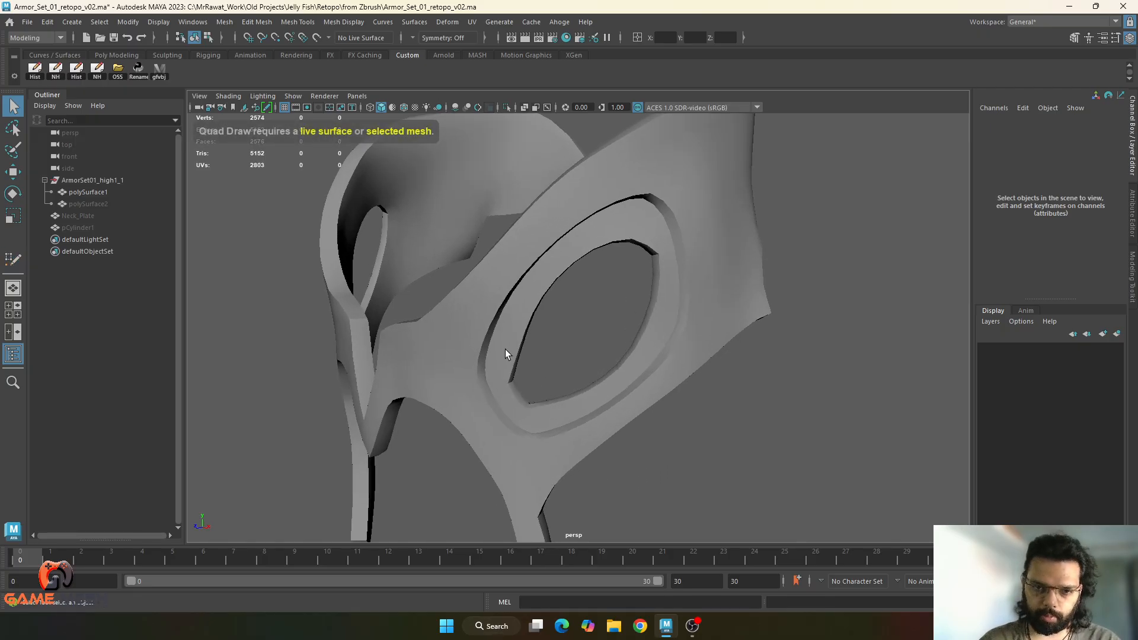
pyautogui.click(529, 315)
pyautogui.click(316, 37)
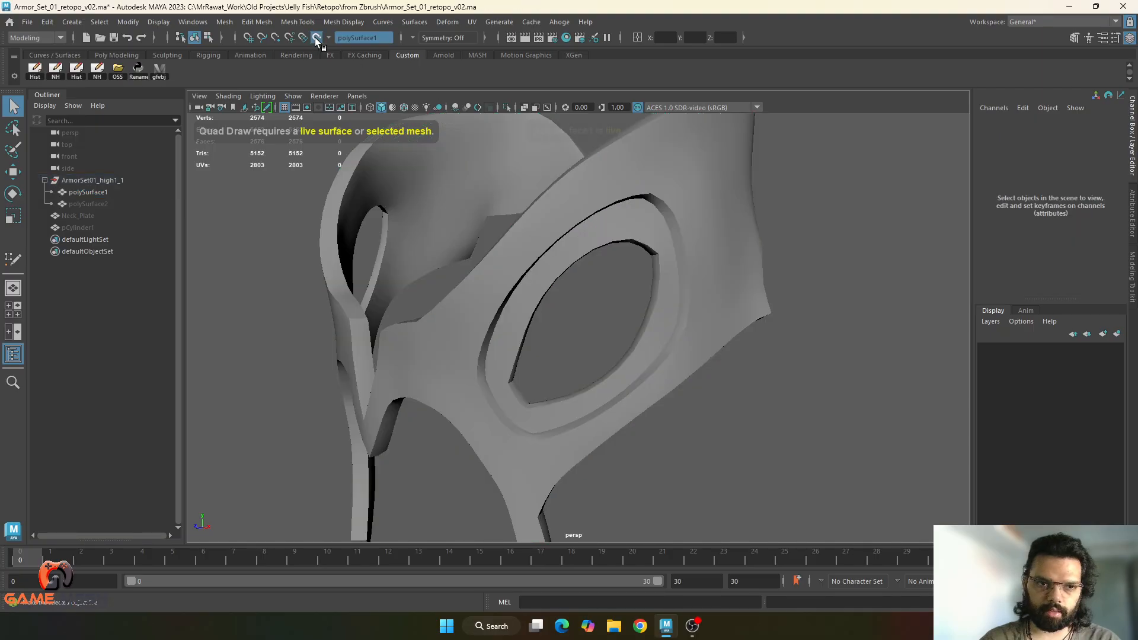
pyautogui.press('y')
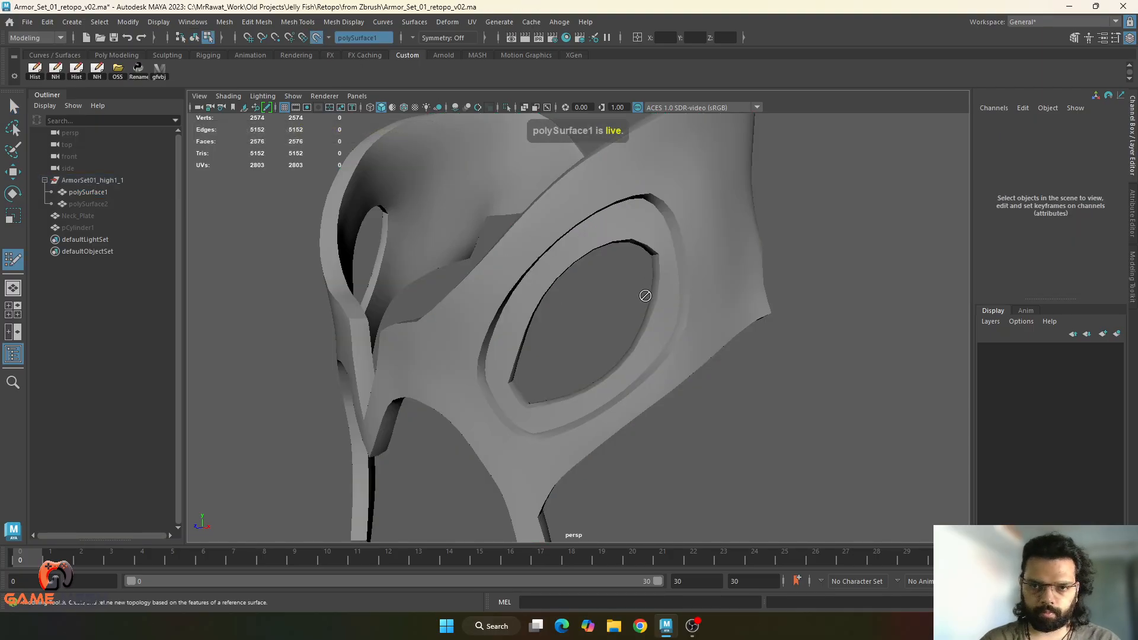
# - Place four points at the lower front of the oval opening's recessed rim and fill them with the first quad
pyautogui.keyDown('alt'); pyautogui.moveTo(646, 296); pyautogui.dragTo(652, 282); pyautogui.keyUp('alt')
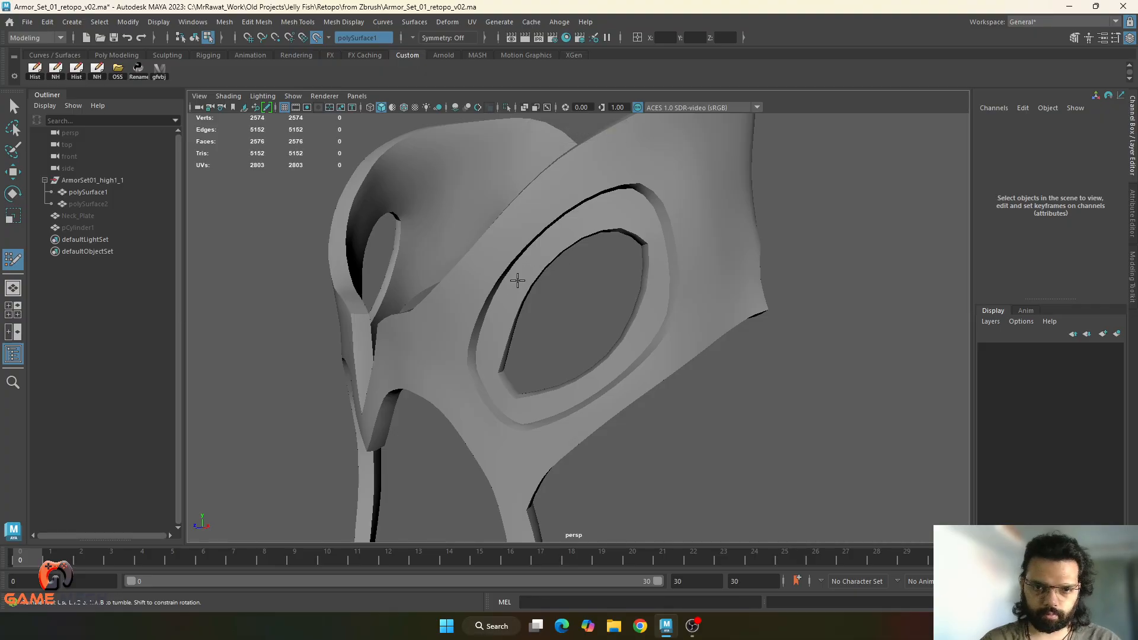
pyautogui.keyDown('alt'); pyautogui.moveTo(518, 279); pyautogui.dragTo(691, 258); pyautogui.keyUp('alt')
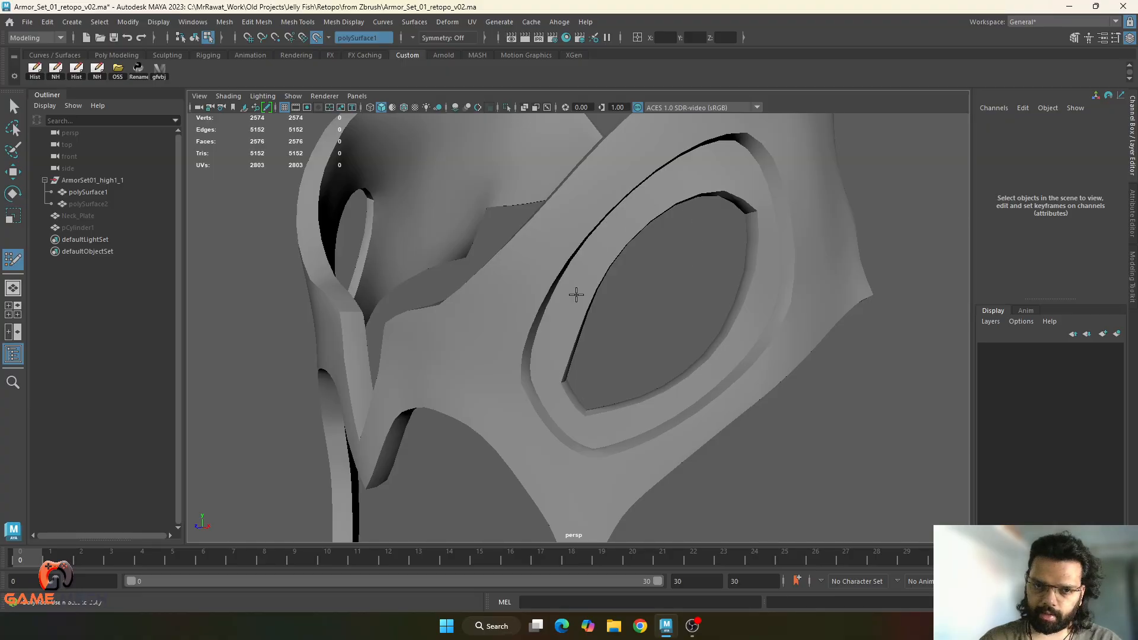
pyautogui.keyDown('alt'); pyautogui.moveTo(521, 297); pyautogui.dragTo(546, 410); pyautogui.keyUp('alt')
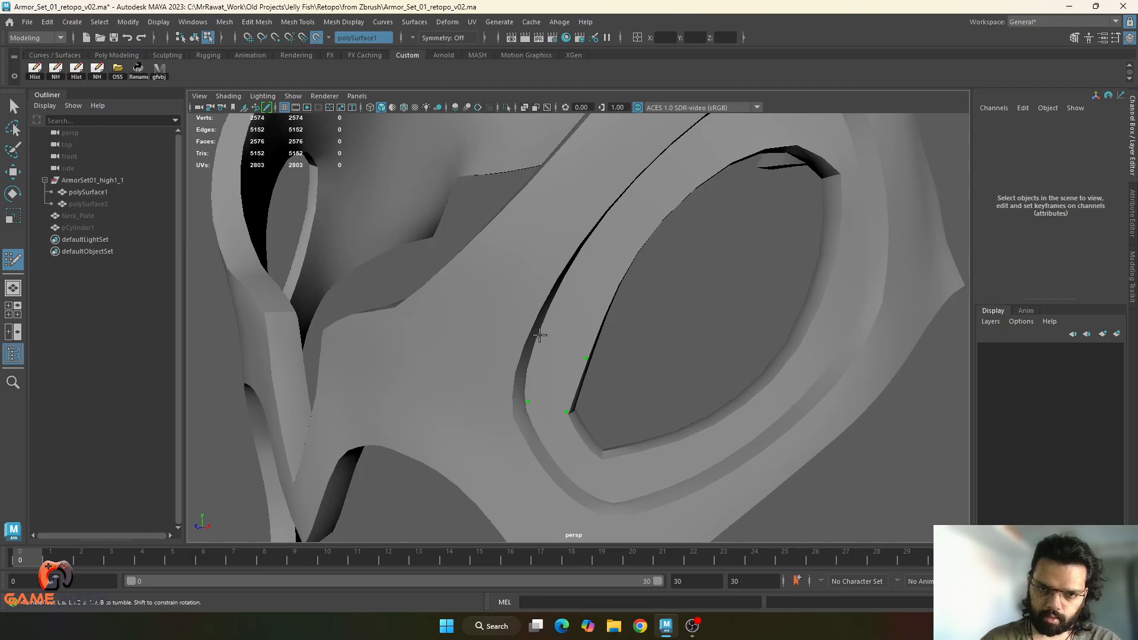
pyautogui.keyDown('shift'); pyautogui.click(540, 371); pyautogui.keyUp('shift')
pyautogui.moveTo(540, 370)
pyautogui.keyDown('alt'); pyautogui.mouseDown()
pyautogui.moveTo(582, 330)
pyautogui.moveTo(549, 359)
pyautogui.moveTo(569, 330)
pyautogui.mouseUp(); pyautogui.keyUp('alt')
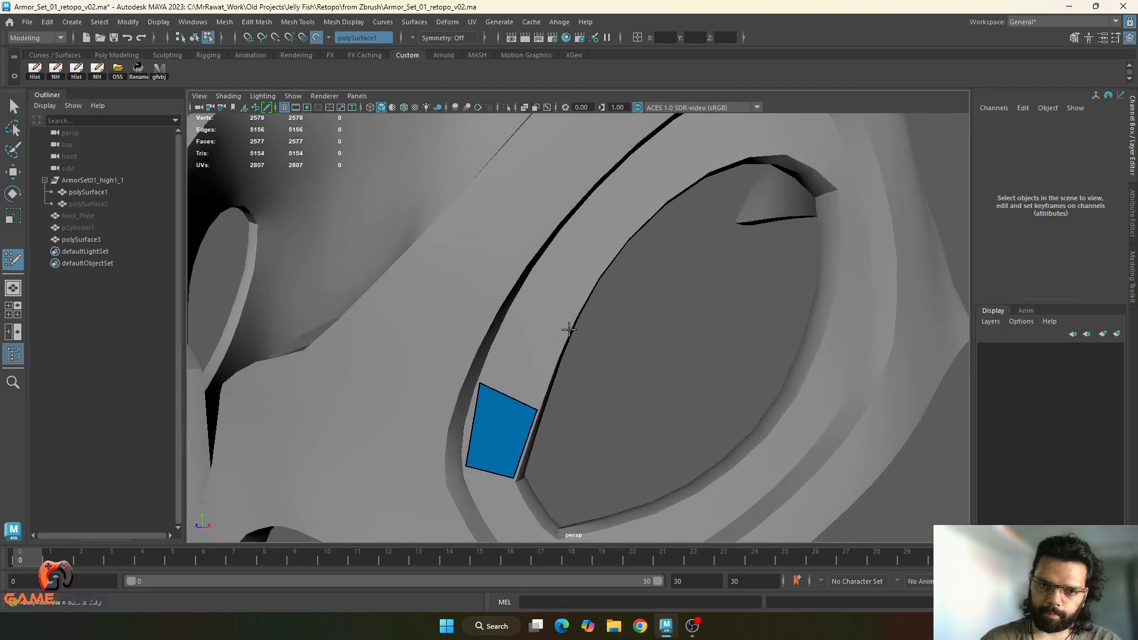
# - Extend the quad strip up the front side of the rim, over the top and onto the rear side of the oval opening
pyautogui.keyDown('shift'); pyautogui.click(520, 301); pyautogui.keyUp('shift')
pyautogui.moveTo(519, 301)
pyautogui.keyDown('alt'); pyautogui.mouseDown()
pyautogui.moveTo(508, 355)
pyautogui.moveTo(510, 308)
pyautogui.moveTo(490, 269)
pyautogui.moveTo(500, 331)
pyautogui.moveTo(518, 275)
pyautogui.moveTo(532, 271)
pyautogui.moveTo(579, 274)
pyautogui.moveTo(579, 316)
pyautogui.moveTo(596, 271)
pyautogui.moveTo(594, 330)
pyautogui.moveTo(638, 288)
pyautogui.moveTo(669, 317)
pyautogui.moveTo(650, 316)
pyautogui.mouseUp(); pyautogui.keyUp('alt')
pyautogui.keyDown('shift'); pyautogui.click(507, 287); pyautogui.keyUp('shift')
pyautogui.keyDown('shift'); pyautogui.click(511, 289); pyautogui.keyUp('shift')
pyautogui.keyDown('shift'); pyautogui.click(552, 266); pyautogui.keyUp('shift')
pyautogui.keyDown('shift'); pyautogui.click(546, 281); pyautogui.keyUp('shift')
pyautogui.keyDown('shift'); pyautogui.click(588, 270); pyautogui.keyUp('shift')
pyautogui.keyDown('shift'); pyautogui.click(601, 300); pyautogui.keyUp('shift')
pyautogui.keyDown('shift'); pyautogui.click(652, 306); pyautogui.keyUp('shift')
pyautogui.keyDown('shift'); pyautogui.click(685, 283); pyautogui.keyUp('shift')
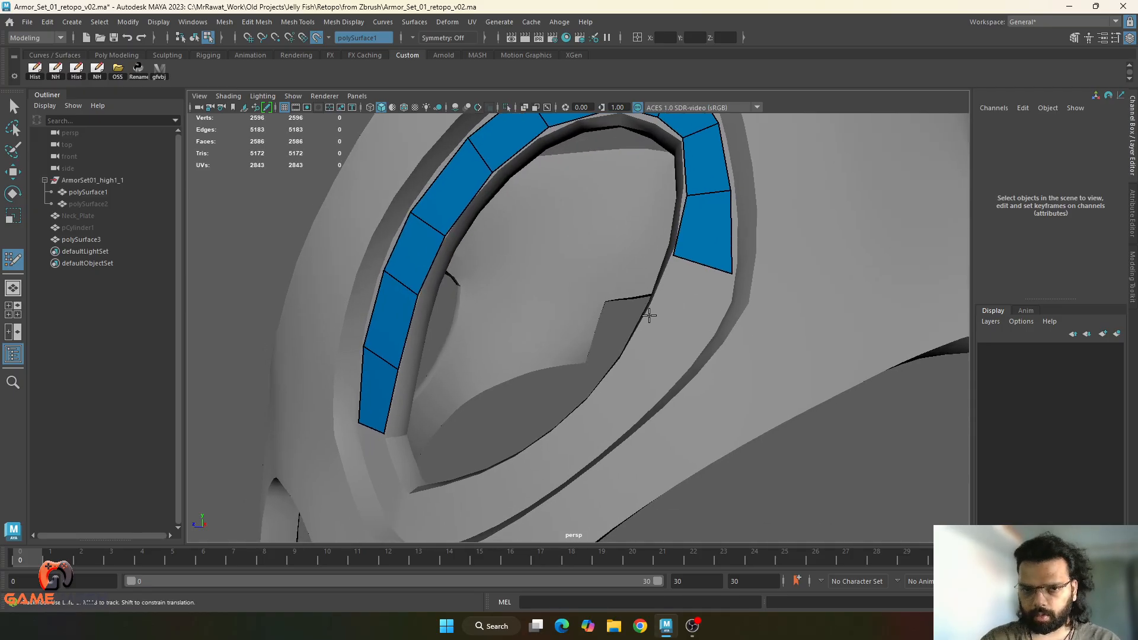
# - Continue the quad strip down the rear side and along the lower edge of the rim
pyautogui.keyDown('shift'); pyautogui.click(697, 351); pyautogui.keyUp('shift')
pyautogui.keyDown('alt'); pyautogui.moveTo(696, 351); pyautogui.dragTo(698, 339); pyautogui.keyUp('alt')
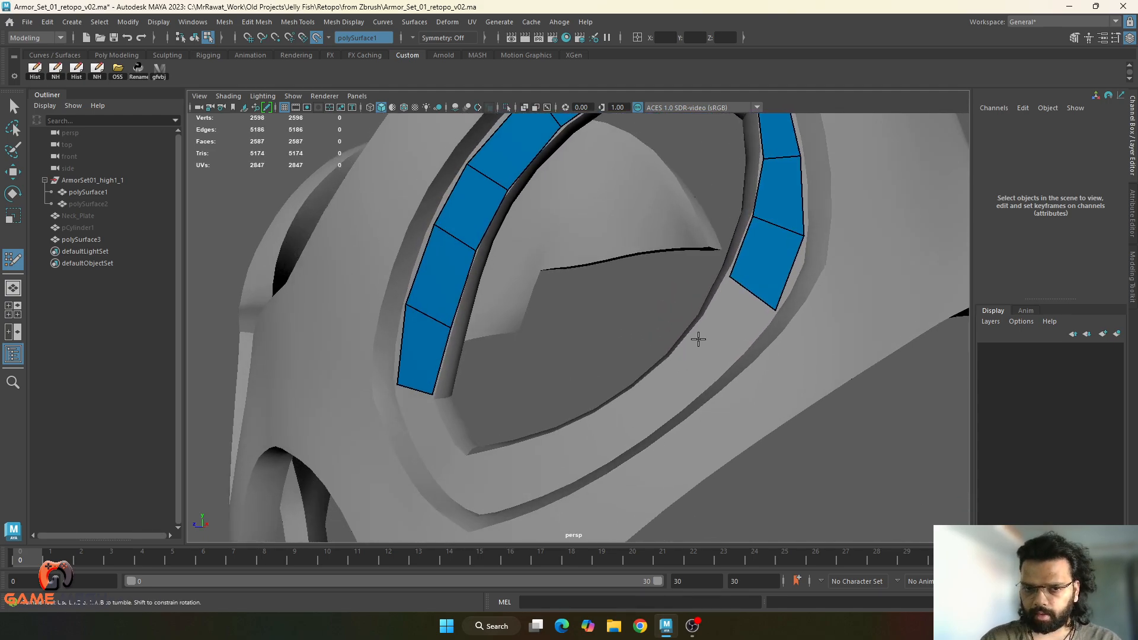
pyautogui.keyDown('shift'); pyautogui.click(725, 359); pyautogui.keyUp('shift')
pyautogui.moveTo(679, 386)
pyautogui.keyDown('alt'); pyautogui.mouseDown()
pyautogui.moveTo(684, 374)
pyautogui.moveTo(640, 360)
pyautogui.moveTo(612, 394)
pyautogui.moveTo(435, 363)
pyautogui.mouseUp(); pyautogui.keyUp('alt')
pyautogui.keyDown('shift'); pyautogui.click(647, 339); pyautogui.keyUp('shift')
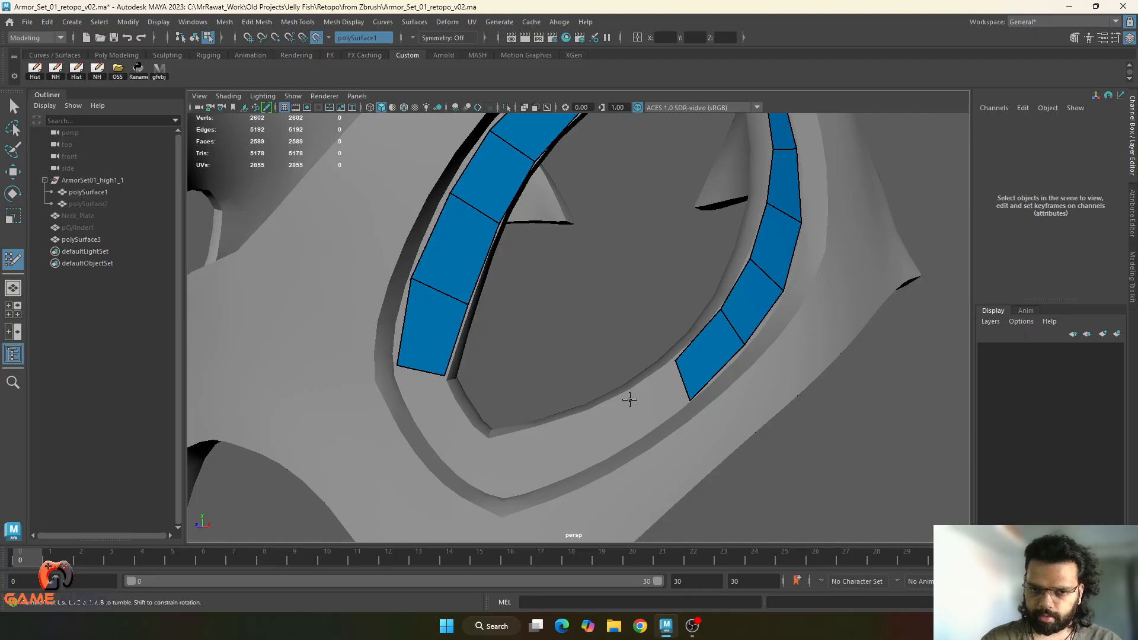
pyautogui.keyDown('shift'); pyautogui.click(665, 392); pyautogui.keyUp('shift')
pyautogui.moveTo(665, 392)
pyautogui.keyDown('alt'); pyautogui.mouseDown()
pyautogui.moveTo(643, 414)
pyautogui.moveTo(635, 406)
pyautogui.mouseUp(); pyautogui.keyUp('alt')
# - Add the remaining quads around the lower corner of the oval opening to close the strip into a ring
pyautogui.click(622, 457)
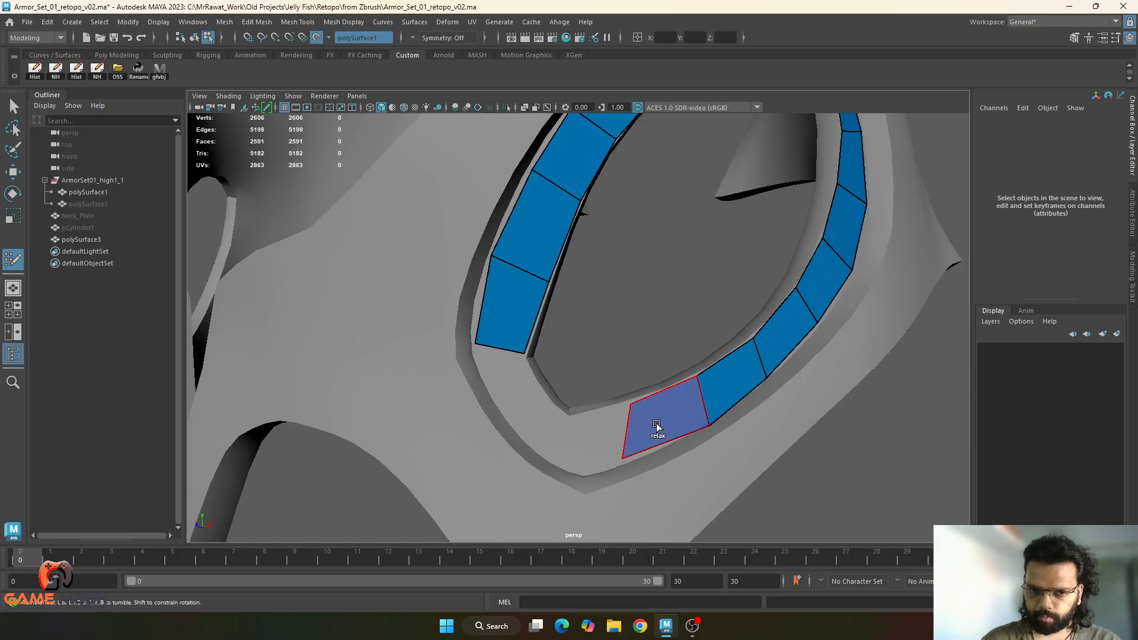
pyautogui.keyDown('shift'); pyautogui.click(656, 426); pyautogui.keyUp('shift')
pyautogui.click(588, 472)
pyautogui.keyDown('shift'); pyautogui.click(616, 453); pyautogui.keyUp('shift')
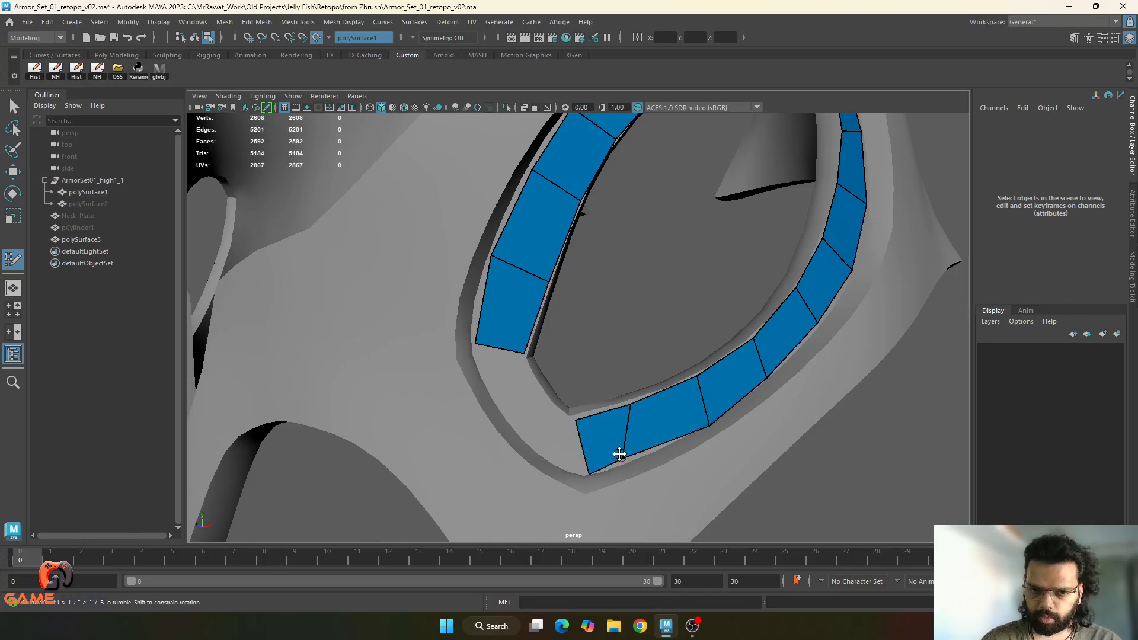
pyautogui.keyDown('shift'); pyautogui.click(535, 446); pyautogui.keyUp('shift')
pyautogui.keyDown('shift'); pyautogui.click(504, 388); pyautogui.keyUp('shift')
# - Insert a cross edge in the lower front quad of the ring and reposition the corner vertices to follow the rim's outline
pyautogui.keyDown('alt'); pyautogui.moveTo(529, 422); pyautogui.dragTo(545, 427); pyautogui.keyUp('alt')
pyautogui.keyDown('ctrl'); pyautogui.click(554, 404); pyautogui.keyUp('ctrl')
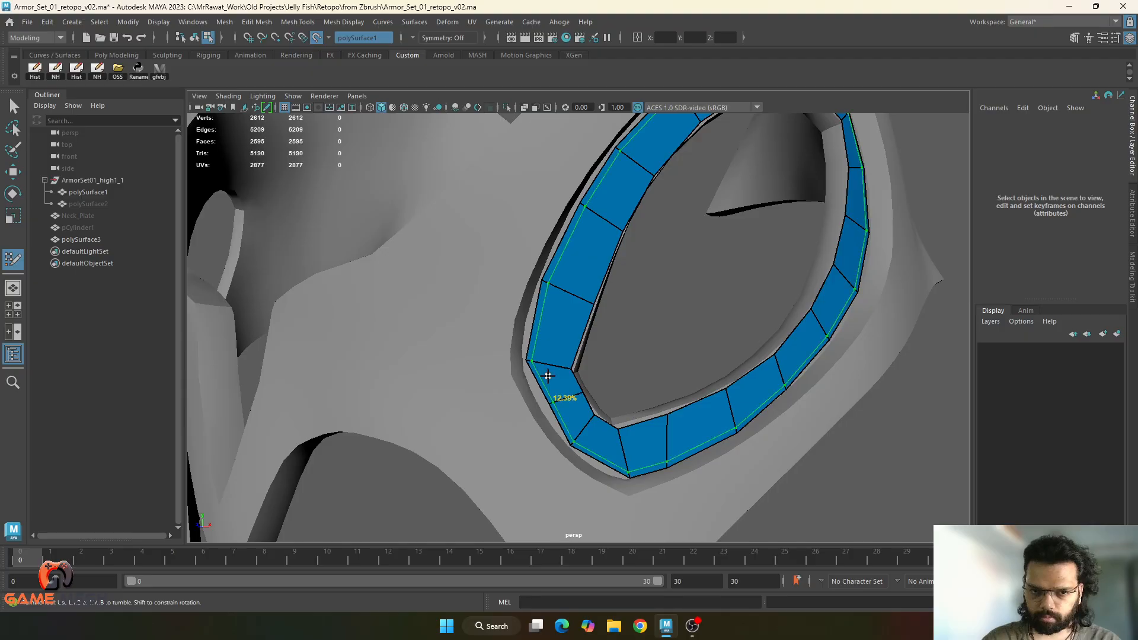
pyautogui.moveTo(546, 363)
pyautogui.mouseDown()
pyautogui.moveTo(551, 348)
pyautogui.moveTo(525, 348)
pyautogui.mouseUp()
pyautogui.moveTo(550, 405); pyautogui.dragTo(540, 405)
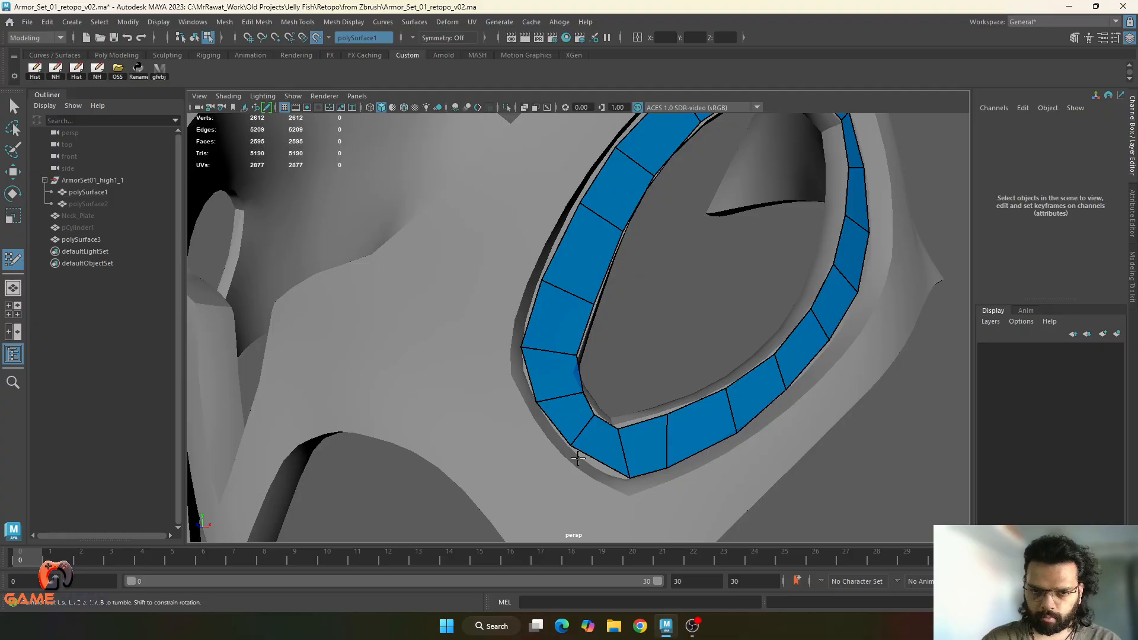
pyautogui.moveTo(628, 476); pyautogui.dragTo(619, 478)
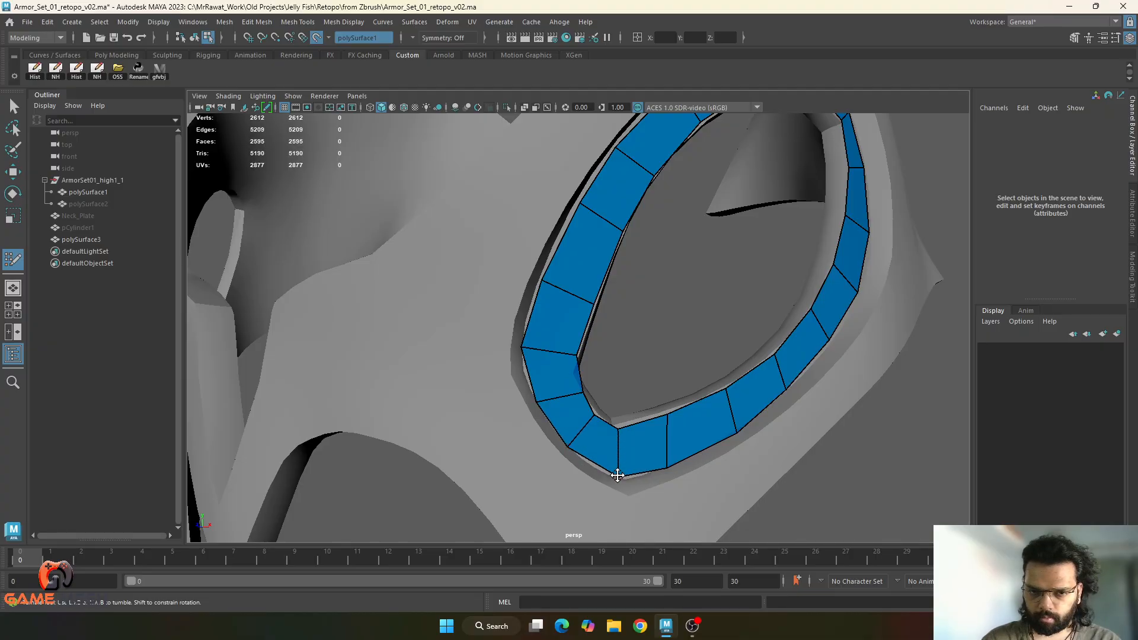
pyautogui.moveTo(623, 427)
pyautogui.keyDown('alt'); pyautogui.mouseDown()
pyautogui.moveTo(612, 392)
pyautogui.moveTo(569, 432)
pyautogui.moveTo(501, 397)
pyautogui.moveTo(528, 373)
pyautogui.moveTo(524, 424)
pyautogui.moveTo(632, 439)
pyautogui.moveTo(671, 404)
pyautogui.moveTo(698, 353)
pyautogui.moveTo(650, 382)
pyautogui.mouseUp(); pyautogui.keyUp('alt')
pyautogui.moveTo(641, 382)
pyautogui.keyDown('shift'); pyautogui.mouseDown()
pyautogui.moveTo(658, 324)
pyautogui.moveTo(656, 277)
pyautogui.mouseUp(); pyautogui.keyUp('shift')
pyautogui.hotkey('ctrl', 'z')
# - Examine how the closed quad ring fits the recessed rim of the oval opening from several angles
pyautogui.scroll(-2, 664, 425)
pyautogui.keyDown('alt'); pyautogui.moveTo(643, 385); pyautogui.dragTo(717, 373, button='middle'); pyautogui.keyUp('alt')
pyautogui.scroll(1, 640, 368)
pyautogui.scroll(-1, 718, 373)
pyautogui.keyDown('alt'); pyautogui.moveTo(569, 401); pyautogui.dragTo(617, 412); pyautogui.keyUp('alt')
pyautogui.keyDown('alt'); pyautogui.moveTo(608, 407); pyautogui.dragTo(694, 462, button='middle'); pyautogui.keyUp('alt')
pyautogui.keyDown('alt'); pyautogui.moveTo(672, 459); pyautogui.dragTo(606, 446); pyautogui.keyUp('alt')
pyautogui.scroll(2, 655, 490)
pyautogui.scroll(1, 631, 456)
pyautogui.keyDown('alt'); pyautogui.moveTo(606, 446); pyautogui.dragTo(607, 366, button='middle'); pyautogui.keyUp('alt')
pyautogui.keyDown('alt'); pyautogui.moveTo(607, 366); pyautogui.dragTo(540, 397); pyautogui.keyUp('alt')
# - Extrude the ring's entire outer border edge loop with a Local Translate Z of 3.422
pyautogui.press('w')
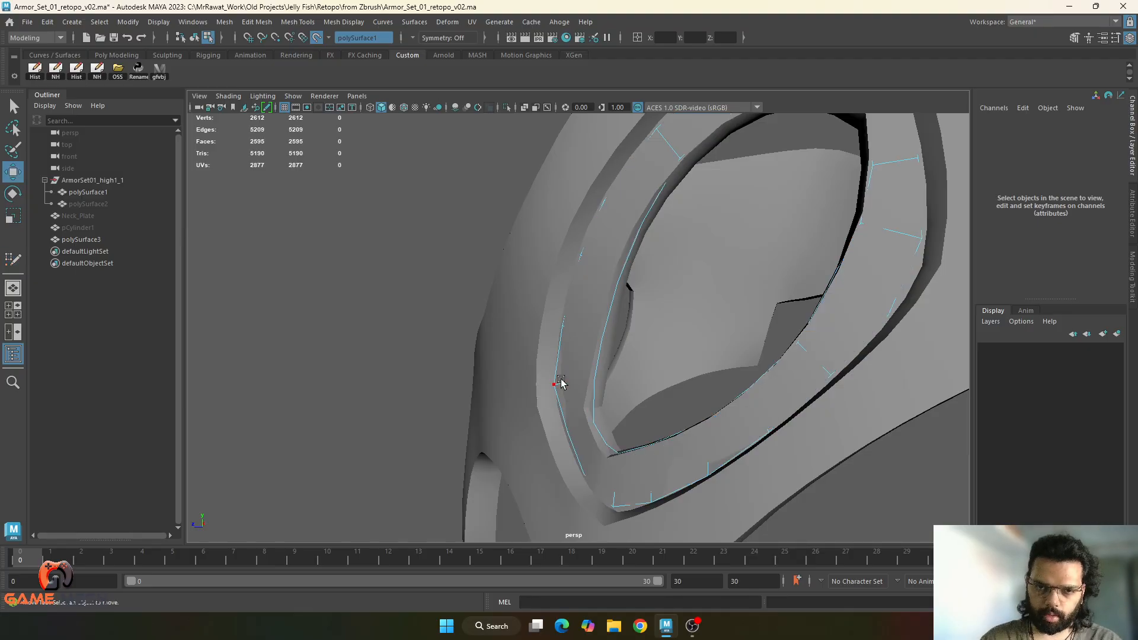
pyautogui.doubleClick(552, 357)
pyautogui.hotkey('ctrl', 'e')
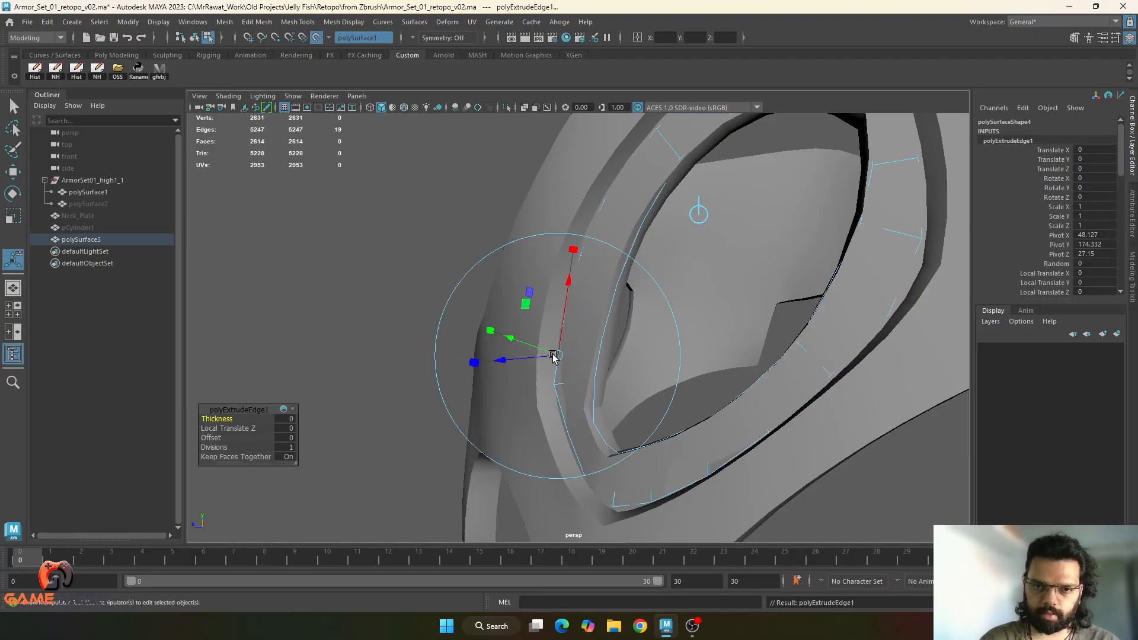
pyautogui.keyDown('alt'); pyautogui.moveTo(563, 347); pyautogui.dragTo(579, 356); pyautogui.keyUp('alt')
pyautogui.moveTo(521, 378); pyautogui.dragTo(546, 396)
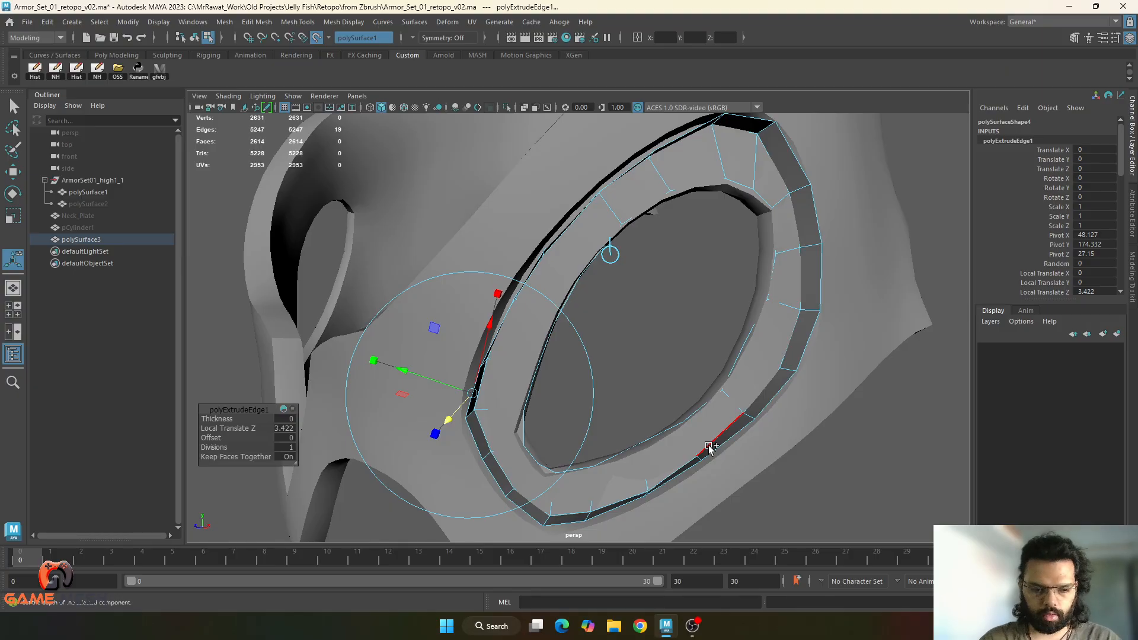
# - Use Quad Draw to fit the extruded strip's outer vertices to the recess wall along the front and top of the opening
pyautogui.hotkey('ctrl', 'shift', 'q')
pyautogui.moveTo(493, 482)
pyautogui.keyDown('alt'); pyautogui.mouseDown()
pyautogui.moveTo(442, 412)
pyautogui.moveTo(475, 480)
pyautogui.mouseUp(); pyautogui.keyUp('alt')
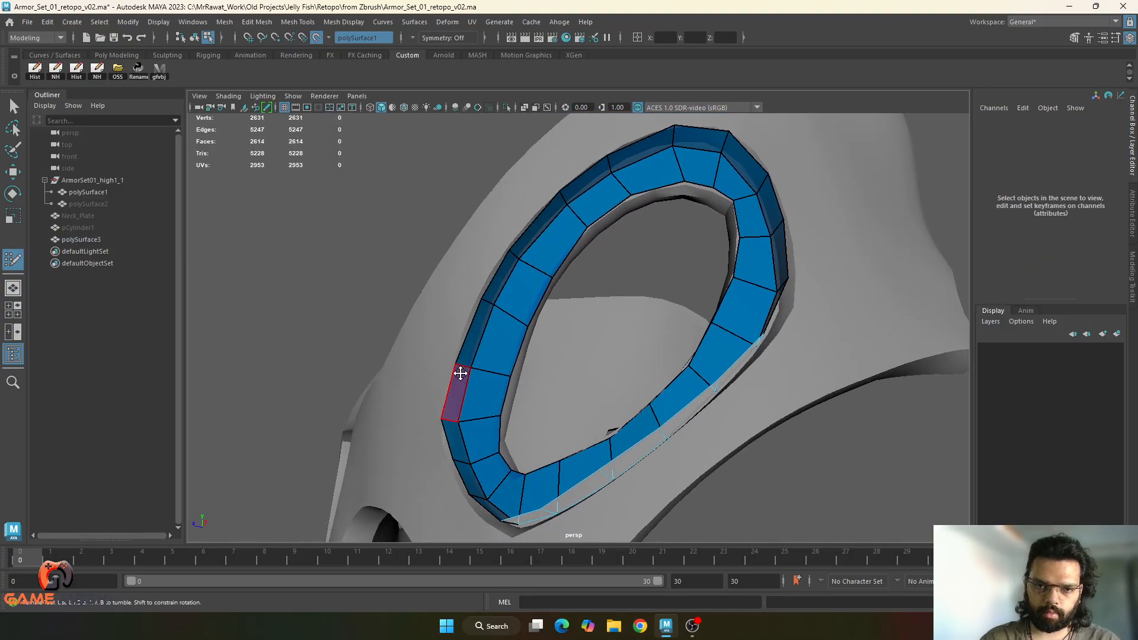
pyautogui.moveTo(458, 360)
pyautogui.keyDown('alt'); pyautogui.mouseDown()
pyautogui.moveTo(482, 417)
pyautogui.moveTo(494, 372)
pyautogui.mouseUp(); pyautogui.keyUp('alt')
pyautogui.keyDown('alt'); pyautogui.moveTo(526, 325); pyautogui.dragTo(524, 376); pyautogui.keyUp('alt')
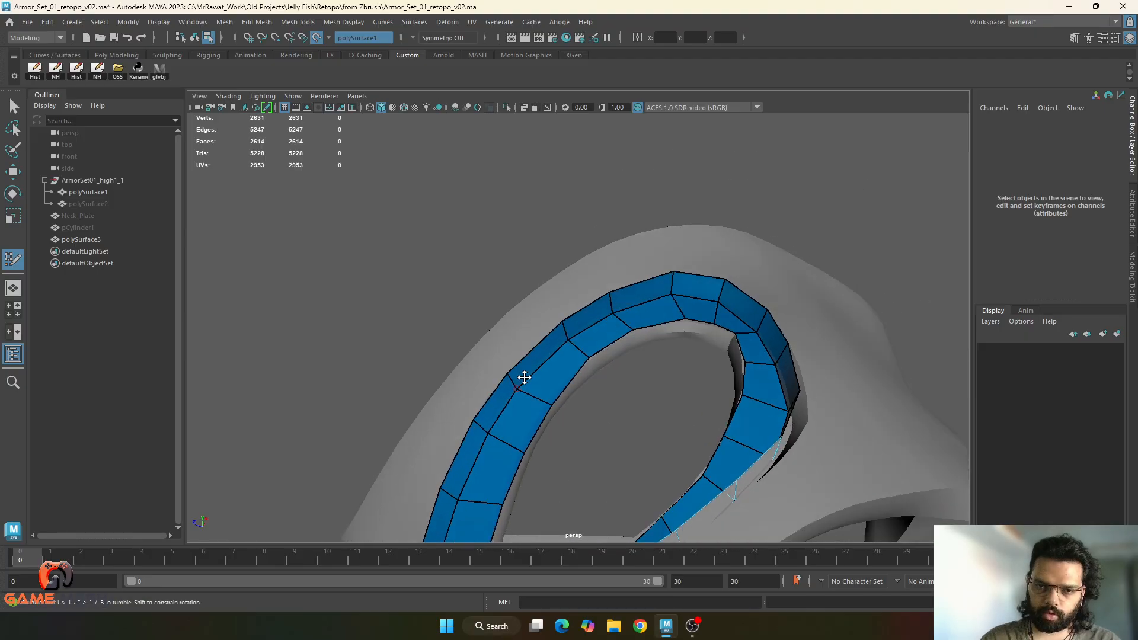
pyautogui.moveTo(563, 323)
pyautogui.keyDown('alt'); pyautogui.mouseDown()
pyautogui.moveTo(539, 371)
pyautogui.moveTo(582, 338)
pyautogui.moveTo(585, 373)
pyautogui.mouseUp(); pyautogui.keyUp('alt')
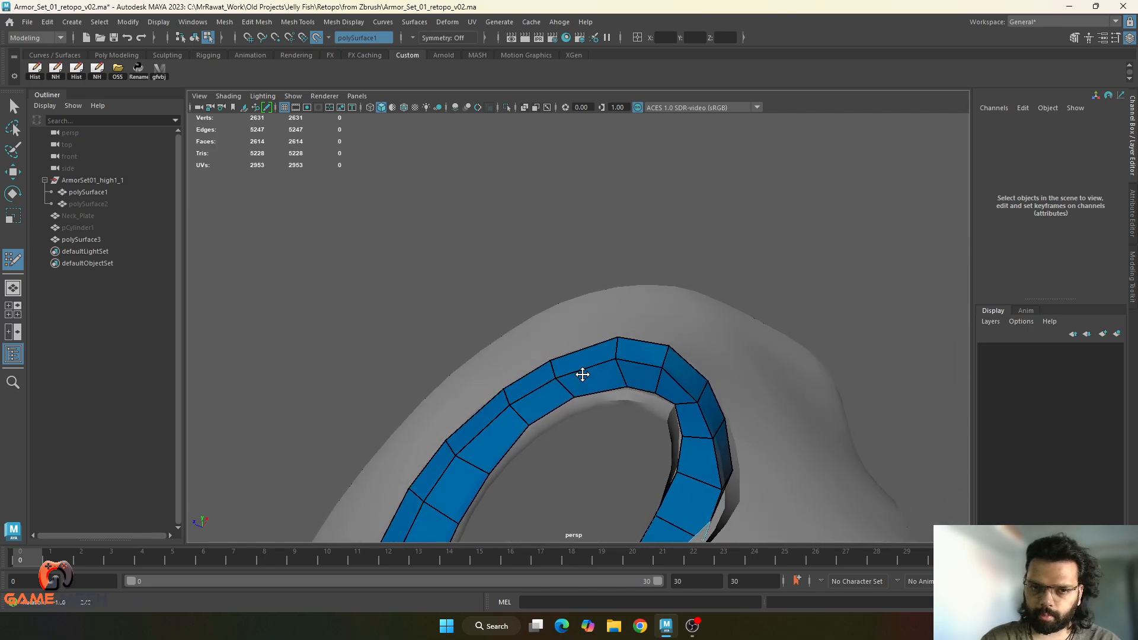
pyautogui.moveTo(617, 339)
pyautogui.keyDown('alt'); pyautogui.mouseDown()
pyautogui.moveTo(648, 382)
pyautogui.moveTo(682, 363)
pyautogui.mouseUp(); pyautogui.keyUp('alt')
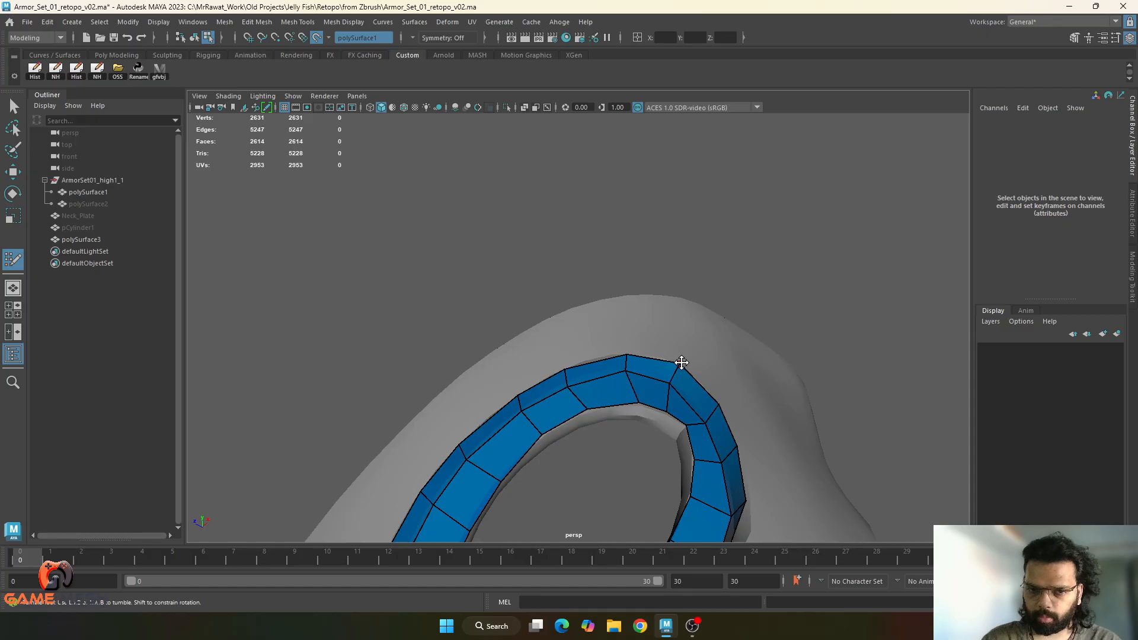
# - Fit the extruded strip's outer vertices to the recess wall down the rear side and around the lower corner
pyautogui.moveTo(701, 407)
pyautogui.keyDown('alt'); pyautogui.mouseDown()
pyautogui.moveTo(612, 370)
pyautogui.moveTo(617, 415)
pyautogui.moveTo(613, 332)
pyautogui.mouseUp(); pyautogui.keyUp('alt')
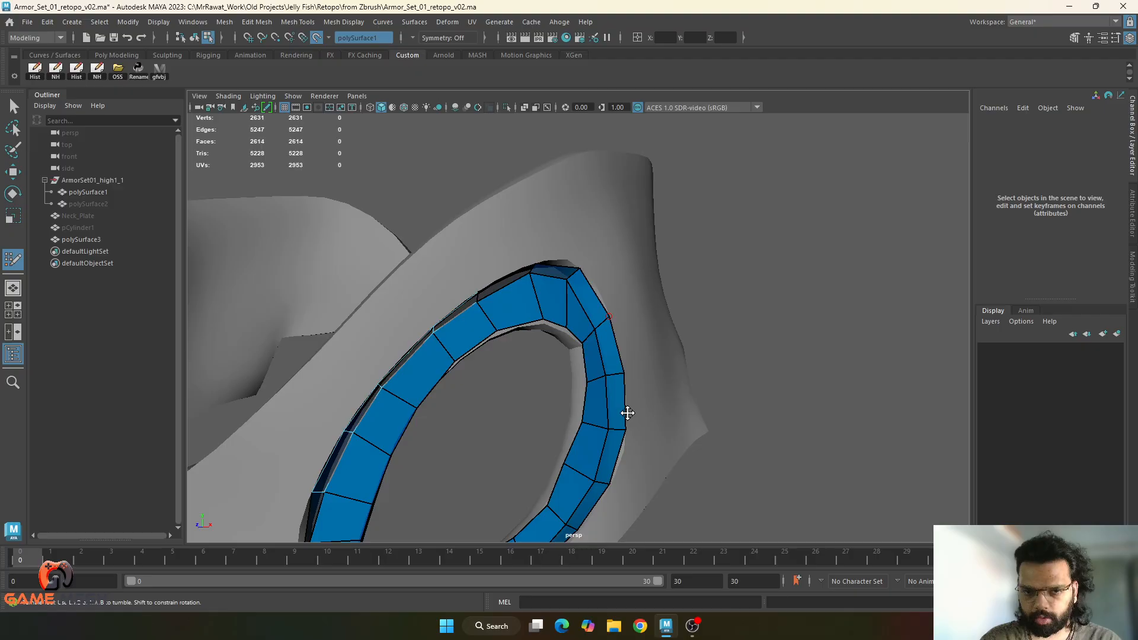
pyautogui.keyDown('alt'); pyautogui.moveTo(628, 413); pyautogui.dragTo(589, 392); pyautogui.keyUp('alt')
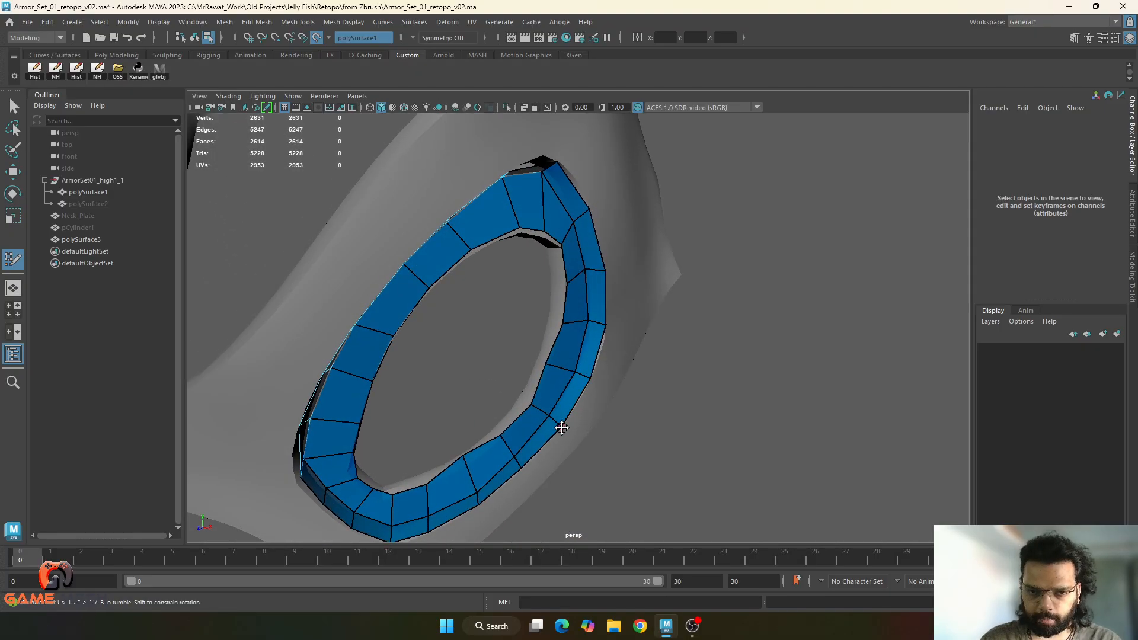
pyautogui.keyDown('alt'); pyautogui.moveTo(566, 442); pyautogui.dragTo(569, 387); pyautogui.keyUp('alt')
pyautogui.keyDown('alt'); pyautogui.moveTo(569, 387); pyautogui.dragTo(619, 411, button='right'); pyautogui.keyUp('alt')
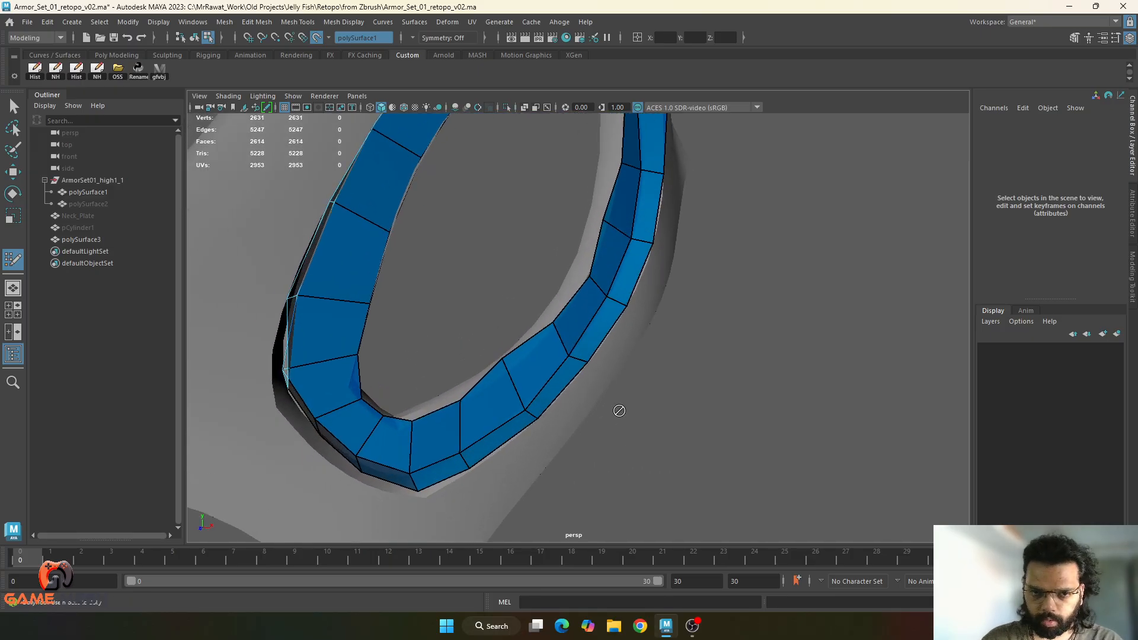
pyautogui.keyDown('alt'); pyautogui.moveTo(587, 364); pyautogui.dragTo(556, 386); pyautogui.keyUp('alt')
pyautogui.keyDown('alt'); pyautogui.moveTo(498, 437); pyautogui.dragTo(464, 414); pyautogui.keyUp('alt')
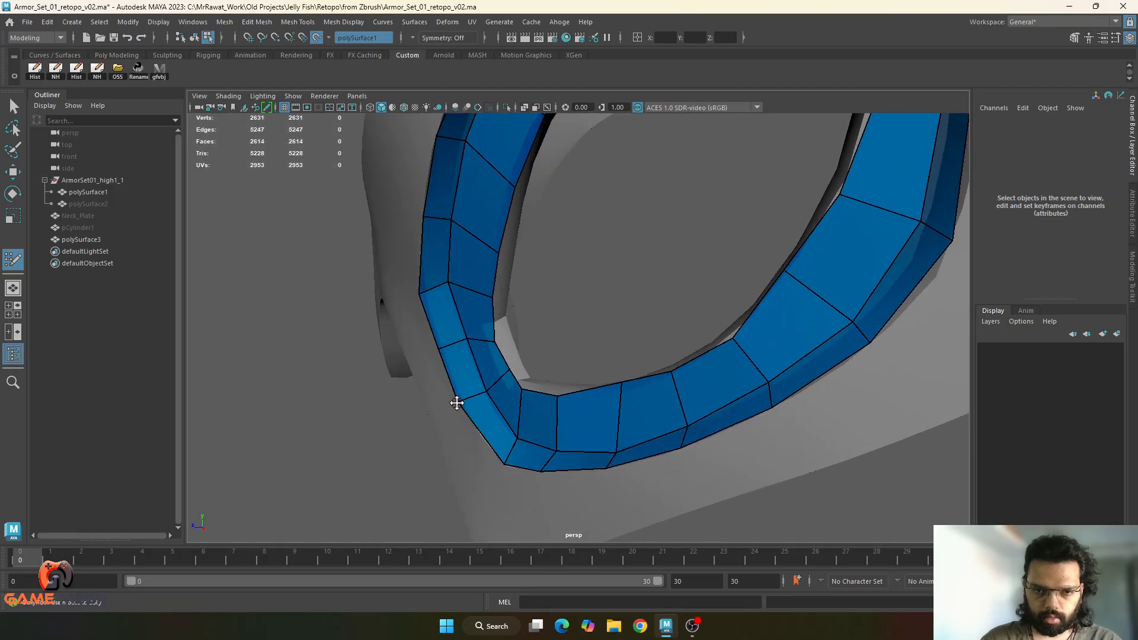
pyautogui.keyDown('alt'); pyautogui.moveTo(440, 341); pyautogui.dragTo(522, 364); pyautogui.keyUp('alt')
pyautogui.keyDown('alt'); pyautogui.moveTo(581, 400); pyautogui.dragTo(590, 369, button='middle'); pyautogui.keyUp('alt')
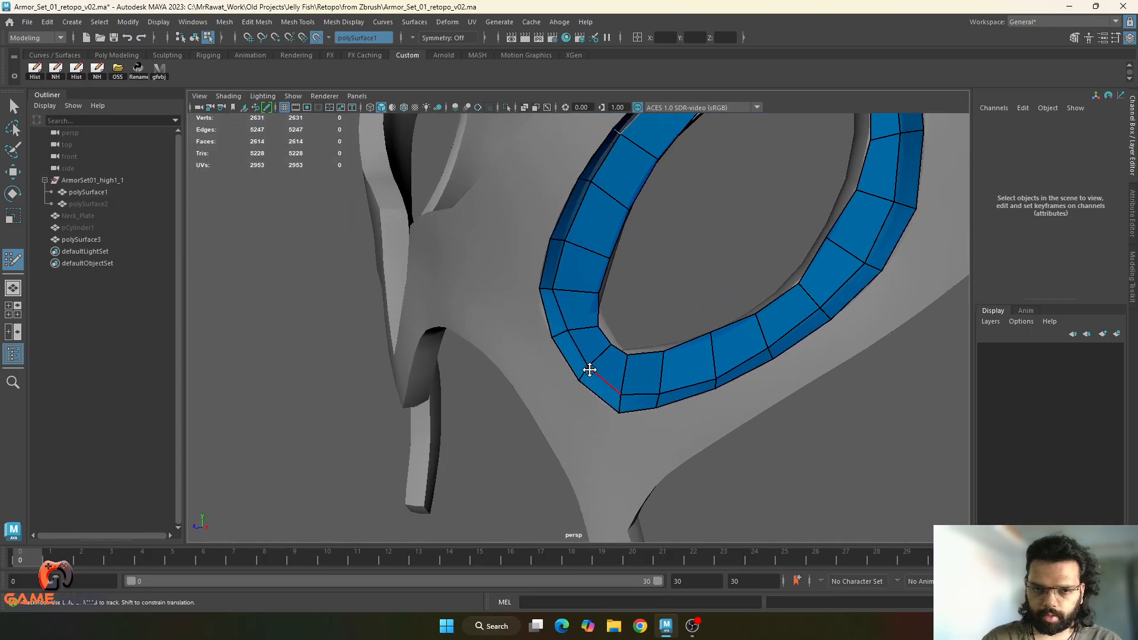
# - Extrude the ring's full outer border edge loop outward over the surrounding armor surface and resume Quad Draw
pyautogui.keyDown('alt'); pyautogui.moveTo(590, 369); pyautogui.dragTo(602, 366); pyautogui.keyUp('alt')
pyautogui.press('w')
pyautogui.click(561, 317)
pyautogui.keyDown('shift'); pyautogui.click(618, 401); pyautogui.keyUp('shift')
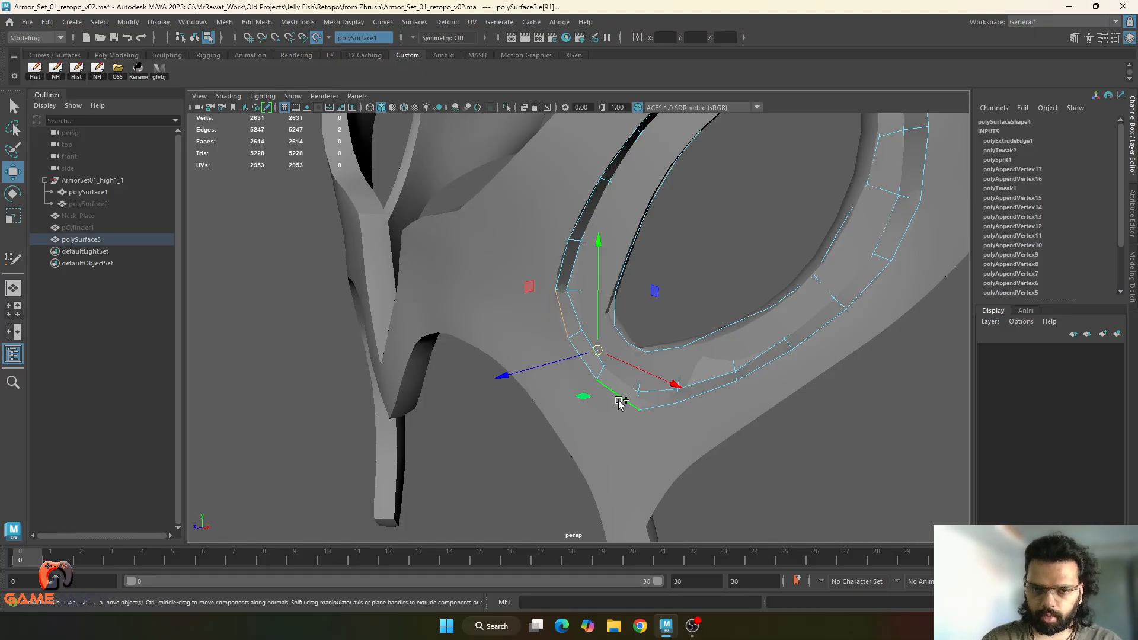
pyautogui.keyDown('shift'); pyautogui.doubleClick(617, 401); pyautogui.keyUp('shift')
pyautogui.keyDown('alt'); pyautogui.moveTo(617, 401); pyautogui.dragTo(597, 419); pyautogui.keyUp('alt')
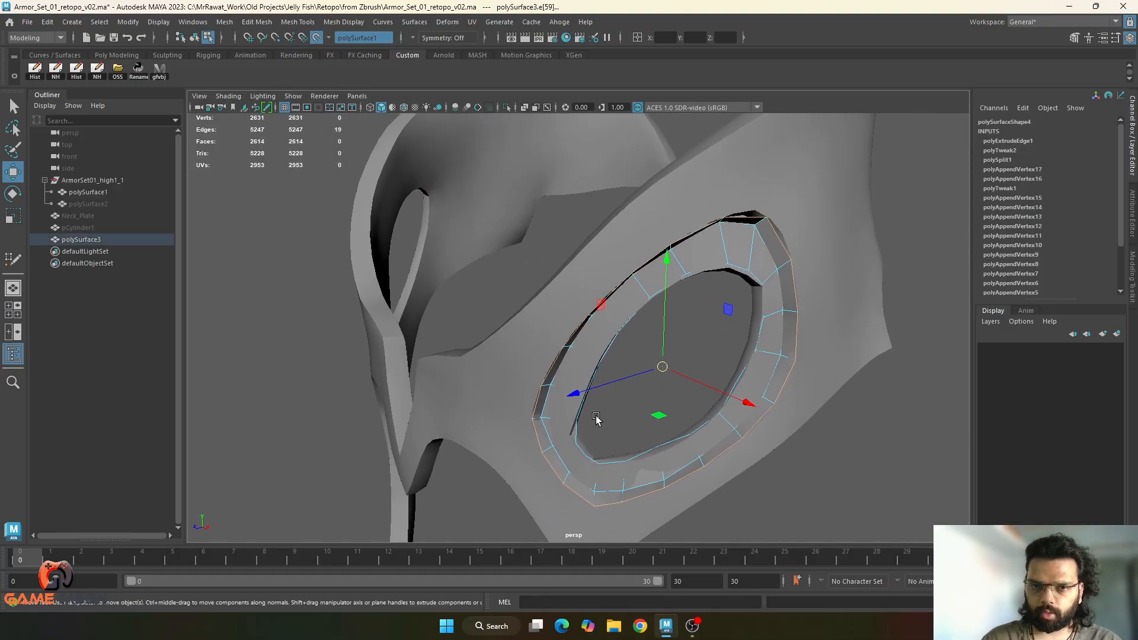
pyautogui.hotkey('ctrl', 'e')
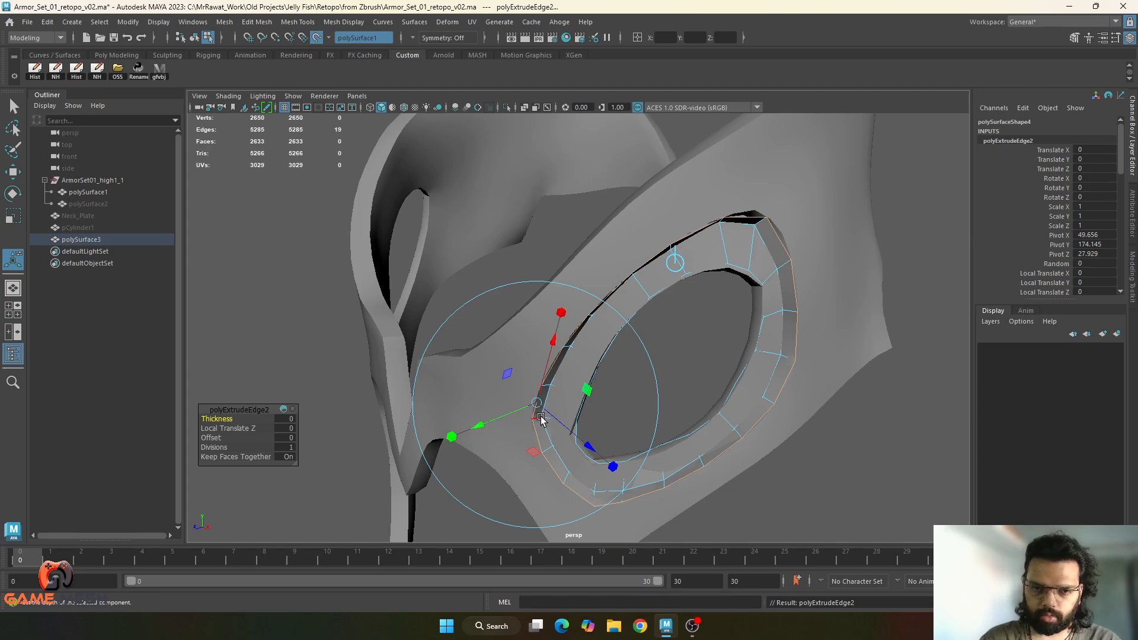
pyautogui.moveTo(550, 418)
pyautogui.mouseDown()
pyautogui.moveTo(529, 414)
pyautogui.moveTo(606, 410)
pyautogui.moveTo(578, 406)
pyautogui.mouseUp()
pyautogui.hotkey('ctrl', 'z')
pyautogui.moveTo(712, 455); pyautogui.dragTo(863, 376, button='right')
pyautogui.press('y')
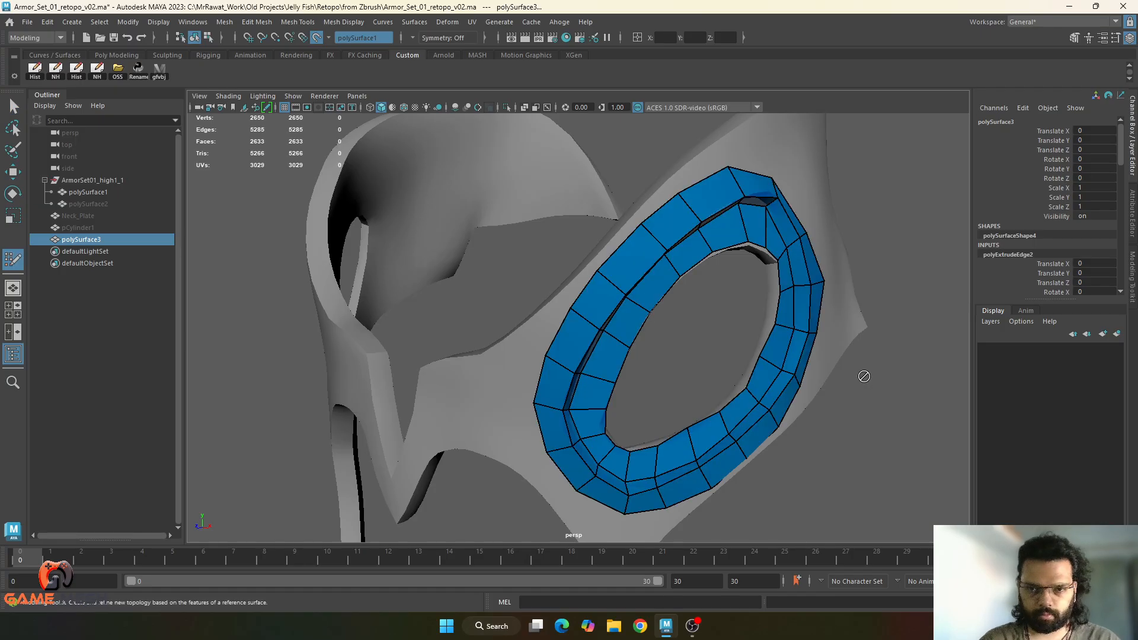
# - Try to reposition an outer vertex of the new strip near the armor's lower edge
pyautogui.moveTo(793, 401)
pyautogui.keyDown('alt'); pyautogui.mouseDown()
pyautogui.moveTo(699, 411)
pyautogui.moveTo(729, 405)
pyautogui.mouseUp(); pyautogui.keyUp('alt')
pyautogui.keyDown('alt'); pyautogui.moveTo(729, 404); pyautogui.dragTo(728, 377, button='middle'); pyautogui.keyUp('alt')
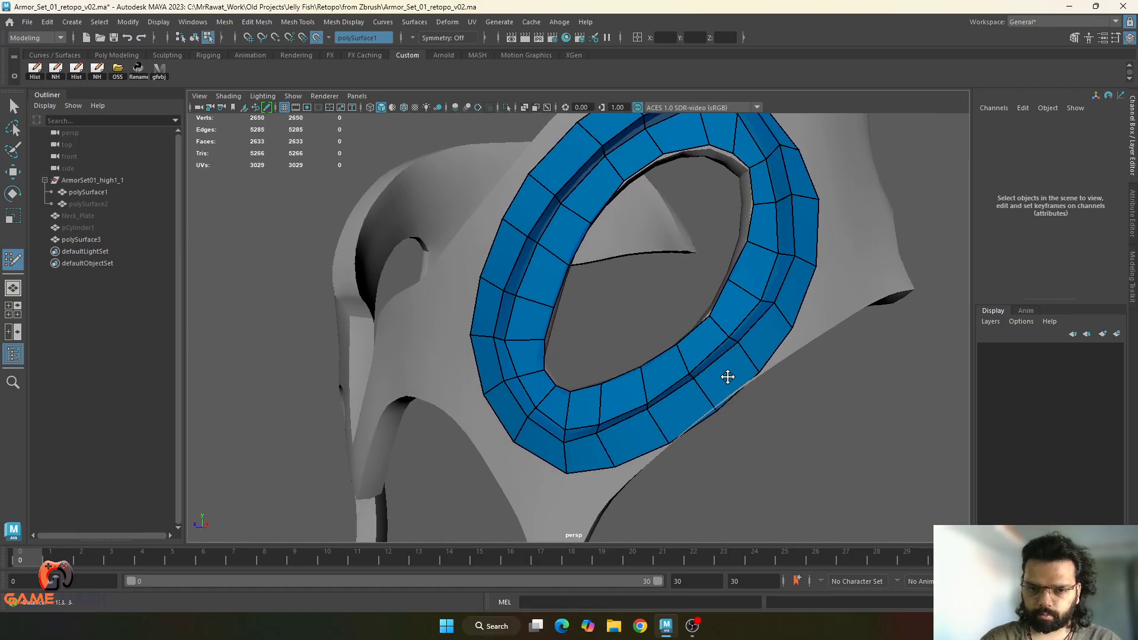
pyautogui.keyDown('alt'); pyautogui.moveTo(728, 377); pyautogui.dragTo(727, 393, button='right'); pyautogui.keyUp('alt')
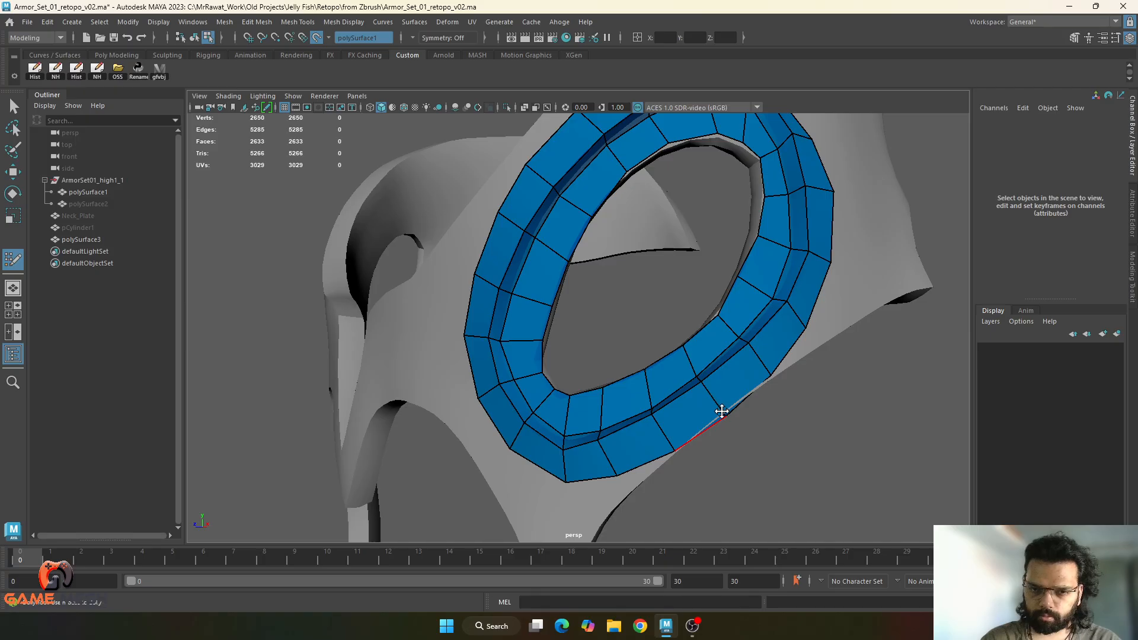
pyautogui.keyDown('alt'); pyautogui.moveTo(722, 421); pyautogui.dragTo(724, 375); pyautogui.keyUp('alt')
pyautogui.keyDown('alt'); pyautogui.moveTo(724, 375); pyautogui.dragTo(716, 424, button='middle'); pyautogui.keyUp('alt')
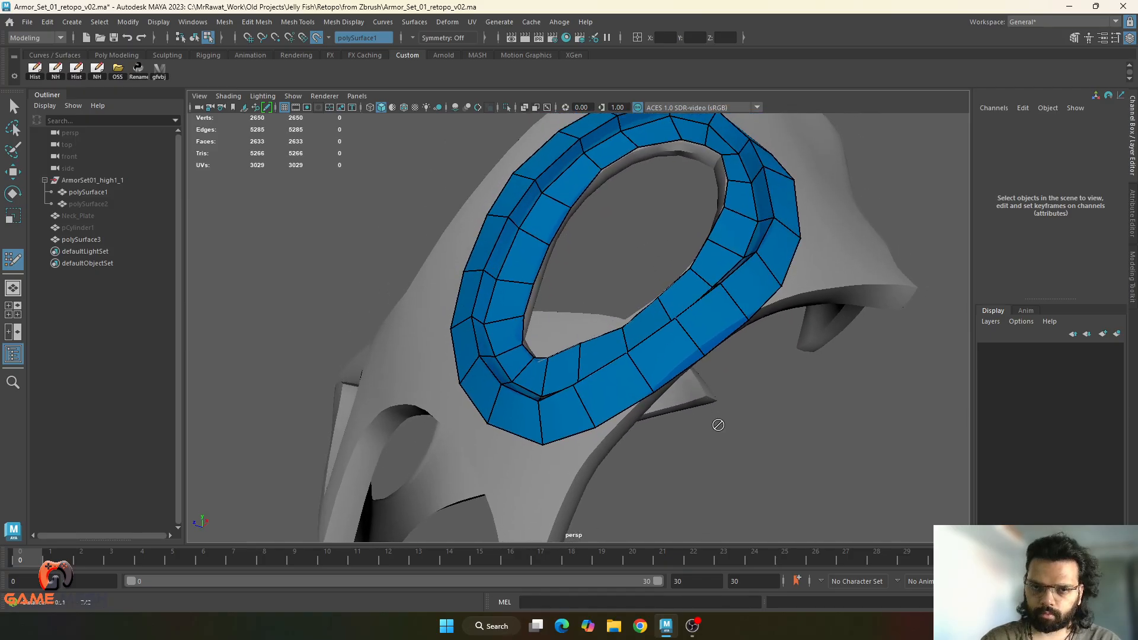
pyautogui.moveTo(705, 357)
pyautogui.mouseDown()
pyautogui.moveTo(686, 348)
pyautogui.moveTo(703, 372)
pyautogui.mouseUp()
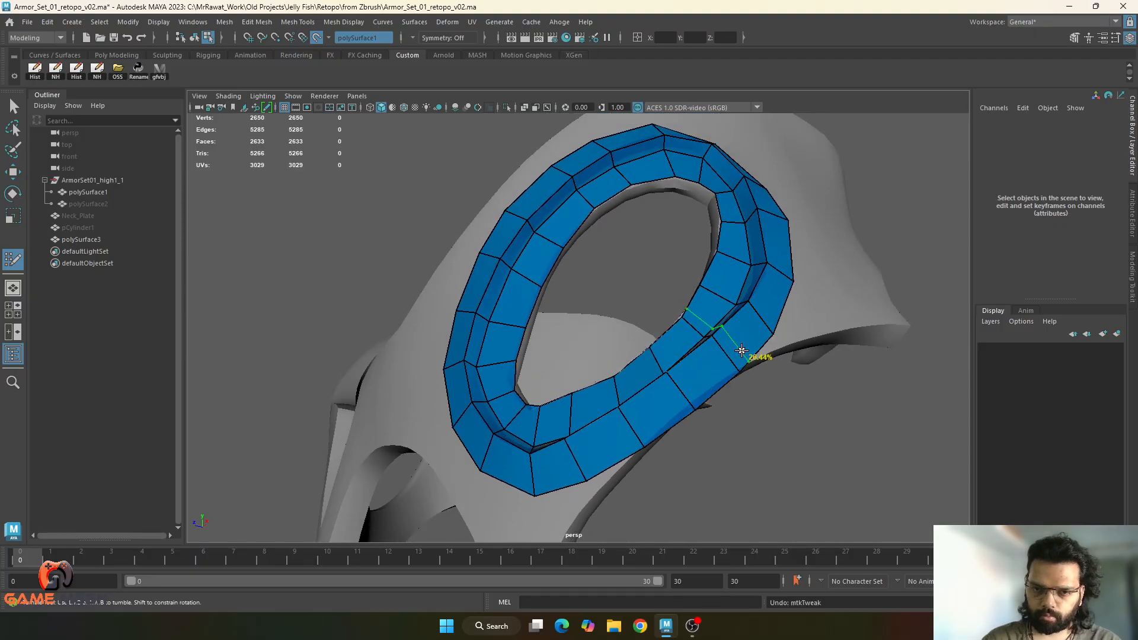
# - Select the new strip's whole outer vertex loop, using wireframe display, and move it clear of the armor surface
pyautogui.press('w')
pyautogui.keyDown('alt'); pyautogui.moveTo(750, 342); pyautogui.dragTo(803, 278); pyautogui.keyUp('alt')
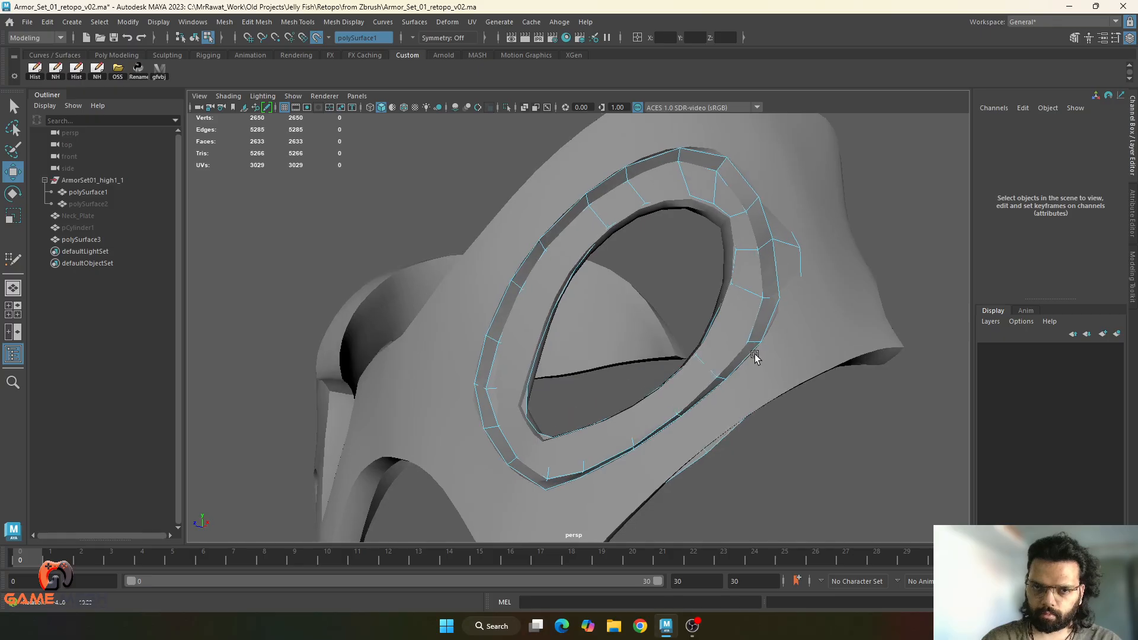
pyautogui.moveTo(803, 256); pyautogui.dragTo(803, 243, button='right')
pyautogui.click(802, 245)
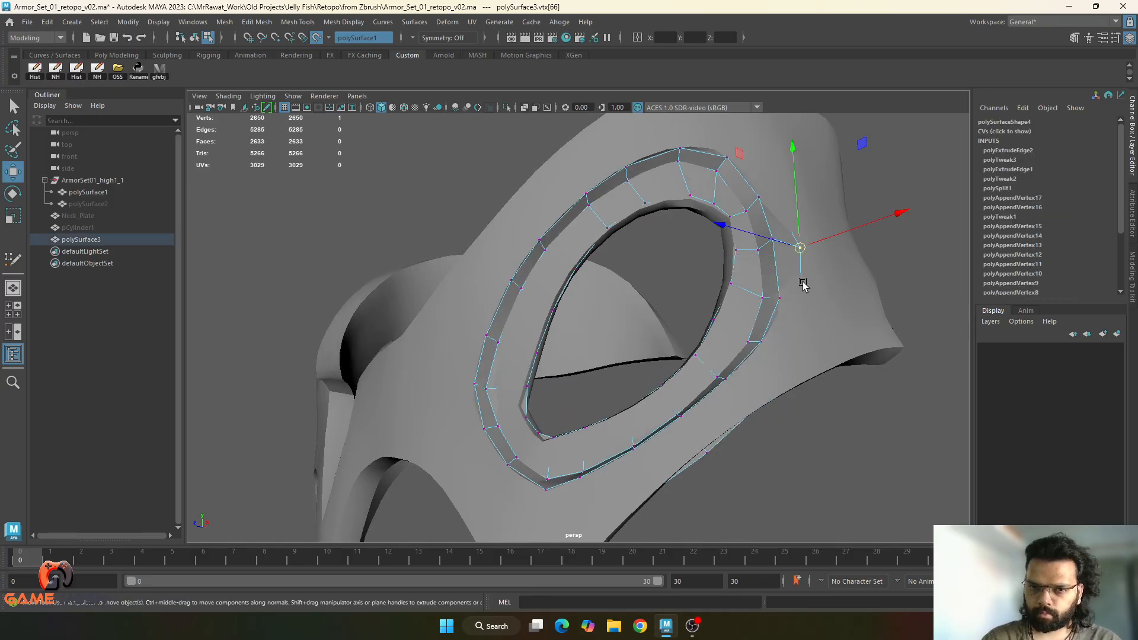
pyautogui.press('4')
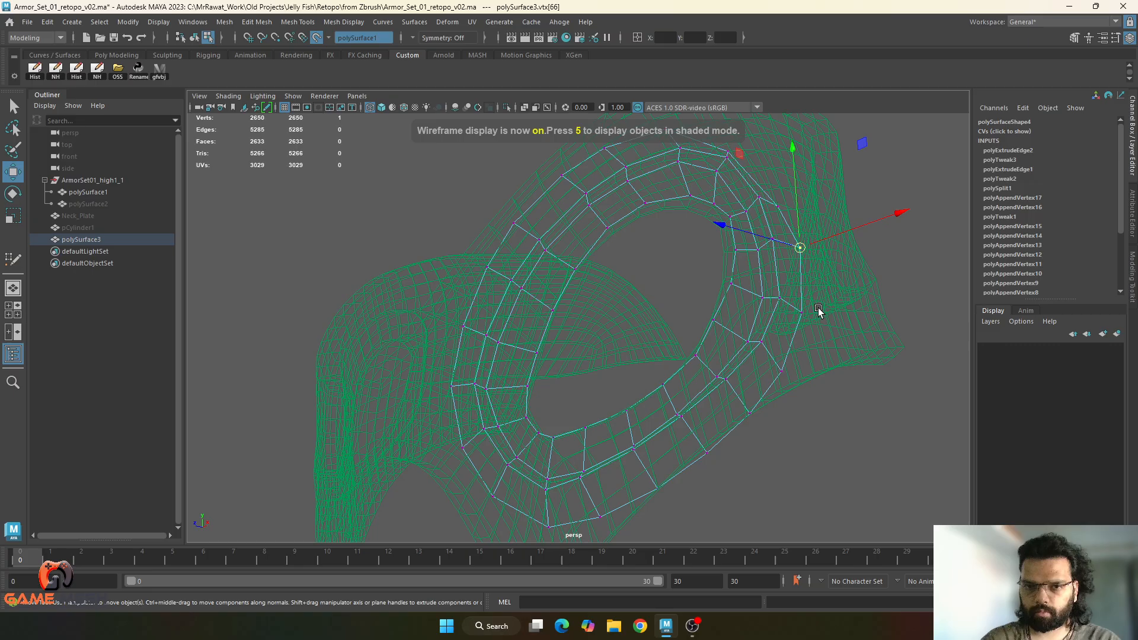
pyautogui.moveTo(798, 254)
pyautogui.mouseDown()
pyautogui.moveTo(809, 270)
pyautogui.moveTo(808, 252)
pyautogui.mouseUp()
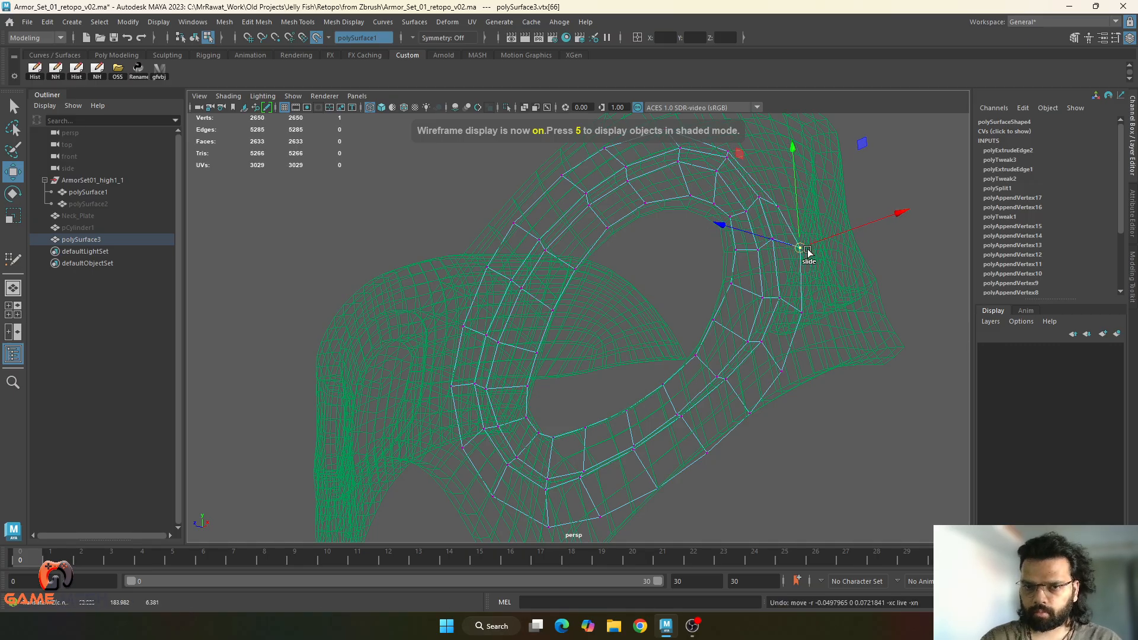
pyautogui.keyDown('shift'); pyautogui.doubleClick(802, 307); pyautogui.keyUp('shift')
pyautogui.doubleClick(801, 312)
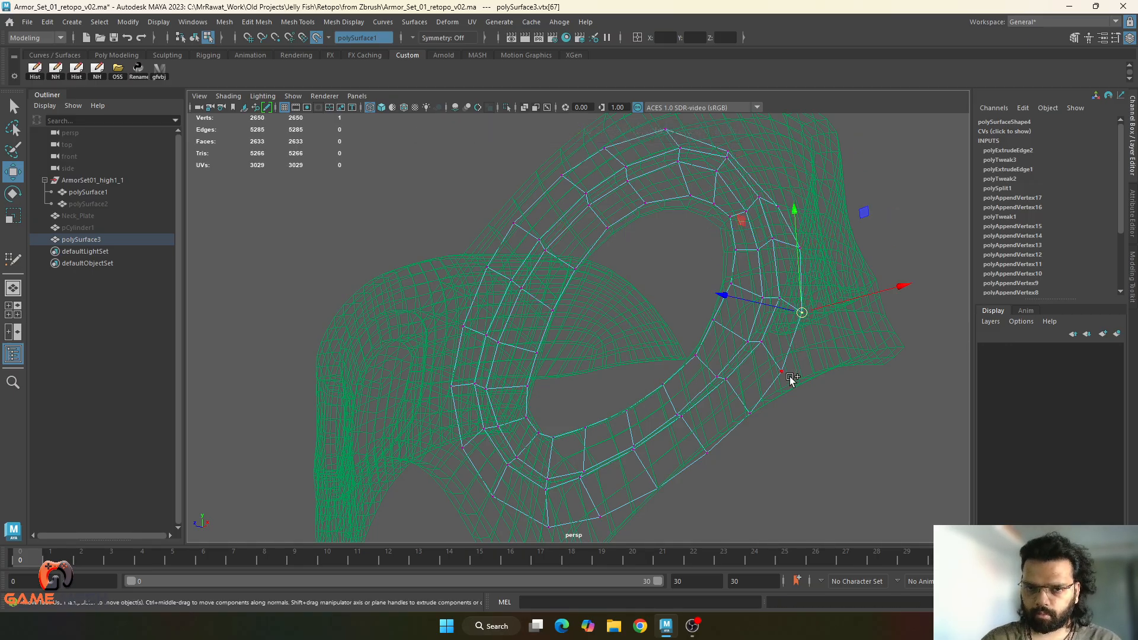
pyautogui.press('5')
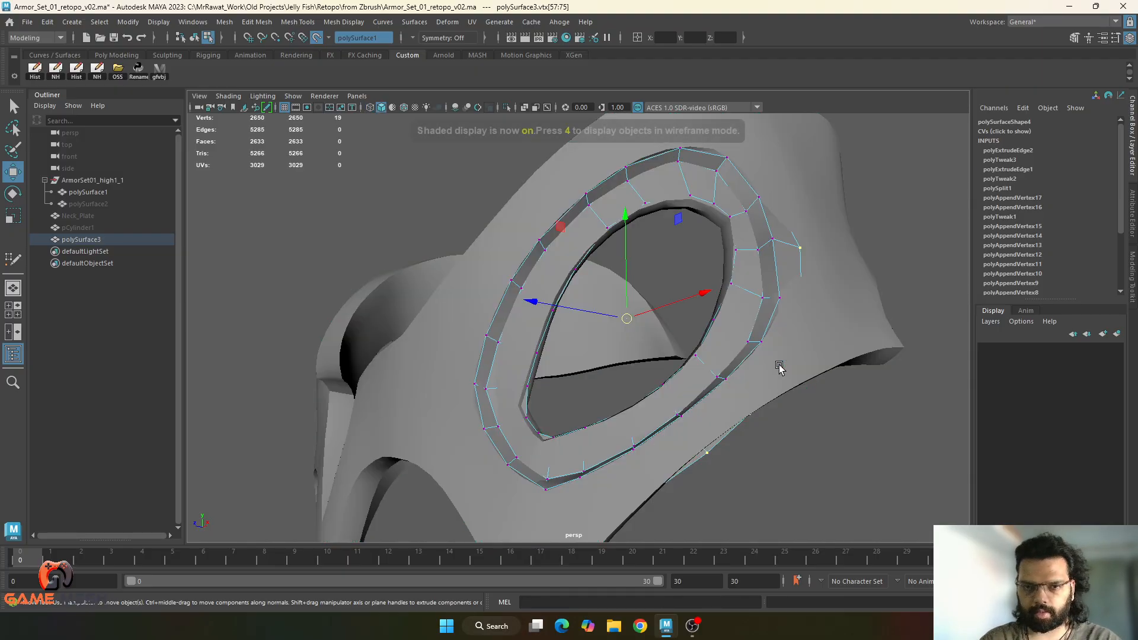
pyautogui.keyDown('alt'); pyautogui.moveTo(781, 366); pyautogui.dragTo(716, 397); pyautogui.keyUp('alt')
pyautogui.moveTo(747, 360)
pyautogui.mouseDown()
pyautogui.moveTo(686, 374)
pyautogui.moveTo(673, 349)
pyautogui.moveTo(575, 328)
pyautogui.moveTo(589, 330)
pyautogui.moveTo(597, 358)
pyautogui.moveTo(583, 368)
pyautogui.mouseUp()
pyautogui.press('r')
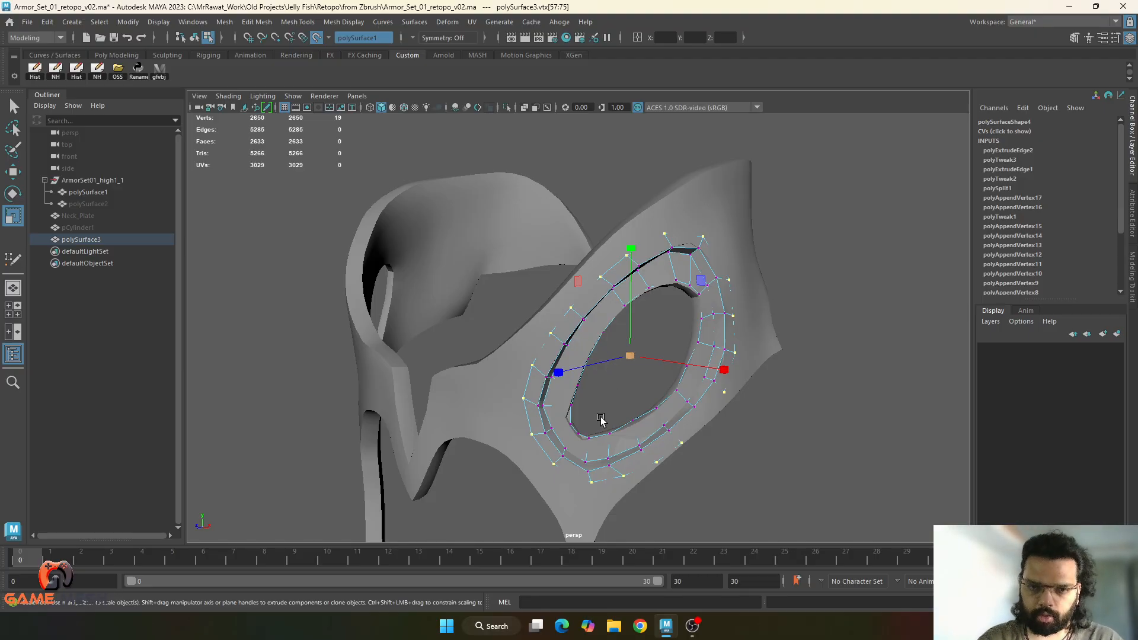
pyautogui.keyDown('alt'); pyautogui.moveTo(601, 419); pyautogui.dragTo(559, 391); pyautogui.keyUp('alt')
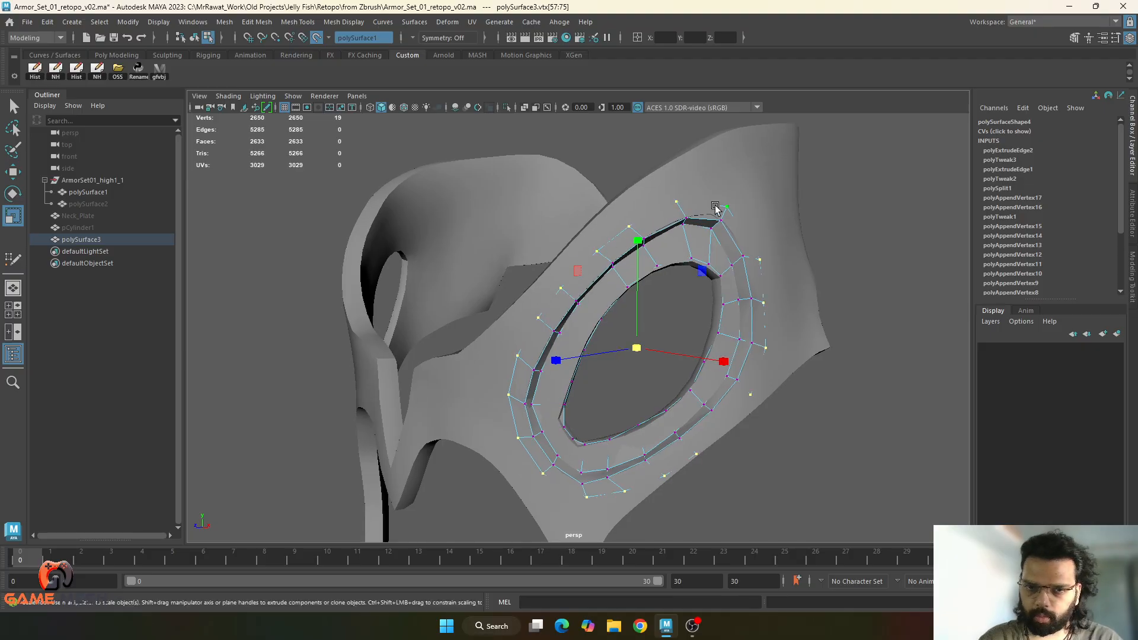
pyautogui.keyDown('alt'); pyautogui.moveTo(700, 447); pyautogui.dragTo(672, 454); pyautogui.keyUp('alt')
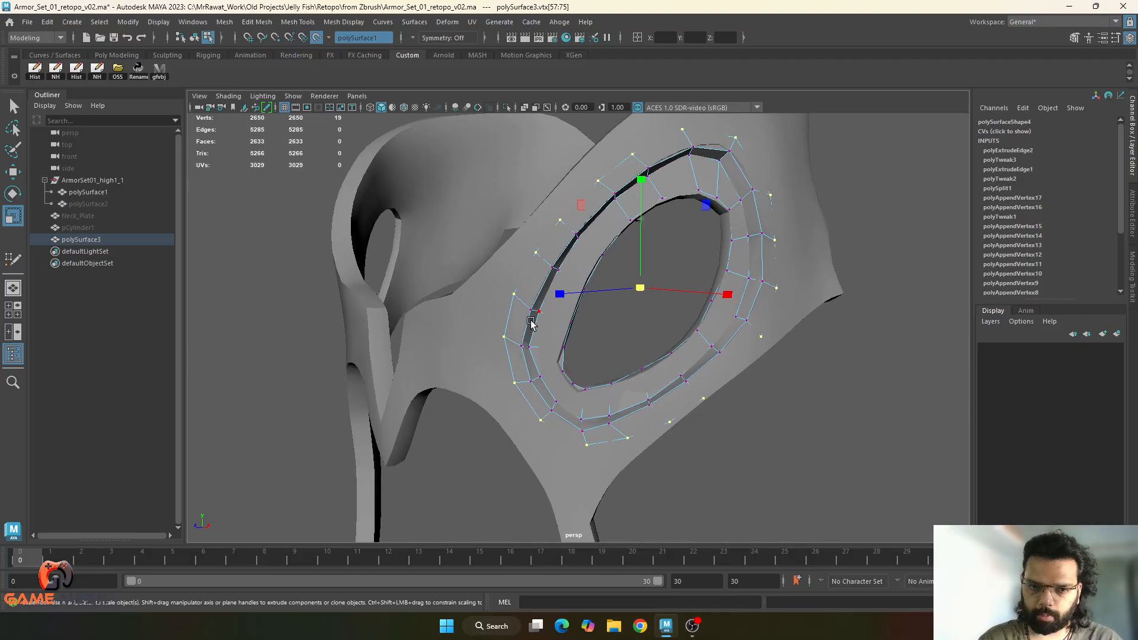
pyautogui.keyDown('alt'); pyautogui.moveTo(595, 405); pyautogui.dragTo(645, 422); pyautogui.keyUp('alt')
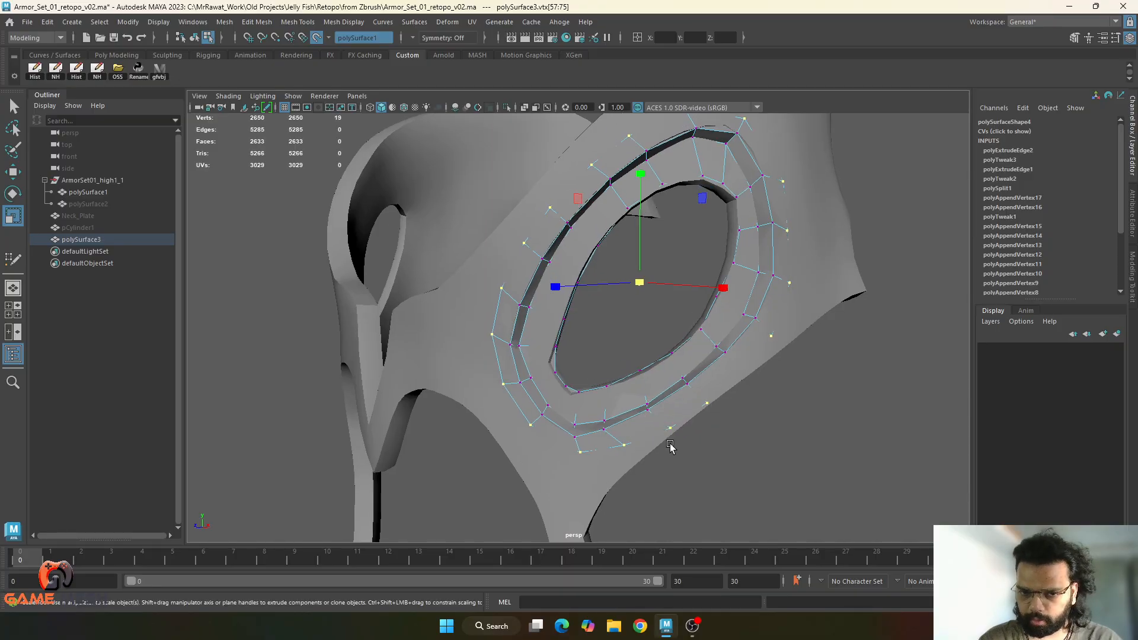
# - Use Quad Draw to pull the new strip's outer vertices close to the rim along the opening's lower edge and corner
pyautogui.press('y')
pyautogui.moveTo(699, 420)
pyautogui.keyDown('alt'); pyautogui.mouseDown()
pyautogui.moveTo(641, 321)
pyautogui.moveTo(470, 343)
pyautogui.moveTo(511, 404)
pyautogui.moveTo(640, 457)
pyautogui.moveTo(649, 407)
pyautogui.mouseUp(); pyautogui.keyUp('alt')
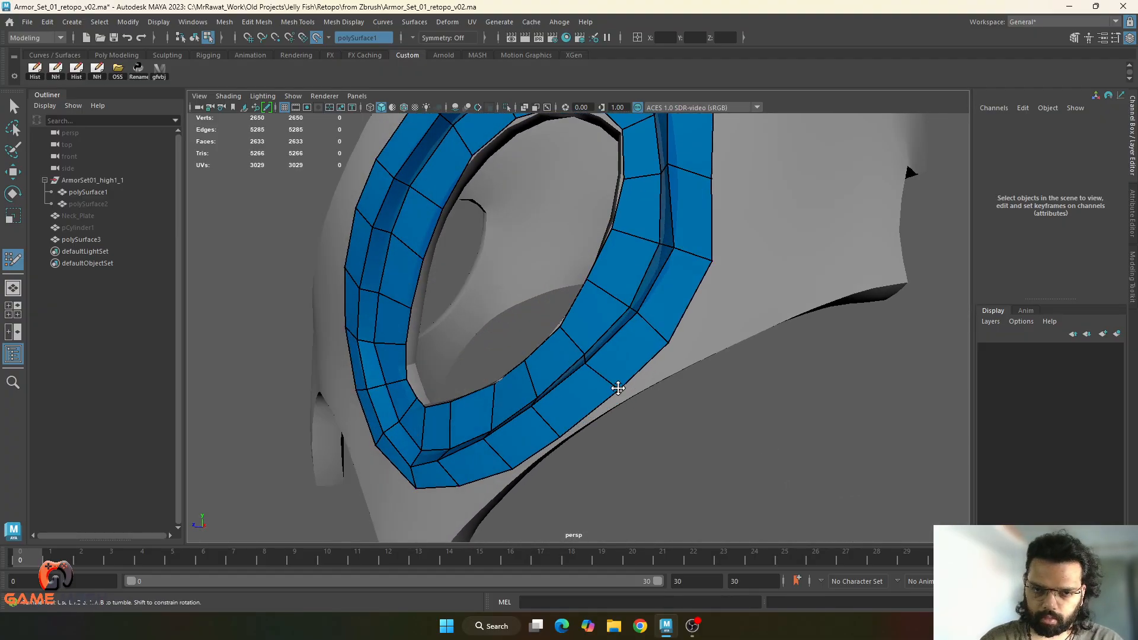
pyautogui.keyDown('alt'); pyautogui.moveTo(597, 374); pyautogui.dragTo(606, 402); pyautogui.keyUp('alt')
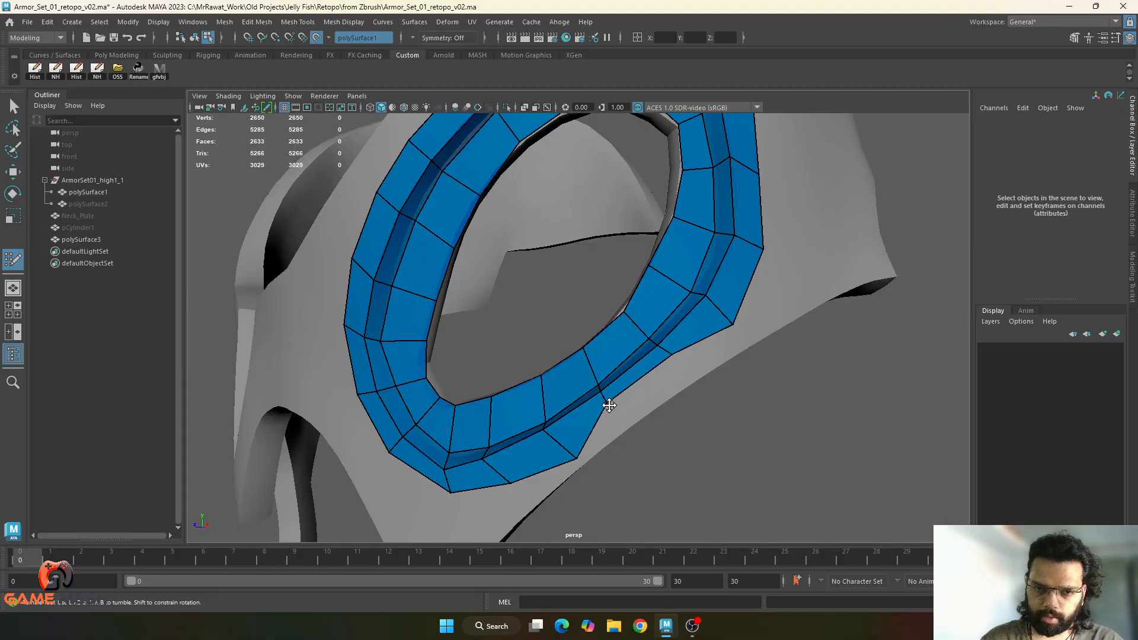
pyautogui.keyDown('alt'); pyautogui.moveTo(553, 439); pyautogui.dragTo(543, 489); pyautogui.keyUp('alt')
pyautogui.moveTo(471, 459); pyautogui.dragTo(475, 452)
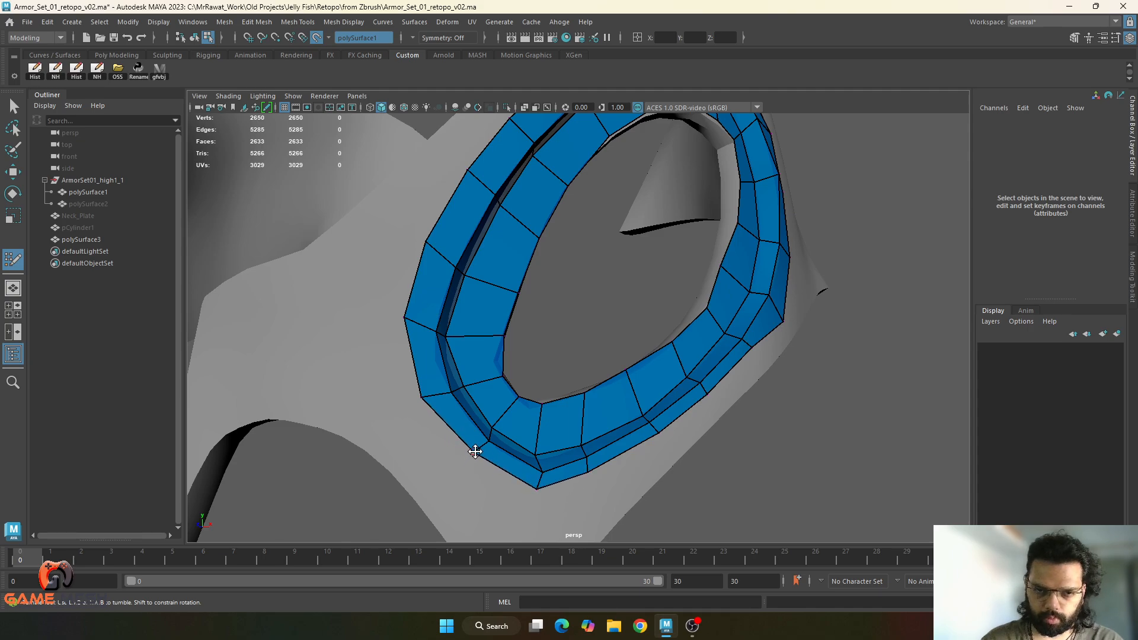
# - Tighten the strip's outer vertices into a narrow band along the front side of the opening
pyautogui.keyDown('alt'); pyautogui.moveTo(437, 328); pyautogui.dragTo(421, 411, button='middle'); pyautogui.keyUp('alt')
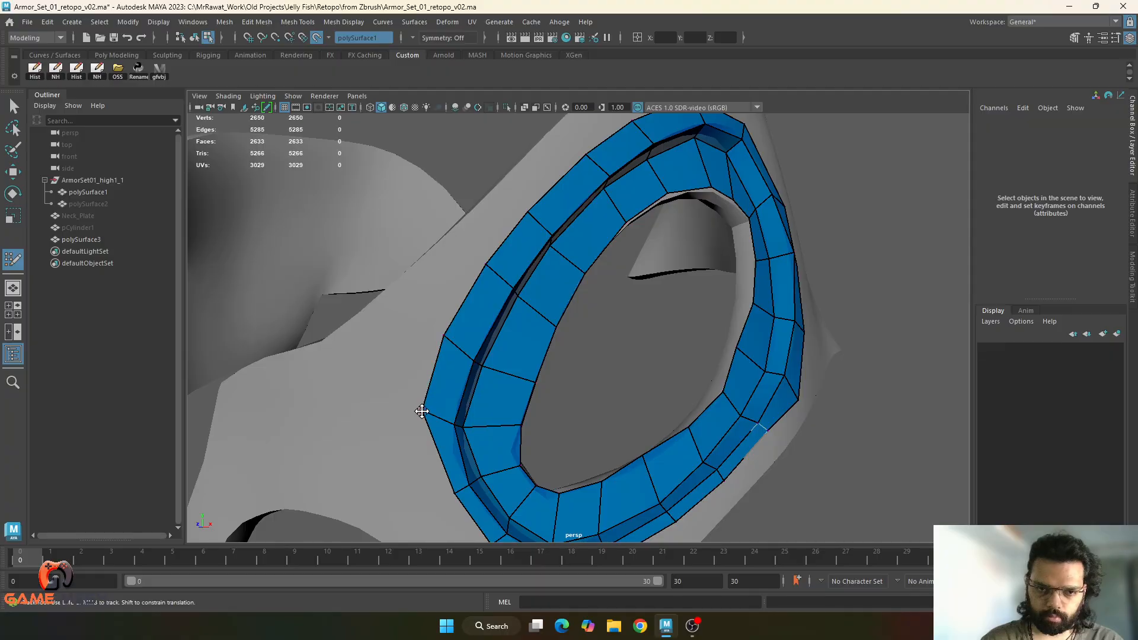
pyautogui.moveTo(423, 411); pyautogui.dragTo(434, 415)
pyautogui.moveTo(444, 336); pyautogui.dragTo(475, 300)
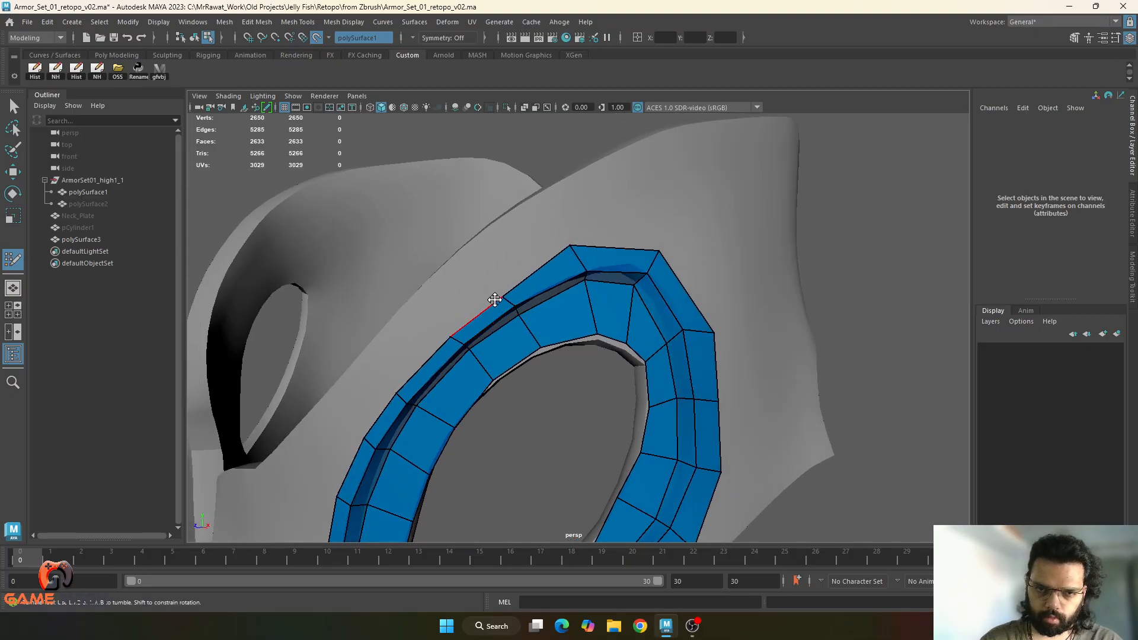
# - Pull the strip's outer vertices in close to the rim around the top and down the rear side of the opening
pyautogui.keyDown('alt'); pyautogui.moveTo(643, 262); pyautogui.dragTo(641, 328); pyautogui.keyUp('alt')
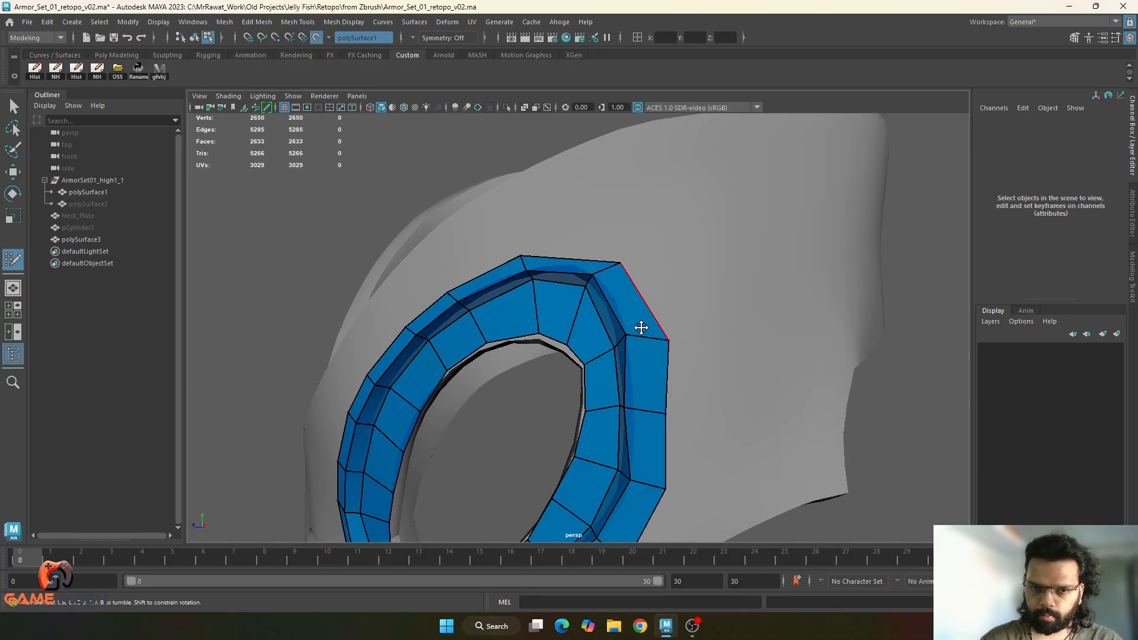
pyautogui.keyDown('alt'); pyautogui.moveTo(640, 381); pyautogui.dragTo(663, 292, button='middle'); pyautogui.keyUp('alt')
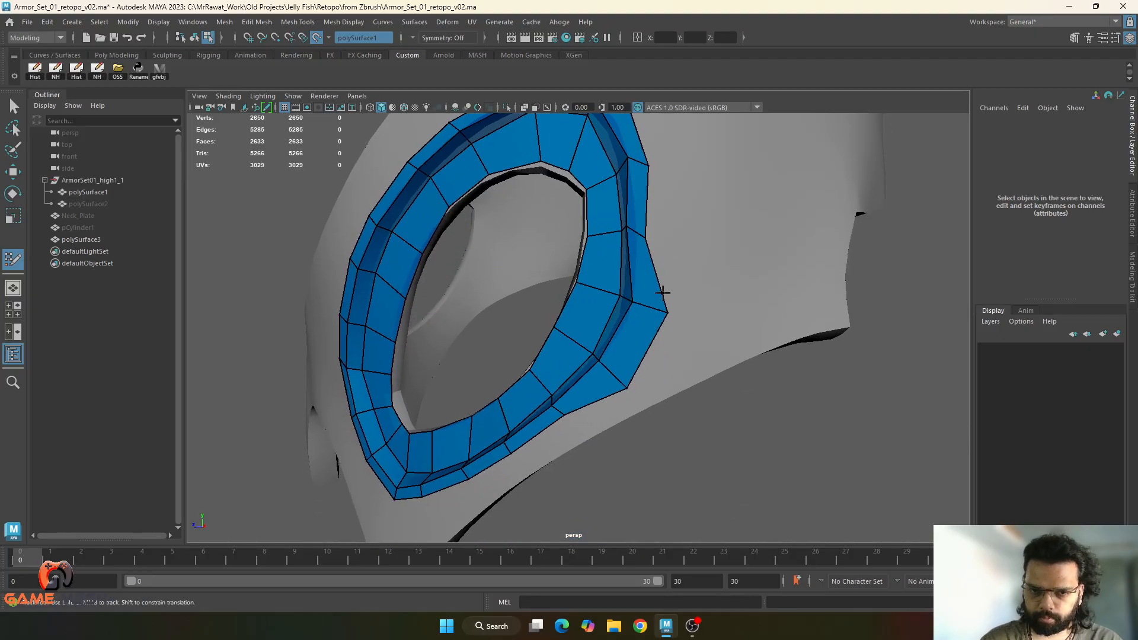
pyautogui.moveTo(648, 346); pyautogui.dragTo(628, 337)
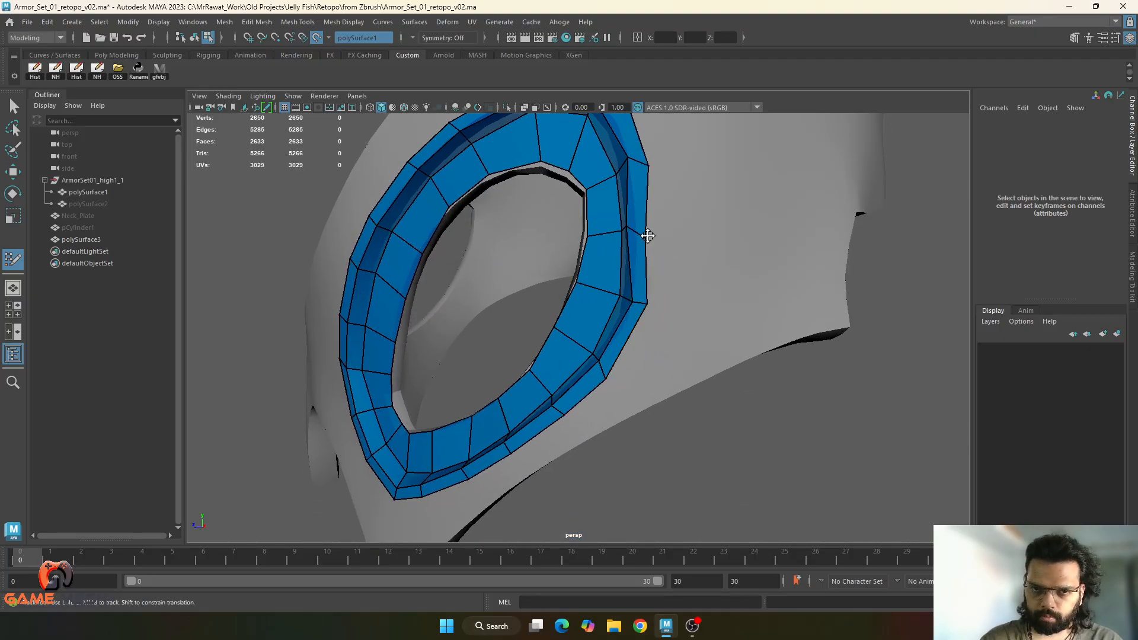
pyautogui.keyDown('alt'); pyautogui.moveTo(653, 229); pyautogui.dragTo(540, 388); pyautogui.keyUp('alt')
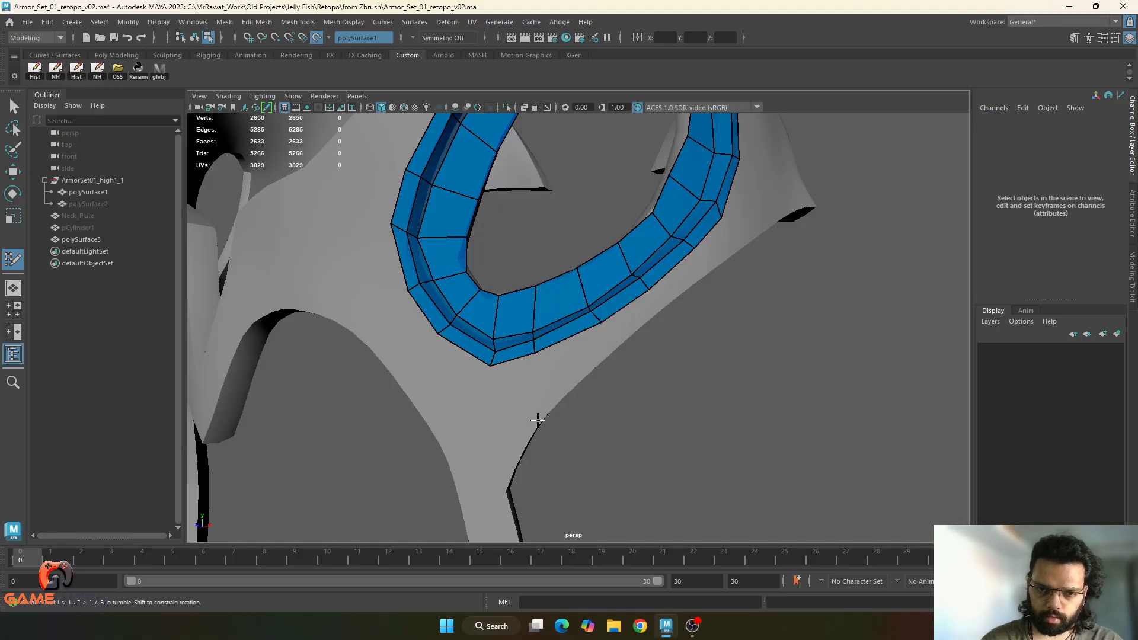
# - Extrude the narrow band's outer border edge loop outward with a Local Translate Y of 2.5
pyautogui.press('w')
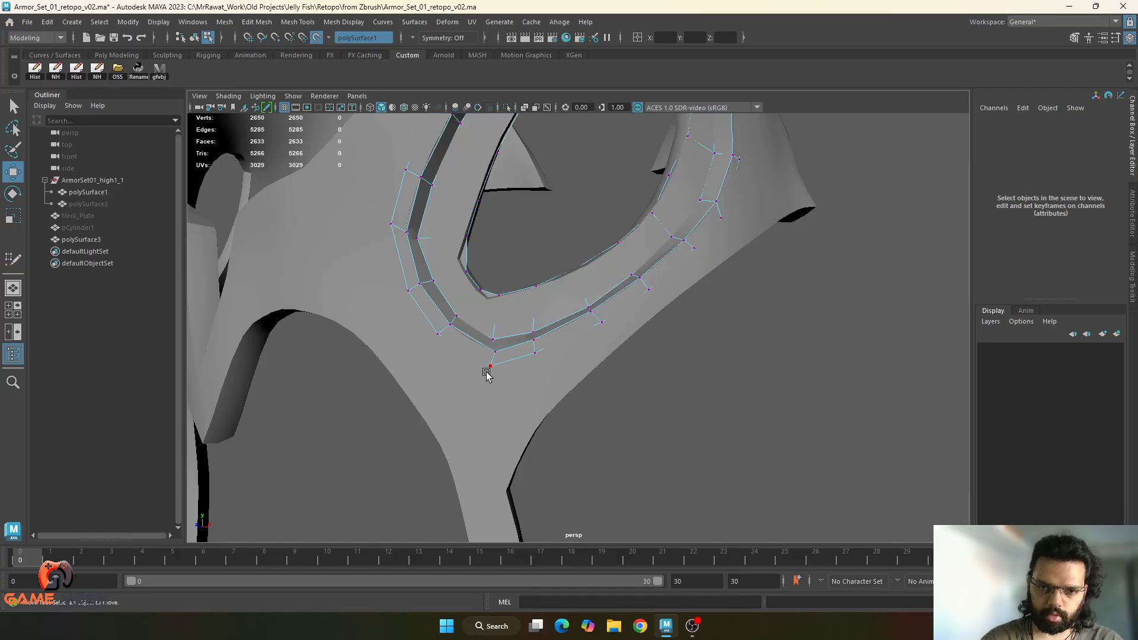
pyautogui.moveTo(465, 322); pyautogui.dragTo(465, 321, button='right')
pyautogui.doubleClick(430, 321)
pyautogui.keyDown('alt'); pyautogui.moveTo(622, 396); pyautogui.dragTo(539, 338); pyautogui.keyUp('alt')
pyautogui.hotkey('ctrl', 'e')
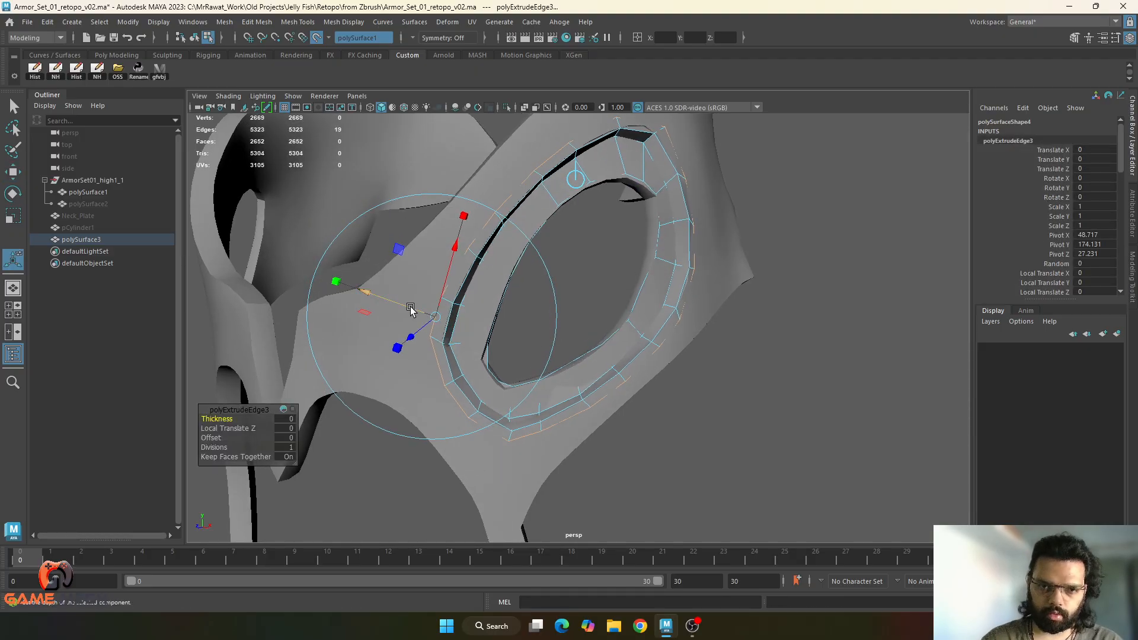
pyautogui.moveTo(407, 305); pyautogui.dragTo(384, 294)
pyautogui.moveTo(549, 404)
pyautogui.keyDown('alt'); pyautogui.mouseDown()
pyautogui.moveTo(533, 387)
pyautogui.moveTo(549, 410)
pyautogui.mouseUp(); pyautogui.keyUp('alt')
pyautogui.moveTo(545, 323); pyautogui.dragTo(412, 265, button='right')
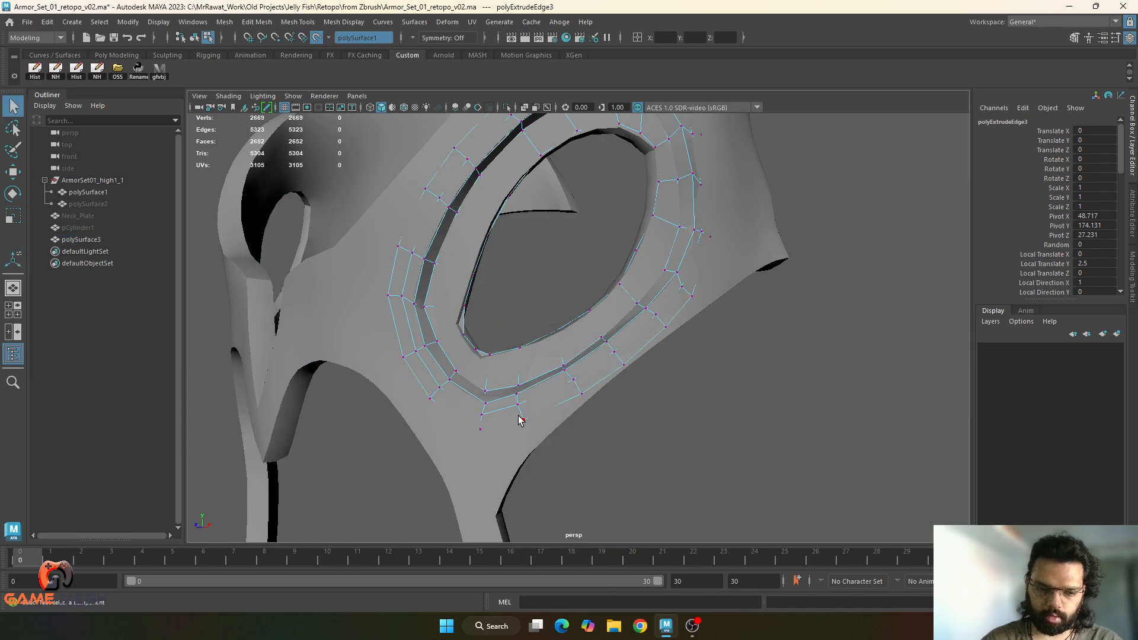
# - Use Quad Draw to stretch the new loop's outer vertices to the armor's lower edge and outward along the rear side
pyautogui.hotkey('ctrl', 'shift', 'q')
pyautogui.moveTo(536, 416)
pyautogui.mouseDown()
pyautogui.moveTo(559, 427)
pyautogui.moveTo(629, 407)
pyautogui.moveTo(590, 374)
pyautogui.mouseUp()
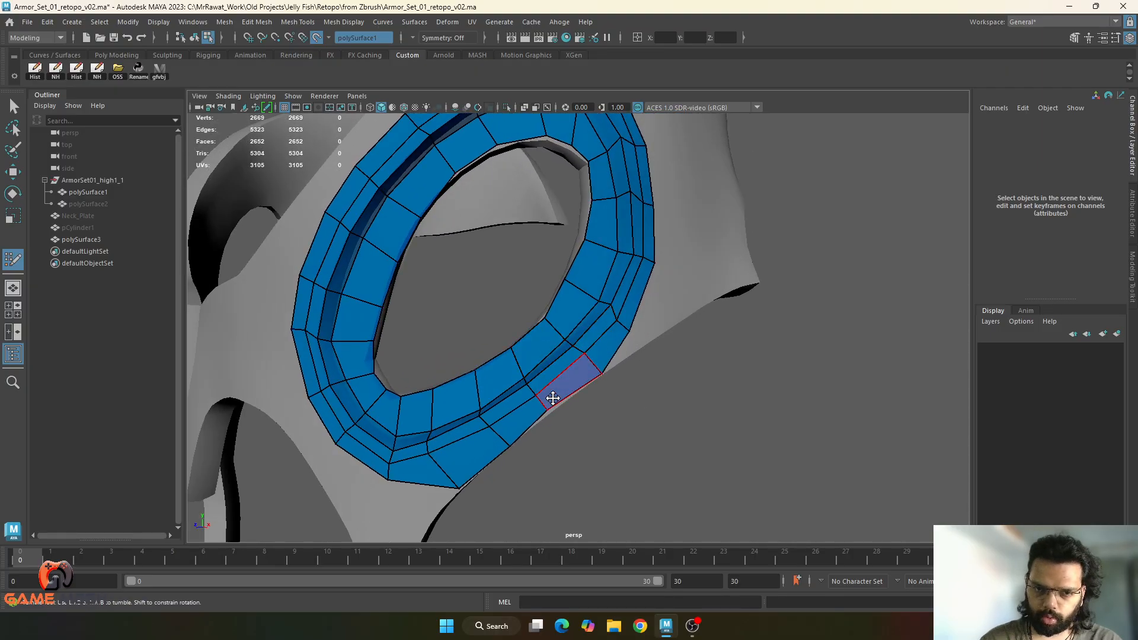
pyautogui.keyDown('alt'); pyautogui.moveTo(653, 361); pyautogui.dragTo(630, 357); pyautogui.keyUp('alt')
pyautogui.moveTo(644, 271); pyautogui.dragTo(655, 272)
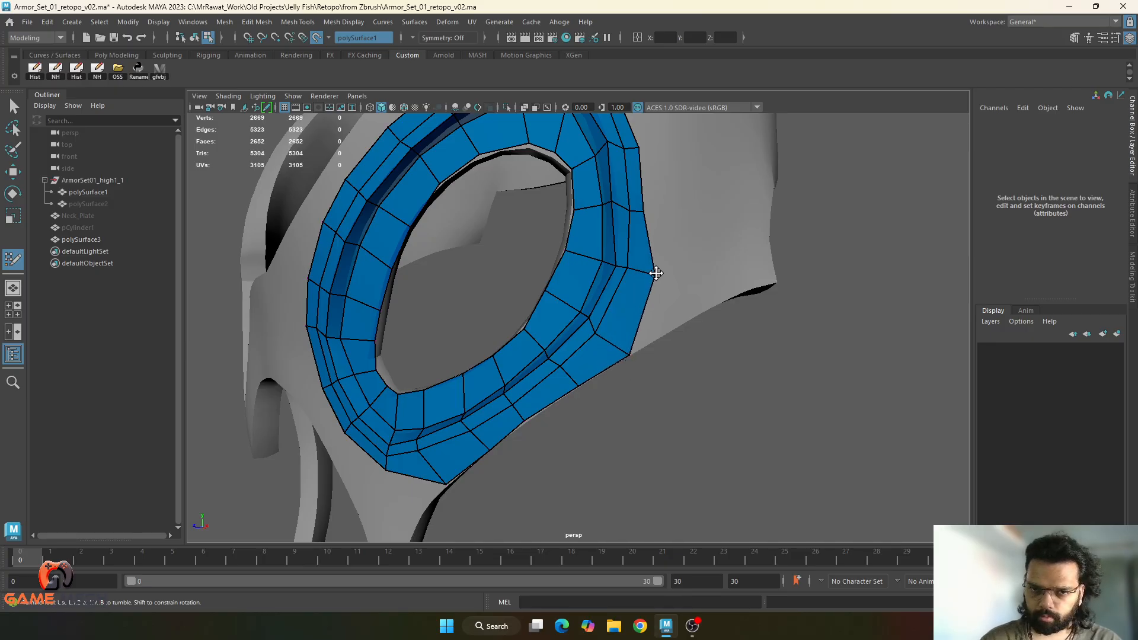
pyautogui.keyDown('alt'); pyautogui.moveTo(655, 272); pyautogui.dragTo(675, 351, button='middle'); pyautogui.keyUp('alt')
pyautogui.moveTo(661, 317); pyautogui.dragTo(673, 316)
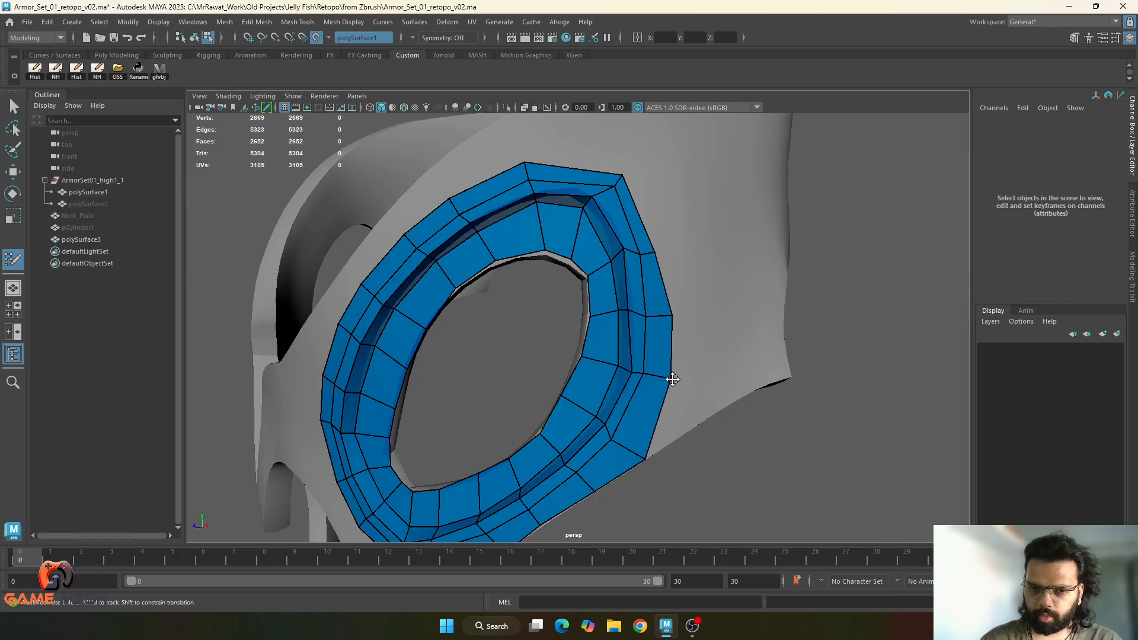
# - Try to pull a rear outer vertex down to the armor's lower edge
pyautogui.moveTo(672, 379); pyautogui.dragTo(713, 418)
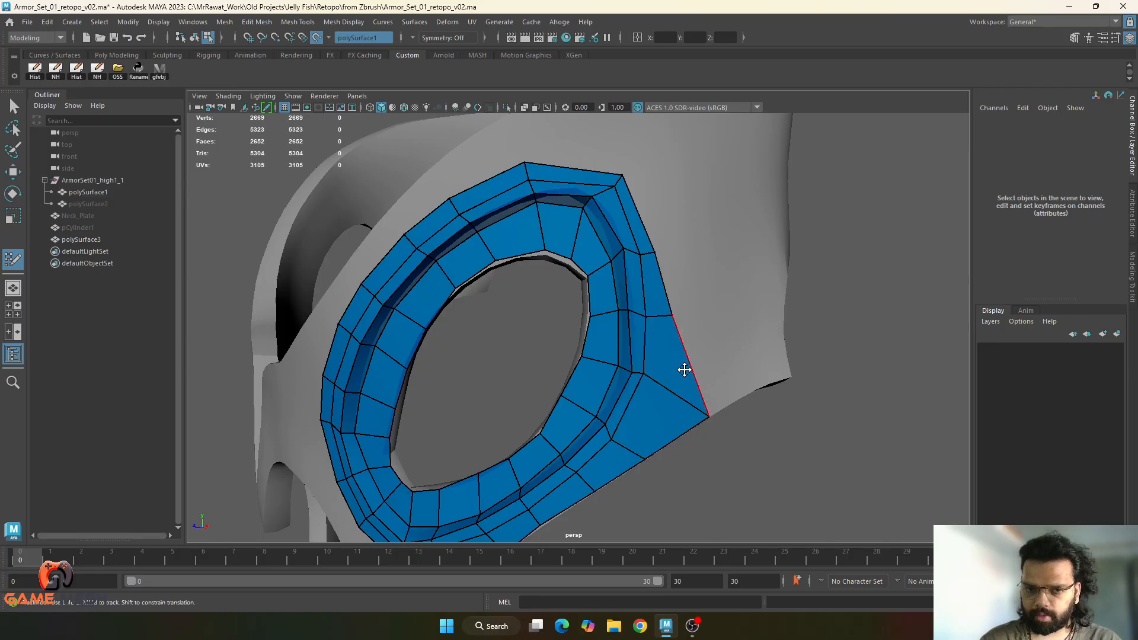
pyautogui.hotkey('ctrl', 'z')
pyautogui.keyDown('alt'); pyautogui.moveTo(684, 396); pyautogui.dragTo(646, 386); pyautogui.keyUp('alt')
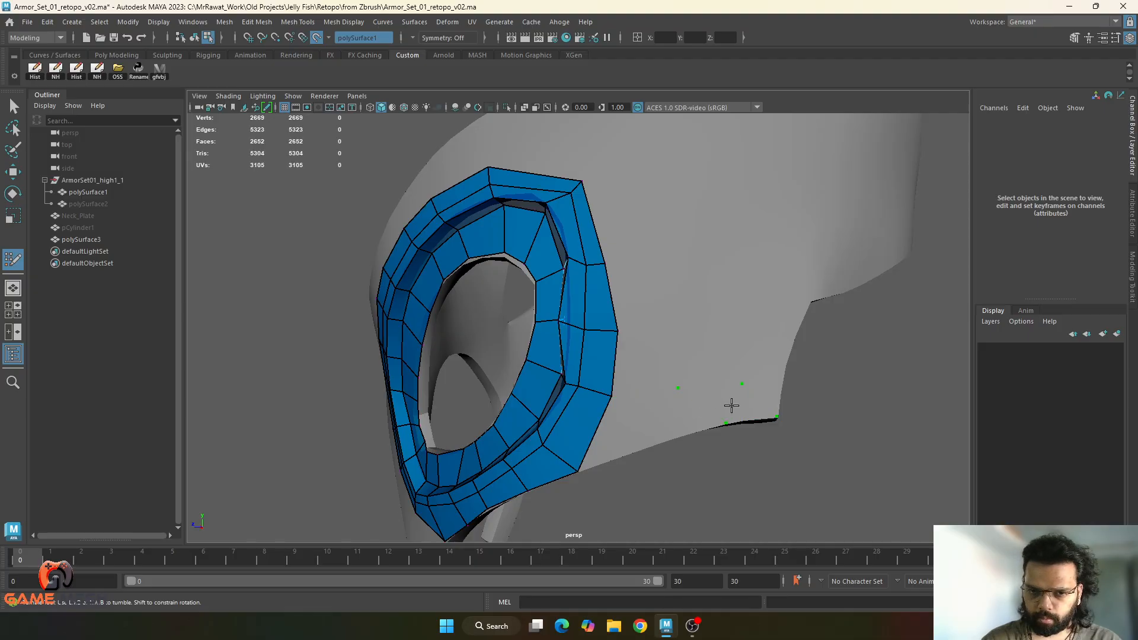
# - Fill a quad strip along the armor's lower edge from the opening's outer loop to the rear corner, turning the last quad upward
pyautogui.keyDown('shift'); pyautogui.click(709, 408); pyautogui.keyUp('shift')
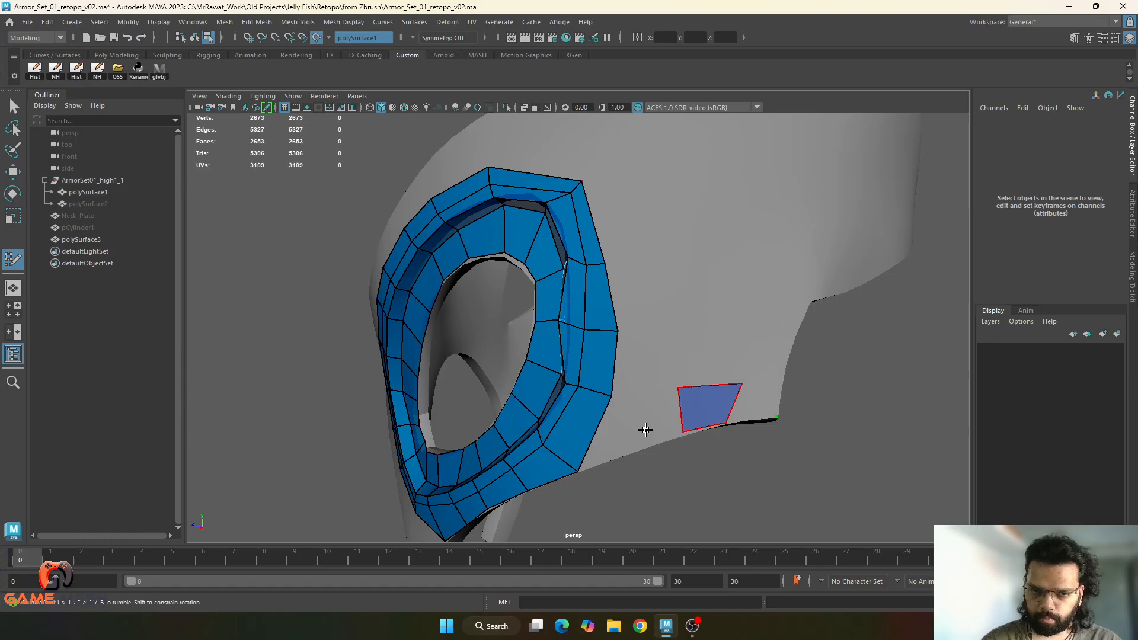
pyautogui.moveTo(646, 430)
pyautogui.keyDown('alt'); pyautogui.mouseDown()
pyautogui.moveTo(668, 410)
pyautogui.moveTo(788, 421)
pyautogui.moveTo(686, 397)
pyautogui.moveTo(627, 415)
pyautogui.moveTo(689, 416)
pyautogui.mouseUp(); pyautogui.keyUp('alt')
pyautogui.keyDown('shift'); pyautogui.click(649, 427); pyautogui.keyUp('shift')
pyautogui.keyDown('ctrl'); pyautogui.click(652, 431); pyautogui.keyUp('ctrl')
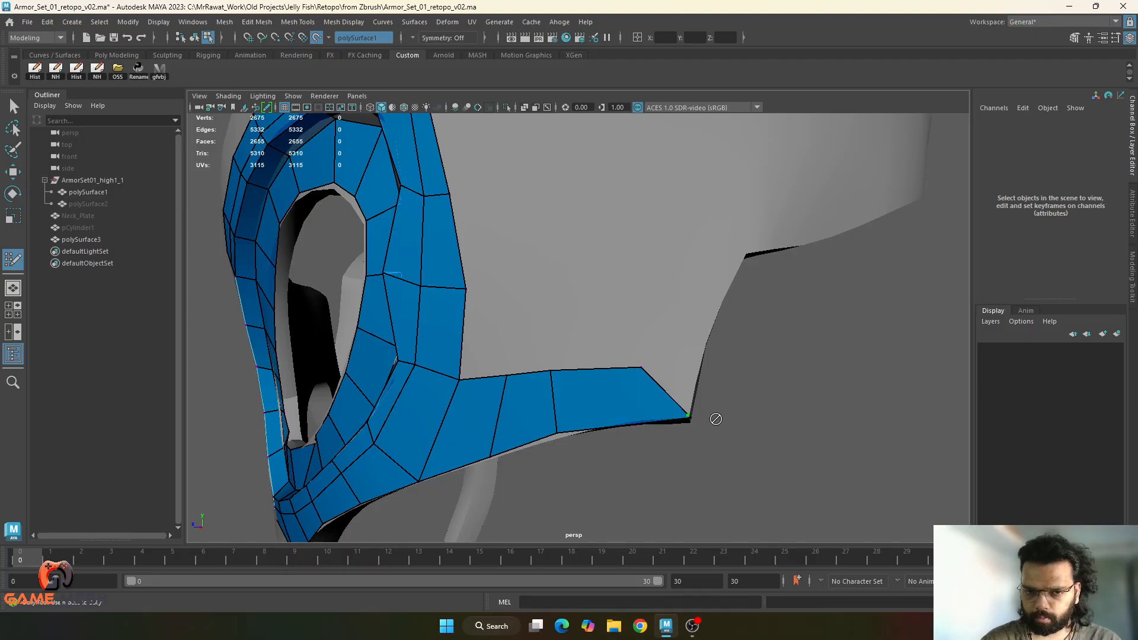
pyautogui.keyDown('shift'); pyautogui.click(673, 356); pyautogui.keyUp('shift')
pyautogui.keyDown('alt'); pyautogui.moveTo(666, 407); pyautogui.dragTo(629, 377); pyautogui.keyUp('alt')
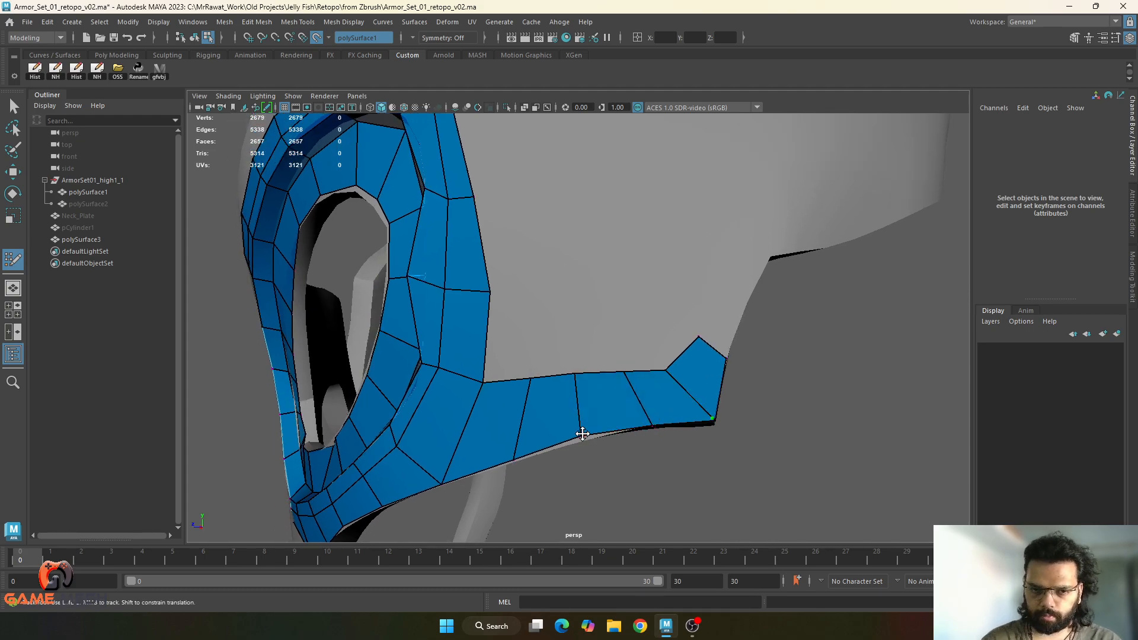
# - Pull the strip's outer vertices inward to leave a narrow margin along the armor's lower edge, and clear the leftover Quad Draw dot
pyautogui.keyDown('alt'); pyautogui.moveTo(581, 436); pyautogui.dragTo(643, 341); pyautogui.keyUp('alt')
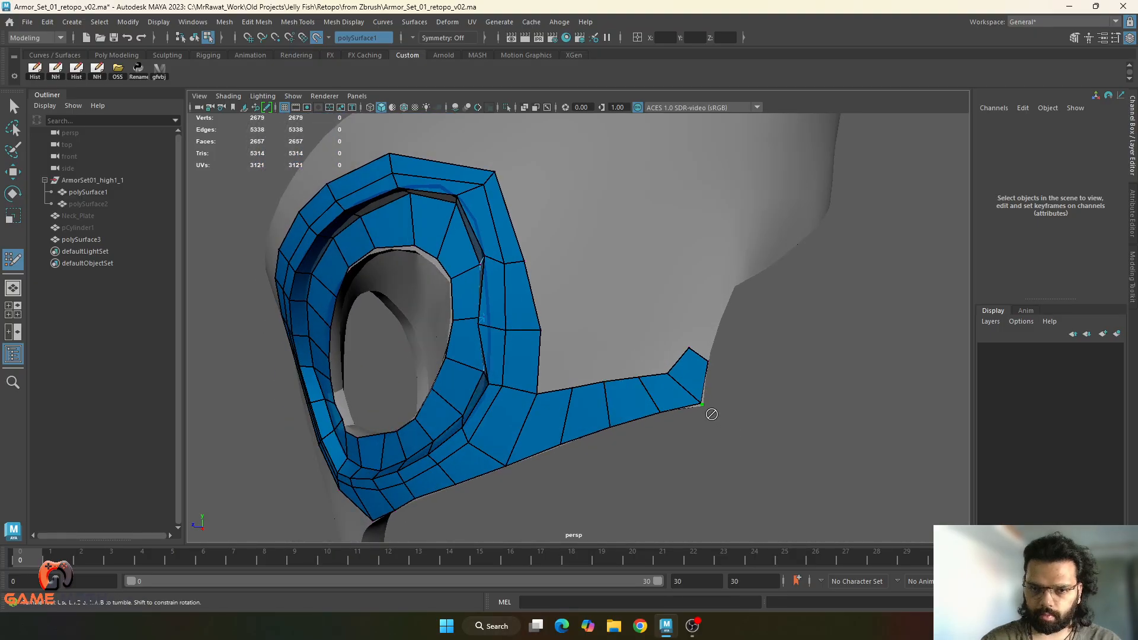
pyautogui.keyDown('alt'); pyautogui.moveTo(712, 414); pyautogui.dragTo(602, 426); pyautogui.keyUp('alt')
pyautogui.keyDown('alt'); pyautogui.moveTo(603, 427); pyautogui.dragTo(626, 422, button='middle'); pyautogui.keyUp('alt')
pyautogui.keyDown('alt'); pyautogui.moveTo(626, 421); pyautogui.dragTo(664, 464, button='right'); pyautogui.keyUp('alt')
pyautogui.moveTo(599, 438); pyautogui.dragTo(596, 442)
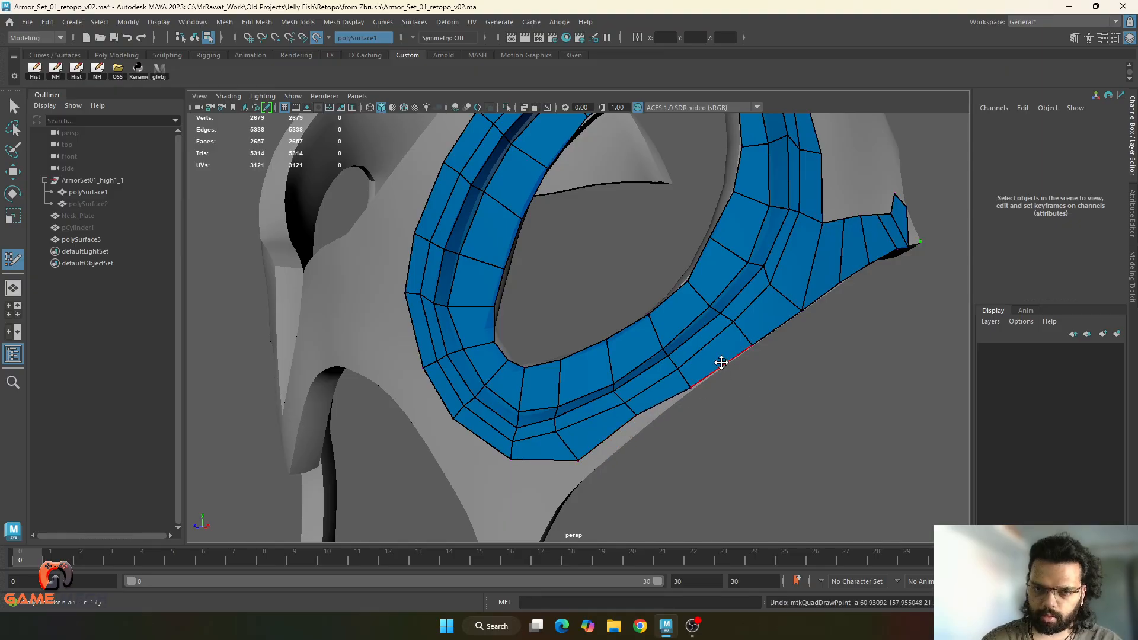
pyautogui.keyDown('alt'); pyautogui.moveTo(721, 347); pyautogui.dragTo(691, 402, button='middle'); pyautogui.keyUp('alt')
pyautogui.keyDown('alt'); pyautogui.moveTo(691, 402); pyautogui.dragTo(748, 350); pyautogui.keyUp('alt')
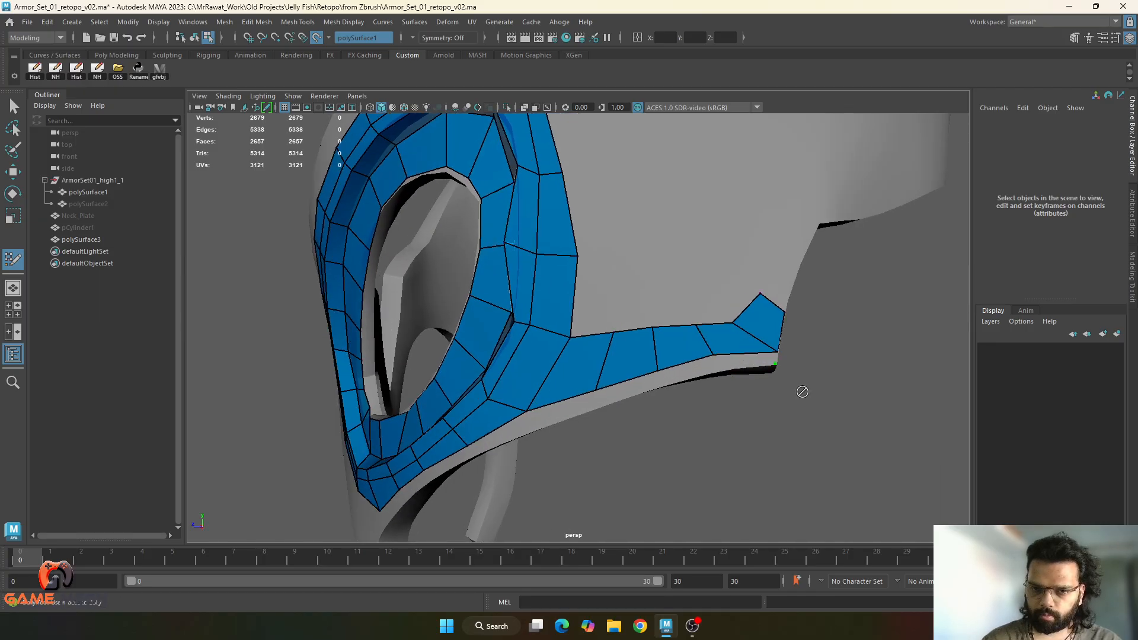
pyautogui.click(1073, 38)
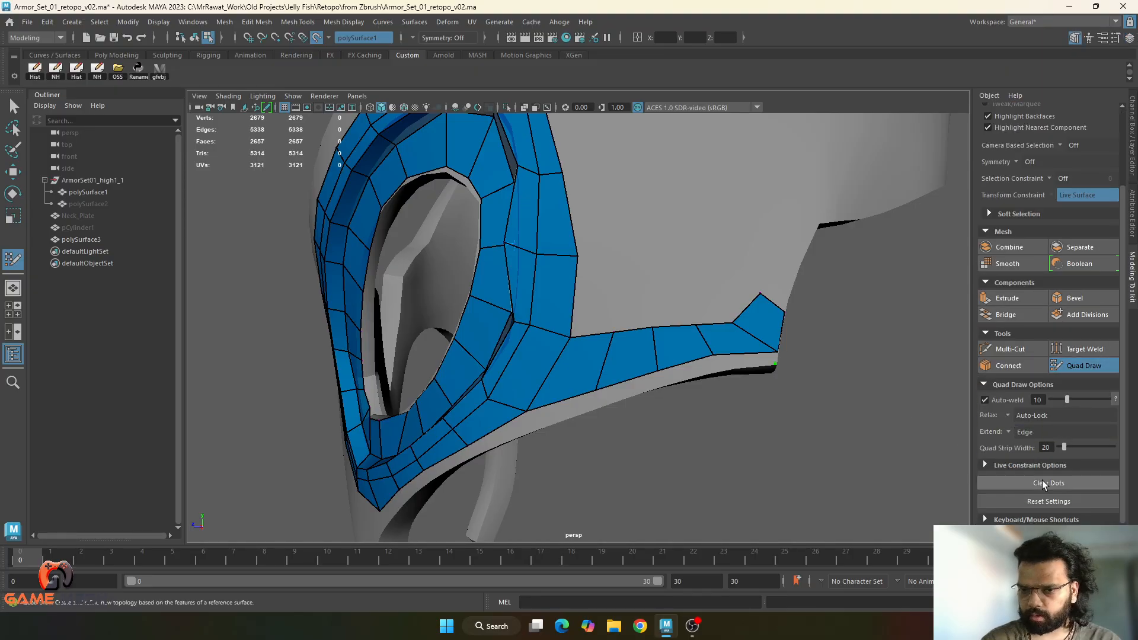
pyautogui.moveTo(811, 395)
pyautogui.keyDown('alt'); pyautogui.mouseDown()
pyautogui.moveTo(764, 402)
pyautogui.moveTo(747, 391)
pyautogui.moveTo(766, 348)
pyautogui.moveTo(736, 334)
pyautogui.mouseUp(); pyautogui.keyUp('alt')
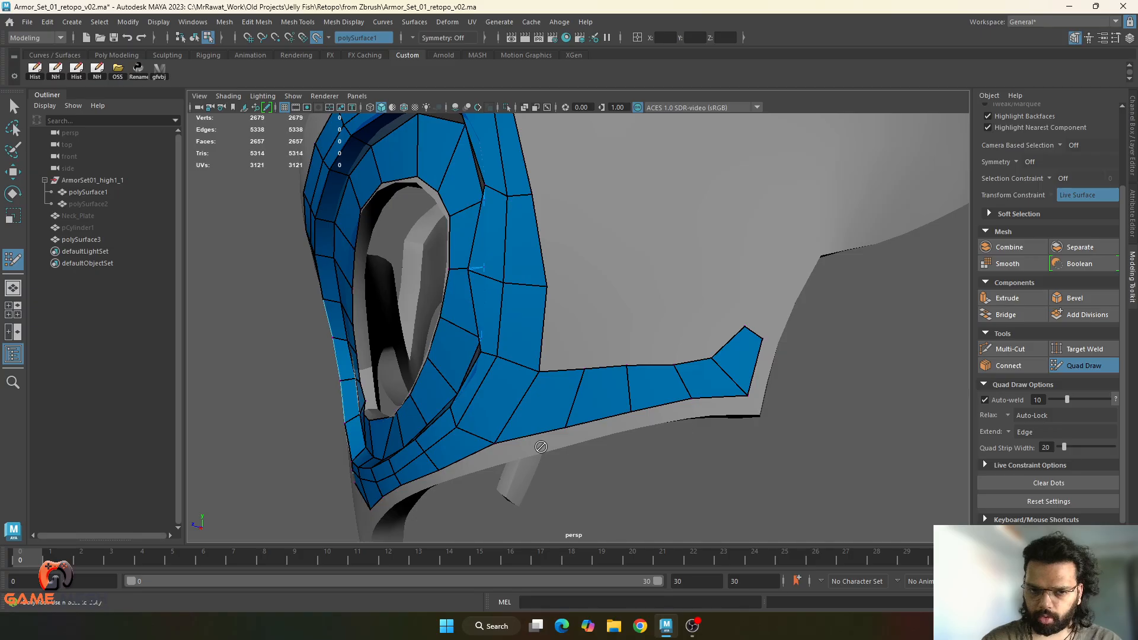
# - Build connected quads from the opening's lowest outer faces down into the start of the narrow leg
pyautogui.keyDown('alt'); pyautogui.moveTo(540, 446); pyautogui.dragTo(540, 400); pyautogui.keyUp('alt')
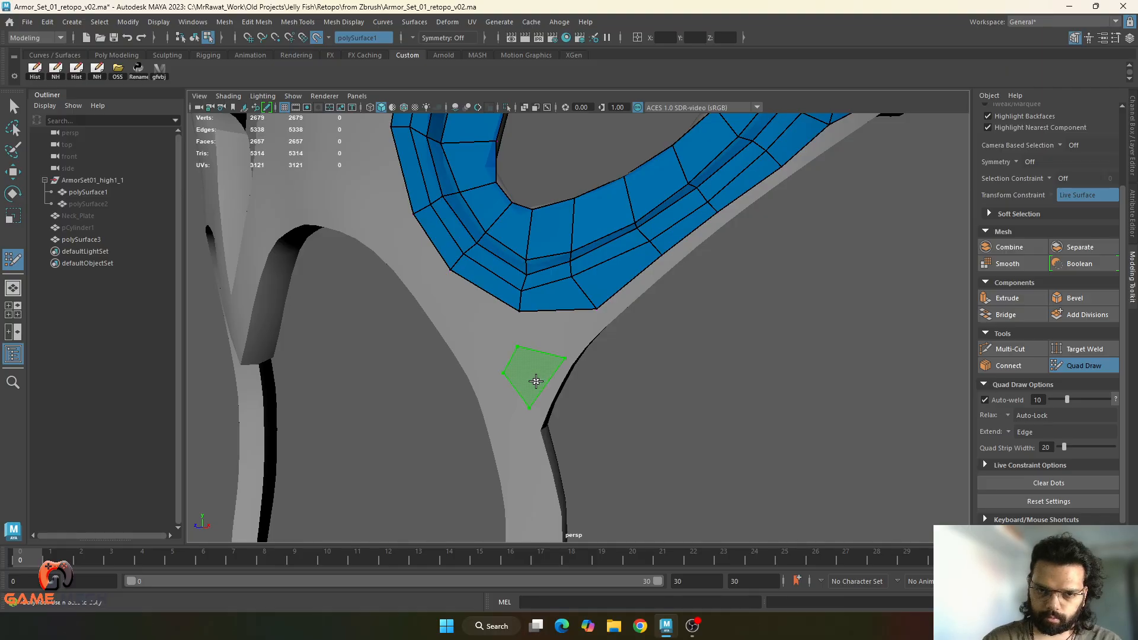
pyautogui.keyDown('shift'); pyautogui.click(536, 381); pyautogui.keyUp('shift')
pyautogui.keyDown('shift'); pyautogui.click(554, 329); pyautogui.keyUp('shift')
pyautogui.keyDown('alt'); pyautogui.moveTo(554, 329); pyautogui.dragTo(556, 354); pyautogui.keyUp('alt')
pyautogui.keyDown('shift'); pyautogui.click(547, 388); pyautogui.keyUp('shift')
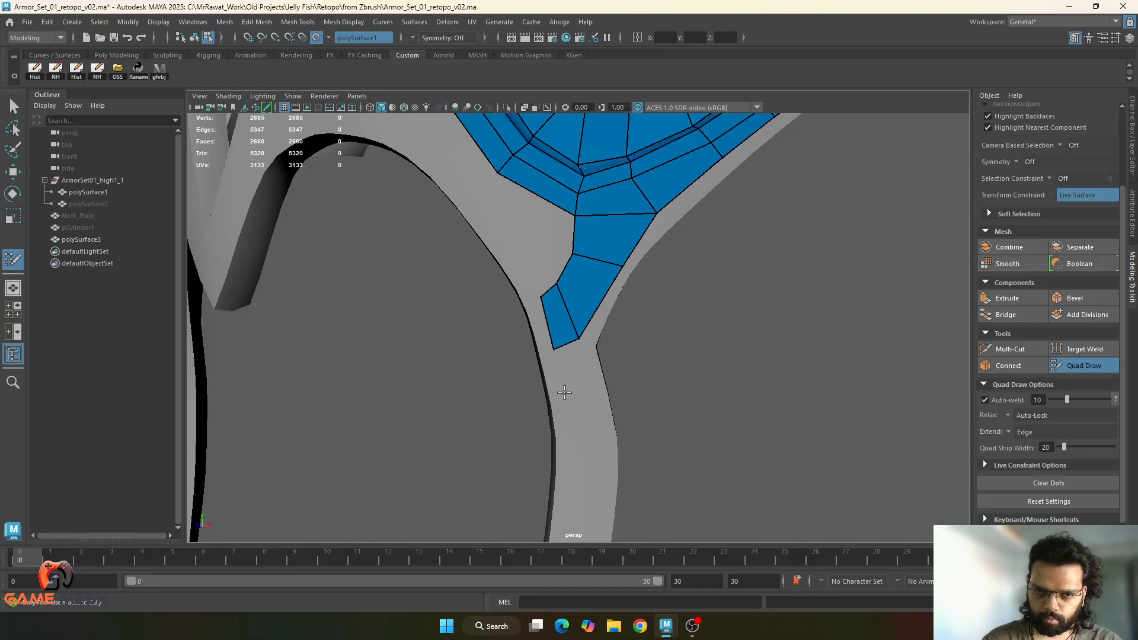
pyautogui.keyDown('shift'); pyautogui.click(590, 386); pyautogui.keyUp('shift')
pyautogui.keyDown('alt'); pyautogui.moveTo(585, 412); pyautogui.dragTo(579, 370, button='middle'); pyautogui.keyUp('alt')
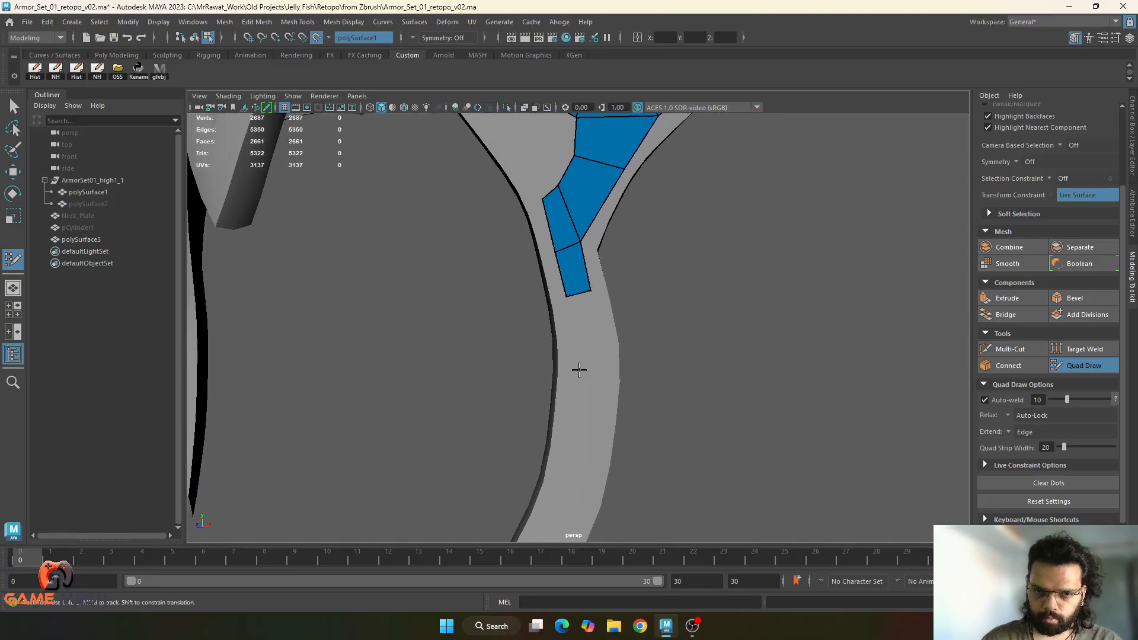
# - Continue the single-quad strip down the middle of the curved leg to just above its tip
pyautogui.keyDown('shift'); pyautogui.click(603, 364); pyautogui.keyUp('shift')
pyautogui.keyDown('alt'); pyautogui.moveTo(603, 363); pyautogui.dragTo(610, 297); pyautogui.keyUp('alt')
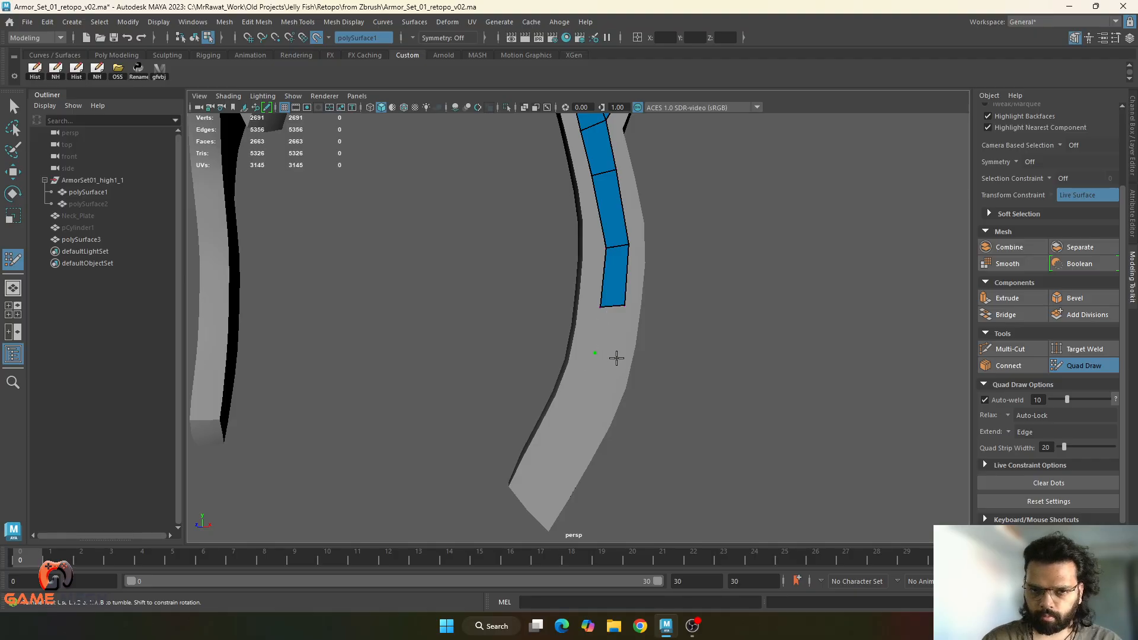
pyautogui.keyDown('shift'); pyautogui.click(611, 339); pyautogui.keyUp('shift')
pyautogui.keyDown('alt'); pyautogui.moveTo(587, 400); pyautogui.dragTo(623, 362, button='middle'); pyautogui.keyUp('alt')
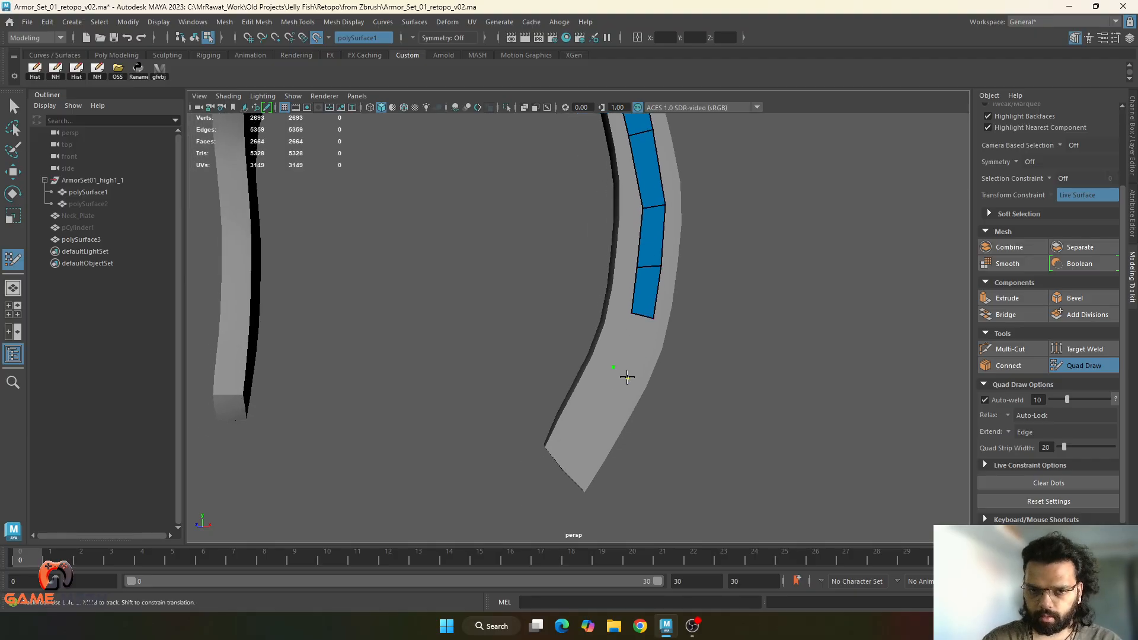
pyautogui.keyDown('shift'); pyautogui.click(619, 375); pyautogui.keyUp('shift')
pyautogui.keyDown('alt'); pyautogui.moveTo(583, 408); pyautogui.dragTo(598, 380, button='middle'); pyautogui.keyUp('alt')
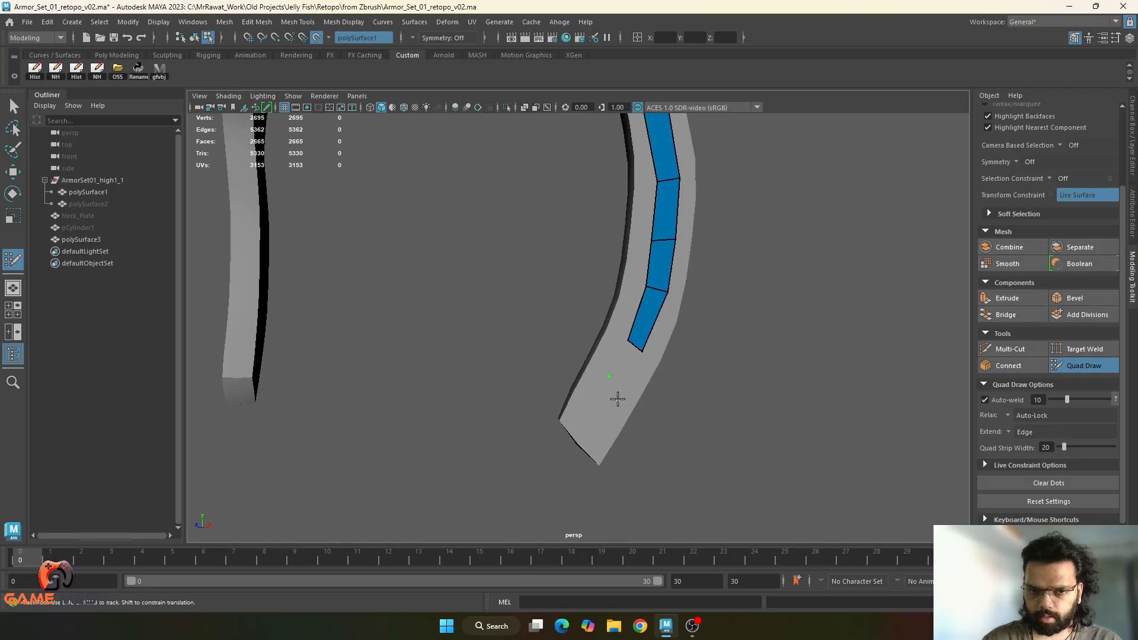
pyautogui.click(618, 399)
pyautogui.keyDown('shift'); pyautogui.click(621, 378); pyautogui.keyUp('shift')
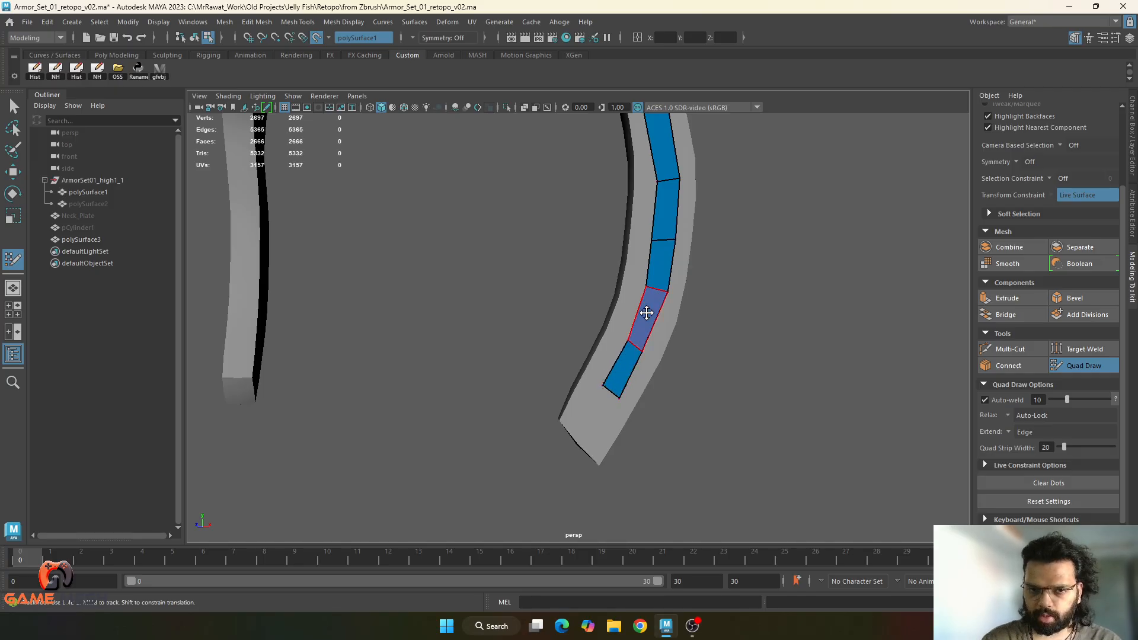
# - Try to close the leg strip with an end quad placed right on the leg's tip edge
pyautogui.keyDown('alt'); pyautogui.moveTo(645, 312); pyautogui.dragTo(648, 421, button='middle'); pyautogui.keyUp('alt')
pyautogui.keyDown('alt'); pyautogui.moveTo(648, 421); pyautogui.dragTo(629, 256, button='right'); pyautogui.keyUp('alt')
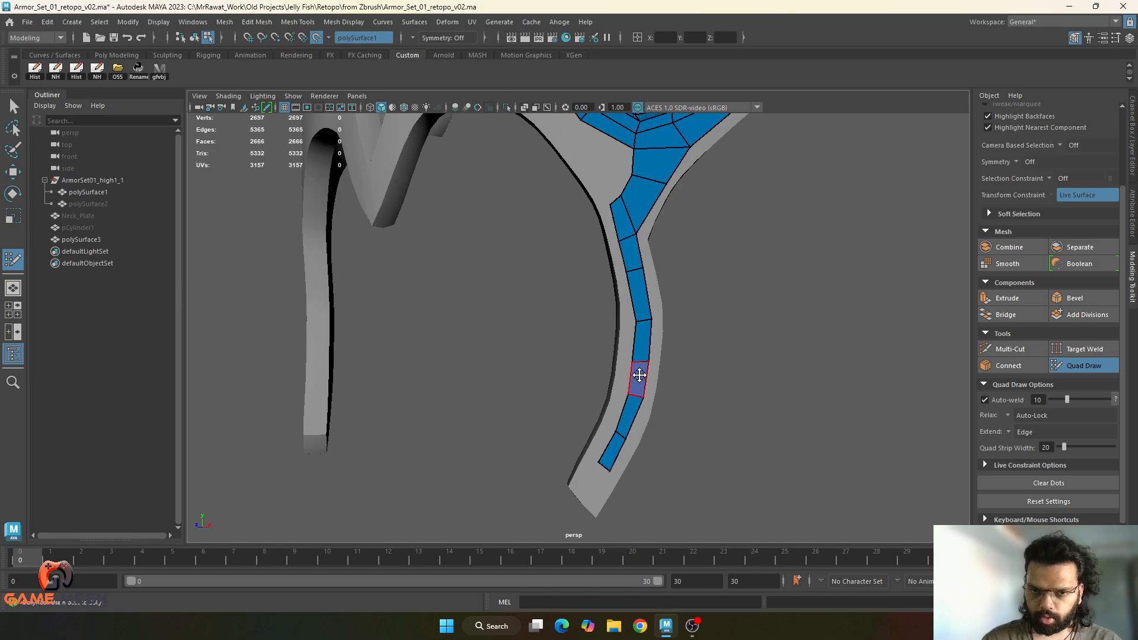
pyautogui.keyDown('alt'); pyautogui.moveTo(593, 477); pyautogui.dragTo(612, 372, button='middle'); pyautogui.keyUp('alt')
pyautogui.keyDown('alt'); pyautogui.moveTo(612, 372); pyautogui.dragTo(635, 439, button='right'); pyautogui.keyUp('alt')
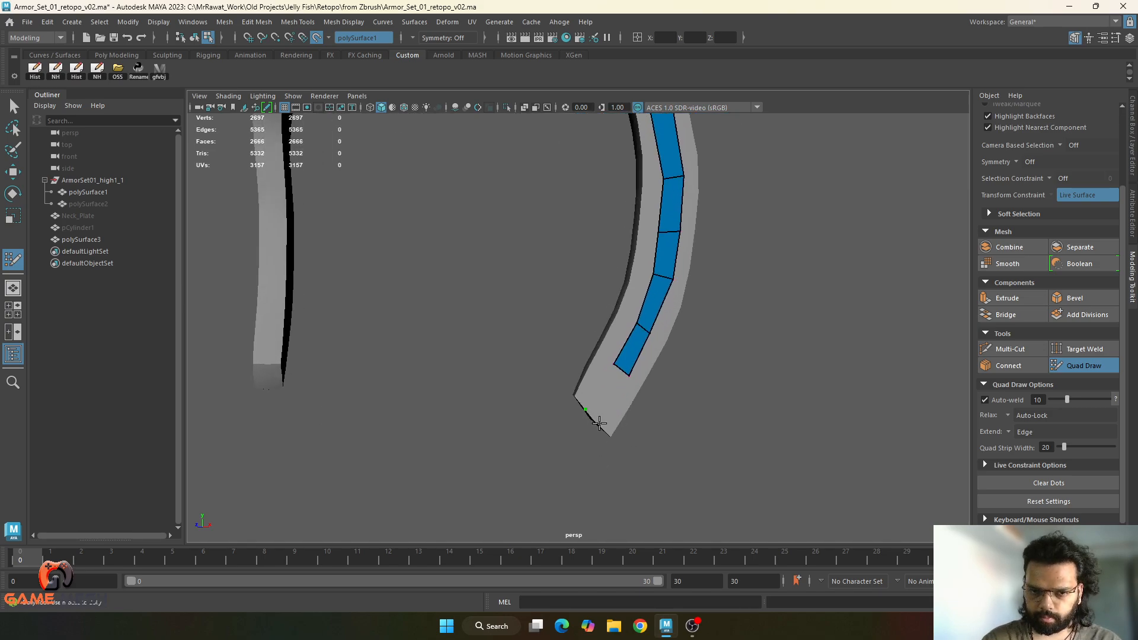
pyautogui.click(601, 423)
pyautogui.keyDown('shift'); pyautogui.click(607, 404); pyautogui.keyUp('shift')
pyautogui.keyDown('alt'); pyautogui.moveTo(663, 400); pyautogui.dragTo(655, 447, button='middle'); pyautogui.keyUp('alt')
pyautogui.keyDown('alt'); pyautogui.moveTo(656, 447); pyautogui.dragTo(633, 425, button='right'); pyautogui.keyUp('alt')
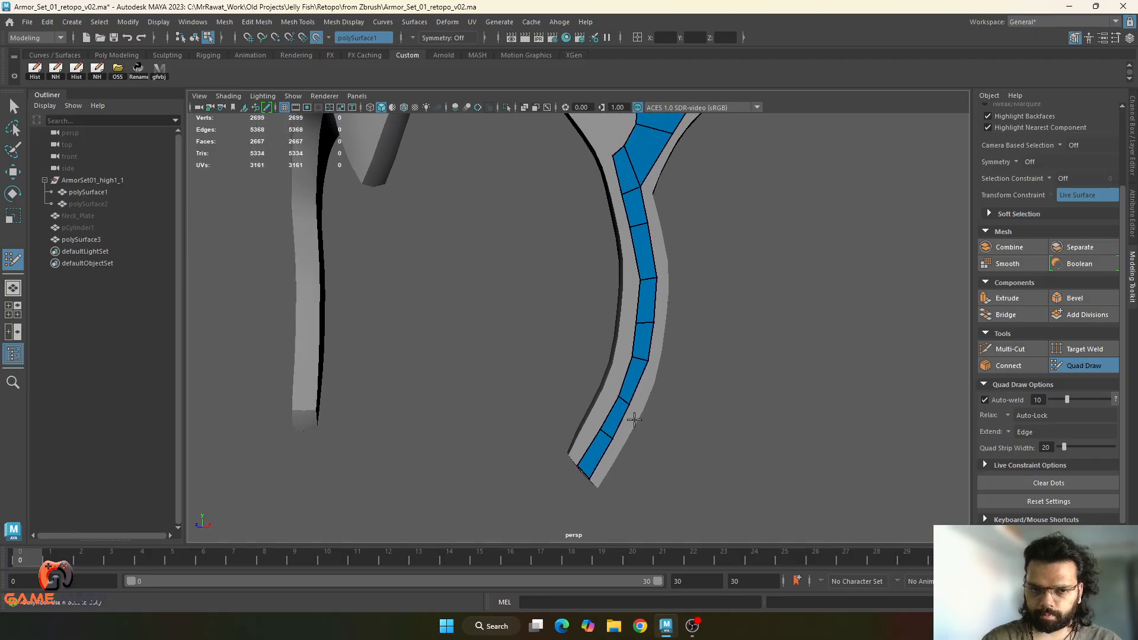
pyautogui.keyDown('alt'); pyautogui.moveTo(629, 430); pyautogui.dragTo(625, 380, button='middle'); pyautogui.keyUp('alt')
pyautogui.keyDown('alt'); pyautogui.moveTo(626, 380); pyautogui.dragTo(666, 473, button='right'); pyautogui.keyUp('alt')
pyautogui.hotkey('ctrl', 'z')
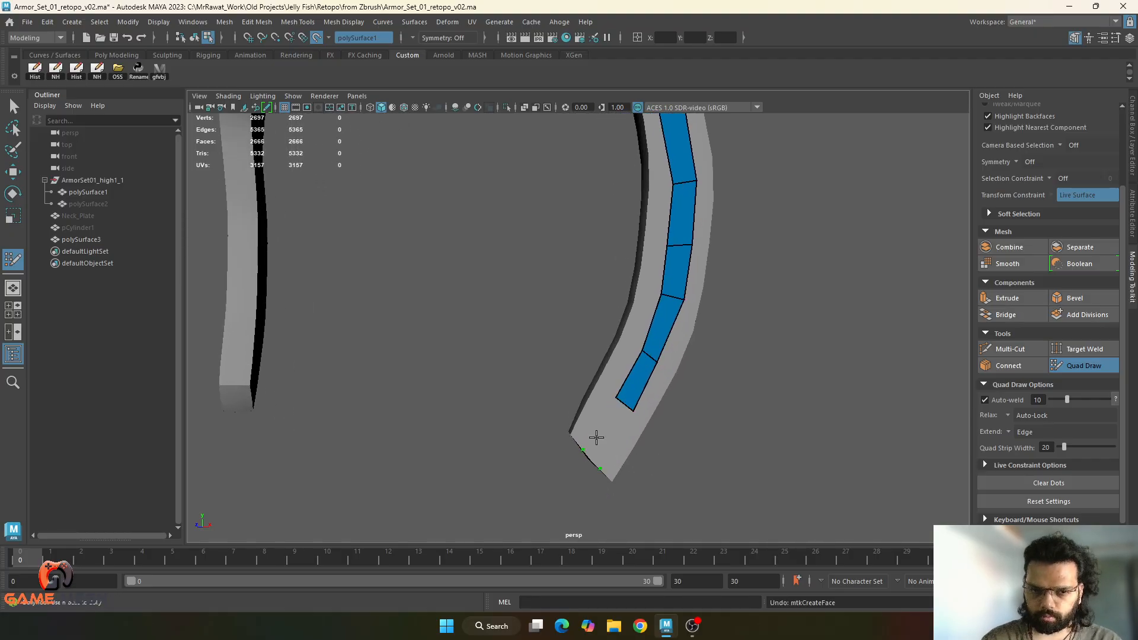
pyautogui.hotkey('ctrl', 'z')
# - Add a shorter end quad to the leg strip, stopping just short of the tip
pyautogui.click(597, 440)
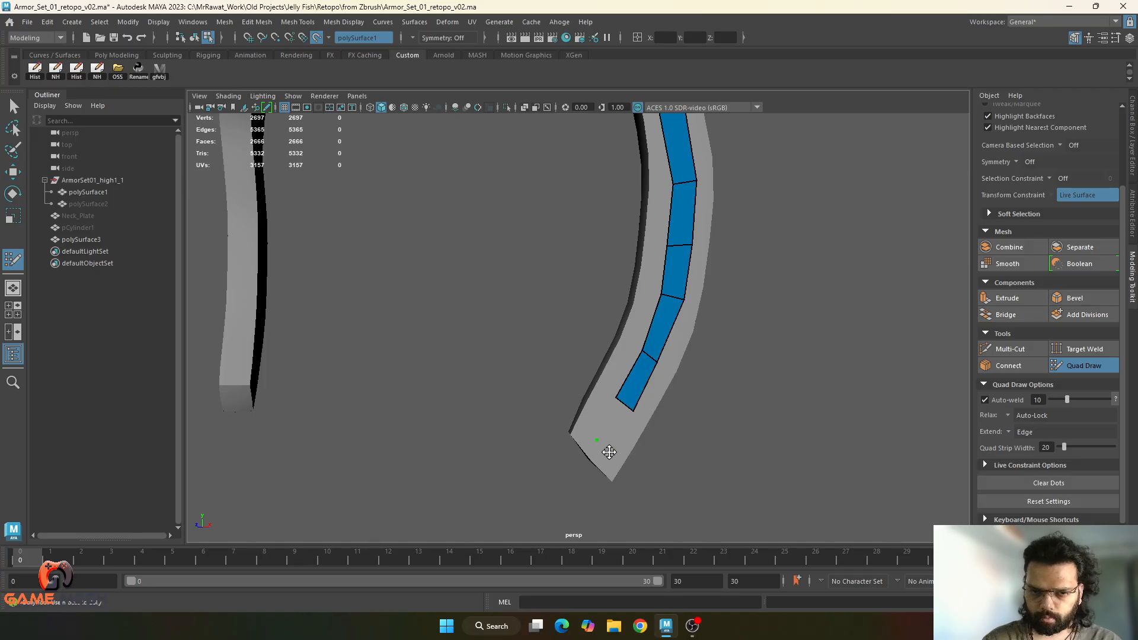
pyautogui.keyDown('alt'); pyautogui.moveTo(630, 431); pyautogui.dragTo(721, 284); pyautogui.keyUp('alt')
# - Extend the lower-edge strip up the rear step and around its inner corner onto the back lower edge
pyautogui.scroll(3, 639, 340)
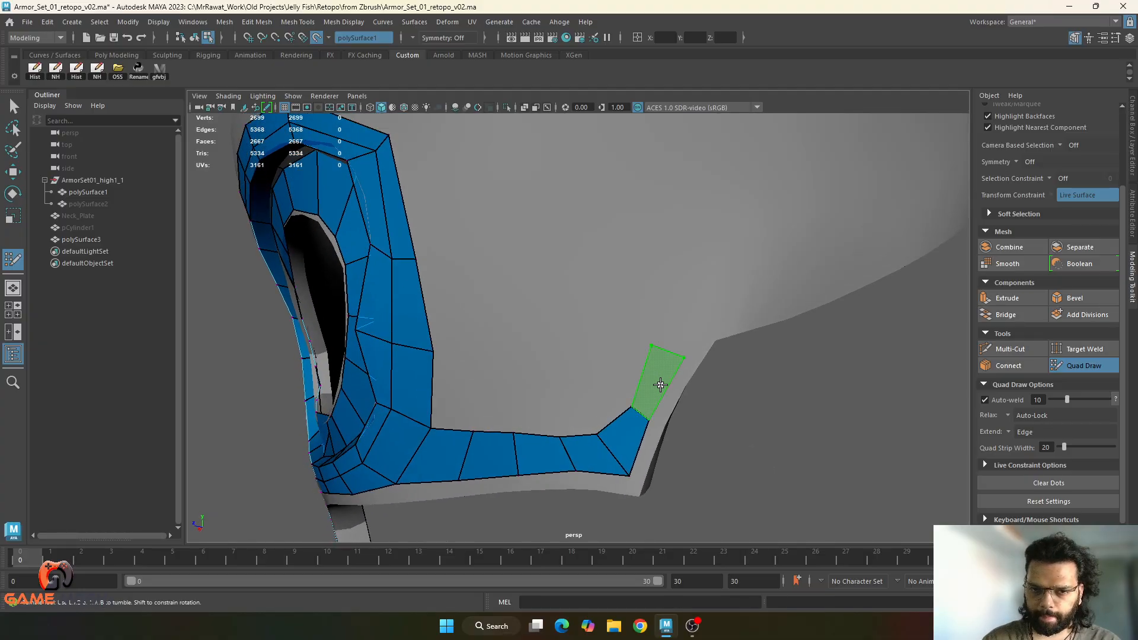
pyautogui.keyDown('shift'); pyautogui.click(661, 385); pyautogui.keyUp('shift')
pyautogui.keyDown('alt'); pyautogui.moveTo(661, 385); pyautogui.dragTo(677, 353, button='middle'); pyautogui.keyUp('alt')
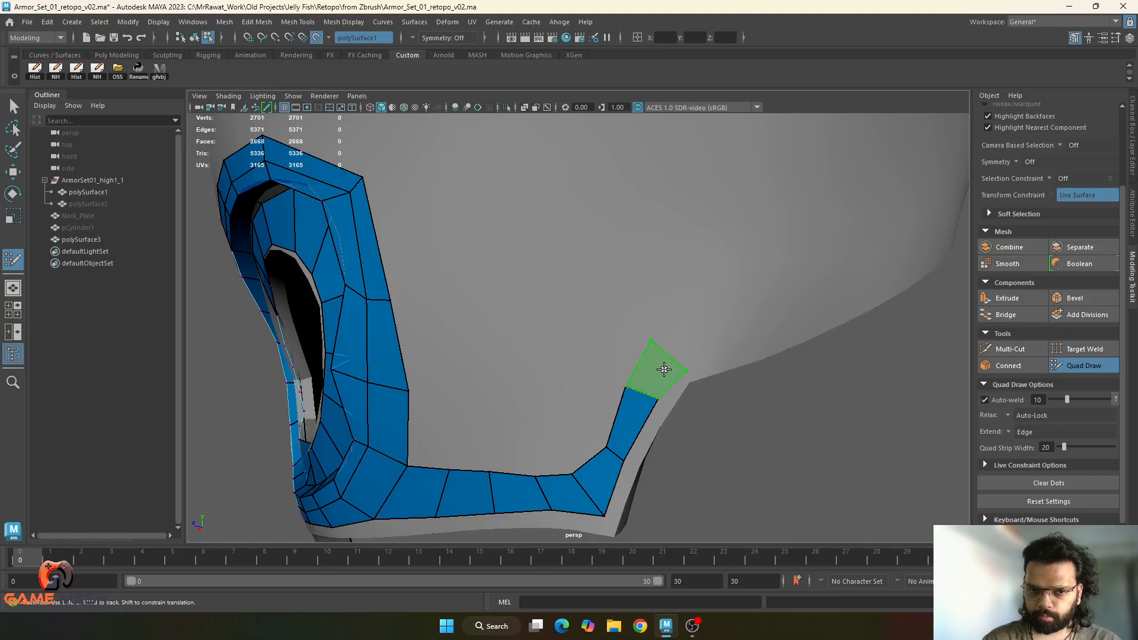
pyautogui.keyDown('shift'); pyautogui.click(664, 369); pyautogui.keyUp('shift')
pyautogui.keyDown('alt'); pyautogui.moveTo(664, 369); pyautogui.dragTo(495, 356); pyautogui.keyUp('alt')
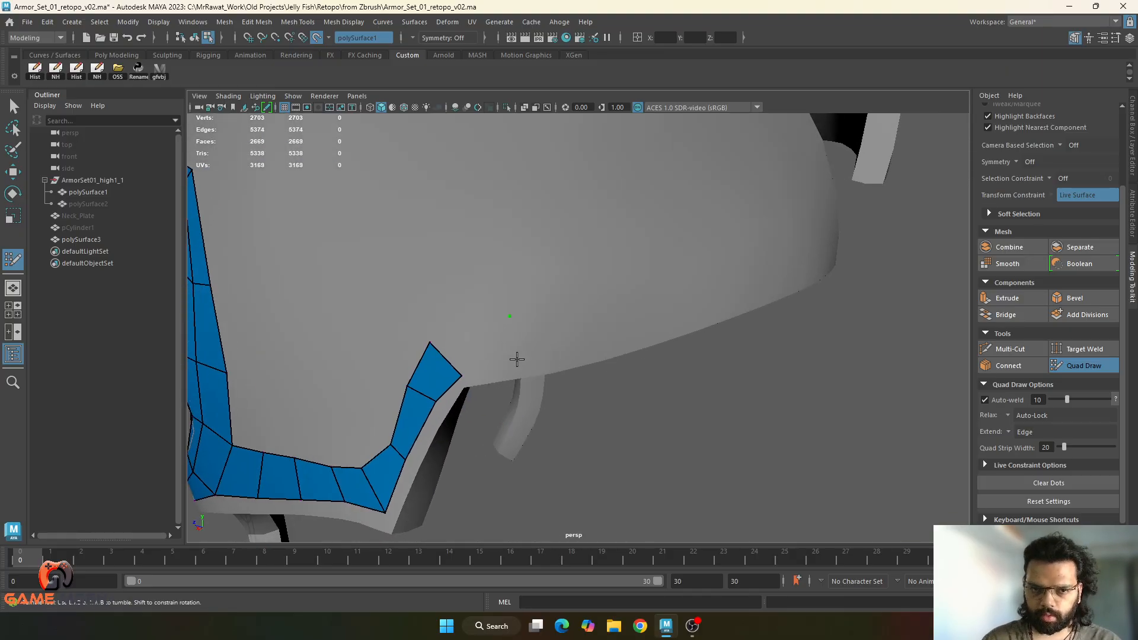
pyautogui.keyDown('shift'); pyautogui.click(450, 350); pyautogui.keyUp('shift')
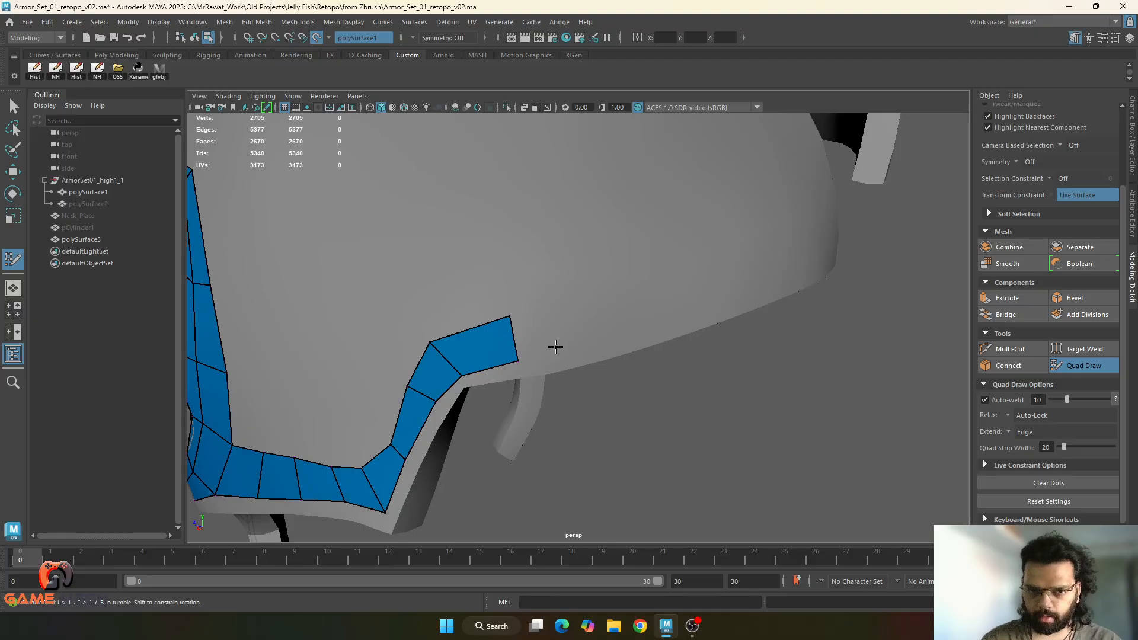
# - Continue the quad strip along the back lower edge toward the armor's pointed corner
pyautogui.moveTo(554, 343)
pyautogui.keyDown('alt'); pyautogui.mouseDown()
pyautogui.moveTo(540, 320)
pyautogui.moveTo(521, 348)
pyautogui.moveTo(467, 285)
pyautogui.moveTo(482, 299)
pyautogui.mouseUp(); pyautogui.keyUp('alt')
pyautogui.keyDown('shift'); pyautogui.click(532, 336); pyautogui.keyUp('shift')
pyautogui.keyDown('shift'); pyautogui.click(469, 309); pyautogui.keyUp('shift')
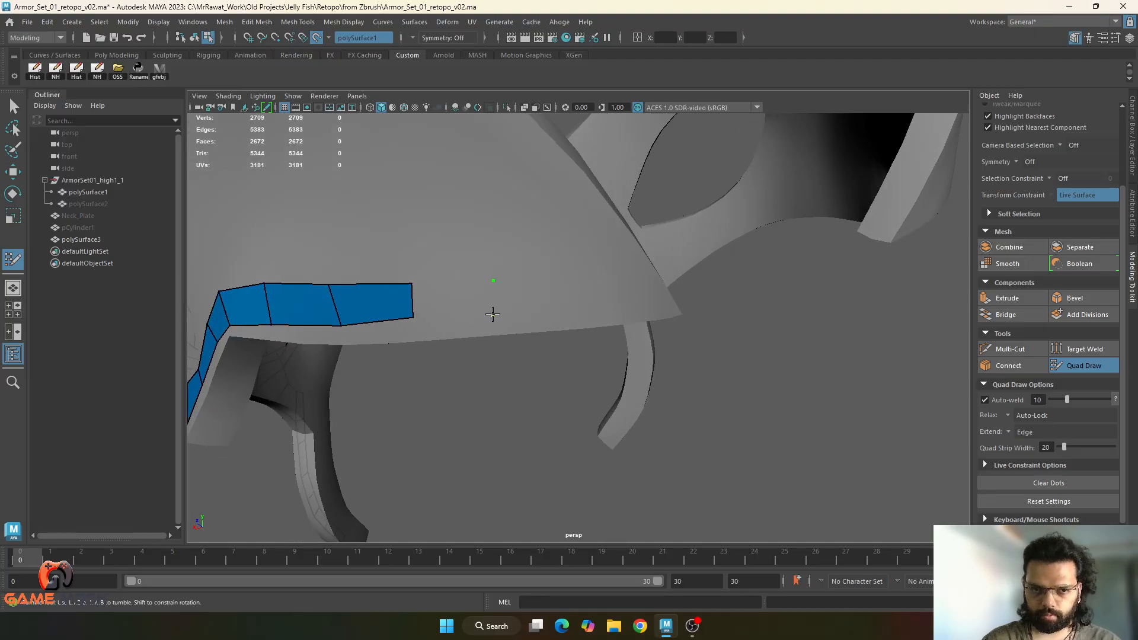
pyautogui.keyDown('shift'); pyautogui.click(452, 307); pyautogui.keyUp('shift')
pyautogui.keyDown('alt'); pyautogui.moveTo(437, 320); pyautogui.dragTo(483, 291); pyautogui.keyUp('alt')
pyautogui.keyDown('shift'); pyautogui.click(498, 313); pyautogui.keyUp('shift')
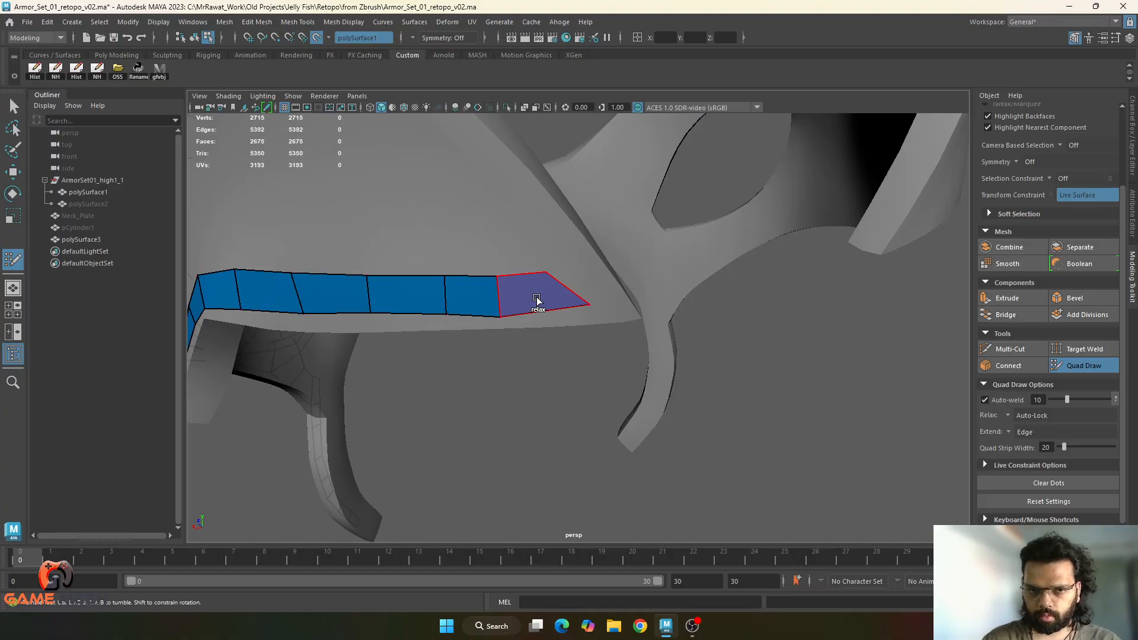
# - Turn the strip around the pointed corner and add two quads up the slanted edge, adjusting the inner corner vertex
pyautogui.keyDown('shift'); pyautogui.click(538, 298); pyautogui.keyUp('shift')
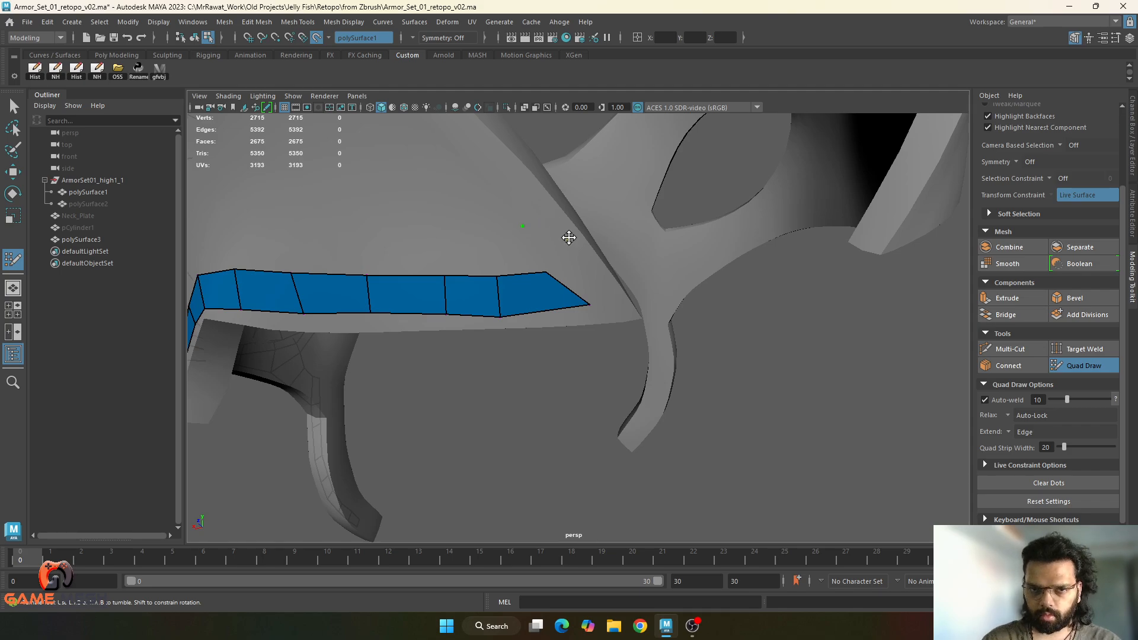
pyautogui.keyDown('shift'); pyautogui.click(583, 303); pyautogui.keyUp('shift')
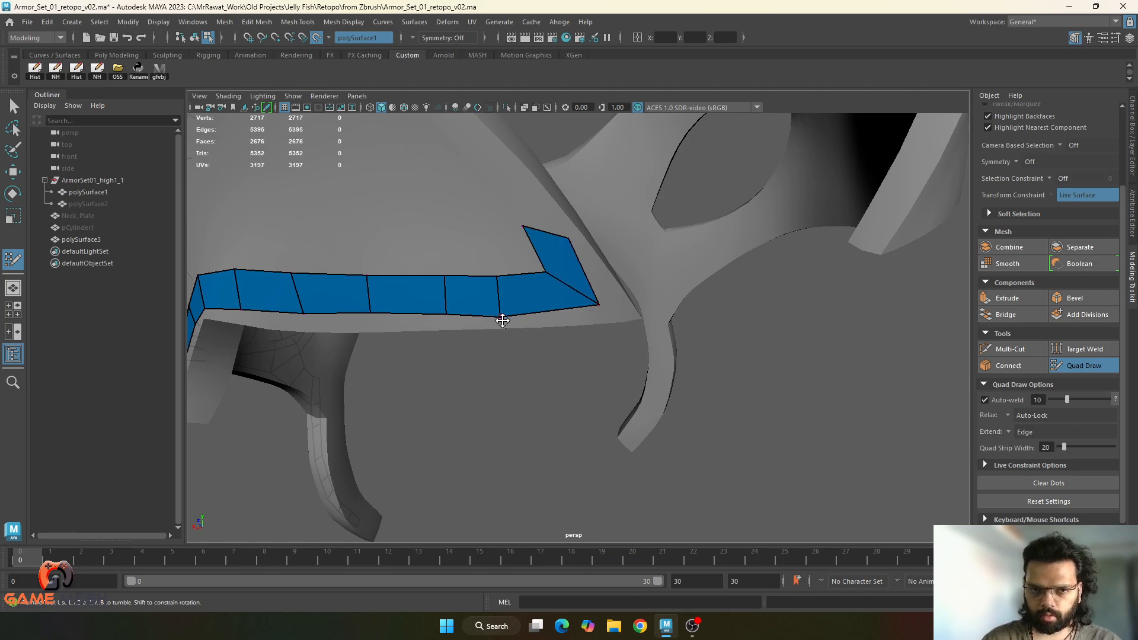
pyautogui.keyDown('alt'); pyautogui.moveTo(496, 313); pyautogui.dragTo(532, 318, button='middle'); pyautogui.keyUp('alt')
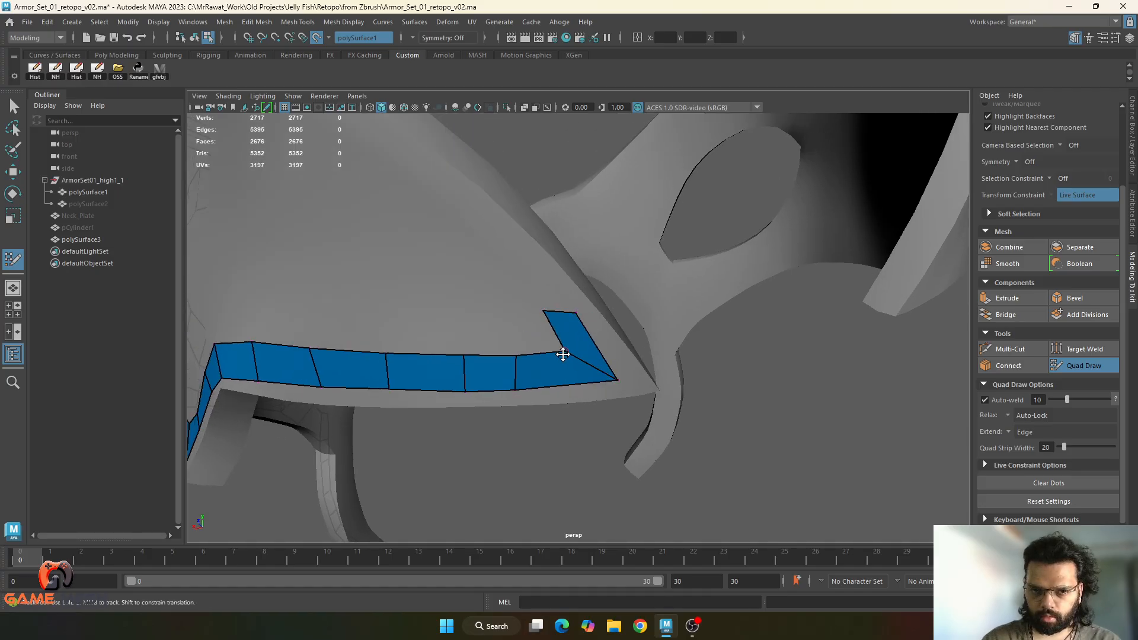
pyautogui.moveTo(564, 354); pyautogui.dragTo(574, 358)
pyautogui.click(546, 274)
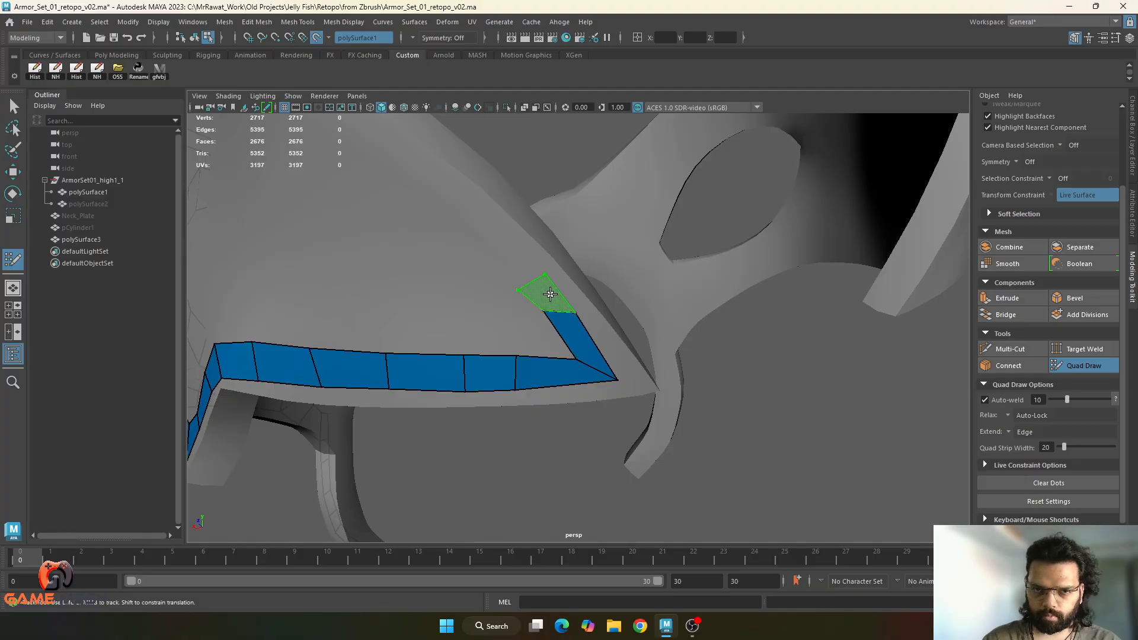
pyautogui.keyDown('shift'); pyautogui.click(549, 295); pyautogui.keyUp('shift')
# - Even out the strip's width by moving its inner vertices and edge outward, and add another quad up the slanted edge
pyautogui.moveTo(544, 312); pyautogui.dragTo(561, 330)
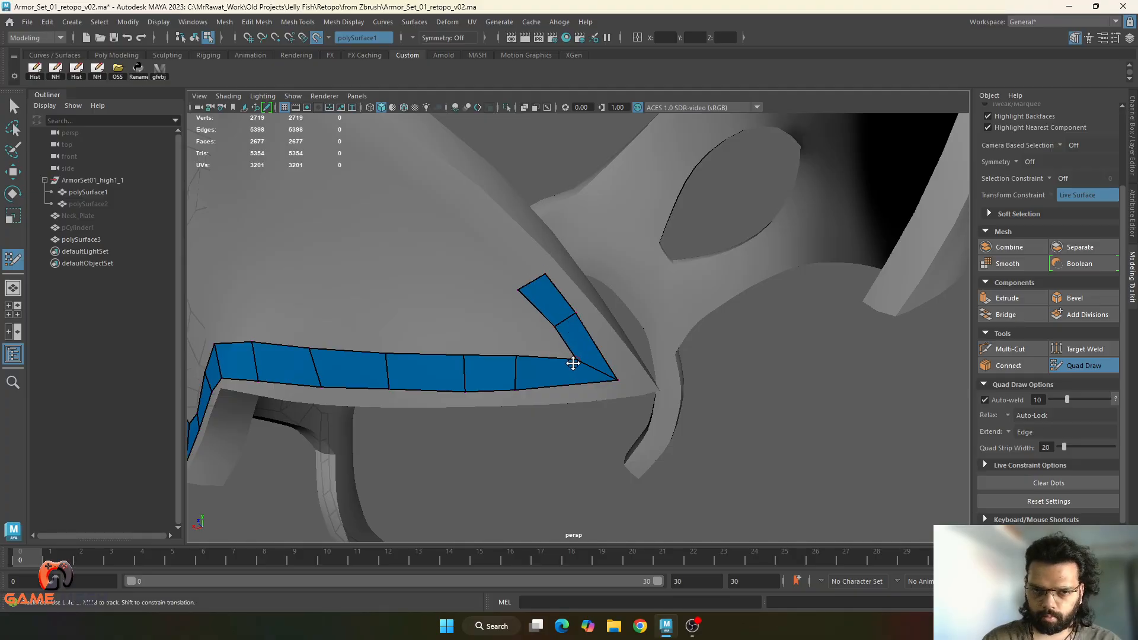
pyautogui.moveTo(486, 361); pyautogui.dragTo(484, 371)
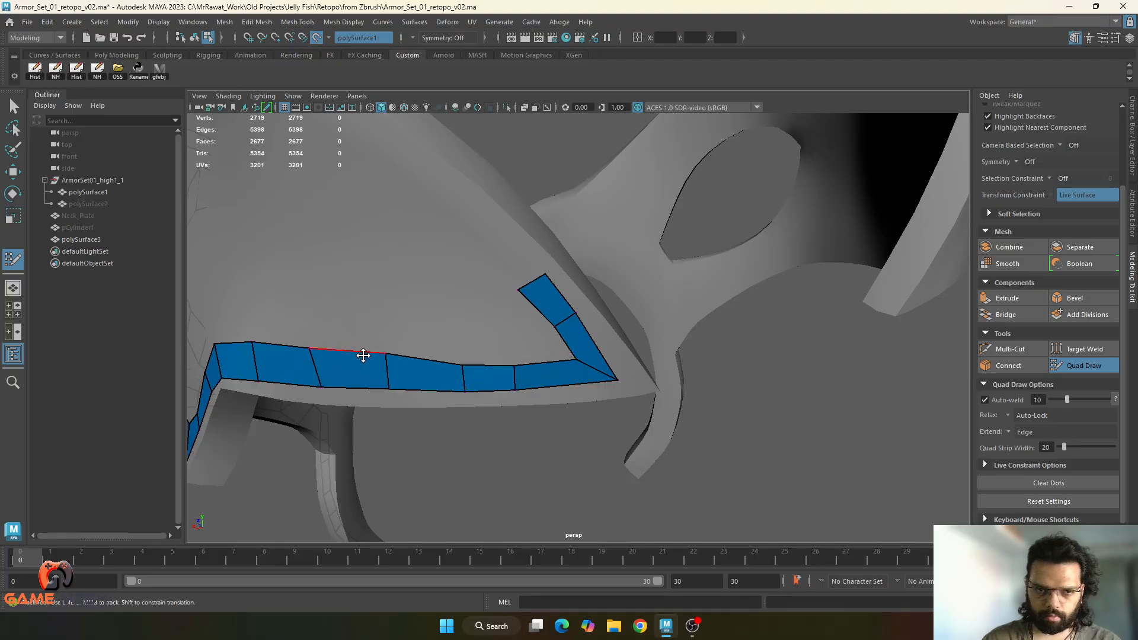
pyautogui.keyDown('alt'); pyautogui.moveTo(364, 363); pyautogui.dragTo(532, 371); pyautogui.keyUp('alt')
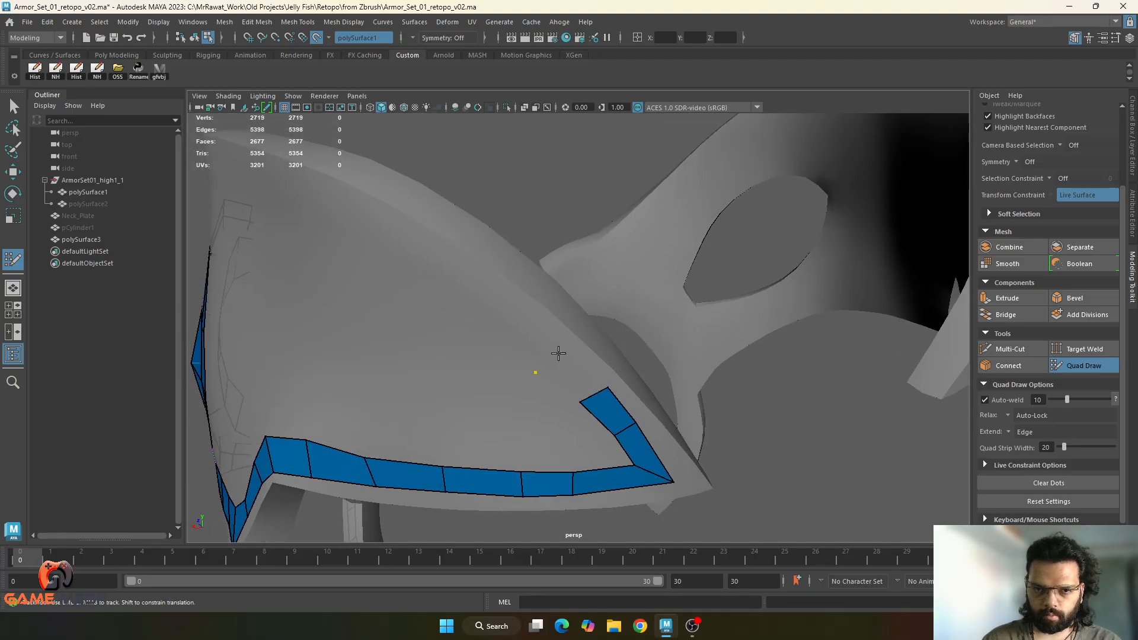
pyautogui.keyDown('shift'); pyautogui.click(566, 374); pyautogui.keyUp('shift')
# - Insert an edge loop across the rim faces above the oval opening
pyautogui.keyDown('alt'); pyautogui.moveTo(628, 396); pyautogui.dragTo(516, 355, button='right'); pyautogui.keyUp('alt')
pyautogui.keyDown('alt'); pyautogui.moveTo(516, 356); pyautogui.dragTo(571, 332); pyautogui.keyUp('alt')
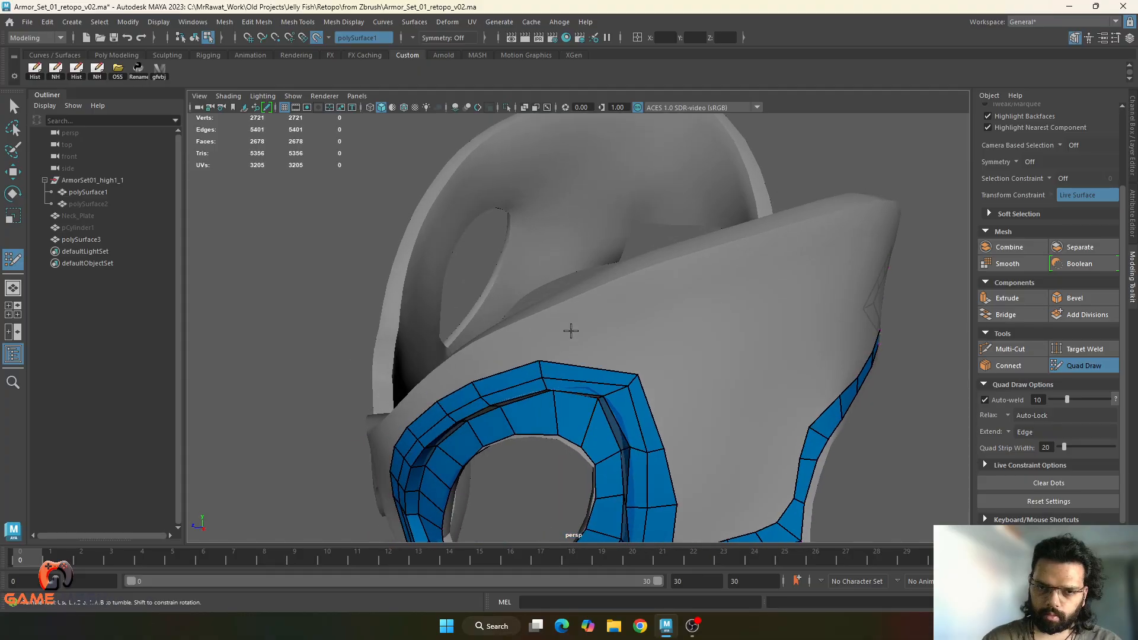
pyautogui.keyDown('ctrl'); pyautogui.click(584, 373); pyautogui.keyUp('ctrl')
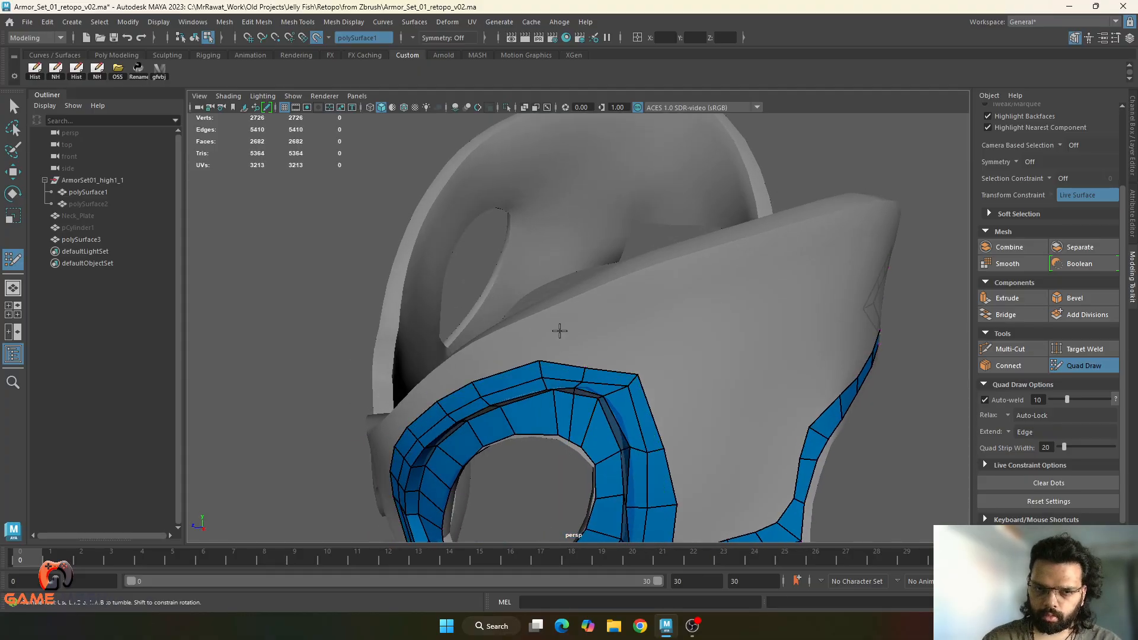
# - Add two quads from the rim's upper edge above the oval opening toward the back, following the armor's top border
pyautogui.keyDown('shift'); pyautogui.click(572, 349); pyautogui.keyUp('shift')
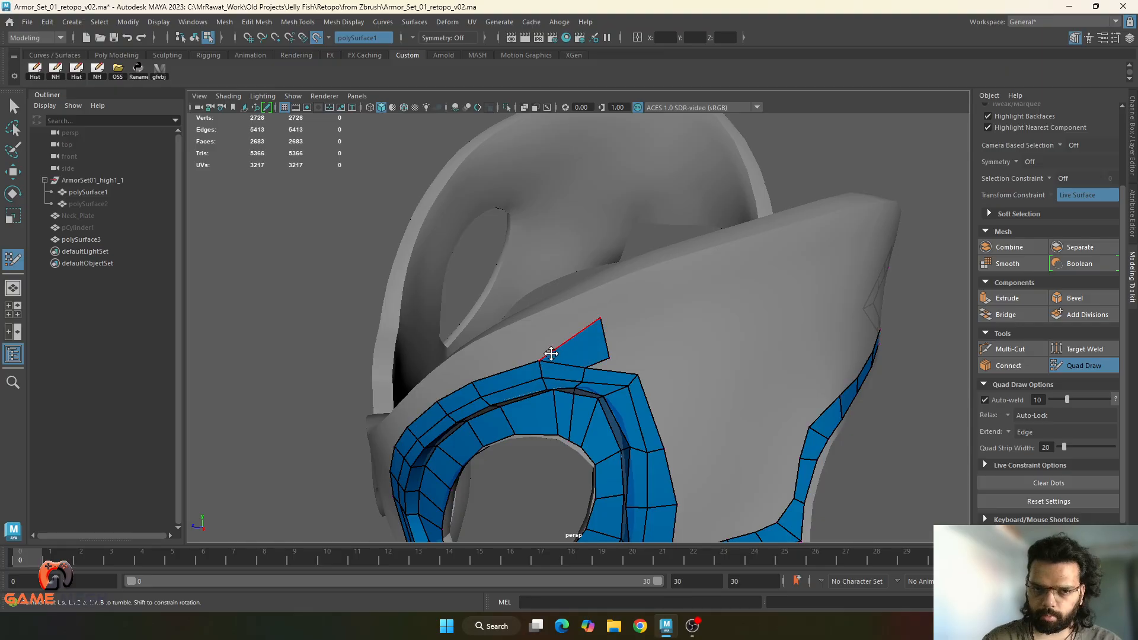
pyautogui.hotkey('ctrl', 'z')
pyautogui.keyDown('alt'); pyautogui.moveTo(533, 360); pyautogui.dragTo(640, 241); pyautogui.keyUp('alt')
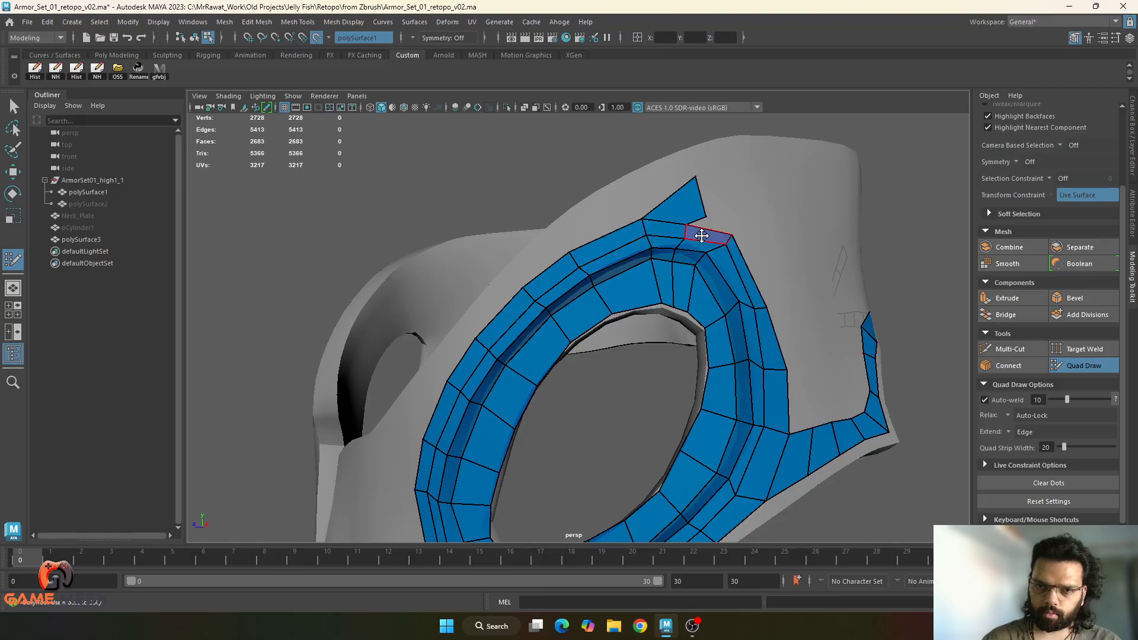
pyautogui.keyDown('alt'); pyautogui.moveTo(686, 287); pyautogui.dragTo(597, 291); pyautogui.keyUp('alt')
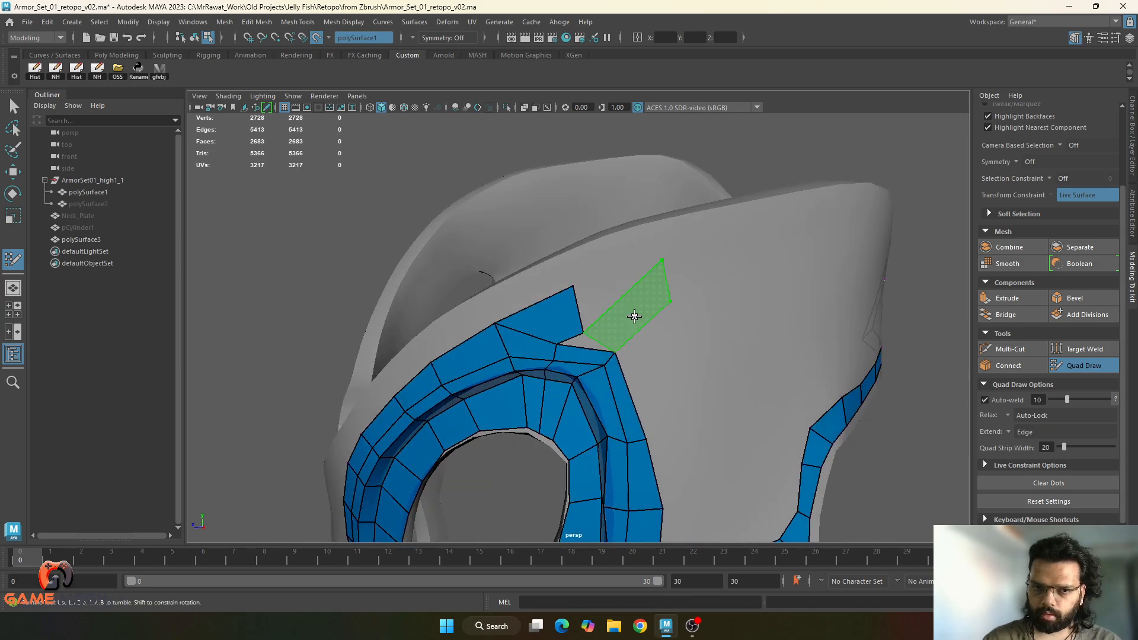
pyautogui.keyDown('shift'); pyautogui.click(630, 288); pyautogui.keyUp('shift')
pyautogui.keyDown('alt'); pyautogui.moveTo(620, 332); pyautogui.dragTo(660, 369); pyautogui.keyUp('alt')
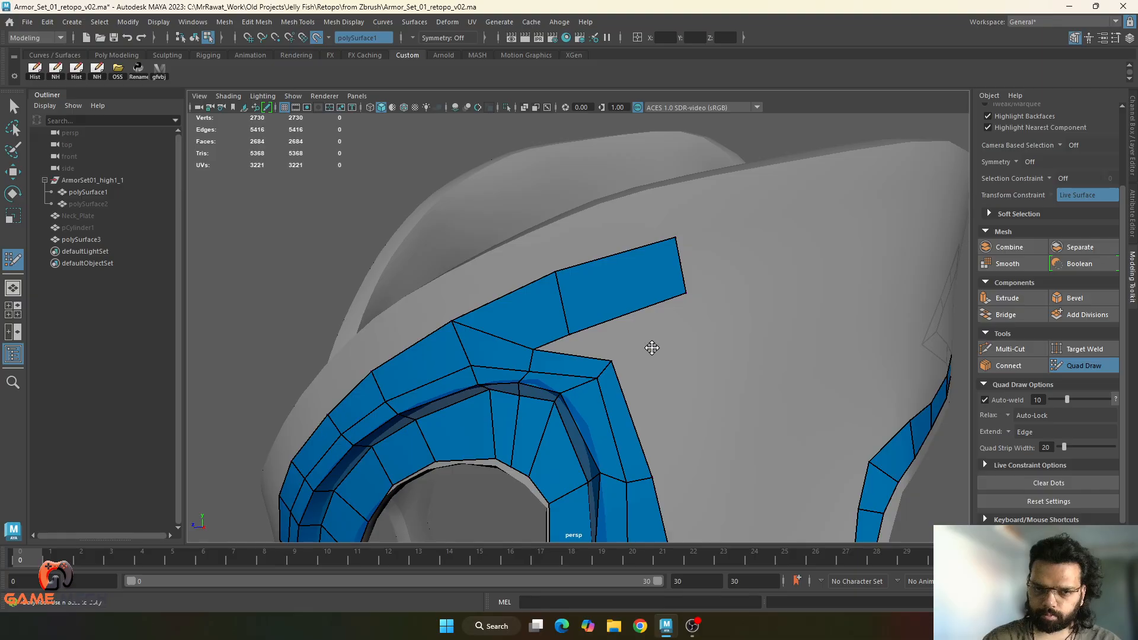
# - Fill two quads between the new upper strip and the rim's upper corner, adjusting their shared vertex
pyautogui.click(652, 348)
pyautogui.keyDown('shift'); pyautogui.click(598, 344); pyautogui.keyUp('shift')
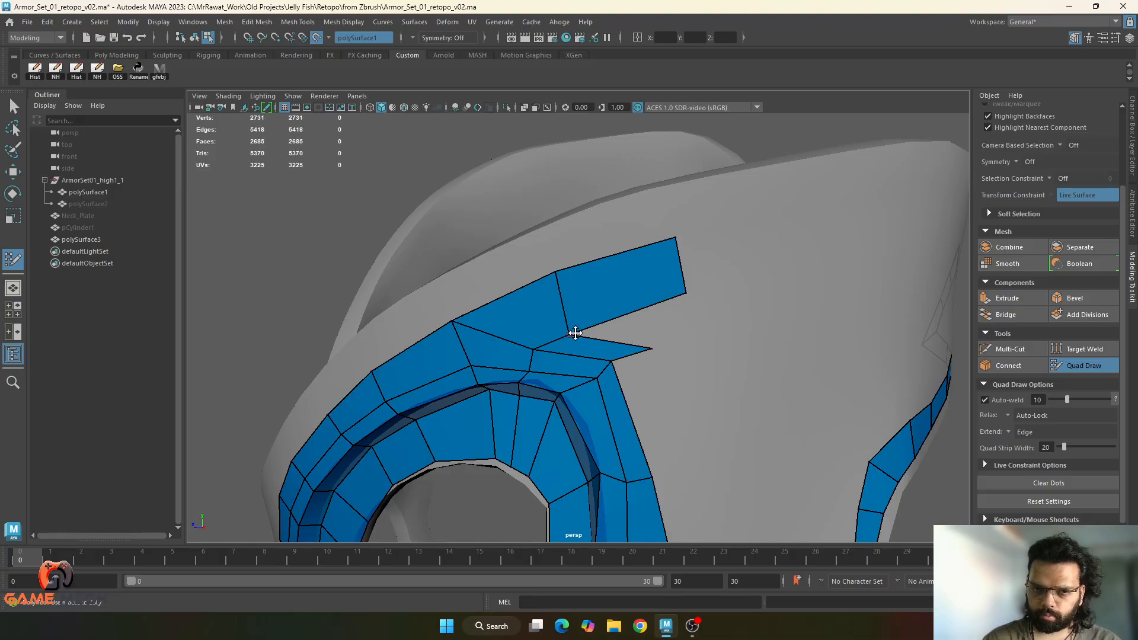
pyautogui.moveTo(576, 334); pyautogui.dragTo(604, 321)
pyautogui.keyDown('shift'); pyautogui.click(680, 328); pyautogui.keyUp('shift')
# - Extend the patch down behind the oval rim with two columns of two quads each, joined to the upper strip
pyautogui.keyDown('alt'); pyautogui.moveTo(680, 327); pyautogui.dragTo(680, 389); pyautogui.keyUp('alt')
pyautogui.click(670, 386)
pyautogui.keyDown('shift'); pyautogui.click(711, 368); pyautogui.keyUp('shift')
pyautogui.hotkey('ctrl', 'z')
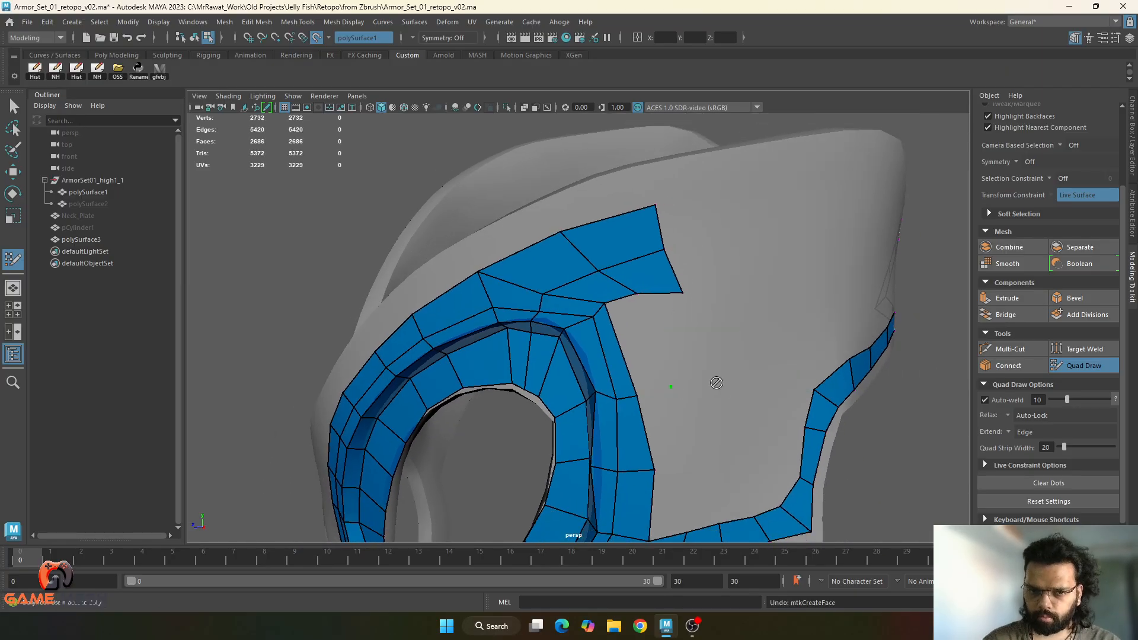
pyautogui.keyDown('shift'); pyautogui.click(650, 351); pyautogui.keyUp('shift')
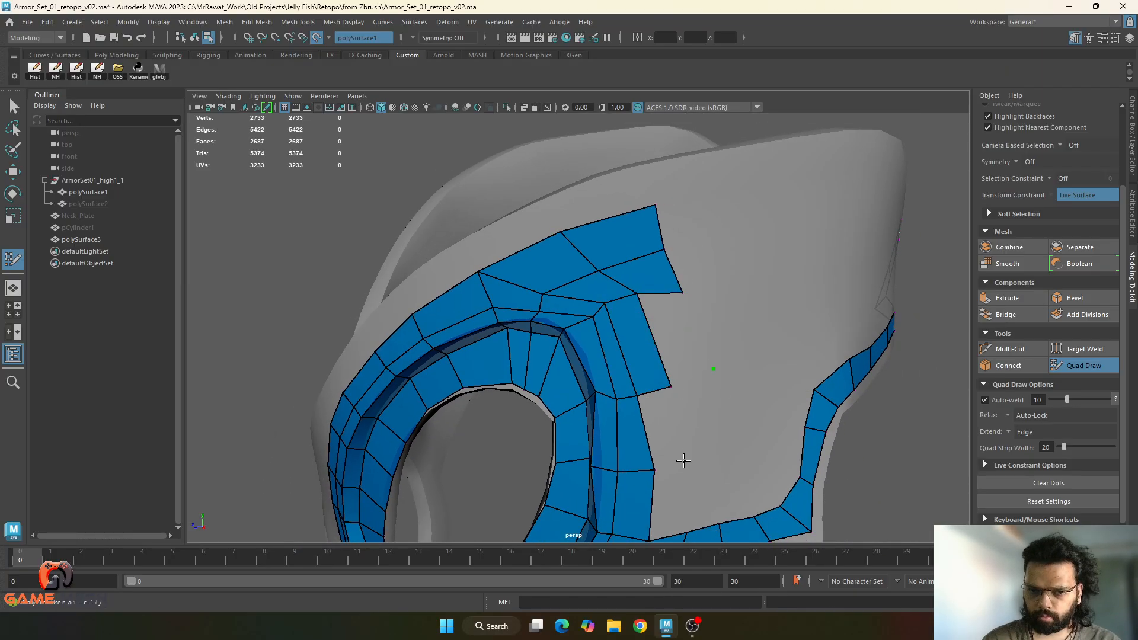
pyautogui.click(711, 449)
pyautogui.keyDown('shift'); pyautogui.click(666, 432); pyautogui.keyUp('shift')
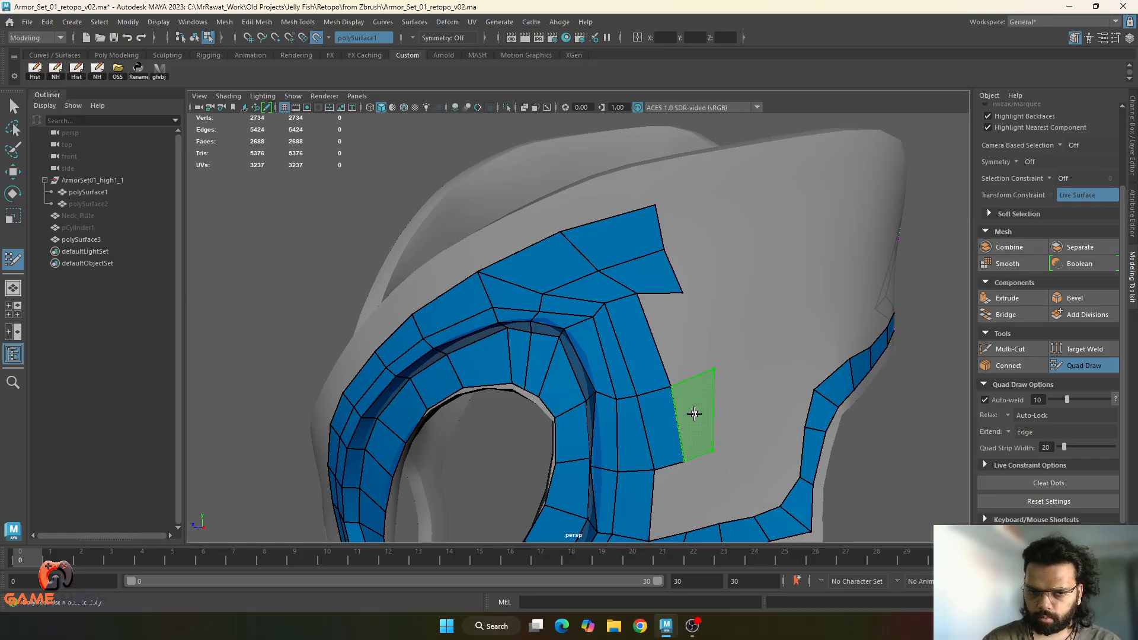
pyautogui.keyDown('shift'); pyautogui.click(696, 413); pyautogui.keyUp('shift')
pyautogui.keyDown('shift'); pyautogui.click(691, 354); pyautogui.keyUp('shift')
# - Fill the two remaining quads between the columns behind the oval rim and the lower border strip
pyautogui.keyDown('alt'); pyautogui.moveTo(708, 455); pyautogui.dragTo(695, 360, button='middle'); pyautogui.keyUp('alt')
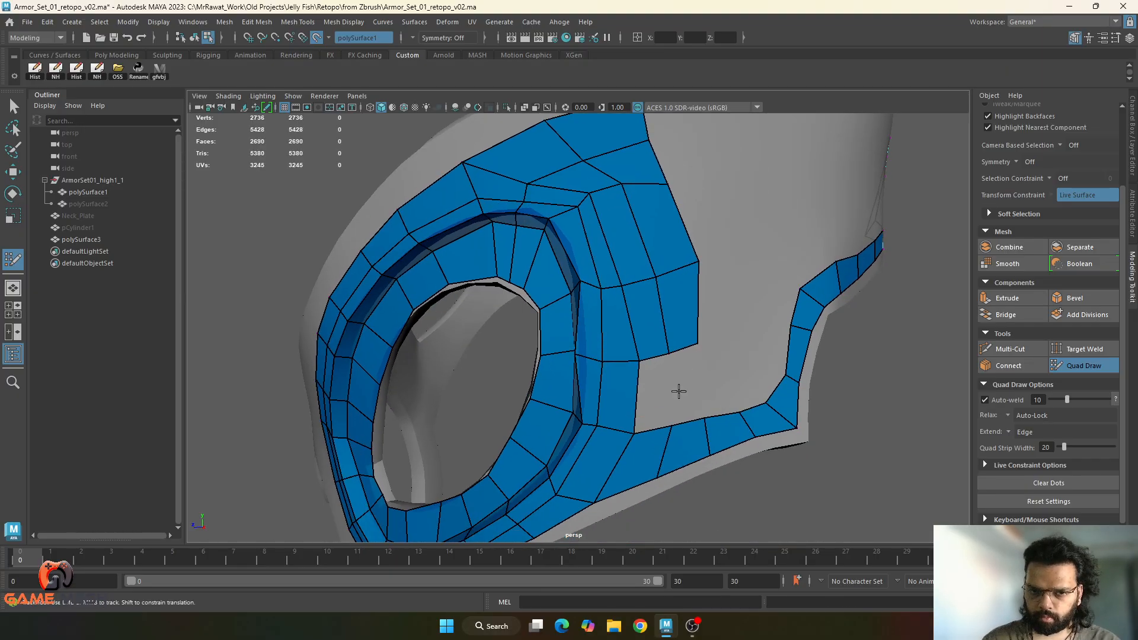
pyautogui.keyDown('shift'); pyautogui.click(657, 393); pyautogui.keyUp('shift')
pyautogui.keyDown('shift'); pyautogui.click(683, 396); pyautogui.keyUp('shift')
pyautogui.scroll(-3, 685, 391)
pyautogui.keyDown('alt'); pyautogui.moveTo(688, 375); pyautogui.dragTo(615, 363); pyautogui.keyUp('alt')
pyautogui.scroll(1, 657, 404)
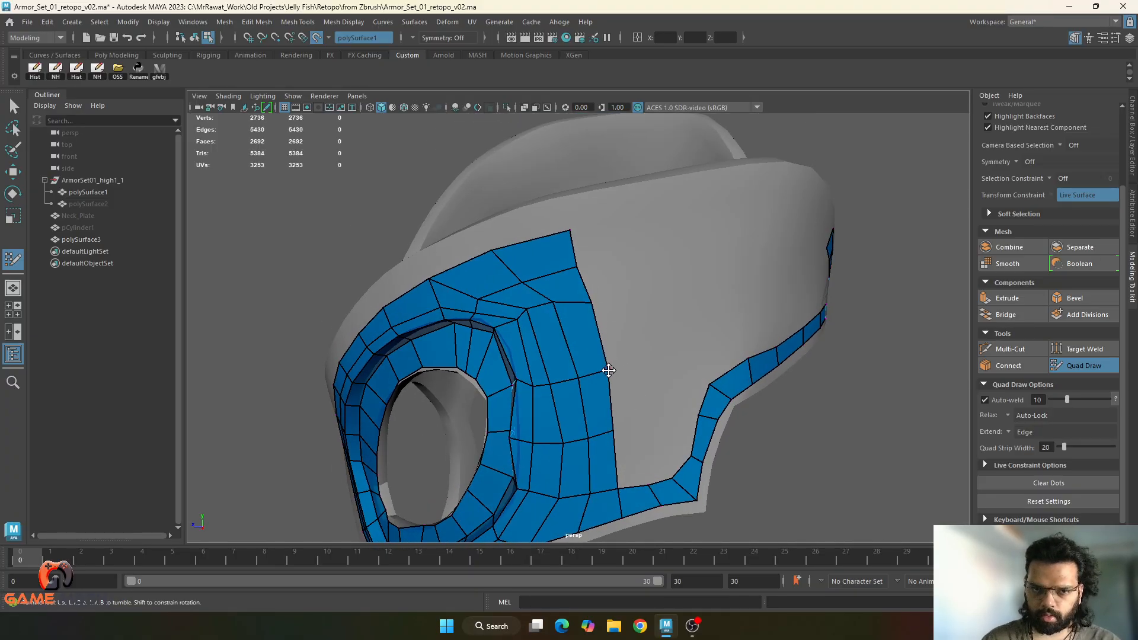
# - Insert another edge loop through the rim quads beside the start of the upper strip
pyautogui.moveTo(514, 249)
pyautogui.keyDown('alt'); pyautogui.mouseDown()
pyautogui.moveTo(498, 285)
pyautogui.moveTo(520, 281)
pyautogui.mouseUp(); pyautogui.keyUp('alt')
pyautogui.scroll(2, 504, 290)
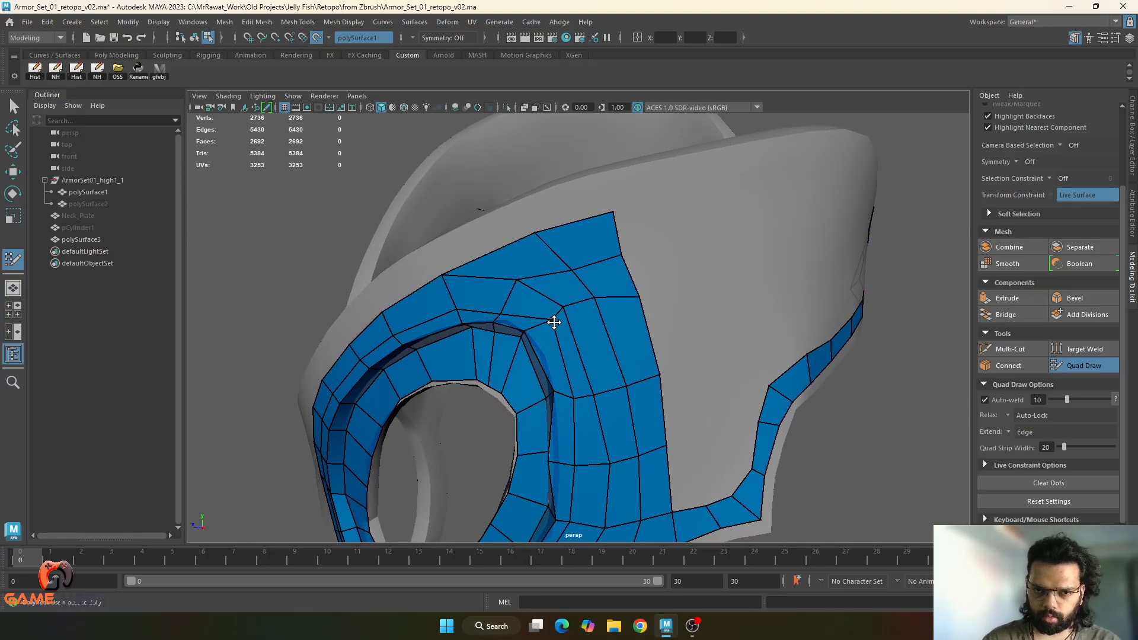
pyautogui.moveTo(555, 322)
pyautogui.mouseDown()
pyautogui.moveTo(500, 306)
pyautogui.moveTo(679, 271)
pyautogui.mouseUp()
pyautogui.keyDown('ctrl'); pyautogui.click(530, 299); pyautogui.keyUp('ctrl')
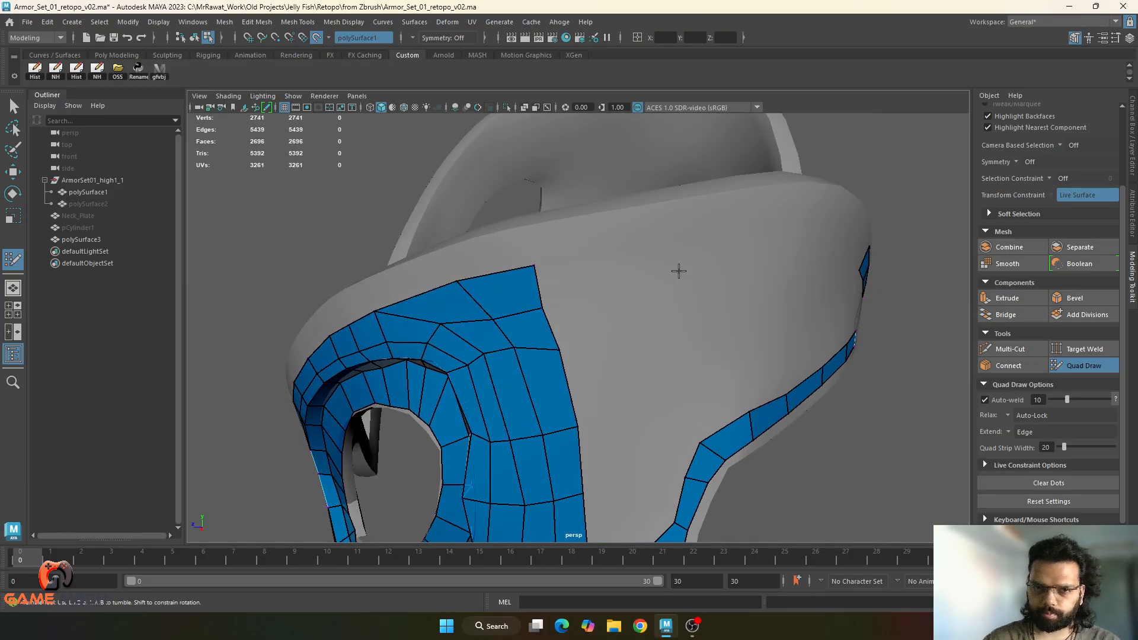
# - Add three quads to the upper part of a new column along the patch's open back edge
pyautogui.click(632, 290)
pyautogui.keyDown('shift'); pyautogui.click(593, 282); pyautogui.keyUp('shift')
pyautogui.keyDown('alt'); pyautogui.moveTo(615, 322); pyautogui.dragTo(602, 399); pyautogui.keyUp('alt')
pyautogui.keyDown('shift'); pyautogui.click(611, 394); pyautogui.keyUp('shift')
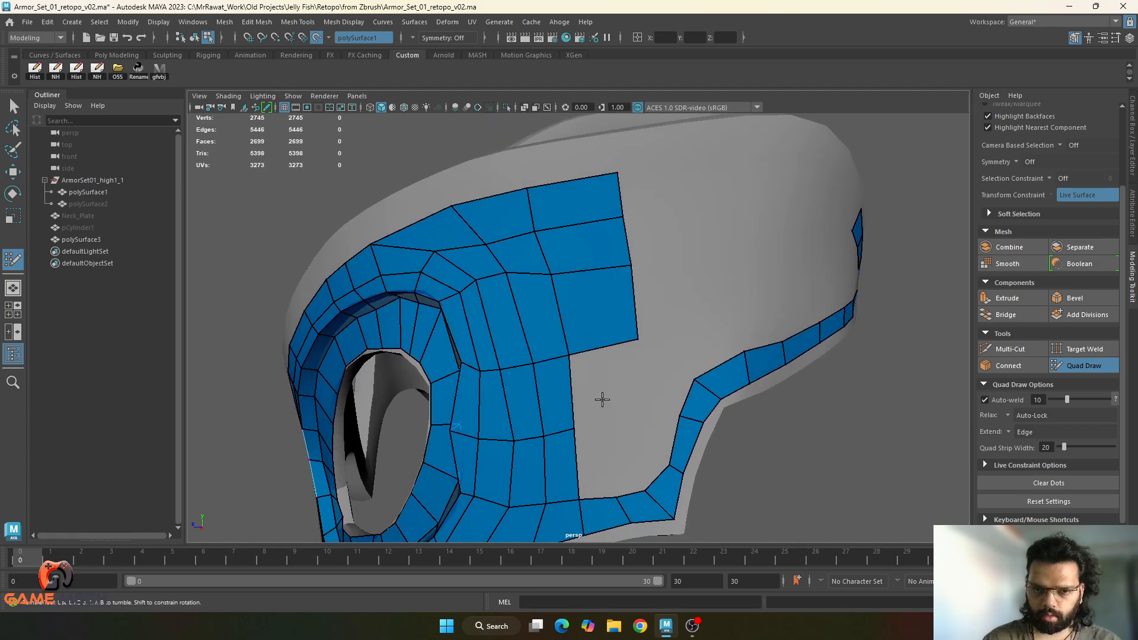
# - Continue the new column down with three faces that join it to the border strip at the lower leg corner
pyautogui.keyDown('alt'); pyautogui.moveTo(602, 399); pyautogui.dragTo(618, 372, button='middle'); pyautogui.keyUp('alt')
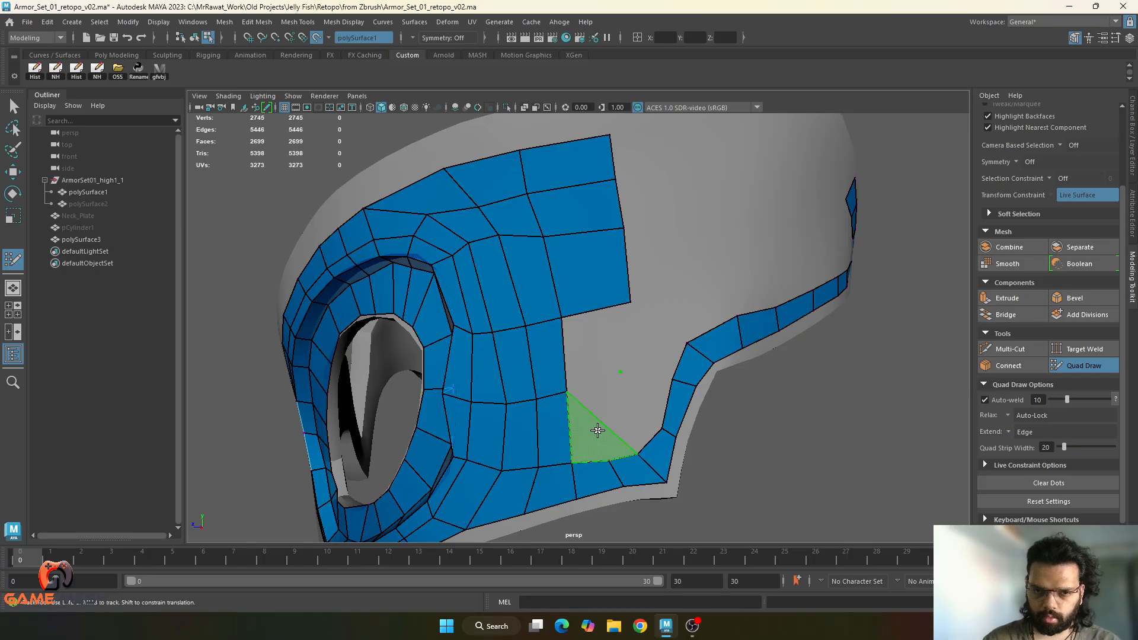
pyautogui.keyDown('shift'); pyautogui.click(593, 379); pyautogui.keyUp('shift')
pyautogui.keyDown('alt'); pyautogui.moveTo(603, 407); pyautogui.dragTo(586, 415); pyautogui.keyUp('alt')
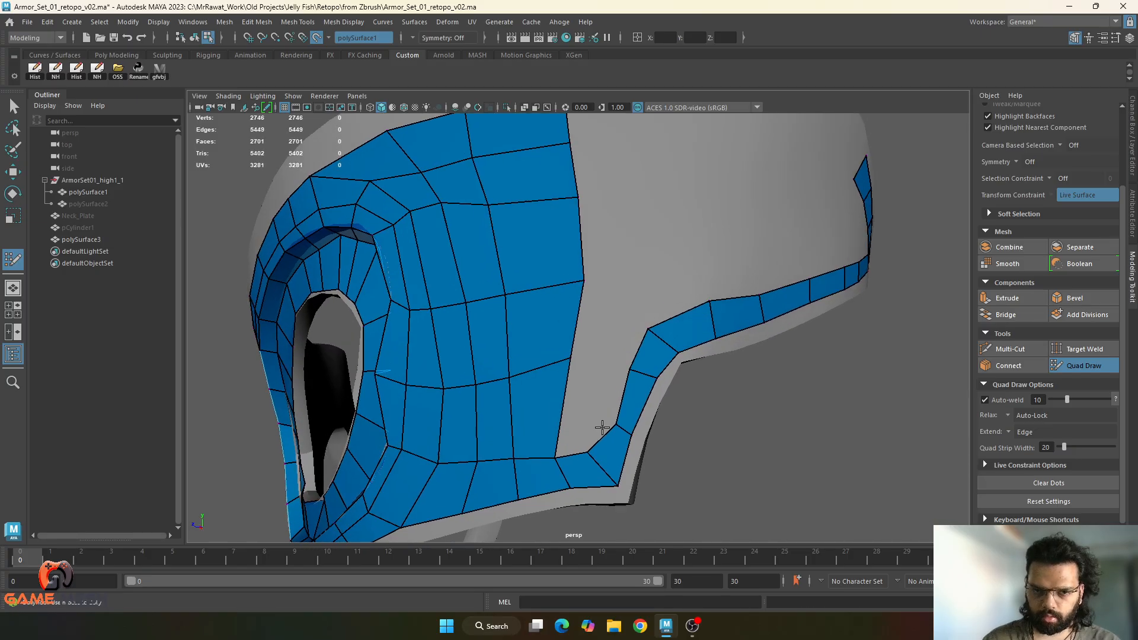
pyautogui.keyDown('shift'); pyautogui.click(605, 362); pyautogui.keyUp('shift')
pyautogui.moveTo(607, 353)
pyautogui.keyDown('alt'); pyautogui.mouseDown()
pyautogui.moveTo(597, 323)
pyautogui.moveTo(585, 361)
pyautogui.mouseUp(); pyautogui.keyUp('alt')
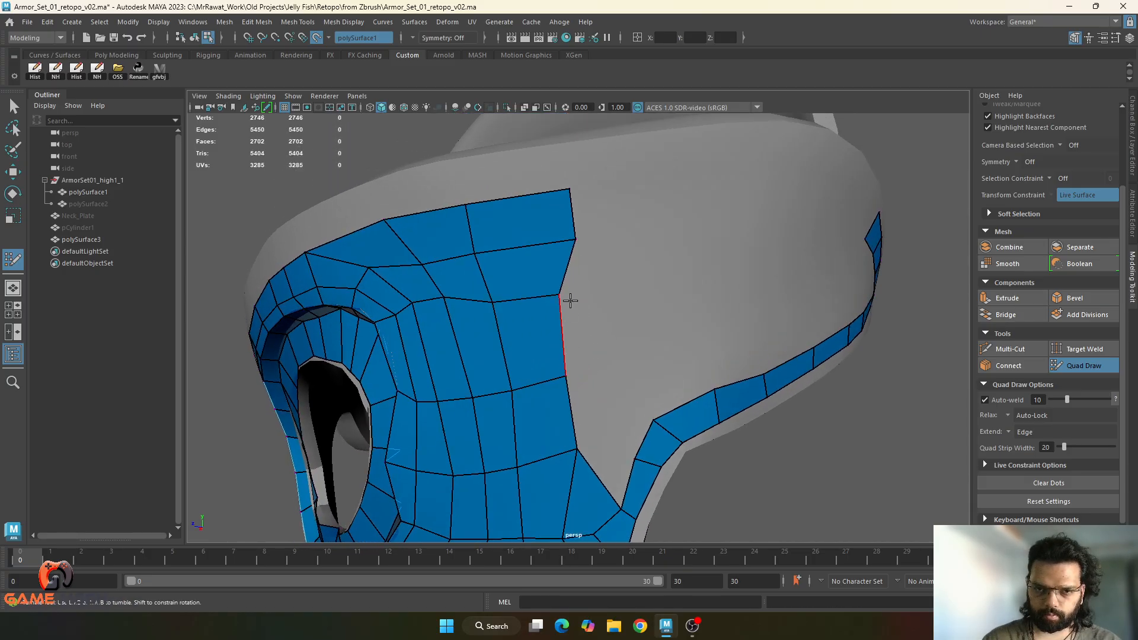
# - Straighten the patch's open back edge by moving its vertices and edges toward the oval opening
pyautogui.moveTo(576, 227); pyautogui.dragTo(540, 234)
pyautogui.moveTo(569, 406); pyautogui.dragTo(559, 412)
pyautogui.moveTo(556, 292); pyautogui.dragTo(542, 295)
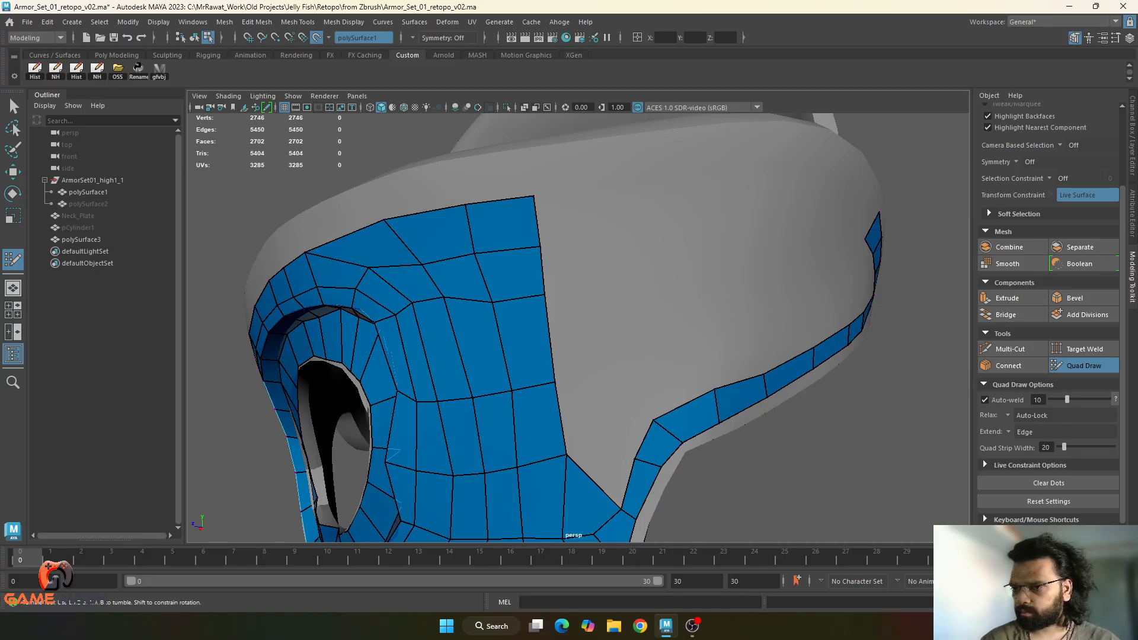
# - Delete the stretched face at the lower leg corner and insert an edge loop through the row of quads above the lower border
pyautogui.keyDown('alt'); pyautogui.moveTo(834, 442); pyautogui.dragTo(918, 457); pyautogui.keyUp('alt')
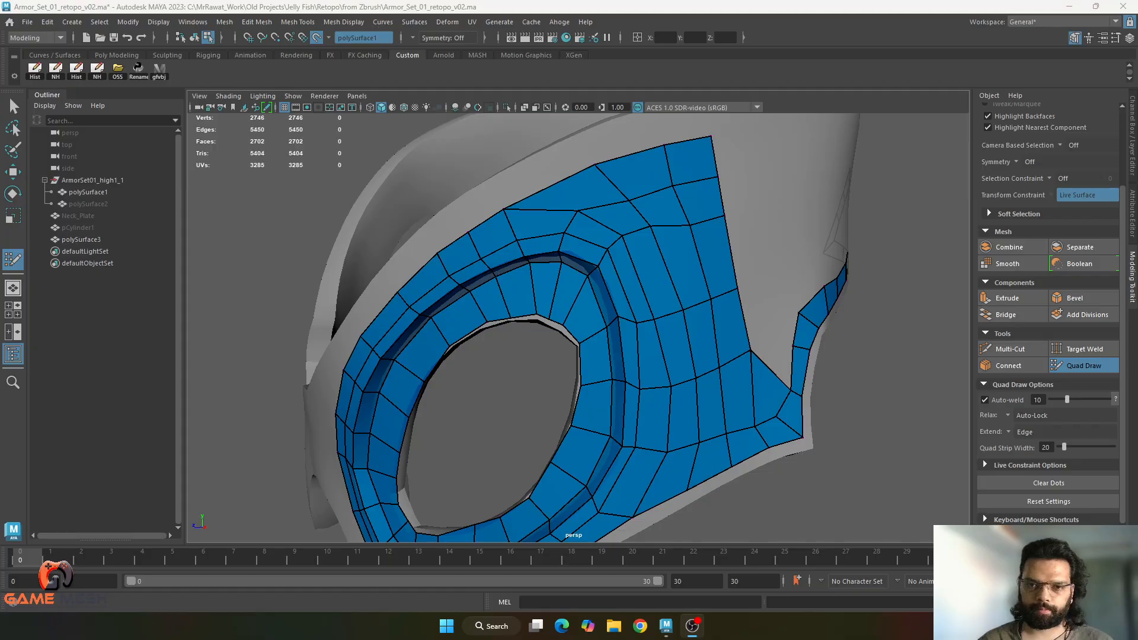
pyautogui.keyDown('alt'); pyautogui.moveTo(828, 333); pyautogui.dragTo(781, 351); pyautogui.keyUp('alt')
pyautogui.keyDown('alt'); pyautogui.moveTo(780, 351); pyautogui.dragTo(762, 348, button='right'); pyautogui.keyUp('alt')
pyautogui.keyDown('alt'); pyautogui.moveTo(763, 348); pyautogui.dragTo(668, 363); pyautogui.keyUp('alt')
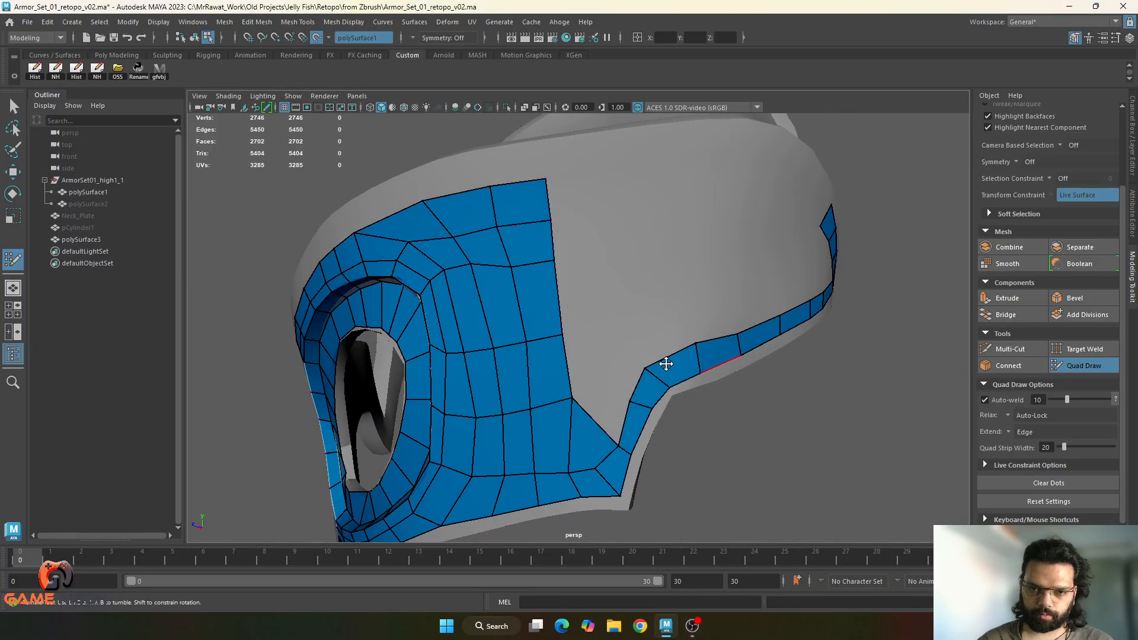
pyautogui.keyDown('ctrl'); pyautogui.keyDown('shift'); pyautogui.click(588, 447); pyautogui.keyUp('shift'); pyautogui.keyUp('ctrl')
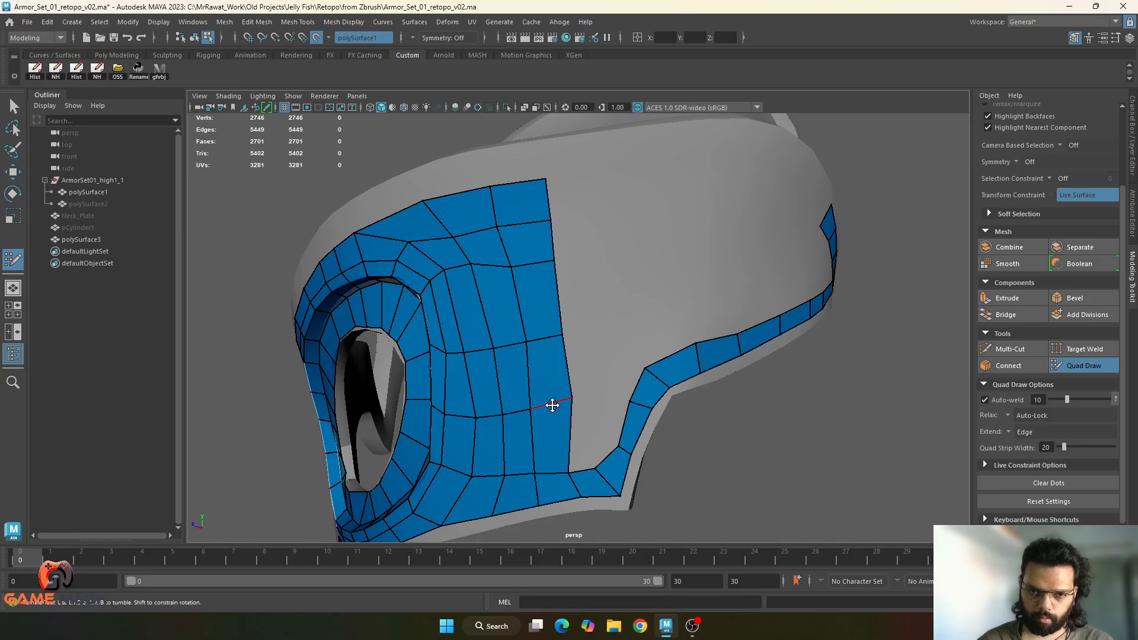
pyautogui.keyDown('ctrl'); pyautogui.click(538, 445); pyautogui.keyUp('ctrl')
# - Fill the lower leg corner with two quads and shift their shared vertex up toward the open area
pyautogui.click(591, 441)
pyautogui.keyDown('shift'); pyautogui.click(579, 457); pyautogui.keyUp('shift')
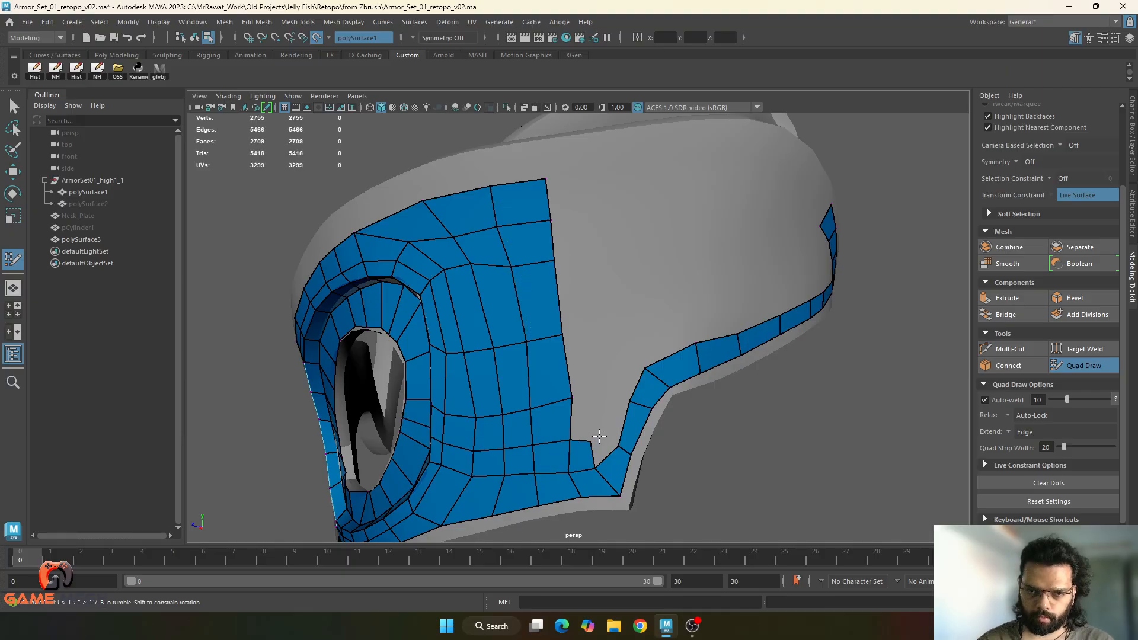
pyautogui.keyDown('shift'); pyautogui.click(607, 439); pyautogui.keyUp('shift')
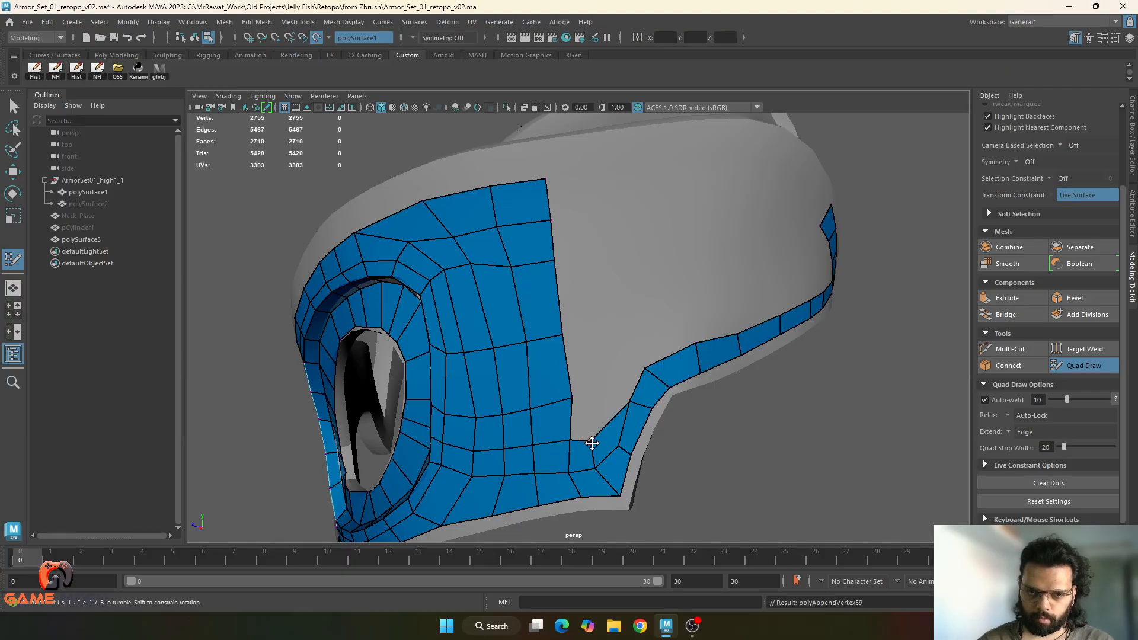
pyautogui.moveTo(591, 443); pyautogui.dragTo(600, 435)
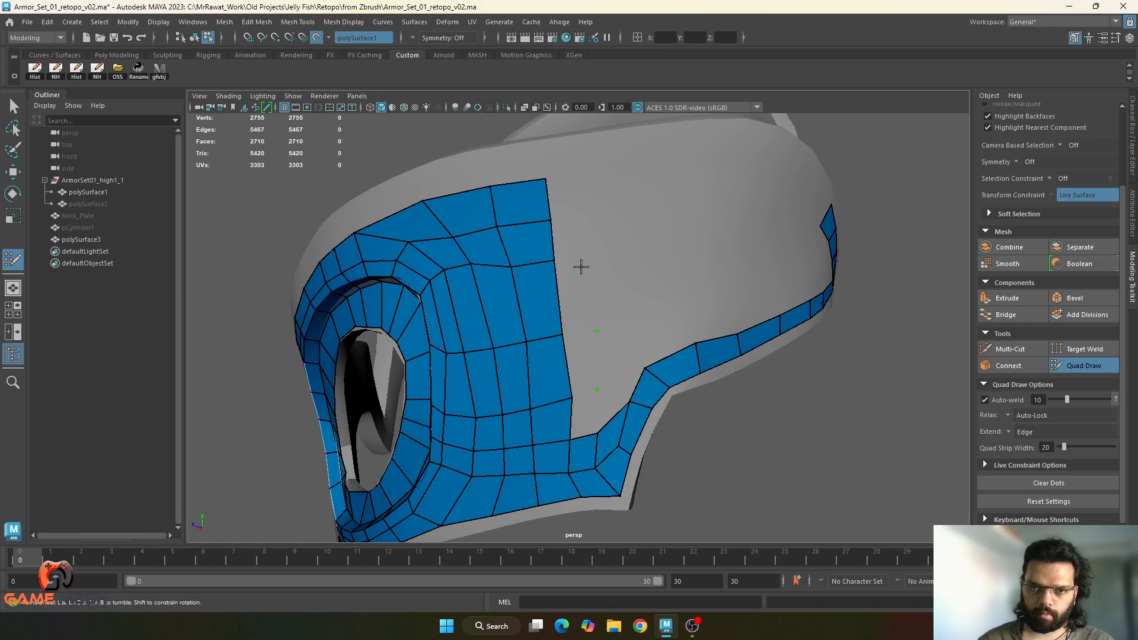
# - Add a column of four quads along the open back edge and close the gap to the leg border with two quads
pyautogui.keyDown('shift'); pyautogui.moveTo(568, 197); pyautogui.dragTo(596, 409); pyautogui.keyUp('shift')
pyautogui.keyDown('shift'); pyautogui.click(583, 421); pyautogui.keyUp('shift')
pyautogui.hotkey('ctrl', 'z')
pyautogui.hotkey('ctrl', 'z')
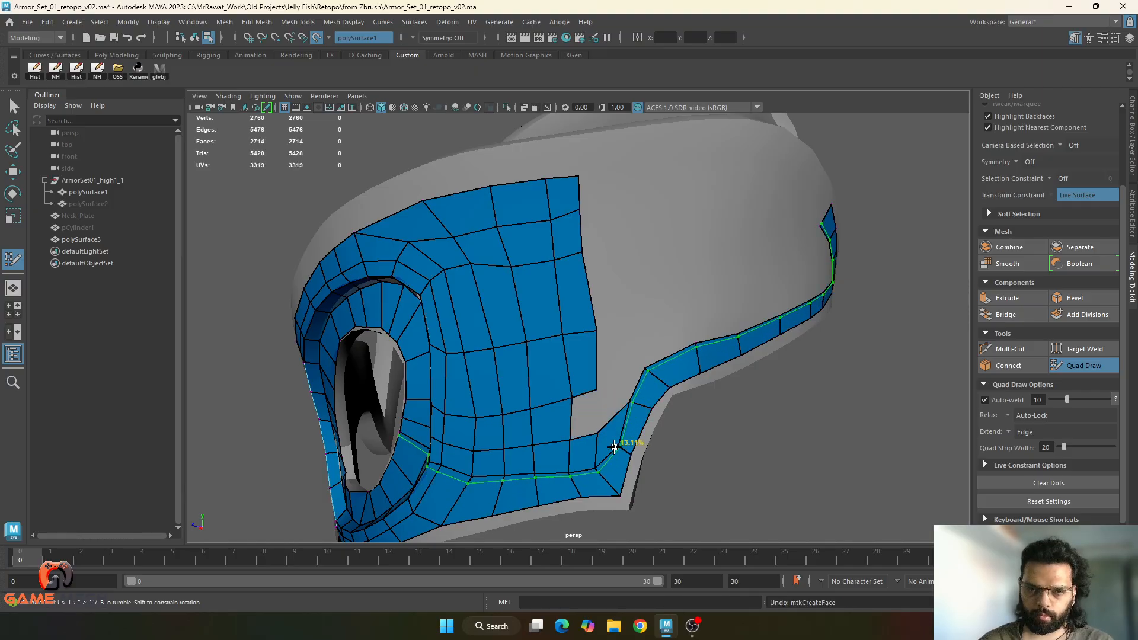
pyautogui.keyDown('shift'); pyautogui.click(582, 415); pyautogui.keyUp('shift')
pyautogui.keyDown('shift'); pyautogui.click(610, 399); pyautogui.keyUp('shift')
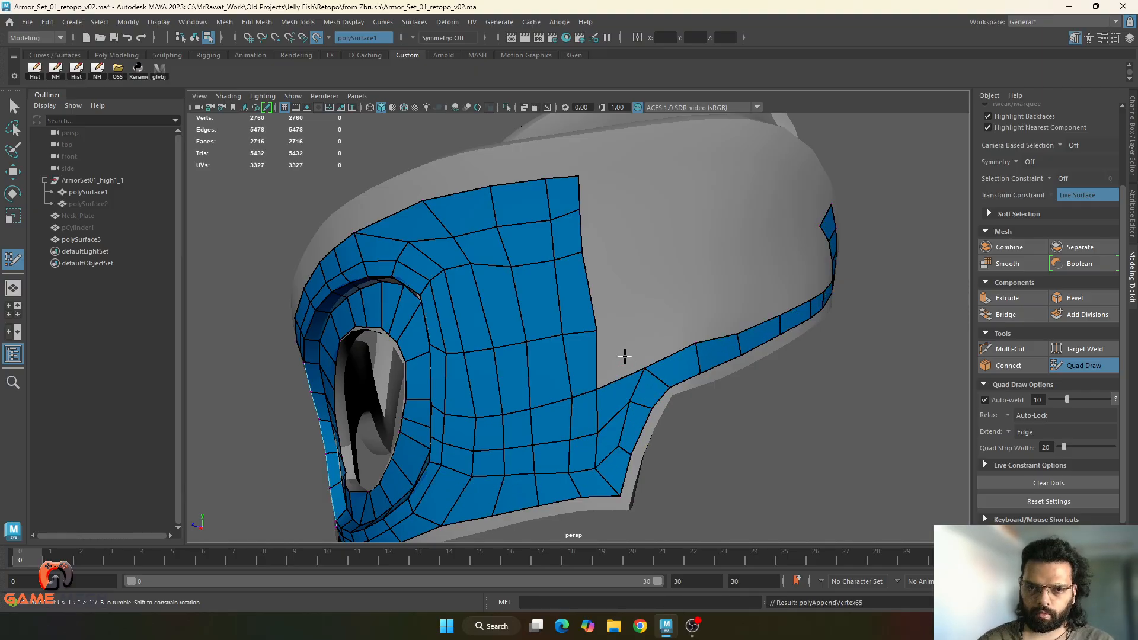
# - Extend the patch across the back surface with four more columns of four quads each, tied to the lower border strip
pyautogui.keyDown('alt'); pyautogui.moveTo(610, 399); pyautogui.dragTo(621, 363, button='middle'); pyautogui.keyUp('alt')
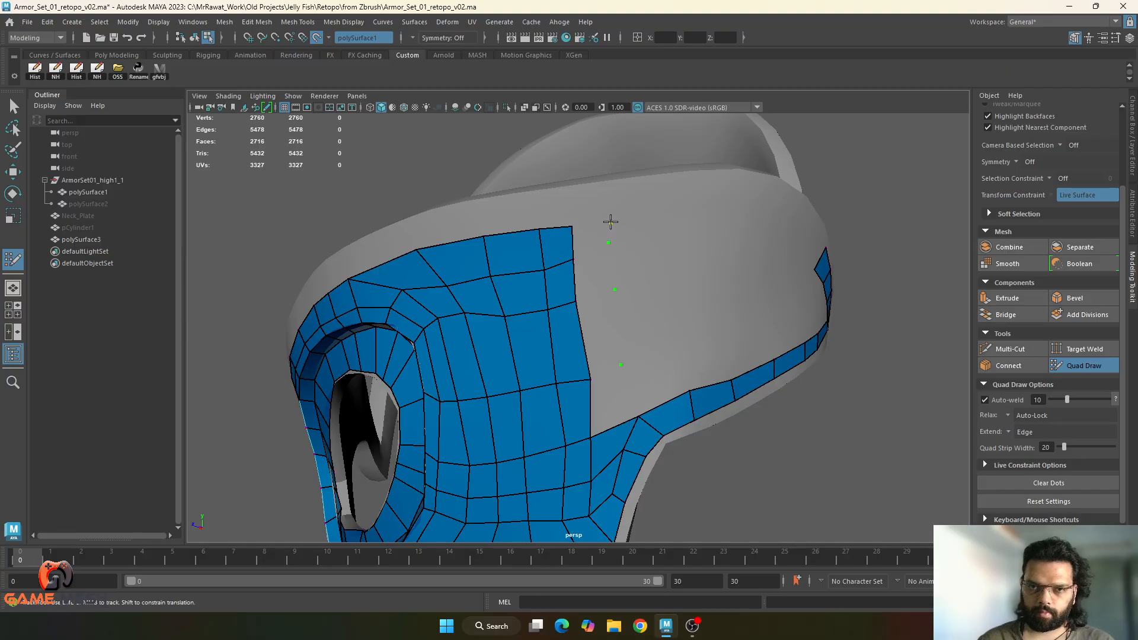
pyautogui.keyDown('shift'); pyautogui.moveTo(584, 240); pyautogui.dragTo(603, 378); pyautogui.keyUp('shift')
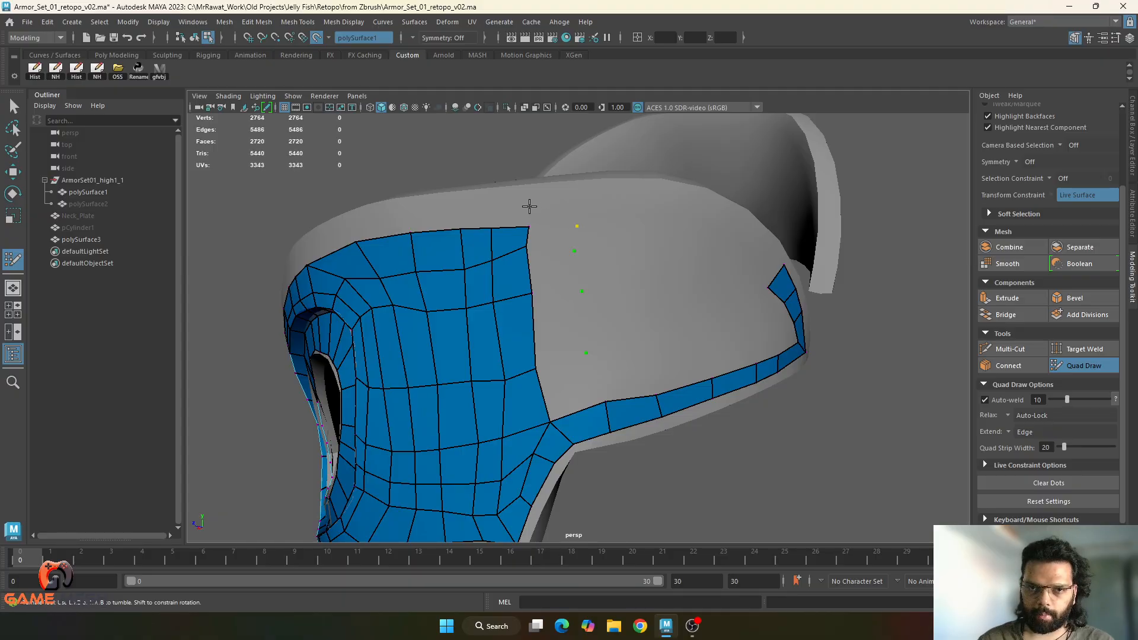
pyautogui.moveTo(555, 239)
pyautogui.keyDown('shift'); pyautogui.mouseDown()
pyautogui.moveTo(582, 386)
pyautogui.moveTo(597, 345)
pyautogui.mouseUp(); pyautogui.keyUp('shift')
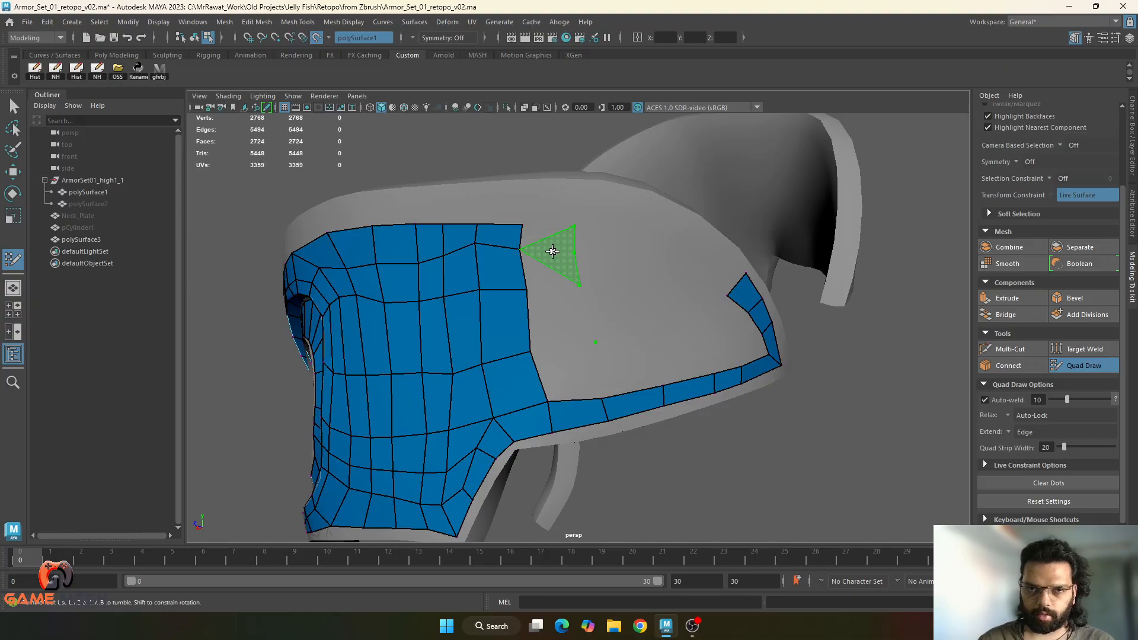
pyautogui.moveTo(552, 252)
pyautogui.keyDown('shift'); pyautogui.mouseDown()
pyautogui.moveTo(577, 386)
pyautogui.moveTo(582, 366)
pyautogui.mouseUp(); pyautogui.keyUp('shift')
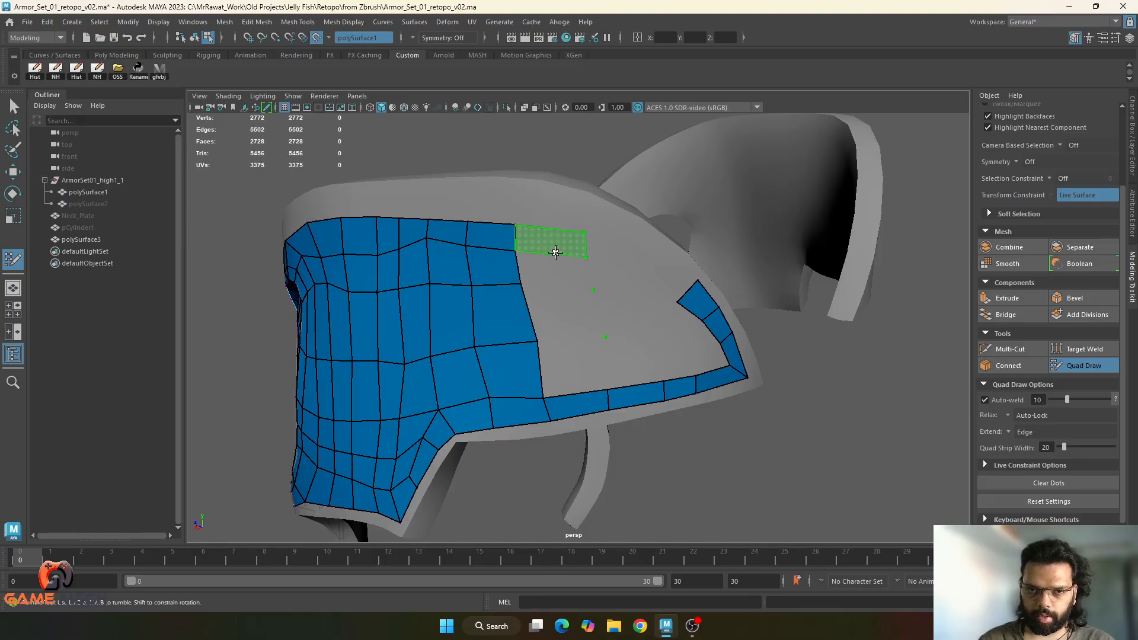
pyautogui.moveTo(559, 247)
pyautogui.keyDown('shift'); pyautogui.mouseDown()
pyautogui.moveTo(569, 376)
pyautogui.moveTo(581, 364)
pyautogui.mouseUp(); pyautogui.keyUp('shift')
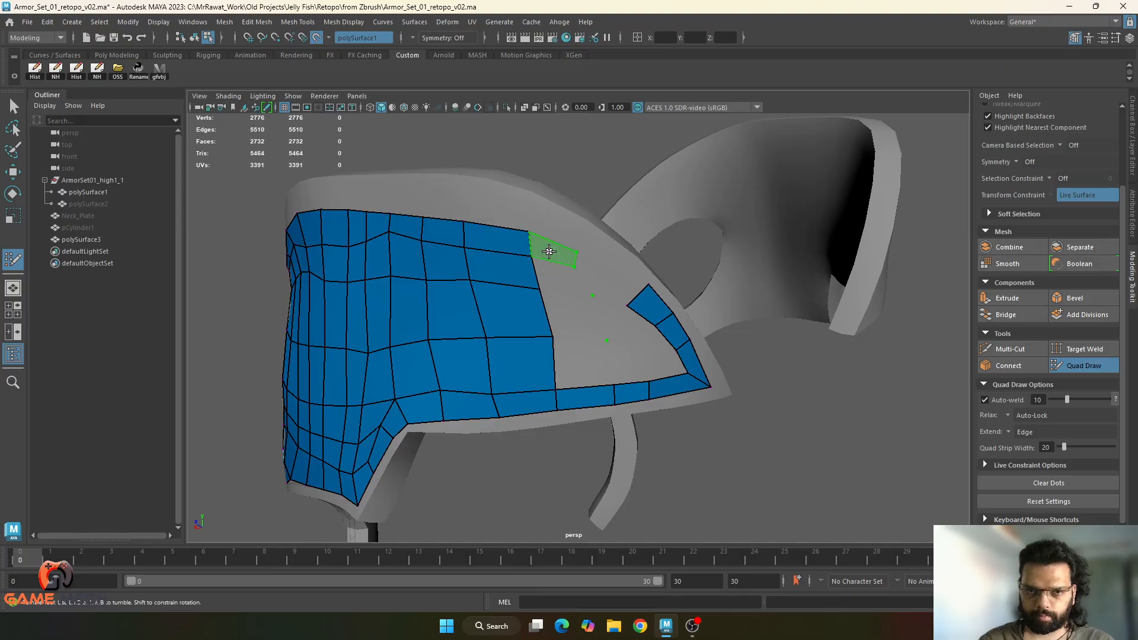
# - Add another column of four quads toward the pointed back corner, undoing and redrawing the wrongly connected lower faces
pyautogui.moveTo(549, 250)
pyautogui.keyDown('shift'); pyautogui.mouseDown()
pyautogui.moveTo(593, 311)
pyautogui.moveTo(580, 374)
pyautogui.moveTo(610, 399)
pyautogui.mouseUp(); pyautogui.keyUp('shift')
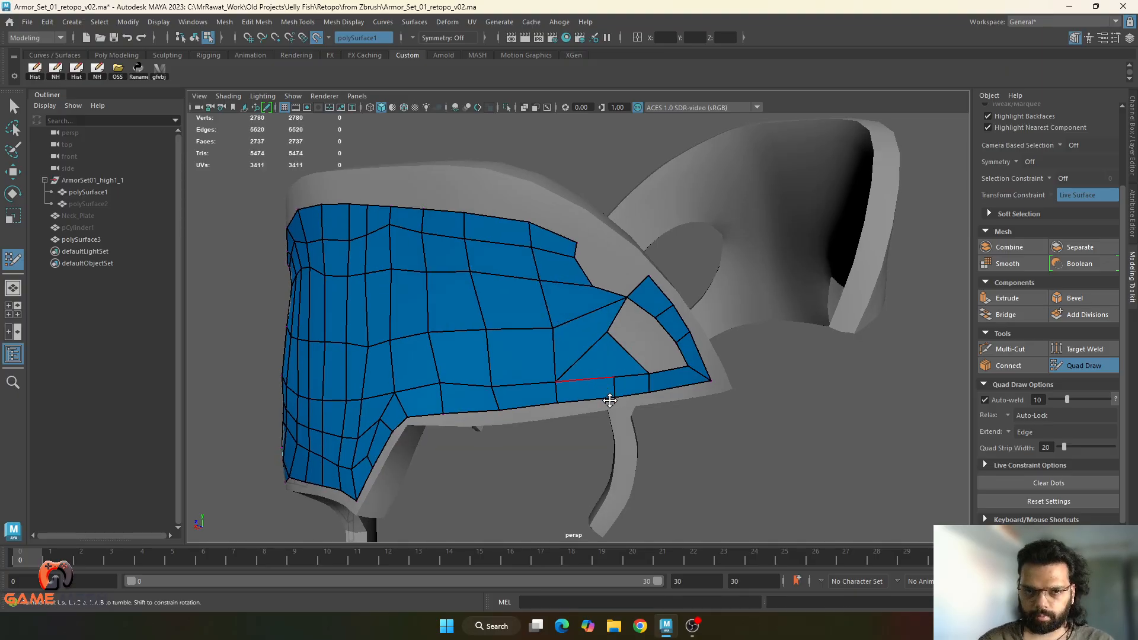
pyautogui.keyDown('alt'); pyautogui.moveTo(606, 373); pyautogui.dragTo(620, 380, button='right'); pyautogui.keyUp('alt')
pyautogui.hotkey('ctrl', 'z')
pyautogui.hotkey('ctrl', 'z')
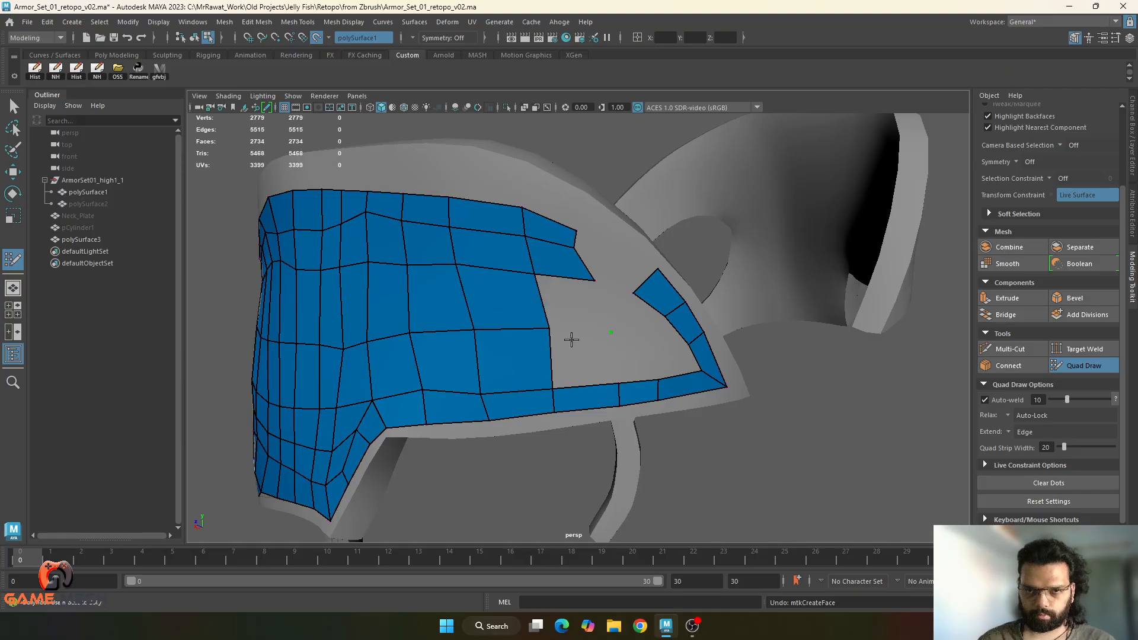
pyautogui.keyDown('shift'); pyautogui.click(579, 369); pyautogui.keyUp('shift')
pyautogui.keyDown('alt'); pyautogui.moveTo(579, 368); pyautogui.dragTo(587, 400); pyautogui.keyUp('alt')
pyautogui.keyDown('alt'); pyautogui.moveTo(587, 400); pyautogui.dragTo(641, 362, button='right'); pyautogui.keyUp('alt')
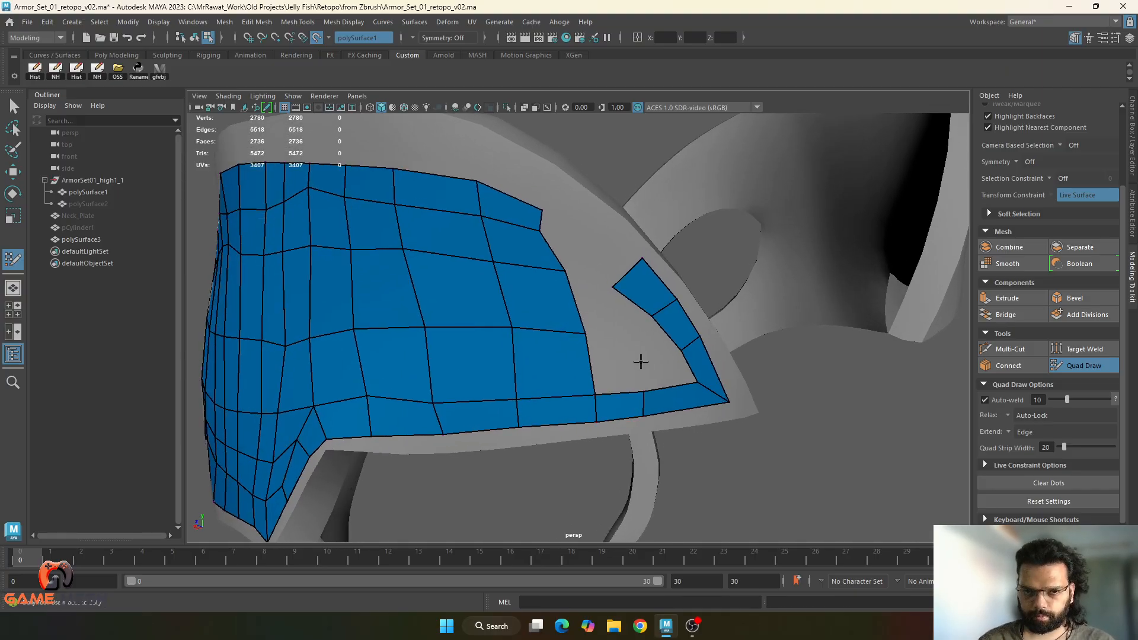
# - Fill the gap inside the pointed back corner with four quads joining the patch to the slanted border strip
pyautogui.keyDown('shift'); pyautogui.click(638, 363); pyautogui.keyUp('shift')
pyautogui.keyDown('shift'); pyautogui.click(655, 369); pyautogui.keyUp('shift')
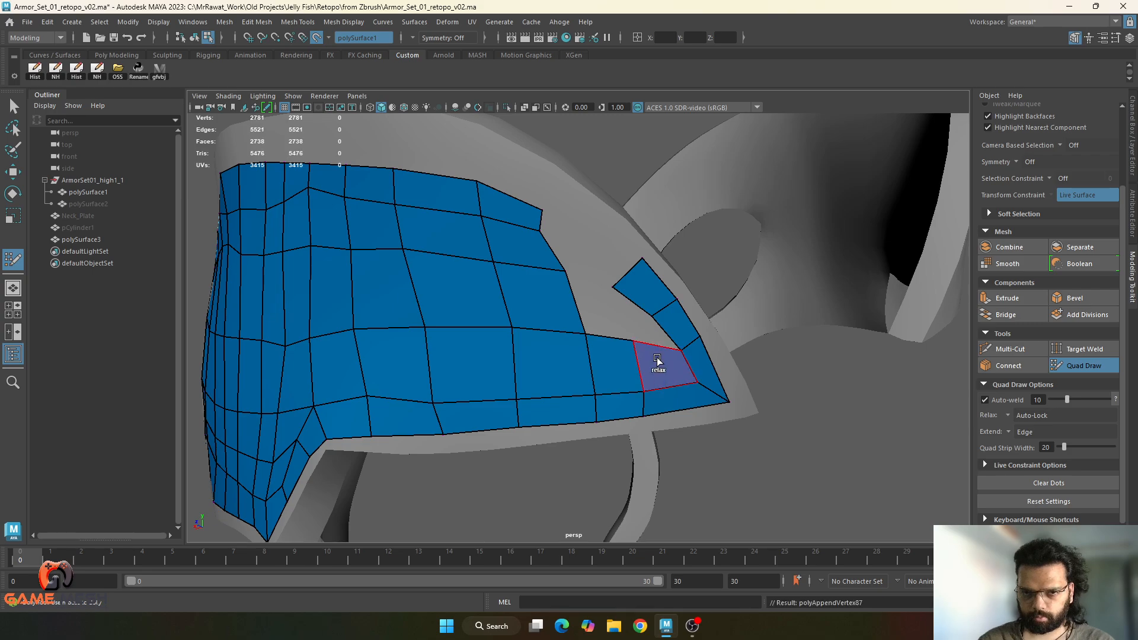
pyautogui.keyDown('shift'); pyautogui.click(639, 325); pyautogui.keyUp('shift')
pyautogui.keyDown('shift'); pyautogui.click(604, 314); pyautogui.keyUp('shift')
pyautogui.keyDown('alt'); pyautogui.moveTo(578, 256); pyautogui.dragTo(583, 295, button='middle'); pyautogui.keyUp('alt')
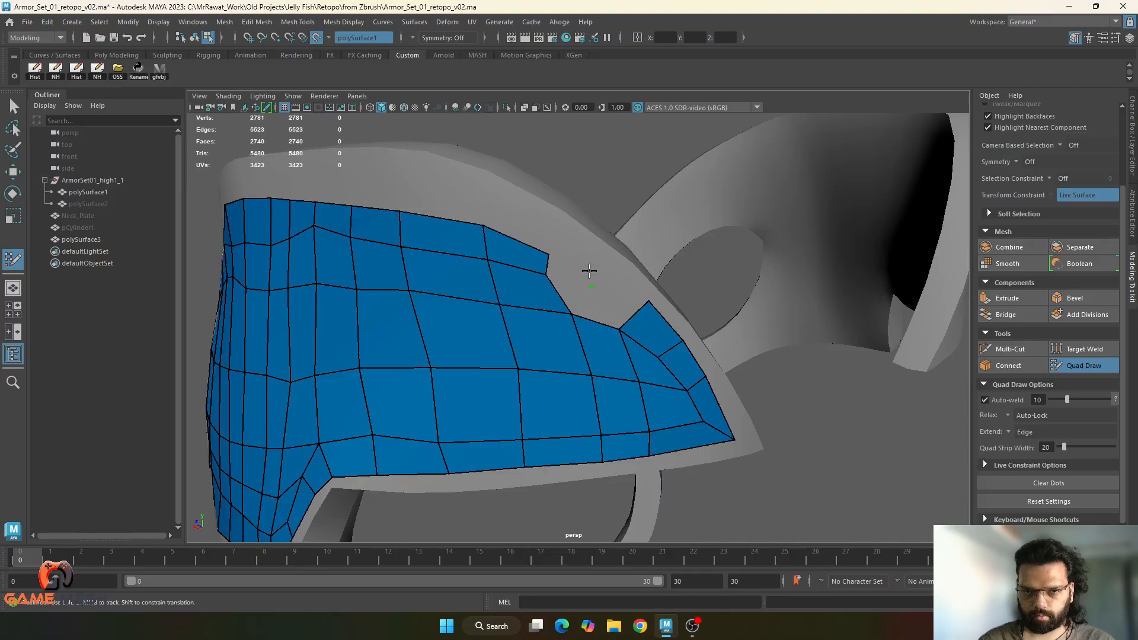
# - Close the remaining gap below the upper border with three quads joining the top strip to the slanted back strip
pyautogui.keyDown('shift'); pyautogui.click(584, 274); pyautogui.keyUp('shift')
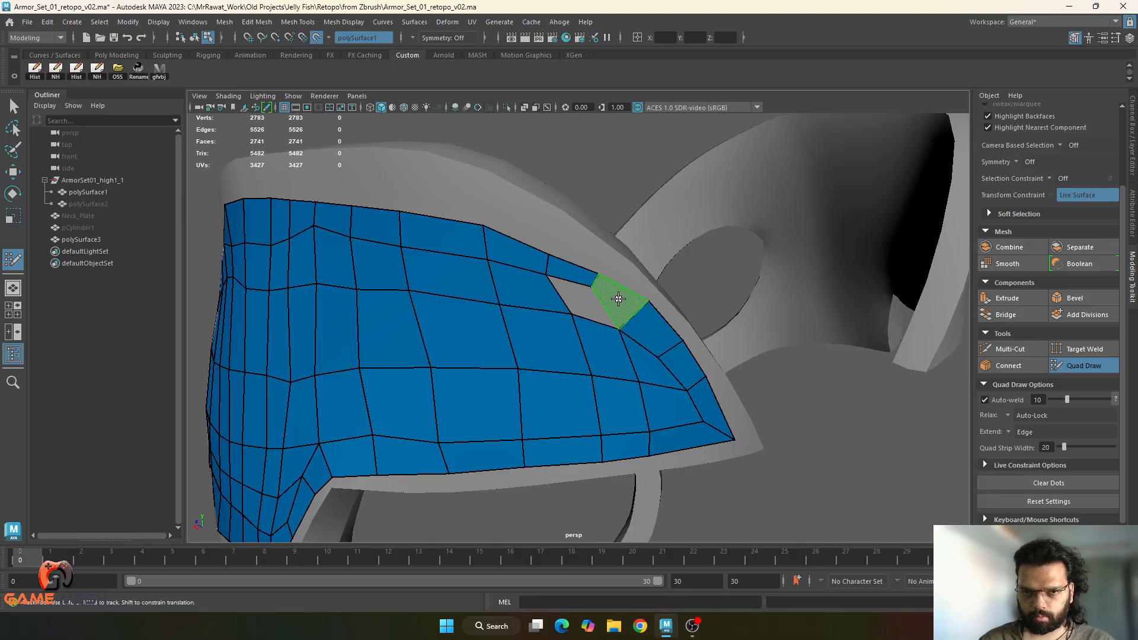
pyautogui.keyDown('shift'); pyautogui.click(620, 301); pyautogui.keyUp('shift')
pyautogui.keyDown('shift'); pyautogui.click(572, 293); pyautogui.keyUp('shift')
pyautogui.moveTo(590, 310)
pyautogui.keyDown('alt'); pyautogui.mouseDown()
pyautogui.moveTo(528, 335)
pyautogui.moveTo(539, 363)
pyautogui.moveTo(685, 349)
pyautogui.moveTo(663, 338)
pyautogui.mouseUp(); pyautogui.keyUp('alt')
pyautogui.keyDown('alt'); pyautogui.moveTo(664, 338); pyautogui.dragTo(684, 392, button='right'); pyautogui.keyUp('alt')
pyautogui.moveTo(683, 392)
pyautogui.keyDown('alt'); pyautogui.mouseDown()
pyautogui.moveTo(645, 382)
pyautogui.moveTo(641, 404)
pyautogui.moveTo(592, 331)
pyautogui.moveTo(590, 305)
pyautogui.moveTo(585, 326)
pyautogui.mouseUp(); pyautogui.keyUp('alt')
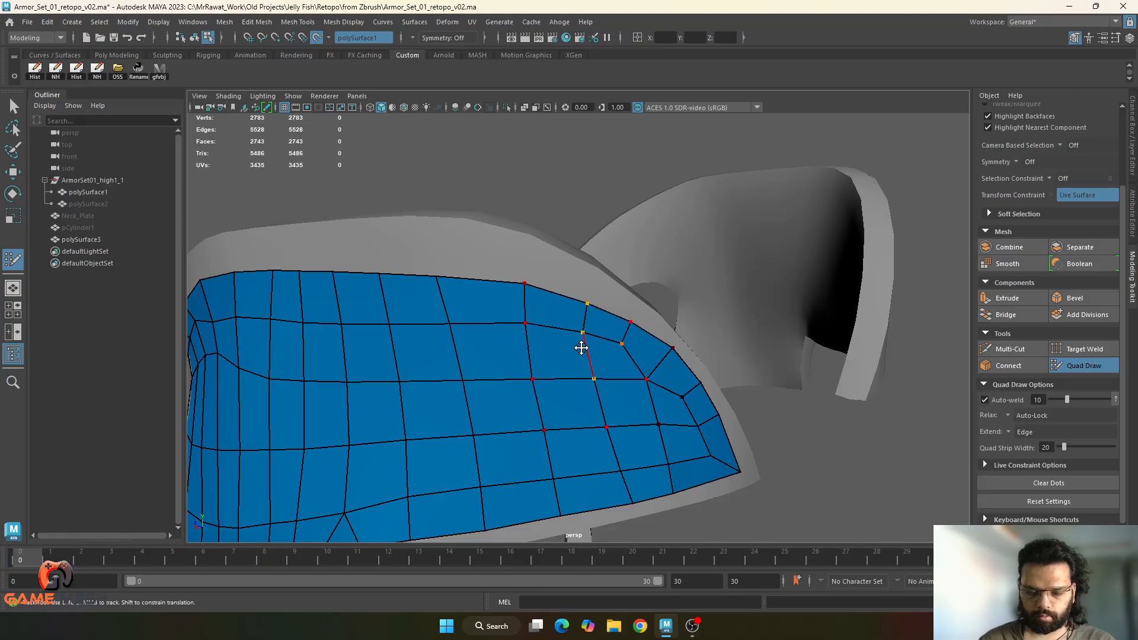
pyautogui.moveTo(536, 389)
pyautogui.keyDown('alt'); pyautogui.mouseDown()
pyautogui.moveTo(554, 366)
pyautogui.moveTo(610, 363)
pyautogui.moveTo(640, 397)
pyautogui.moveTo(592, 371)
pyautogui.moveTo(623, 365)
pyautogui.moveTo(614, 419)
pyautogui.moveTo(602, 318)
pyautogui.moveTo(613, 289)
pyautogui.moveTo(625, 290)
pyautogui.moveTo(618, 318)
pyautogui.moveTo(579, 338)
pyautogui.moveTo(592, 315)
pyautogui.moveTo(598, 377)
pyautogui.moveTo(628, 394)
pyautogui.moveTo(583, 427)
pyautogui.mouseUp(); pyautogui.keyUp('alt')
pyautogui.moveTo(579, 389)
pyautogui.mouseDown()
pyautogui.moveTo(590, 391)
pyautogui.moveTo(591, 348)
pyautogui.moveTo(638, 396)
pyautogui.mouseUp()
pyautogui.keyDown('alt'); pyautogui.moveTo(638, 396); pyautogui.dragTo(572, 356, button='middle'); pyautogui.keyUp('alt')
pyautogui.keyDown('alt'); pyautogui.moveTo(571, 356); pyautogui.dragTo(625, 385, button='right'); pyautogui.keyUp('alt')
pyautogui.hotkey('ctrl', 'z')
pyautogui.hotkey('ctrl', 'z')
pyautogui.hotkey('ctrl', 'z')
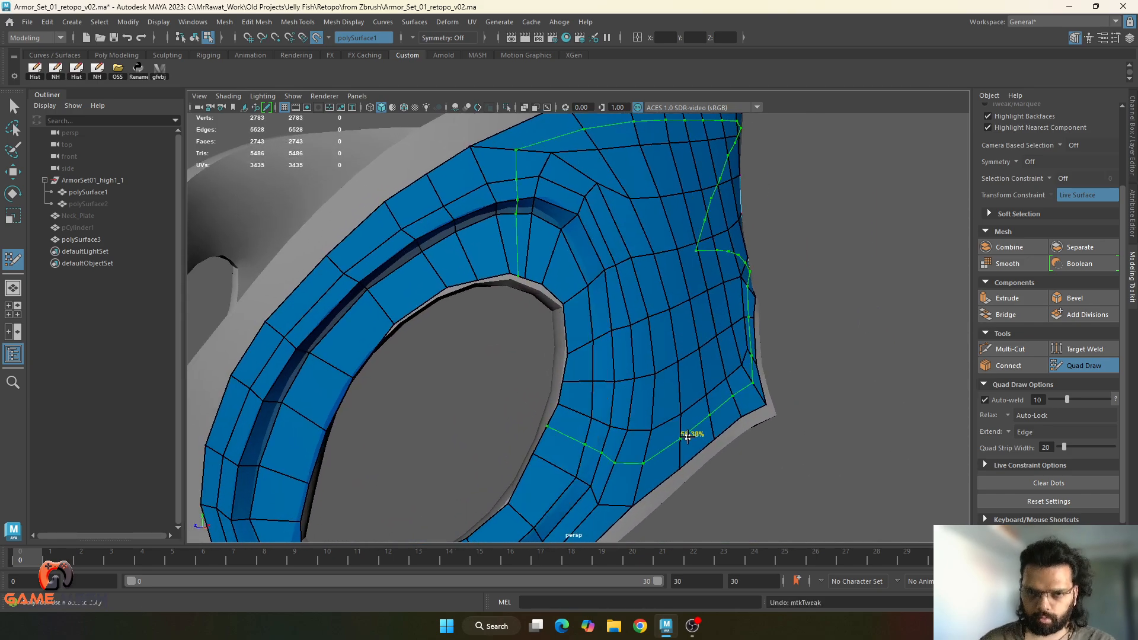
pyautogui.moveTo(615, 468)
pyautogui.keyDown('alt'); pyautogui.mouseDown()
pyautogui.moveTo(610, 440)
pyautogui.moveTo(624, 443)
pyautogui.moveTo(600, 420)
pyautogui.moveTo(640, 433)
pyautogui.moveTo(672, 419)
pyautogui.moveTo(718, 471)
pyautogui.mouseUp(); pyautogui.keyUp('alt')
pyautogui.keyDown('alt'); pyautogui.moveTo(718, 472); pyautogui.dragTo(720, 473, button='right'); pyautogui.keyUp('alt')
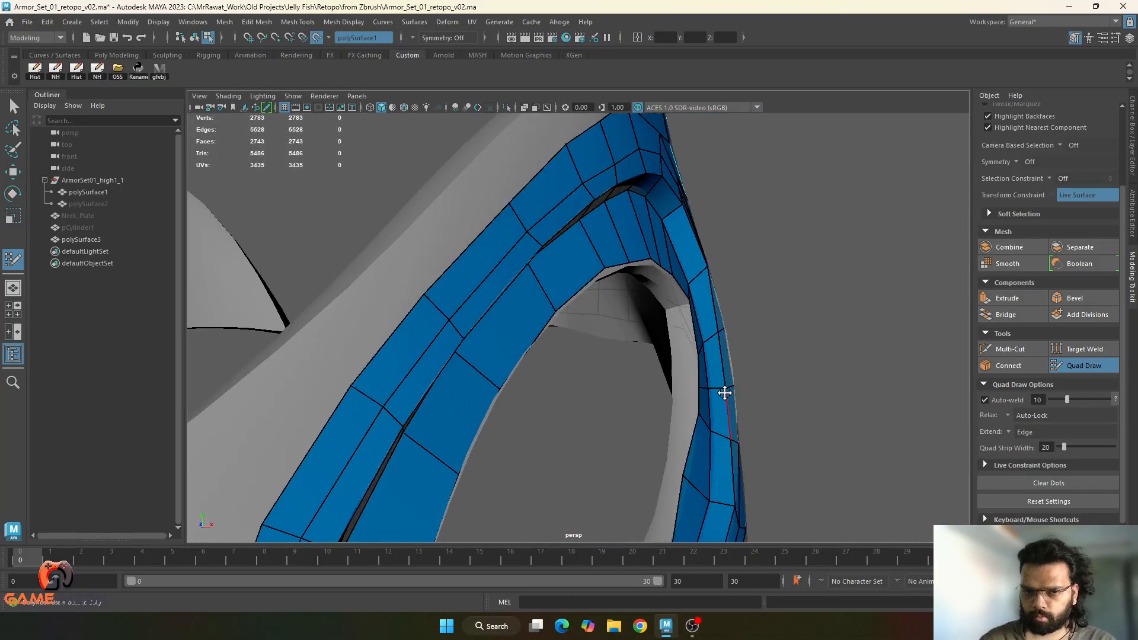
pyautogui.moveTo(724, 391); pyautogui.dragTo(730, 391)
pyautogui.keyDown('ctrl'); pyautogui.keyDown('shift'); pyautogui.click(728, 445); pyautogui.keyUp('shift'); pyautogui.keyUp('ctrl')
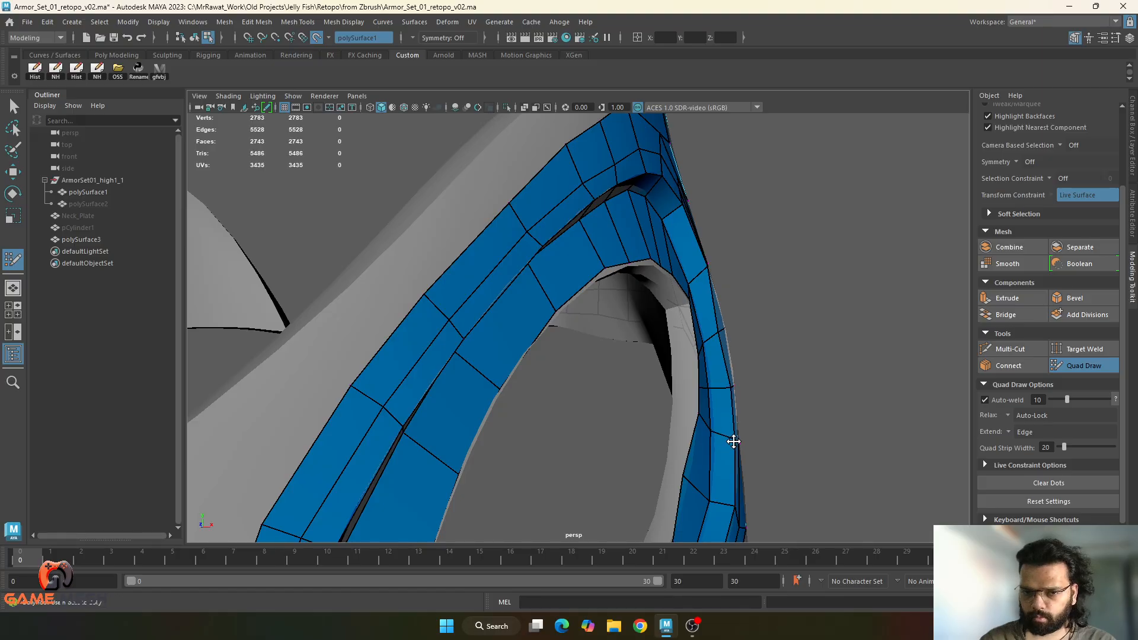
pyautogui.keyDown('alt'); pyautogui.moveTo(725, 445); pyautogui.dragTo(615, 401); pyautogui.keyUp('alt')
pyautogui.hotkey('ctrl', 'z')
# - Add a quad extending the narrow leg strip upward along the arched edge, toward the underside of the oval rim
pyautogui.keyDown('alt'); pyautogui.moveTo(615, 401); pyautogui.dragTo(595, 389, button='right'); pyautogui.keyUp('alt')
pyautogui.keyDown('alt'); pyautogui.moveTo(595, 389); pyautogui.dragTo(672, 415); pyautogui.keyUp('alt')
pyautogui.keyDown('alt'); pyautogui.moveTo(673, 415); pyautogui.dragTo(652, 414, button='right'); pyautogui.keyUp('alt')
pyautogui.keyDown('alt'); pyautogui.moveTo(652, 414); pyautogui.dragTo(694, 432); pyautogui.keyUp('alt')
pyautogui.keyDown('alt'); pyautogui.moveTo(694, 432); pyautogui.dragTo(657, 497, button='right'); pyautogui.keyUp('alt')
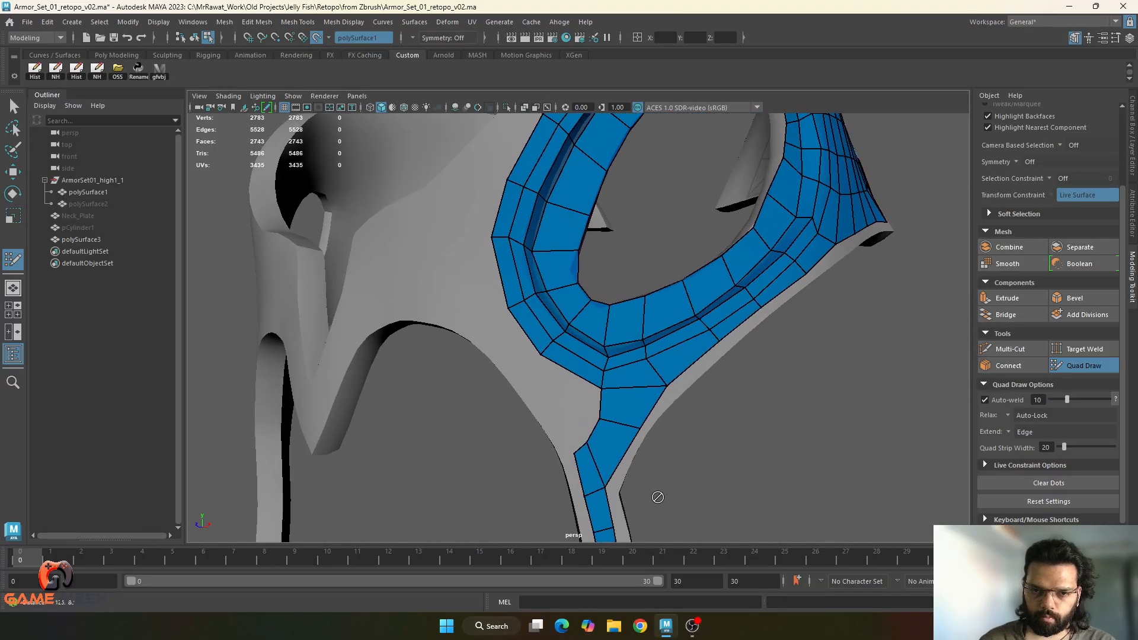
pyautogui.keyDown('shift'); pyautogui.click(570, 421); pyautogui.keyUp('shift')
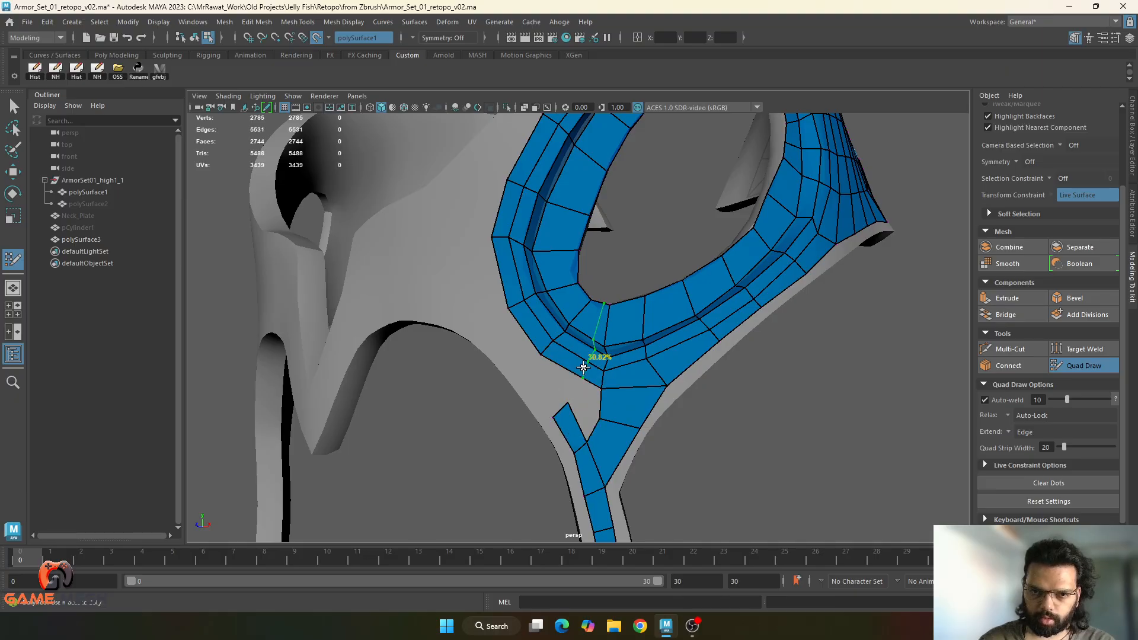
pyautogui.keyDown('ctrl'); pyautogui.click(585, 391); pyautogui.keyUp('ctrl')
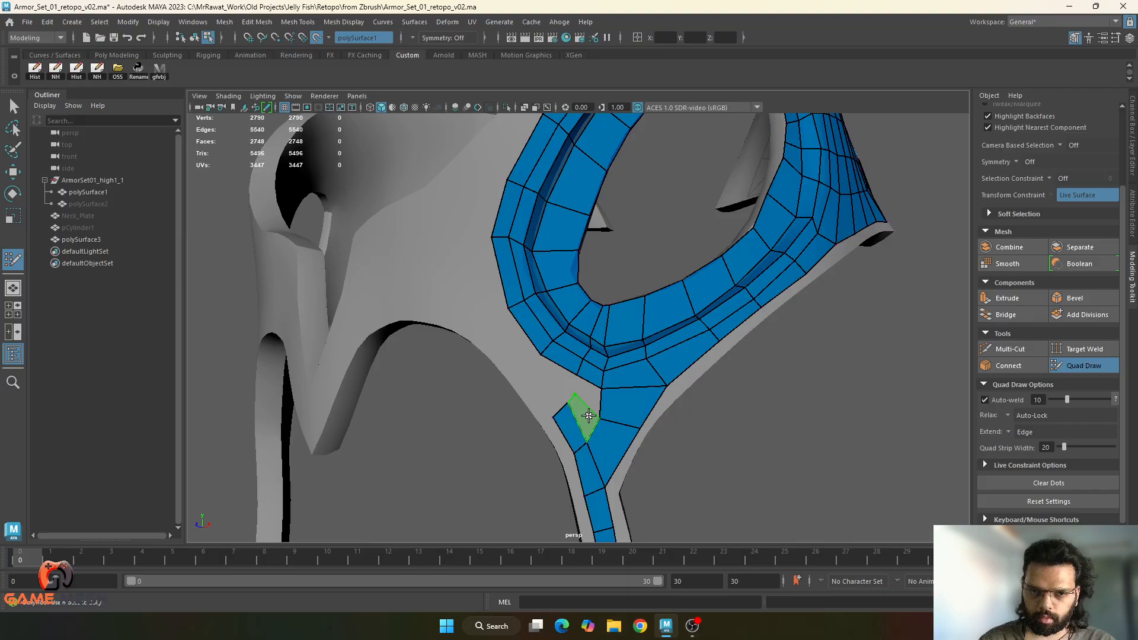
pyautogui.keyDown('shift'); pyautogui.click(590, 398); pyautogui.keyUp('shift')
pyautogui.keyDown('alt'); pyautogui.moveTo(580, 406); pyautogui.dragTo(596, 417); pyautogui.keyUp('alt')
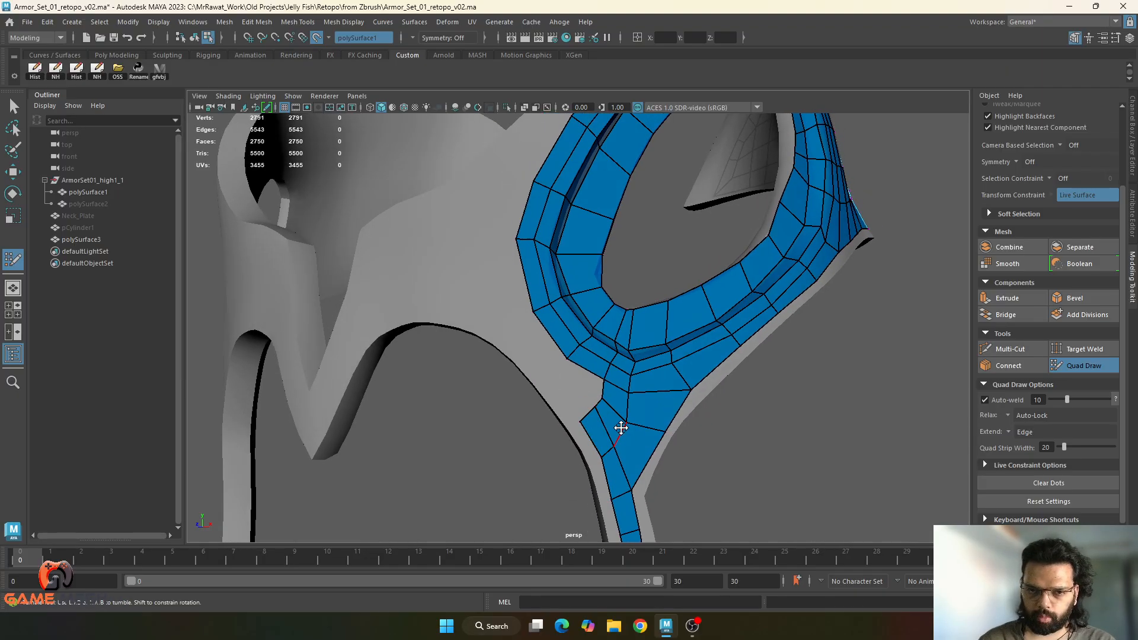
pyautogui.moveTo(625, 424)
pyautogui.mouseDown()
pyautogui.moveTo(615, 445)
pyautogui.moveTo(627, 427)
pyautogui.mouseUp()
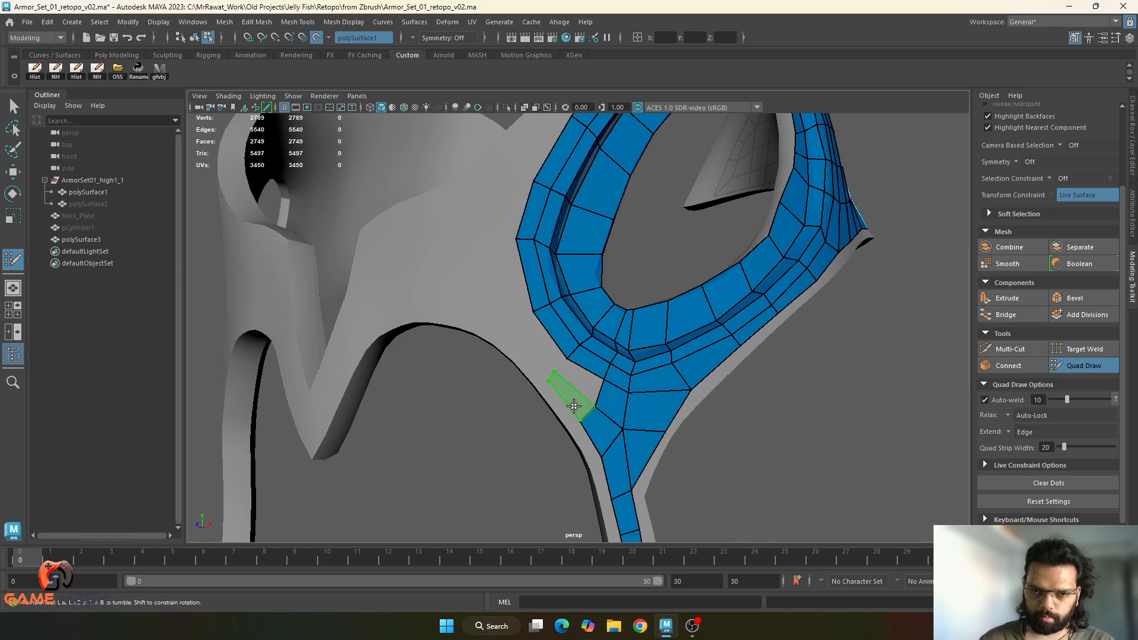
pyautogui.keyDown('shift'); pyautogui.click(580, 385); pyautogui.keyUp('shift')
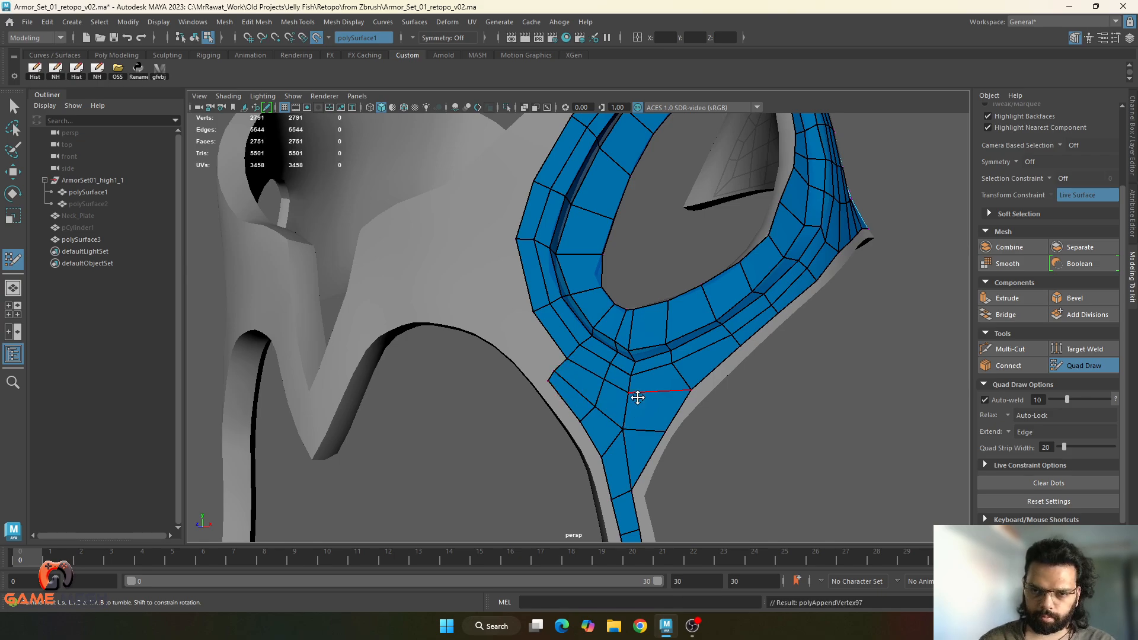
pyautogui.keyDown('alt'); pyautogui.moveTo(640, 399); pyautogui.dragTo(645, 471); pyautogui.keyUp('alt')
pyautogui.hotkey('ctrl', 'z')
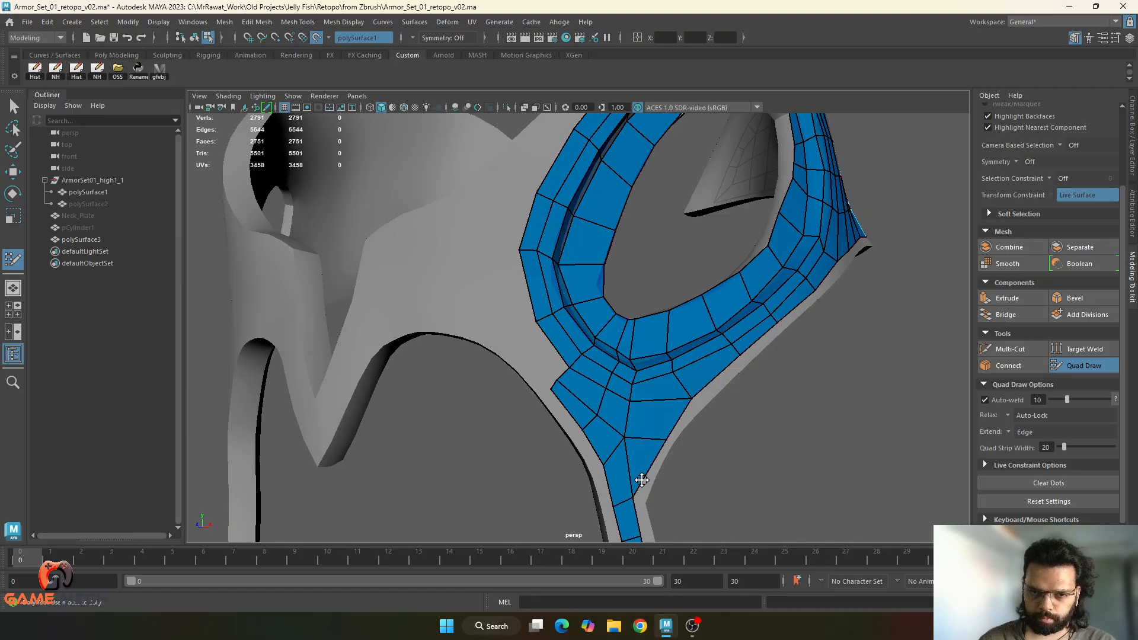
pyautogui.hotkey('ctrl', 'z')
pyautogui.hotkey('ctrl', 'z')
pyautogui.hotkey('ctrl', 'z')
pyautogui.hotkey('ctrl', 'z')
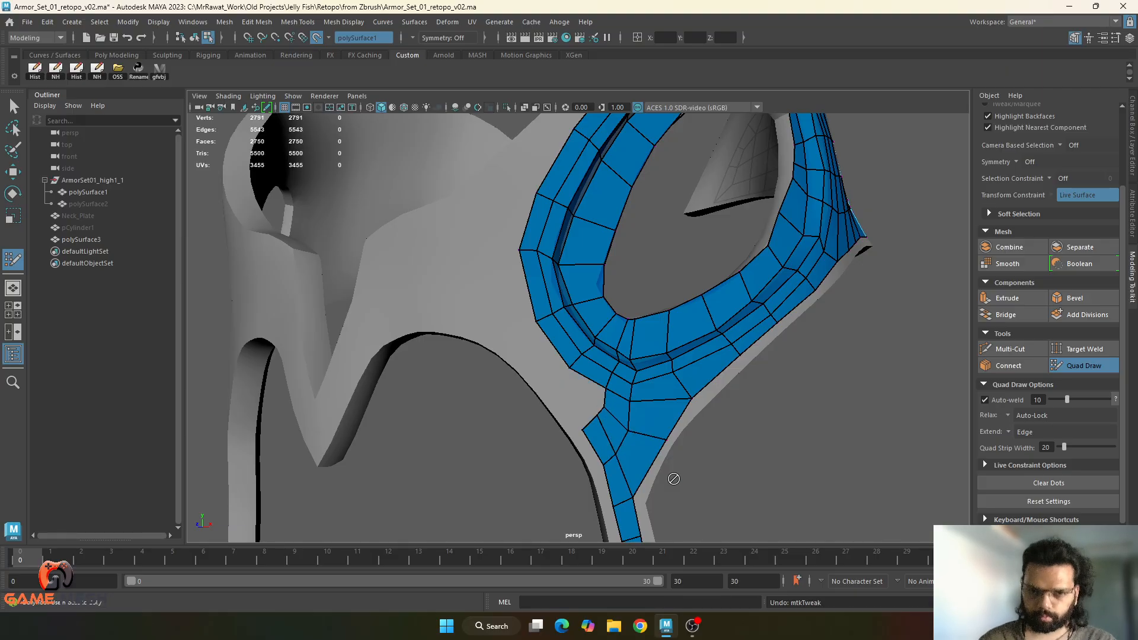
pyautogui.hotkey('ctrl', 'z')
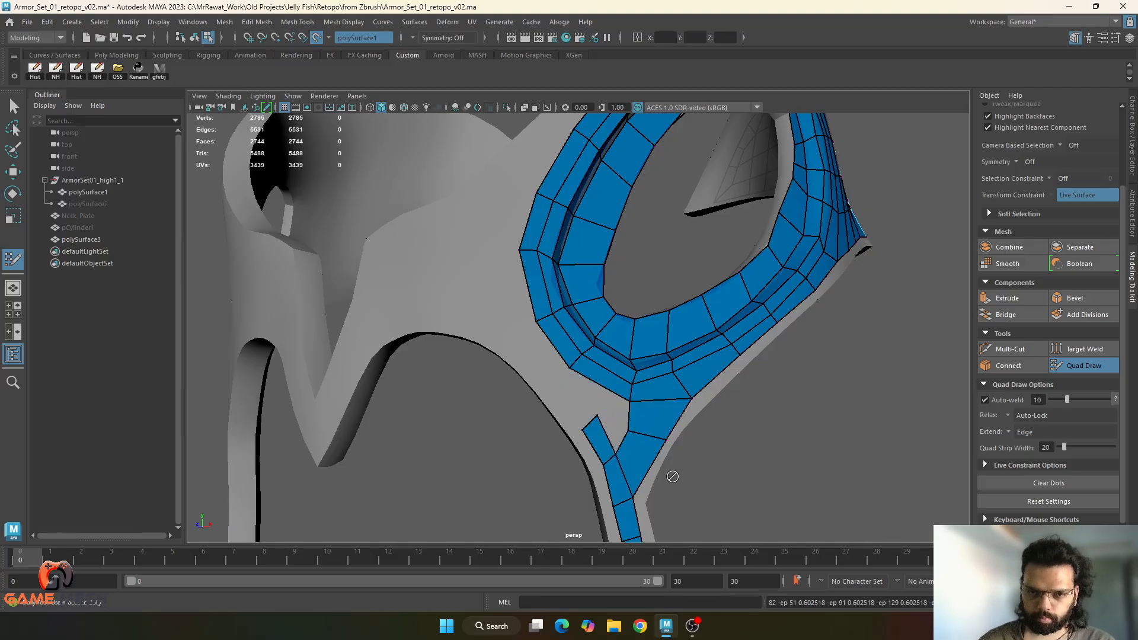
# - Fill the wedge between the leg strip and the oval rim with three quads, adjusting their shared inner vertex
pyautogui.keyDown('shift'); pyautogui.click(604, 413); pyautogui.keyUp('shift')
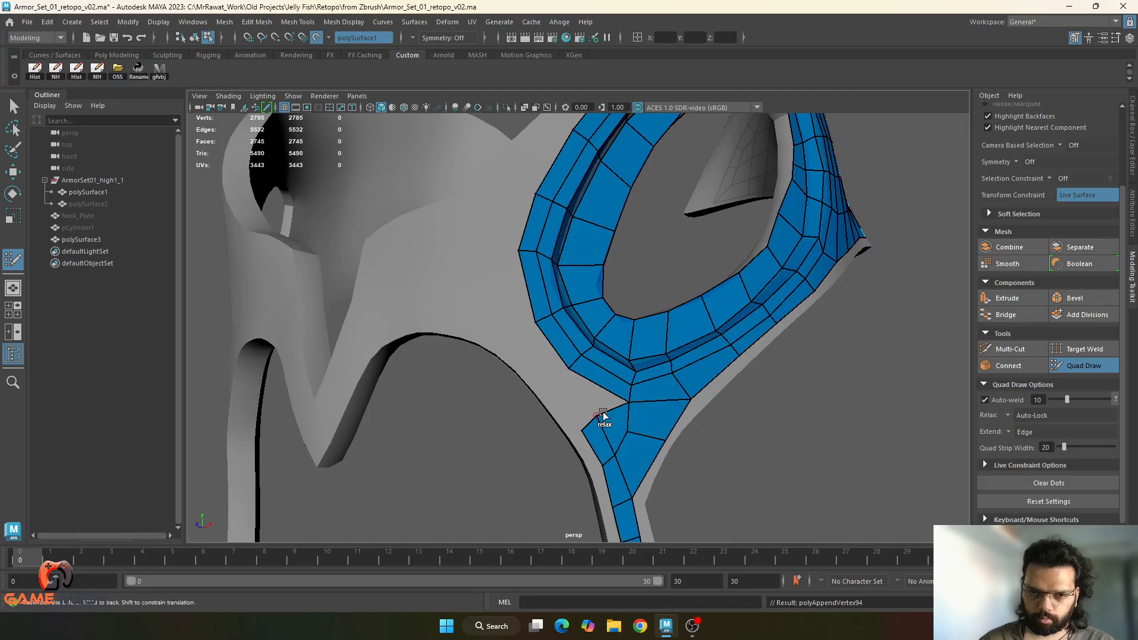
pyautogui.moveTo(598, 421); pyautogui.dragTo(597, 415)
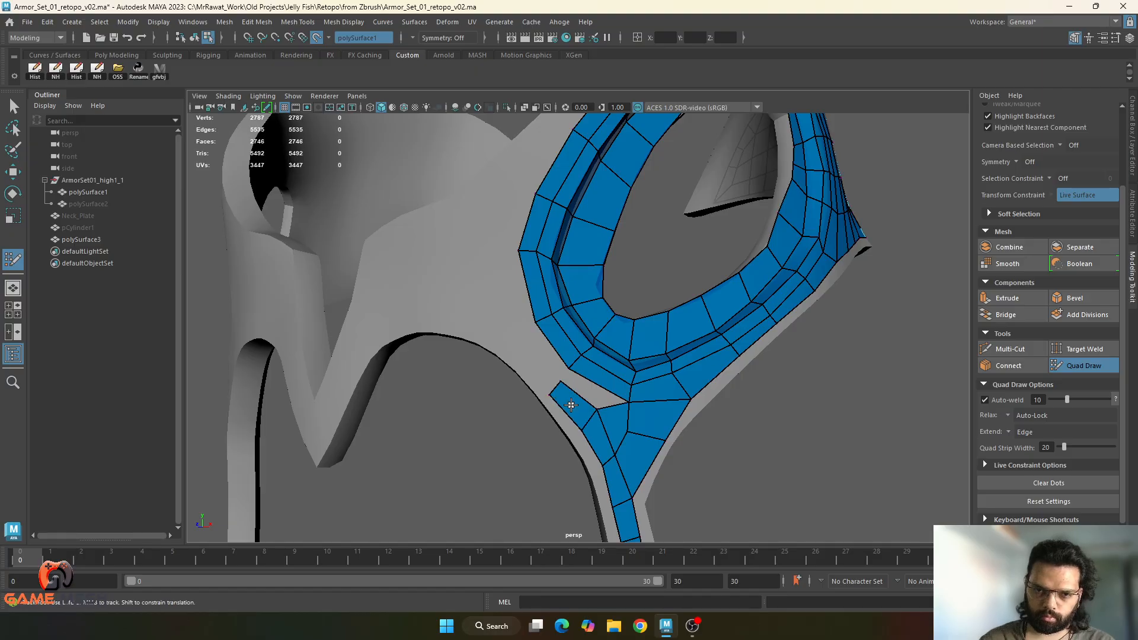
pyautogui.keyDown('shift'); pyautogui.click(587, 391); pyautogui.keyUp('shift')
# - Extend the patch along the arched edge with more quads and continue them upward beside the oval rim
pyautogui.click(505, 344)
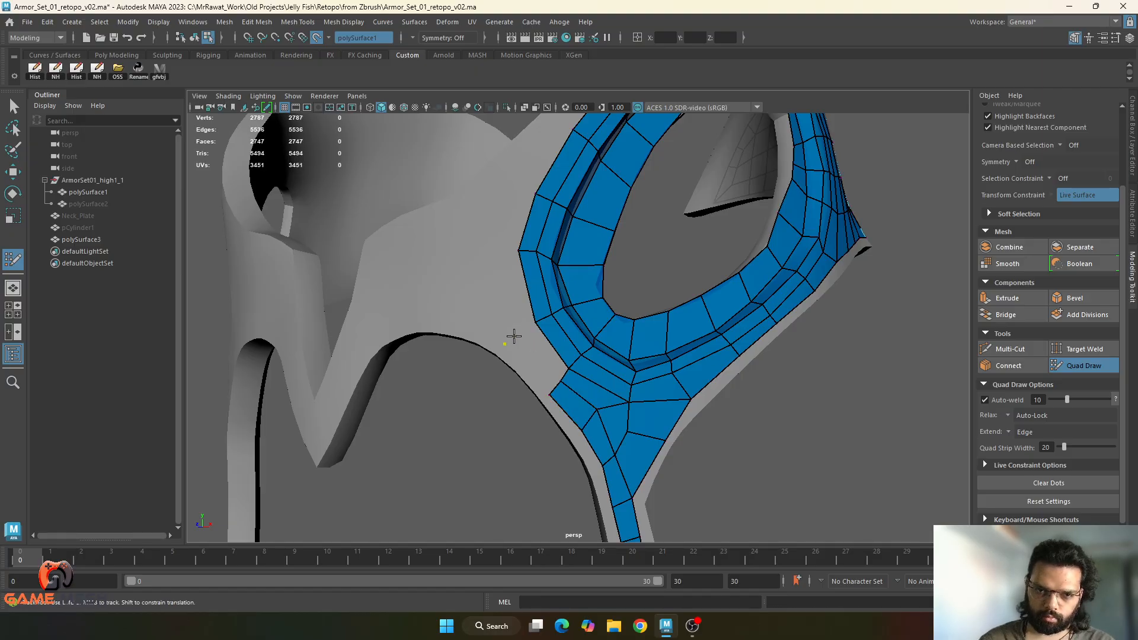
pyautogui.keyDown('shift'); pyautogui.click(546, 351); pyautogui.keyUp('shift')
pyautogui.keyDown('alt'); pyautogui.moveTo(546, 351); pyautogui.dragTo(555, 391); pyautogui.keyUp('alt')
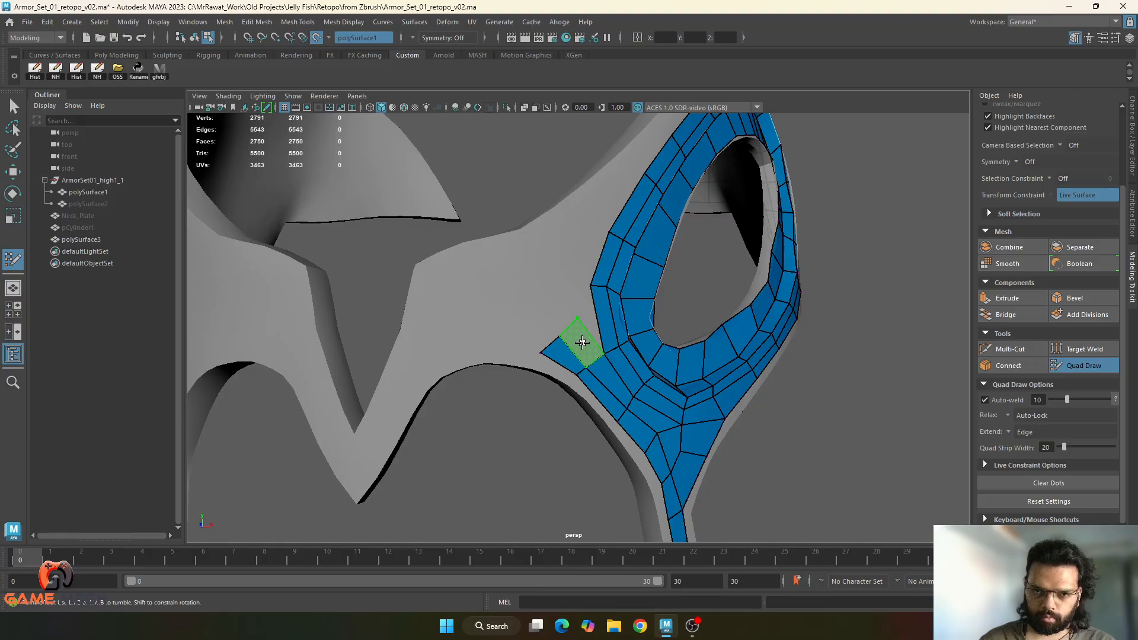
pyautogui.keyDown('shift'); pyautogui.click(568, 311); pyautogui.keyUp('shift')
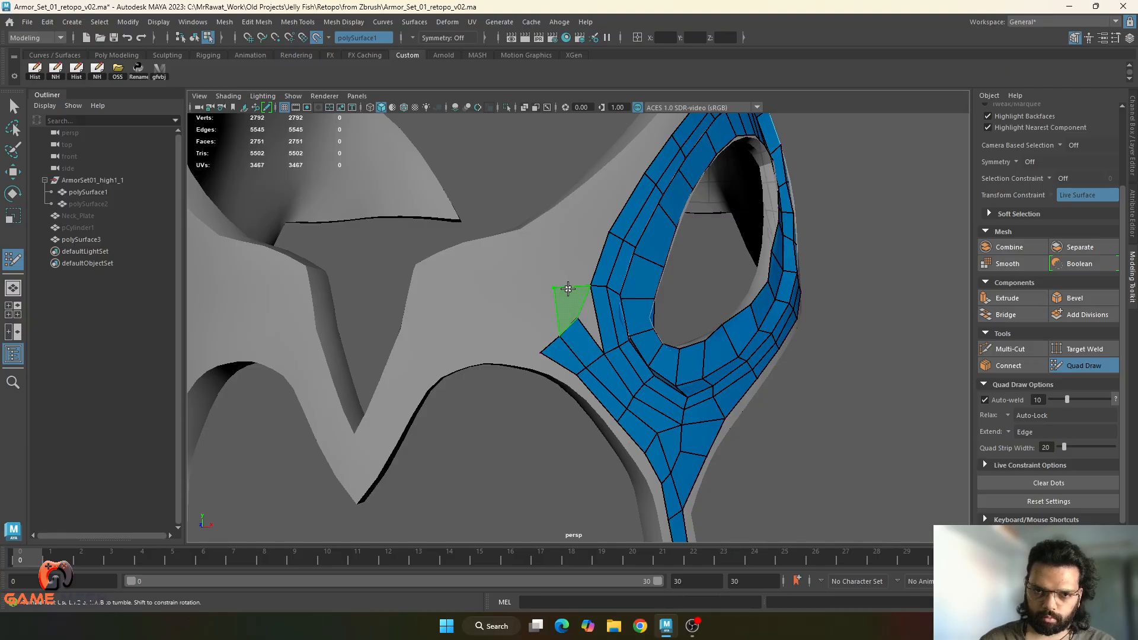
pyautogui.keyDown('shift'); pyautogui.click(574, 302); pyautogui.keyUp('shift')
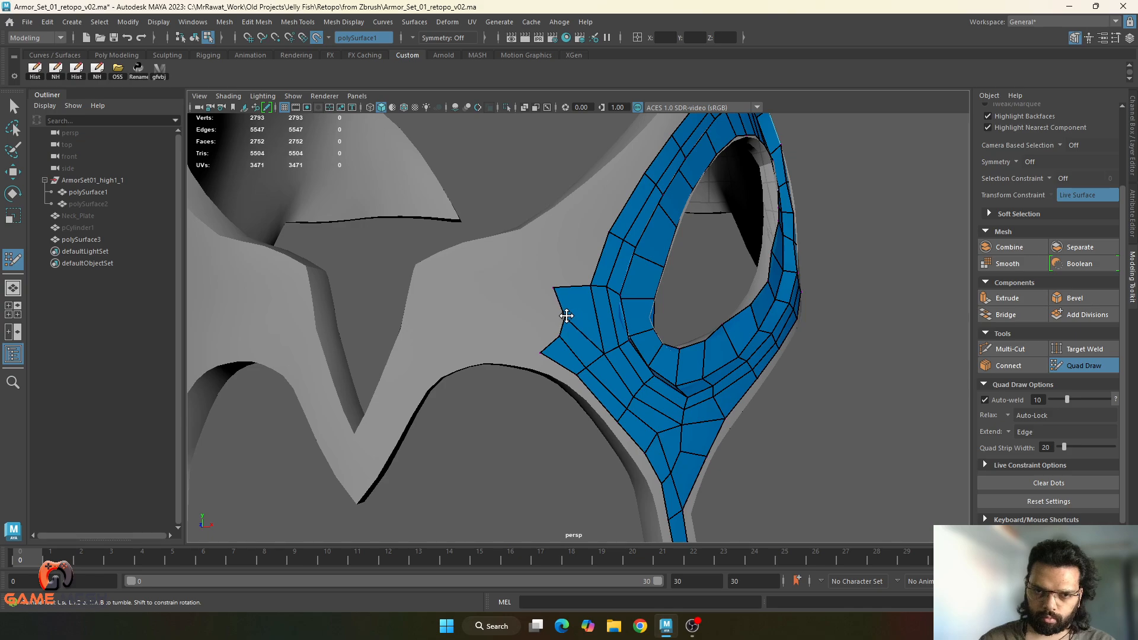
# - Undo the last quad beside the rim, weld the loose inner corner onto the rim, and reshape the patch's outer corner
pyautogui.moveTo(549, 325)
pyautogui.keyDown('alt'); pyautogui.mouseDown()
pyautogui.moveTo(575, 381)
pyautogui.moveTo(534, 380)
pyautogui.moveTo(543, 343)
pyautogui.mouseUp(); pyautogui.keyUp('alt')
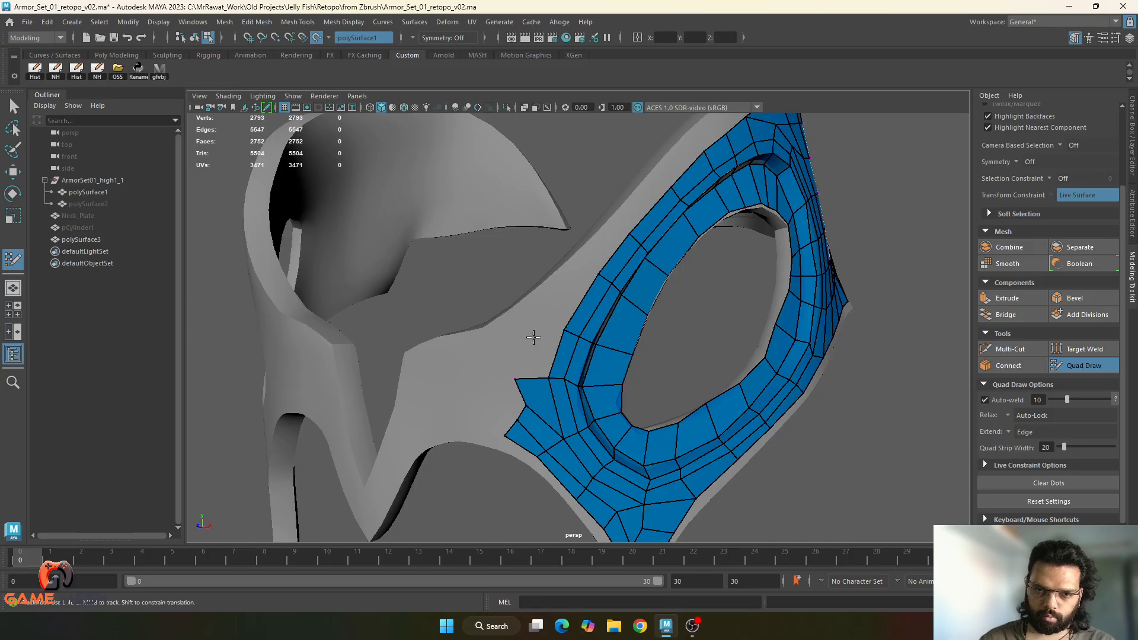
pyautogui.hotkey('ctrl', 'z')
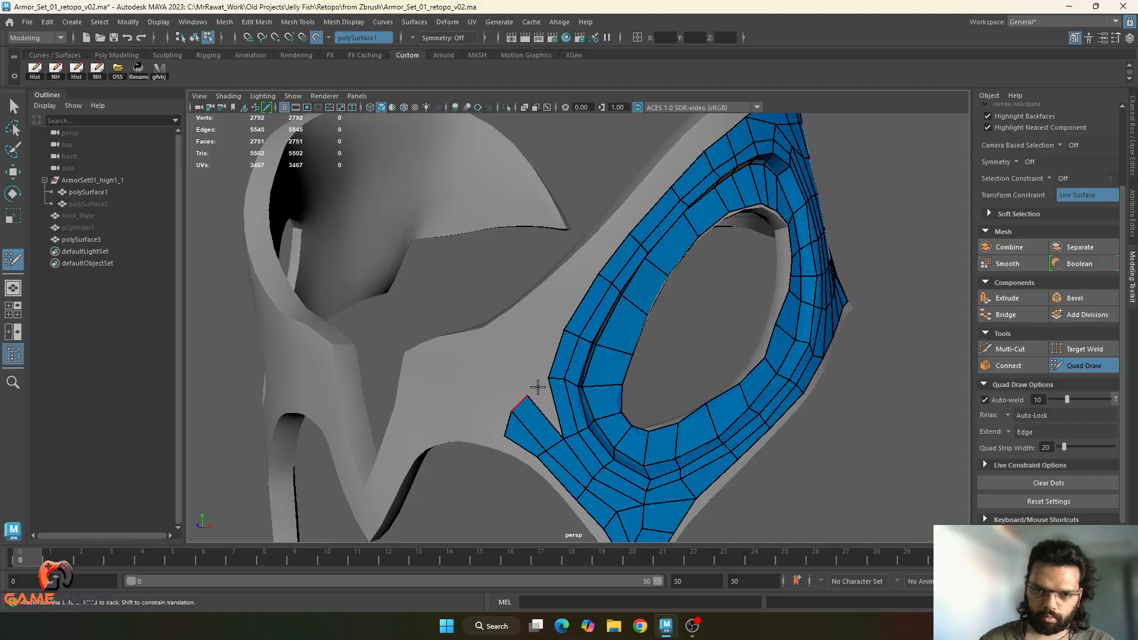
pyautogui.moveTo(532, 395); pyautogui.dragTo(549, 382)
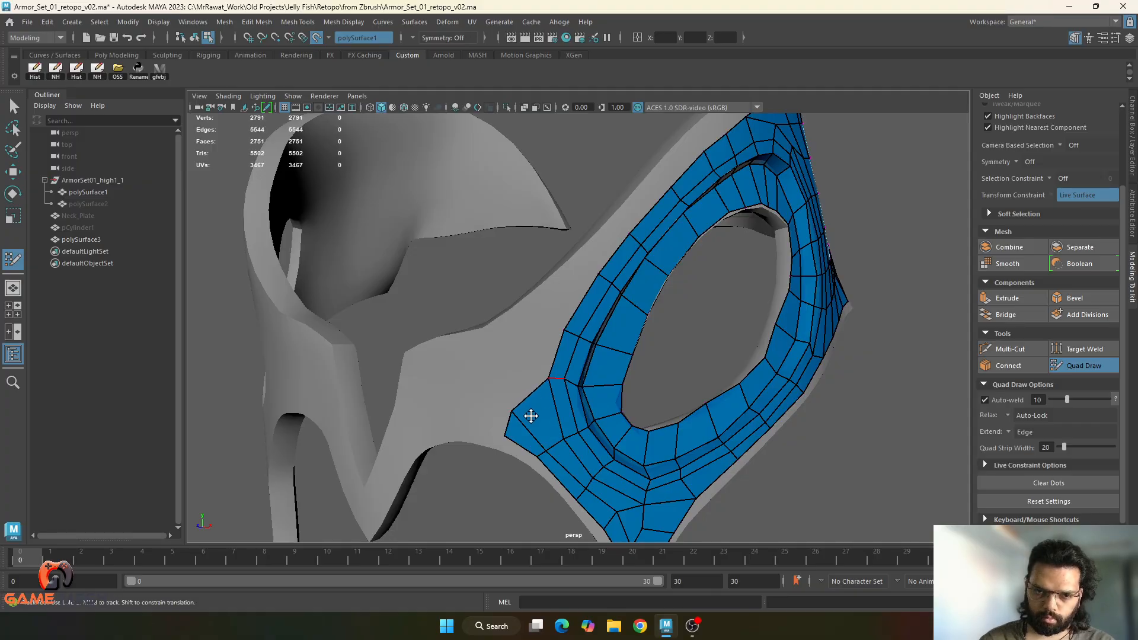
pyautogui.moveTo(504, 438); pyautogui.dragTo(526, 406)
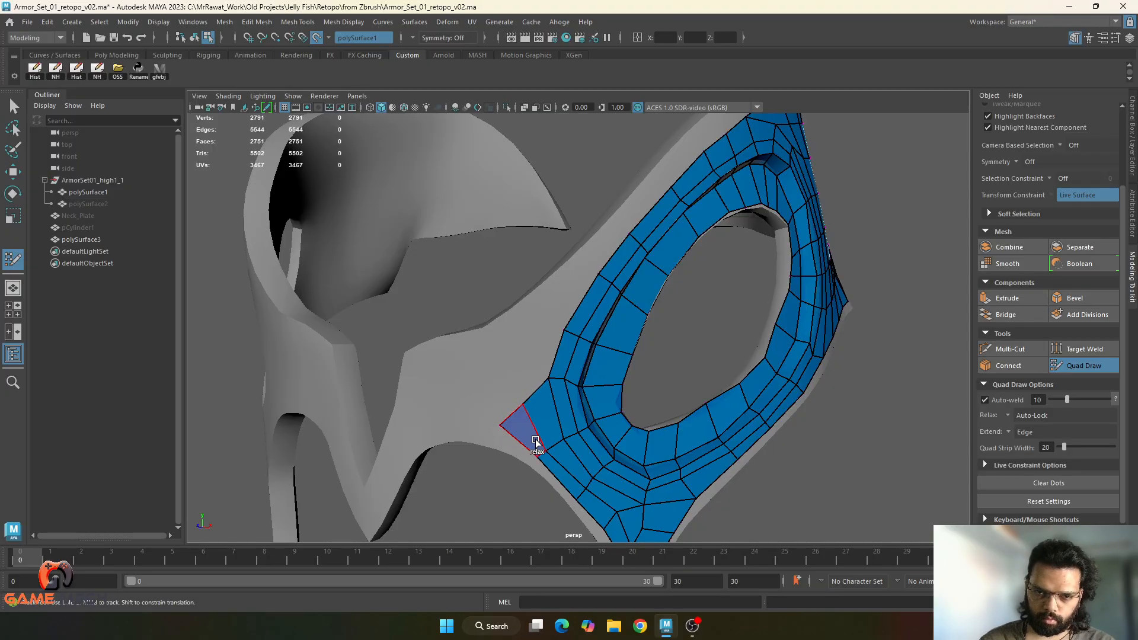
# - Place guide dots along the arched lower edge toward the V-shaped tip and fill the first two quads from the patch
pyautogui.keyDown('alt'); pyautogui.moveTo(624, 502); pyautogui.dragTo(551, 425); pyautogui.keyUp('alt')
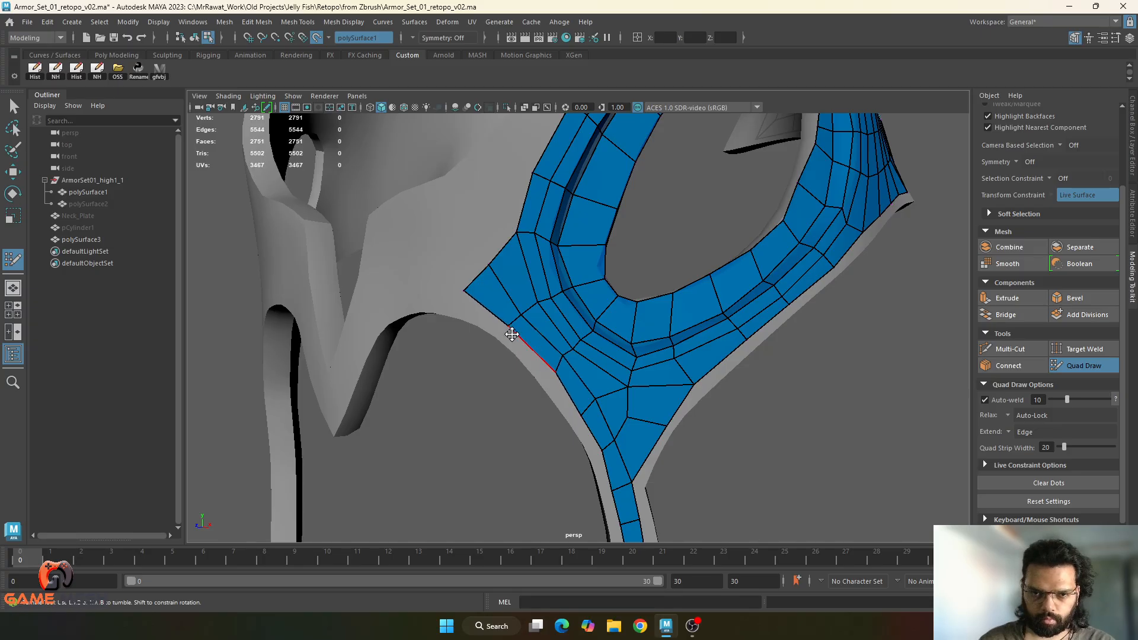
pyautogui.moveTo(582, 407)
pyautogui.keyDown('alt'); pyautogui.mouseDown()
pyautogui.moveTo(541, 338)
pyautogui.moveTo(587, 364)
pyautogui.moveTo(558, 373)
pyautogui.moveTo(557, 329)
pyautogui.moveTo(569, 353)
pyautogui.moveTo(526, 382)
pyautogui.moveTo(590, 334)
pyautogui.moveTo(531, 315)
pyautogui.mouseUp(); pyautogui.keyUp('alt')
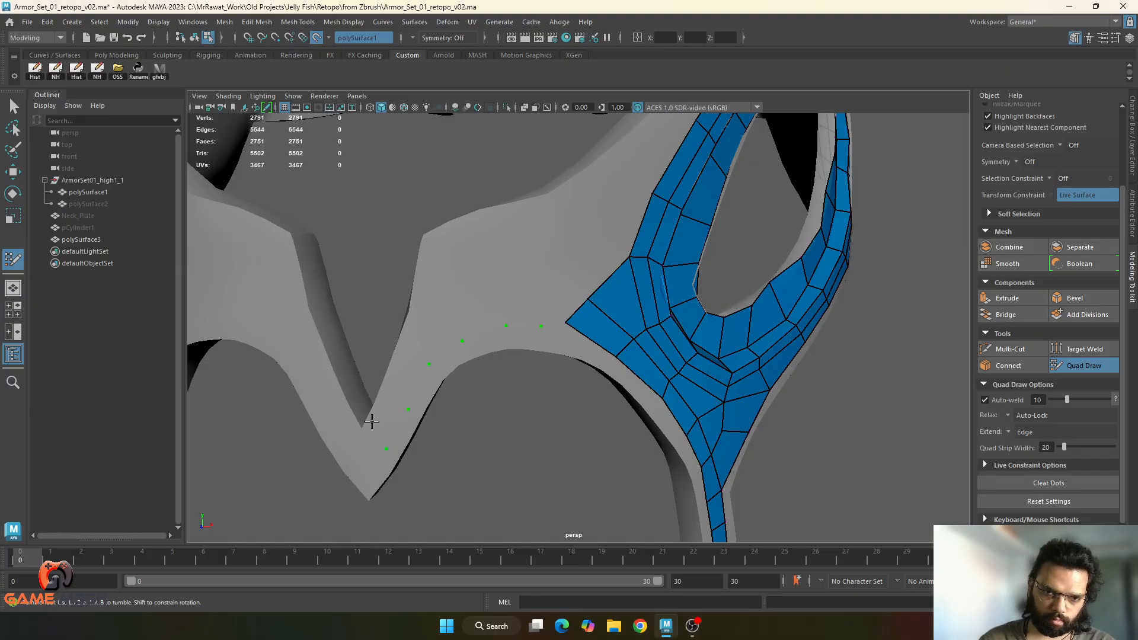
pyautogui.moveTo(496, 342)
pyautogui.keyDown('alt'); pyautogui.mouseDown()
pyautogui.moveTo(558, 315)
pyautogui.moveTo(587, 352)
pyautogui.moveTo(561, 311)
pyautogui.mouseUp(); pyautogui.keyUp('alt')
pyautogui.hotkey('ctrl', 'z')
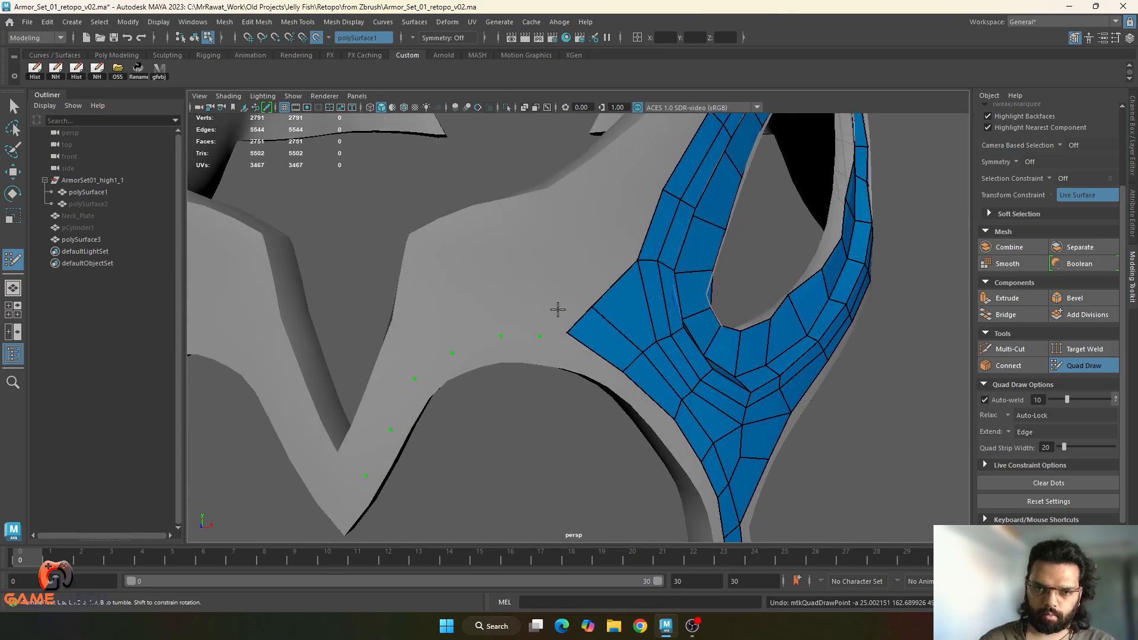
pyautogui.click(552, 286)
pyautogui.keyDown('shift'); pyautogui.click(554, 311); pyautogui.keyUp('shift')
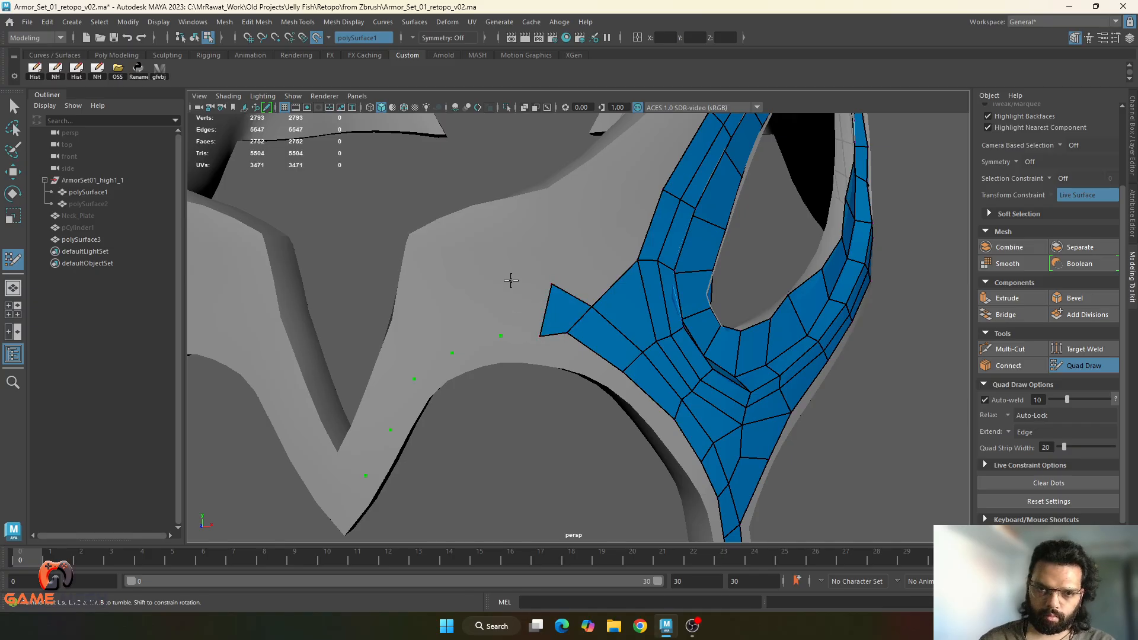
pyautogui.click(511, 281)
pyautogui.keyDown('shift'); pyautogui.click(507, 307); pyautogui.keyUp('shift')
pyautogui.keyDown('alt'); pyautogui.moveTo(467, 329); pyautogui.dragTo(494, 294); pyautogui.keyUp('alt')
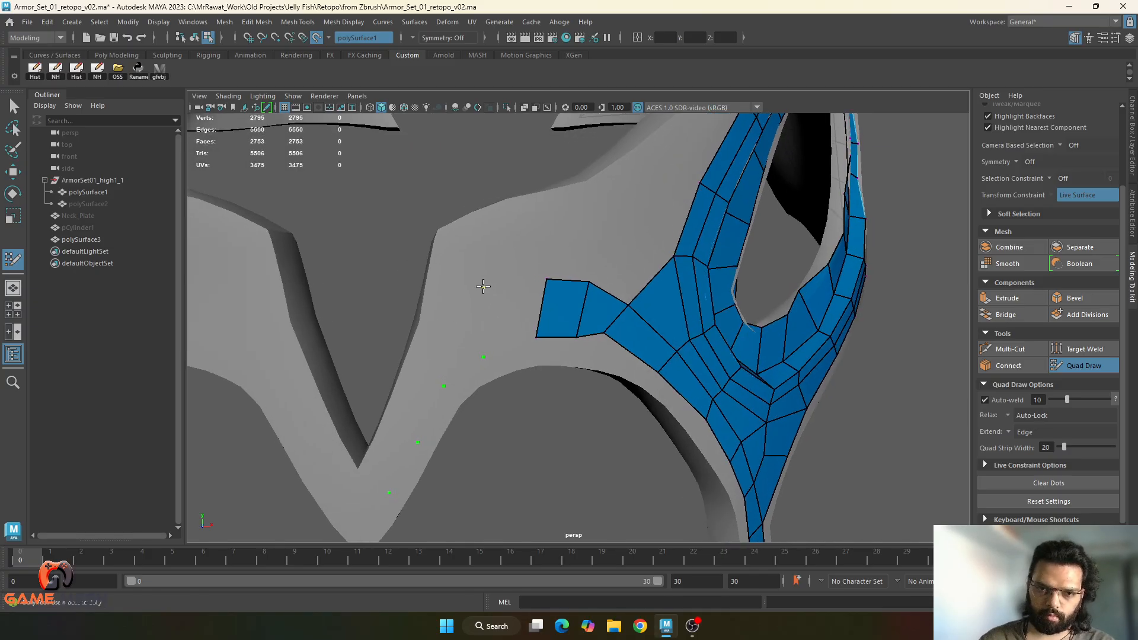
# - Continue the strip around the arch with three more quads heading down toward the V-shaped tip
pyautogui.click(483, 286)
pyautogui.keyDown('shift'); pyautogui.click(500, 315); pyautogui.keyUp('shift')
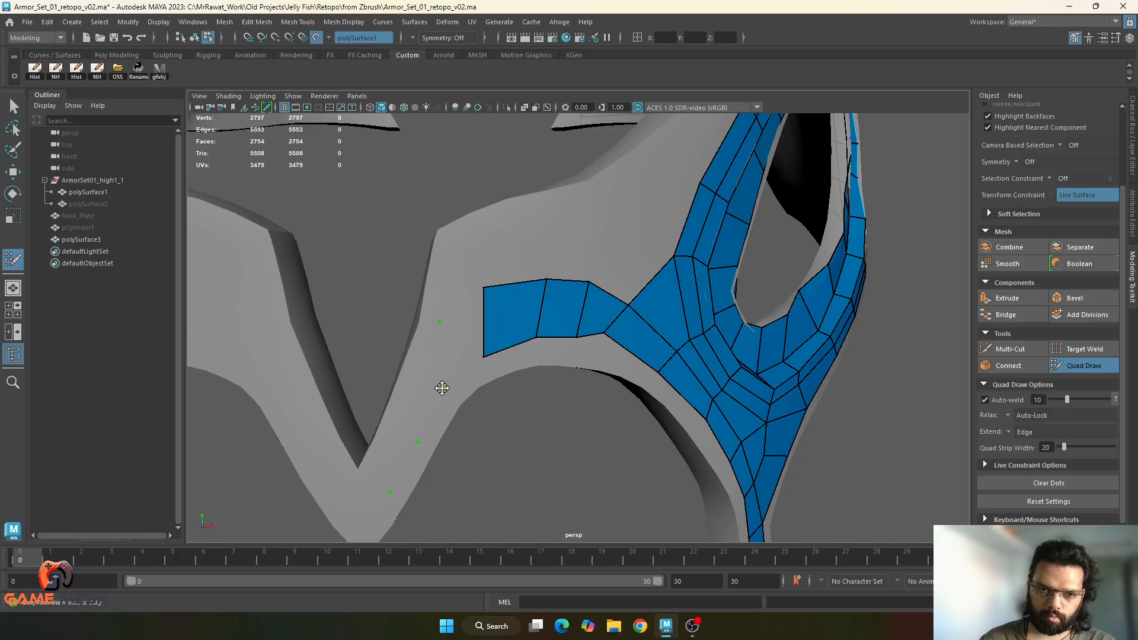
pyautogui.keyDown('shift'); pyautogui.click(459, 351); pyautogui.keyUp('shift')
pyautogui.keyDown('alt'); pyautogui.moveTo(453, 382); pyautogui.dragTo(474, 367); pyautogui.keyUp('alt')
pyautogui.keyDown('shift'); pyautogui.click(446, 385); pyautogui.keyUp('shift')
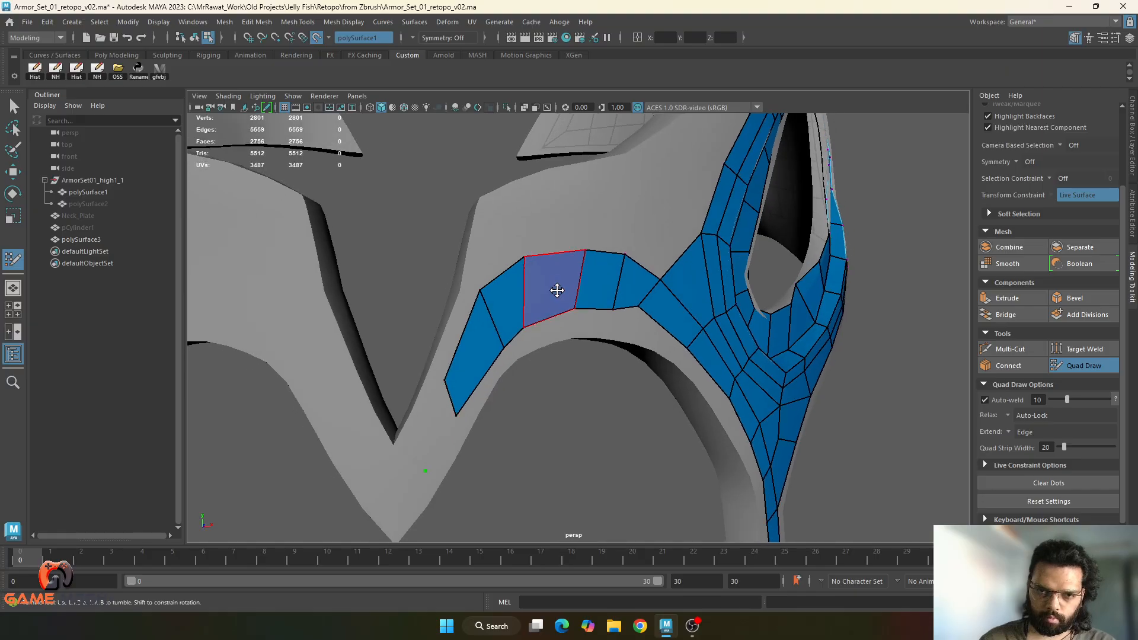
# - Reposition the upper and lower vertices of the arch strip to even out its quads, undoing the stray extra face
pyautogui.moveTo(526, 325); pyautogui.dragTo(543, 317)
pyautogui.moveTo(526, 257); pyautogui.dragTo(537, 266)
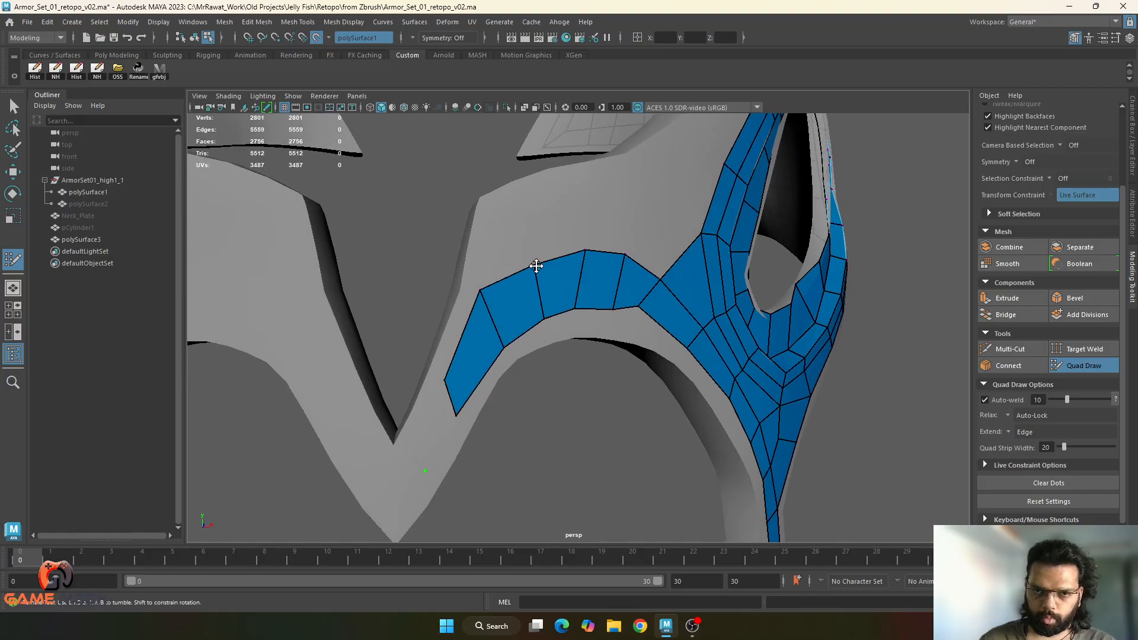
pyautogui.moveTo(479, 291); pyautogui.dragTo(487, 307)
pyautogui.moveTo(585, 251); pyautogui.dragTo(586, 257)
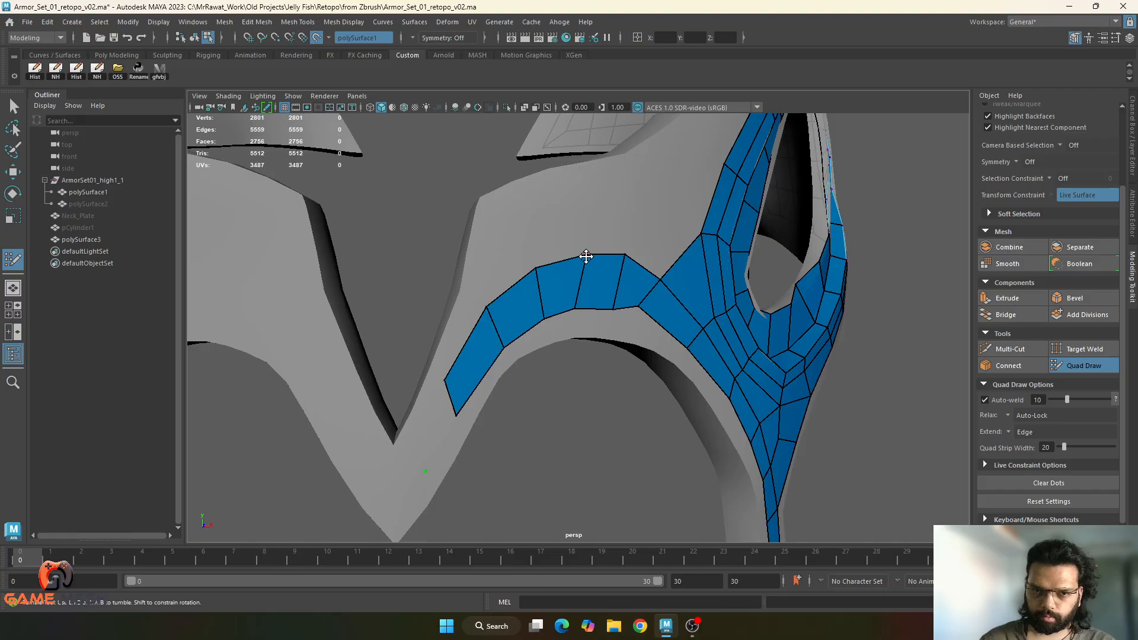
pyautogui.moveTo(575, 308); pyautogui.dragTo(586, 310)
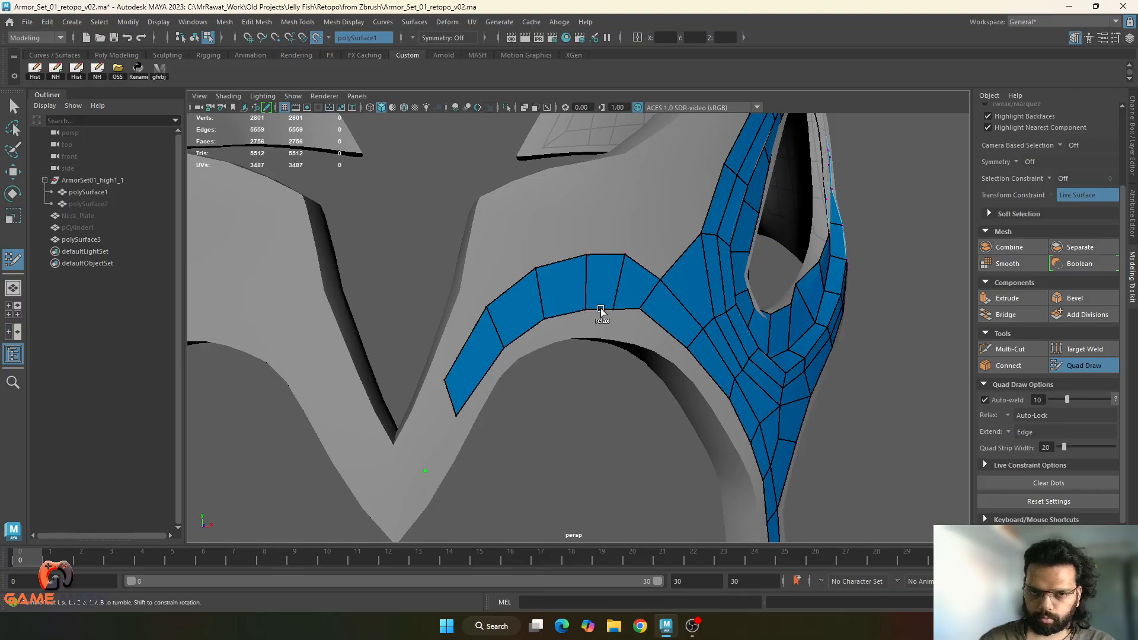
pyautogui.keyDown('shift'); pyautogui.click(627, 314); pyautogui.keyUp('shift')
pyautogui.hotkey('ctrl', 'z')
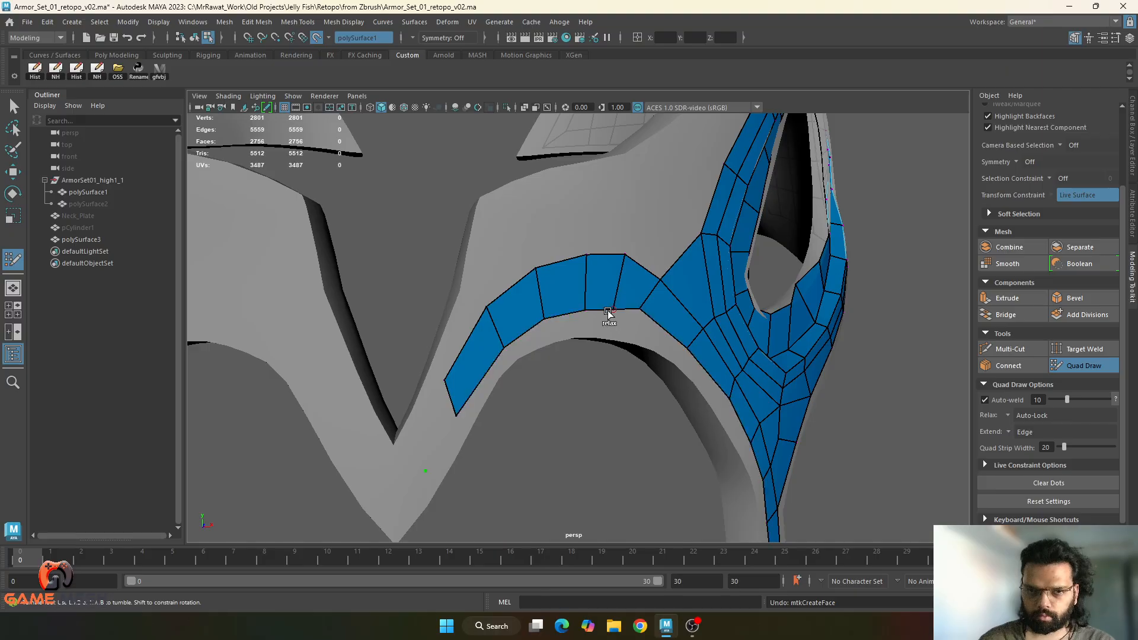
# - Relax the upper and lower vertices of the arch strip and extend it with two more quads down into the V-shaped tip
pyautogui.moveTo(608, 313)
pyautogui.keyDown('shift'); pyautogui.mouseDown()
pyautogui.moveTo(554, 305)
pyautogui.moveTo(559, 262)
pyautogui.mouseUp(); pyautogui.keyUp('shift')
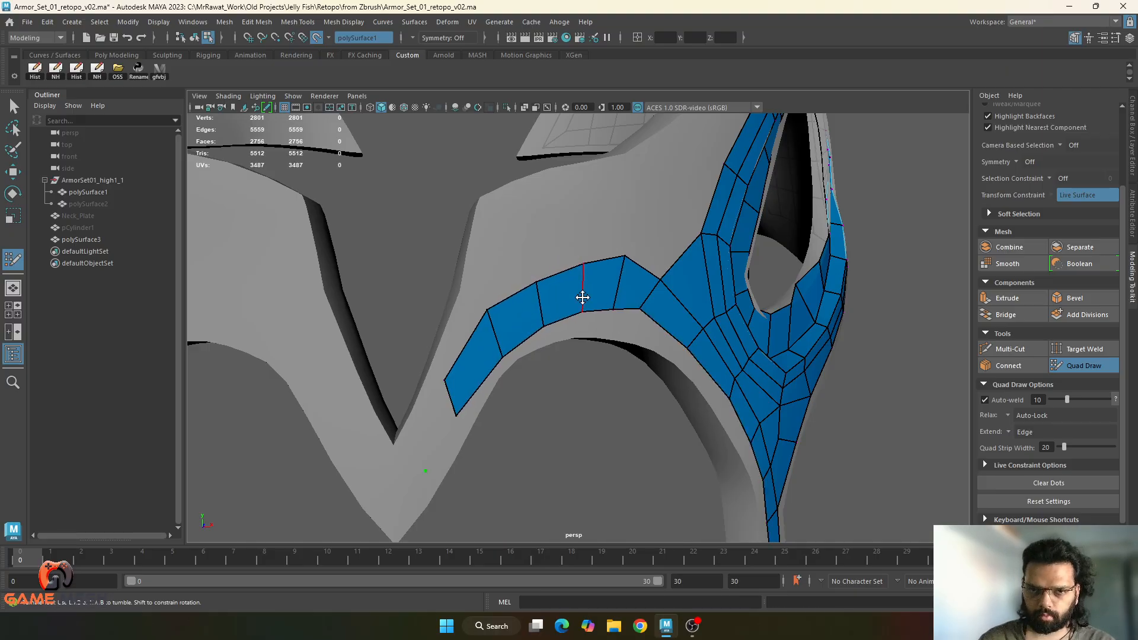
pyautogui.moveTo(583, 298)
pyautogui.keyDown('alt'); pyautogui.mouseDown()
pyautogui.moveTo(564, 297)
pyautogui.moveTo(578, 291)
pyautogui.moveTo(580, 314)
pyautogui.mouseUp(); pyautogui.keyUp('alt')
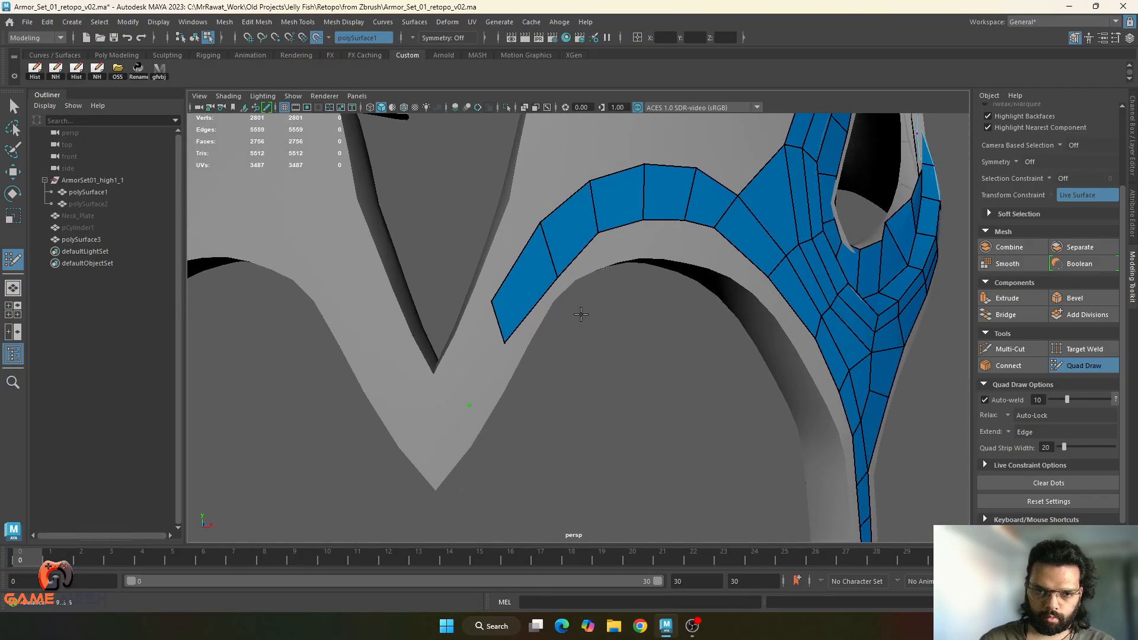
pyautogui.keyDown('shift'); pyautogui.click(467, 396); pyautogui.keyUp('shift')
pyautogui.moveTo(464, 407)
pyautogui.keyDown('alt'); pyautogui.mouseDown()
pyautogui.moveTo(478, 381)
pyautogui.moveTo(468, 422)
pyautogui.mouseUp(); pyautogui.keyUp('alt')
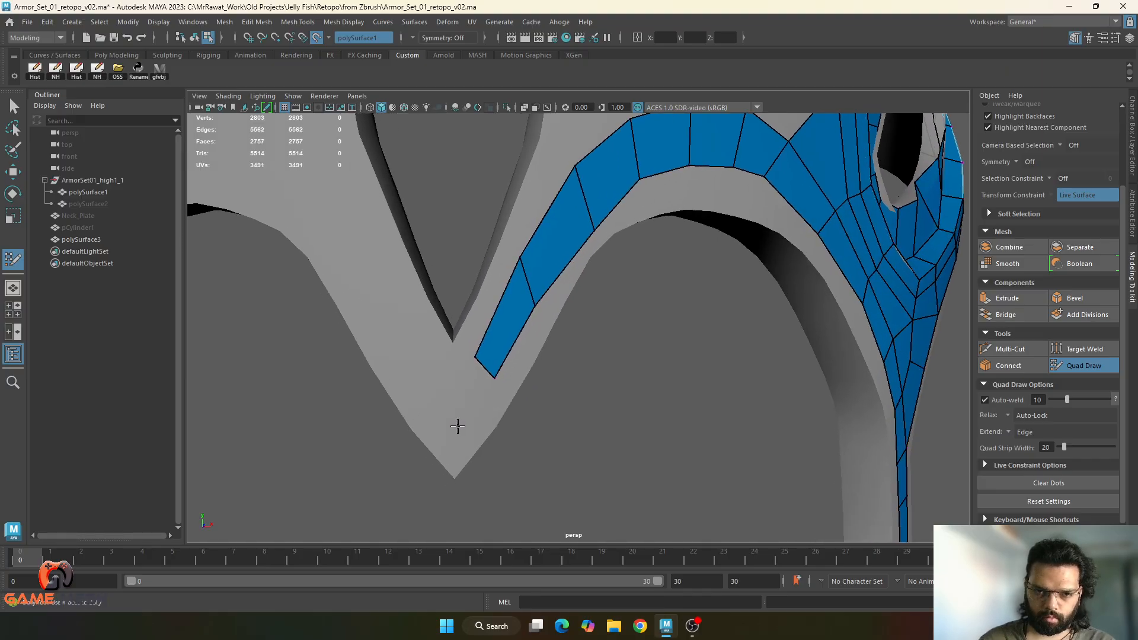
pyautogui.keyDown('shift'); pyautogui.click(467, 378); pyautogui.keyUp('shift')
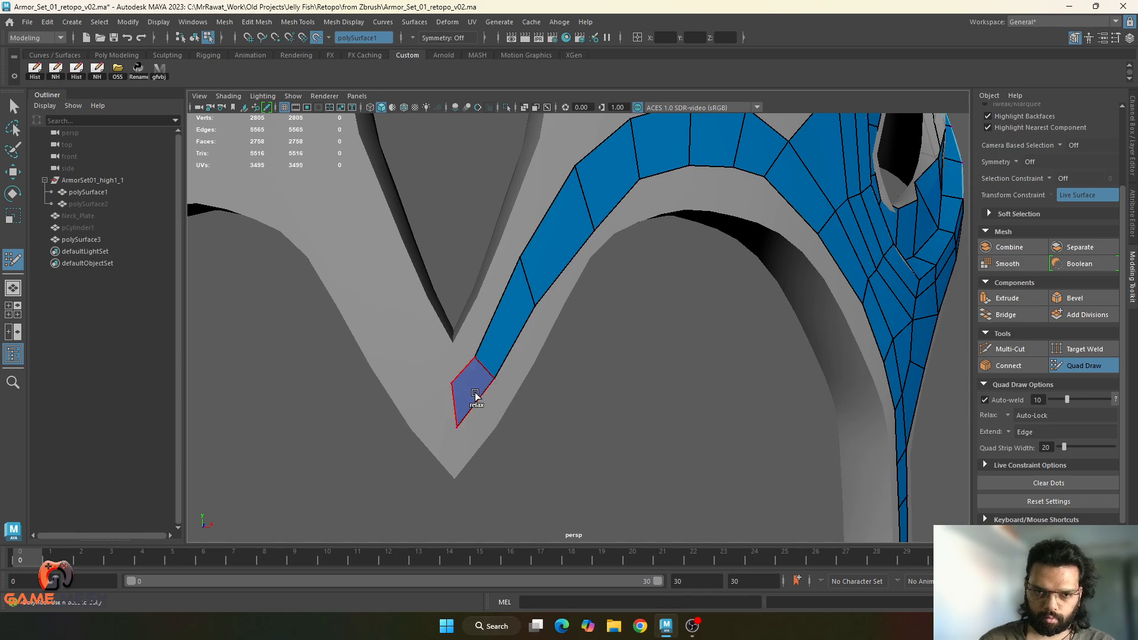
pyautogui.moveTo(474, 393)
pyautogui.keyDown('alt'); pyautogui.mouseDown()
pyautogui.moveTo(516, 389)
pyautogui.moveTo(512, 426)
pyautogui.mouseUp(); pyautogui.keyUp('alt')
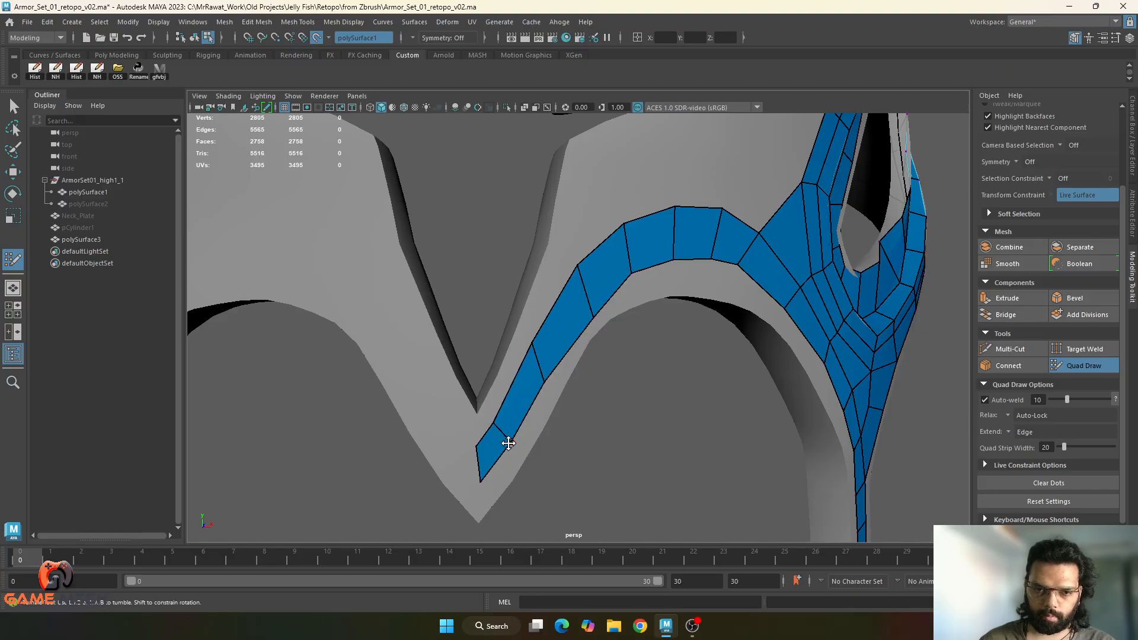
pyautogui.keyDown('alt'); pyautogui.moveTo(510, 444); pyautogui.dragTo(499, 428); pyautogui.keyUp('alt')
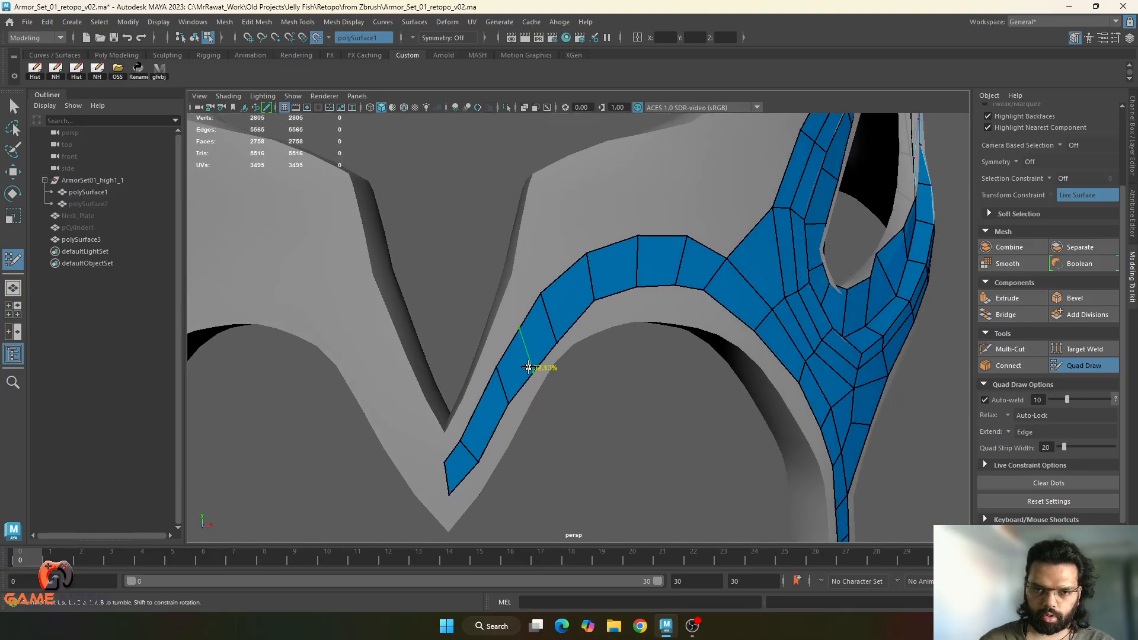
# - Insert an edge loop across the long quad on the strip's descending part and relax the surrounding vertices, undoing the unwanted tweaks
pyautogui.keyDown('ctrl'); pyautogui.click(535, 370); pyautogui.keyUp('ctrl')
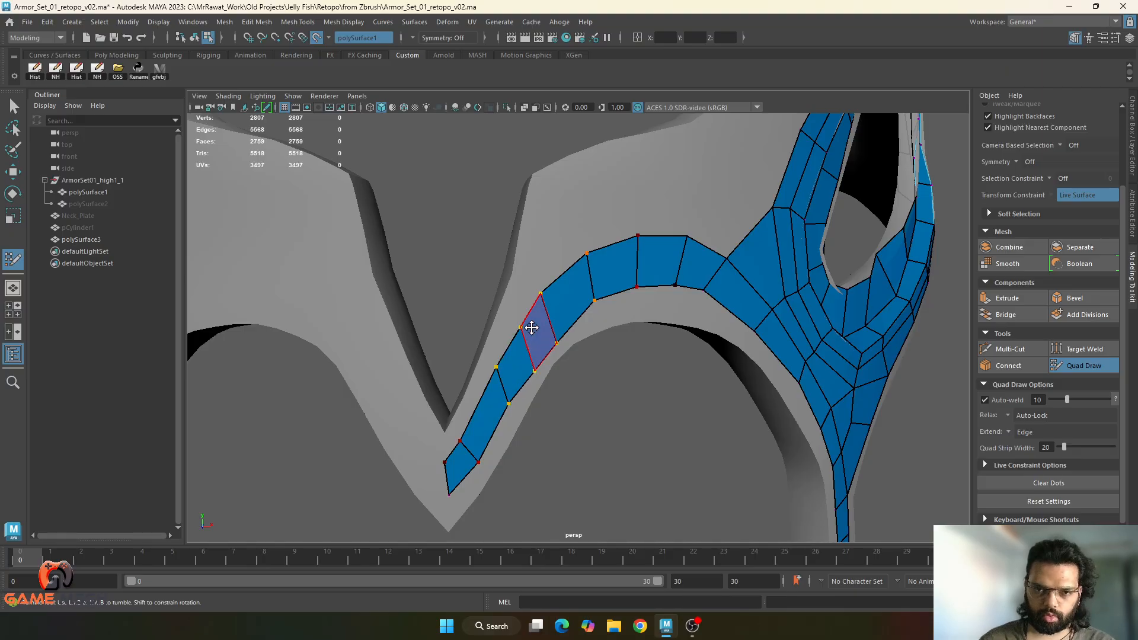
pyautogui.keyDown('shift'); pyautogui.moveTo(534, 326); pyautogui.dragTo(488, 437); pyautogui.keyUp('shift')
pyautogui.hotkey('ctrl', 'z')
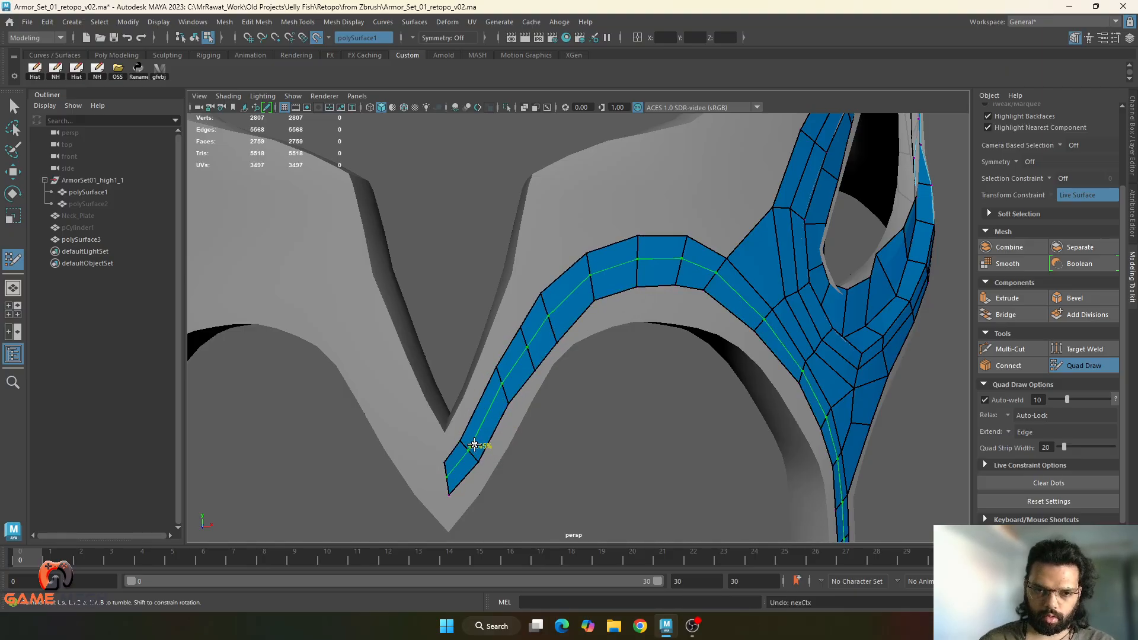
pyautogui.keyDown('shift'); pyautogui.moveTo(540, 358); pyautogui.dragTo(528, 372); pyautogui.keyUp('shift')
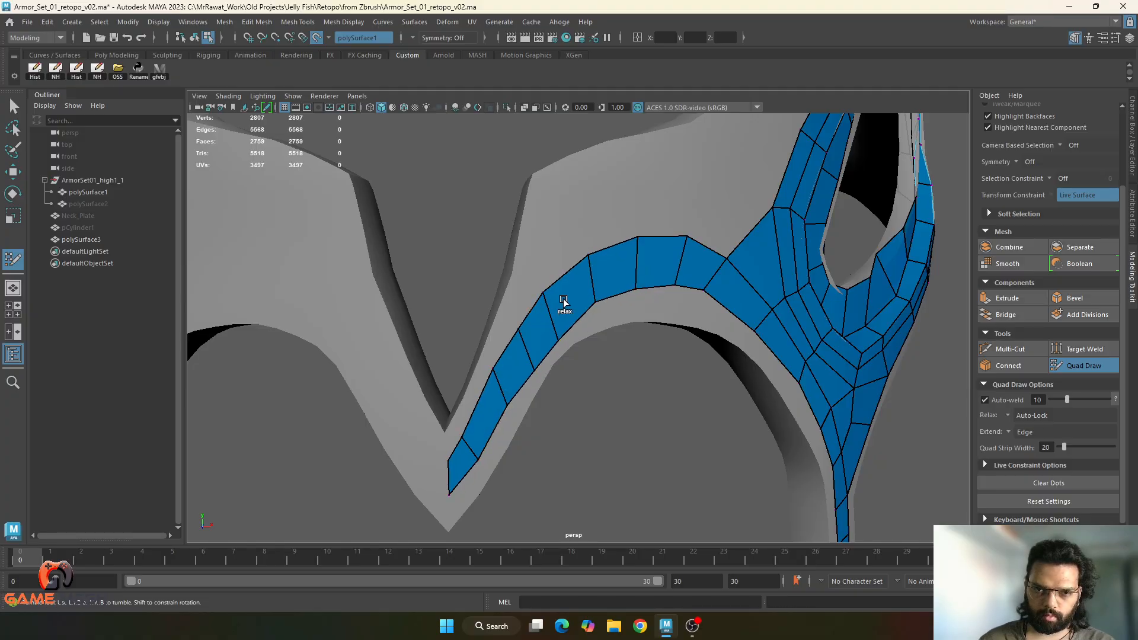
pyautogui.hotkey('ctrl', 'z')
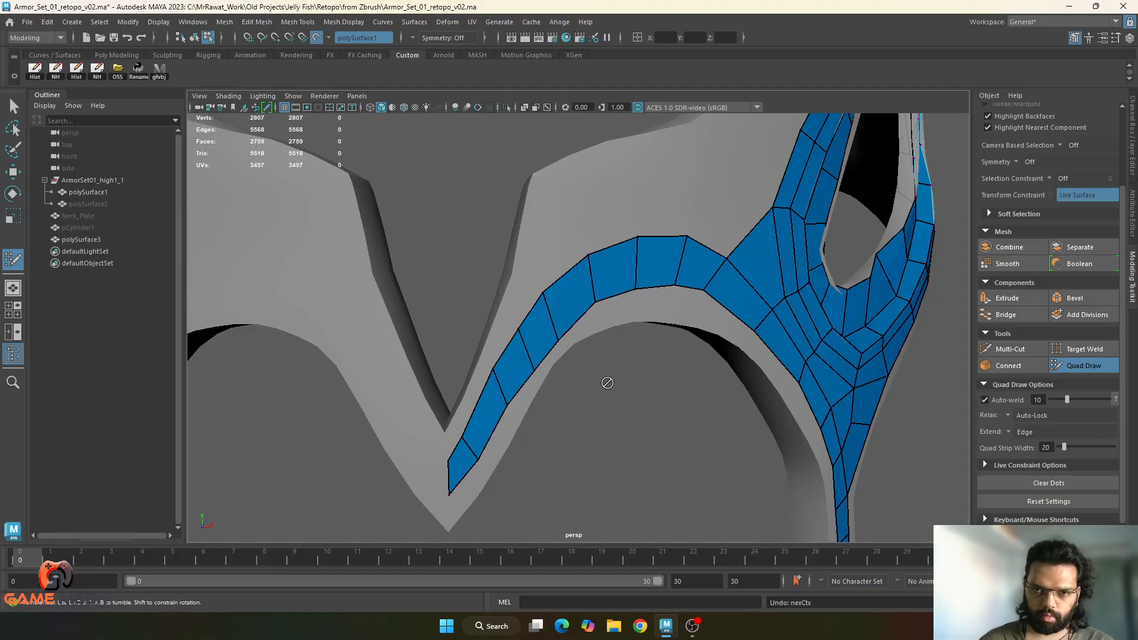
pyautogui.keyDown('alt'); pyautogui.moveTo(605, 363); pyautogui.dragTo(660, 333); pyautogui.keyUp('alt')
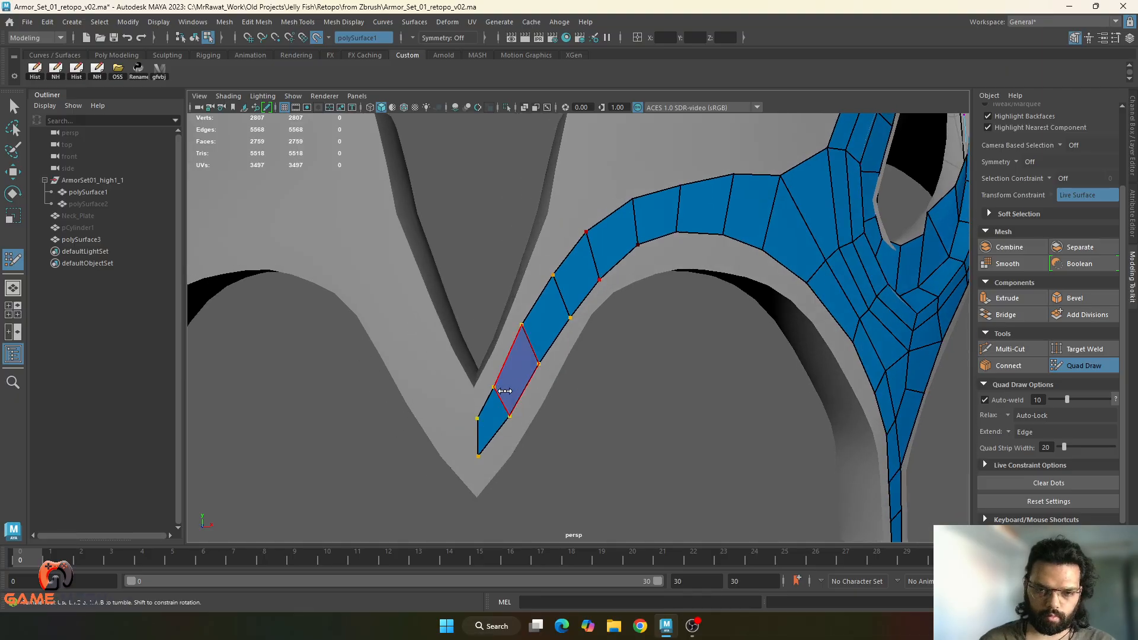
pyautogui.keyDown('alt'); pyautogui.moveTo(508, 392); pyautogui.dragTo(532, 424); pyautogui.keyUp('alt')
pyautogui.scroll(-5, 544, 350)
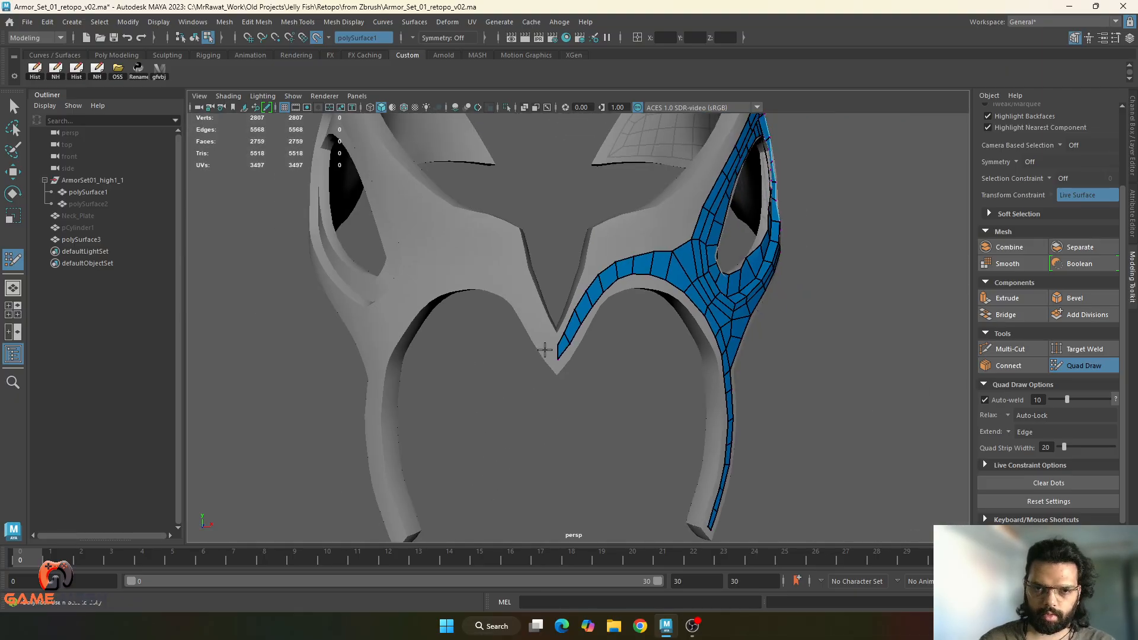
# - Select the two end vertices of the strip at the V-shaped tip and enter 0 as their X value
pyautogui.scroll(6, 473, 348)
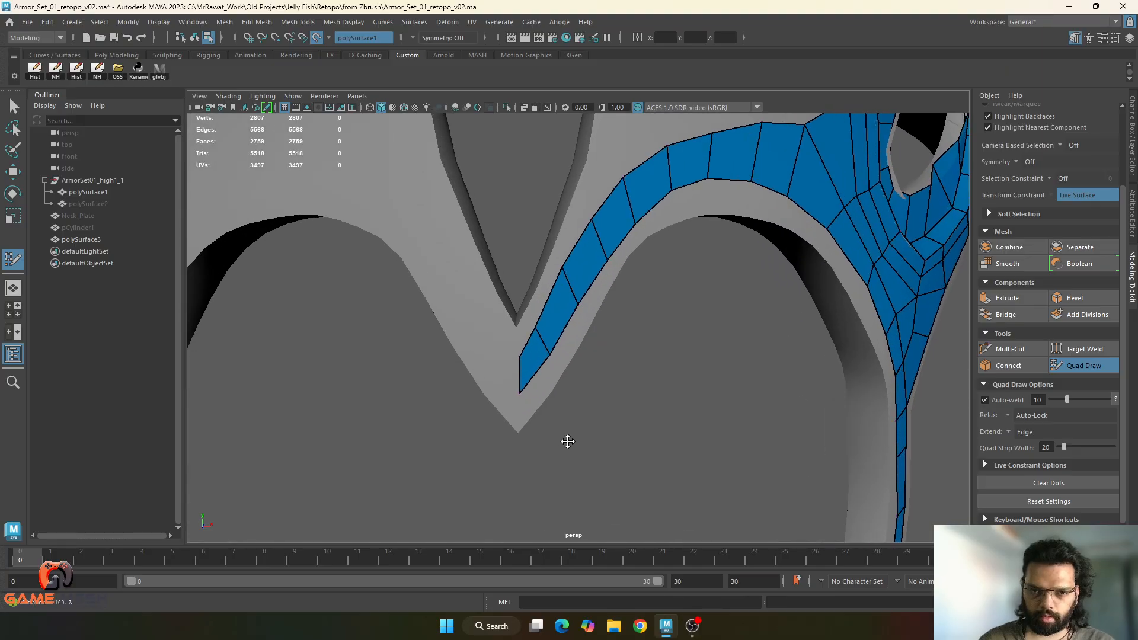
pyautogui.press('w')
pyautogui.moveTo(517, 296); pyautogui.dragTo(385, 295, button='right')
pyautogui.moveTo(485, 340); pyautogui.dragTo(536, 429)
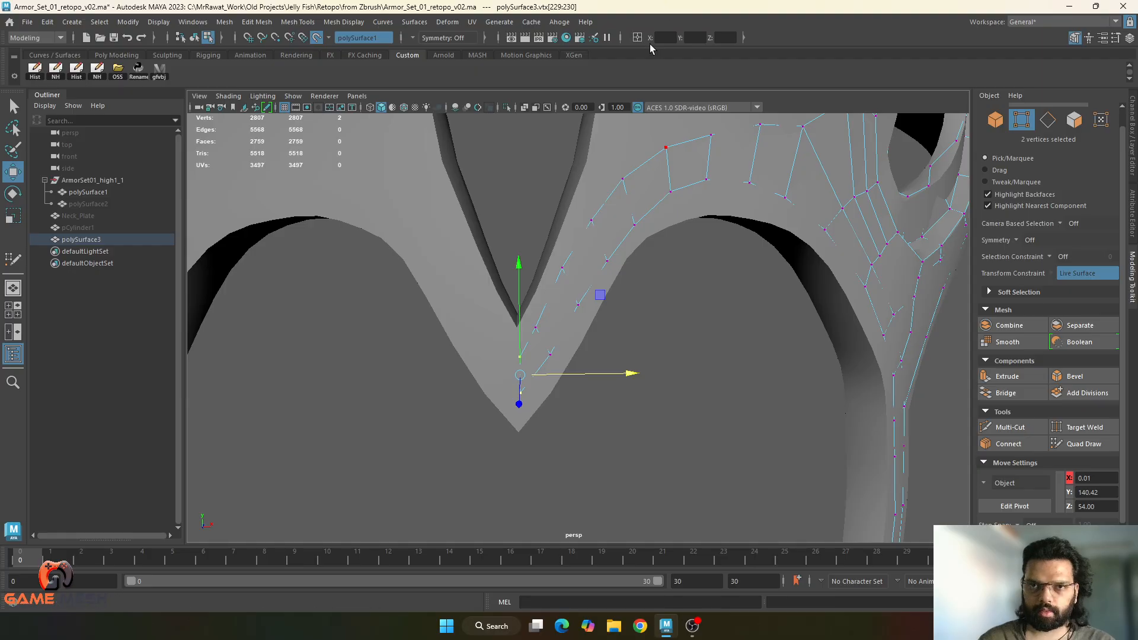
pyautogui.click(661, 38)
pyautogui.write('0')
pyautogui.press('Return')
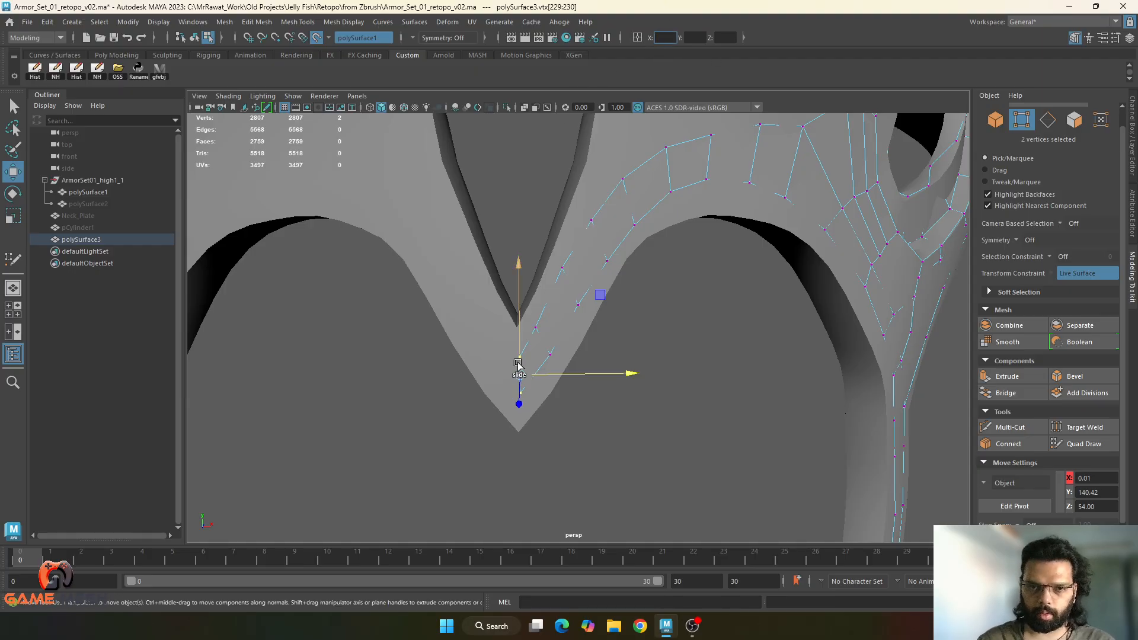
# - Scale the two selected tip vertices along X to flatten them into a straight vertical line, and leave vertex mode
pyautogui.write('rr')
pyautogui.click(633, 373)
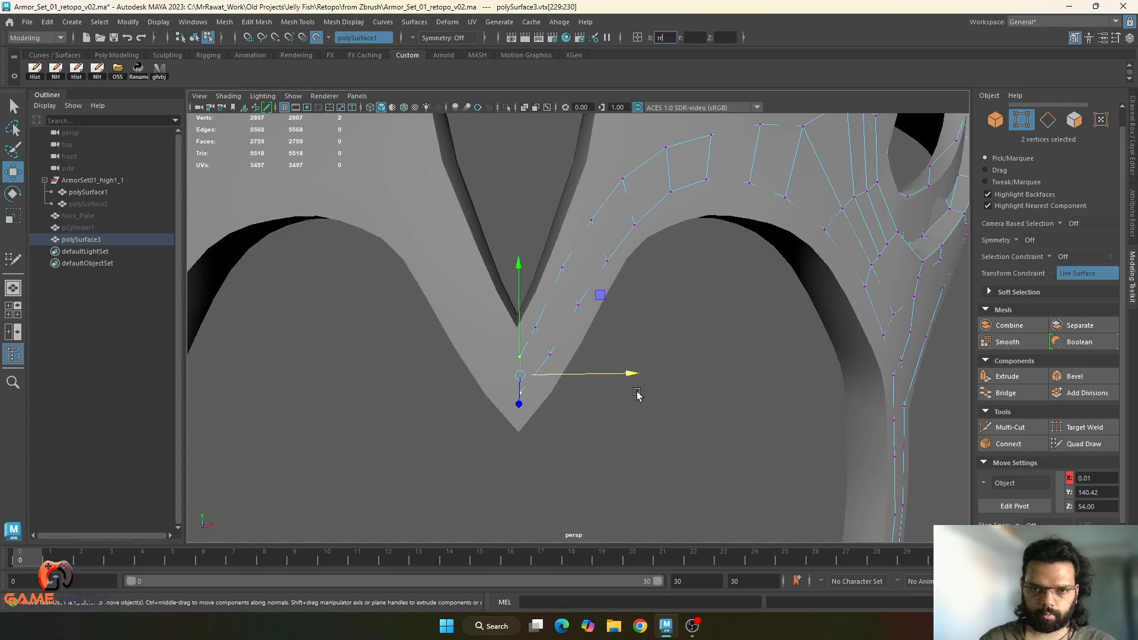
pyautogui.scroll(1, 634, 409)
pyautogui.press('r')
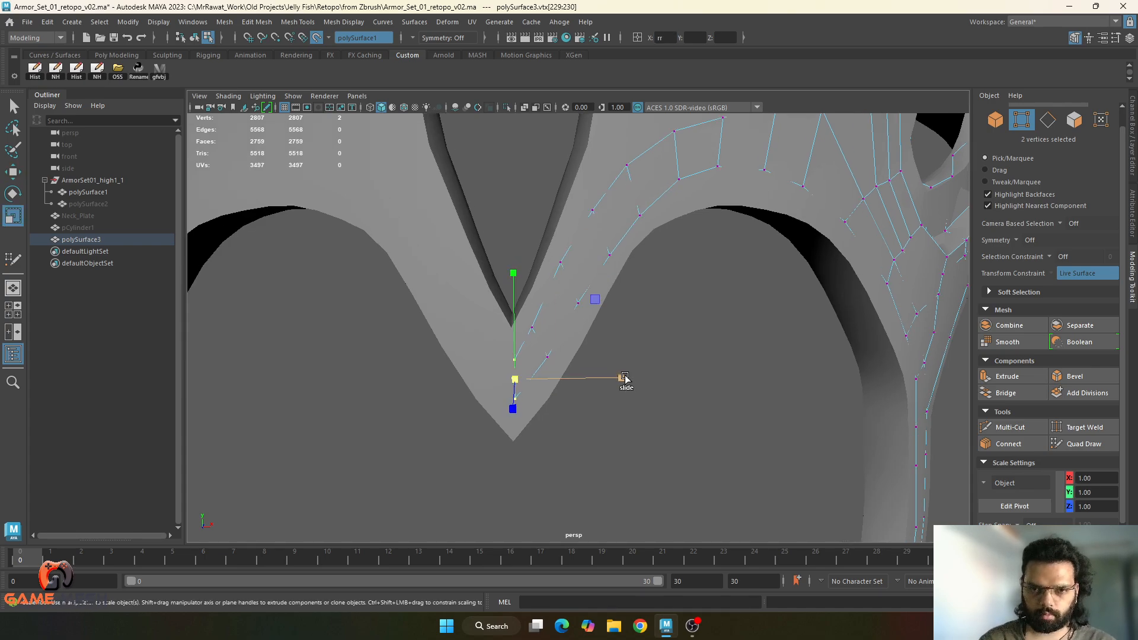
pyautogui.moveTo(622, 378); pyautogui.dragTo(254, 358)
pyautogui.keyDown('alt'); pyautogui.moveTo(565, 327); pyautogui.dragTo(552, 370, button='middle'); pyautogui.keyUp('alt')
pyautogui.press('F8')
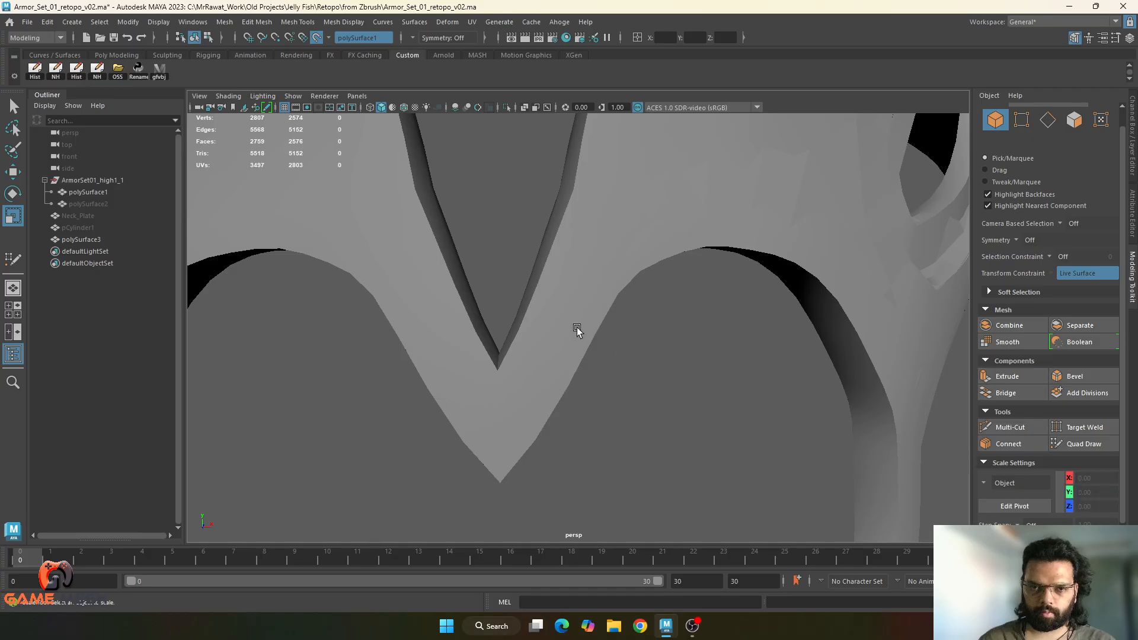
# - Resume Quad Draw on the retopo mesh, adjust the strip's end at the V-shaped tip, and relax the strip's upper vertices
pyautogui.hotkey('ctrl', 'shift', 'q')
pyautogui.keyDown('alt'); pyautogui.moveTo(632, 336); pyautogui.dragTo(562, 342); pyautogui.keyUp('alt')
pyautogui.moveTo(416, 414); pyautogui.dragTo(419, 431)
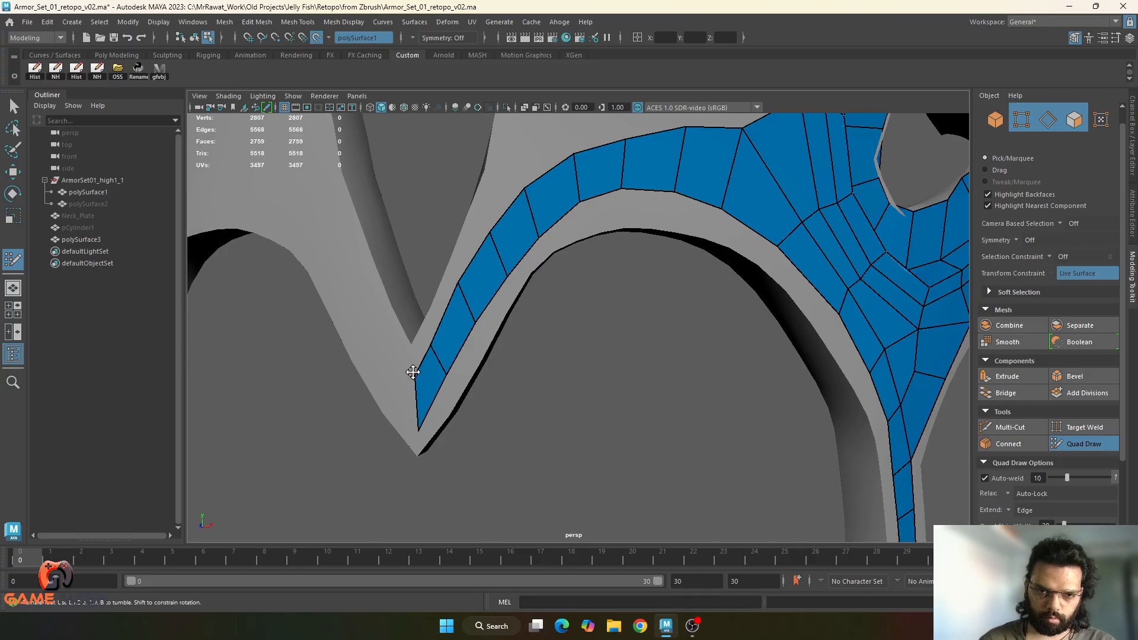
pyautogui.keyDown('ctrl'); pyautogui.click(438, 354); pyautogui.keyUp('ctrl')
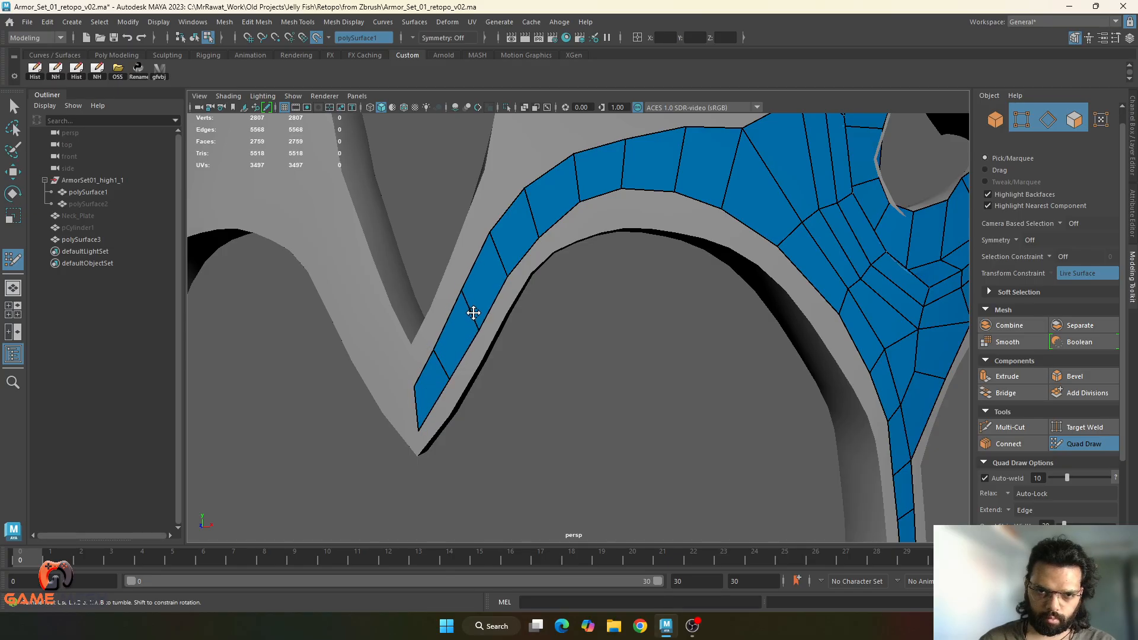
pyautogui.keyDown('shift'); pyautogui.moveTo(461, 295); pyautogui.dragTo(468, 280); pyautogui.keyUp('shift')
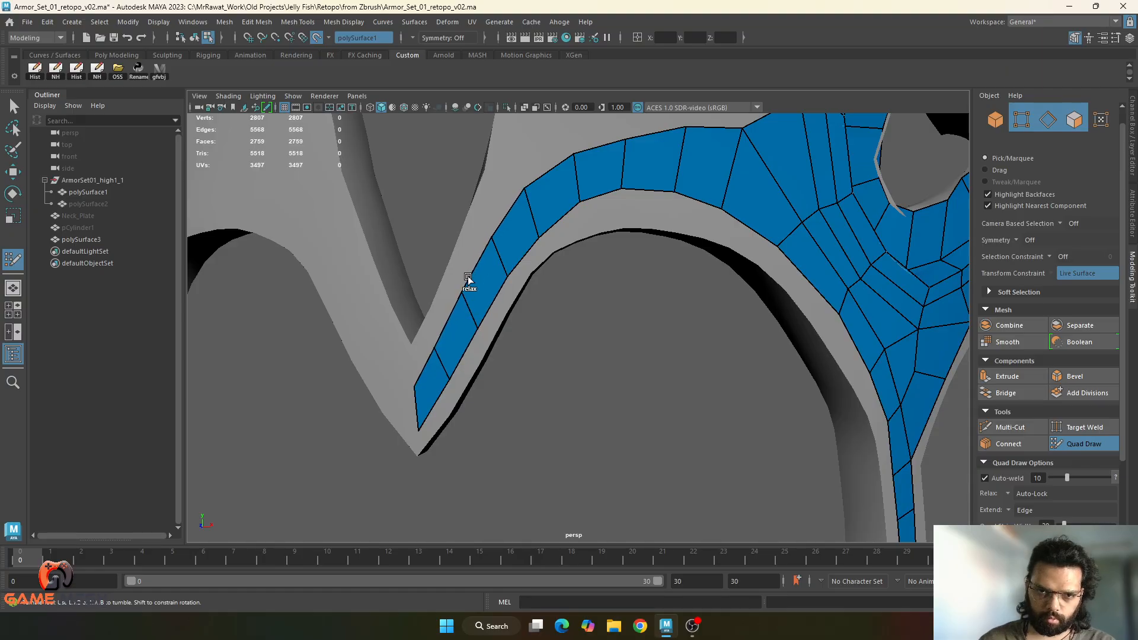
pyautogui.keyDown('shift'); pyautogui.moveTo(528, 178); pyautogui.dragTo(510, 209); pyautogui.keyUp('shift')
pyautogui.keyDown('alt'); pyautogui.moveTo(571, 247); pyautogui.dragTo(563, 233, button='right'); pyautogui.keyUp('alt')
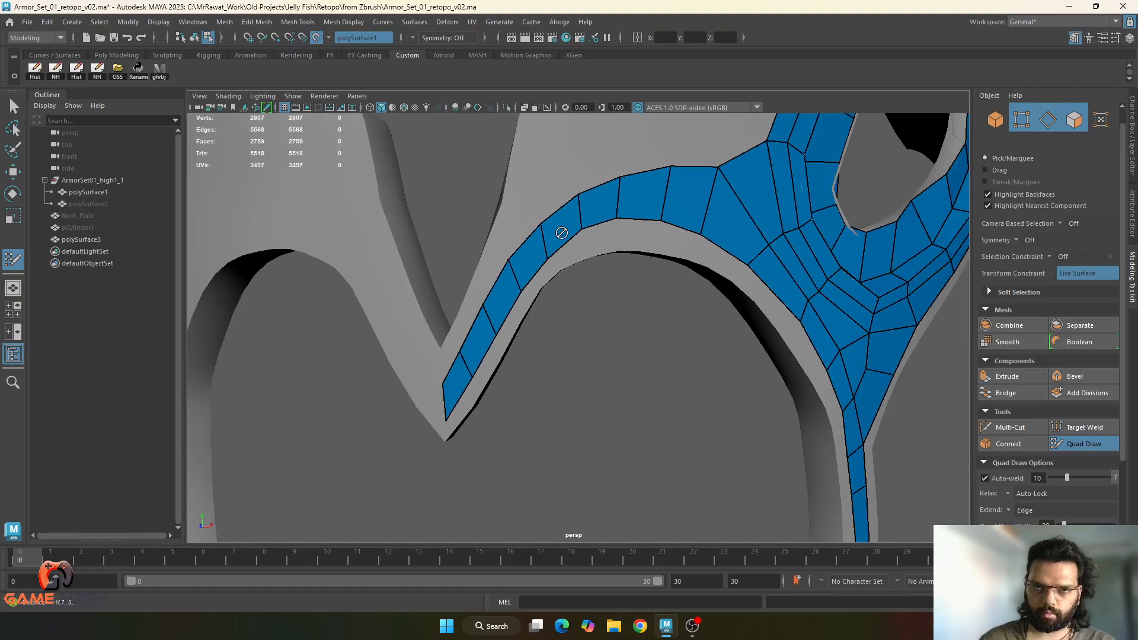
pyautogui.keyDown('alt'); pyautogui.moveTo(562, 233); pyautogui.dragTo(512, 345, button='middle'); pyautogui.keyUp('alt')
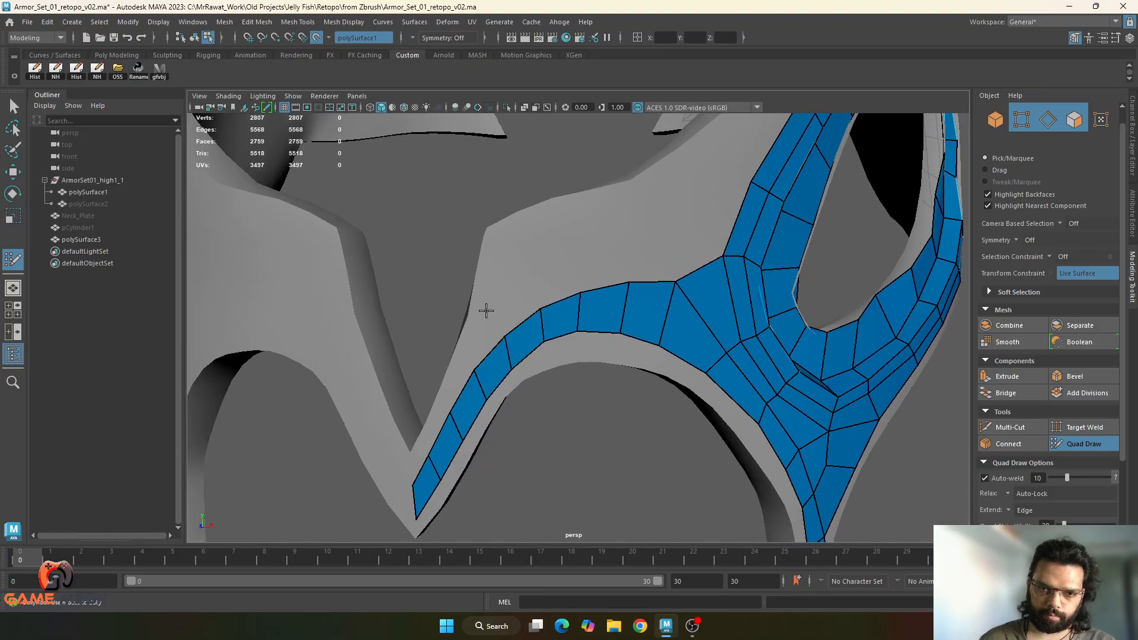
# - Build a strip of four quads from the arch up the V's side and around the corner along the upper edge
pyautogui.keyDown('shift'); pyautogui.click(487, 335); pyautogui.keyUp('shift')
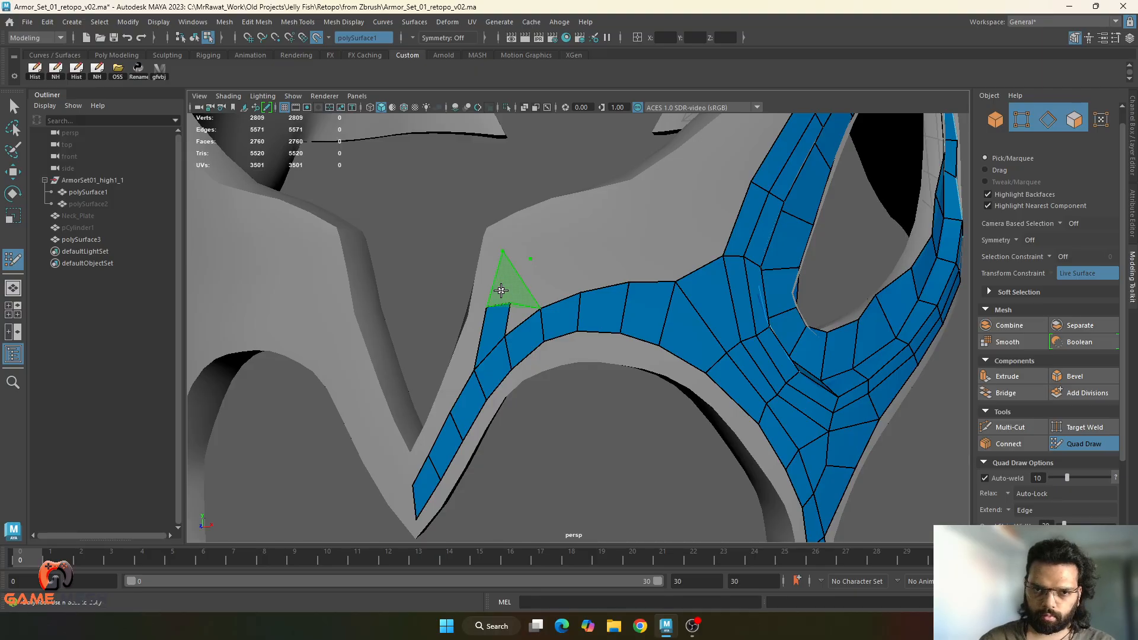
pyautogui.keyDown('shift'); pyautogui.click(512, 263); pyautogui.keyUp('shift')
pyautogui.moveTo(510, 261)
pyautogui.keyDown('alt'); pyautogui.mouseDown(button='middle')
pyautogui.moveTo(533, 305)
pyautogui.moveTo(525, 300)
pyautogui.mouseUp(button='middle'); pyautogui.keyUp('alt')
pyautogui.keyDown('shift'); pyautogui.click(499, 287); pyautogui.keyUp('shift')
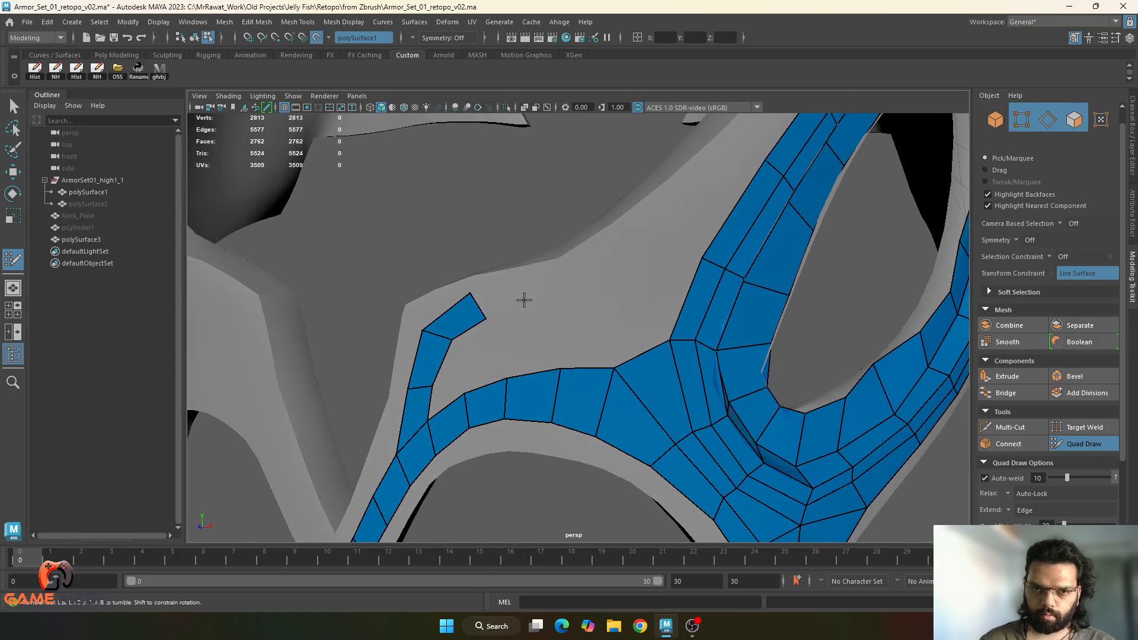
pyautogui.keyDown('shift'); pyautogui.click(508, 300); pyautogui.keyUp('shift')
pyautogui.keyDown('alt'); pyautogui.moveTo(509, 300); pyautogui.dragTo(508, 324); pyautogui.keyUp('alt')
pyautogui.keyDown('alt'); pyautogui.moveTo(507, 324); pyautogui.dragTo(527, 340, button='middle'); pyautogui.keyUp('alt')
pyautogui.keyDown('alt'); pyautogui.moveTo(526, 339); pyautogui.dragTo(496, 368); pyautogui.keyUp('alt')
# - Fill the gap between the upper-edge strip and the arch strip with a grid of quads working toward the oval rim
pyautogui.click(444, 417)
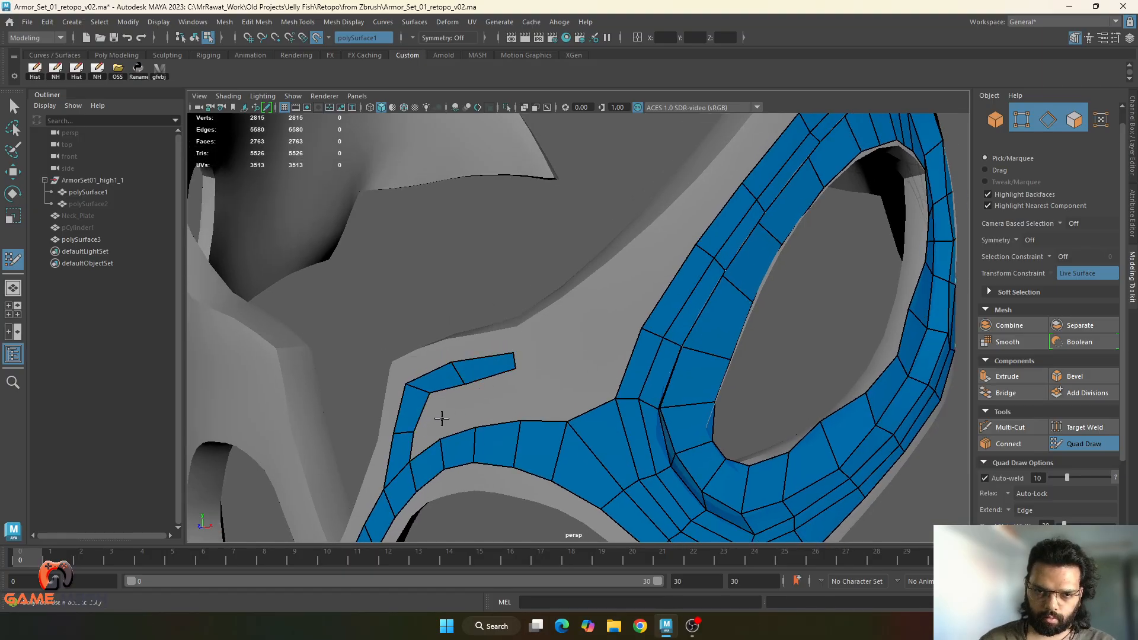
pyautogui.keyDown('shift'); pyautogui.click(446, 415); pyautogui.keyUp('shift')
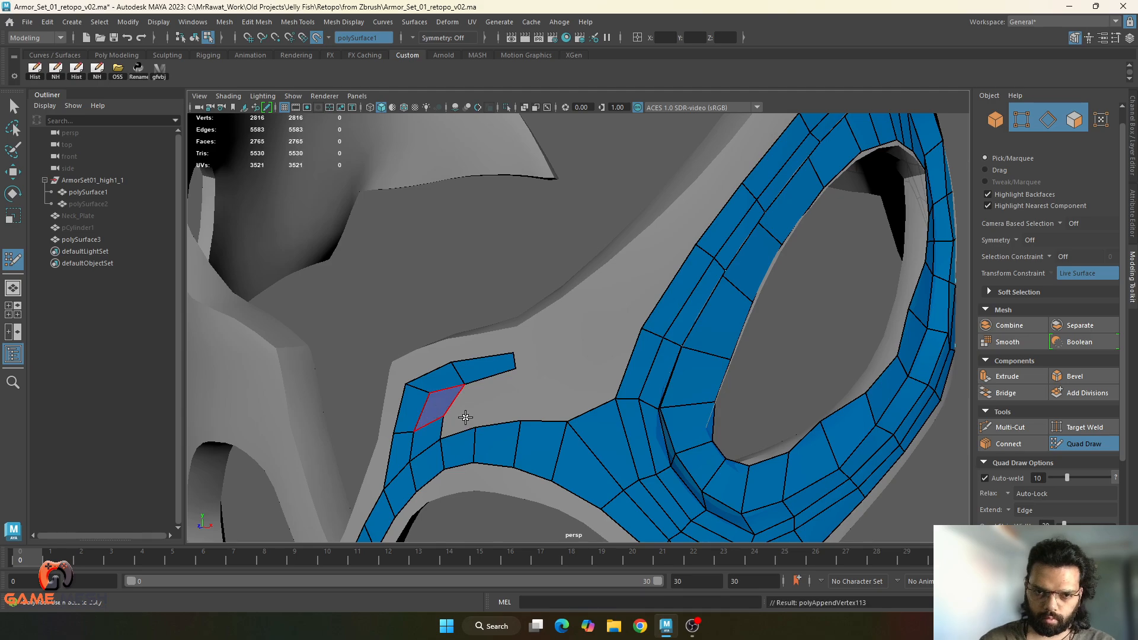
pyautogui.keyDown('shift'); pyautogui.click(466, 413); pyautogui.keyUp('shift')
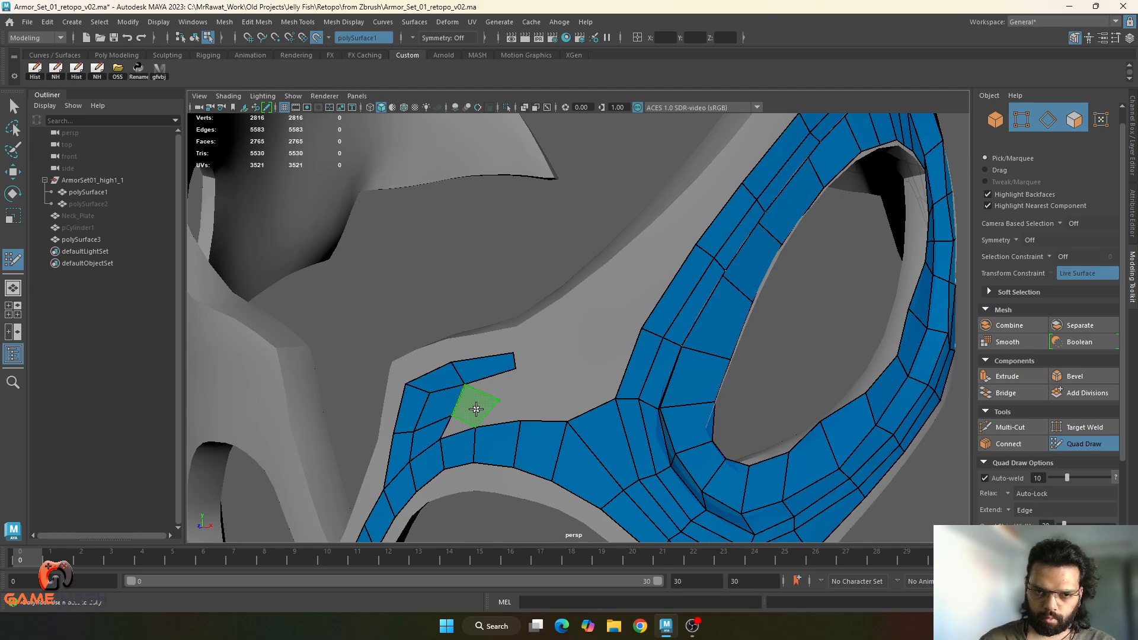
pyautogui.scroll(2, 487, 440)
pyautogui.keyDown('alt'); pyautogui.moveTo(484, 458); pyautogui.dragTo(486, 436); pyautogui.keyUp('alt')
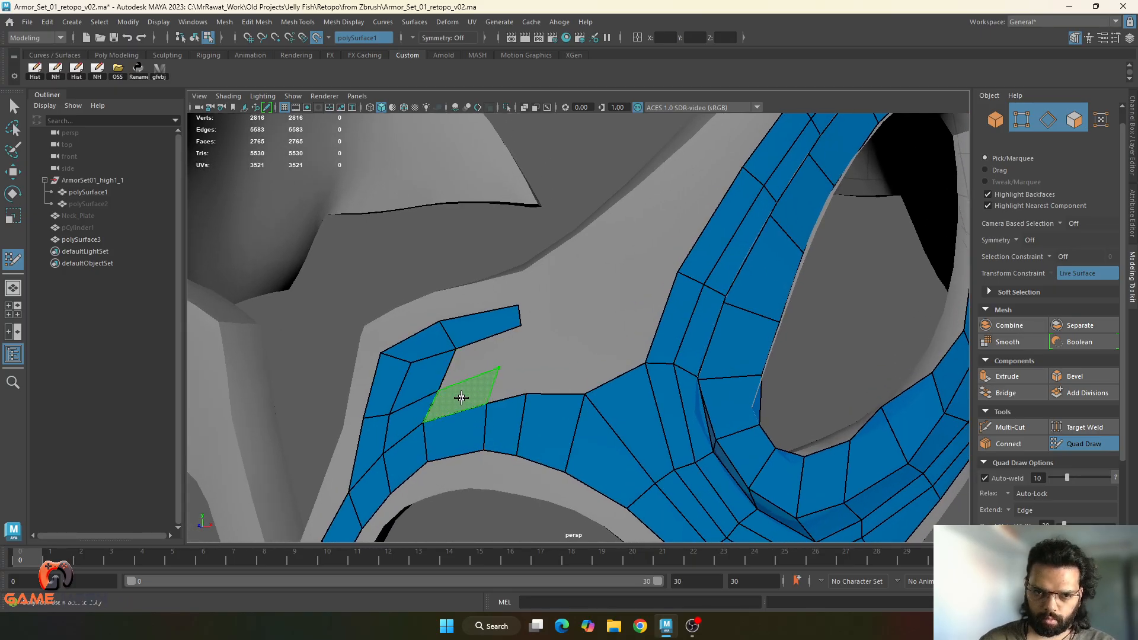
pyautogui.keyDown('shift'); pyautogui.click(462, 398); pyautogui.keyUp('shift')
pyautogui.keyDown('shift'); pyautogui.click(478, 358); pyautogui.keyUp('shift')
pyautogui.moveTo(478, 358)
pyautogui.keyDown('alt'); pyautogui.mouseDown()
pyautogui.moveTo(495, 310)
pyautogui.moveTo(472, 319)
pyautogui.moveTo(502, 366)
pyautogui.mouseUp(); pyautogui.keyUp('alt')
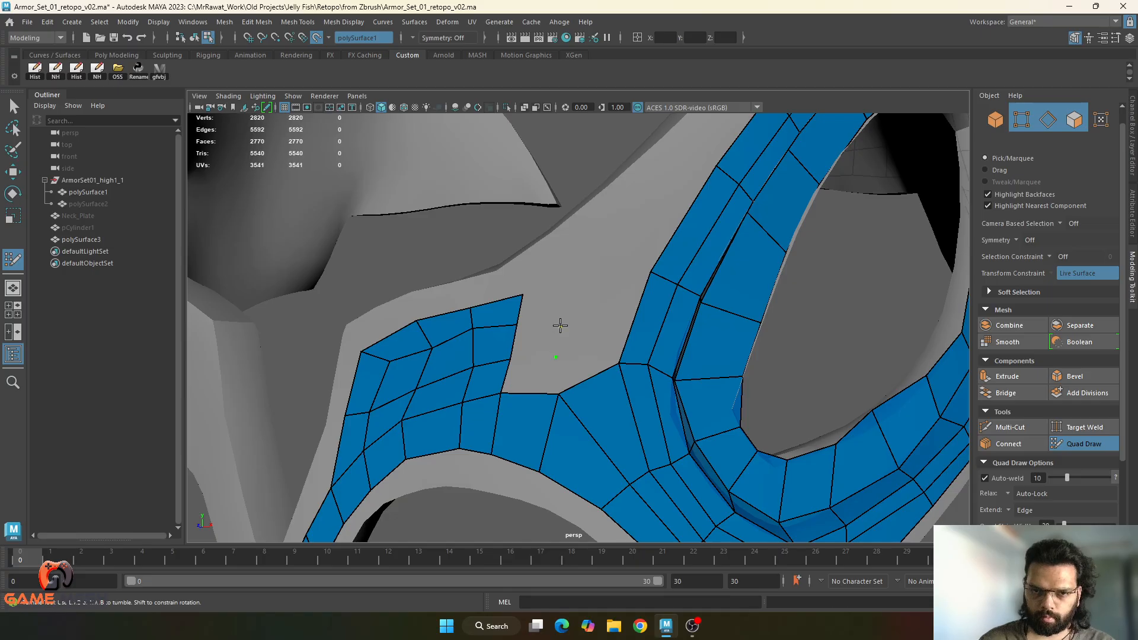
pyautogui.keyDown('shift'); pyautogui.click(543, 311); pyautogui.keyUp('shift')
pyautogui.keyDown('alt'); pyautogui.moveTo(544, 376); pyautogui.dragTo(551, 352); pyautogui.keyUp('alt')
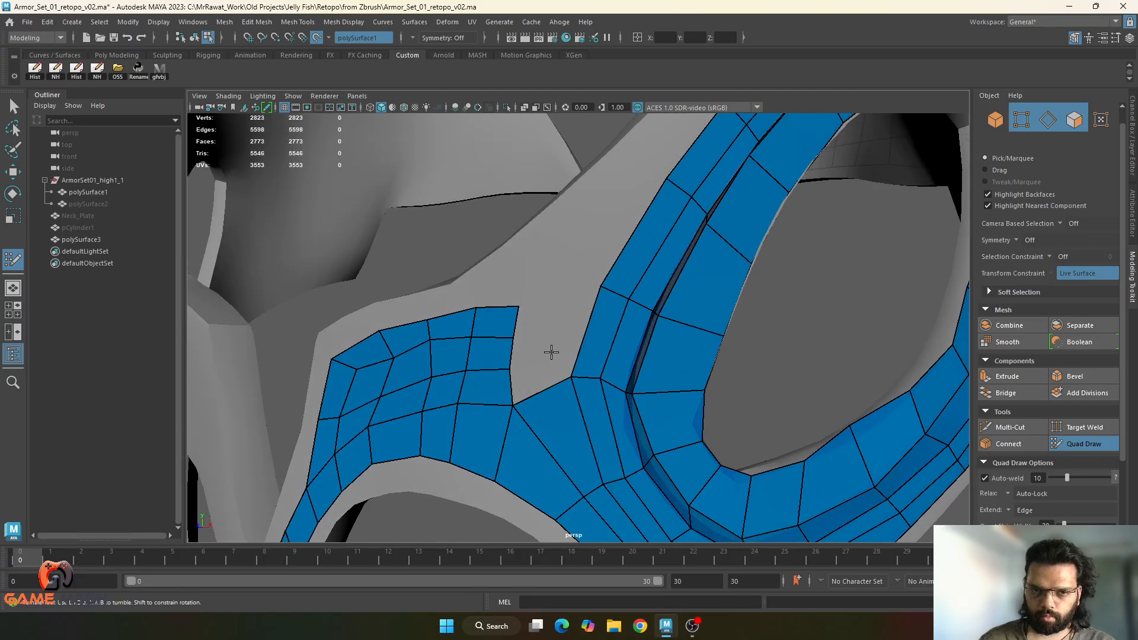
# - Insert two edge loops across the band beside the oval opening and bridge the lower gap to the grid with a quad
pyautogui.keyDown('ctrl'); pyautogui.click(614, 338); pyautogui.keyUp('ctrl')
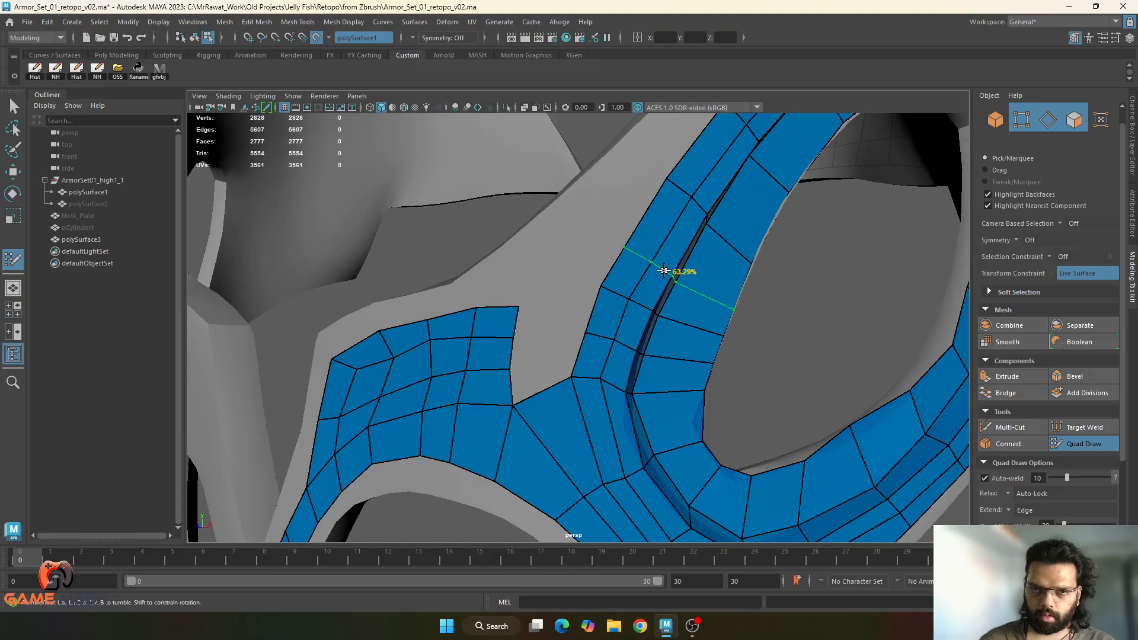
pyautogui.keyDown('ctrl'); pyautogui.click(674, 261); pyautogui.keyUp('ctrl')
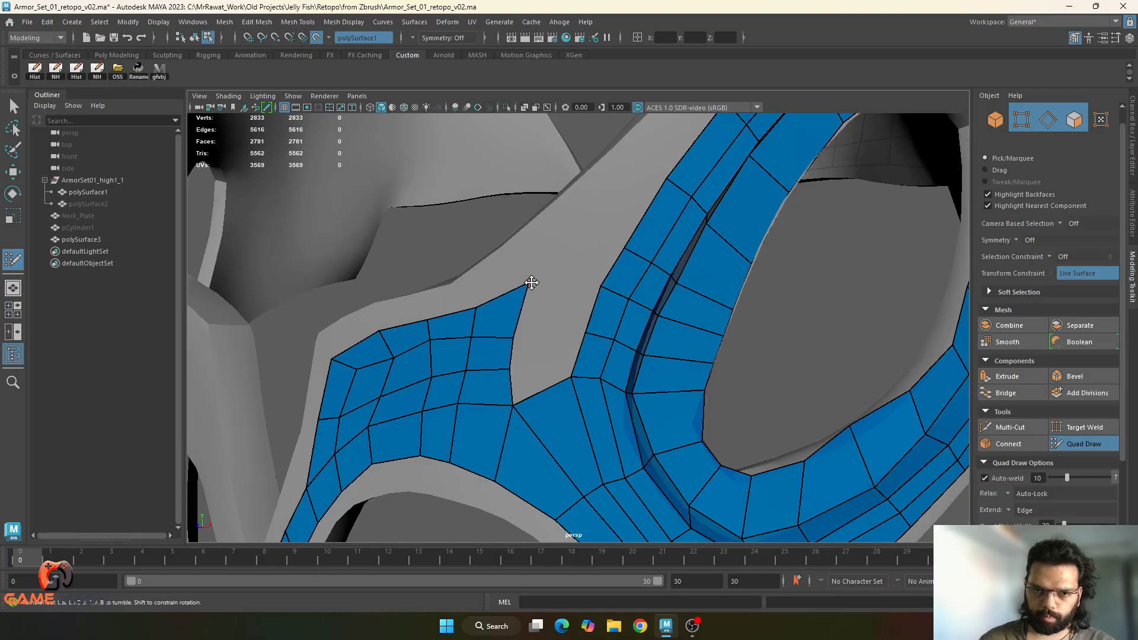
pyautogui.keyDown('shift'); pyautogui.click(556, 373); pyautogui.keyUp('shift')
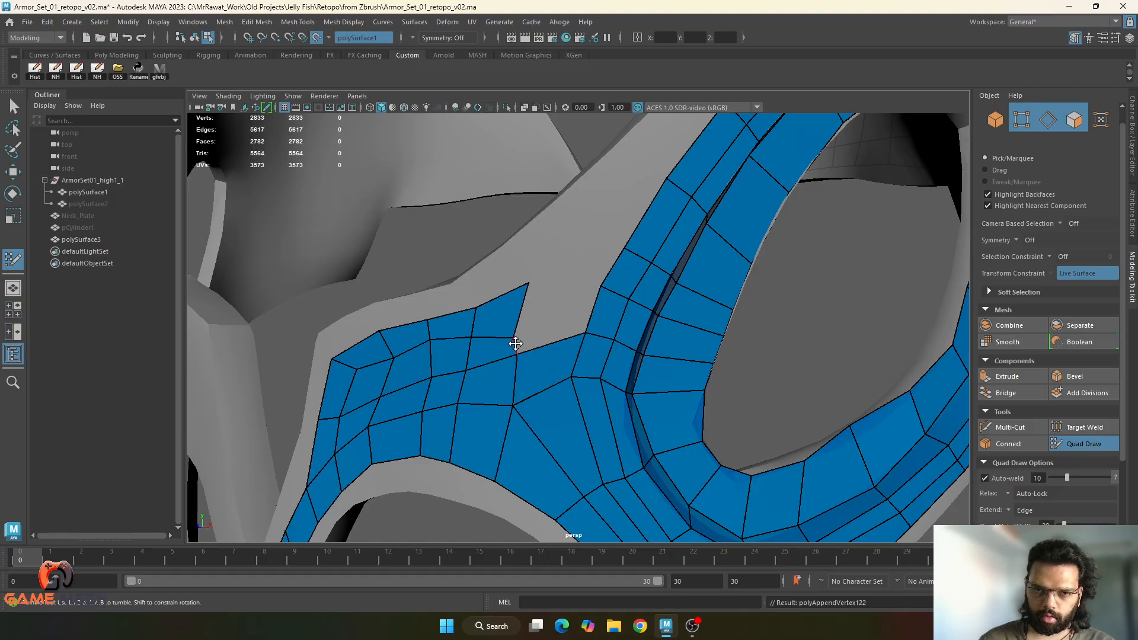
pyautogui.moveTo(515, 344); pyautogui.dragTo(515, 339)
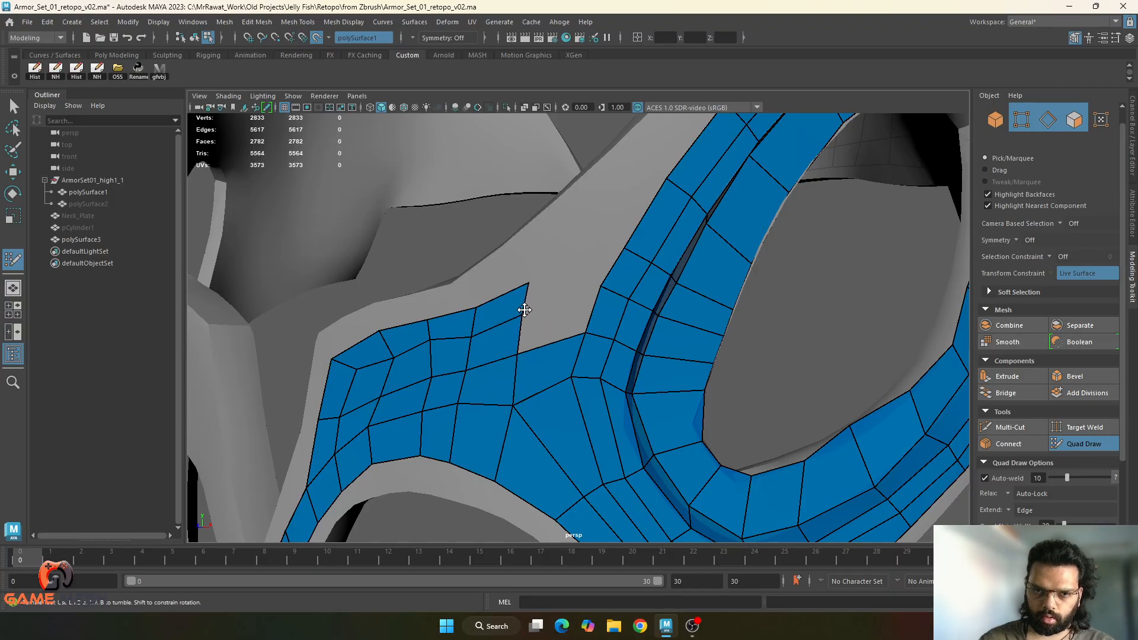
# - Fill the remaining gap between the upper-edge grid and the band beside the oval opening with two quads
pyautogui.keyDown('shift'); pyautogui.click(554, 323); pyautogui.keyUp('shift')
pyautogui.hotkey('ctrl', 'z')
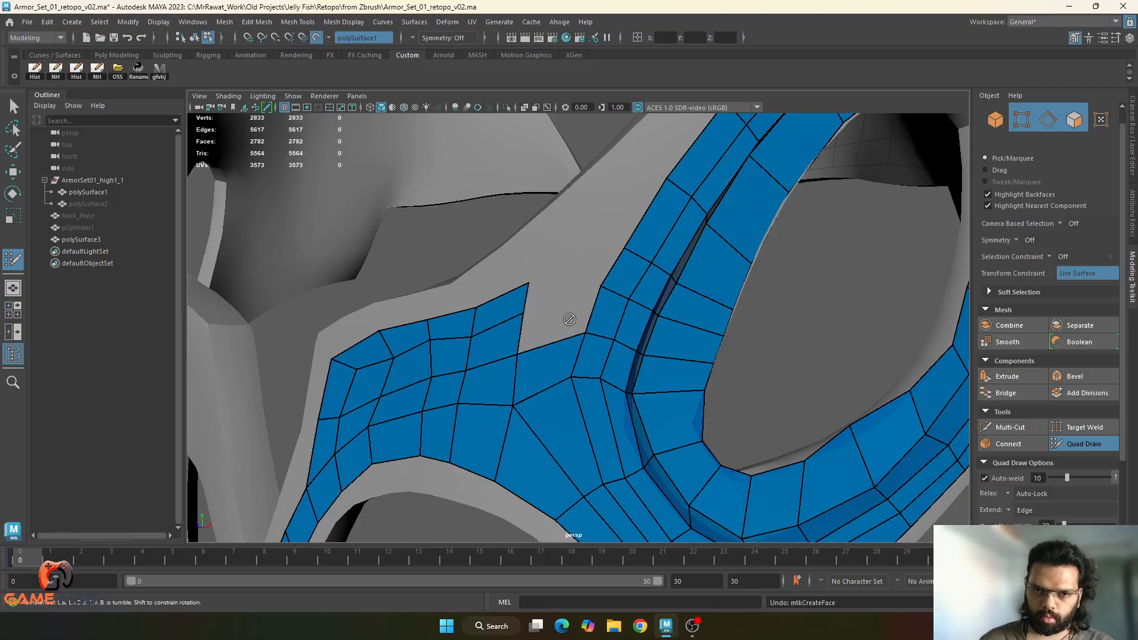
pyautogui.keyDown('shift'); pyautogui.click(570, 328); pyautogui.keyUp('shift')
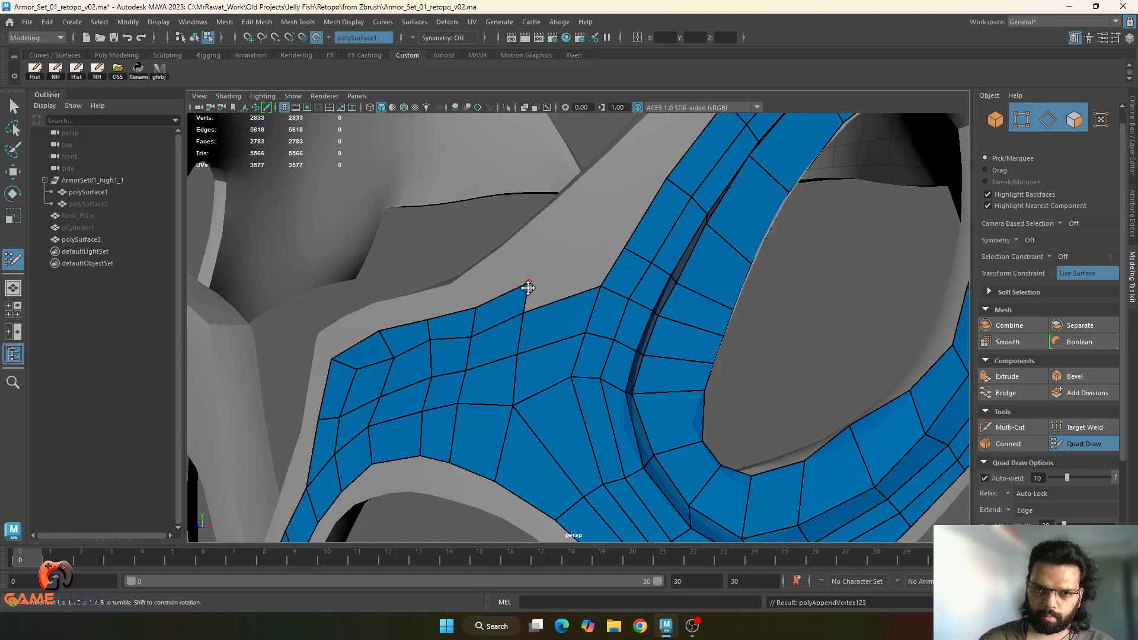
pyautogui.keyDown('shift'); pyautogui.click(572, 278); pyautogui.keyUp('shift')
pyautogui.moveTo(635, 344)
pyautogui.keyDown('alt'); pyautogui.mouseDown()
pyautogui.moveTo(520, 319)
pyautogui.moveTo(544, 262)
pyautogui.moveTo(537, 366)
pyautogui.mouseUp(); pyautogui.keyUp('alt')
pyautogui.keyDown('alt'); pyautogui.moveTo(449, 422); pyautogui.dragTo(487, 369); pyautogui.keyUp('alt')
pyautogui.keyDown('alt'); pyautogui.moveTo(487, 369); pyautogui.dragTo(454, 371, button='middle'); pyautogui.keyUp('alt')
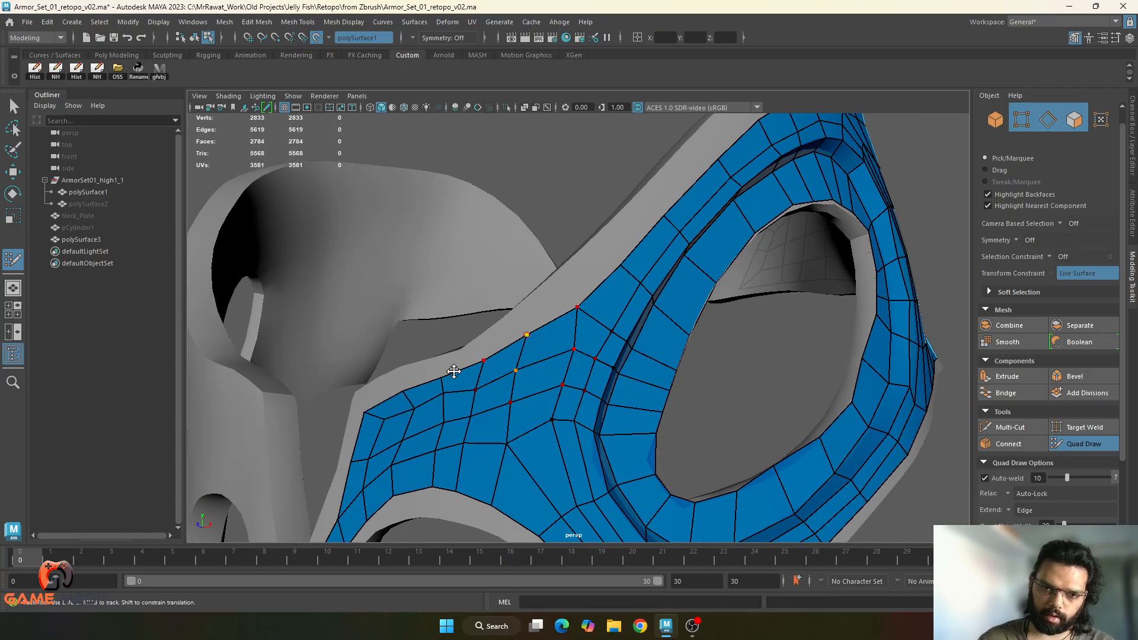
pyautogui.keyDown('alt'); pyautogui.moveTo(531, 361); pyautogui.dragTo(559, 302, button='middle'); pyautogui.keyUp('alt')
# - Undo the last vertex tweak and relax the quads below the oval opening, along its upper band and around its rim
pyautogui.keyDown('shift'); pyautogui.moveTo(526, 358); pyautogui.dragTo(590, 411); pyautogui.keyUp('shift')
pyautogui.hotkey('ctrl', 'z')
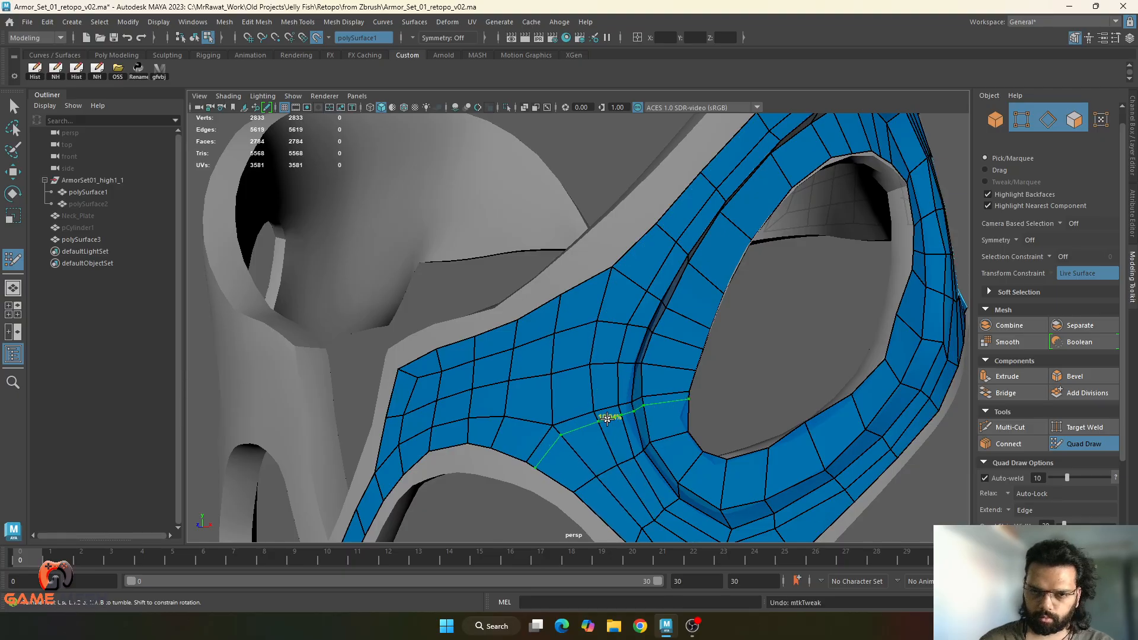
pyautogui.keyDown('alt'); pyautogui.moveTo(663, 402); pyautogui.dragTo(637, 417, button='middle'); pyautogui.keyUp('alt')
pyautogui.scroll(-1, 637, 417)
pyautogui.keyDown('alt'); pyautogui.moveTo(637, 417); pyautogui.dragTo(556, 366); pyautogui.keyUp('alt')
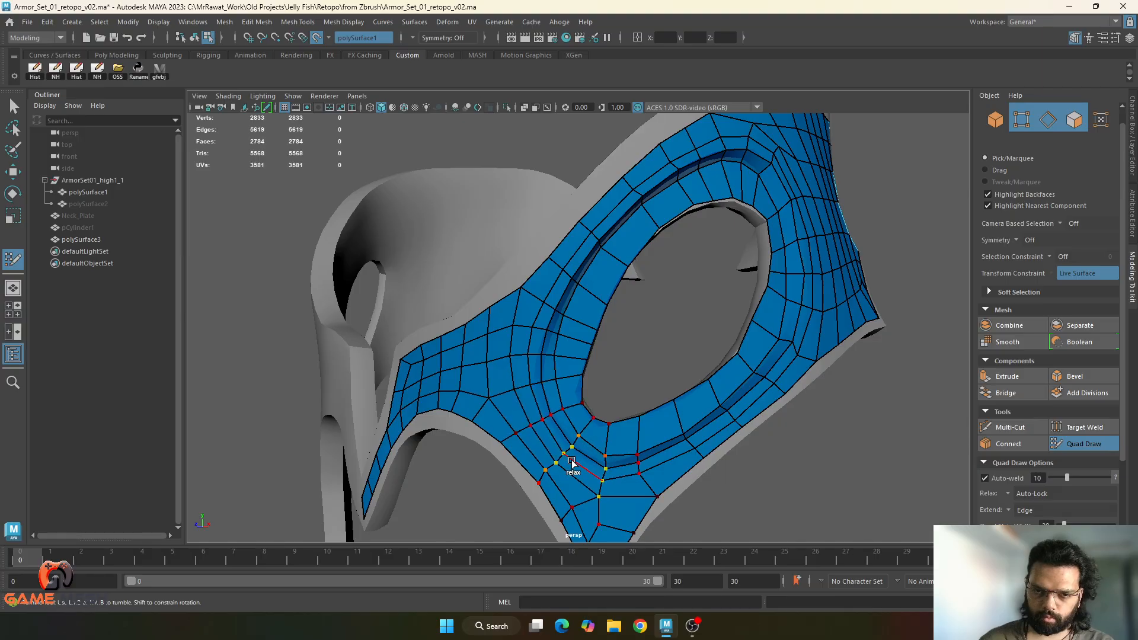
pyautogui.keyDown('alt'); pyautogui.moveTo(609, 475); pyautogui.dragTo(600, 472); pyautogui.keyUp('alt')
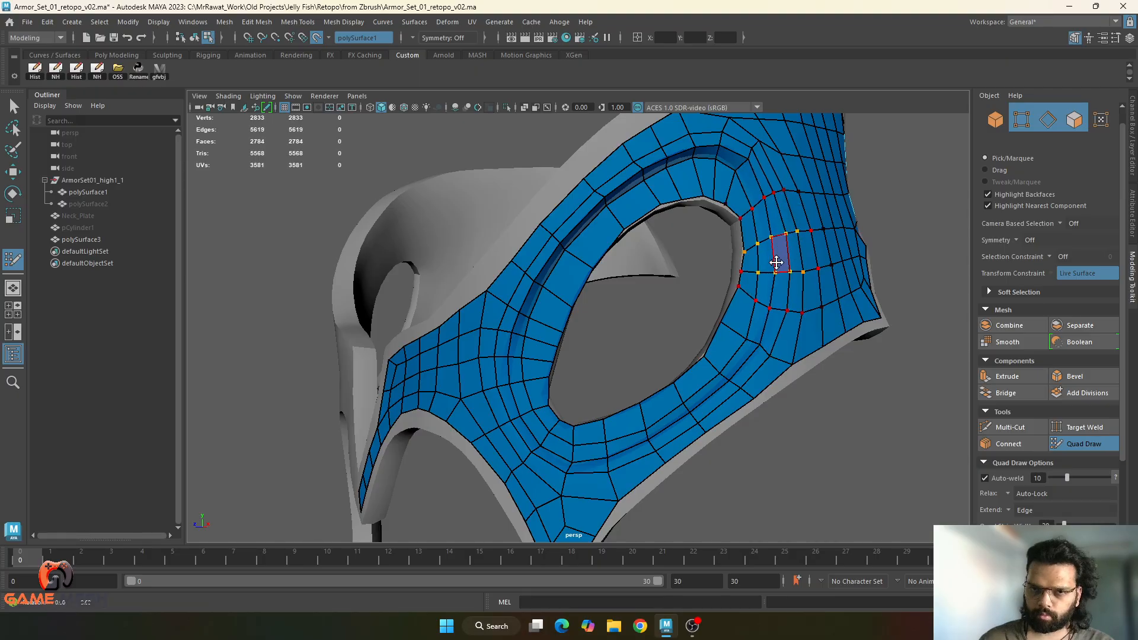
pyautogui.moveTo(775, 255)
pyautogui.keyDown('alt'); pyautogui.mouseDown()
pyautogui.moveTo(781, 230)
pyautogui.moveTo(725, 240)
pyautogui.mouseUp(); pyautogui.keyUp('alt')
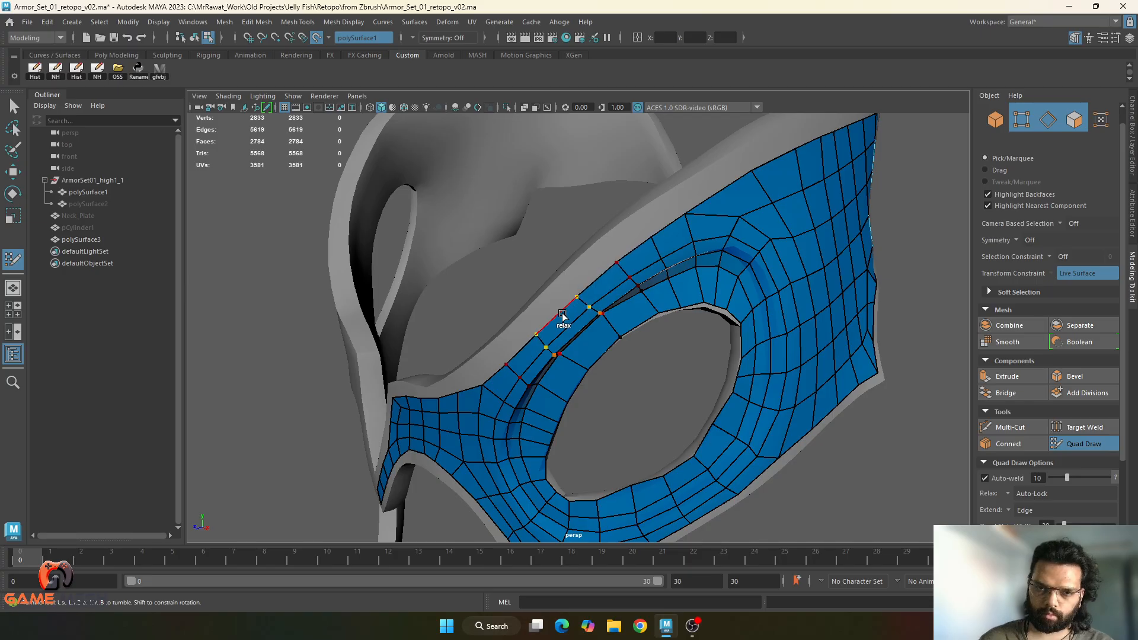
pyautogui.keyDown('alt'); pyautogui.moveTo(571, 321); pyautogui.dragTo(579, 295); pyautogui.keyUp('alt')
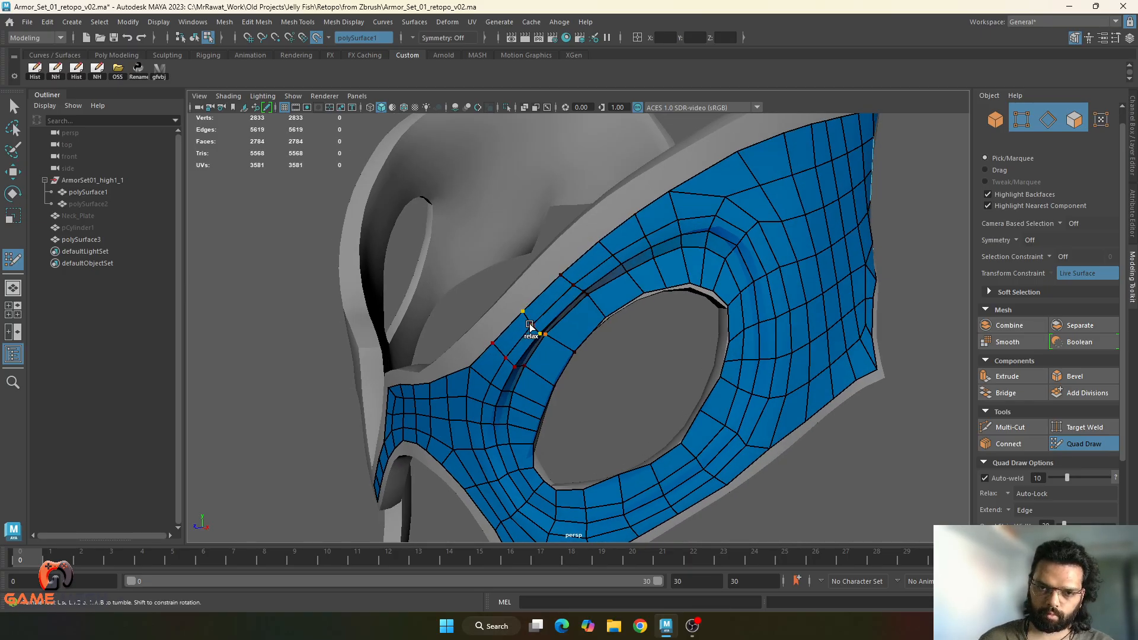
pyautogui.keyDown('alt'); pyautogui.moveTo(641, 295); pyautogui.dragTo(612, 309); pyautogui.keyUp('alt')
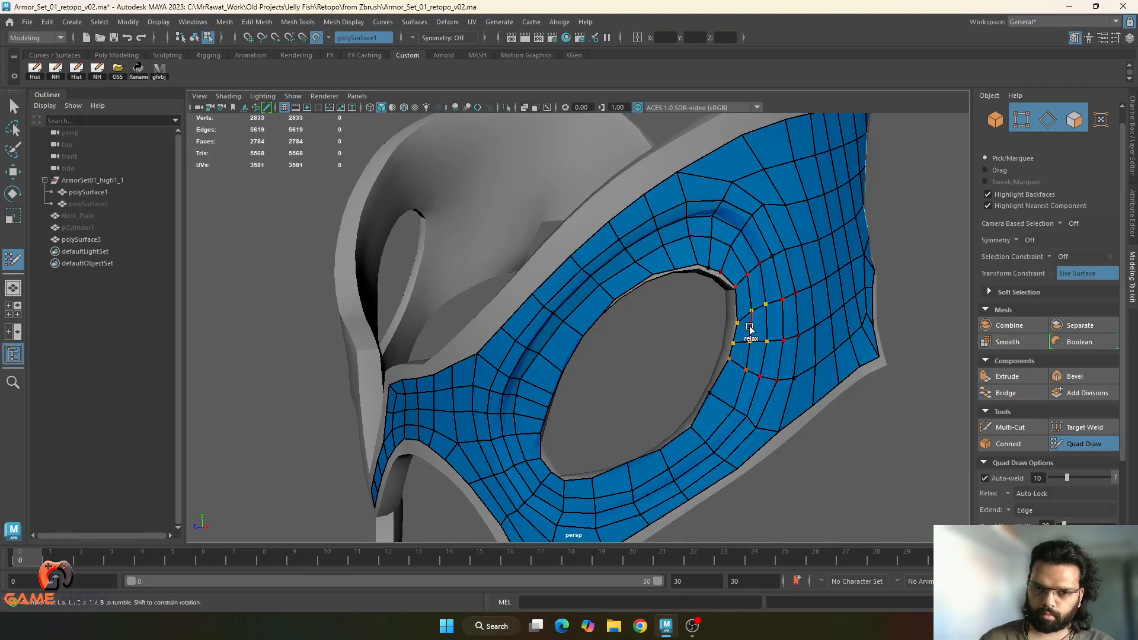
pyautogui.moveTo(750, 329)
pyautogui.keyDown('alt'); pyautogui.mouseDown()
pyautogui.moveTo(704, 439)
pyautogui.moveTo(683, 402)
pyautogui.mouseUp(); pyautogui.keyUp('alt')
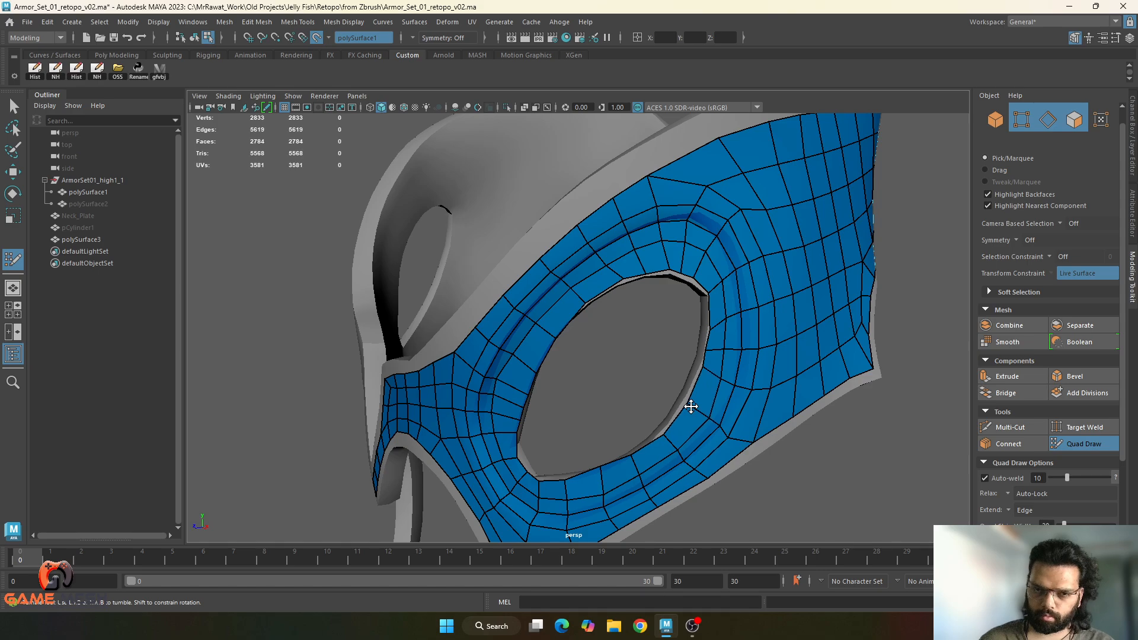
pyautogui.moveTo(686, 399)
pyautogui.keyDown('alt'); pyautogui.mouseDown()
pyautogui.moveTo(677, 359)
pyautogui.moveTo(699, 325)
pyautogui.moveTo(648, 338)
pyautogui.moveTo(581, 382)
pyautogui.moveTo(605, 323)
pyautogui.mouseUp(); pyautogui.keyUp('alt')
# - Isolate the retopo mesh and select its whole outer border edge loop
pyautogui.press('w')
pyautogui.click(595, 286)
pyautogui.hotkey('ctrl', '1')
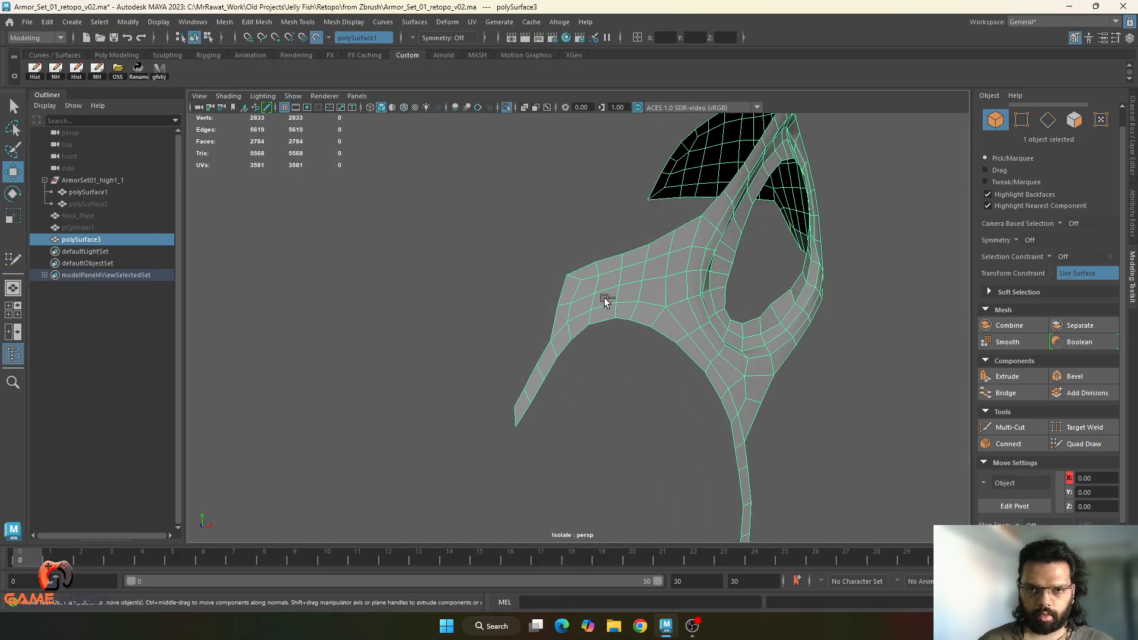
pyautogui.moveTo(584, 353); pyautogui.dragTo(584, 249, button='right')
pyautogui.doubleClick(577, 332)
pyautogui.scroll(-3, 717, 328)
pyautogui.keyDown('alt'); pyautogui.moveTo(721, 330); pyautogui.dragTo(618, 300); pyautogui.keyUp('alt')
# - Extrude the selected border edges slightly outward to add a row of faces around the mesh, and return to object selection
pyautogui.hotkey('ctrl', '1')
pyautogui.hotkey('ctrl', 'e')
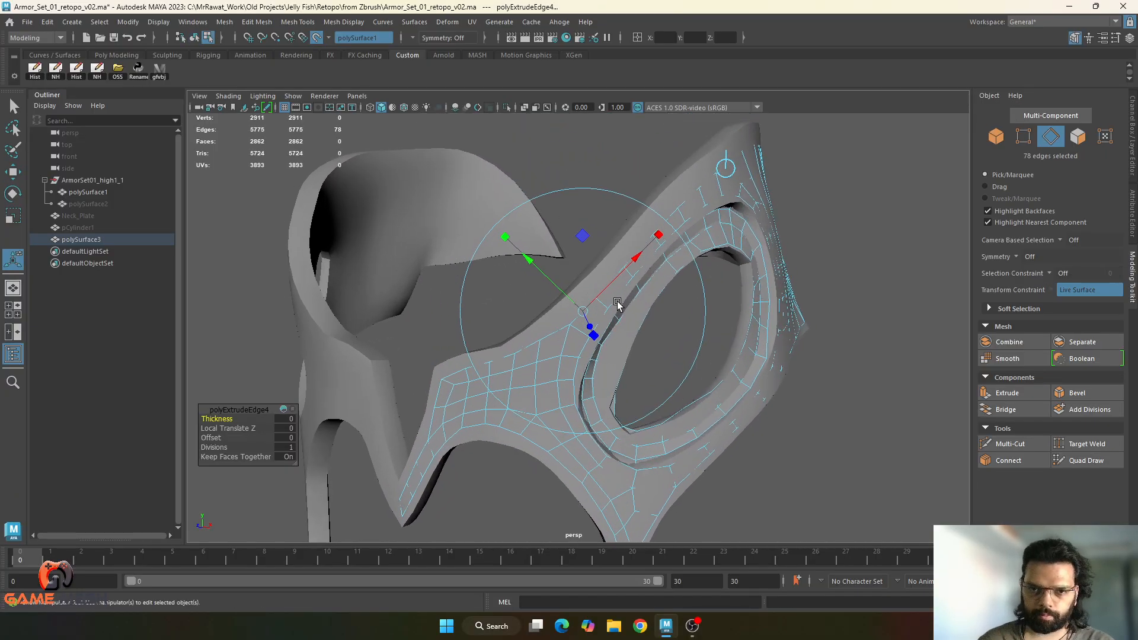
pyautogui.scroll(5, 611, 343)
pyautogui.moveTo(563, 384)
pyautogui.mouseDown()
pyautogui.moveTo(551, 362)
pyautogui.moveTo(538, 389)
pyautogui.moveTo(552, 389)
pyautogui.mouseUp()
pyautogui.scroll(-5, 558, 356)
pyautogui.moveTo(426, 437); pyautogui.dragTo(536, 329, button='right')
pyautogui.hotkey('ctrl', '1')
pyautogui.hotkey('ctrl', '1')
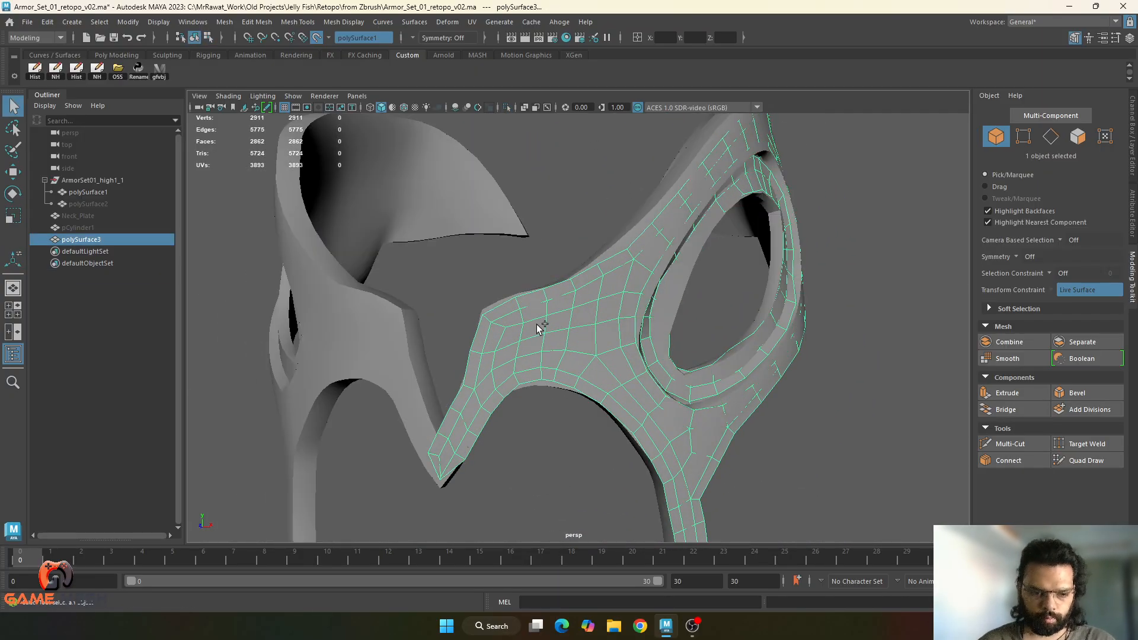
# - Resume Quad Draw on the retopo mesh at the V-shaped tip
pyautogui.hotkey('ctrl', 'shift', 'q')
pyautogui.moveTo(543, 409)
pyautogui.keyDown('alt'); pyautogui.mouseDown(button='middle')
pyautogui.moveTo(655, 269)
pyautogui.moveTo(637, 306)
pyautogui.mouseUp(button='middle'); pyautogui.keyUp('alt')
pyautogui.keyDown('alt'); pyautogui.moveTo(637, 306); pyautogui.dragTo(687, 382, button='right'); pyautogui.keyUp('alt')
pyautogui.keyDown('alt'); pyautogui.moveTo(574, 305); pyautogui.dragTo(628, 377, button='right'); pyautogui.keyUp('alt')
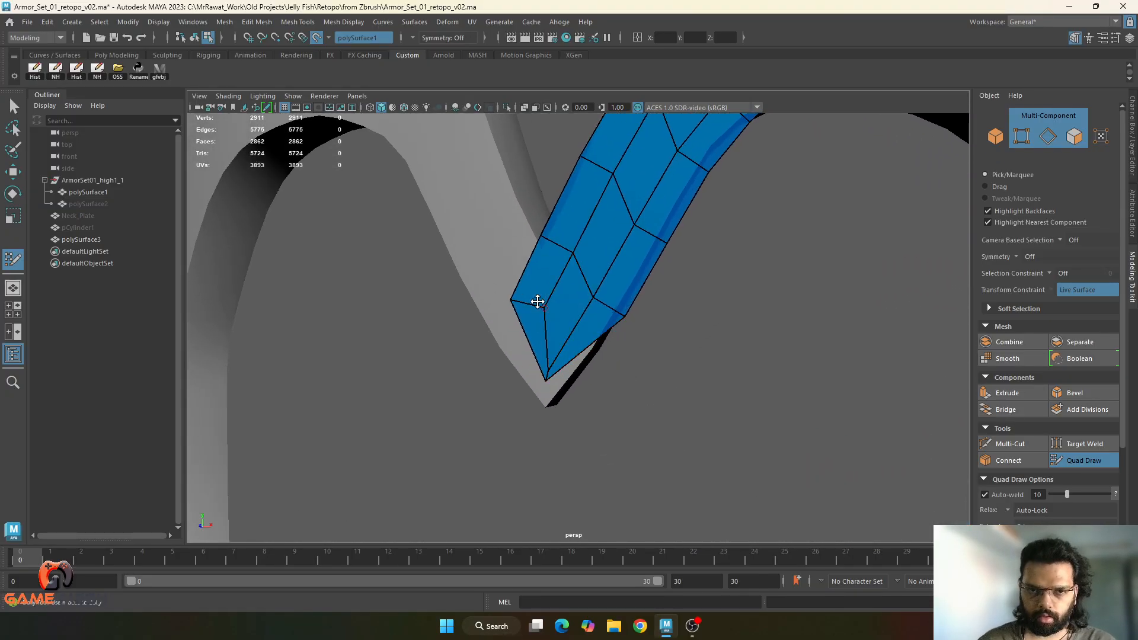
pyautogui.hotkey('ctrl', 'z')
pyautogui.hotkey('ctrl', 'z')
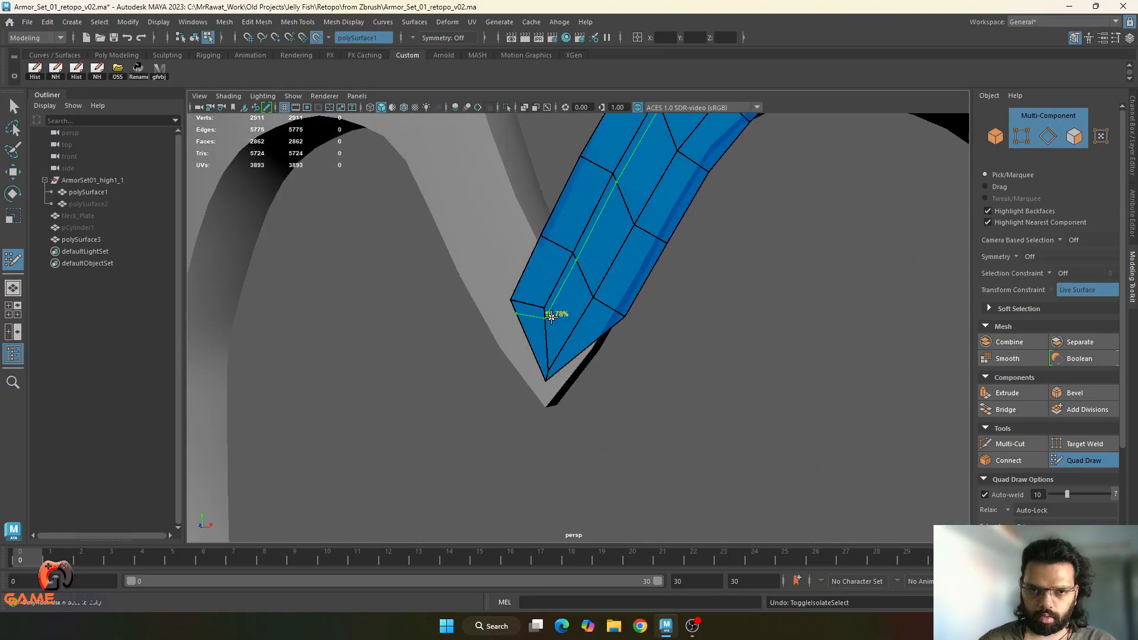
pyautogui.hotkey('ctrl', 'z')
pyautogui.hotkey('ctrl', 'z')
pyautogui.hotkey('shift', 'z')
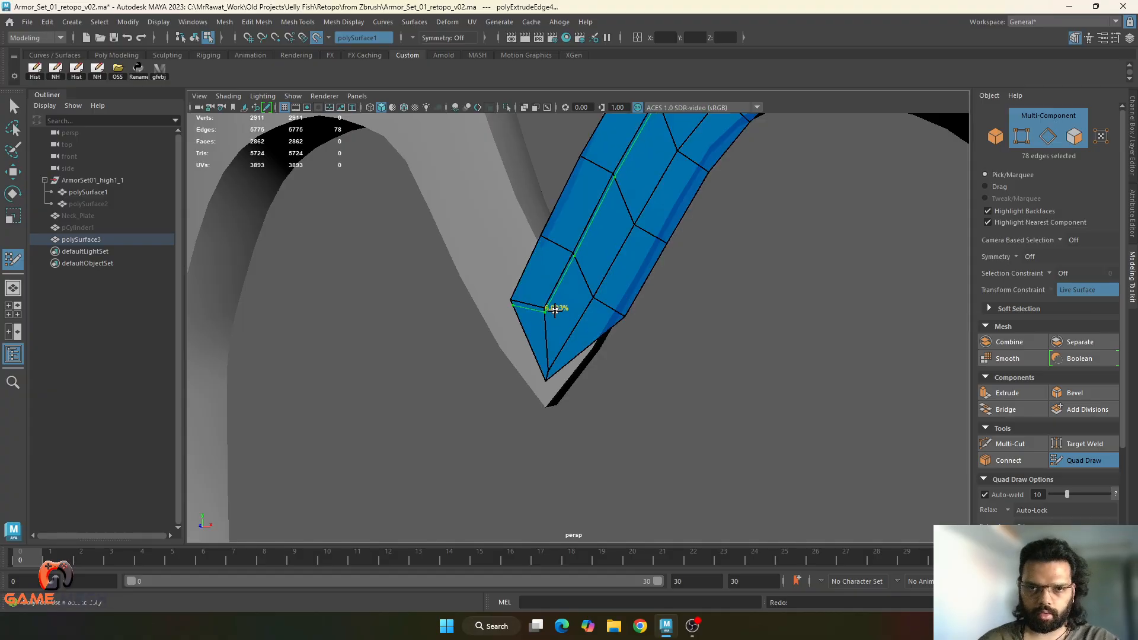
pyautogui.hotkey('shift', 'z')
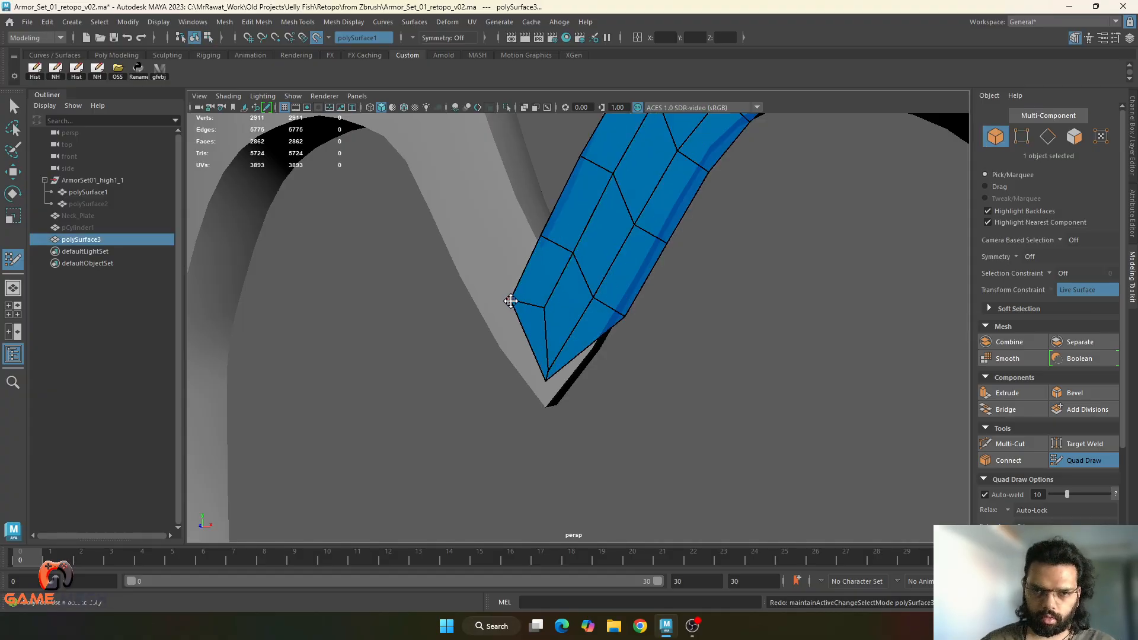
# - Move the strip's end vertices to the V's inner corner and its lowest point so the end follows the centre line
pyautogui.moveTo(511, 301)
pyautogui.mouseDown()
pyautogui.moveTo(545, 268)
pyautogui.moveTo(532, 267)
pyautogui.moveTo(557, 227)
pyautogui.mouseUp()
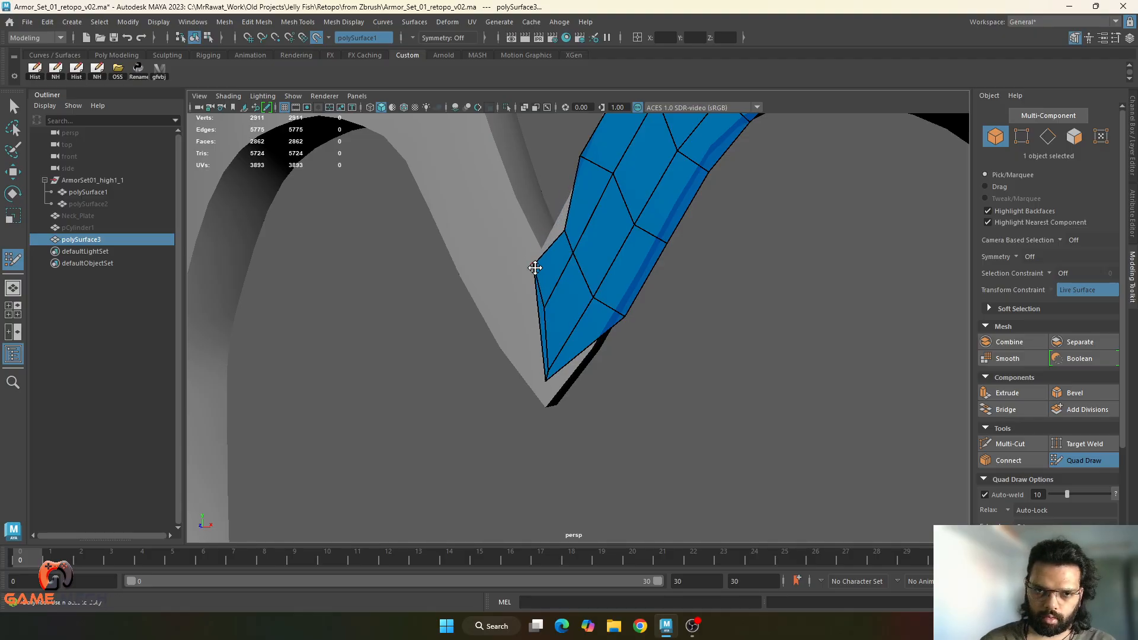
pyautogui.moveTo(536, 268); pyautogui.dragTo(542, 250)
pyautogui.moveTo(545, 378); pyautogui.dragTo(544, 408)
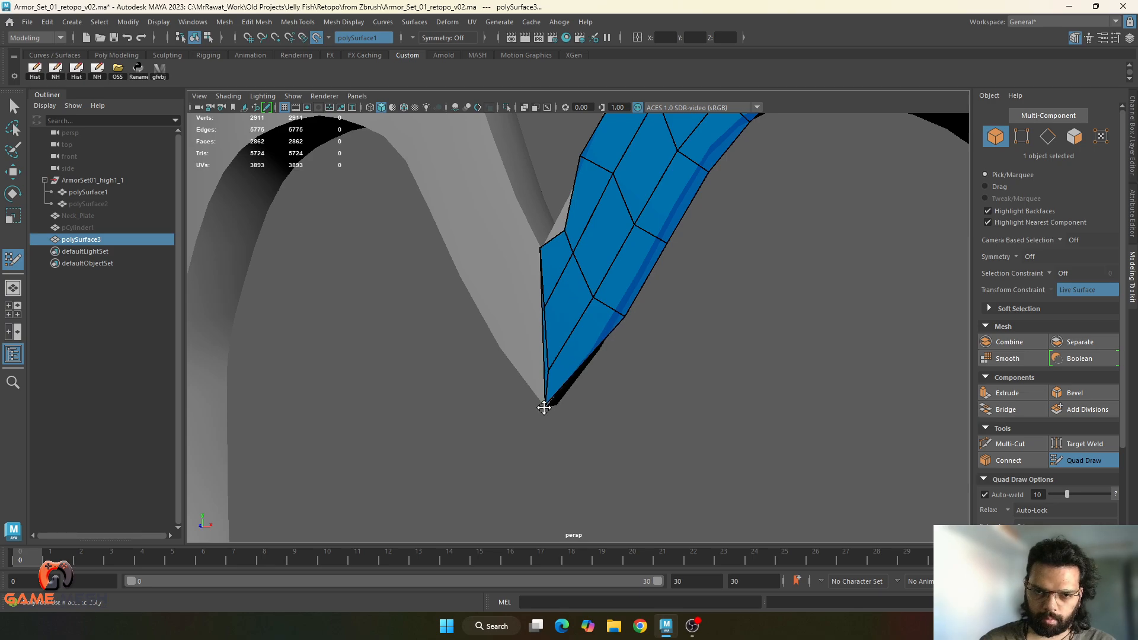
pyautogui.keyDown('alt'); pyautogui.moveTo(544, 410); pyautogui.dragTo(554, 424, button='middle'); pyautogui.keyUp('alt')
pyautogui.keyDown('alt'); pyautogui.moveTo(553, 424); pyautogui.dragTo(606, 428, button='right'); pyautogui.keyUp('alt')
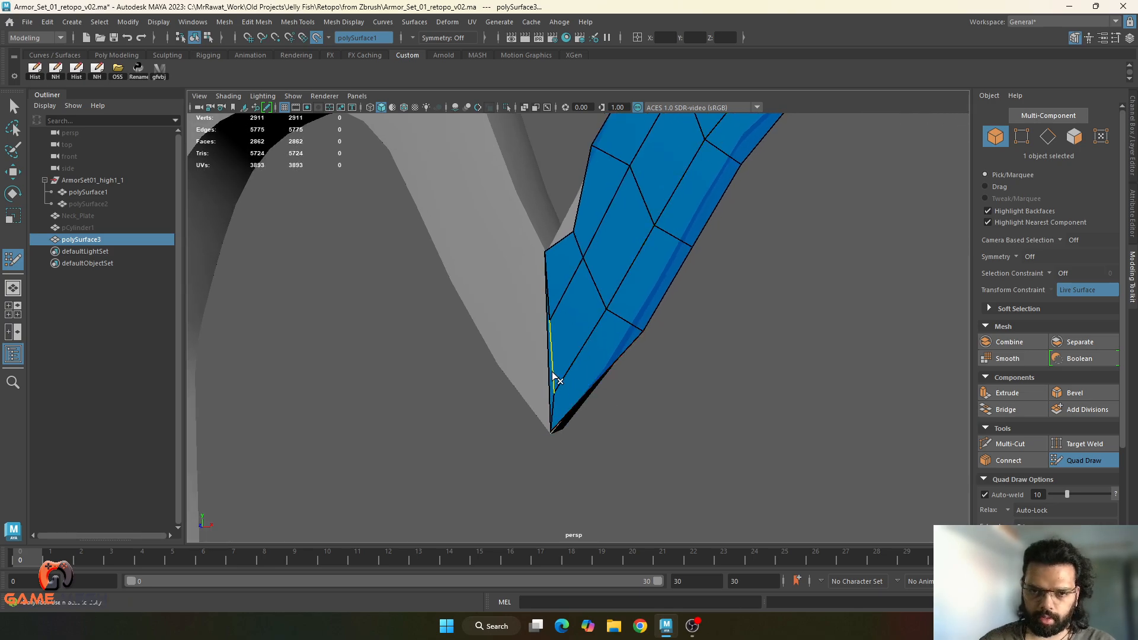
pyautogui.scroll(5, 552, 380)
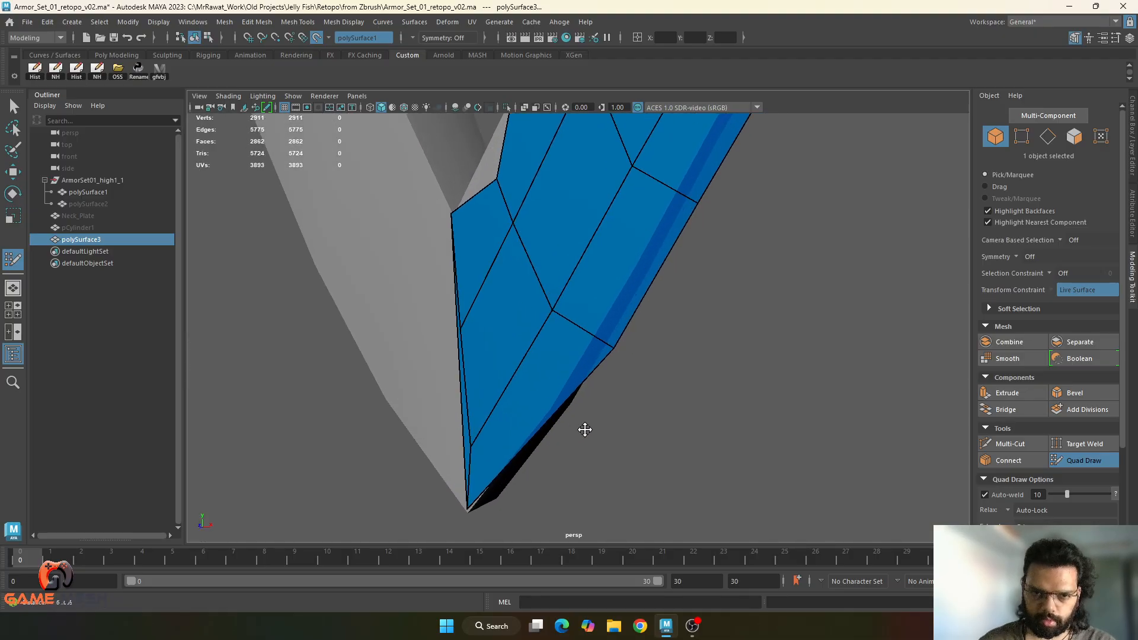
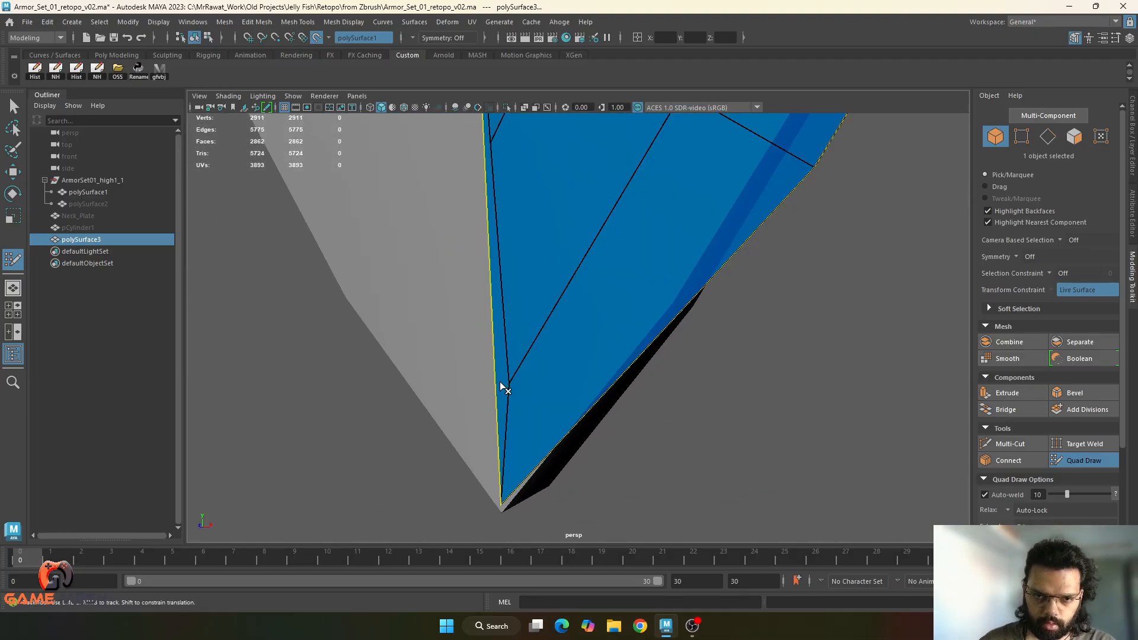
# - Isolate the retopo mesh and delete the thin sliver face along the centre line at the V-shaped tip
pyautogui.press('w')
pyautogui.rightClick(517, 366)
pyautogui.moveTo(516, 361); pyautogui.dragTo(584, 271, button='right')
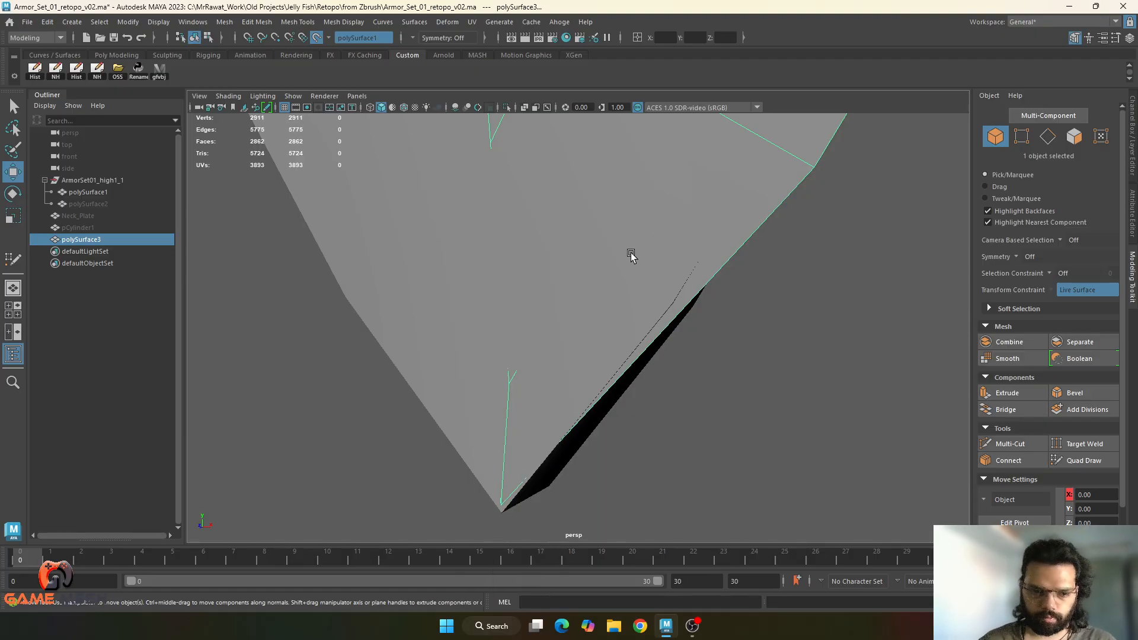
pyautogui.hotkey('ctrl', '1')
pyautogui.moveTo(543, 352); pyautogui.dragTo(544, 321, button='right')
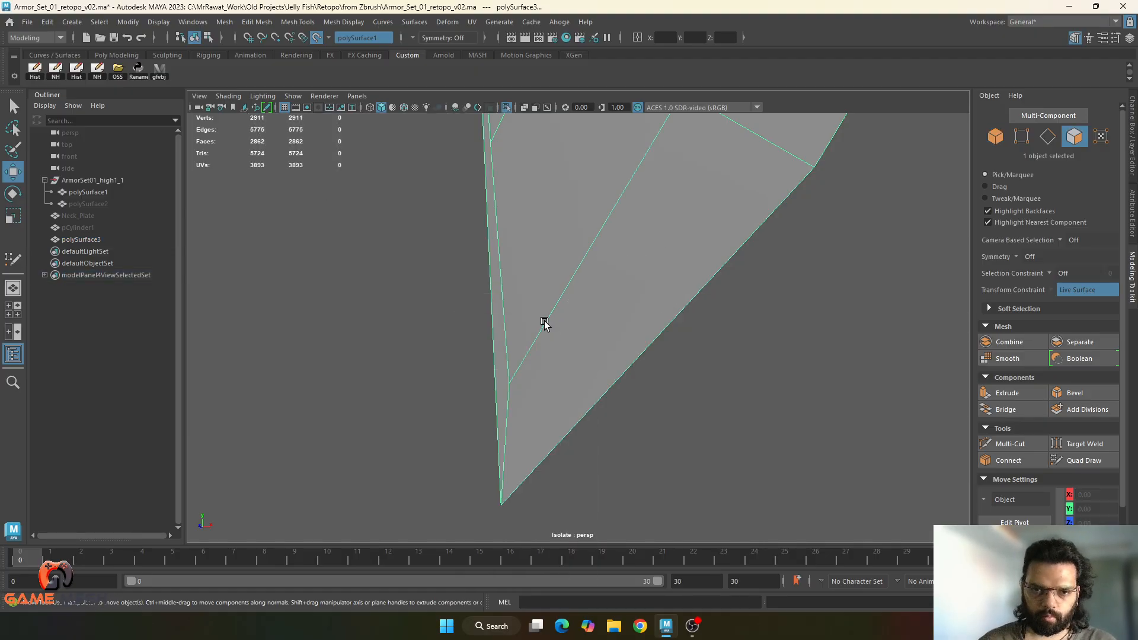
pyautogui.click(501, 356)
pyautogui.press('Delete')
pyautogui.scroll(-5, 533, 365)
pyautogui.keyDown('alt'); pyautogui.moveTo(556, 358); pyautogui.dragTo(569, 358); pyautogui.keyUp('alt')
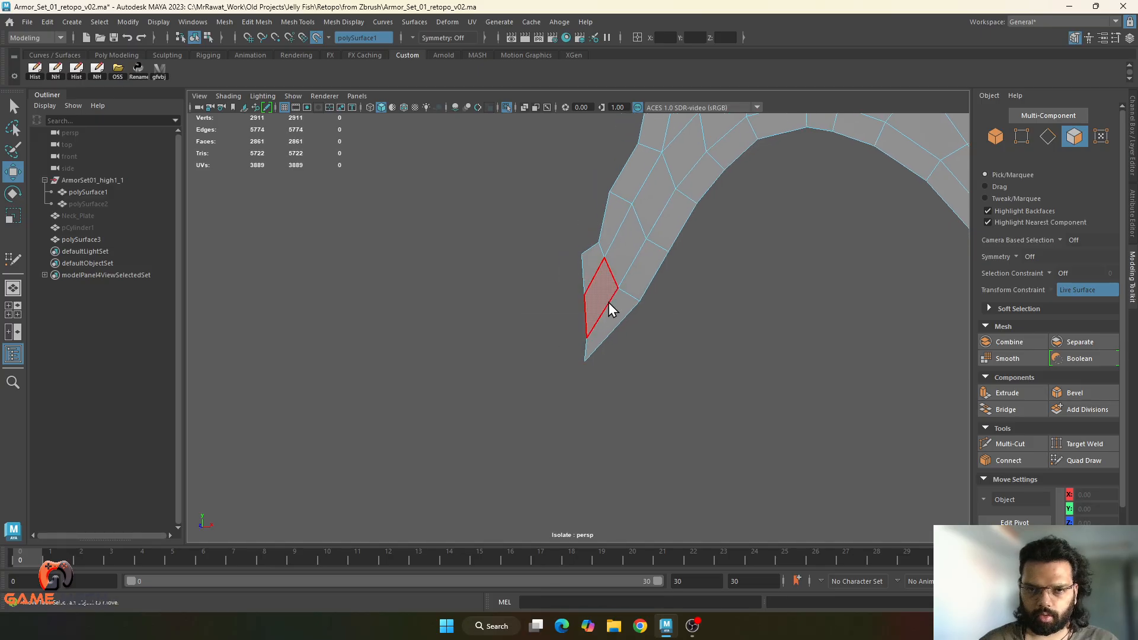
# - Align the four centre-line vertices at the V-shaped tip by setting their X position to 0
pyautogui.moveTo(608, 302); pyautogui.dragTo(540, 263, button='right')
pyautogui.moveTo(580, 338); pyautogui.dragTo(587, 398)
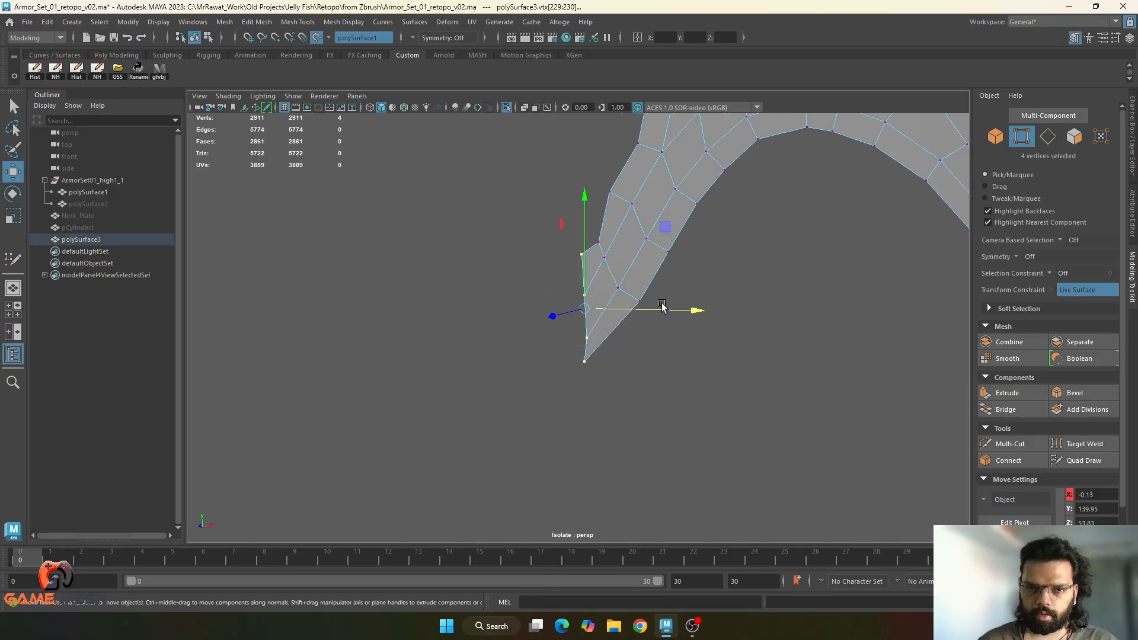
pyautogui.click(666, 38)
pyautogui.write('0')
pyautogui.press('Return')
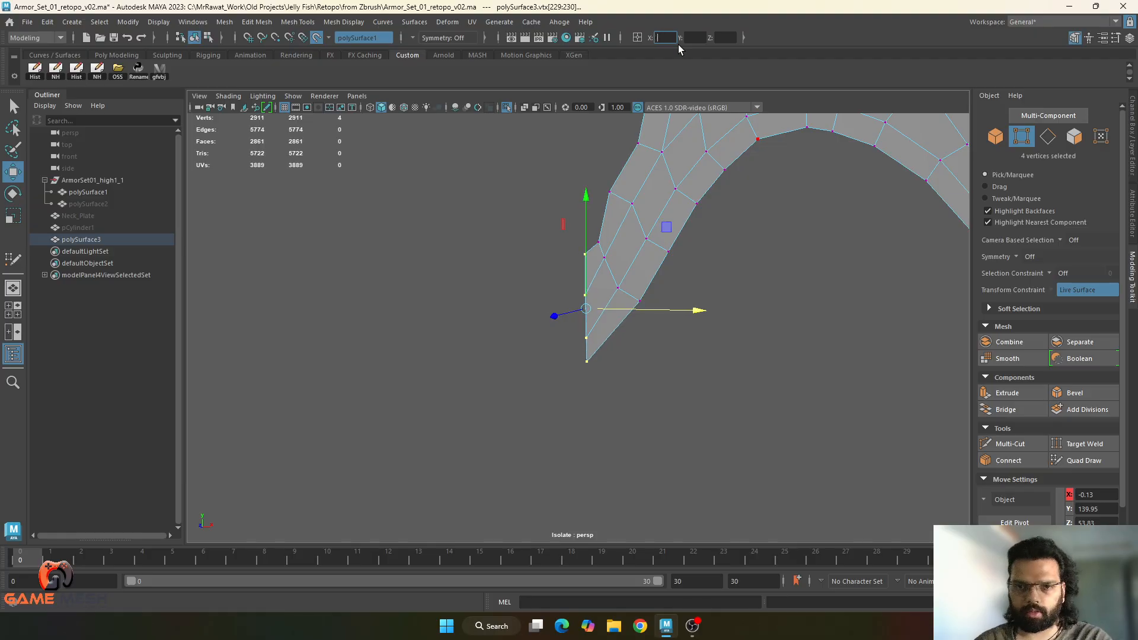
# - Show the full model, resume Quad Draw, and move the border vertices just above the V's inner corner onto the armor edge
pyautogui.moveTo(574, 315)
pyautogui.mouseDown(button='right')
pyautogui.moveTo(719, 251)
pyautogui.moveTo(693, 264)
pyautogui.moveTo(790, 252)
pyautogui.mouseUp(button='right')
pyautogui.hotkey('ctrl', '1')
pyautogui.hotkey('ctrl', 'shift', 'q')
pyautogui.keyDown('alt'); pyautogui.moveTo(790, 252); pyautogui.dragTo(734, 370, button='middle'); pyautogui.keyUp('alt')
pyautogui.keyDown('alt'); pyautogui.moveTo(734, 370); pyautogui.dragTo(749, 376); pyautogui.keyUp('alt')
pyautogui.keyDown('alt'); pyautogui.moveTo(749, 376); pyautogui.dragTo(772, 375, button='right'); pyautogui.keyUp('alt')
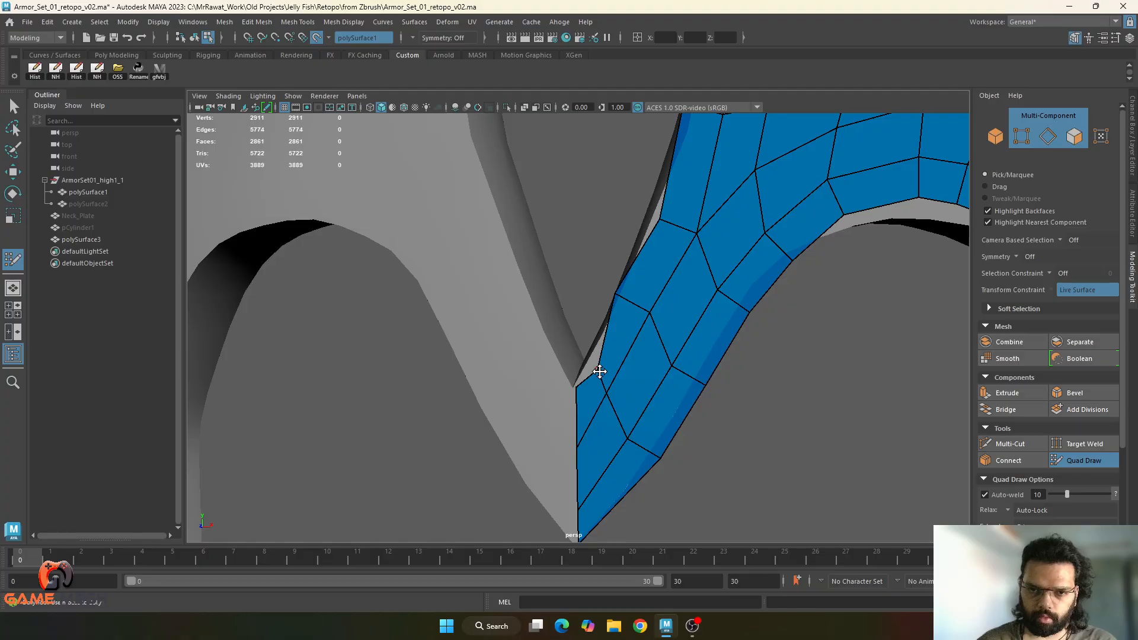
pyautogui.moveTo(600, 372); pyautogui.dragTo(593, 359)
pyautogui.keyDown('alt'); pyautogui.moveTo(670, 252); pyautogui.dragTo(628, 304, button='middle'); pyautogui.keyUp('alt')
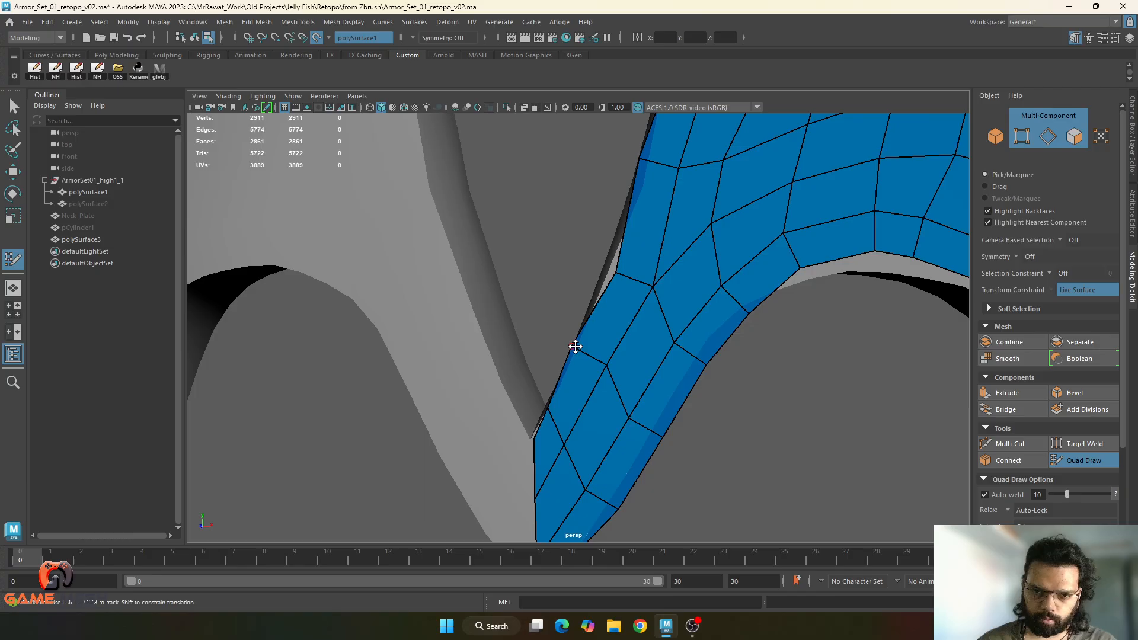
# - Move the border vertex partway up the V opening's side edge onto the armor edge
pyautogui.keyDown('alt'); pyautogui.moveTo(594, 353); pyautogui.dragTo(680, 333); pyautogui.keyUp('alt')
pyautogui.keyDown('alt'); pyautogui.moveTo(852, 398); pyautogui.dragTo(689, 332, button='middle'); pyautogui.keyUp('alt')
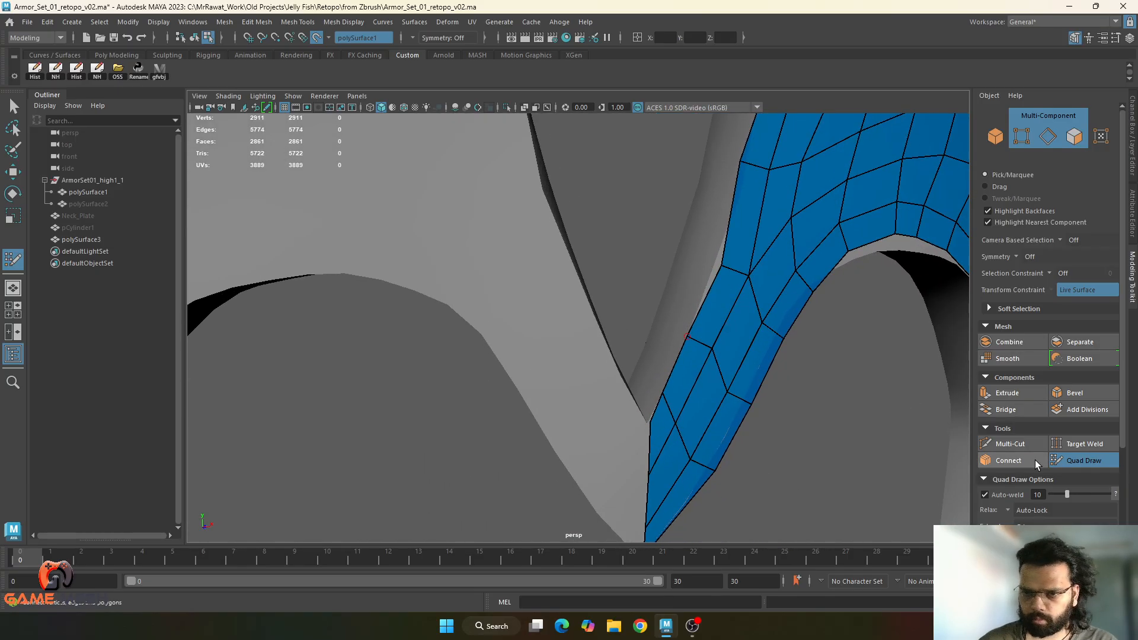
pyautogui.scroll(-3, 1091, 449)
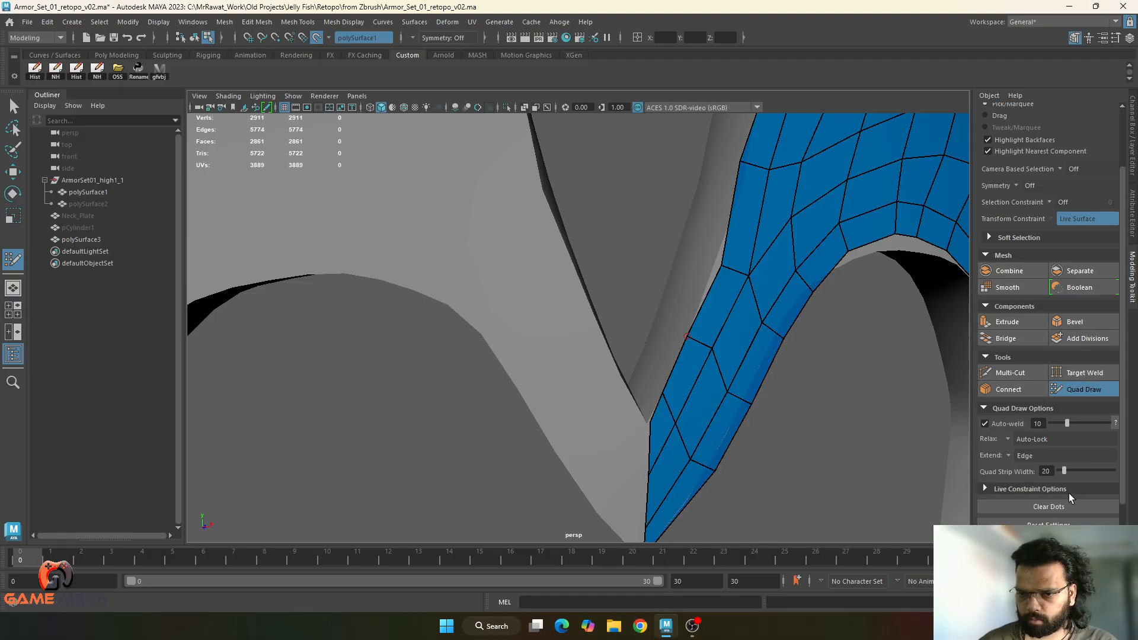
pyautogui.keyDown('alt'); pyautogui.moveTo(780, 344); pyautogui.dragTo(724, 349); pyautogui.keyUp('alt')
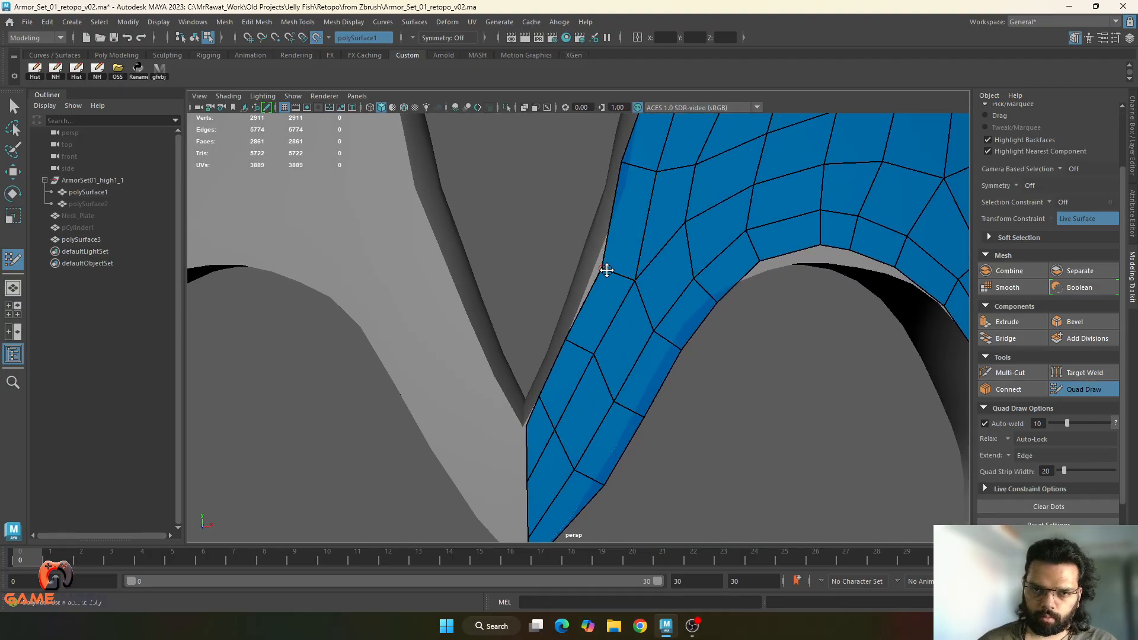
pyautogui.moveTo(606, 270); pyautogui.dragTo(606, 356)
pyautogui.moveTo(627, 261); pyautogui.dragTo(509, 287)
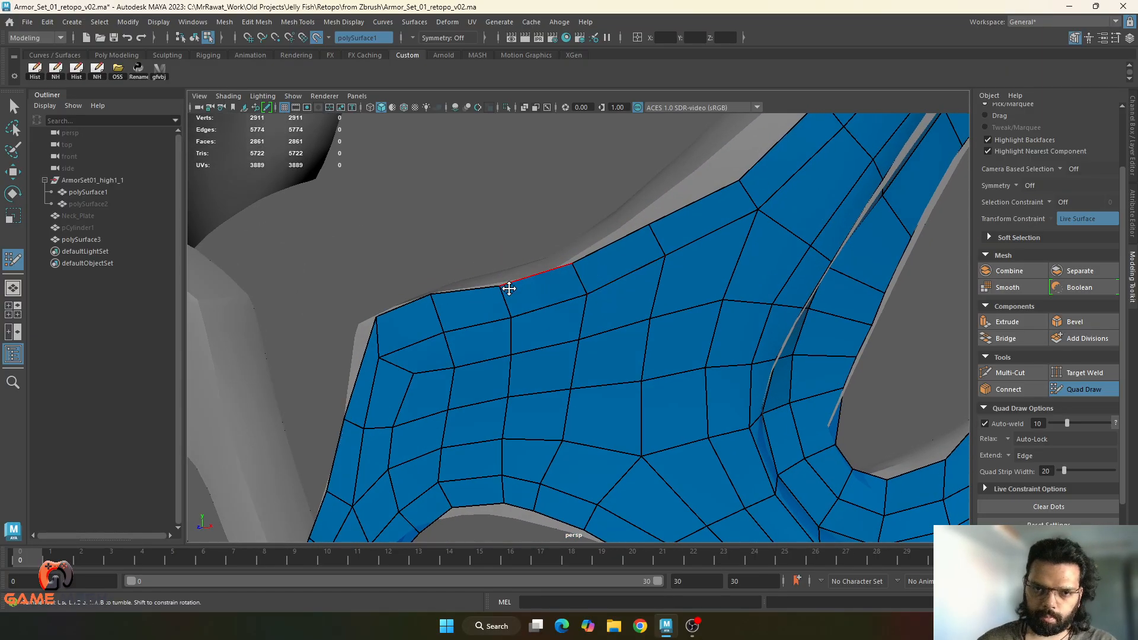
# - Fit the retopo border vertices along the diagonal strap's upper edge to the armor edge
pyautogui.keyDown('alt'); pyautogui.moveTo(500, 290); pyautogui.dragTo(546, 310, button='middle'); pyautogui.keyUp('alt')
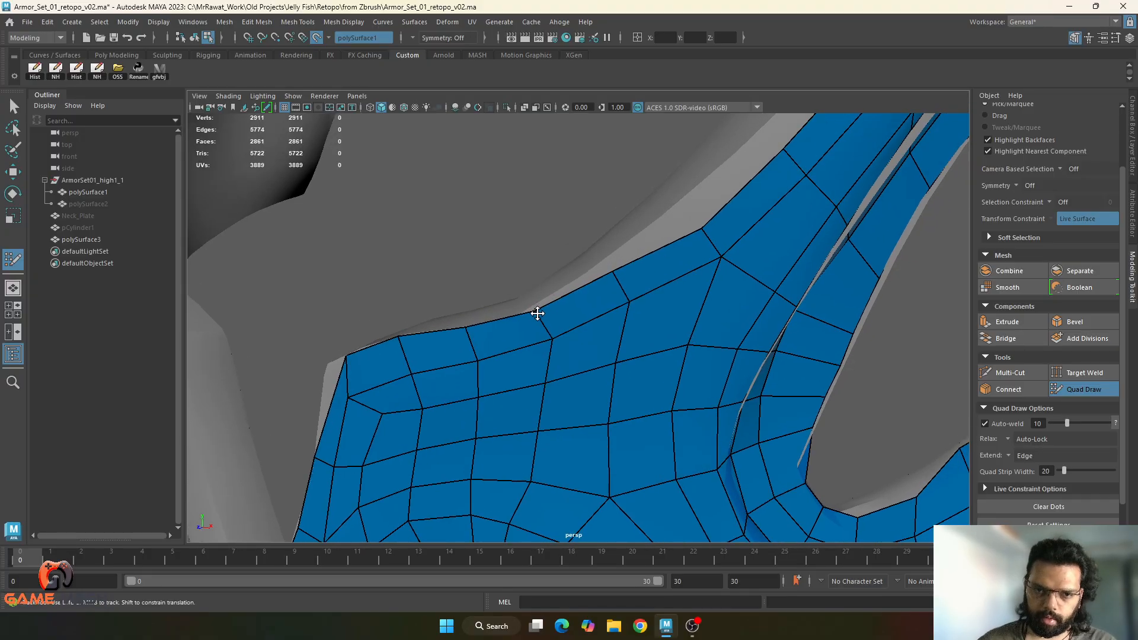
pyautogui.moveTo(603, 264)
pyautogui.keyDown('alt'); pyautogui.mouseDown()
pyautogui.moveTo(653, 251)
pyautogui.moveTo(584, 323)
pyautogui.moveTo(605, 280)
pyautogui.moveTo(522, 413)
pyautogui.moveTo(549, 381)
pyautogui.moveTo(534, 372)
pyautogui.mouseUp(); pyautogui.keyUp('alt')
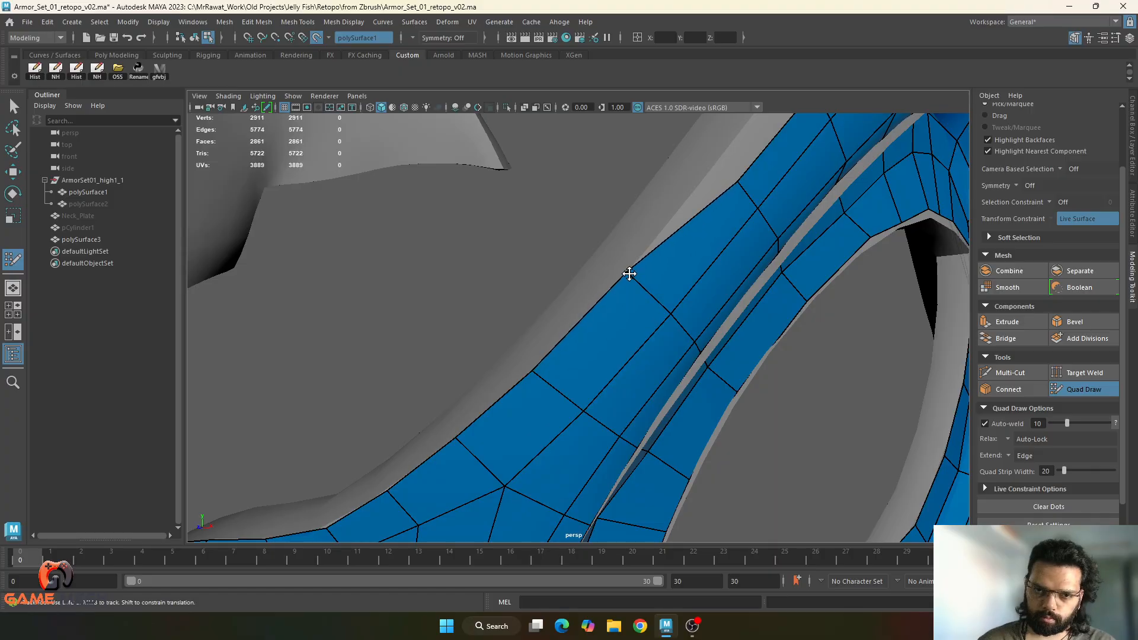
pyautogui.keyDown('alt'); pyautogui.moveTo(628, 272); pyautogui.dragTo(478, 340); pyautogui.keyUp('alt')
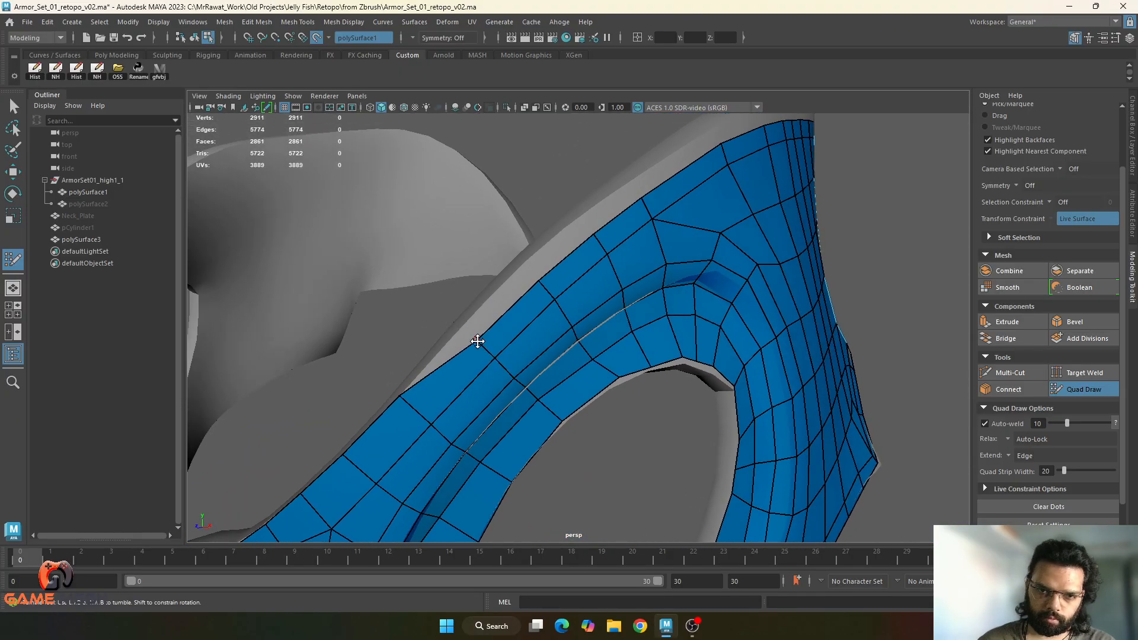
pyautogui.moveTo(538, 284); pyautogui.dragTo(524, 269)
pyautogui.moveTo(589, 249)
pyautogui.mouseDown()
pyautogui.moveTo(581, 233)
pyautogui.moveTo(559, 318)
pyautogui.moveTo(536, 256)
pyautogui.mouseUp()
pyautogui.moveTo(564, 303)
pyautogui.keyDown('alt'); pyautogui.mouseDown()
pyautogui.moveTo(547, 265)
pyautogui.moveTo(551, 236)
pyautogui.moveTo(539, 261)
pyautogui.mouseUp(); pyautogui.keyUp('alt')
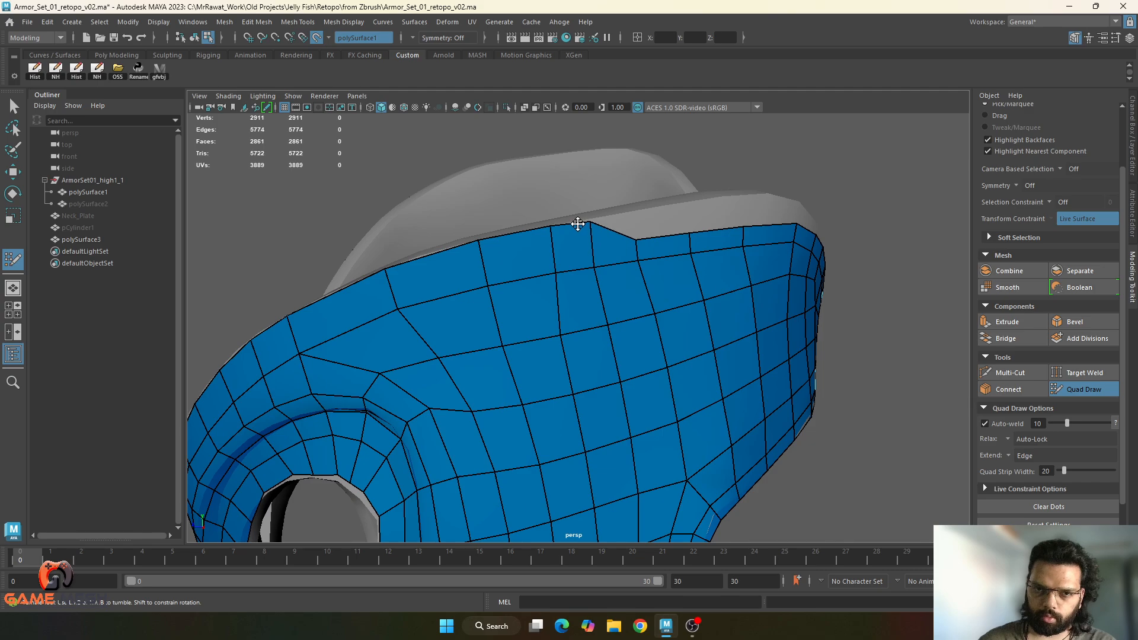
# - Fit the side panel's upper and rear border vertices to the armor edge, around to its pointed corner
pyautogui.moveTo(579, 226)
pyautogui.keyDown('alt'); pyautogui.mouseDown()
pyautogui.moveTo(646, 236)
pyautogui.moveTo(628, 252)
pyautogui.moveTo(658, 243)
pyautogui.moveTo(664, 219)
pyautogui.mouseUp(); pyautogui.keyUp('alt')
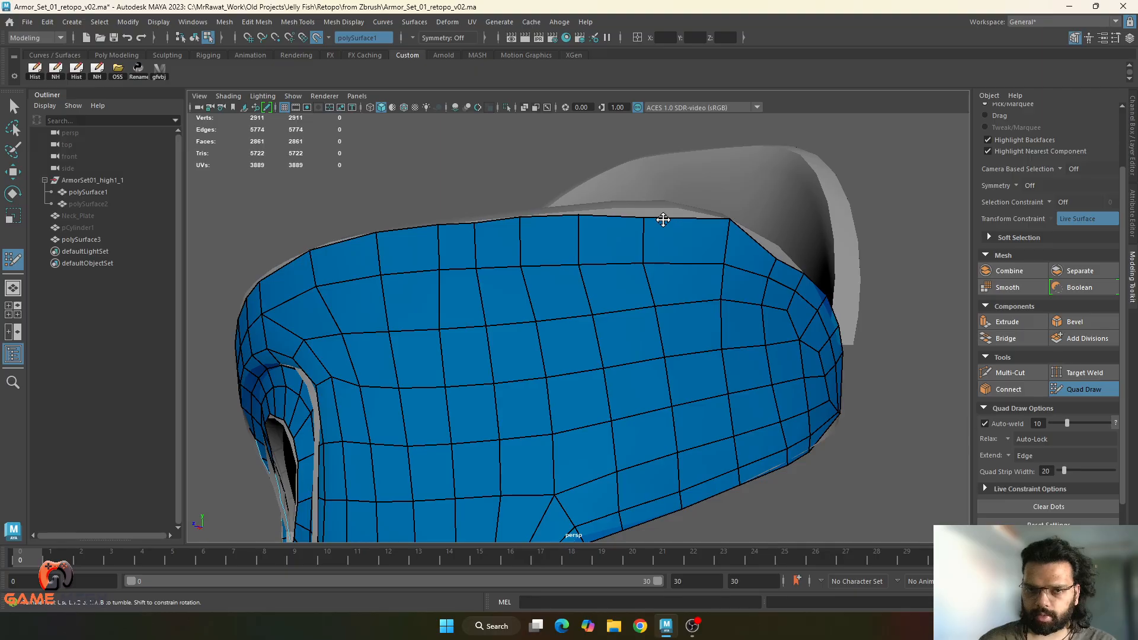
pyautogui.moveTo(663, 261)
pyautogui.keyDown('alt'); pyautogui.mouseDown()
pyautogui.moveTo(593, 251)
pyautogui.moveTo(617, 297)
pyautogui.moveTo(610, 316)
pyautogui.mouseUp(); pyautogui.keyUp('alt')
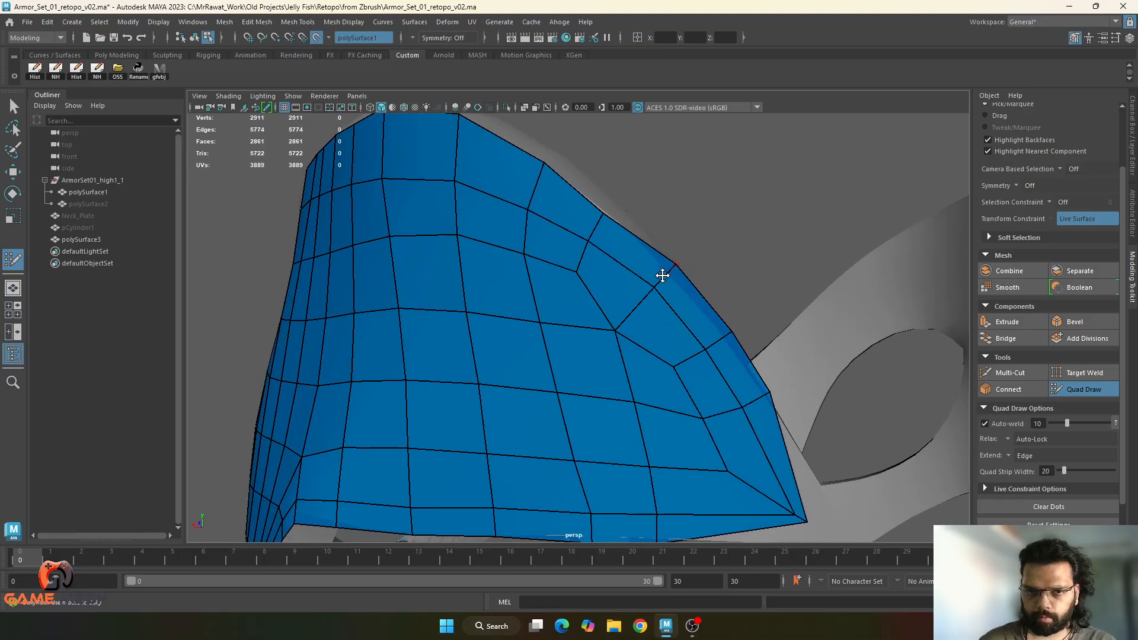
pyautogui.moveTo(663, 275)
pyautogui.keyDown('alt'); pyautogui.mouseDown()
pyautogui.moveTo(646, 297)
pyautogui.moveTo(673, 272)
pyautogui.moveTo(500, 326)
pyautogui.moveTo(562, 358)
pyautogui.mouseUp(); pyautogui.keyUp('alt')
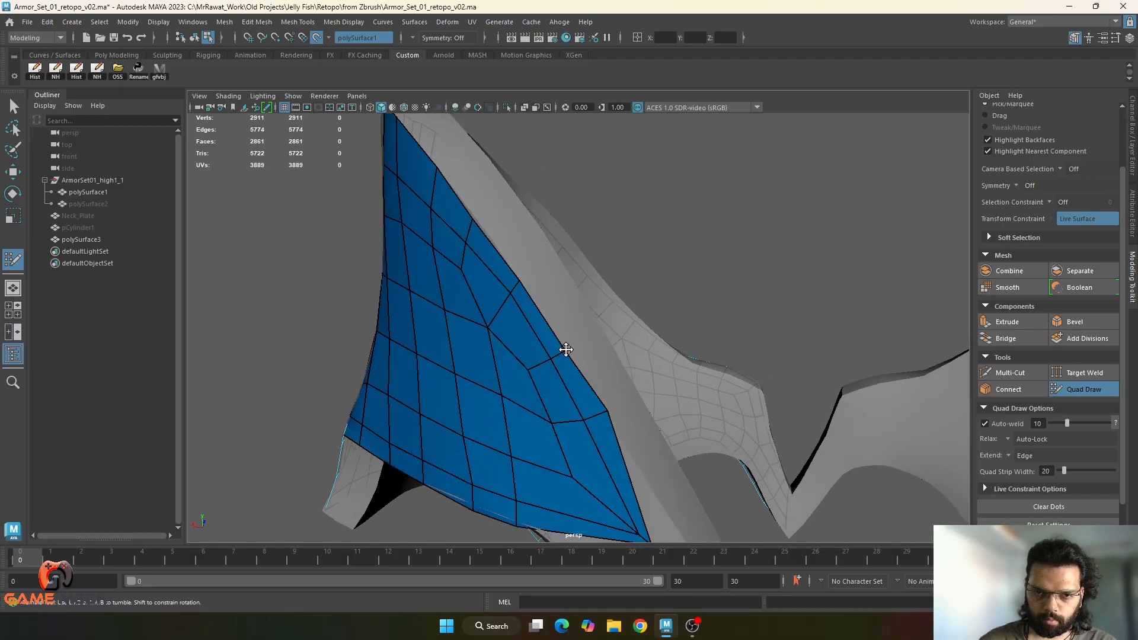
pyautogui.moveTo(606, 413); pyautogui.dragTo(663, 460)
pyautogui.keyDown('alt'); pyautogui.moveTo(662, 460); pyautogui.dragTo(625, 404, button='middle'); pyautogui.keyUp('alt')
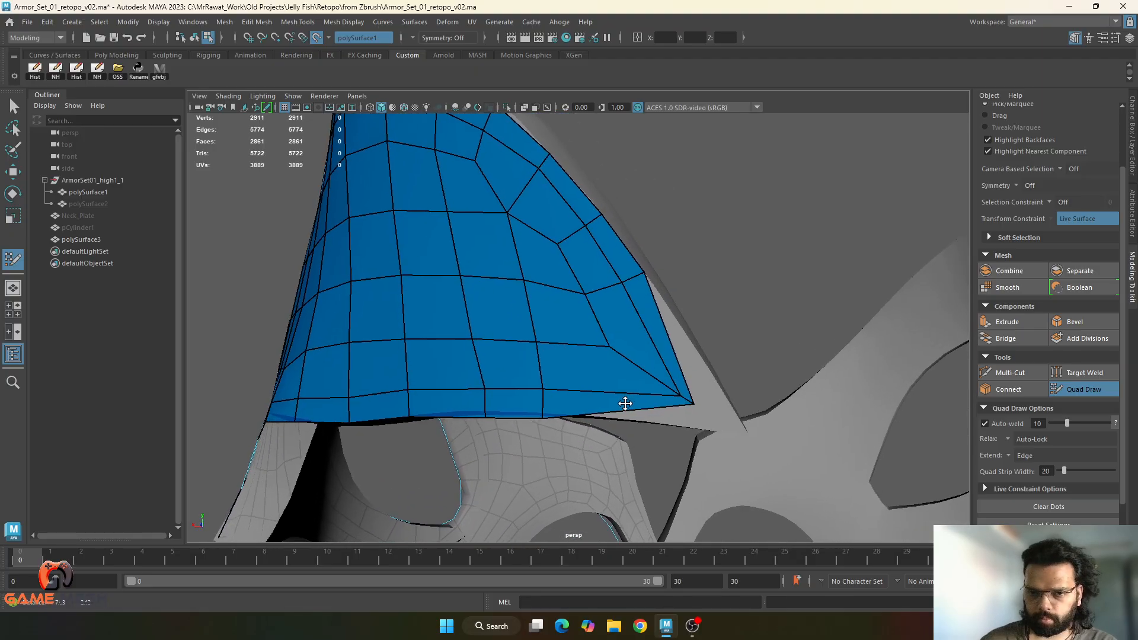
pyautogui.moveTo(689, 404)
pyautogui.mouseDown()
pyautogui.moveTo(739, 429)
pyautogui.moveTo(714, 460)
pyautogui.moveTo(666, 375)
pyautogui.moveTo(710, 449)
pyautogui.mouseUp()
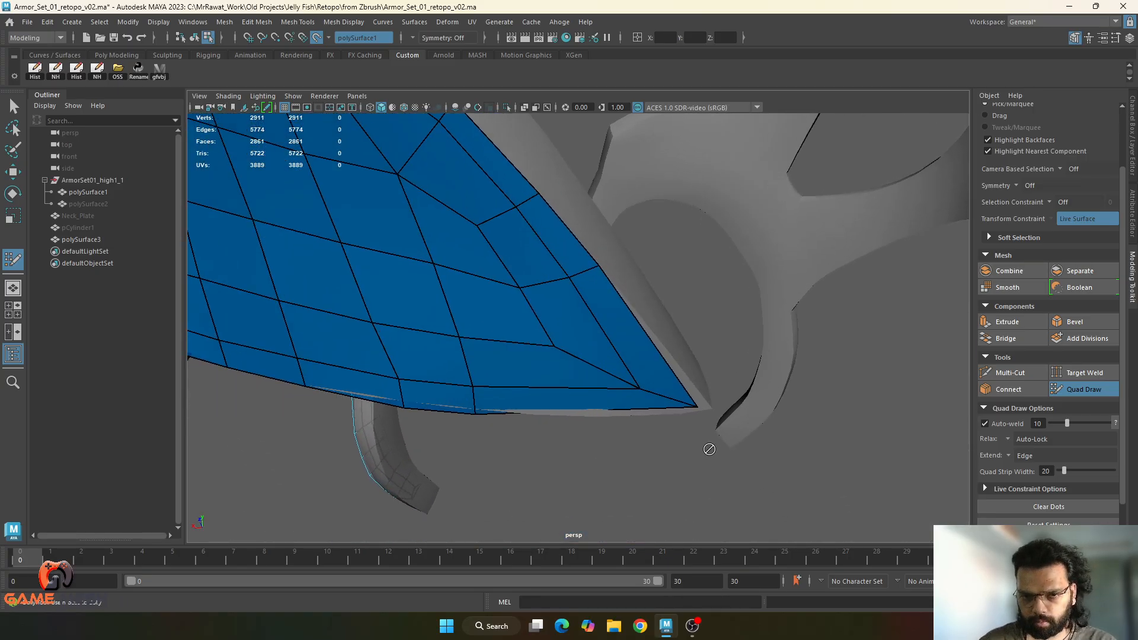
# - Shift the border and inner vertices near the side panel's pointed corner toward the tip, and relax the faces along the lower border
pyautogui.moveTo(699, 406)
pyautogui.mouseDown()
pyautogui.moveTo(709, 408)
pyautogui.moveTo(617, 412)
pyautogui.moveTo(587, 358)
pyautogui.moveTo(599, 346)
pyautogui.mouseUp()
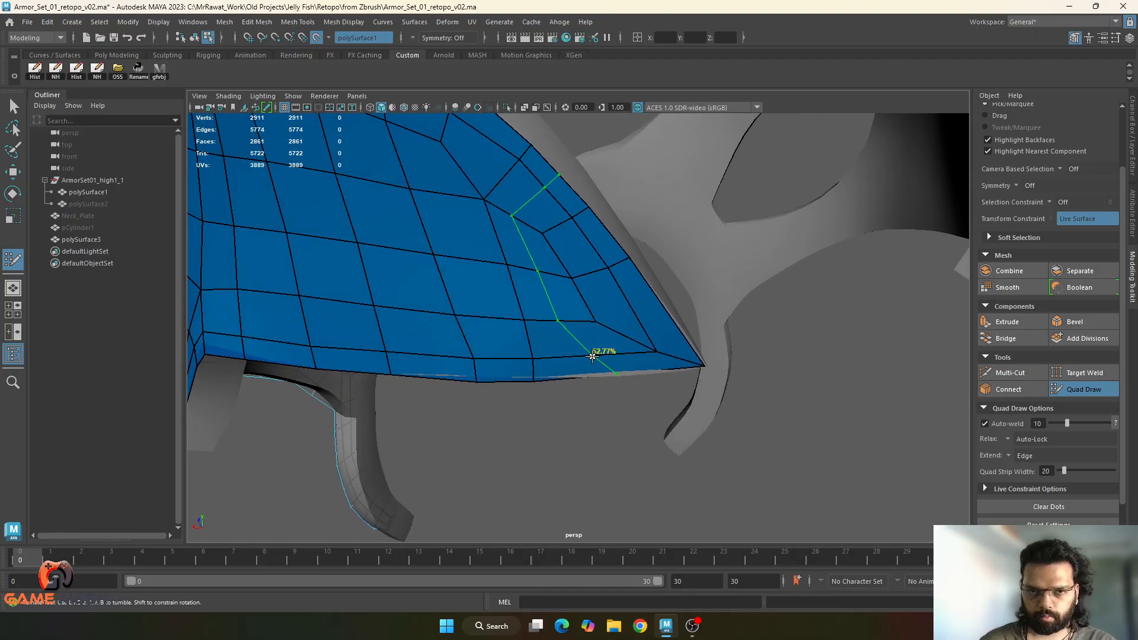
pyautogui.moveTo(622, 260); pyautogui.dragTo(653, 302)
pyautogui.moveTo(586, 284); pyautogui.dragTo(590, 290)
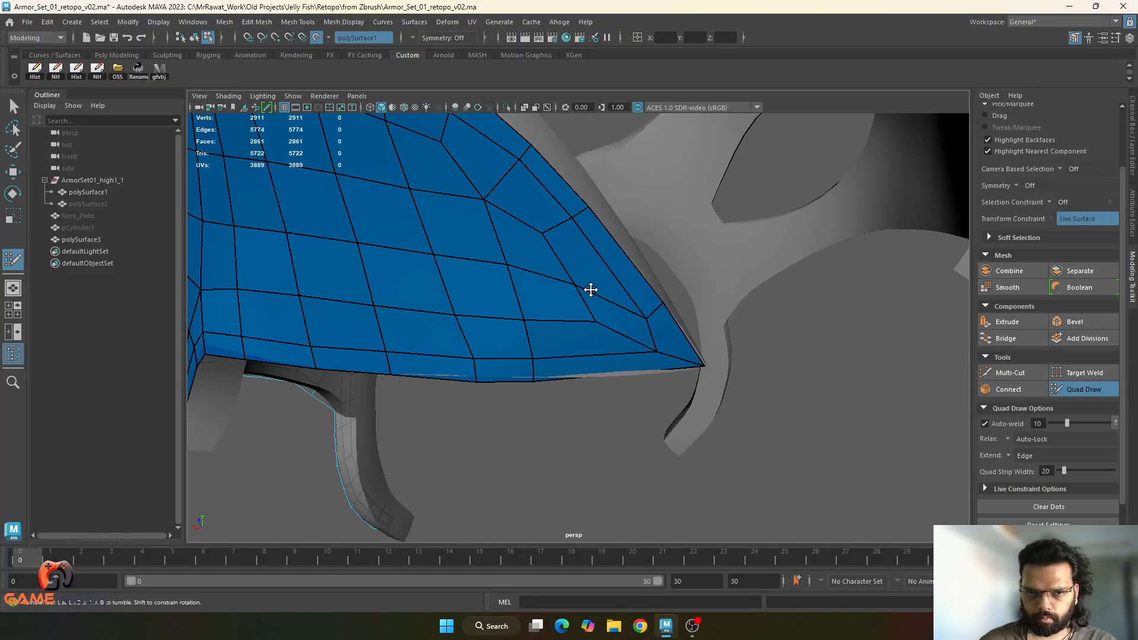
pyautogui.moveTo(535, 370)
pyautogui.mouseDown()
pyautogui.moveTo(610, 364)
pyautogui.moveTo(518, 304)
pyautogui.moveTo(566, 338)
pyautogui.mouseUp()
pyautogui.moveTo(476, 372); pyautogui.dragTo(484, 368)
pyautogui.keyDown('shift'); pyautogui.moveTo(457, 330); pyautogui.dragTo(464, 326); pyautogui.keyUp('shift')
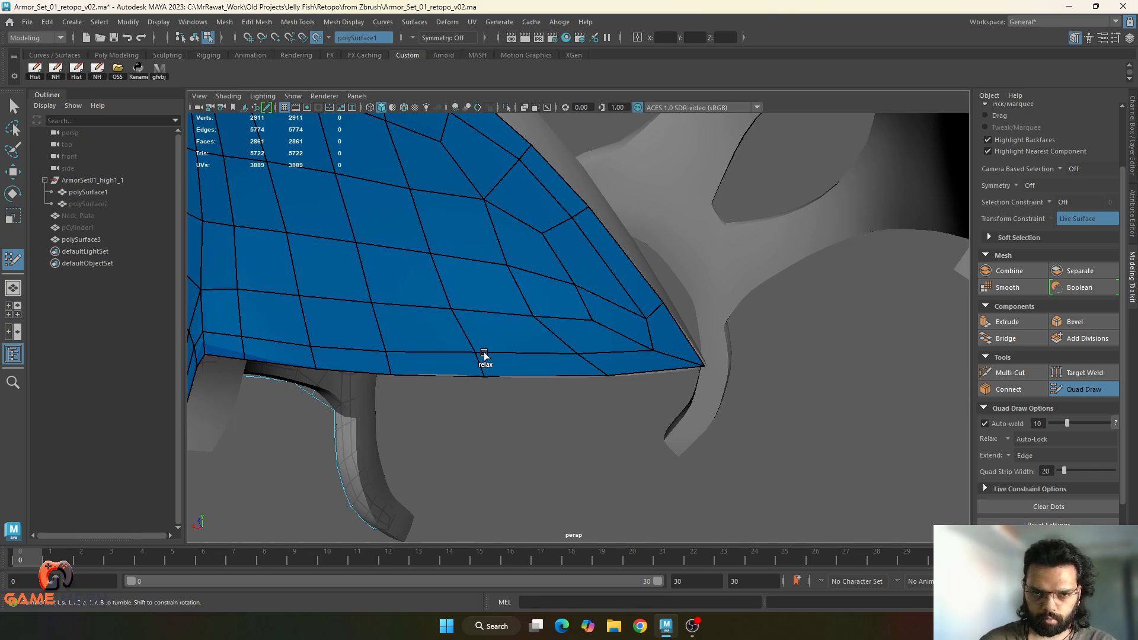
pyautogui.moveTo(392, 357)
pyautogui.keyDown('shift'); pyautogui.mouseDown()
pyautogui.moveTo(405, 363)
pyautogui.moveTo(399, 295)
pyautogui.moveTo(605, 328)
pyautogui.mouseUp(); pyautogui.keyUp('shift')
# - Adjust the border vertices at the inner corner of the side panel's lower edge to follow the armor edge
pyautogui.keyDown('alt'); pyautogui.moveTo(605, 328); pyautogui.dragTo(686, 478, button='right'); pyautogui.keyUp('alt')
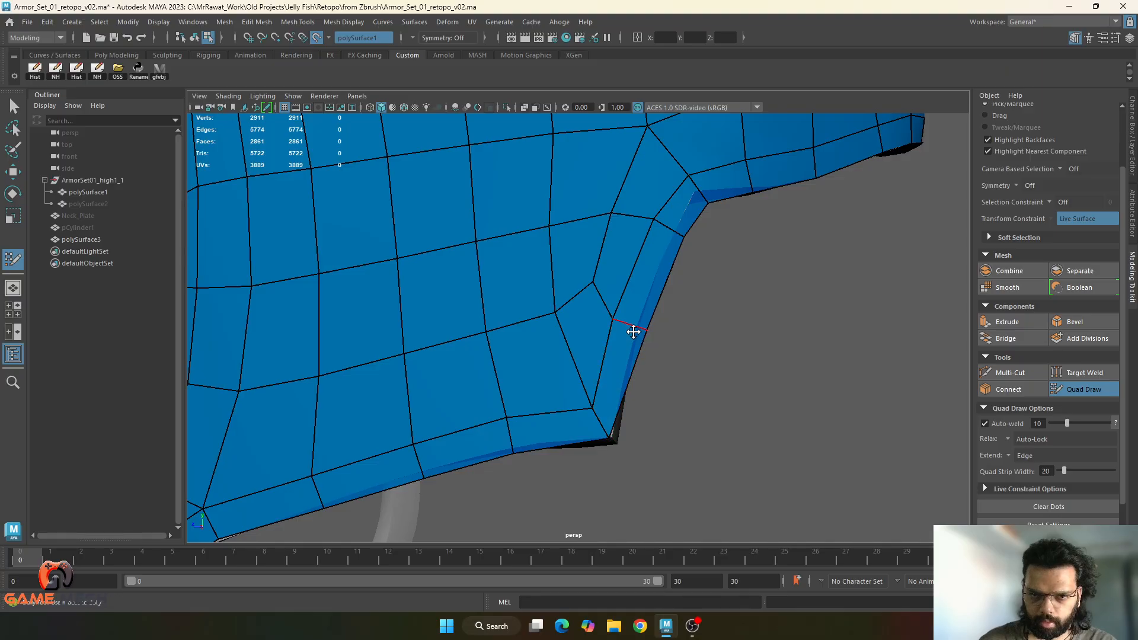
pyautogui.keyDown('alt'); pyautogui.moveTo(630, 323); pyautogui.dragTo(496, 319); pyautogui.keyUp('alt')
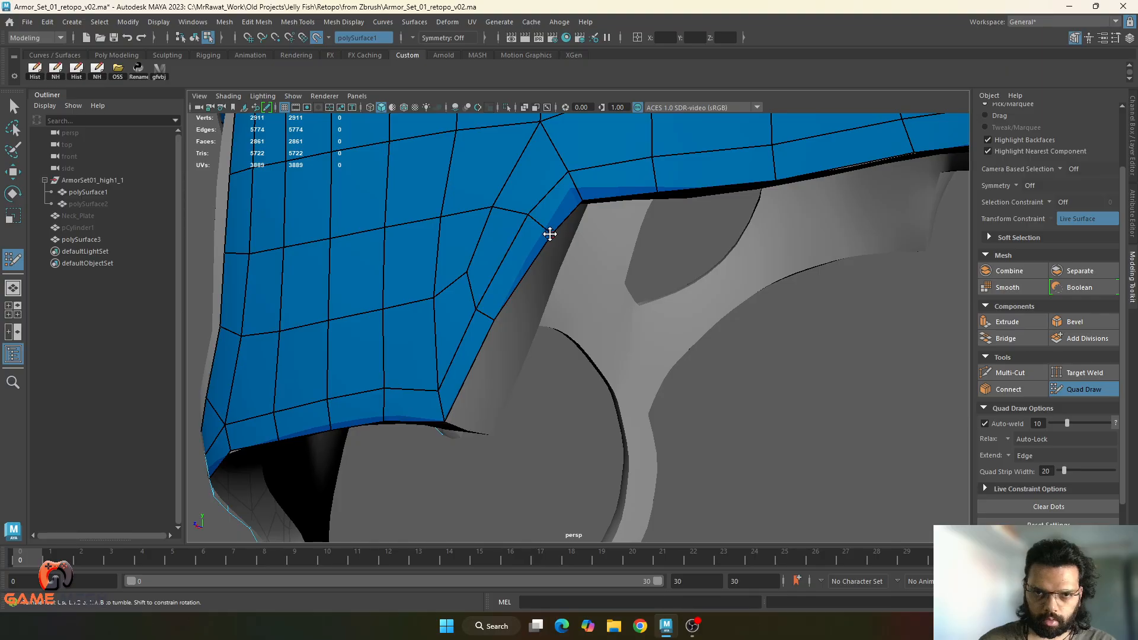
pyautogui.keyDown('alt'); pyautogui.moveTo(550, 227); pyautogui.dragTo(561, 263, button='middle'); pyautogui.keyUp('alt')
pyautogui.moveTo(574, 265); pyautogui.dragTo(569, 253)
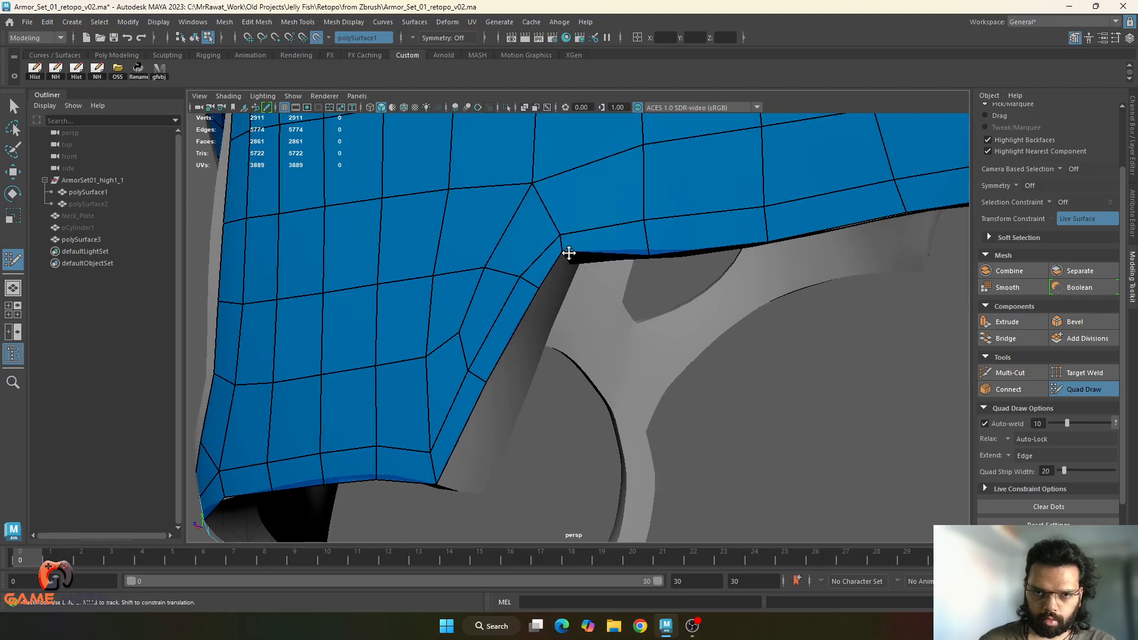
pyautogui.moveTo(651, 254); pyautogui.dragTo(726, 303)
# - Examine how the retopo border along the diagonal strap's lower edge fits the armor edge
pyautogui.keyDown('alt'); pyautogui.moveTo(631, 354); pyautogui.dragTo(598, 361, button='right'); pyautogui.keyUp('alt')
pyautogui.keyDown('alt'); pyautogui.moveTo(598, 360); pyautogui.dragTo(650, 325); pyautogui.keyUp('alt')
pyautogui.keyDown('alt'); pyautogui.moveTo(650, 325); pyautogui.dragTo(658, 297, button='middle'); pyautogui.keyUp('alt')
pyautogui.keyDown('alt'); pyautogui.moveTo(658, 297); pyautogui.dragTo(572, 333); pyautogui.keyUp('alt')
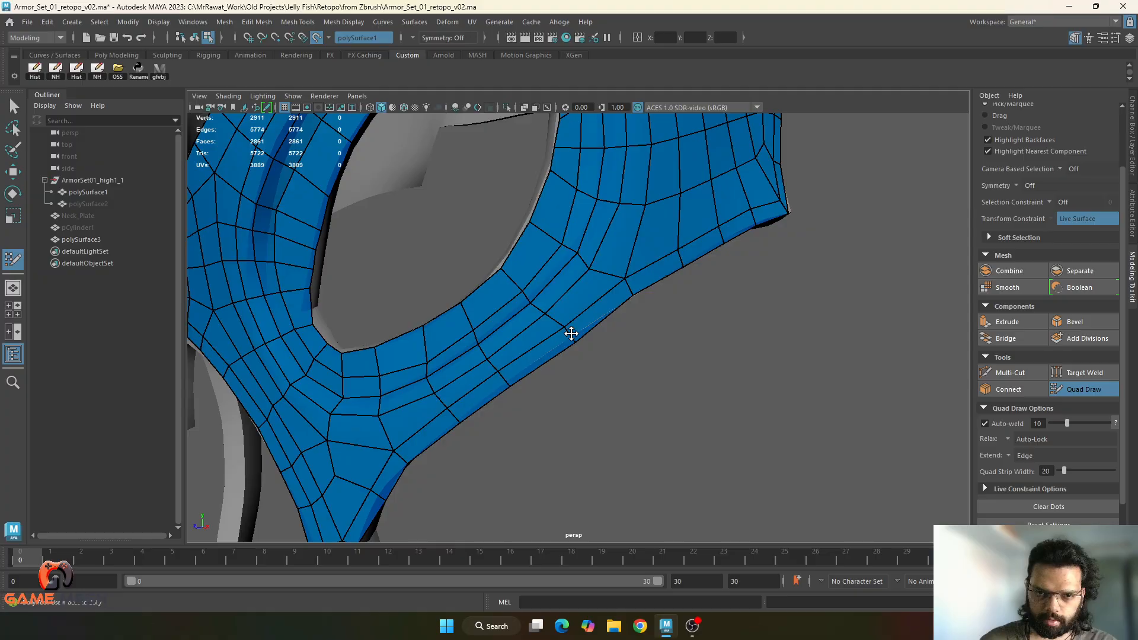
pyautogui.keyDown('alt'); pyautogui.moveTo(572, 333); pyautogui.dragTo(588, 352, button='right'); pyautogui.keyUp('alt')
pyautogui.keyDown('alt'); pyautogui.moveTo(589, 353); pyautogui.dragTo(602, 389); pyautogui.keyUp('alt')
pyautogui.keyDown('alt'); pyautogui.moveTo(603, 389); pyautogui.dragTo(616, 396, button='right'); pyautogui.keyUp('alt')
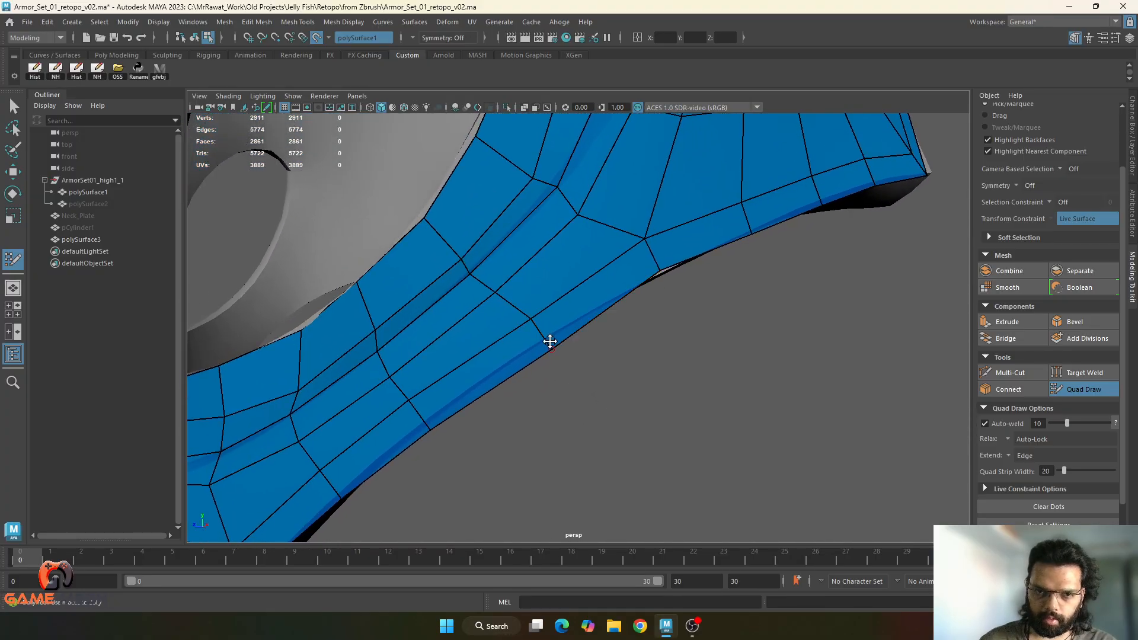
pyautogui.keyDown('alt'); pyautogui.moveTo(577, 367); pyautogui.dragTo(622, 410); pyautogui.keyUp('alt')
pyautogui.keyDown('alt'); pyautogui.moveTo(623, 409); pyautogui.dragTo(656, 438, button='right'); pyautogui.keyUp('alt')
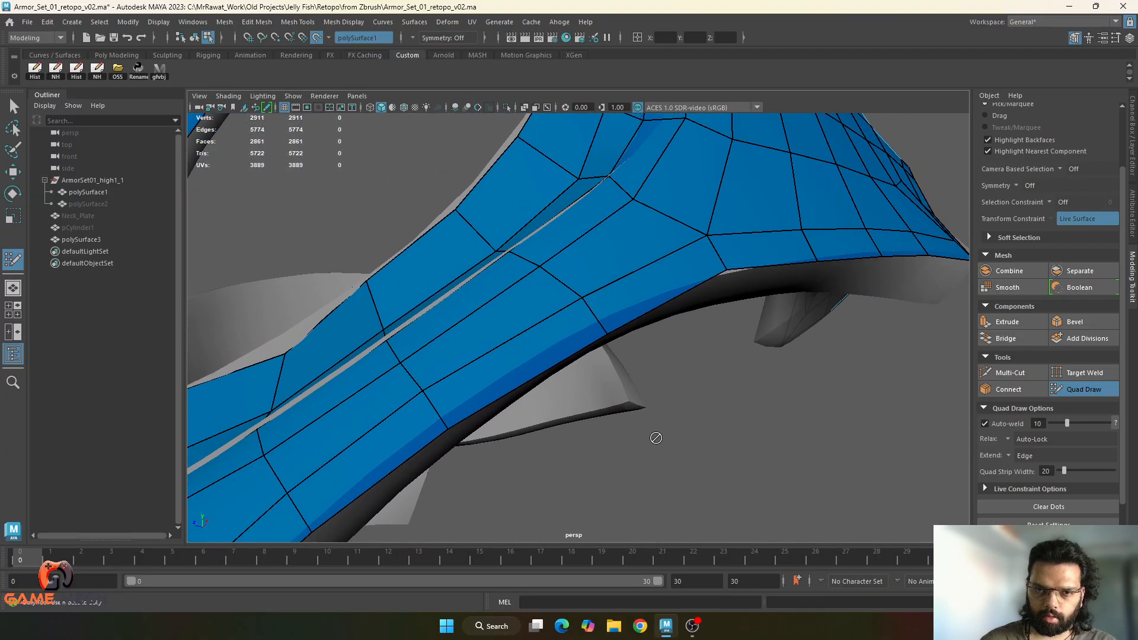
# - Reposition the retopo border vertices along the curved arm's lower edge to follow the rim of the high-poly armor
pyautogui.moveTo(604, 331)
pyautogui.mouseDown()
pyautogui.moveTo(597, 323)
pyautogui.moveTo(609, 320)
pyautogui.mouseUp()
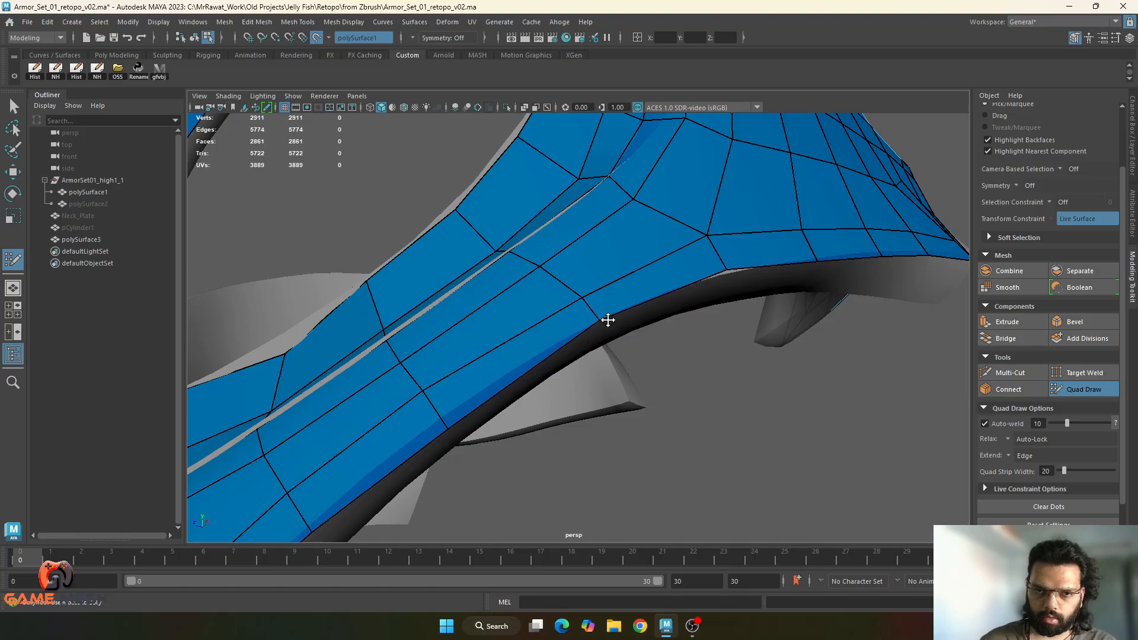
pyautogui.keyDown('alt'); pyautogui.moveTo(681, 365); pyautogui.dragTo(747, 320, button='middle'); pyautogui.keyUp('alt')
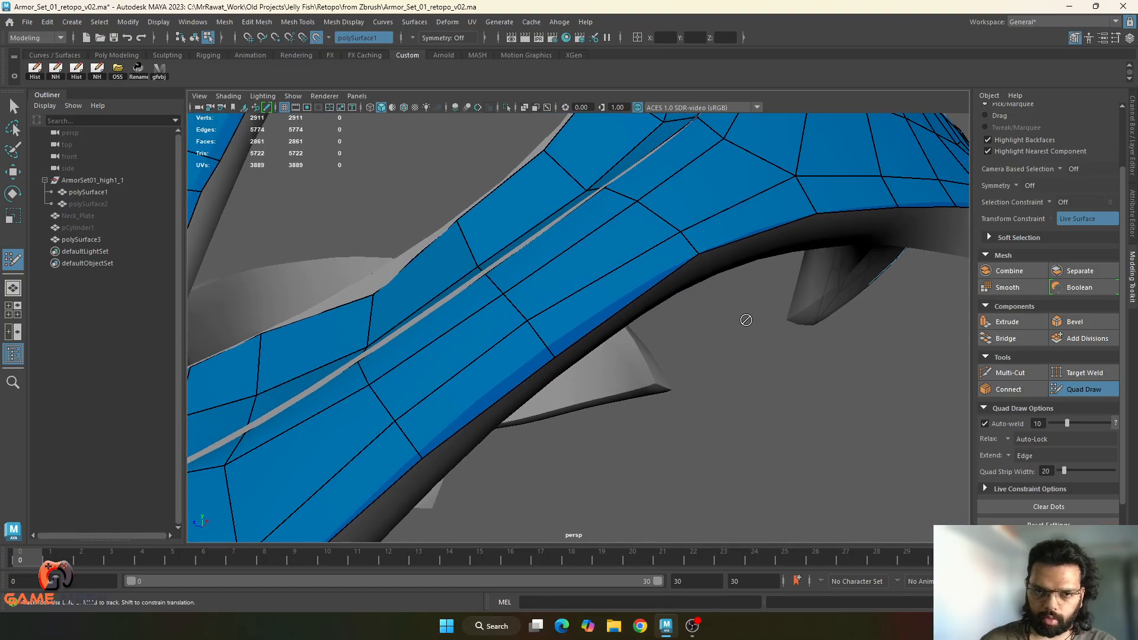
pyautogui.keyDown('alt'); pyautogui.moveTo(544, 377); pyautogui.dragTo(563, 359); pyautogui.keyUp('alt')
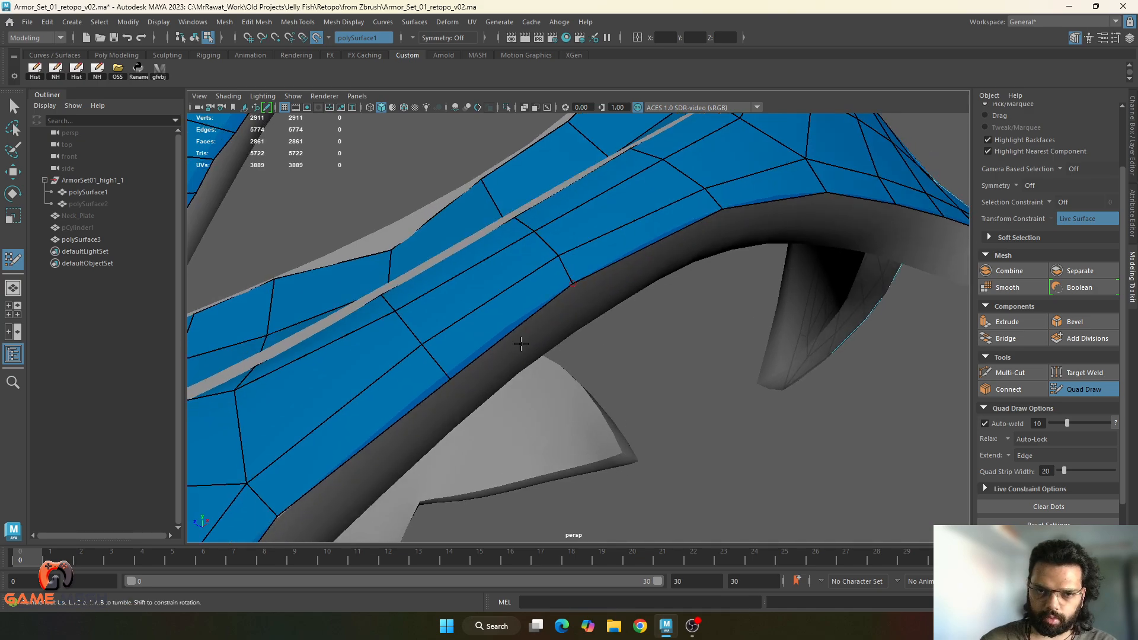
pyautogui.keyDown('alt'); pyautogui.moveTo(521, 344); pyautogui.dragTo(559, 327, button='middle'); pyautogui.keyUp('alt')
pyautogui.moveTo(558, 321); pyautogui.dragTo(562, 325)
pyautogui.keyDown('alt'); pyautogui.moveTo(597, 354); pyautogui.dragTo(618, 279, button='middle'); pyautogui.keyUp('alt')
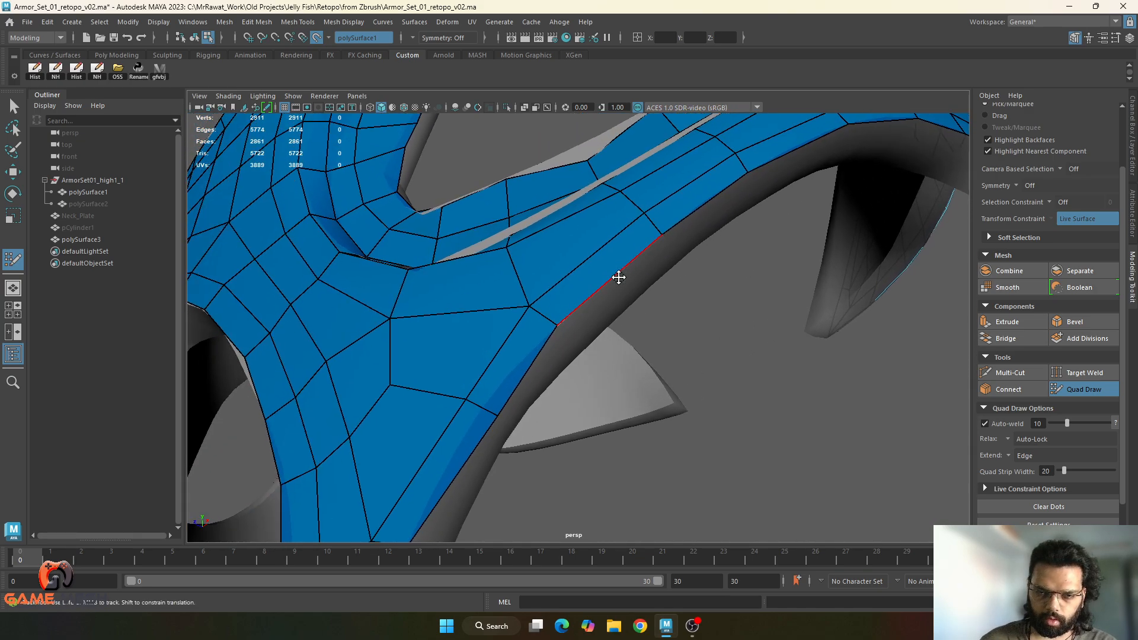
pyautogui.moveTo(617, 279)
pyautogui.keyDown('alt'); pyautogui.mouseDown()
pyautogui.moveTo(610, 356)
pyautogui.moveTo(619, 343)
pyautogui.moveTo(603, 279)
pyautogui.mouseUp(); pyautogui.keyUp('alt')
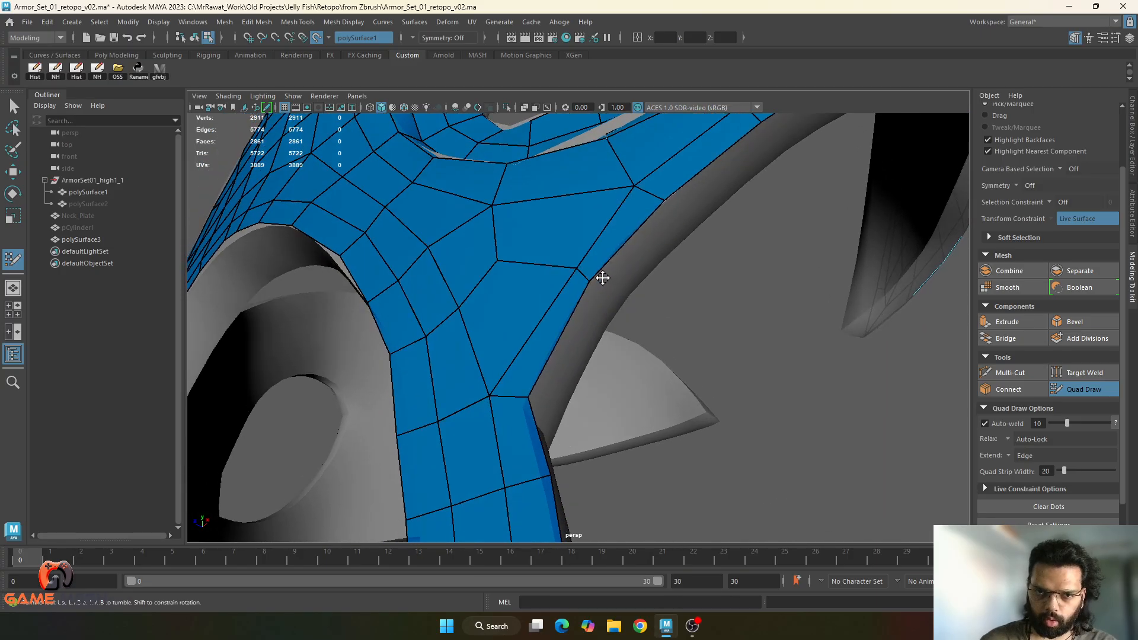
pyautogui.keyDown('alt'); pyautogui.moveTo(548, 397); pyautogui.dragTo(572, 380); pyautogui.keyUp('alt')
pyautogui.hotkey('ctrl', 'z')
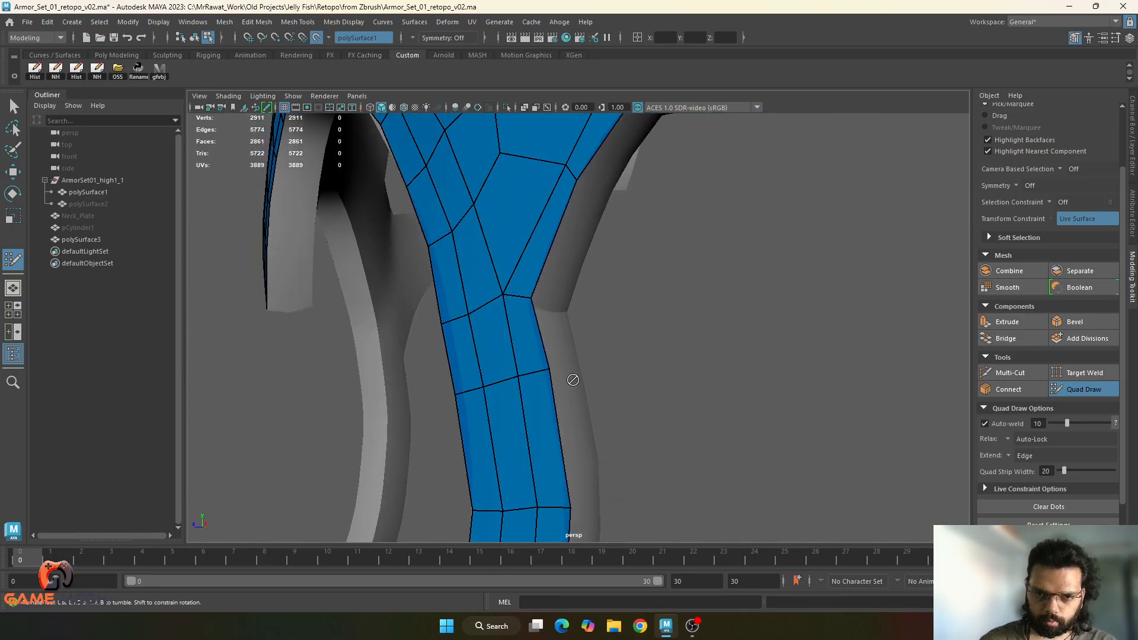
# - Move the end vertices of the long hanging strap onto the tip's corners and even out the inner vertex beside them
pyautogui.keyDown('alt'); pyautogui.moveTo(546, 369); pyautogui.dragTo(601, 333, button='middle'); pyautogui.keyUp('alt')
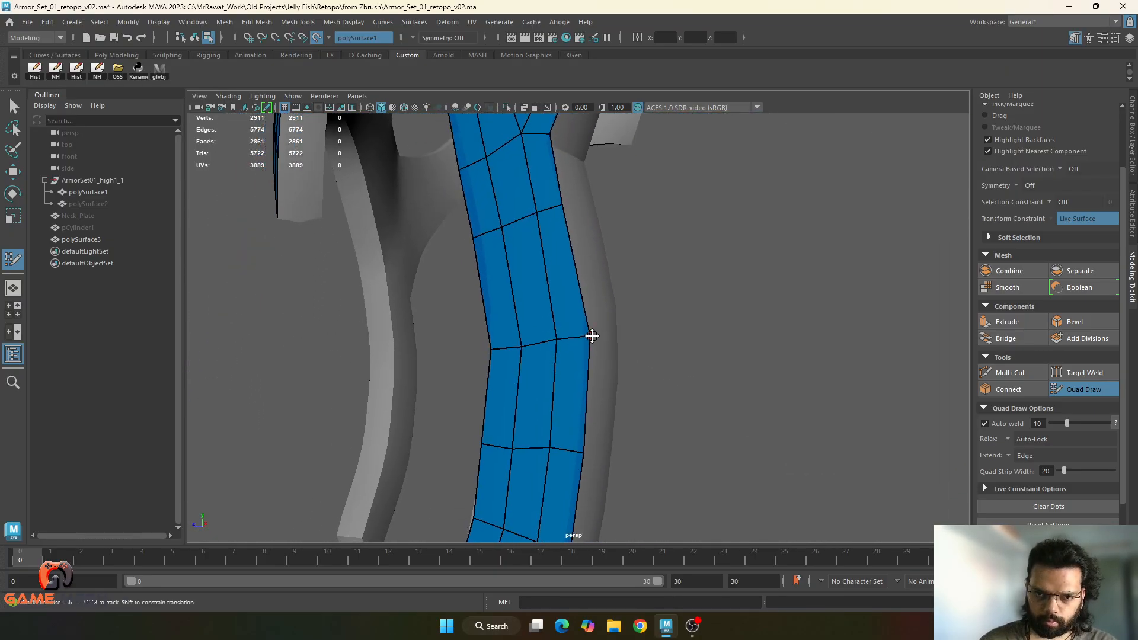
pyautogui.keyDown('alt'); pyautogui.moveTo(594, 382); pyautogui.dragTo(642, 407); pyautogui.keyUp('alt')
pyautogui.keyDown('alt'); pyautogui.moveTo(642, 407); pyautogui.dragTo(644, 430, button='middle'); pyautogui.keyUp('alt')
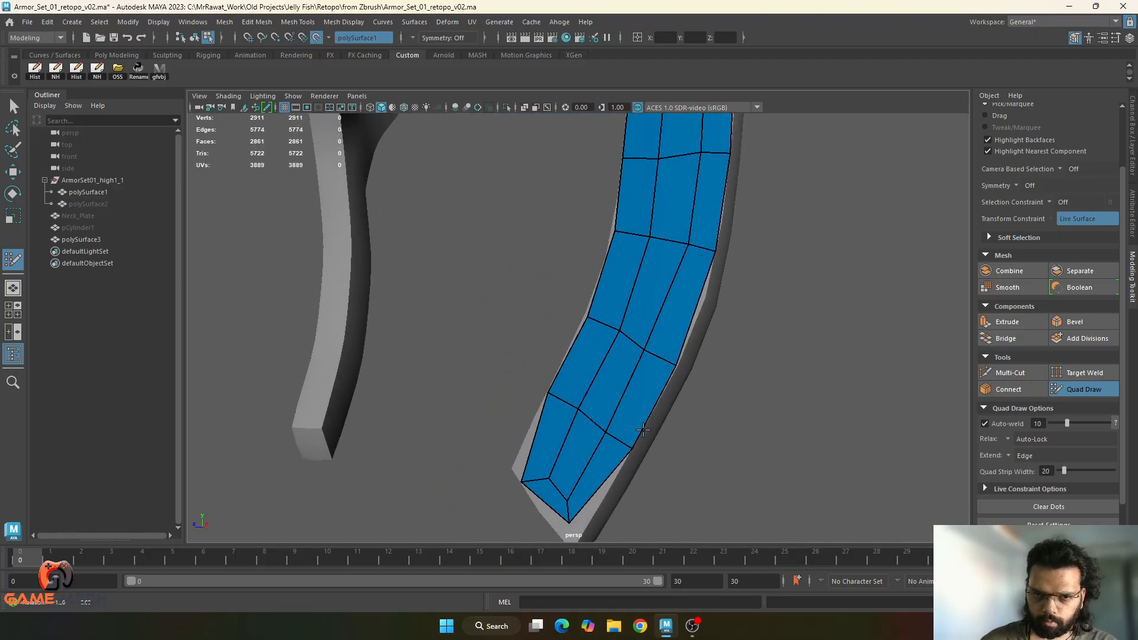
pyautogui.keyDown('alt'); pyautogui.moveTo(644, 430); pyautogui.dragTo(653, 433); pyautogui.keyUp('alt')
pyautogui.keyDown('alt'); pyautogui.moveTo(652, 432); pyautogui.dragTo(664, 332, button='middle'); pyautogui.keyUp('alt')
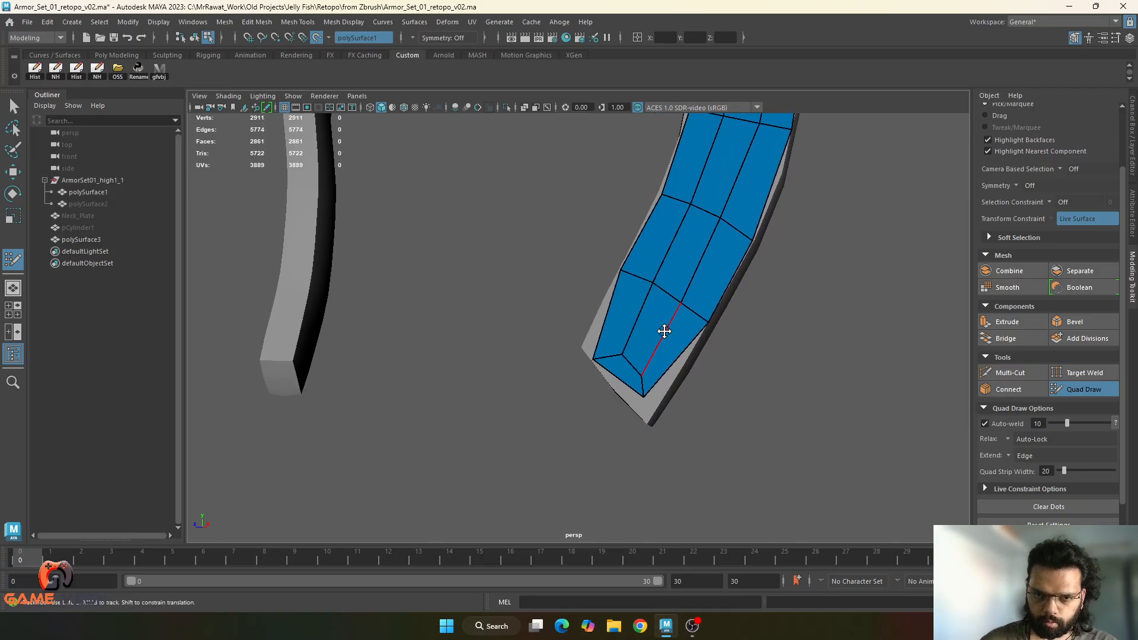
pyautogui.scroll(3, 664, 332)
pyautogui.moveTo(665, 418); pyautogui.dragTo(671, 458)
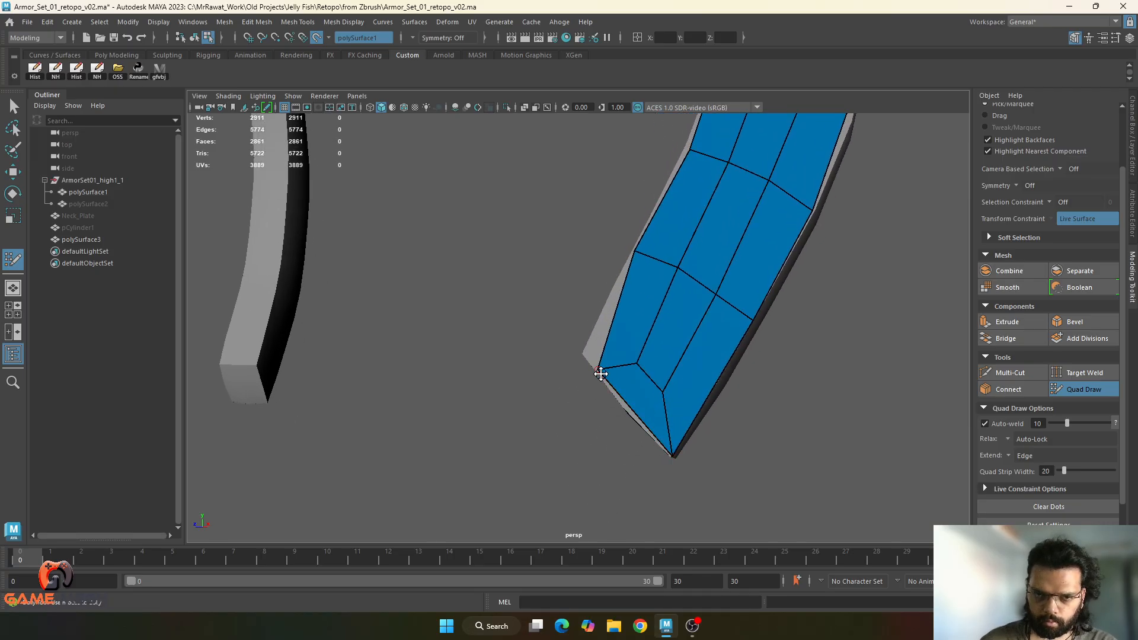
pyautogui.moveTo(600, 373); pyautogui.dragTo(635, 379)
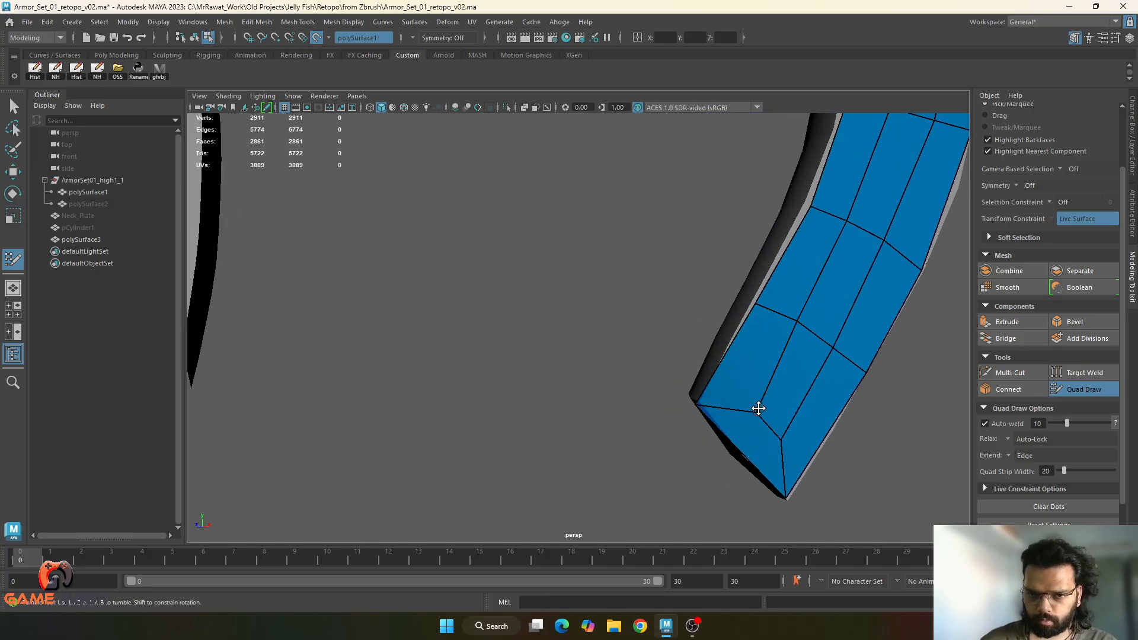
pyautogui.moveTo(757, 409); pyautogui.dragTo(738, 405)
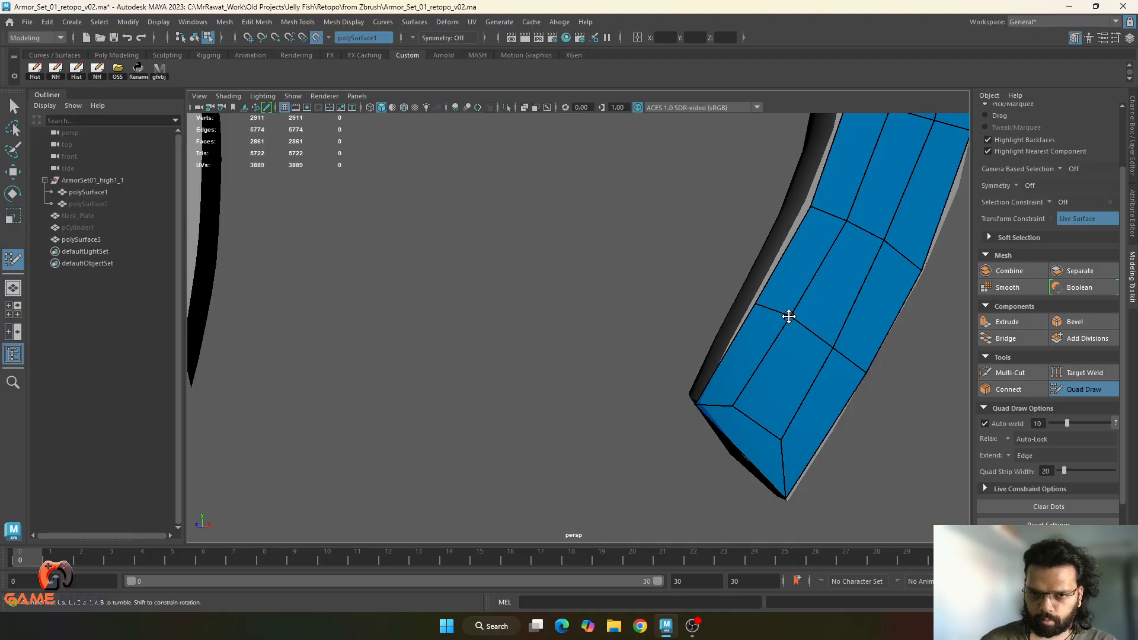
# - Align the border vertices along the hanging strap's inner edge with the high-poly rim
pyautogui.keyDown('alt'); pyautogui.moveTo(791, 318); pyautogui.dragTo(741, 394, button='middle'); pyautogui.keyUp('alt')
pyautogui.moveTo(735, 360); pyautogui.dragTo(727, 358)
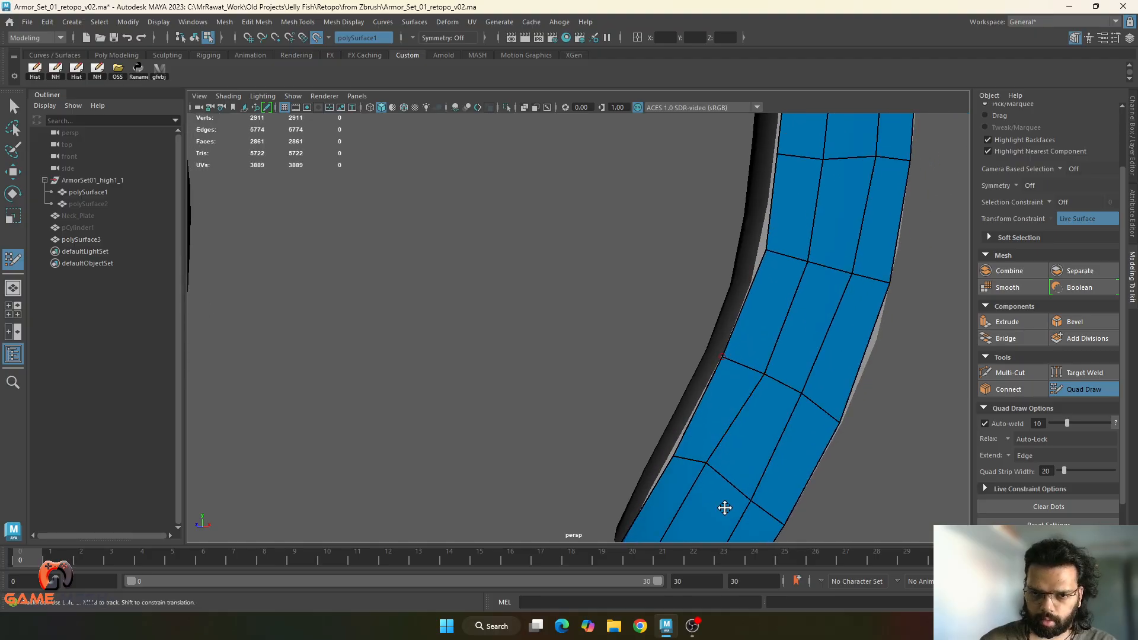
pyautogui.moveTo(766, 251); pyautogui.dragTo(761, 247)
pyautogui.keyDown('alt'); pyautogui.moveTo(762, 249); pyautogui.dragTo(720, 383, button='middle'); pyautogui.keyUp('alt')
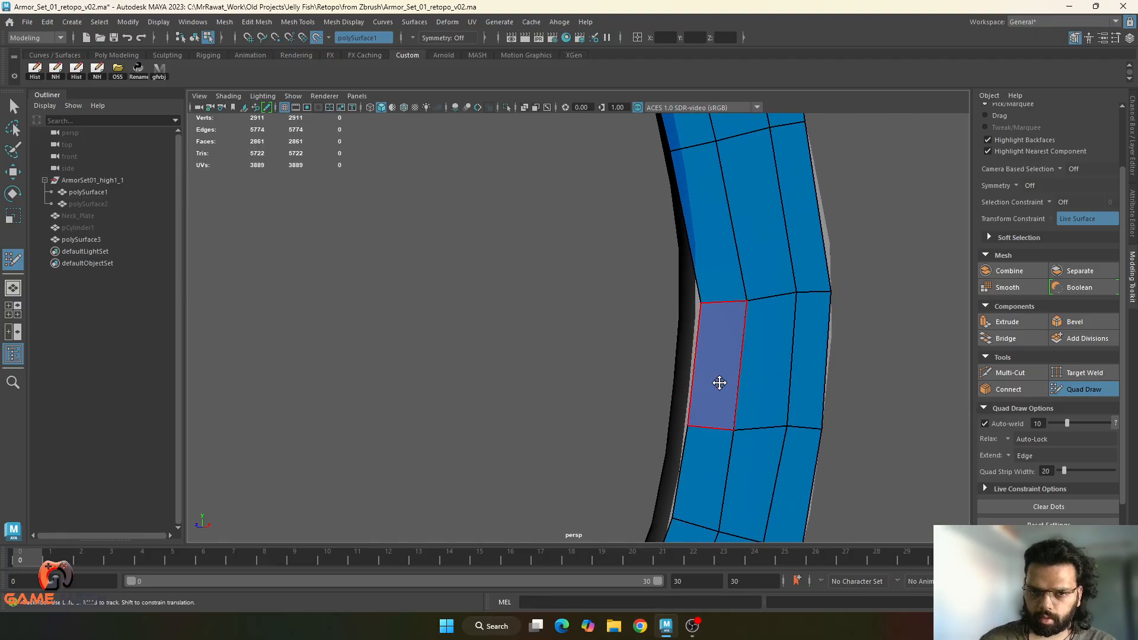
pyautogui.moveTo(705, 298); pyautogui.dragTo(702, 298)
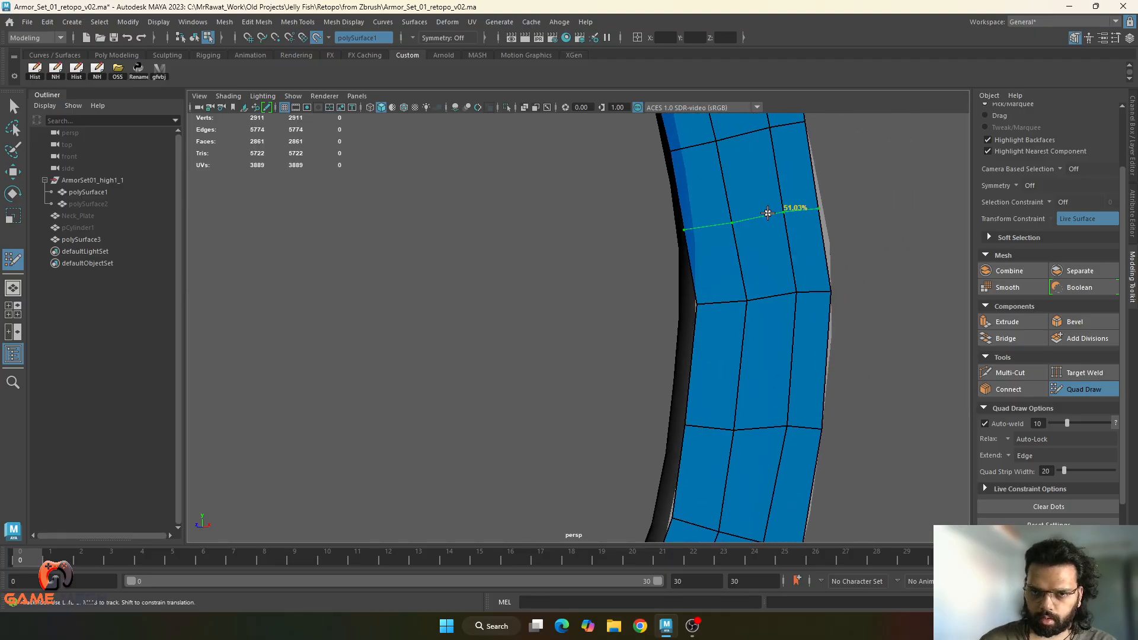
# - Insert an edge loop across the strap's upper section at about 51% and fit the surrounding border vertices to the rim
pyautogui.keyDown('ctrl'); pyautogui.click(768, 213); pyautogui.keyUp('ctrl')
pyautogui.keyDown('alt'); pyautogui.moveTo(768, 213); pyautogui.dragTo(787, 271, button='middle'); pyautogui.keyUp('alt')
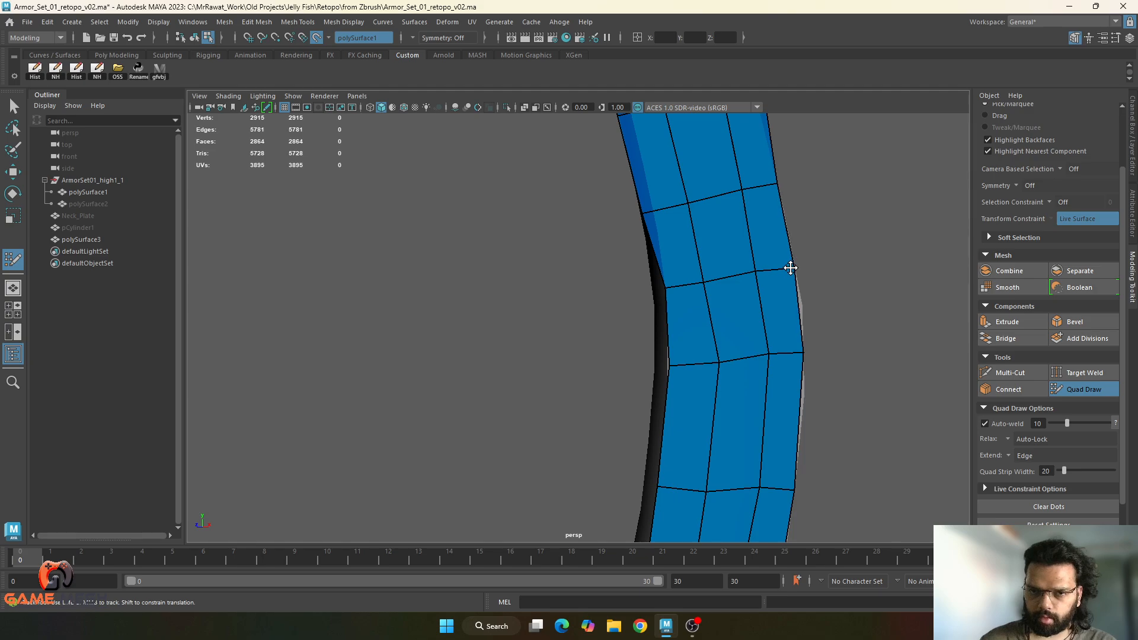
pyautogui.moveTo(641, 212); pyautogui.dragTo(651, 212)
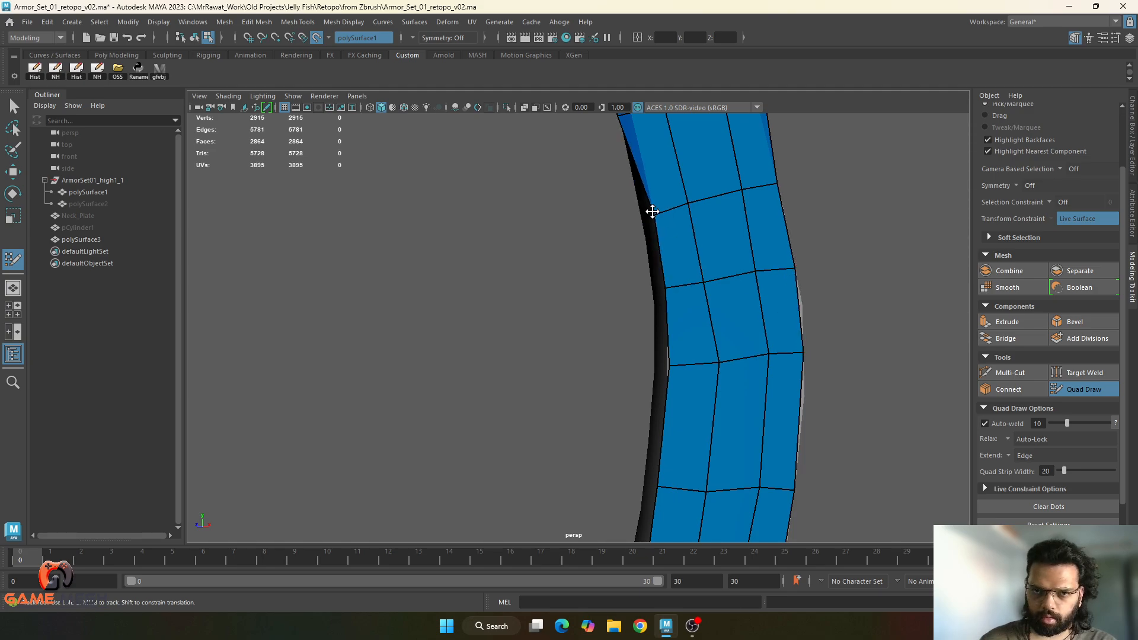
pyautogui.keyDown('alt'); pyautogui.moveTo(682, 142); pyautogui.dragTo(695, 309, button='middle'); pyautogui.keyUp('alt')
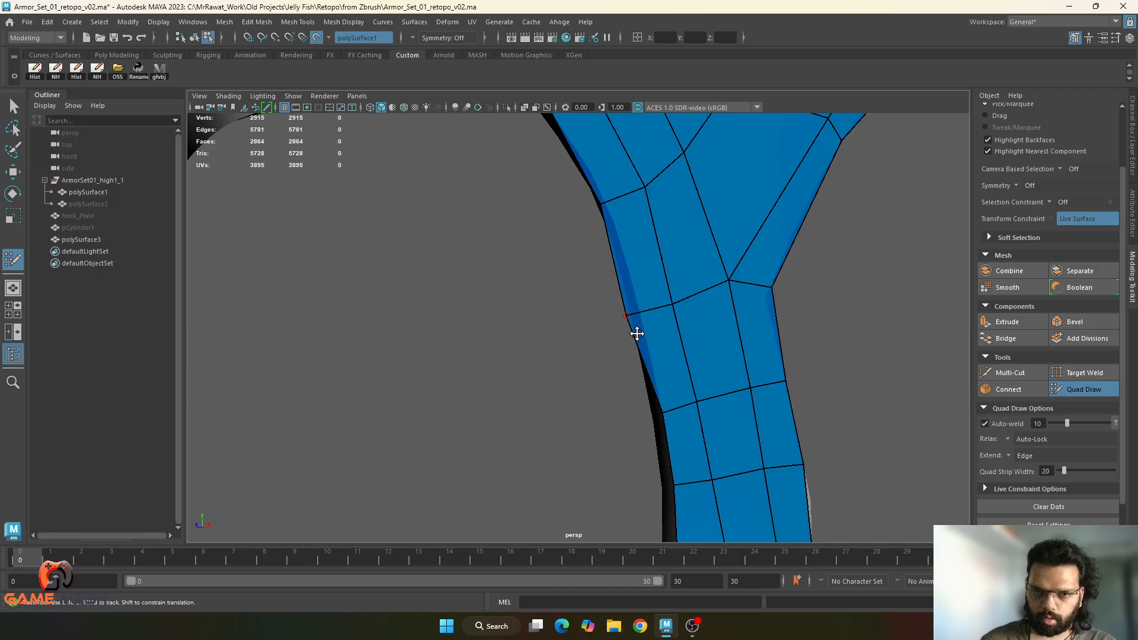
pyautogui.keyDown('alt'); pyautogui.moveTo(637, 334); pyautogui.dragTo(748, 311); pyautogui.keyUp('alt')
pyautogui.moveTo(781, 273); pyautogui.dragTo(785, 330)
# - Align the inner border vertices of the pointed front tip with the edge of the high-poly armor
pyautogui.scroll(-5, 791, 282)
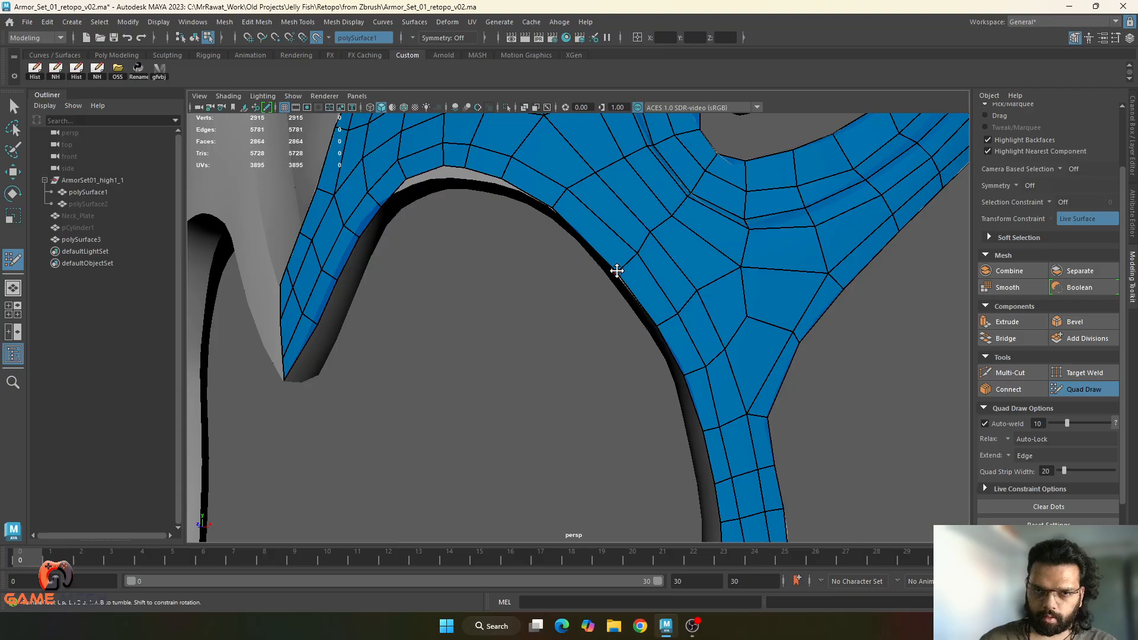
pyautogui.keyDown('alt'); pyautogui.moveTo(616, 271); pyautogui.dragTo(564, 308); pyautogui.keyUp('alt')
pyautogui.scroll(-2, 559, 320)
pyautogui.scroll(5, 564, 307)
pyautogui.keyDown('alt'); pyautogui.moveTo(566, 311); pyautogui.dragTo(671, 457, button='middle'); pyautogui.keyUp('alt')
pyautogui.keyDown('alt'); pyautogui.moveTo(671, 458); pyautogui.dragTo(633, 328); pyautogui.keyUp('alt')
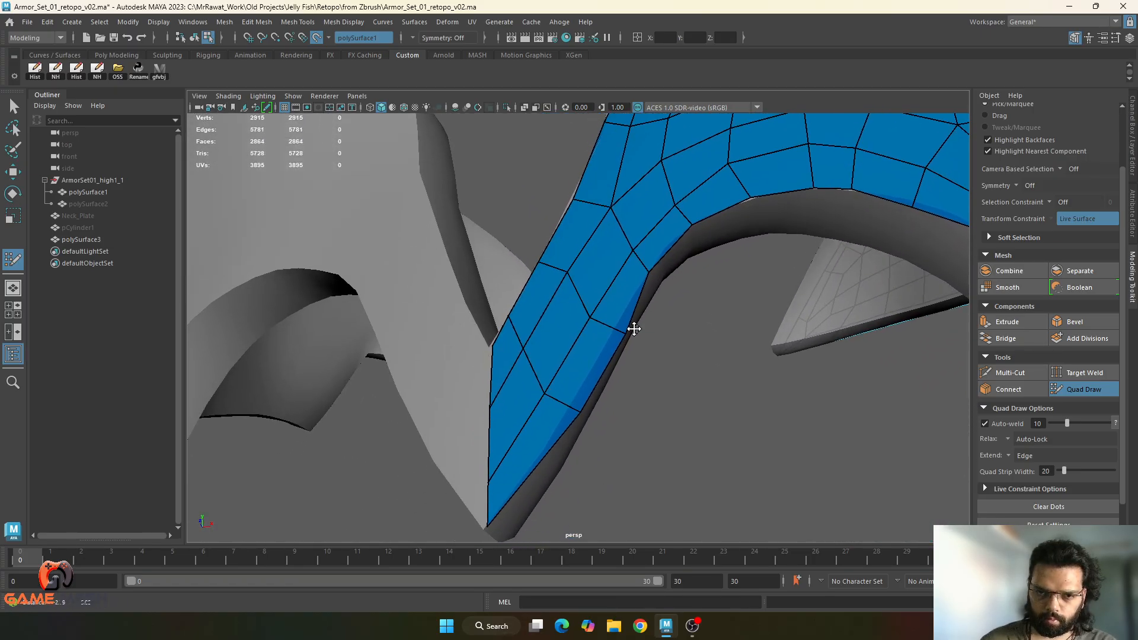
pyautogui.keyDown('alt'); pyautogui.moveTo(632, 328); pyautogui.dragTo(628, 330, button='middle'); pyautogui.keyUp('alt')
pyautogui.moveTo(581, 405); pyautogui.dragTo(576, 403)
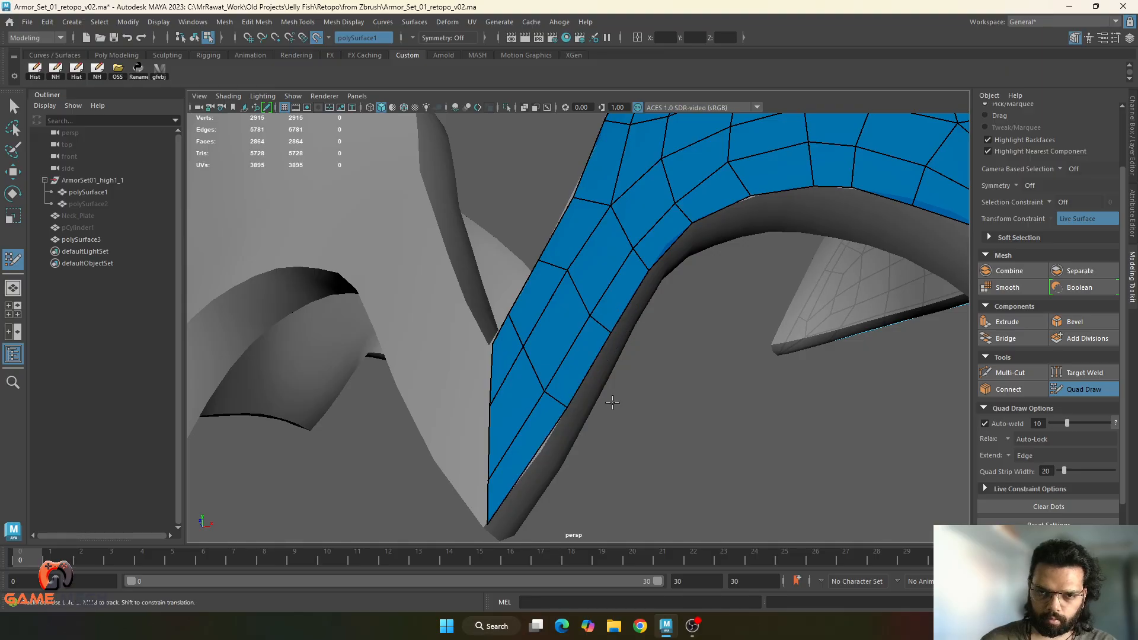
# - Relax the retopo mesh around the front centre section and leave Quad Draw for the Move tool
pyautogui.keyDown('alt'); pyautogui.moveTo(610, 402); pyautogui.dragTo(547, 387, button='right'); pyautogui.keyUp('alt')
pyautogui.keyDown('alt'); pyautogui.moveTo(547, 386); pyautogui.dragTo(607, 353); pyautogui.keyUp('alt')
pyautogui.keyDown('alt'); pyautogui.moveTo(607, 353); pyautogui.dragTo(707, 408, button='right'); pyautogui.keyUp('alt')
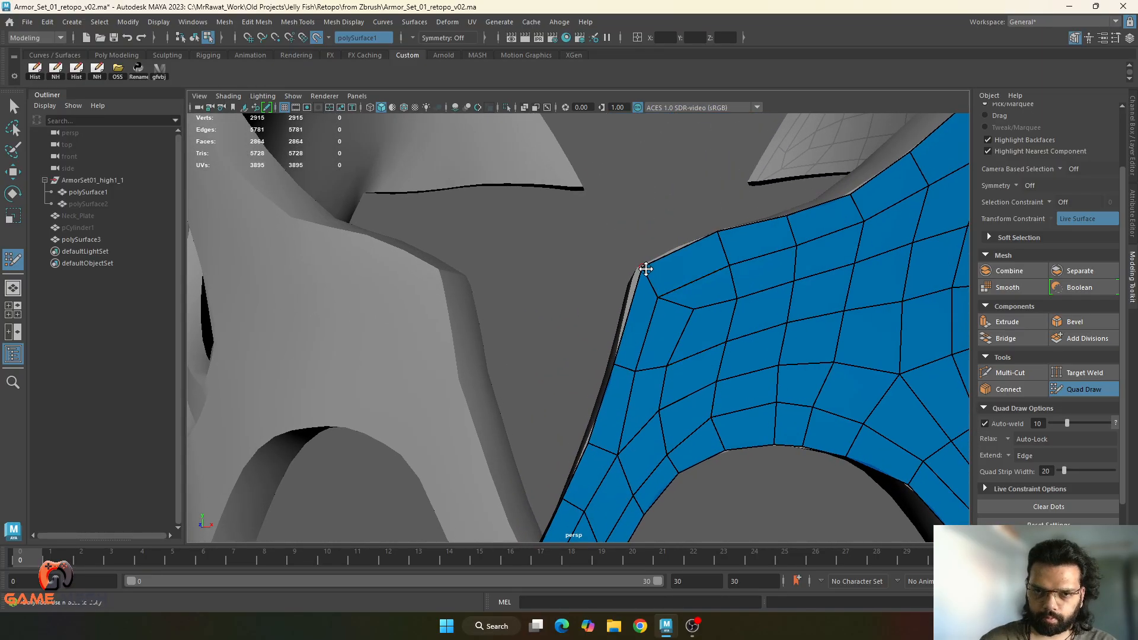
pyautogui.moveTo(673, 327)
pyautogui.keyDown('shift'); pyautogui.mouseDown()
pyautogui.moveTo(665, 371)
pyautogui.moveTo(814, 356)
pyautogui.mouseUp(); pyautogui.keyUp('shift')
pyautogui.keyDown('alt'); pyautogui.moveTo(814, 356); pyautogui.dragTo(633, 297, button='right'); pyautogui.keyUp('alt')
pyautogui.press('w')
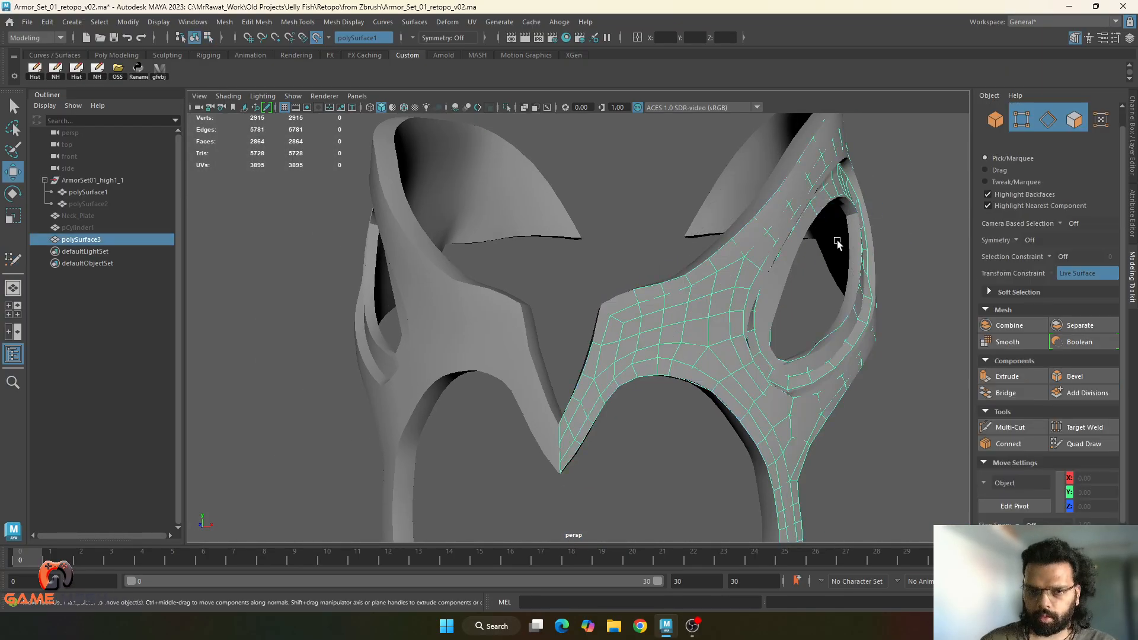
pyautogui.keyDown('alt'); pyautogui.moveTo(836, 244); pyautogui.dragTo(735, 332, button='right'); pyautogui.keyUp('alt')
pyautogui.keyDown('alt'); pyautogui.moveTo(736, 332); pyautogui.dragTo(795, 378); pyautogui.keyUp('alt')
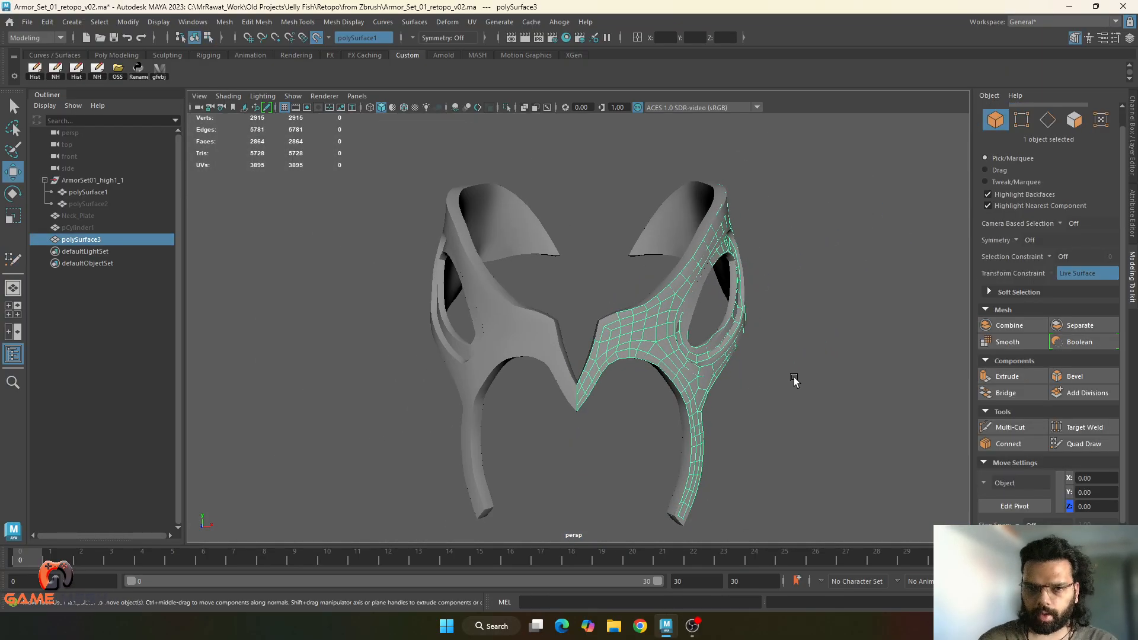
# - Unhide polySurface2 and examine the arm guard's shape and openings from several angles
pyautogui.click(105, 201)
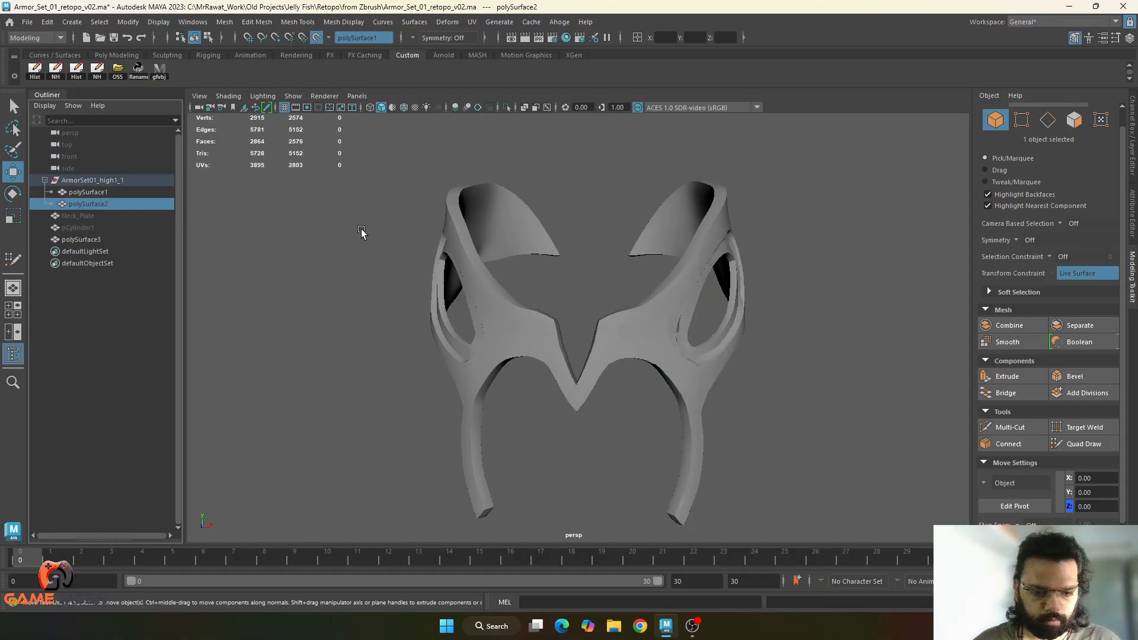
pyautogui.hotkey('shift', 'h')
pyautogui.press('f')
pyautogui.keyDown('alt'); pyautogui.moveTo(243, 271); pyautogui.dragTo(714, 249); pyautogui.keyUp('alt')
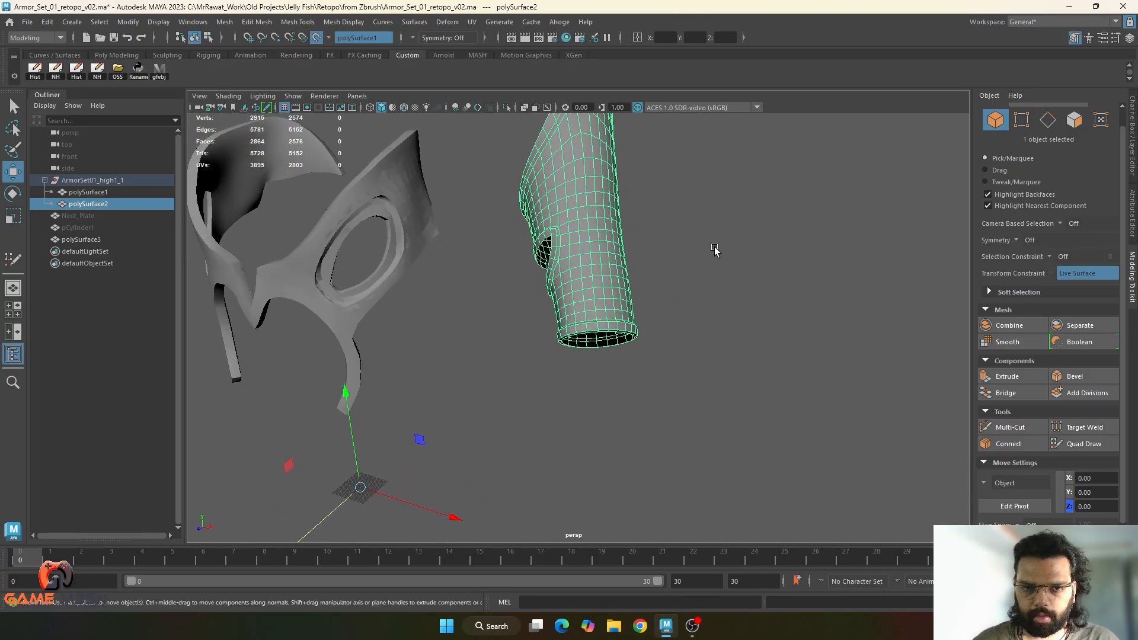
pyautogui.click(713, 249)
pyautogui.keyDown('alt'); pyautogui.moveTo(714, 249); pyautogui.dragTo(729, 447, button='middle'); pyautogui.keyUp('alt')
pyautogui.keyDown('alt'); pyautogui.moveTo(730, 447); pyautogui.dragTo(764, 391, button='right'); pyautogui.keyUp('alt')
pyautogui.keyDown('alt'); pyautogui.moveTo(533, 261); pyautogui.dragTo(579, 359, button='middle'); pyautogui.keyUp('alt')
pyautogui.click(530, 253)
pyautogui.keyDown('alt'); pyautogui.moveTo(530, 253); pyautogui.dragTo(440, 269); pyautogui.keyUp('alt')
pyautogui.keyDown('alt'); pyautogui.moveTo(529, 257); pyautogui.dragTo(656, 337); pyautogui.keyUp('alt')
pyautogui.click(646, 277)
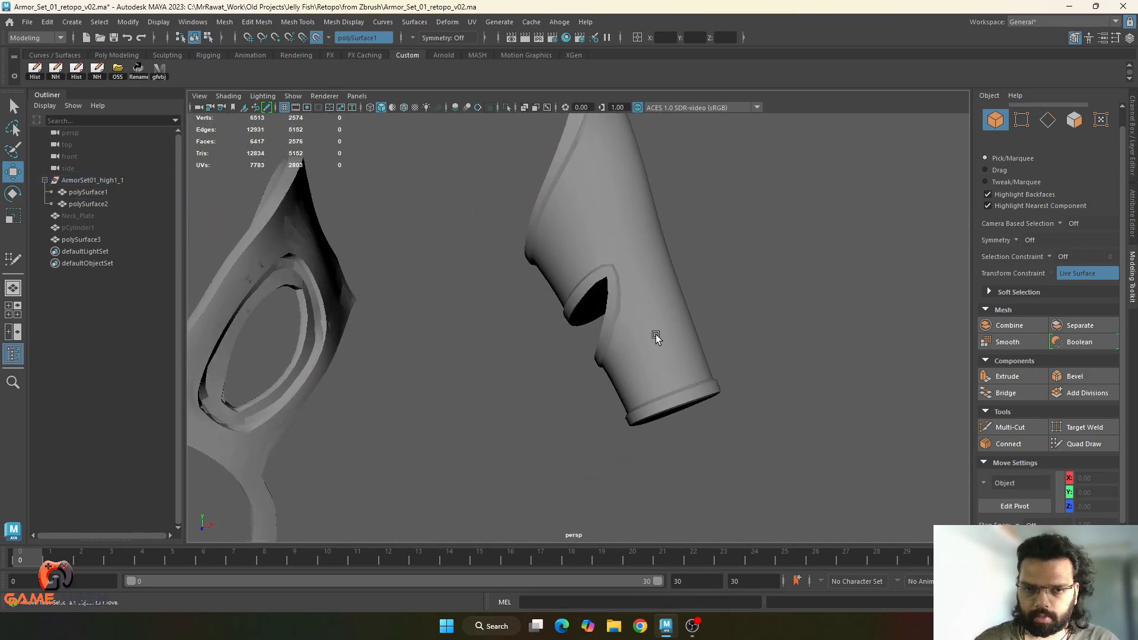
pyautogui.keyDown('alt'); pyautogui.moveTo(689, 382); pyautogui.dragTo(667, 322); pyautogui.keyUp('alt')
pyautogui.keyDown('alt'); pyautogui.moveTo(667, 321); pyautogui.dragTo(563, 301, button='right'); pyautogui.keyUp('alt')
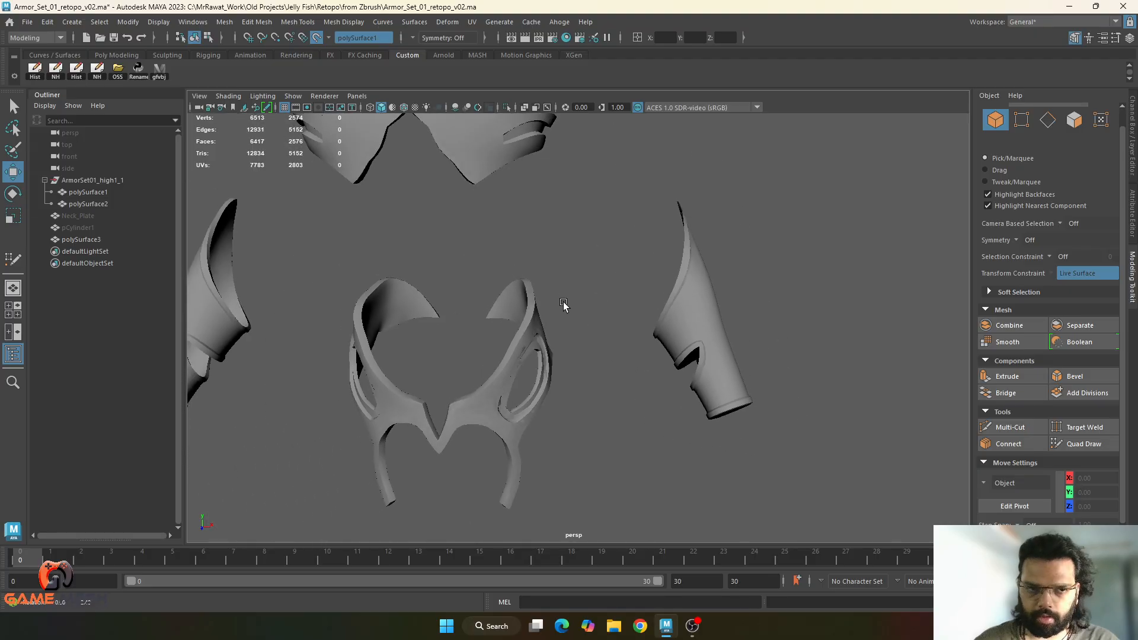
# - Examine the waist piece and its oval side opening alongside the rest of the armor set
pyautogui.keyDown('alt'); pyautogui.moveTo(563, 301); pyautogui.dragTo(569, 292); pyautogui.keyUp('alt')
pyautogui.keyDown('alt'); pyautogui.moveTo(568, 291); pyautogui.dragTo(522, 243, button='right'); pyautogui.keyUp('alt')
pyautogui.keyDown('alt'); pyautogui.moveTo(522, 243); pyautogui.dragTo(589, 292, button='middle'); pyautogui.keyUp('alt')
pyautogui.keyDown('alt'); pyautogui.moveTo(589, 292); pyautogui.dragTo(536, 305); pyautogui.keyUp('alt')
pyautogui.keyDown('alt'); pyautogui.moveTo(536, 305); pyautogui.dragTo(649, 397, button='right'); pyautogui.keyUp('alt')
pyautogui.keyDown('alt'); pyautogui.moveTo(649, 397); pyautogui.dragTo(652, 295, button='middle'); pyautogui.keyUp('alt')
pyautogui.keyDown('alt'); pyautogui.moveTo(652, 295); pyautogui.dragTo(673, 395, button='right'); pyautogui.keyUp('alt')
pyautogui.keyDown('alt'); pyautogui.moveTo(674, 395); pyautogui.dragTo(610, 384); pyautogui.keyUp('alt')
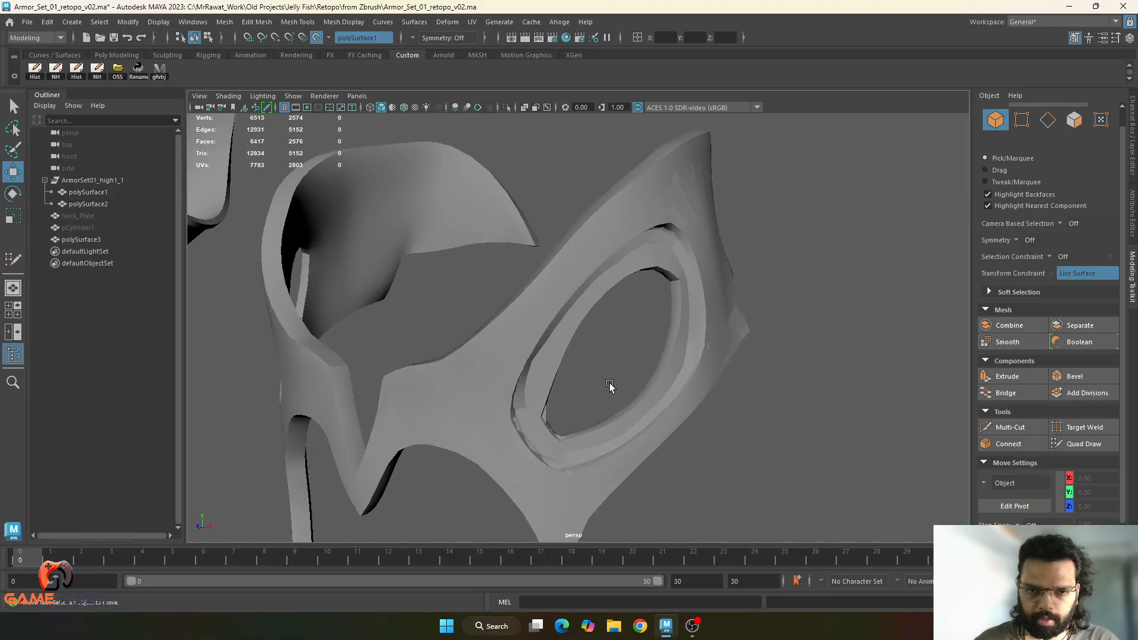
# - Hide polySurface2 so only the waist piece and its retopo mesh are displayed
pyautogui.click(520, 330)
pyautogui.scroll(-3, 640, 354)
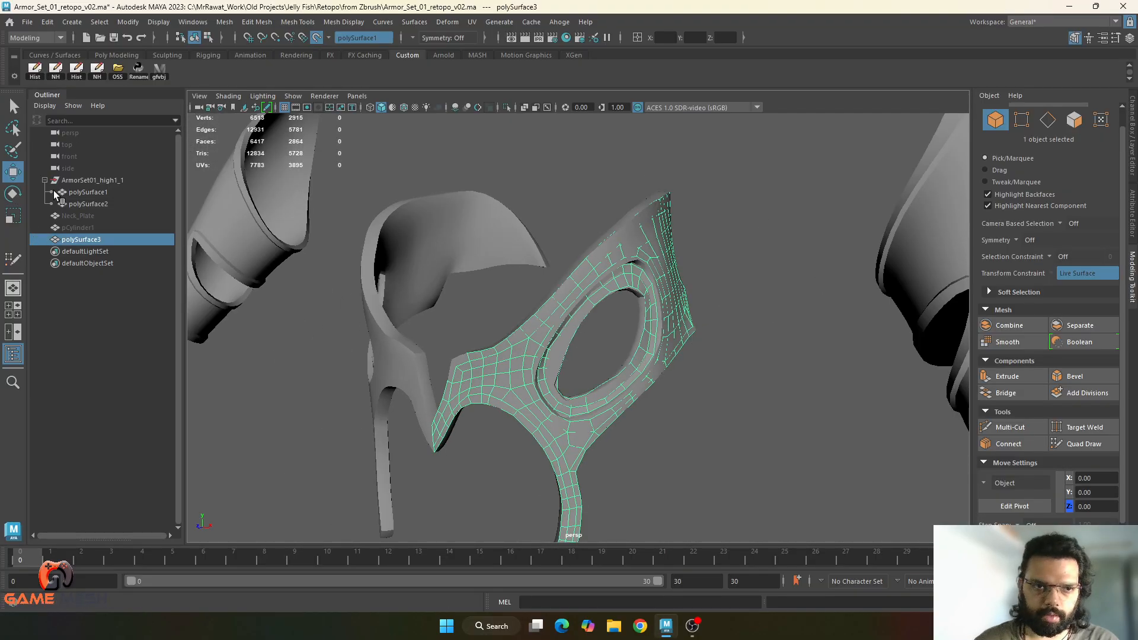
pyautogui.click(106, 193)
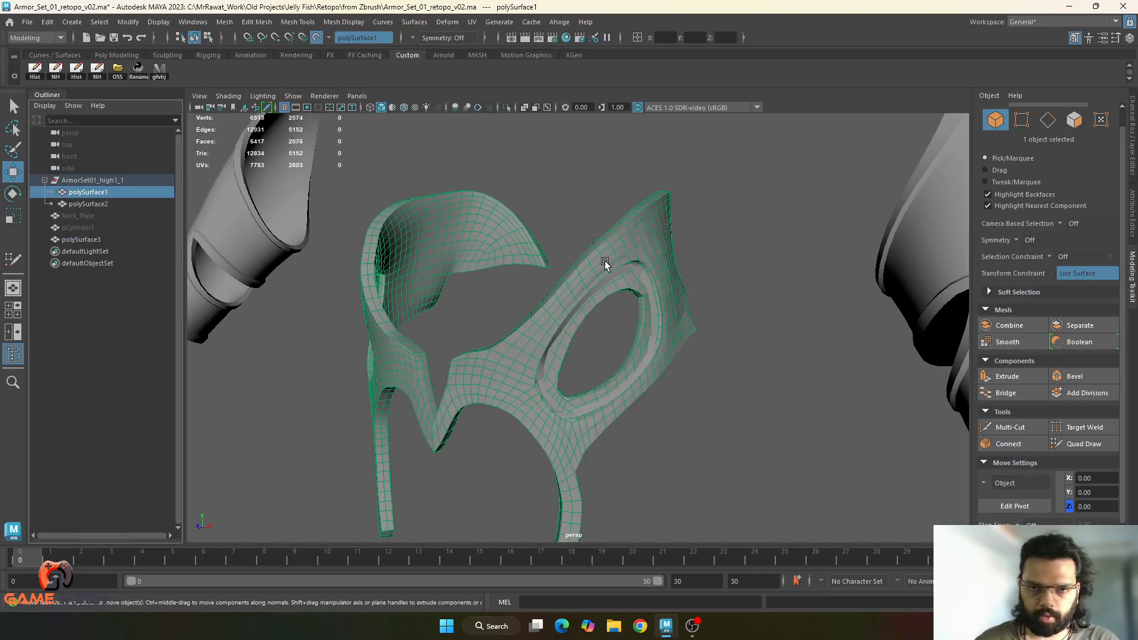
pyautogui.click(94, 204)
pyautogui.hotkey('ctrl', 'h')
# - Isolate the retopo mesh polySurface3 in the viewport and frame it
pyautogui.click(584, 328)
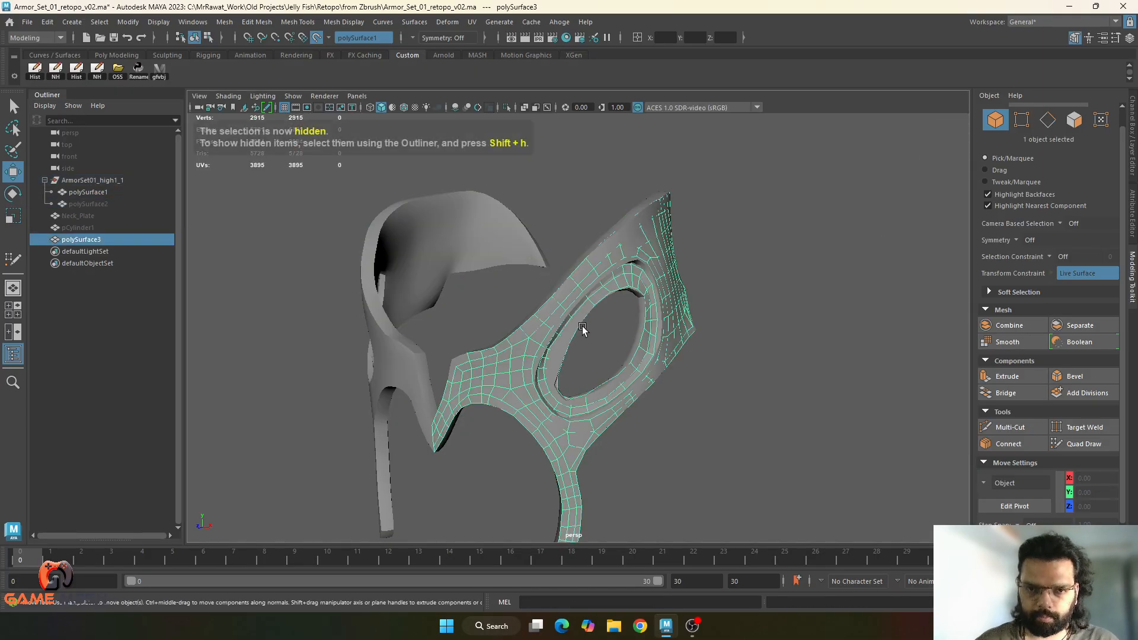
pyautogui.keyDown('alt'); pyautogui.moveTo(582, 327); pyautogui.dragTo(623, 363); pyautogui.keyUp('alt')
pyautogui.keyDown('alt'); pyautogui.moveTo(624, 364); pyautogui.dragTo(631, 333, button='middle'); pyautogui.keyUp('alt')
pyautogui.keyDown('alt'); pyautogui.moveTo(631, 333); pyautogui.dragTo(594, 395, button='right'); pyautogui.keyUp('alt')
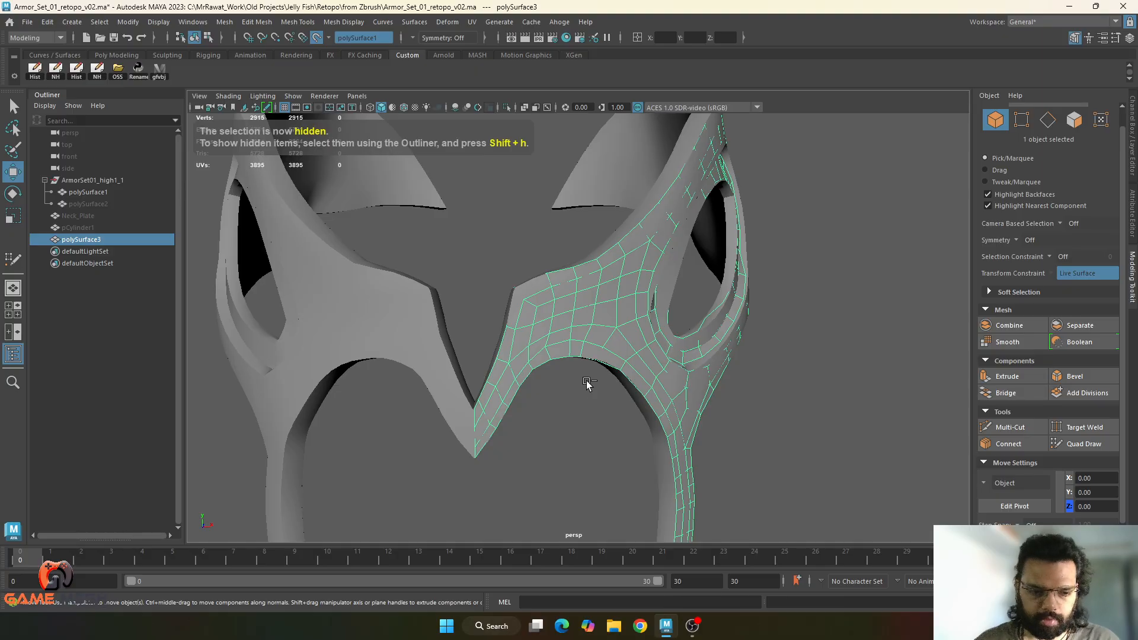
pyautogui.hotkey('ctrl', '1')
pyautogui.press('f')
pyautogui.moveTo(518, 358)
pyautogui.keyDown('alt'); pyautogui.mouseDown()
pyautogui.moveTo(529, 415)
pyautogui.moveTo(572, 412)
pyautogui.moveTo(571, 374)
pyautogui.moveTo(525, 417)
pyautogui.moveTo(530, 364)
pyautogui.mouseUp(); pyautogui.keyUp('alt')
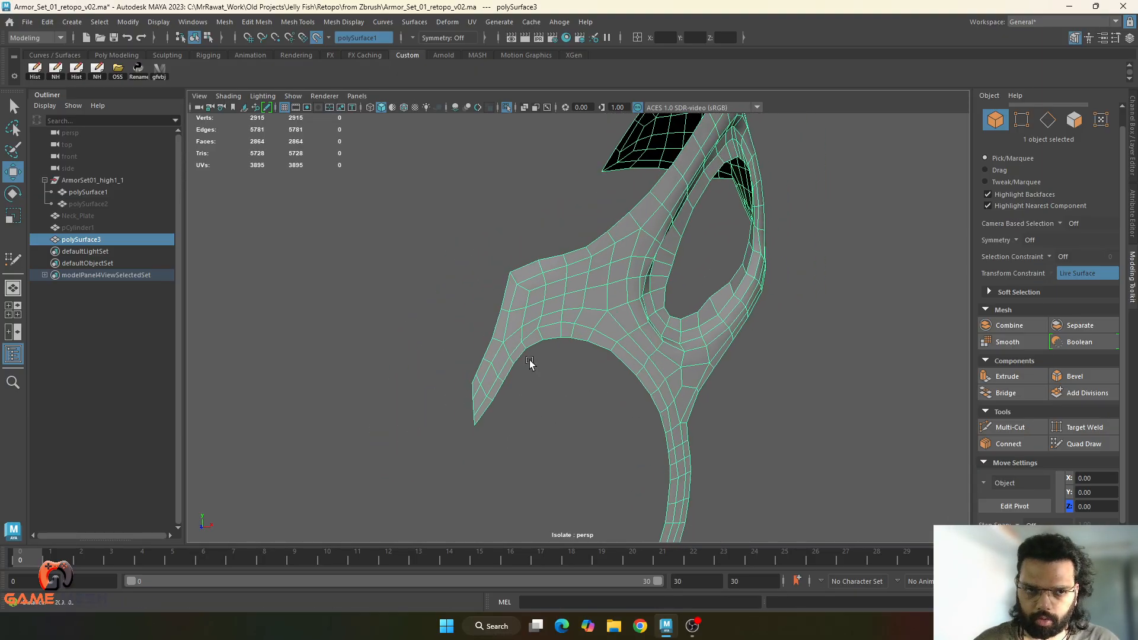
# - Select polySurface1, turn off viewport isolation and disable the live surface
pyautogui.click(89, 193)
pyautogui.scroll(-2, 559, 256)
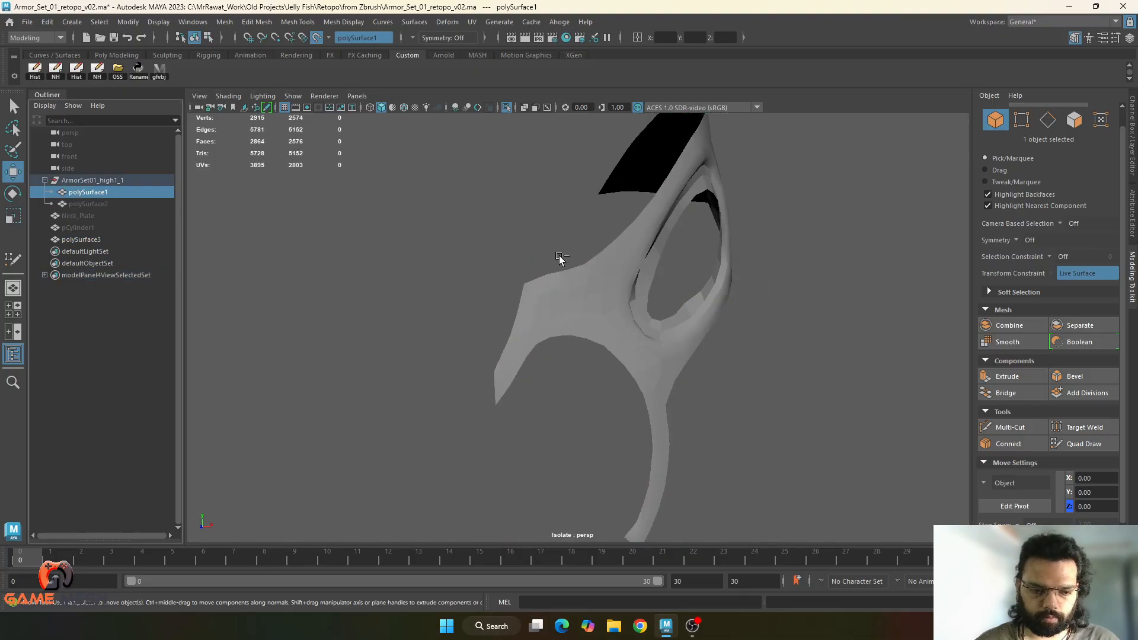
pyautogui.hotkey('ctrl', '1')
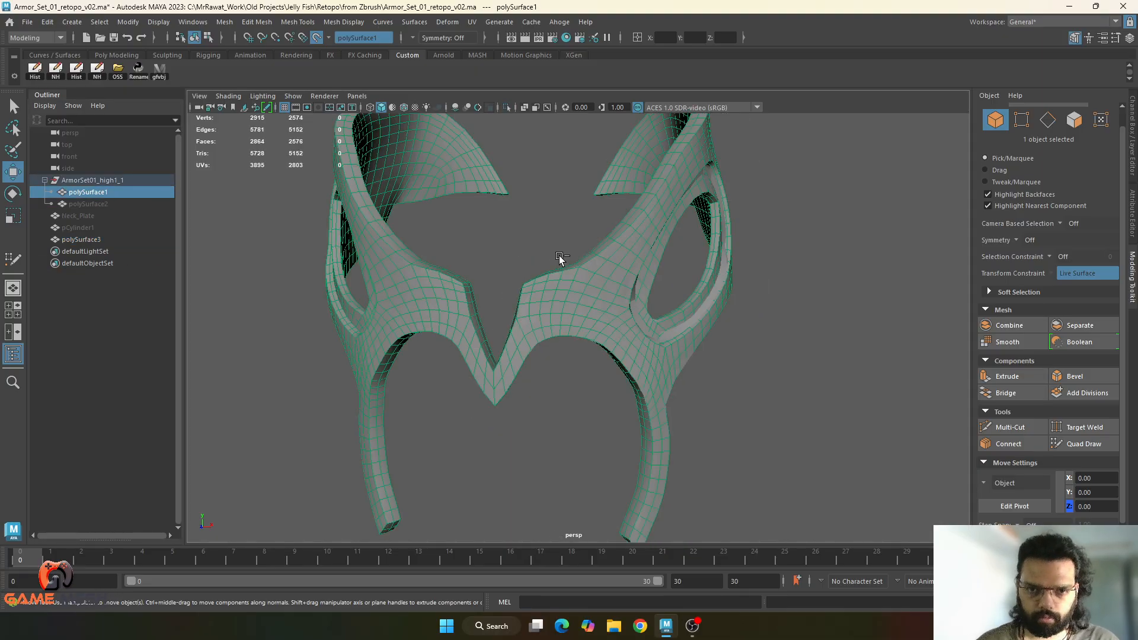
pyautogui.click(317, 37)
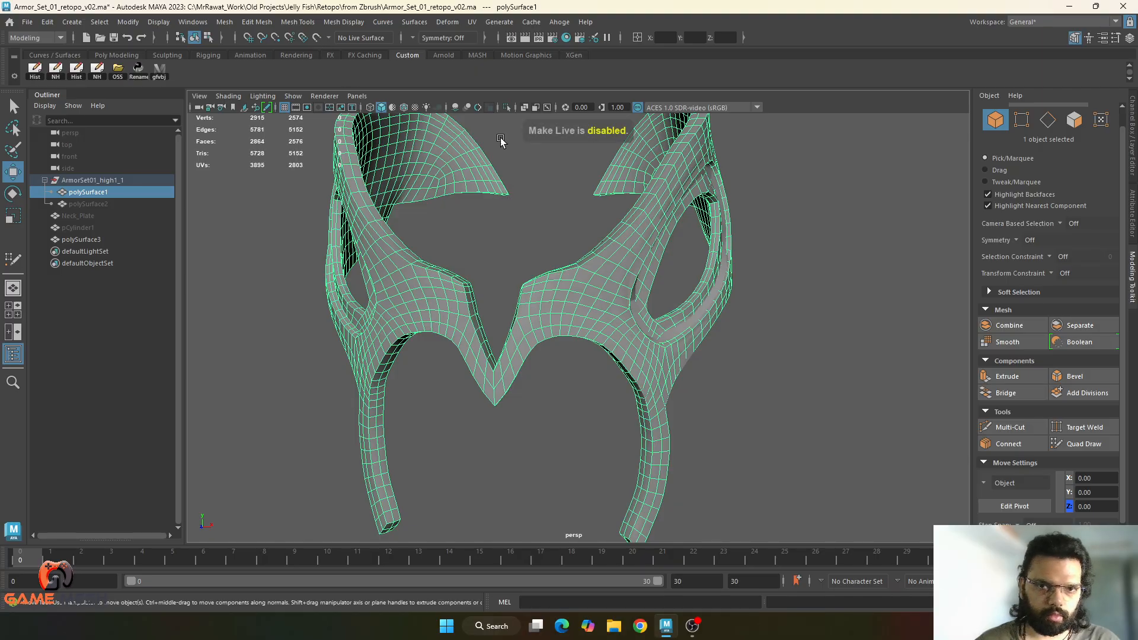
# - Hide the high-poly polySurface1 and select the retopo mesh polySurface3
pyautogui.hotkey('ctrl', 'h')
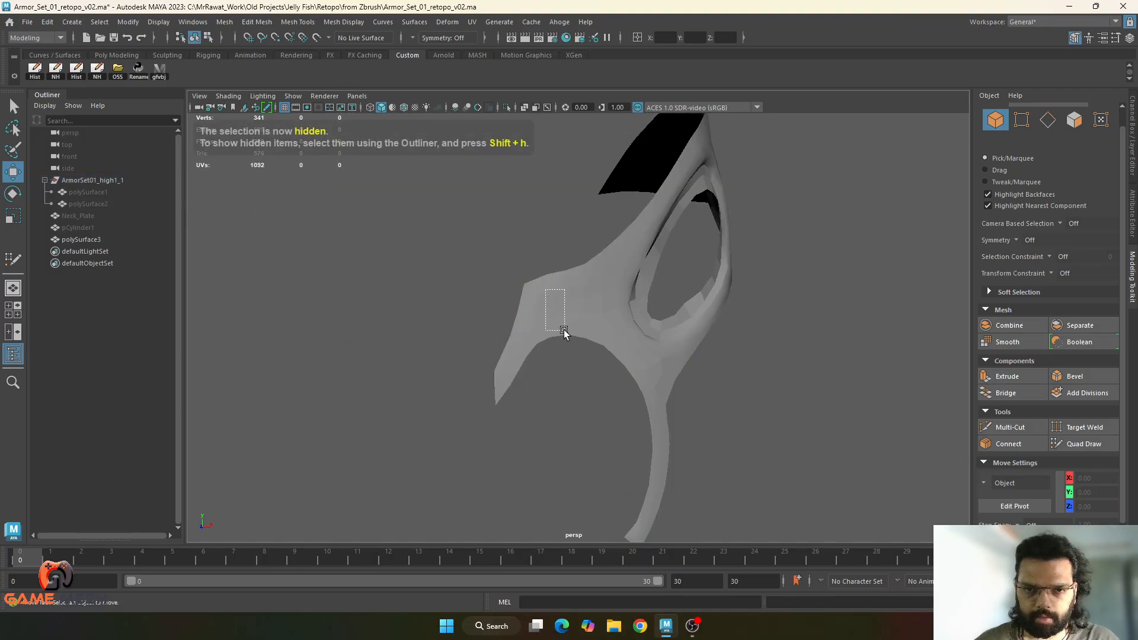
pyautogui.click(554, 356)
# - Apply Edge Flow to the short border edges between the pointed front tip and the start of the lower arch
pyautogui.scroll(1, 563, 367)
pyautogui.keyDown('alt'); pyautogui.moveTo(570, 371); pyautogui.dragTo(596, 386, button='right'); pyautogui.keyUp('alt')
pyautogui.keyDown('alt'); pyautogui.moveTo(514, 354); pyautogui.dragTo(533, 380, button='middle'); pyautogui.keyUp('alt')
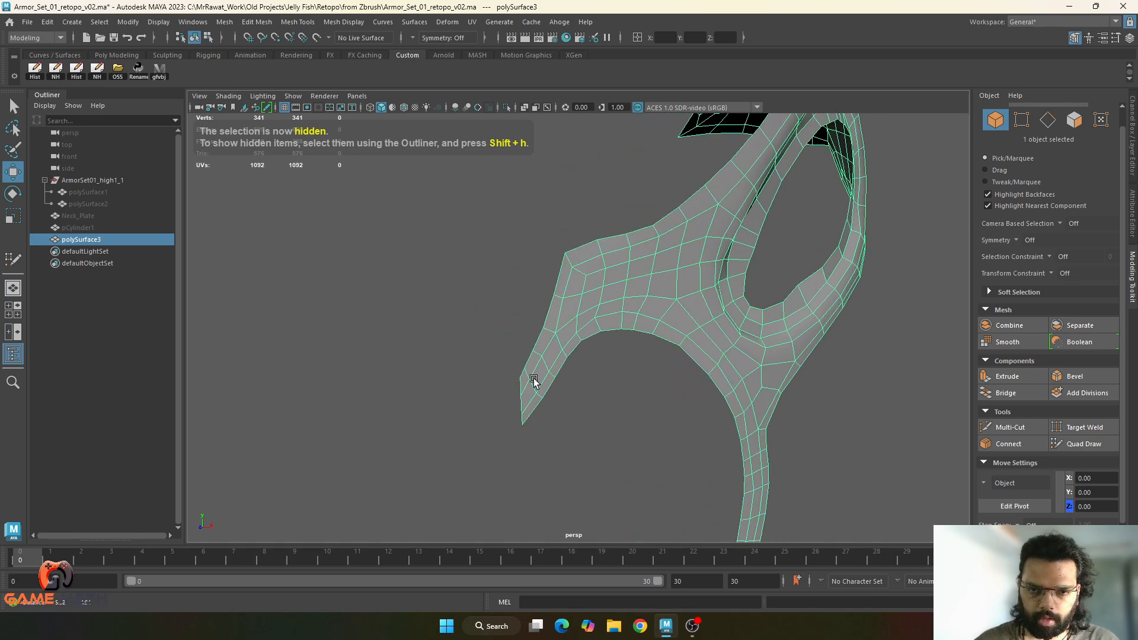
pyautogui.keyDown('alt'); pyautogui.moveTo(534, 380); pyautogui.dragTo(581, 408, button='right'); pyautogui.keyUp('alt')
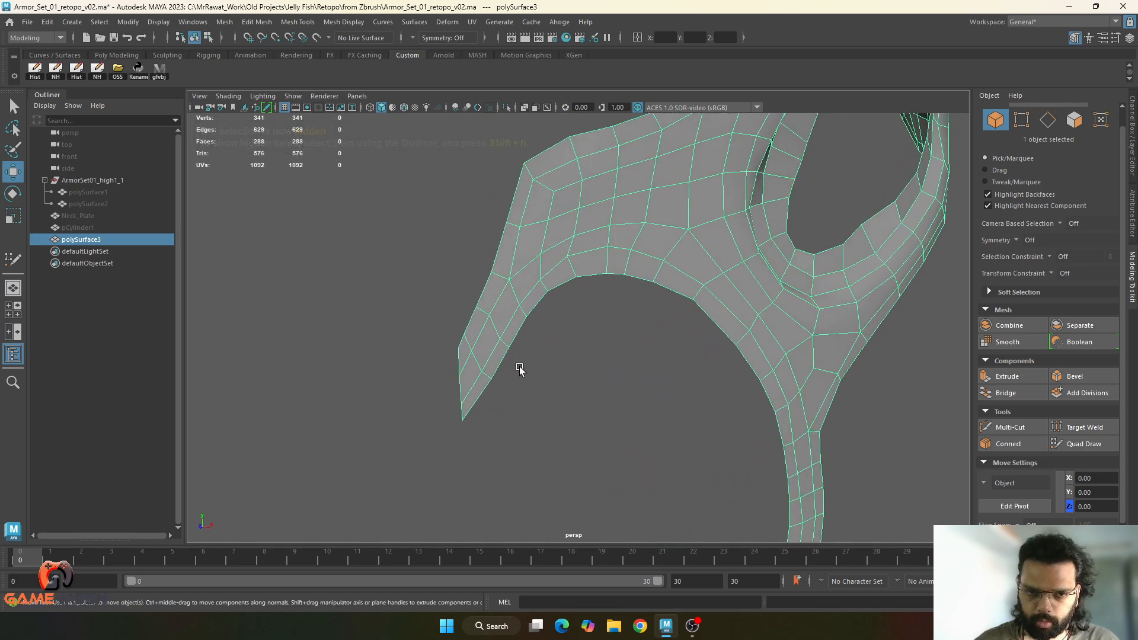
pyautogui.keyDown('alt'); pyautogui.moveTo(520, 371); pyautogui.dragTo(531, 323, button='middle'); pyautogui.keyUp('alt')
pyautogui.keyDown('alt'); pyautogui.moveTo(531, 323); pyautogui.dragTo(511, 246, button='right'); pyautogui.keyUp('alt')
pyautogui.keyDown('alt'); pyautogui.moveTo(504, 369); pyautogui.dragTo(598, 457, button='right'); pyautogui.keyUp('alt')
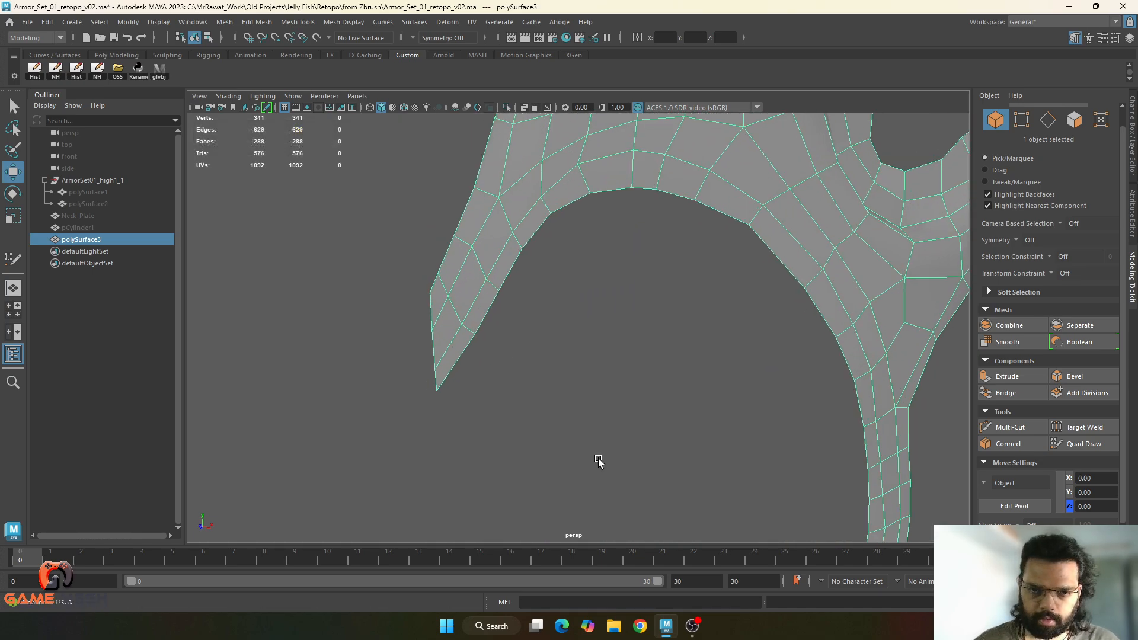
pyautogui.keyDown('alt'); pyautogui.moveTo(532, 402); pyautogui.dragTo(543, 421, button='middle'); pyautogui.keyUp('alt')
pyautogui.moveTo(543, 421)
pyautogui.keyDown('alt'); pyautogui.mouseDown(button='right')
pyautogui.moveTo(555, 428)
pyautogui.moveTo(559, 413)
pyautogui.mouseUp(button='right'); pyautogui.keyUp('alt')
pyautogui.press('F10')
pyautogui.click(496, 306)
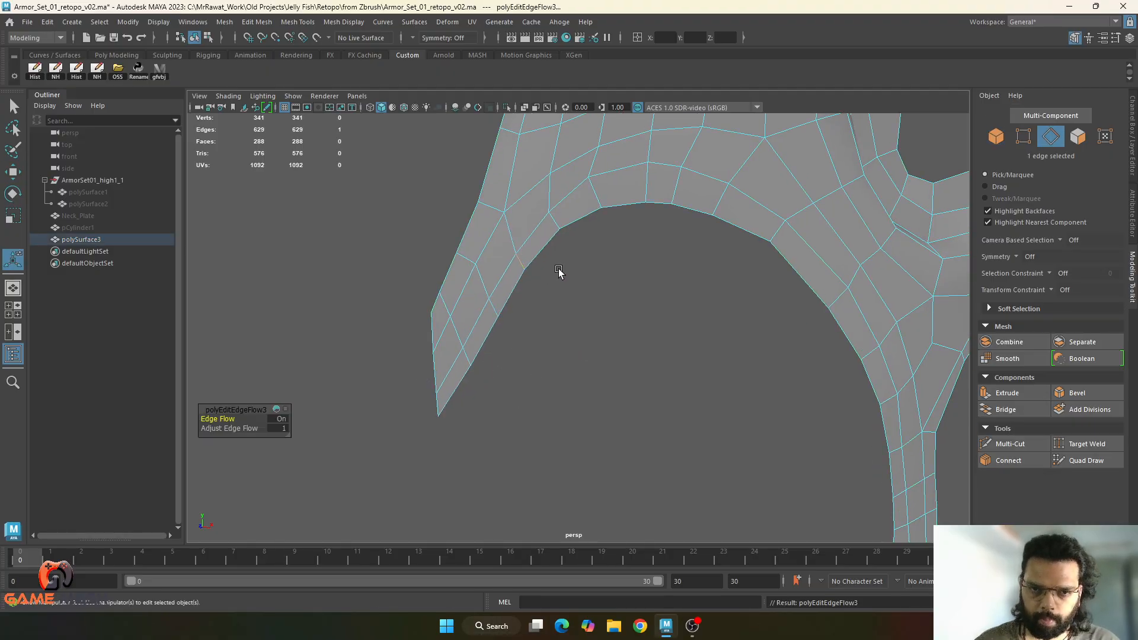
pyautogui.click(600, 198)
pyautogui.press('g')
pyautogui.keyDown('alt'); pyautogui.moveTo(626, 237); pyautogui.dragTo(612, 257, button='middle'); pyautogui.keyUp('alt')
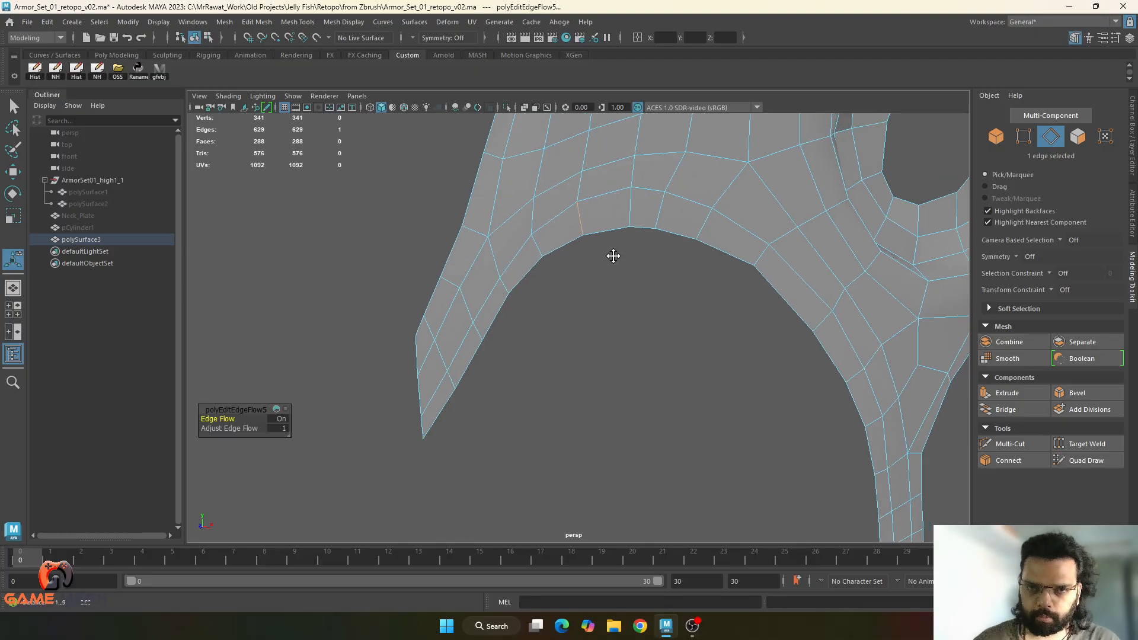
# - Apply Edge Flow to the short cross edges along the crown and outer side of the lower arch
pyautogui.click(632, 208)
pyautogui.press('g')
pyautogui.click(664, 219)
pyautogui.press('g')
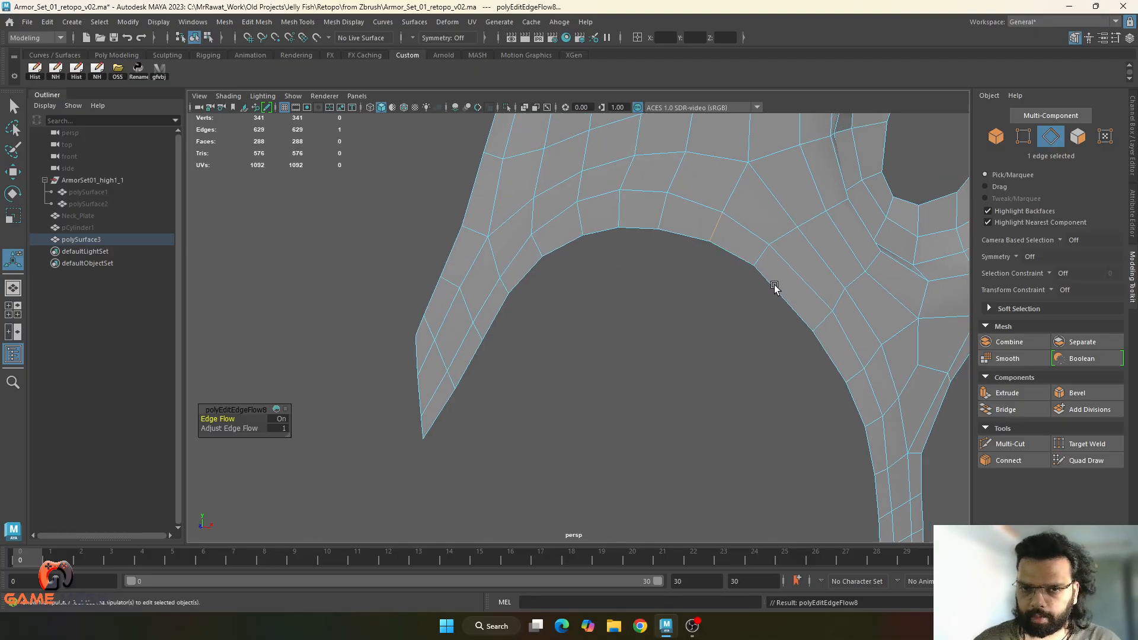
pyautogui.click(761, 255)
pyautogui.press('g')
pyautogui.click(823, 322)
pyautogui.press('g')
# - Apply Edge Flow to the inner border's cross edges where the arch runs down into the narrow strap
pyautogui.keyDown('alt'); pyautogui.moveTo(821, 415); pyautogui.dragTo(734, 358, button='middle'); pyautogui.keyUp('alt')
pyautogui.click(714, 324)
pyautogui.press('g')
pyautogui.click(740, 376)
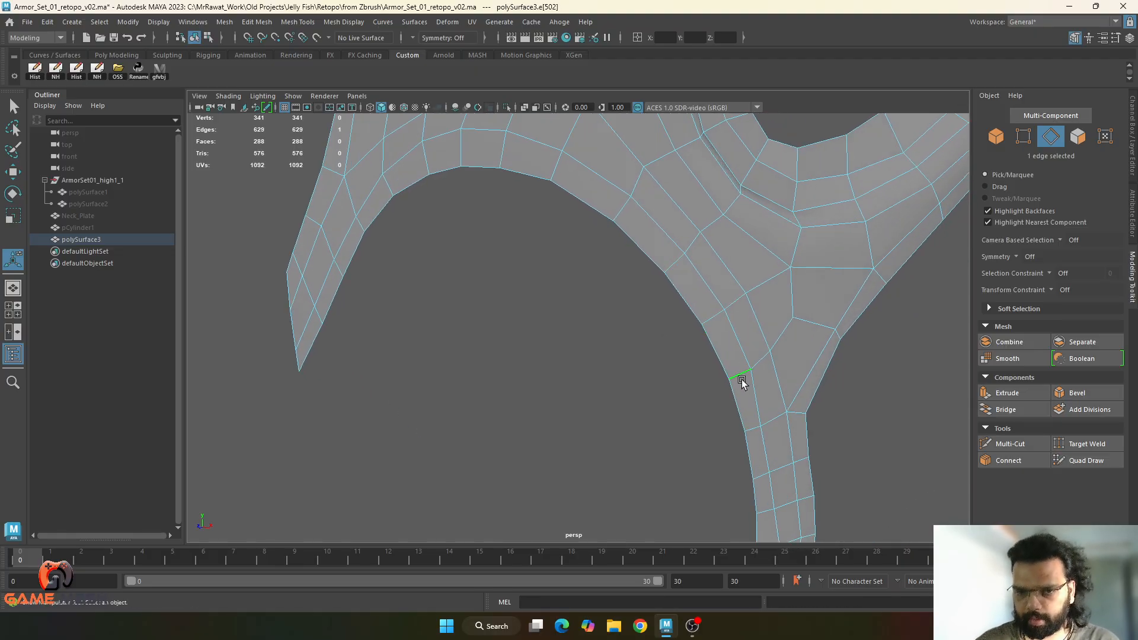
pyautogui.press('g')
pyautogui.keyDown('alt'); pyautogui.moveTo(762, 443); pyautogui.dragTo(742, 374, button='middle'); pyautogui.keyUp('alt')
pyautogui.click(735, 361)
pyautogui.press('g')
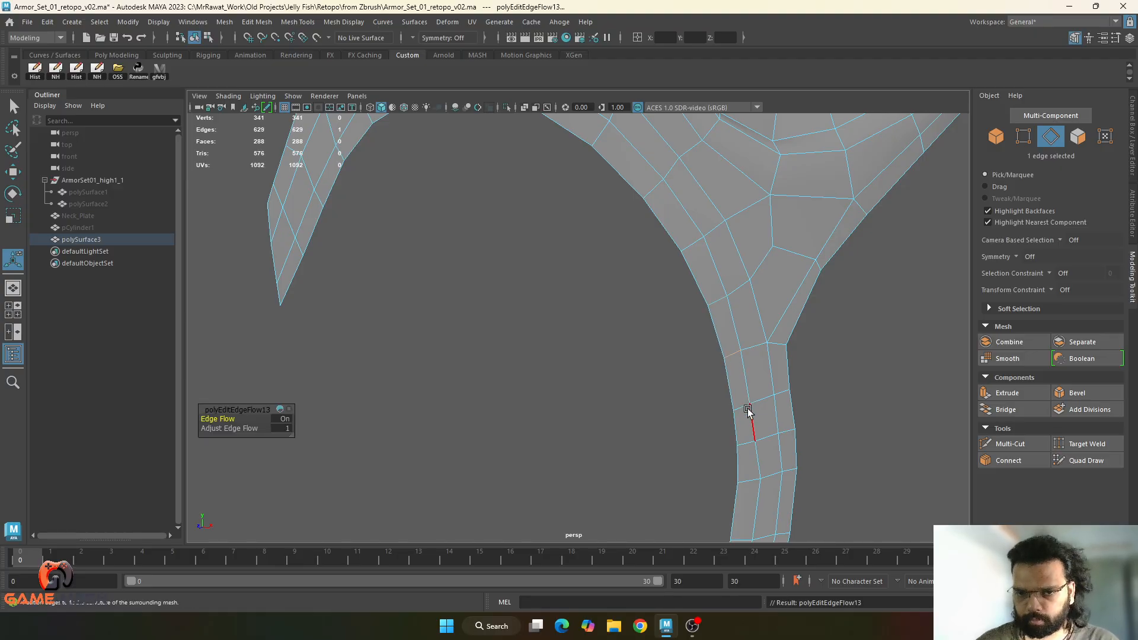
# - Even out the upper part of the narrow strap by applying Edge Flow to its cross edges
pyautogui.keyDown('alt'); pyautogui.moveTo(788, 473); pyautogui.dragTo(740, 375, button='middle'); pyautogui.keyUp('alt')
pyautogui.click(714, 346)
pyautogui.press('g')
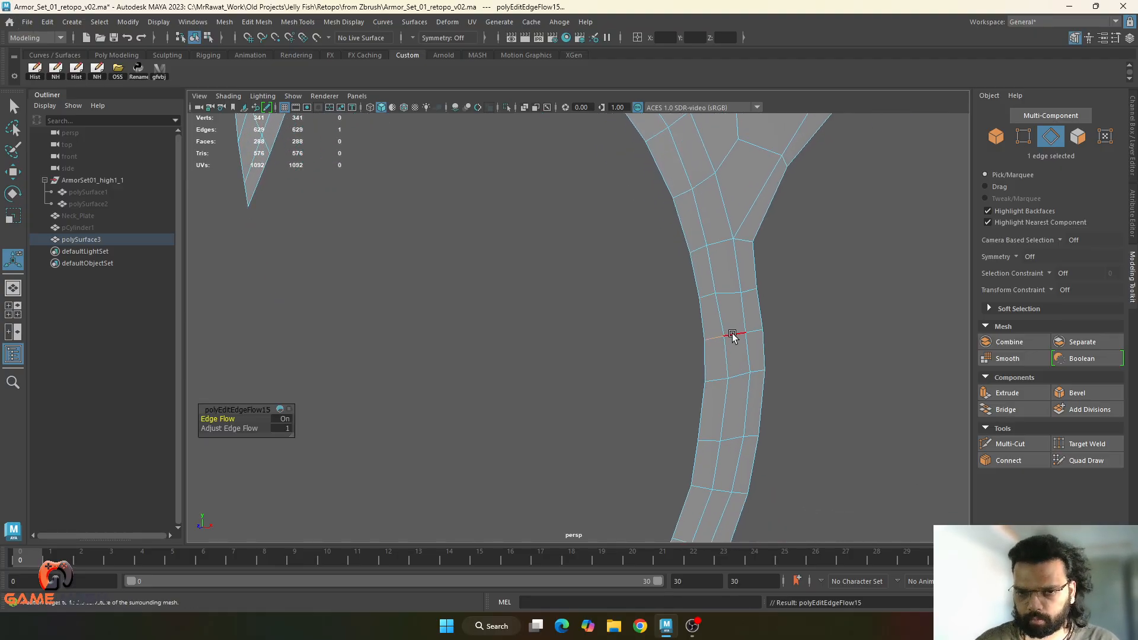
pyautogui.click(734, 350)
pyautogui.press('g')
pyautogui.doubleClick(730, 303)
pyautogui.press('g')
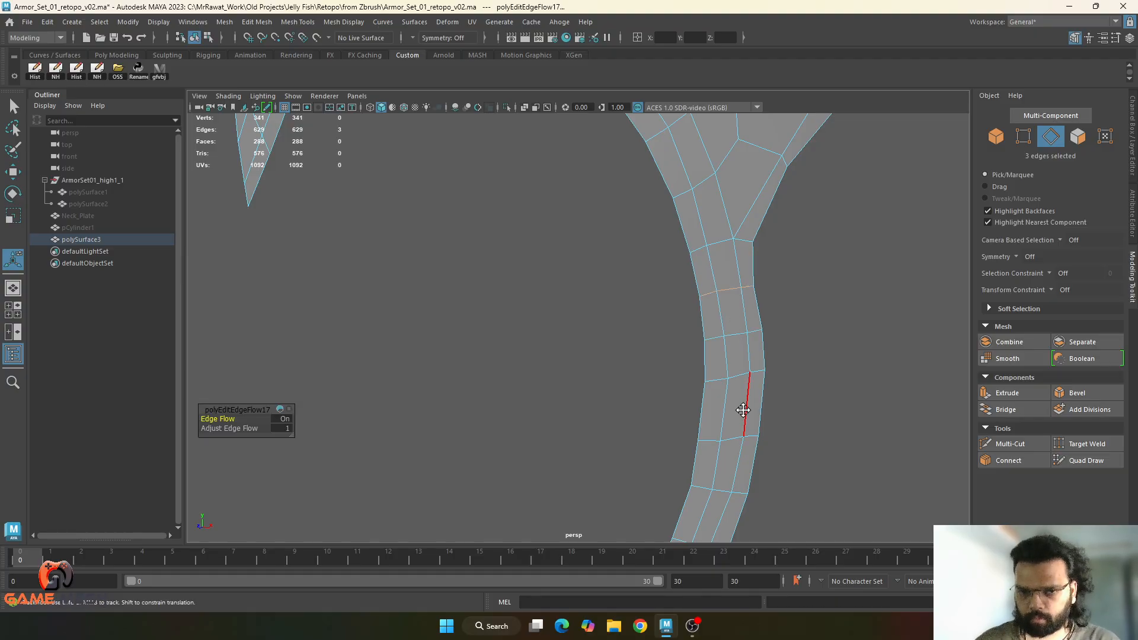
# - Select full cross loops in the middle of the strap and apply Edge Flow repeatedly to even their spacing
pyautogui.keyDown('alt'); pyautogui.moveTo(744, 419); pyautogui.dragTo(743, 351, button='middle'); pyautogui.keyUp('alt')
pyautogui.doubleClick(735, 310)
pyautogui.press('g')
pyautogui.keyDown('shift'); pyautogui.doubleClick(732, 377); pyautogui.keyUp('shift')
pyautogui.press('g')
pyautogui.press('g')
pyautogui.press('g')
pyautogui.press('g')
pyautogui.press('g')
pyautogui.press('g')
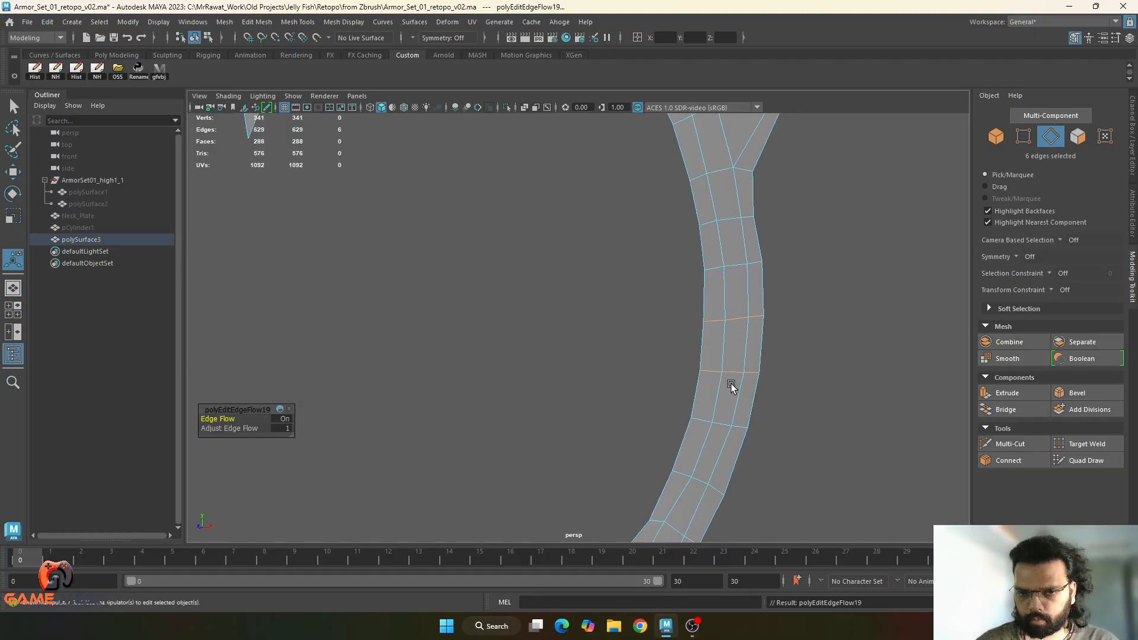
# - Try to smooth the lower strap's cross loops and the last edge before its end with Edge Flow
pyautogui.keyDown('alt'); pyautogui.moveTo(729, 433); pyautogui.dragTo(728, 383, button='middle'); pyautogui.keyUp('alt')
pyautogui.doubleClick(724, 377)
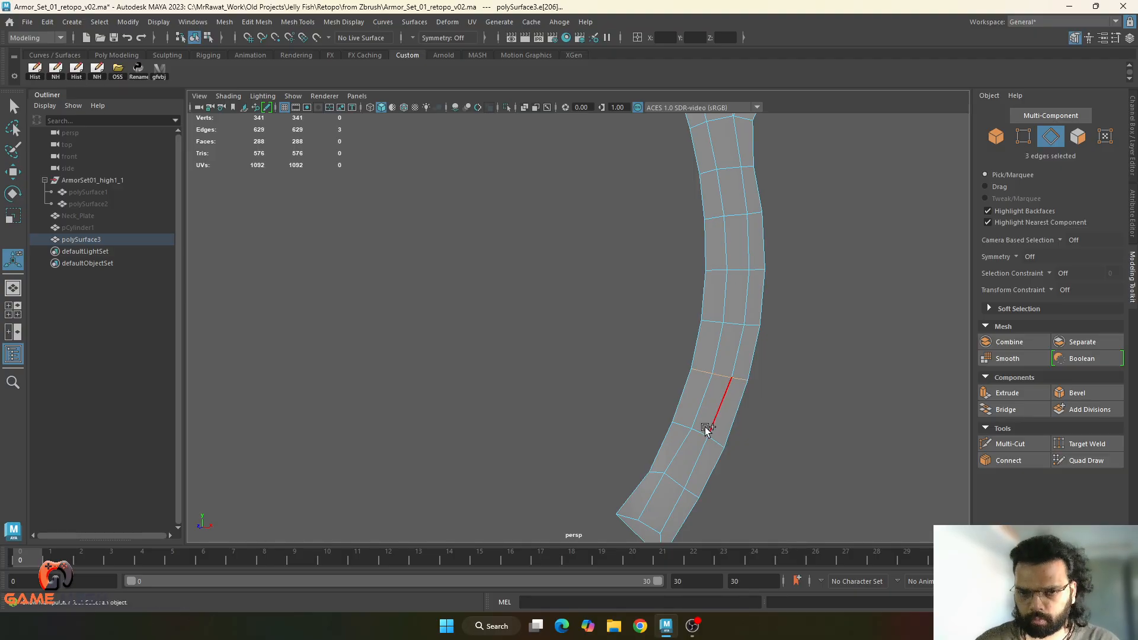
pyautogui.press('g')
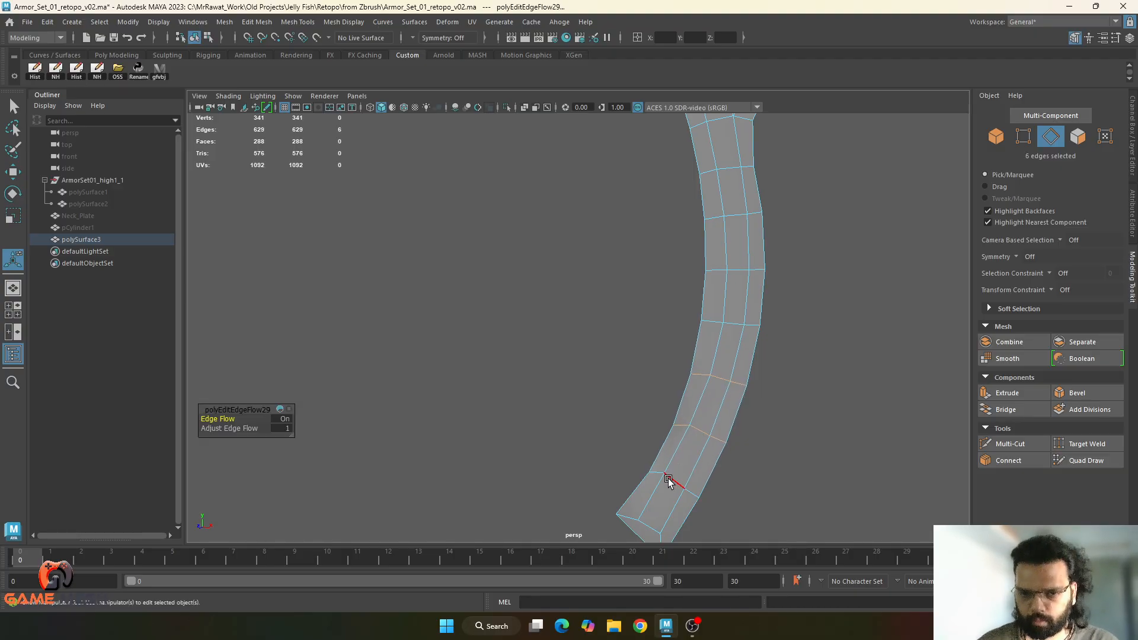
pyautogui.doubleClick(669, 480)
pyautogui.hotkey('ctrl', 'z')
pyautogui.press('g')
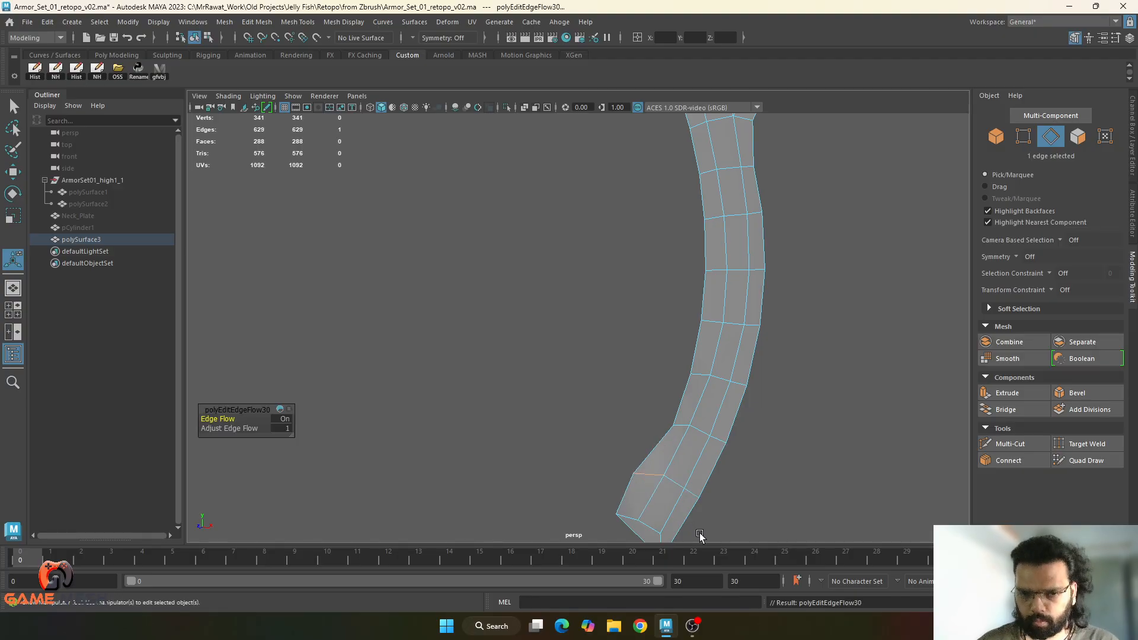
# - Undo the Edge Flow changes on the lower strap's cross loops
pyautogui.hotkey('ctrl', 'z')
pyautogui.hotkey('ctrl', 'z')
pyautogui.hotkey('ctrl', 'z')
pyautogui.hotkey('ctrl', 'z')
pyautogui.hotkey('ctrl', 'z')
pyautogui.hotkey('ctrl', 'z')
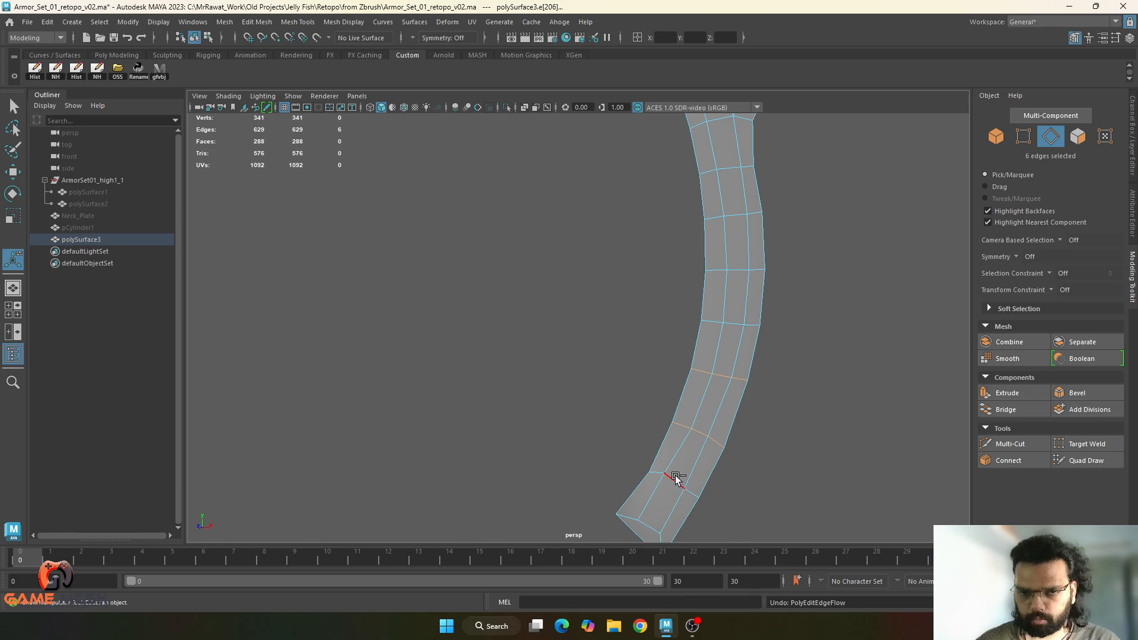
# - Apply Edge Flow to two lower cross loops of the strap and slide the last loop along the strap
pyautogui.press('g')
pyautogui.doubleClick(701, 432)
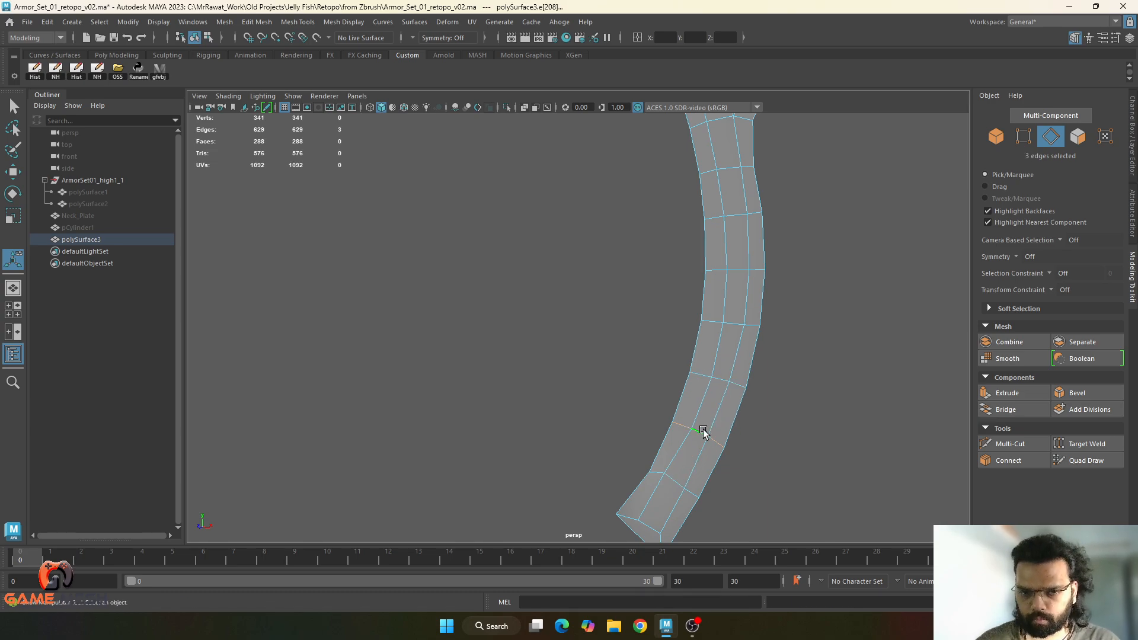
pyautogui.press('g')
pyautogui.press('w')
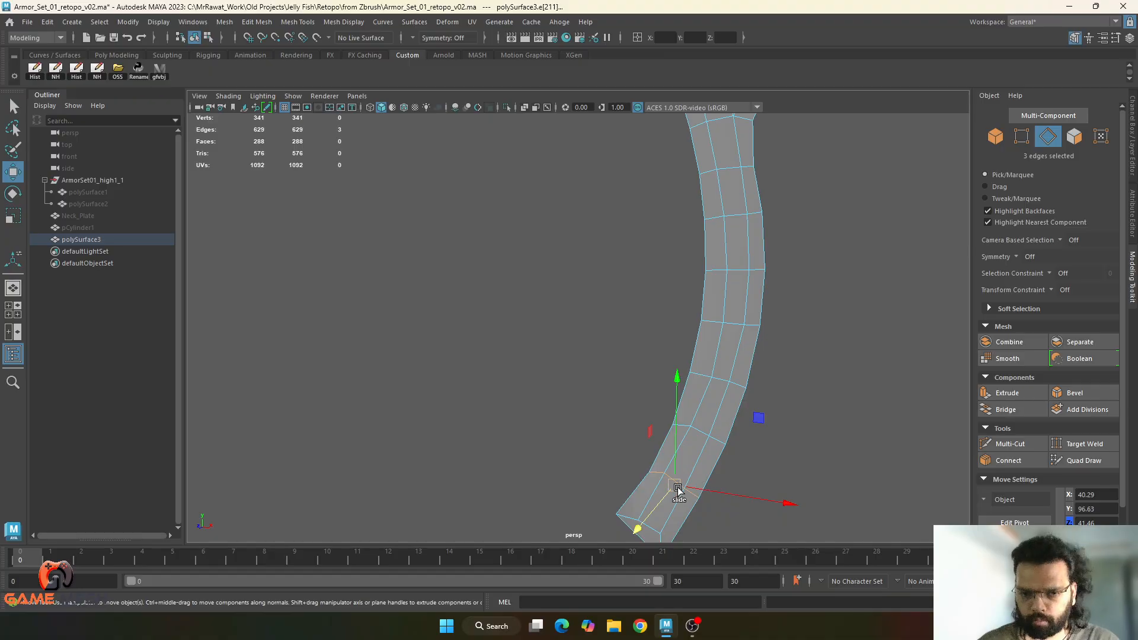
pyautogui.keyDown('ctrl'); pyautogui.keyDown('shift'); pyautogui.moveTo(675, 485); pyautogui.dragTo(674, 487); pyautogui.keyUp('shift'); pyautogui.keyUp('ctrl')
# - Slide the inner vertices of the strap's lower cross loops along their edges to even out the column widths
pyautogui.keyDown('alt'); pyautogui.moveTo(679, 493); pyautogui.dragTo(671, 411, button='middle'); pyautogui.keyUp('alt')
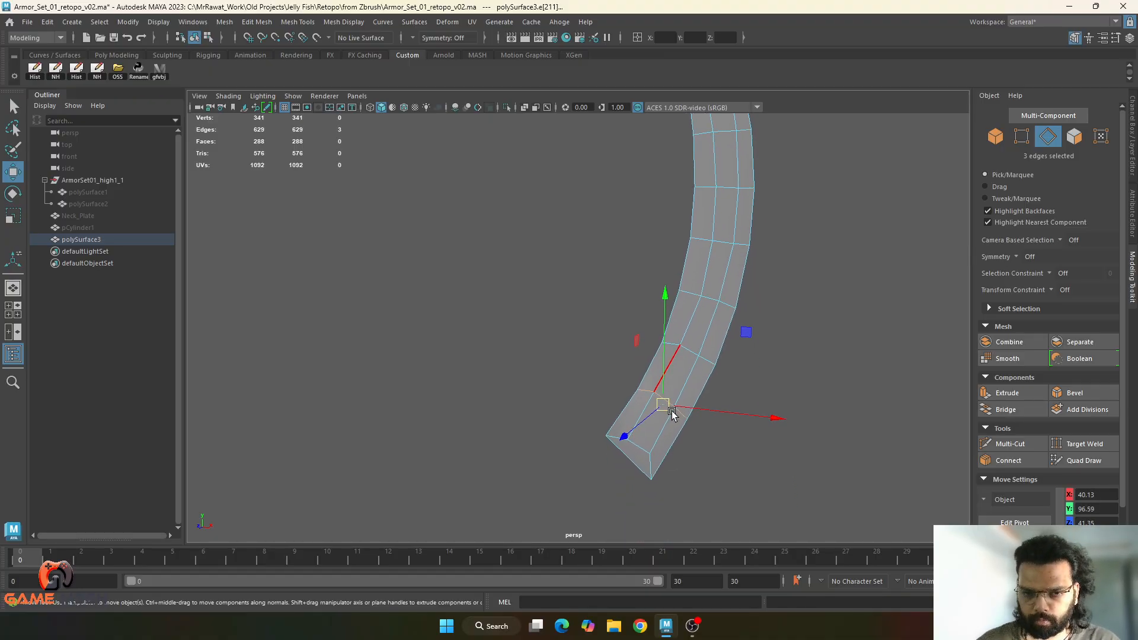
pyautogui.keyDown('alt'); pyautogui.moveTo(671, 411); pyautogui.dragTo(718, 449, button='right'); pyautogui.keyUp('alt')
pyautogui.moveTo(717, 288); pyautogui.dragTo(562, 290, button='right')
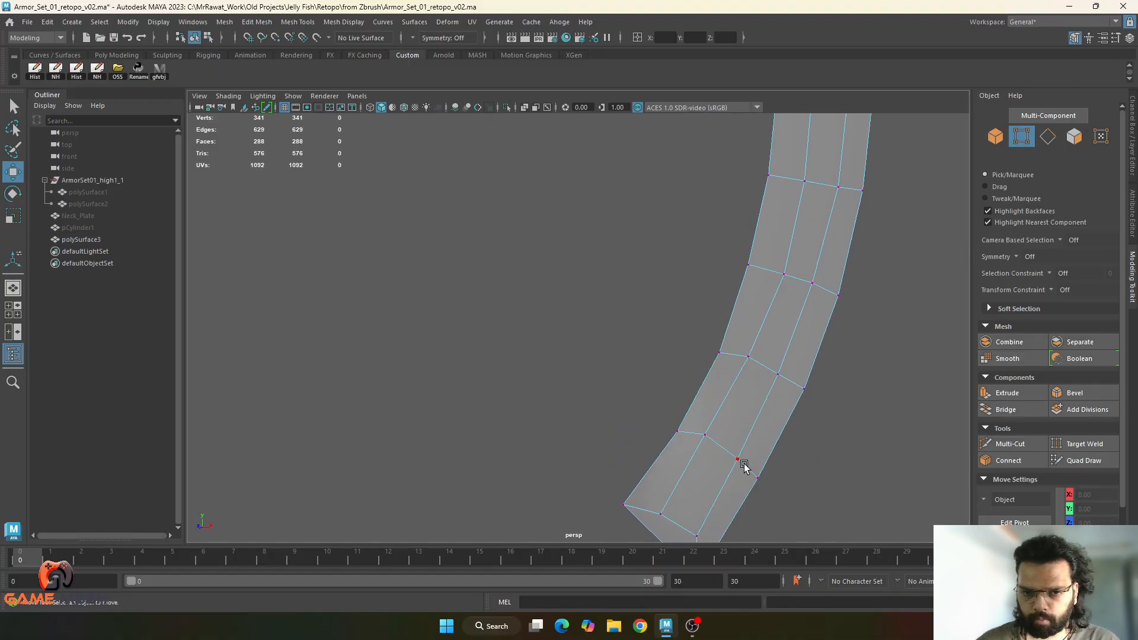
pyautogui.click(705, 436)
pyautogui.keyDown('ctrl'); pyautogui.keyDown('shift'); pyautogui.moveTo(707, 437); pyautogui.dragTo(711, 442); pyautogui.keyUp('shift'); pyautogui.keyUp('ctrl')
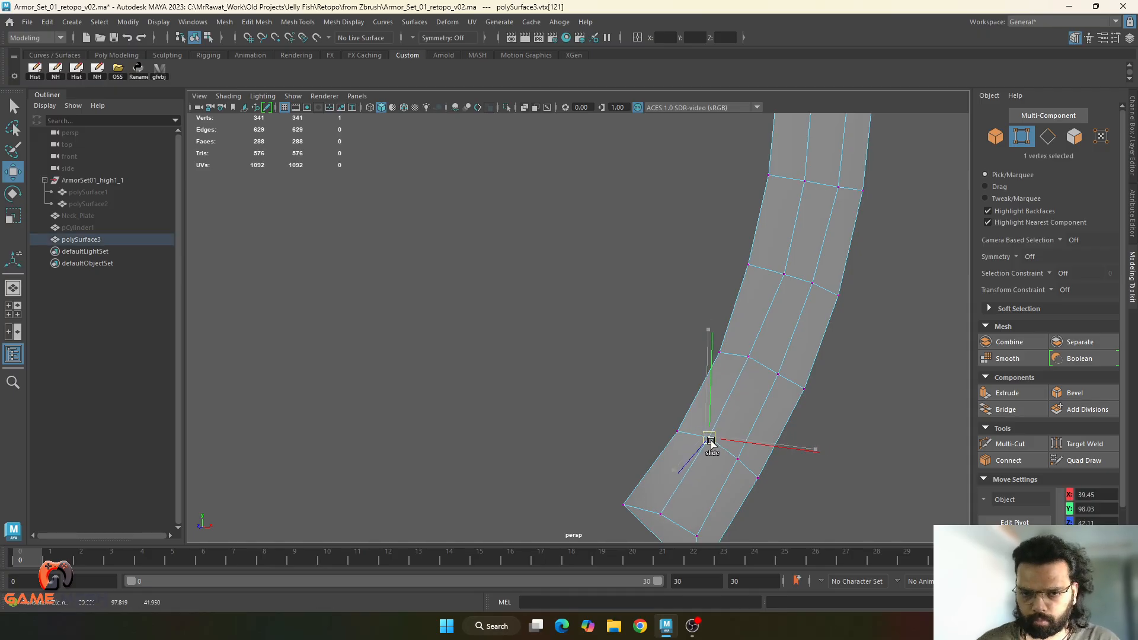
pyautogui.click(737, 460)
pyautogui.click(780, 380)
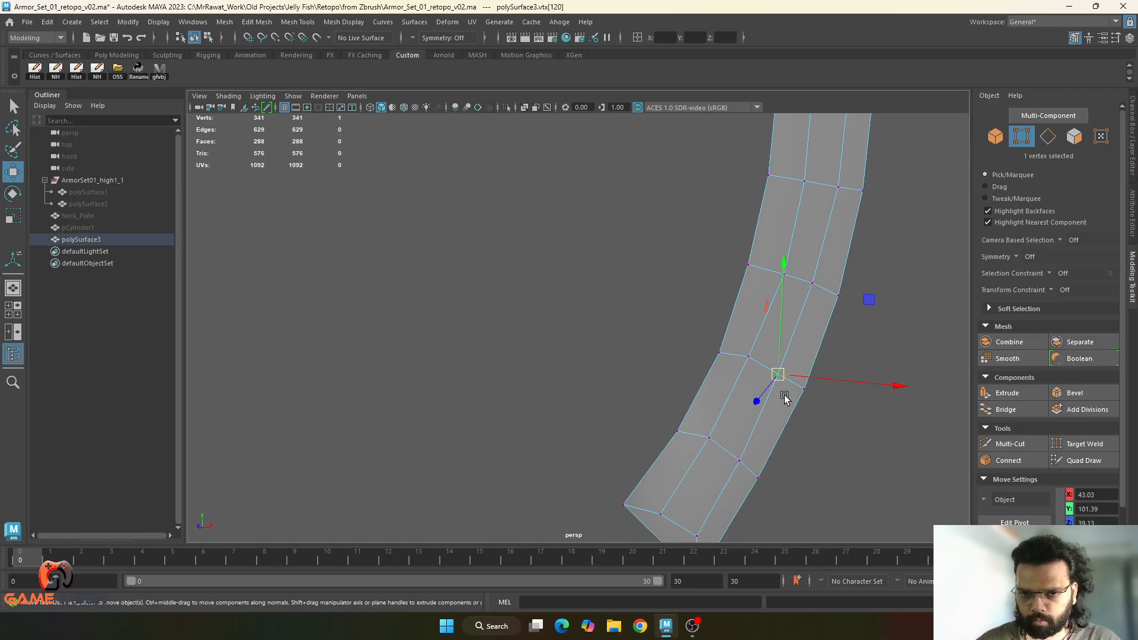
pyautogui.keyDown('ctrl'); pyautogui.keyDown('shift'); pyautogui.moveTo(781, 377); pyautogui.dragTo(788, 383); pyautogui.keyUp('shift'); pyautogui.keyUp('ctrl')
pyautogui.keyDown('alt'); pyautogui.moveTo(789, 338); pyautogui.dragTo(748, 426, button='middle'); pyautogui.keyUp('alt')
pyautogui.scroll(-1, 746, 404)
pyautogui.click(753, 338)
pyautogui.keyDown('ctrl'); pyautogui.keyDown('shift'); pyautogui.moveTo(754, 339); pyautogui.dragTo(756, 344); pyautogui.keyUp('shift'); pyautogui.keyUp('ctrl')
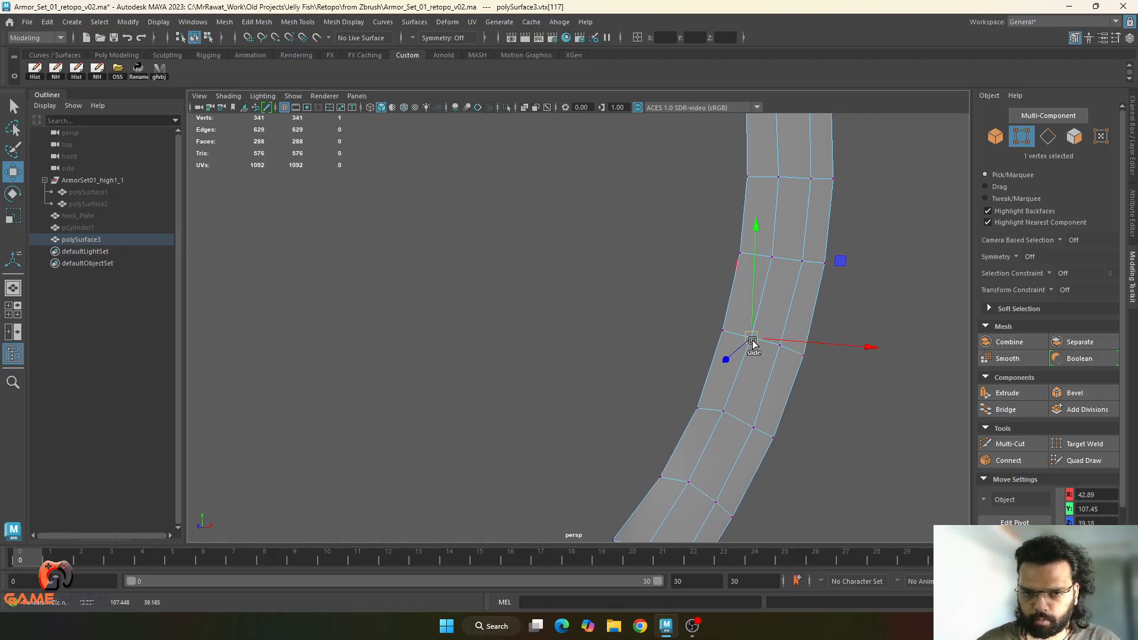
# - Slide the inner vertices at the strap's end to straighten the last row of faces
pyautogui.keyDown('alt'); pyautogui.moveTo(746, 474); pyautogui.dragTo(771, 345, button='middle'); pyautogui.keyUp('alt')
pyautogui.scroll(2, 771, 382)
pyautogui.click(717, 424)
pyautogui.moveTo(718, 425)
pyautogui.keyDown('ctrl'); pyautogui.keyDown('shift'); pyautogui.mouseDown()
pyautogui.moveTo(729, 414)
pyautogui.moveTo(717, 414)
pyautogui.mouseUp(); pyautogui.keyUp('shift'); pyautogui.keyUp('ctrl')
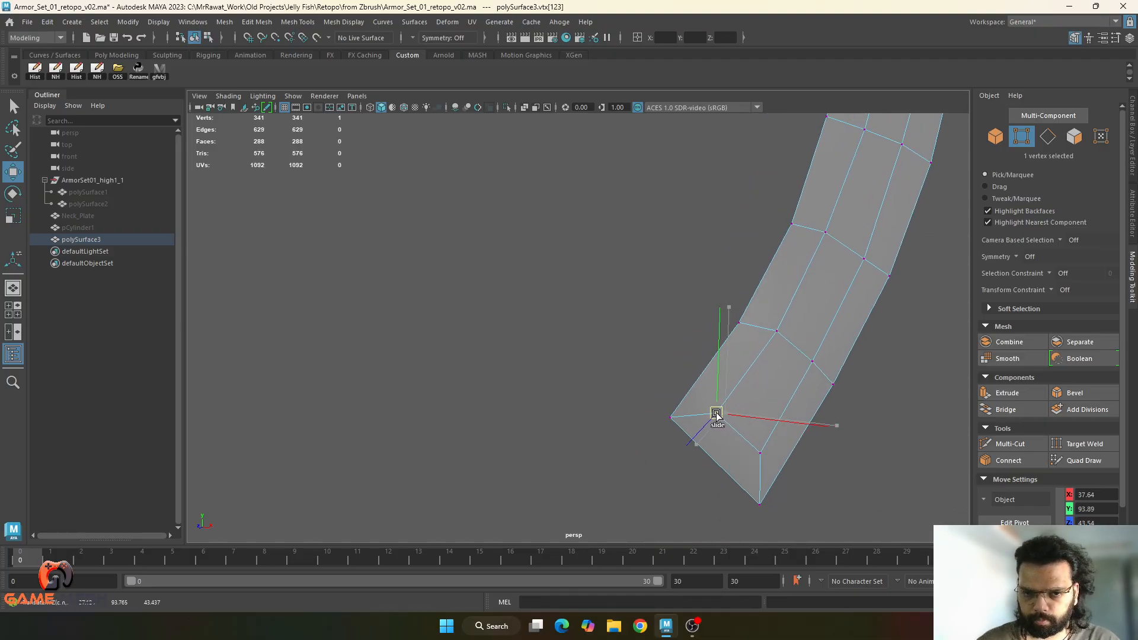
pyautogui.click(760, 453)
# - Apply Edge Flow to the outer cross edges where the strap joins the body below the oval opening
pyautogui.scroll(-5, 764, 457)
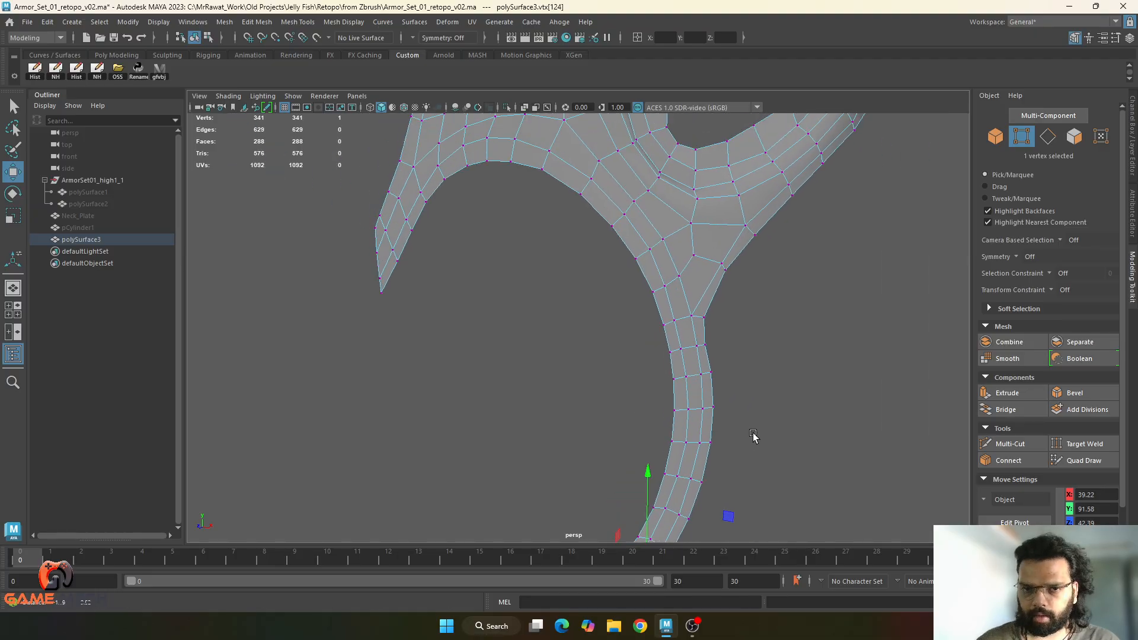
pyautogui.keyDown('alt'); pyautogui.moveTo(754, 436); pyautogui.dragTo(739, 443, button='middle'); pyautogui.keyUp('alt')
pyautogui.keyDown('alt'); pyautogui.moveTo(711, 332); pyautogui.dragTo(647, 427, button='middle'); pyautogui.keyUp('alt')
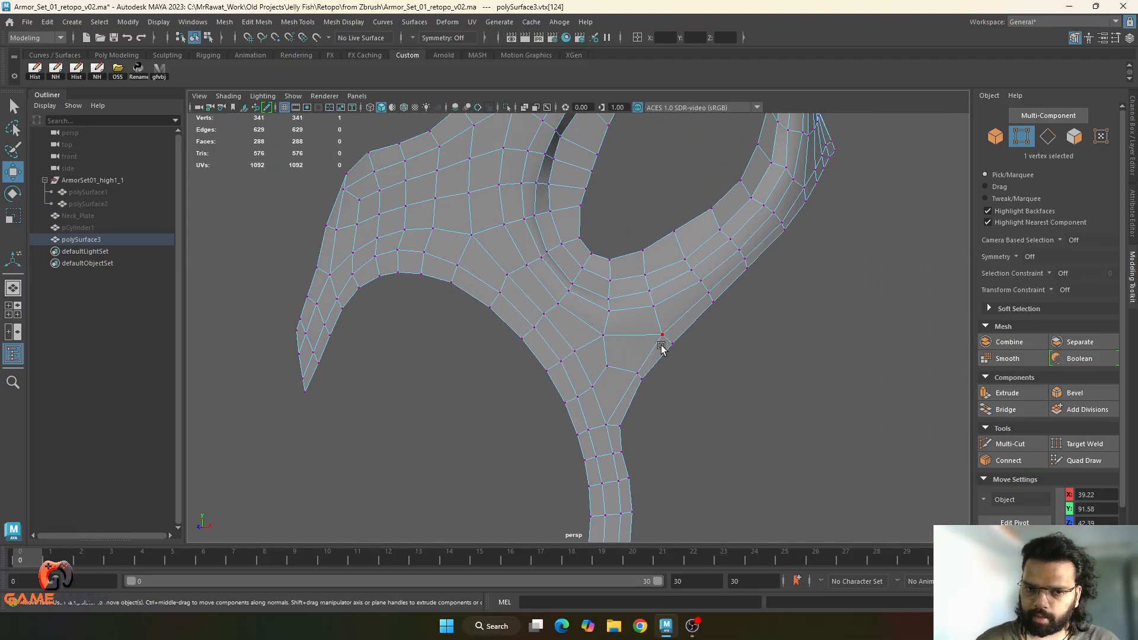
pyautogui.keyDown('alt'); pyautogui.moveTo(661, 349); pyautogui.dragTo(670, 300, button='middle'); pyautogui.keyUp('alt')
pyautogui.scroll(3, 669, 355)
pyautogui.doubleClick(647, 319)
pyautogui.moveTo(655, 332); pyautogui.dragTo(699, 324, button='right')
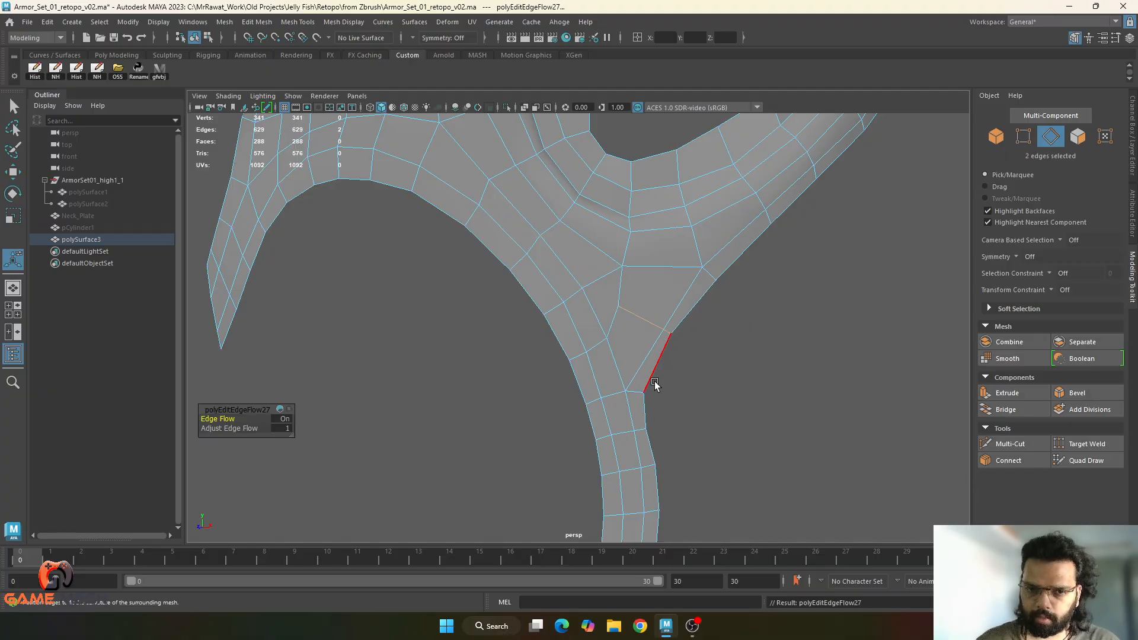
pyautogui.click(635, 393)
pyautogui.press('g')
# - Apply Edge Flow to two successive full cross loops just below the strap's junction with the body
pyautogui.doubleClick(641, 431)
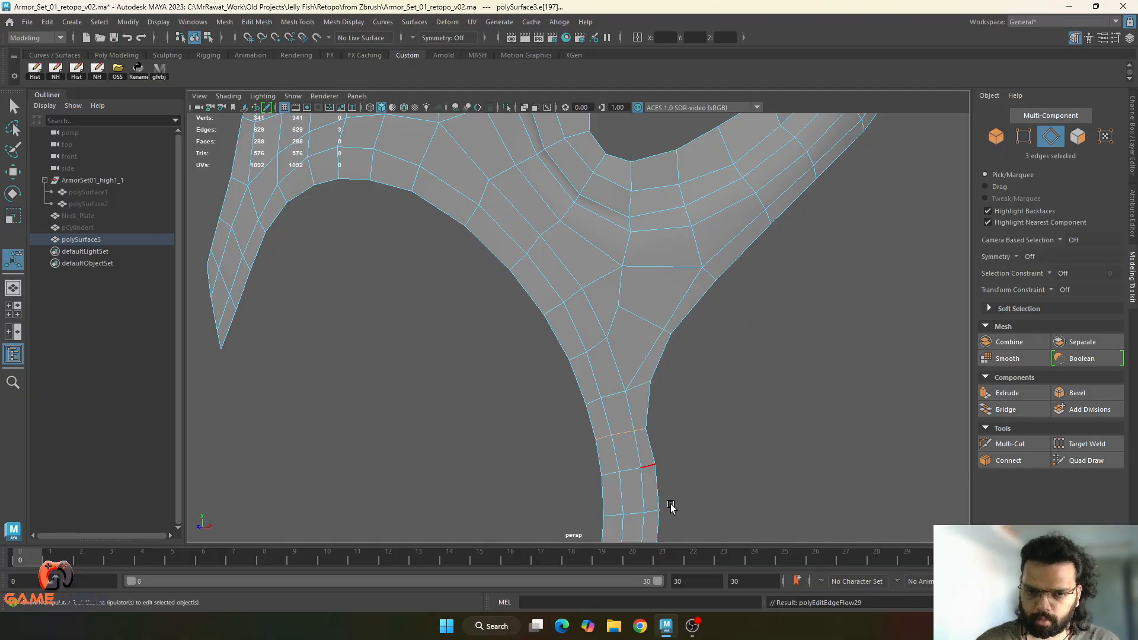
pyautogui.press('g')
pyautogui.doubleClick(649, 466)
pyautogui.press('g')
# - Apply Edge Flow to the cross edges running up from the pointed front tip into the front panel
pyautogui.keyDown('alt'); pyautogui.moveTo(689, 392); pyautogui.dragTo(694, 438, button='middle'); pyautogui.keyUp('alt')
pyautogui.keyDown('alt'); pyautogui.moveTo(694, 438); pyautogui.dragTo(620, 410); pyautogui.keyUp('alt')
pyautogui.keyDown('alt'); pyautogui.moveTo(455, 446); pyautogui.dragTo(473, 446); pyautogui.keyUp('alt')
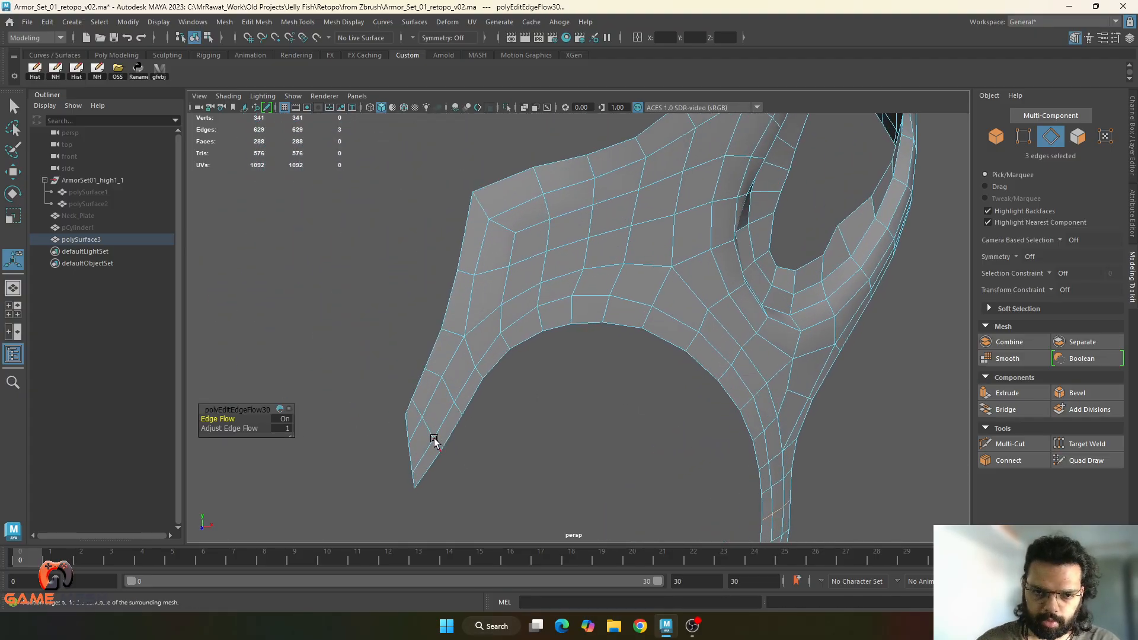
pyautogui.doubleClick(451, 402)
pyautogui.press('g')
pyautogui.doubleClick(476, 372)
pyautogui.press('g')
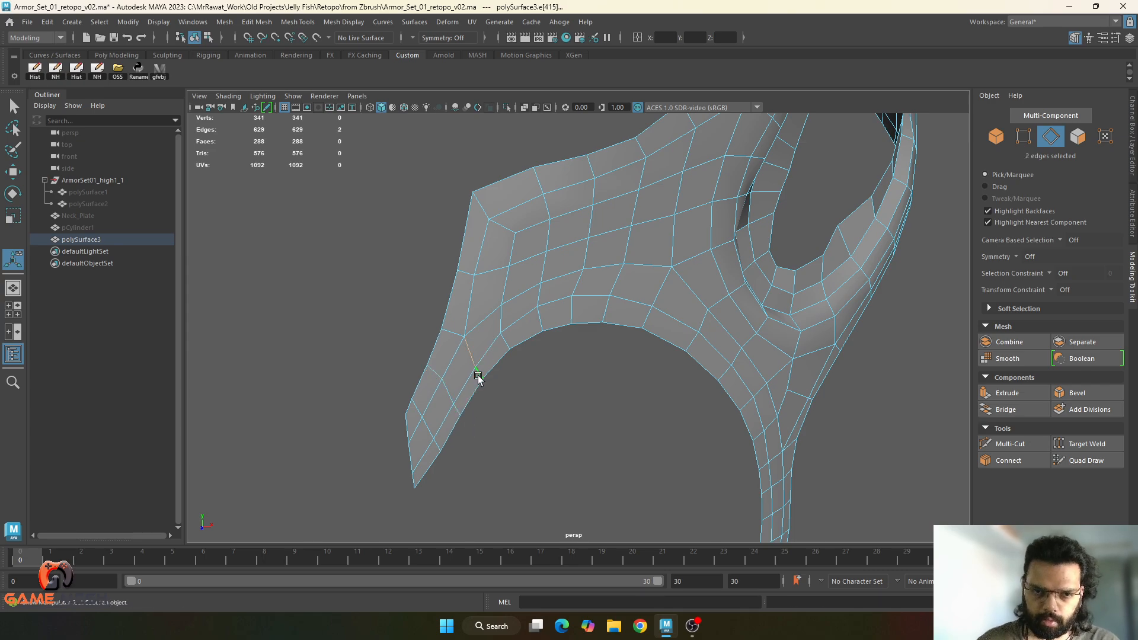
pyautogui.click(455, 333)
pyautogui.press('g')
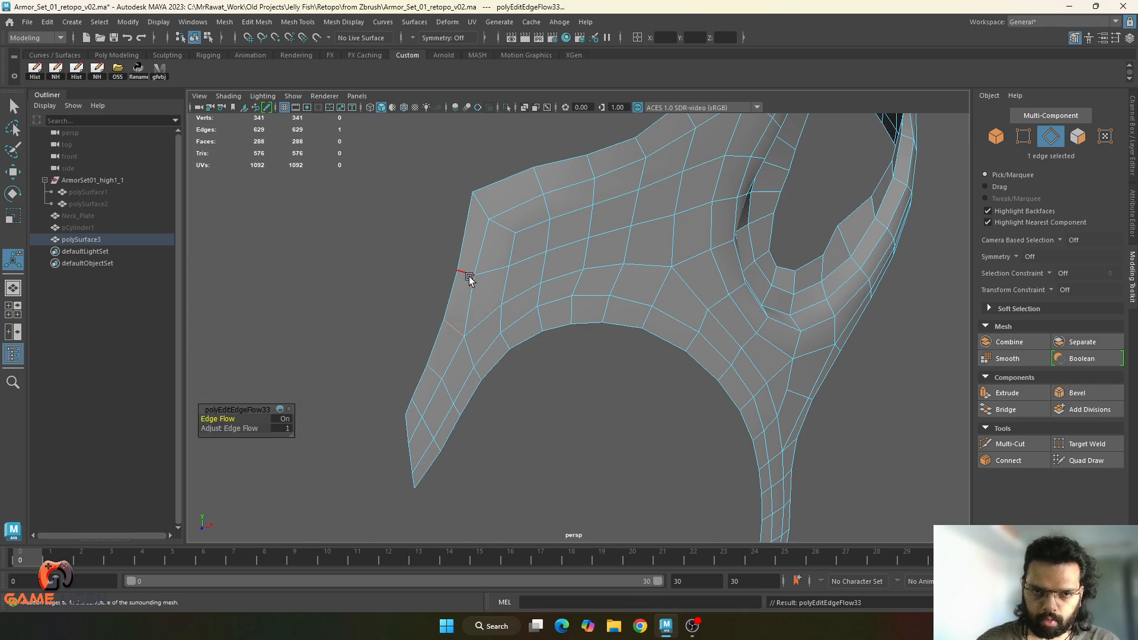
# - Try Edge Flow on the long loop running from the front border to the oval opening, and undo it
pyautogui.doubleClick(469, 275)
pyautogui.press('g')
pyautogui.keyDown('alt'); pyautogui.moveTo(554, 297); pyautogui.dragTo(541, 331); pyautogui.keyUp('alt')
pyautogui.hotkey('ctrl', 'z')
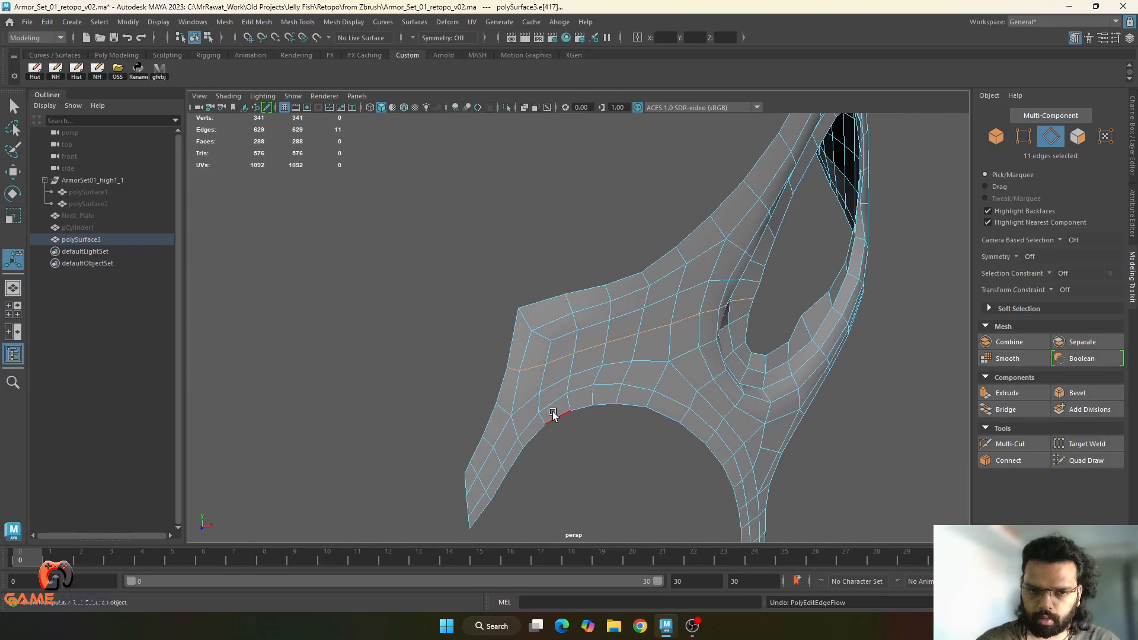
# - Apply Edge Flow to the four cross edges between the front upper border and the oval opening
pyautogui.keyDown('alt'); pyautogui.moveTo(552, 411); pyautogui.dragTo(538, 402); pyautogui.keyUp('alt')
pyautogui.keyDown('ctrl'); pyautogui.moveTo(757, 186); pyautogui.dragTo(661, 291); pyautogui.keyUp('ctrl')
pyautogui.keyDown('alt'); pyautogui.moveTo(628, 323); pyautogui.dragTo(648, 359); pyautogui.keyUp('alt')
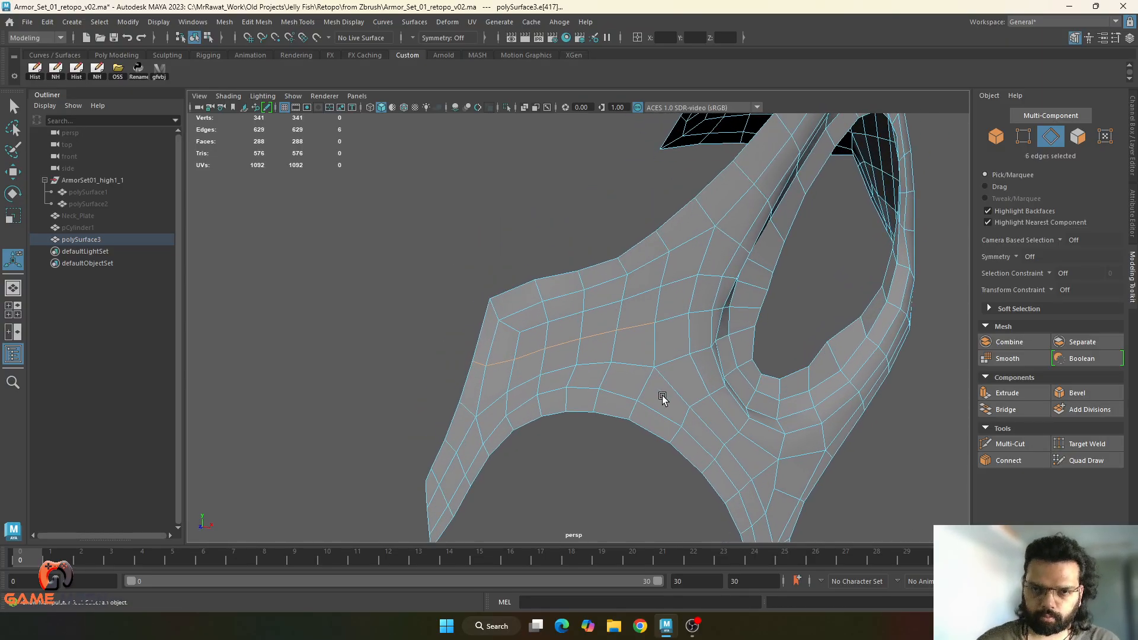
pyautogui.keyDown('alt'); pyautogui.moveTo(663, 398); pyautogui.dragTo(493, 445); pyautogui.keyUp('alt')
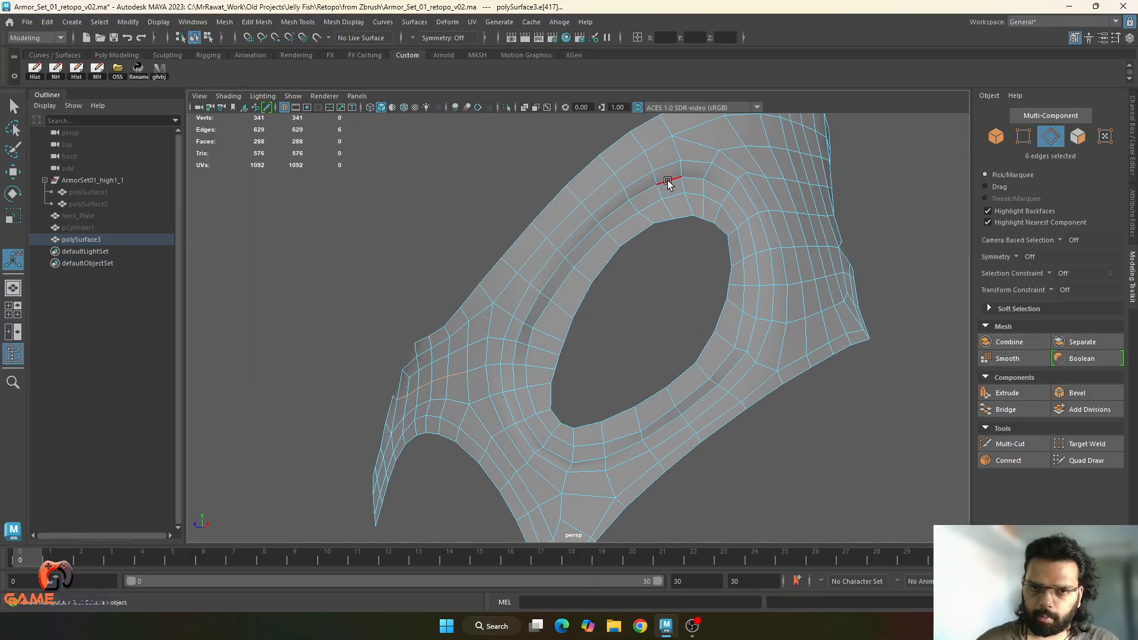
pyautogui.keyDown('alt'); pyautogui.moveTo(491, 396); pyautogui.dragTo(691, 339); pyautogui.keyUp('alt')
pyautogui.doubleClick(666, 337)
pyautogui.press('g')
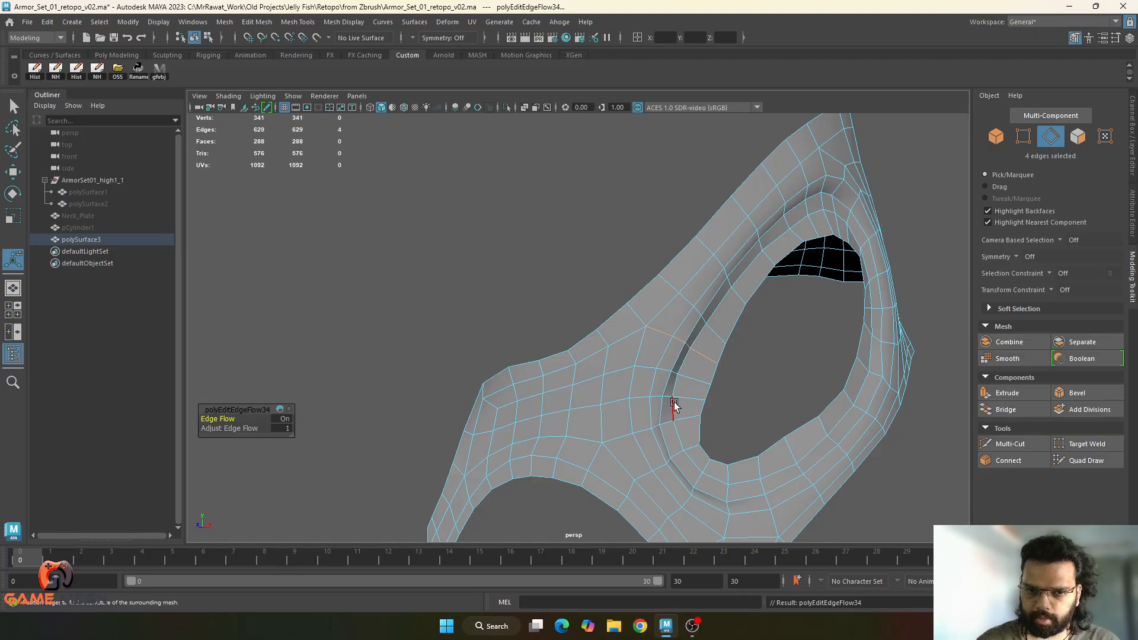
# - Try Edge Flow on the cross loop running down the front panel near its upper corner, and undo it
pyautogui.moveTo(675, 407)
pyautogui.keyDown('alt'); pyautogui.mouseDown()
pyautogui.moveTo(686, 384)
pyautogui.moveTo(725, 422)
pyautogui.moveTo(677, 407)
pyautogui.mouseUp(); pyautogui.keyUp('alt')
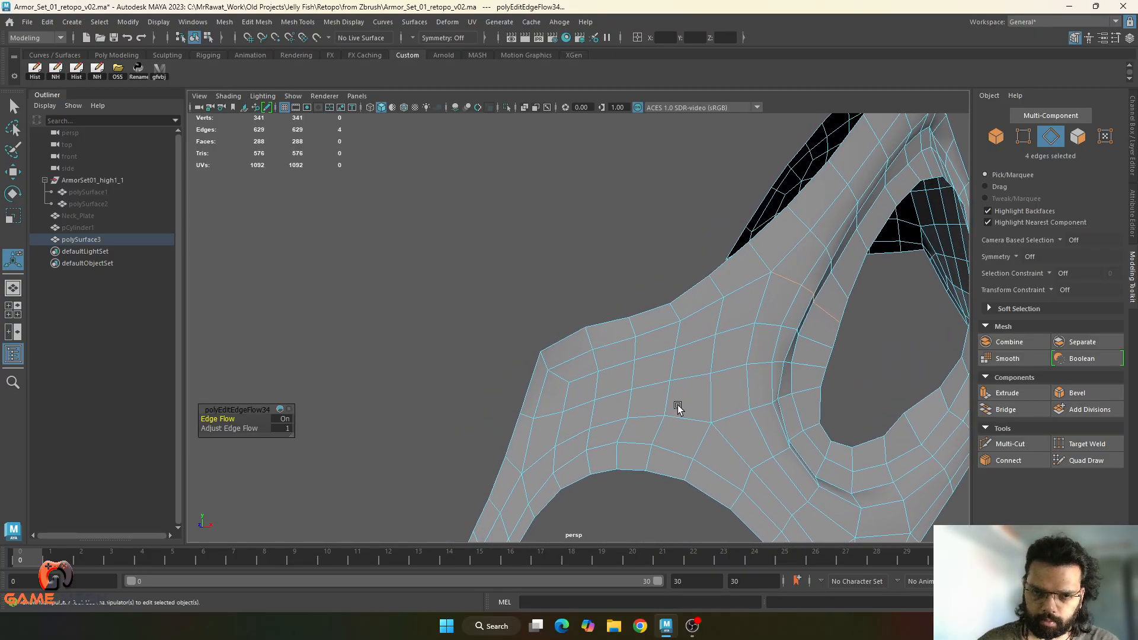
pyautogui.doubleClick(657, 366)
pyautogui.press('g')
pyautogui.keyDown('alt'); pyautogui.moveTo(599, 381); pyautogui.dragTo(537, 362); pyautogui.keyUp('alt')
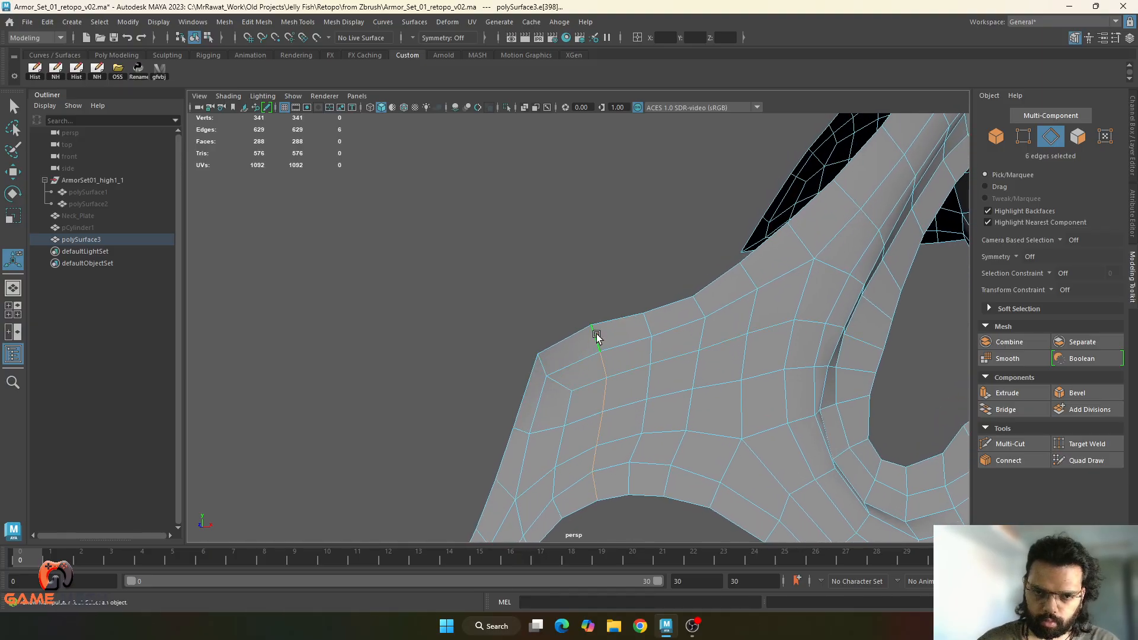
pyautogui.hotkey('ctrl', 'z')
# - Slide the upper border vertex beside the front corner and the vertex directly below it to even the spacing
pyautogui.press('w')
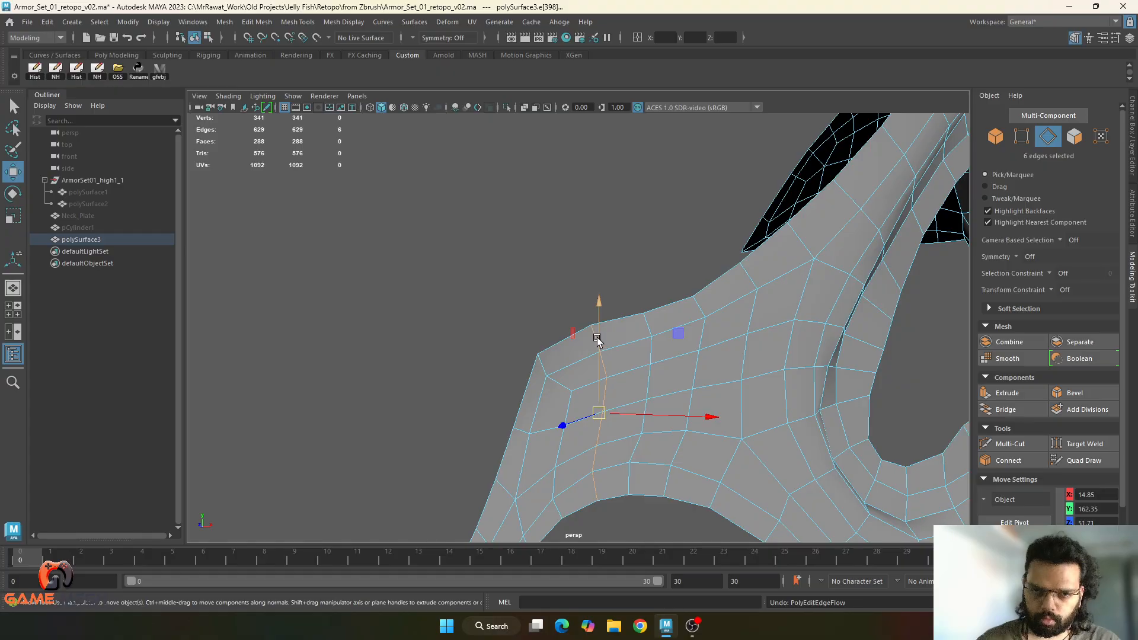
pyautogui.keyDown('alt'); pyautogui.moveTo(598, 339); pyautogui.dragTo(623, 331); pyautogui.keyUp('alt')
pyautogui.moveTo(623, 330); pyautogui.dragTo(598, 325, button='right')
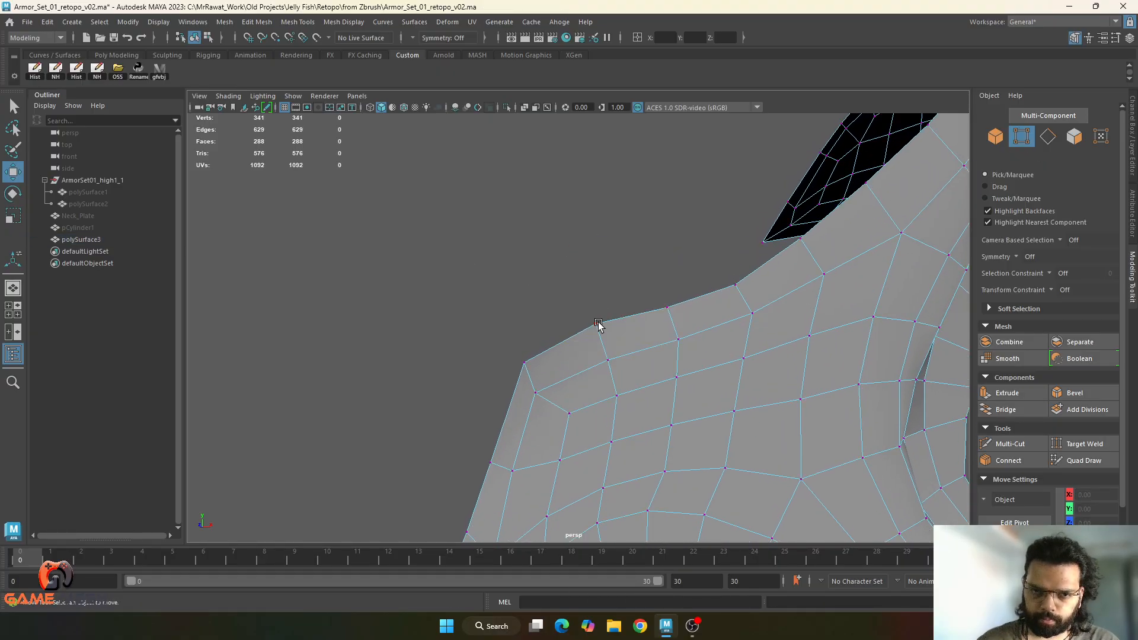
pyautogui.click(598, 324)
pyautogui.keyDown('ctrl'); pyautogui.keyDown('shift'); pyautogui.moveTo(597, 324); pyautogui.dragTo(615, 322); pyautogui.keyUp('shift'); pyautogui.keyUp('ctrl')
pyautogui.moveTo(615, 322)
pyautogui.keyDown('ctrl'); pyautogui.keyDown('shift'); pyautogui.mouseDown()
pyautogui.moveTo(588, 335)
pyautogui.moveTo(602, 330)
pyautogui.mouseUp(); pyautogui.keyUp('shift'); pyautogui.keyUp('ctrl')
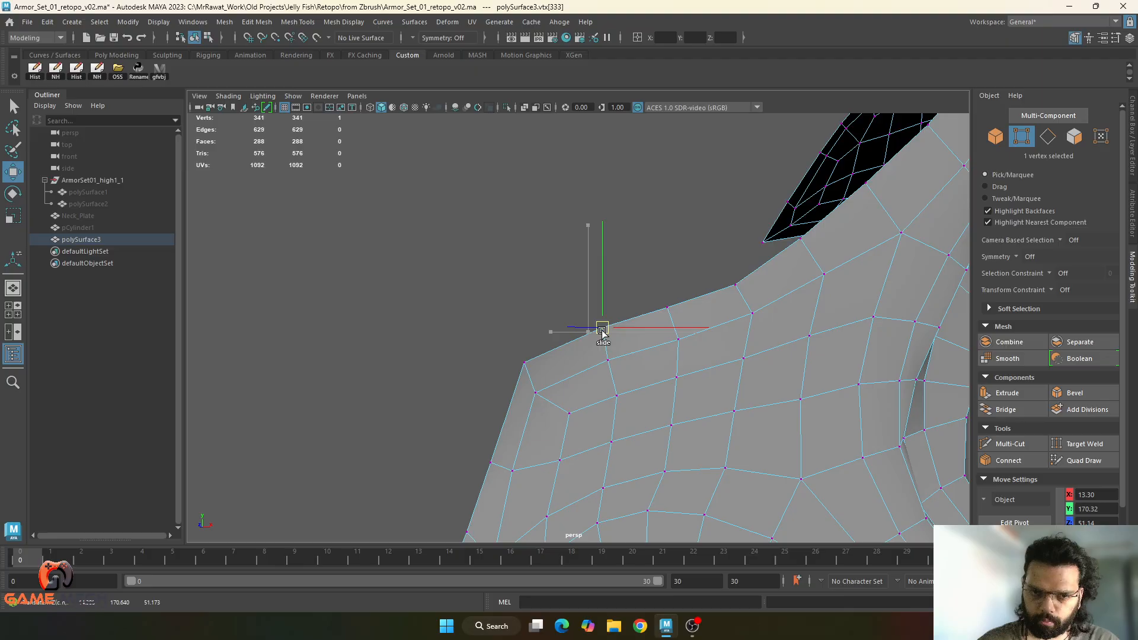
pyautogui.keyDown('alt'); pyautogui.moveTo(670, 375); pyautogui.dragTo(584, 332); pyautogui.keyUp('alt')
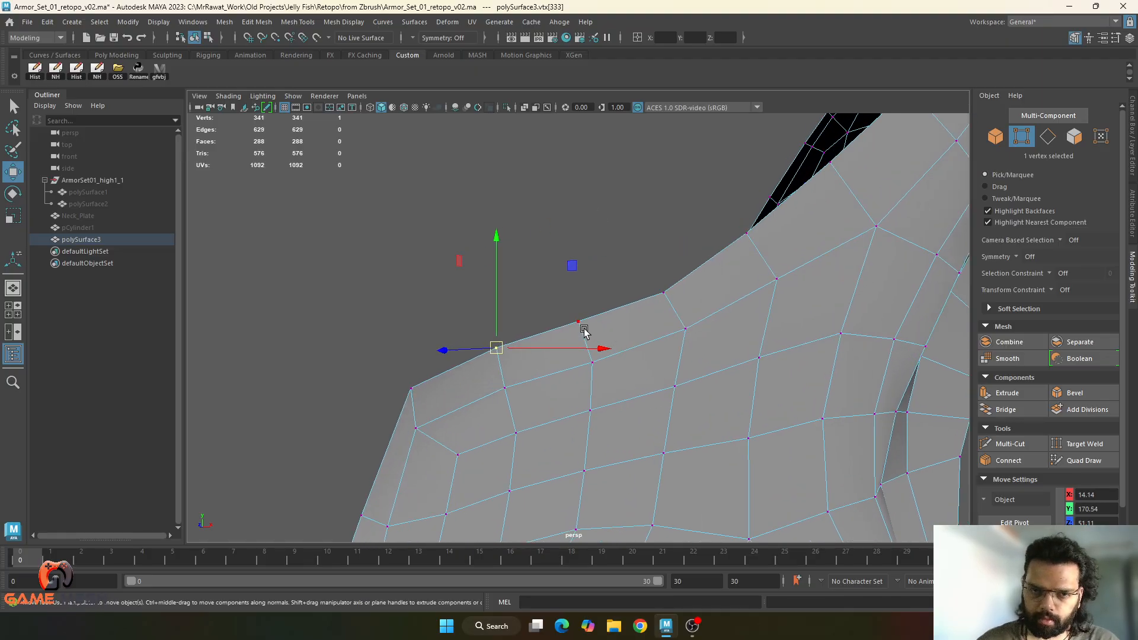
pyautogui.keyDown('ctrl'); pyautogui.keyDown('shift'); pyautogui.moveTo(505, 356); pyautogui.dragTo(507, 395); pyautogui.keyUp('shift'); pyautogui.keyUp('ctrl')
pyautogui.click(505, 388)
pyautogui.keyDown('alt'); pyautogui.moveTo(541, 444); pyautogui.dragTo(481, 414); pyautogui.keyUp('alt')
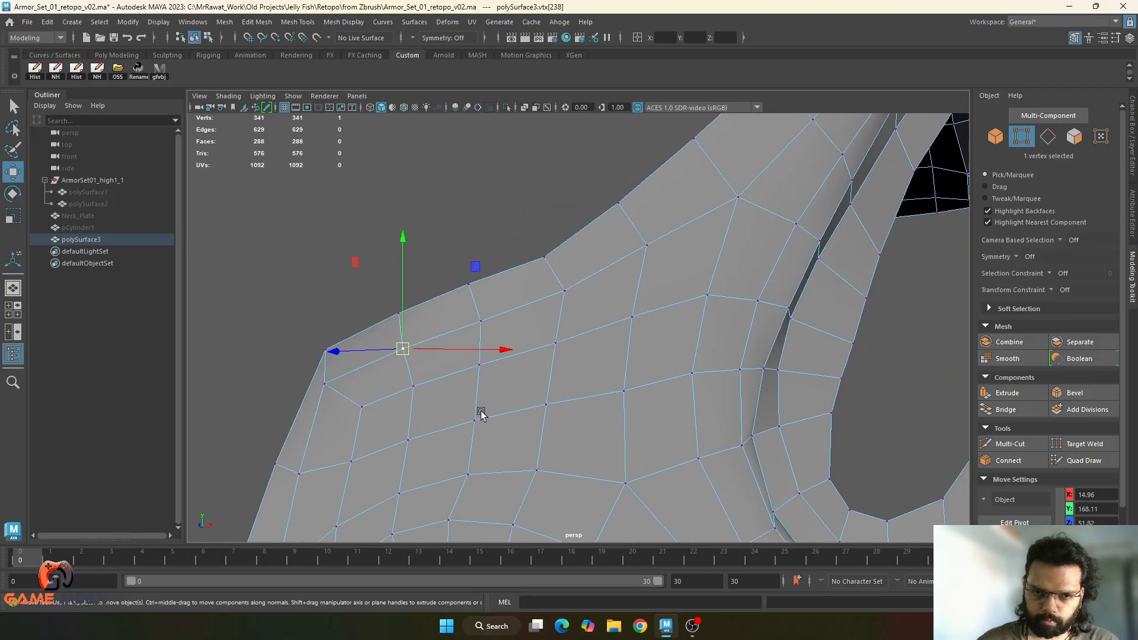
# - Slide the second upper border vertex from the front corner and the vertex below it away from the corner
pyautogui.click(471, 293)
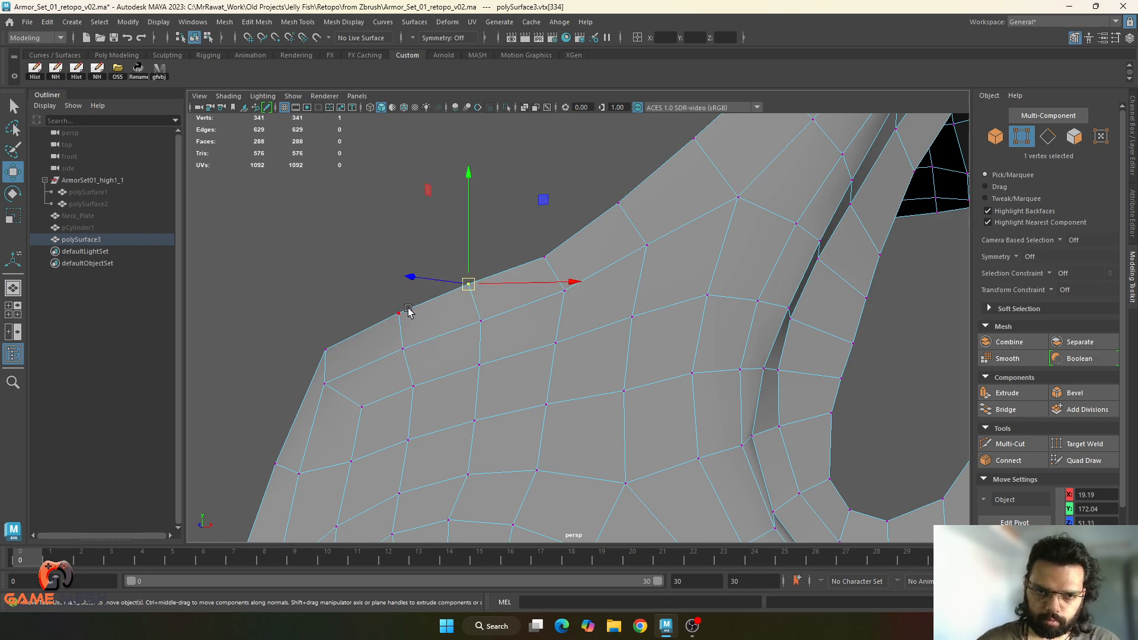
pyautogui.click(406, 312)
pyautogui.click(468, 293)
pyautogui.keyDown('ctrl'); pyautogui.keyDown('shift'); pyautogui.moveTo(469, 293); pyautogui.dragTo(469, 328); pyautogui.keyUp('shift'); pyautogui.keyUp('ctrl')
pyautogui.click(481, 324)
pyautogui.keyDown('ctrl'); pyautogui.keyDown('shift'); pyautogui.moveTo(468, 328); pyautogui.dragTo(484, 324); pyautogui.keyUp('shift'); pyautogui.keyUp('ctrl')
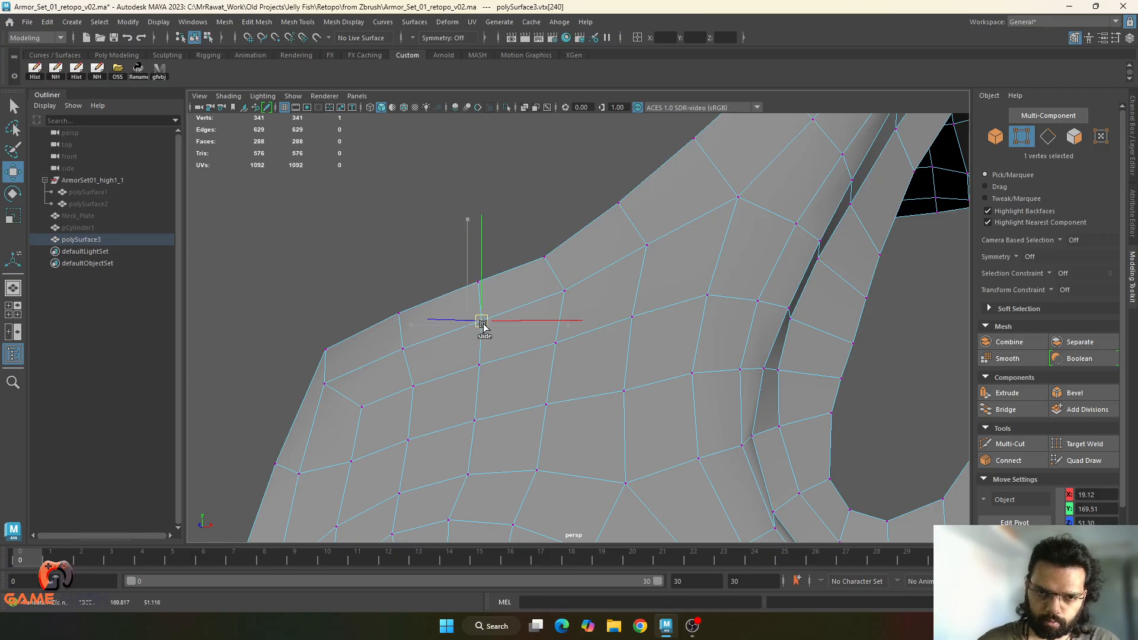
pyautogui.keyDown('alt'); pyautogui.moveTo(518, 320); pyautogui.dragTo(528, 320, button='middle'); pyautogui.keyUp('alt')
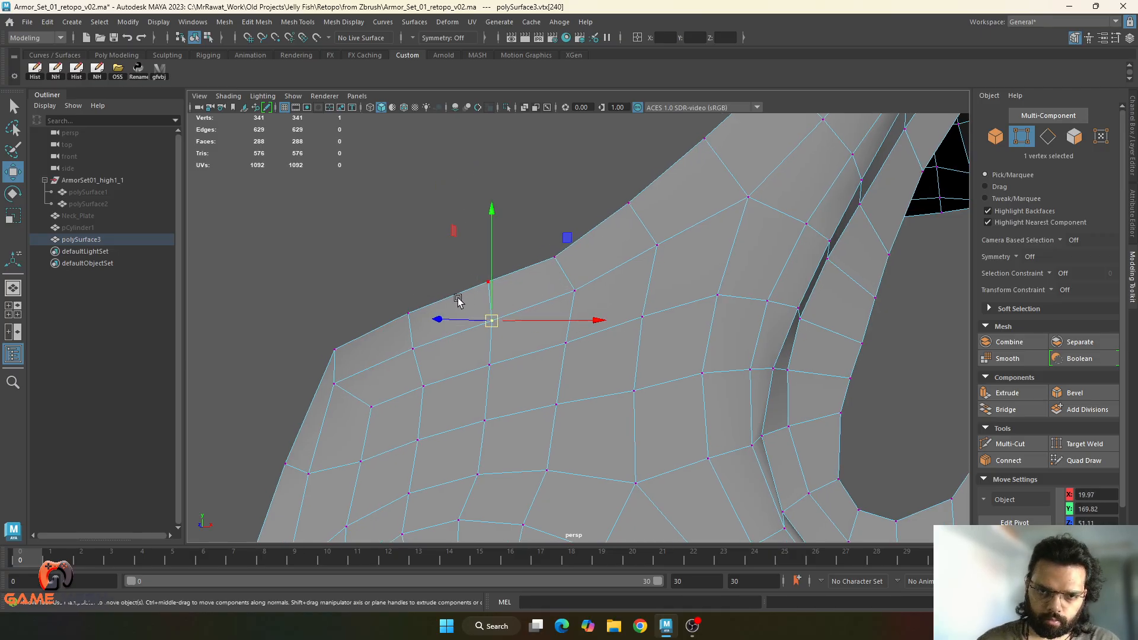
# - Lower the second upper border edge from the front corner slightly to smooth the border curve
pyautogui.moveTo(459, 293); pyautogui.dragTo(459, 255, button='right')
pyautogui.click(436, 282)
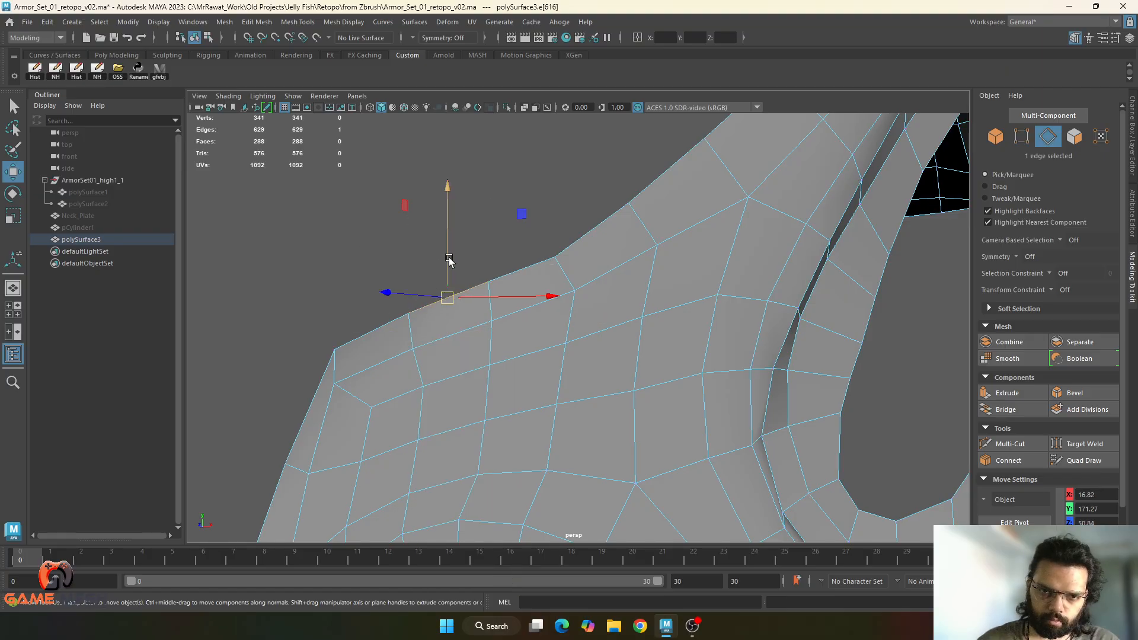
pyautogui.moveTo(449, 260); pyautogui.dragTo(450, 264)
pyautogui.keyDown('alt'); pyautogui.moveTo(570, 285); pyautogui.dragTo(545, 376); pyautogui.keyUp('alt')
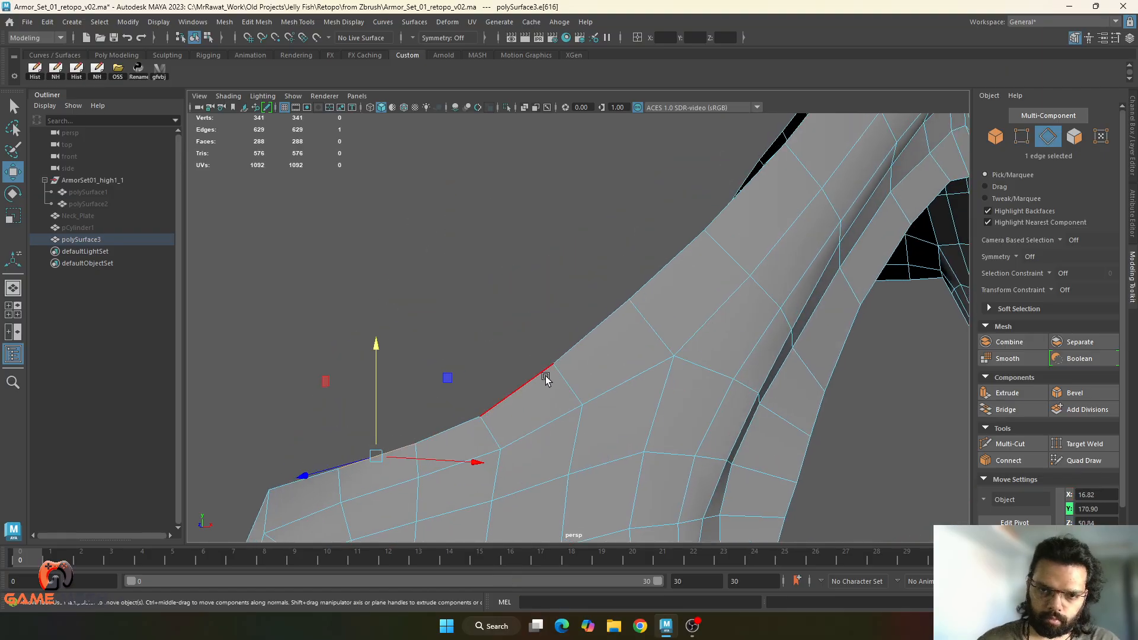
# - Slide the long edge loop between the upper border and the oval opening slightly toward the outer border
pyautogui.keyDown('alt'); pyautogui.moveTo(584, 337); pyautogui.dragTo(561, 322); pyautogui.keyUp('alt')
pyautogui.click(561, 325)
pyautogui.doubleClick(512, 368)
pyautogui.keyDown('alt'); pyautogui.moveTo(573, 333); pyautogui.dragTo(582, 362, button='middle'); pyautogui.keyUp('alt')
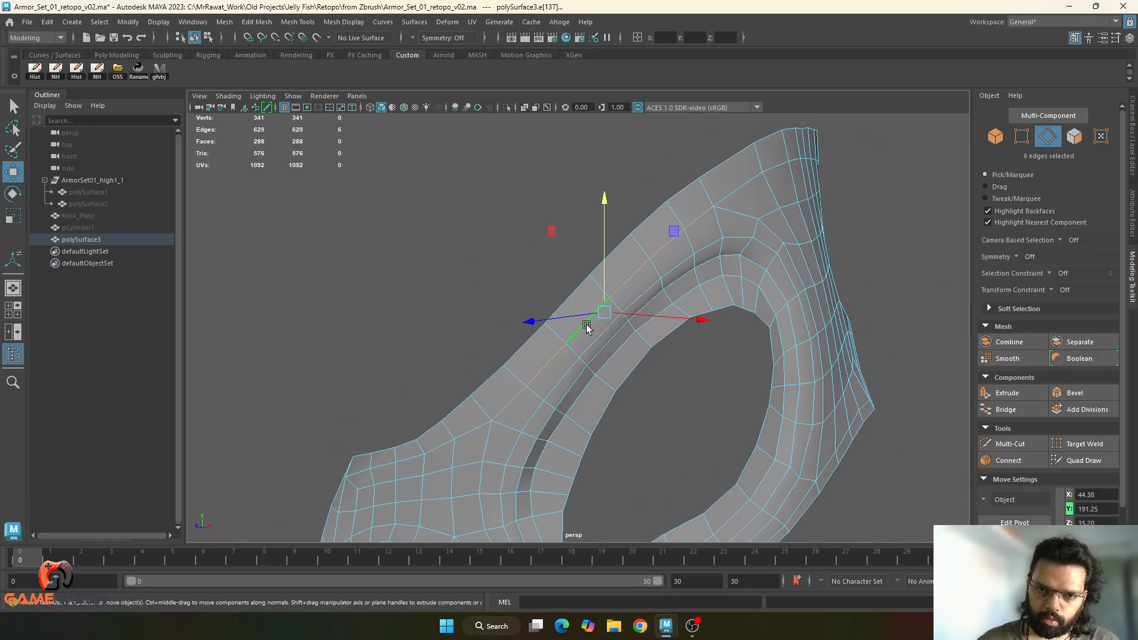
pyautogui.keyDown('ctrl'); pyautogui.keyDown('shift'); pyautogui.moveTo(604, 317); pyautogui.dragTo(597, 308); pyautogui.keyUp('shift'); pyautogui.keyUp('ctrl')
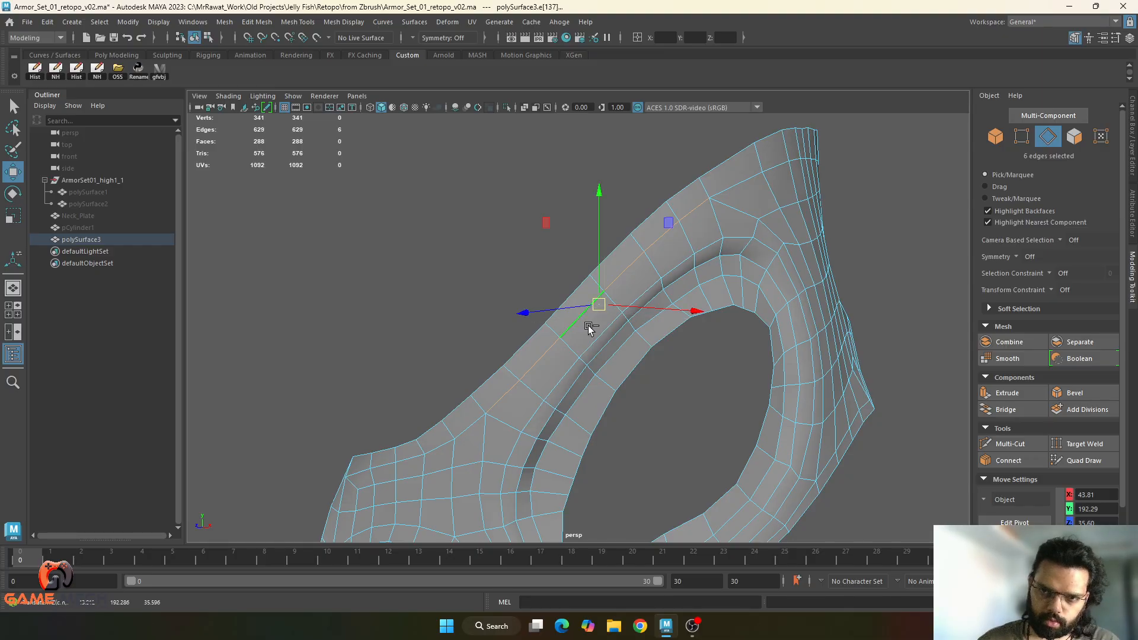
# - Try sliding the vertex just inside the front panel's upper corner along its edge
pyautogui.keyDown('alt'); pyautogui.moveTo(380, 456); pyautogui.dragTo(463, 328, button='middle'); pyautogui.keyUp('alt')
pyautogui.keyDown('alt'); pyautogui.moveTo(464, 328); pyautogui.dragTo(514, 349); pyautogui.keyUp('alt')
pyautogui.keyDown('alt'); pyautogui.moveTo(513, 350); pyautogui.dragTo(557, 396, button='right'); pyautogui.keyUp('alt')
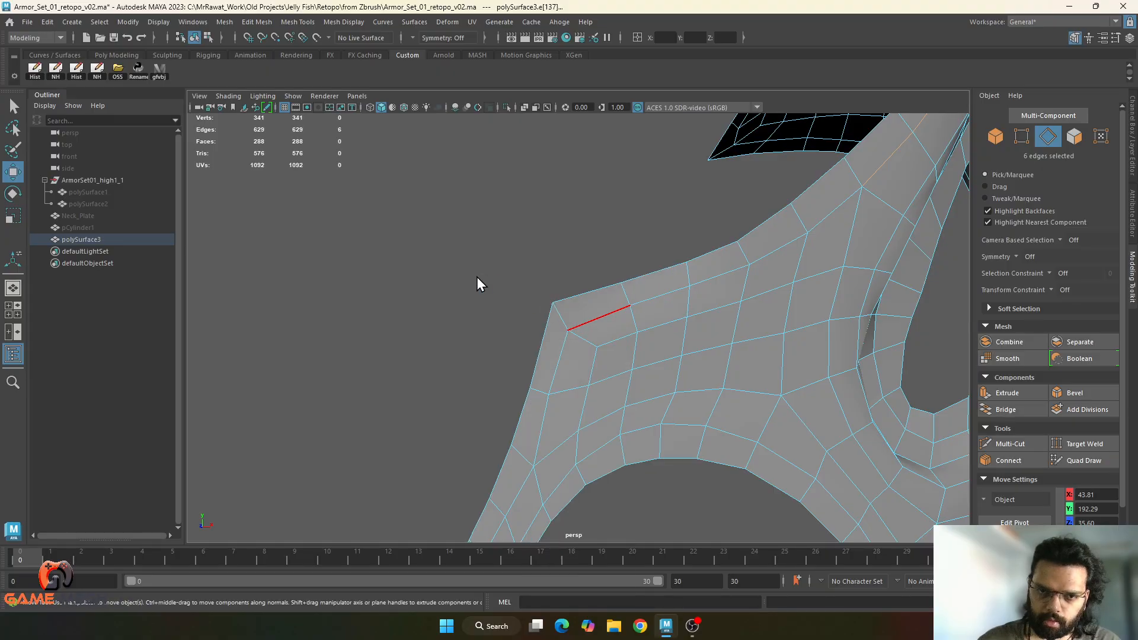
pyautogui.press('F9')
pyautogui.click(568, 330)
pyautogui.keyDown('ctrl'); pyautogui.keyDown('shift'); pyautogui.moveTo(573, 339); pyautogui.dragTo(575, 334); pyautogui.keyUp('shift'); pyautogui.keyUp('ctrl')
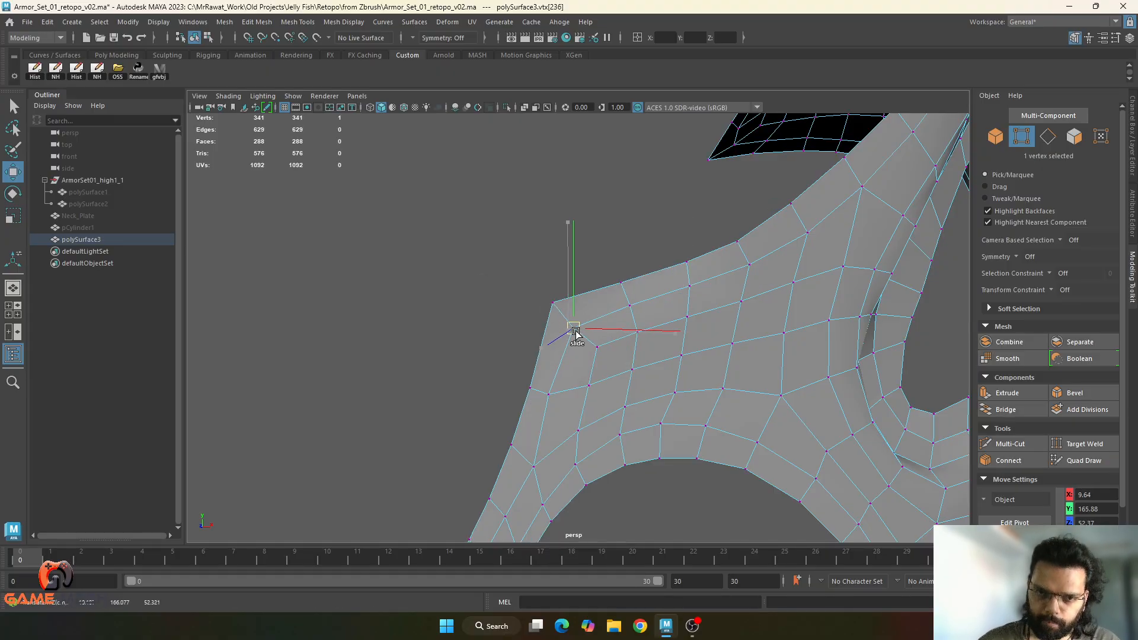
# - Extrude the loop of faces running around the mesh's outer border and return to object mode
pyautogui.keyDown('alt'); pyautogui.moveTo(570, 453); pyautogui.dragTo(613, 365, button='middle'); pyautogui.keyUp('alt')
pyautogui.keyDown('alt'); pyautogui.moveTo(613, 365); pyautogui.dragTo(563, 352, button='right'); pyautogui.keyUp('alt')
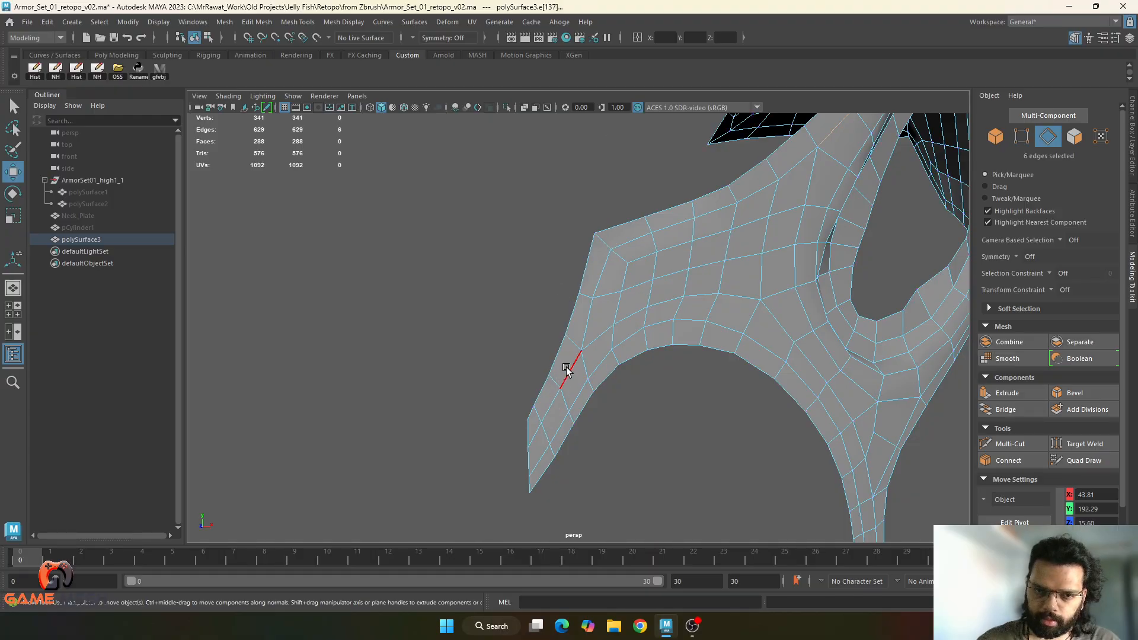
pyautogui.moveTo(567, 288); pyautogui.dragTo(564, 323, button='right')
pyautogui.click(563, 356)
pyautogui.keyDown('shift'); pyautogui.doubleClick(576, 327); pyautogui.keyUp('shift')
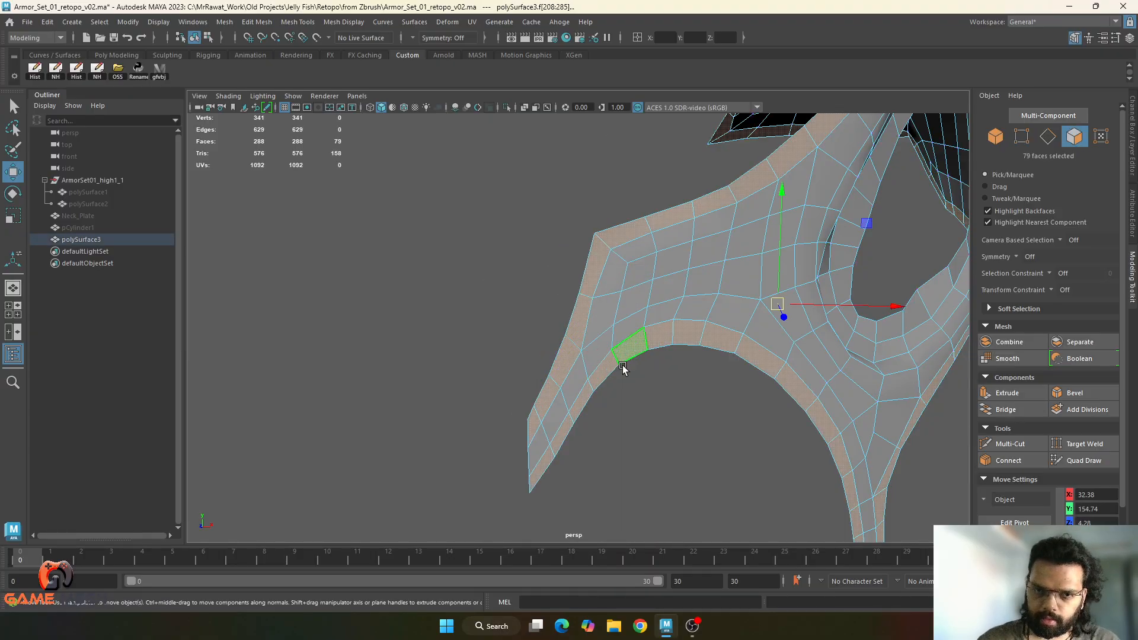
pyautogui.keyDown('alt'); pyautogui.moveTo(651, 399); pyautogui.dragTo(788, 470); pyautogui.keyUp('alt')
pyautogui.hotkey('ctrl', 'e')
pyautogui.press('F8')
pyautogui.click(811, 416)
pyautogui.click(670, 233)
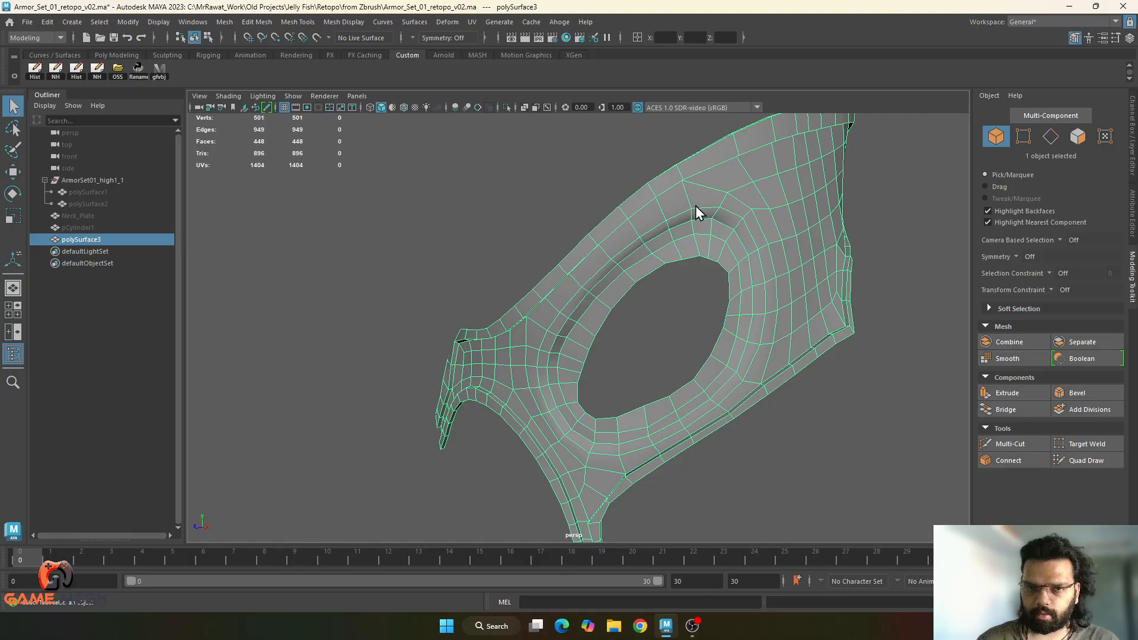
pyautogui.keyDown('shift'); pyautogui.moveTo(794, 241); pyautogui.dragTo(841, 243, button='right'); pyautogui.keyUp('shift')
pyautogui.press('w')
pyautogui.click(871, 357)
# - Examine the extruded outer border from several angles, including the front corner, the strap junction and the lower strap
pyautogui.keyDown('alt'); pyautogui.moveTo(871, 357); pyautogui.dragTo(767, 432, button='right'); pyautogui.keyUp('alt')
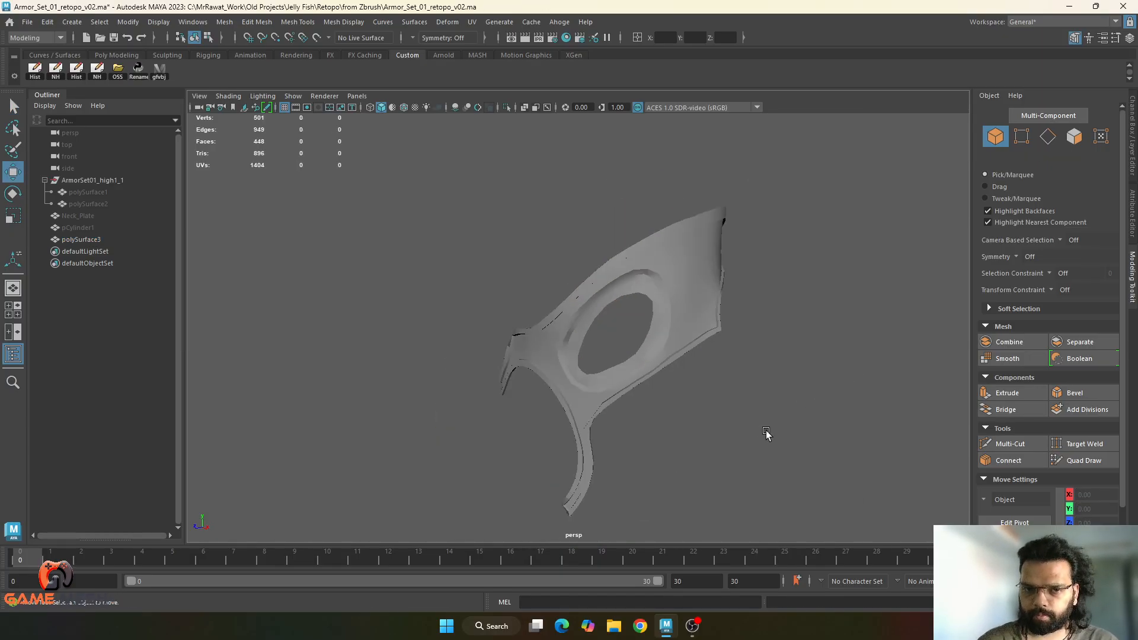
pyautogui.keyDown('alt'); pyautogui.moveTo(767, 432); pyautogui.dragTo(839, 431); pyautogui.keyUp('alt')
pyautogui.keyDown('alt'); pyautogui.moveTo(839, 432); pyautogui.dragTo(840, 473, button='right'); pyautogui.keyUp('alt')
pyautogui.keyDown('alt'); pyautogui.moveTo(840, 472); pyautogui.dragTo(745, 425); pyautogui.keyUp('alt')
pyautogui.keyDown('alt'); pyautogui.moveTo(745, 424); pyautogui.dragTo(782, 442, button='right'); pyautogui.keyUp('alt')
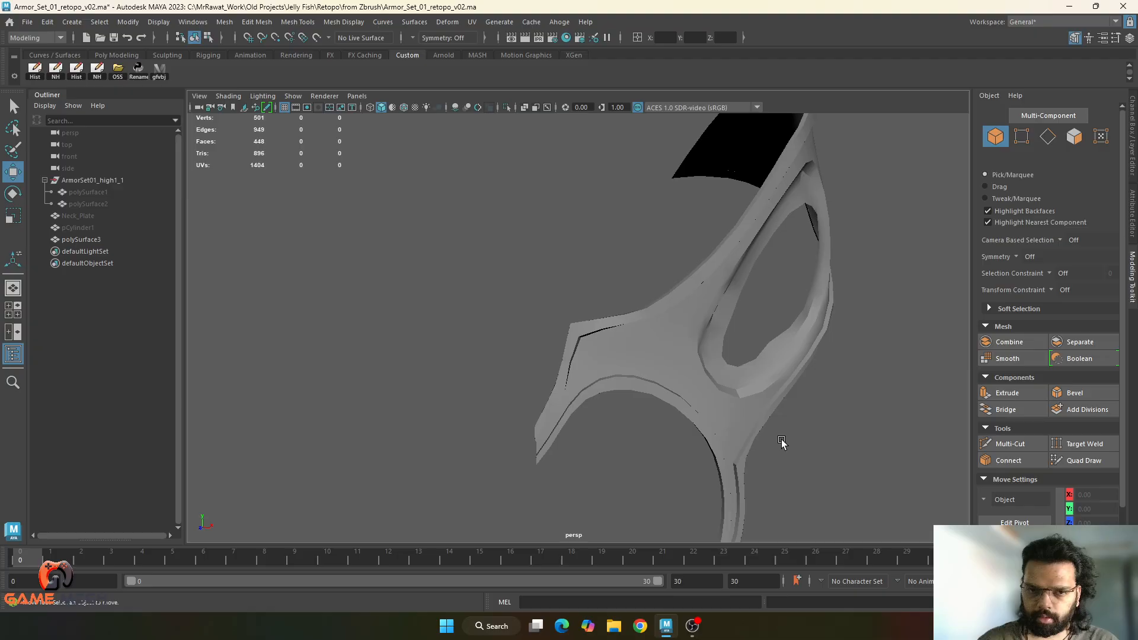
pyautogui.keyDown('alt'); pyautogui.moveTo(783, 443); pyautogui.dragTo(748, 436); pyautogui.keyUp('alt')
pyautogui.click(648, 305)
pyautogui.keyDown('alt'); pyautogui.moveTo(648, 306); pyautogui.dragTo(627, 332); pyautogui.keyUp('alt')
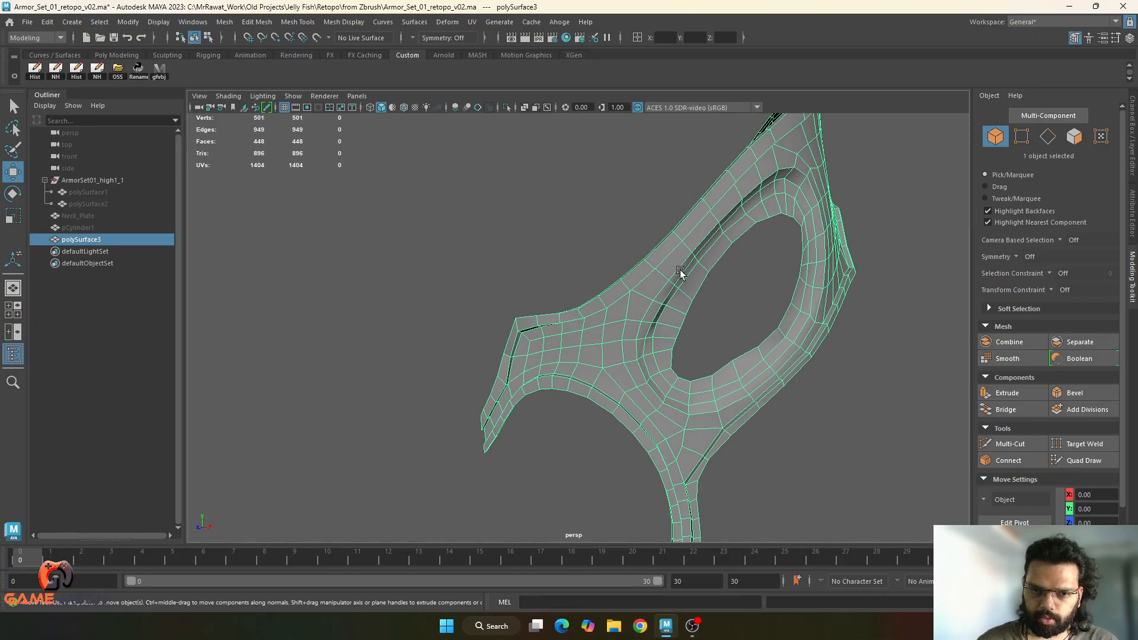
pyautogui.keyDown('alt'); pyautogui.moveTo(724, 430); pyautogui.dragTo(680, 436); pyautogui.keyUp('alt')
pyautogui.click(668, 434)
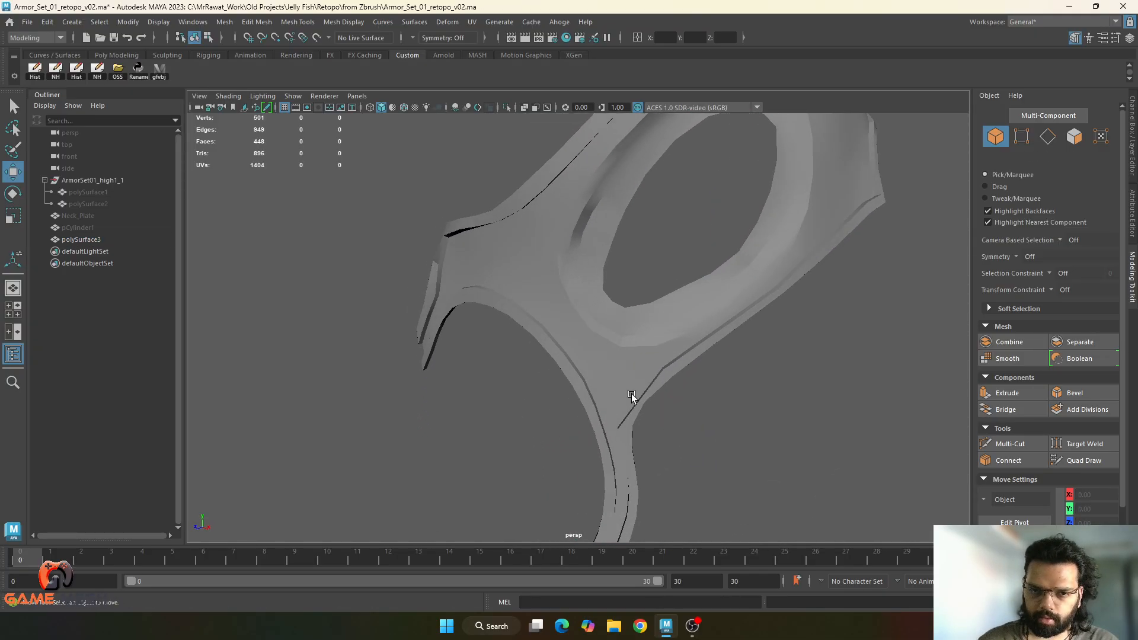
pyautogui.click(632, 397)
pyautogui.keyDown('alt'); pyautogui.moveTo(640, 396); pyautogui.dragTo(635, 323); pyautogui.keyUp('alt')
pyautogui.click(724, 372)
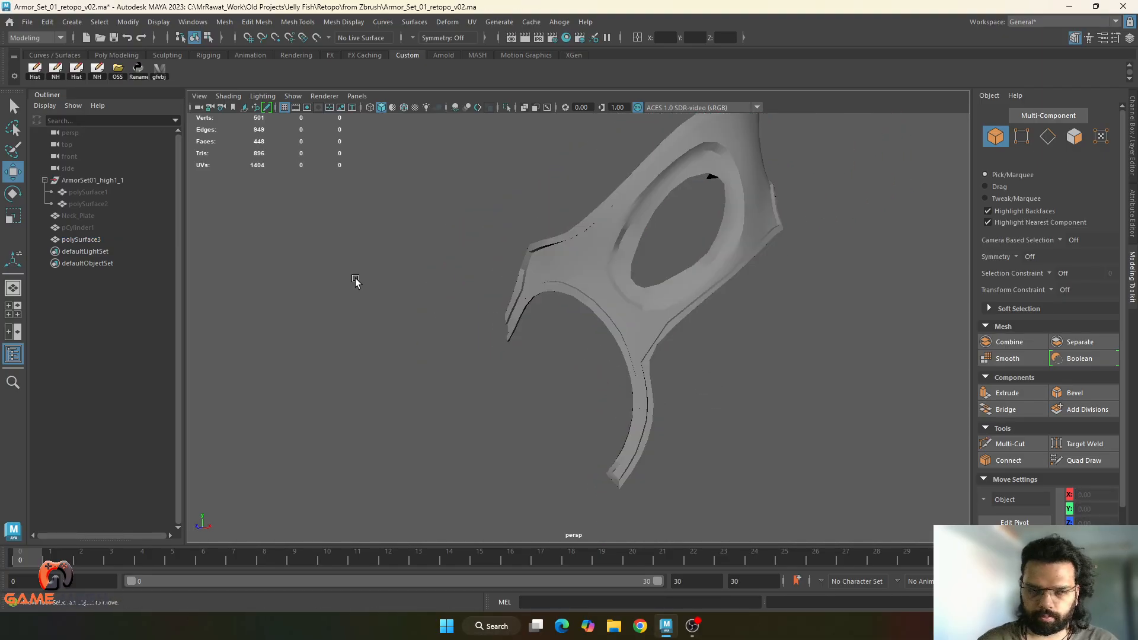
# - Try unhiding polySurface1, and undo it
pyautogui.click(88, 193)
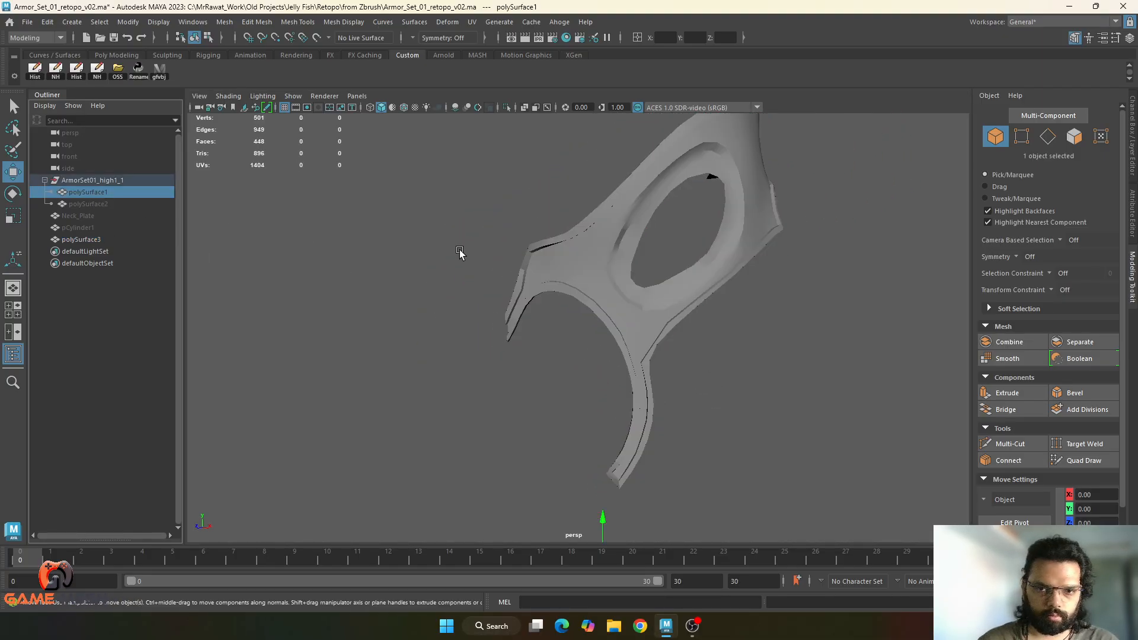
pyautogui.hotkey('shift', 'h')
pyautogui.keyDown('alt'); pyautogui.moveTo(554, 309); pyautogui.dragTo(546, 356); pyautogui.keyUp('alt')
pyautogui.hotkey('ctrl', 'z')
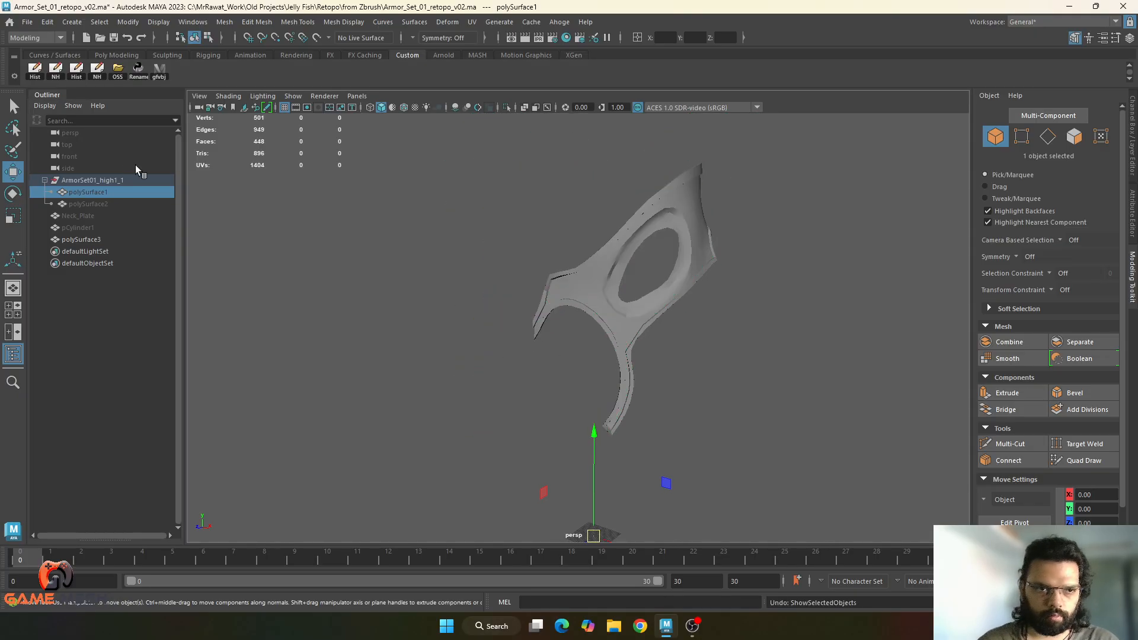
# - Unhide polySurface2 and examine its pieces on both sides of the waist mesh
pyautogui.click(87, 204)
pyautogui.hotkey('shift', 'h')
pyautogui.click(584, 288)
pyautogui.keyDown('alt'); pyautogui.moveTo(688, 304); pyautogui.dragTo(631, 357, button='middle'); pyautogui.keyUp('alt')
pyautogui.scroll(-2, 664, 344)
pyautogui.click(711, 318)
pyautogui.moveTo(627, 362); pyautogui.dragTo(923, 245)
pyautogui.keyDown('alt'); pyautogui.moveTo(720, 333); pyautogui.dragTo(805, 293); pyautogui.keyUp('alt')
pyautogui.click(709, 345)
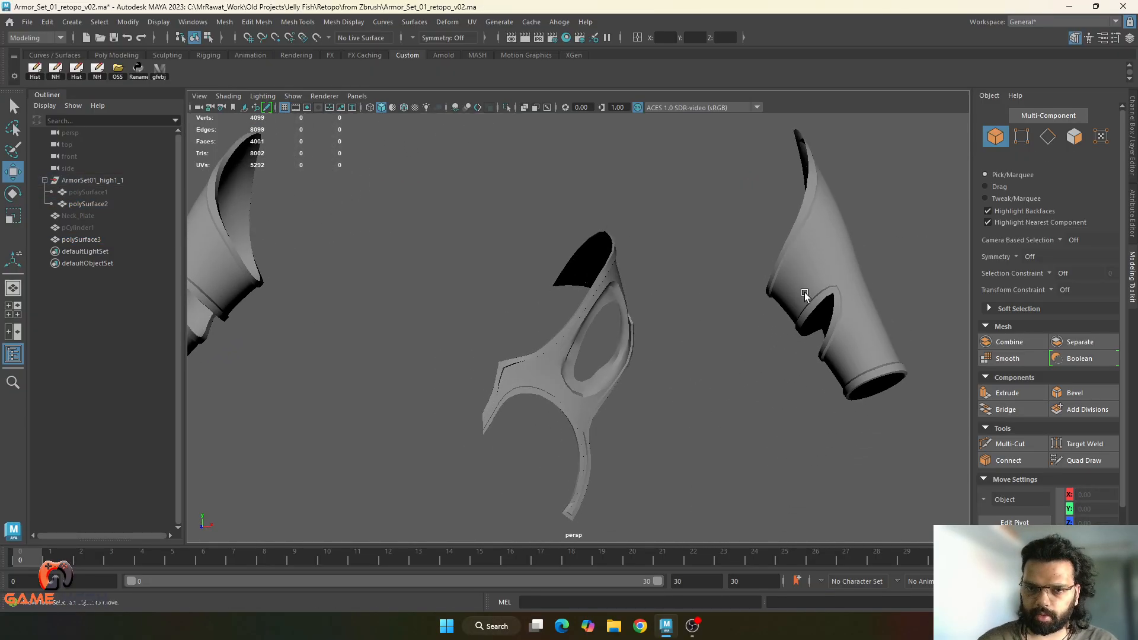
# - Undo the unhiding of polySurface2 and the extrusion of the outer border faces
pyautogui.click(560, 368)
pyautogui.hotkey('ctrl', 'z')
pyautogui.hotkey('ctrl', 'z')
pyautogui.hotkey('ctrl', 'z')
pyautogui.hotkey('ctrl', 'z')
pyautogui.hotkey('ctrl', 'z')
pyautogui.hotkey('ctrl', 'z')
pyautogui.hotkey('ctrl', 'z')
pyautogui.hotkey('ctrl', 'z')
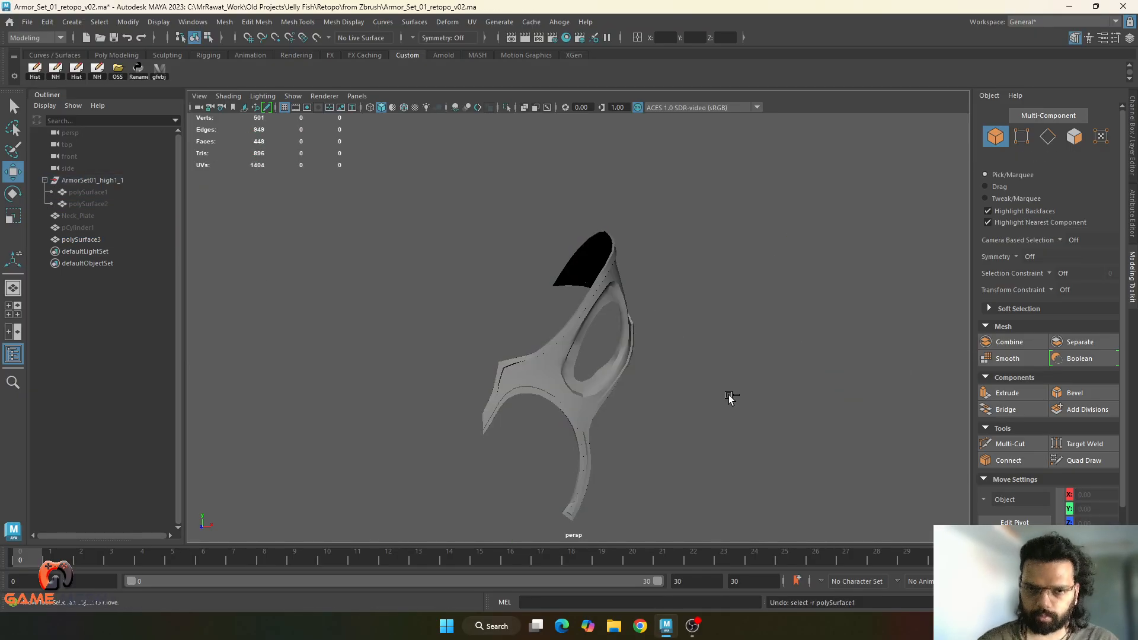
pyautogui.hotkey('ctrl', 'z')
pyautogui.hotkey('ctrl', 'z')
pyautogui.hotkey('ctrl', 'z')
pyautogui.hotkey('ctrl', 'z')
pyautogui.hotkey('ctrl', 'z')
pyautogui.hotkey('ctrl', 'z')
pyautogui.hotkey('ctrl', 'z')
pyautogui.hotkey('ctrl', 'z')
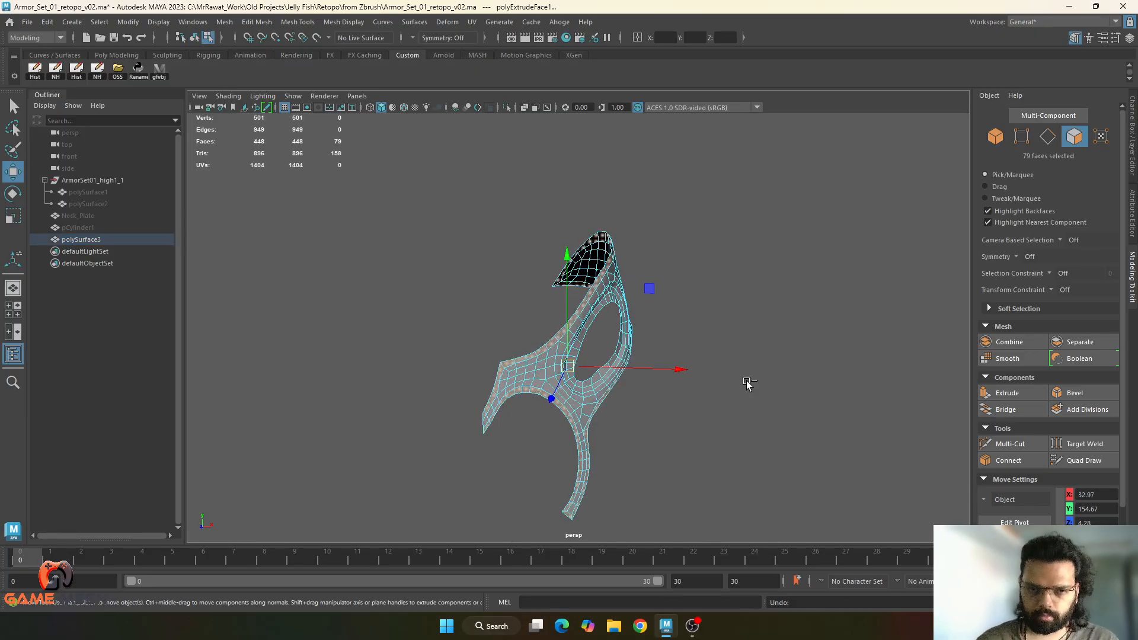
pyautogui.hotkey('ctrl', 'z')
# - Inspect the outer border around the strap junction and undo the selection of the border face loop
pyautogui.keyDown('alt'); pyautogui.moveTo(655, 410); pyautogui.dragTo(620, 428); pyautogui.keyUp('alt')
pyautogui.keyDown('alt'); pyautogui.moveTo(620, 428); pyautogui.dragTo(648, 455, button='right'); pyautogui.keyUp('alt')
pyautogui.keyDown('alt'); pyautogui.moveTo(649, 454); pyautogui.dragTo(664, 372, button='middle'); pyautogui.keyUp('alt')
pyautogui.keyDown('alt'); pyautogui.moveTo(663, 372); pyautogui.dragTo(721, 498, button='right'); pyautogui.keyUp('alt')
pyautogui.keyDown('alt'); pyautogui.moveTo(720, 498); pyautogui.dragTo(757, 470, button='middle'); pyautogui.keyUp('alt')
pyautogui.keyDown('alt'); pyautogui.moveTo(757, 470); pyautogui.dragTo(635, 378); pyautogui.keyUp('alt')
pyautogui.keyDown('alt'); pyautogui.moveTo(635, 378); pyautogui.dragTo(599, 335, button='right'); pyautogui.keyUp('alt')
pyautogui.keyDown('alt'); pyautogui.moveTo(599, 335); pyautogui.dragTo(623, 380, button='middle'); pyautogui.keyUp('alt')
pyautogui.keyDown('alt'); pyautogui.moveTo(622, 380); pyautogui.dragTo(649, 410); pyautogui.keyUp('alt')
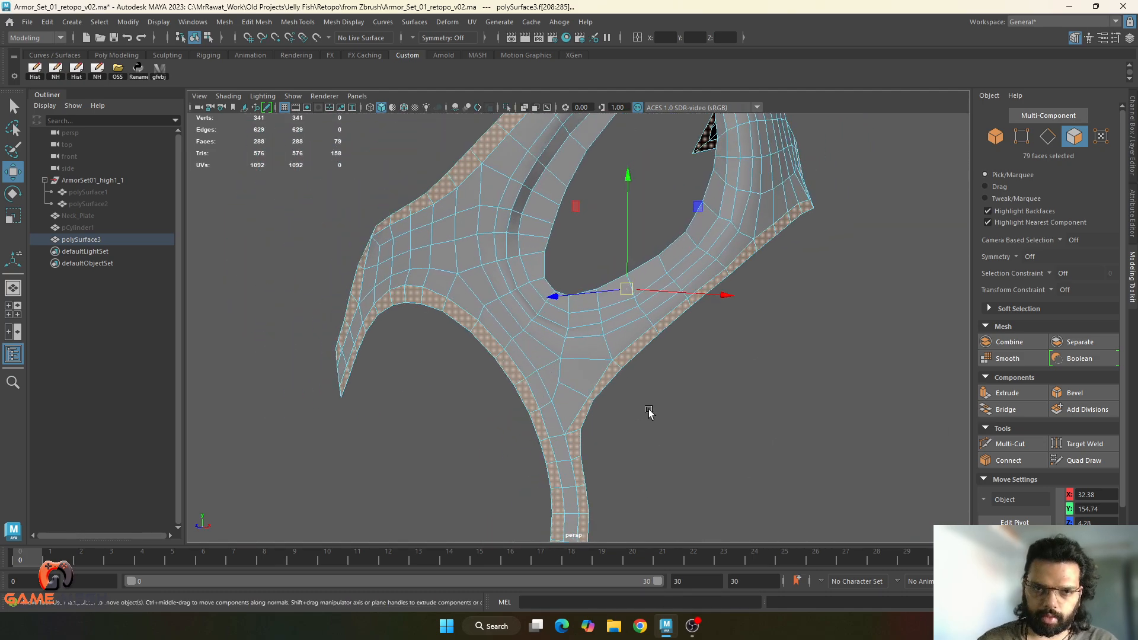
pyautogui.hotkey('ctrl', 'z')
pyautogui.hotkey('ctrl', 'z')
pyautogui.hotkey('ctrl', 'z')
# - Slide the vertex just inside the outer corner of the strap junction inward to widen the border strip
pyautogui.keyDown('alt'); pyautogui.moveTo(649, 410); pyautogui.dragTo(690, 432, button='right'); pyautogui.keyUp('alt')
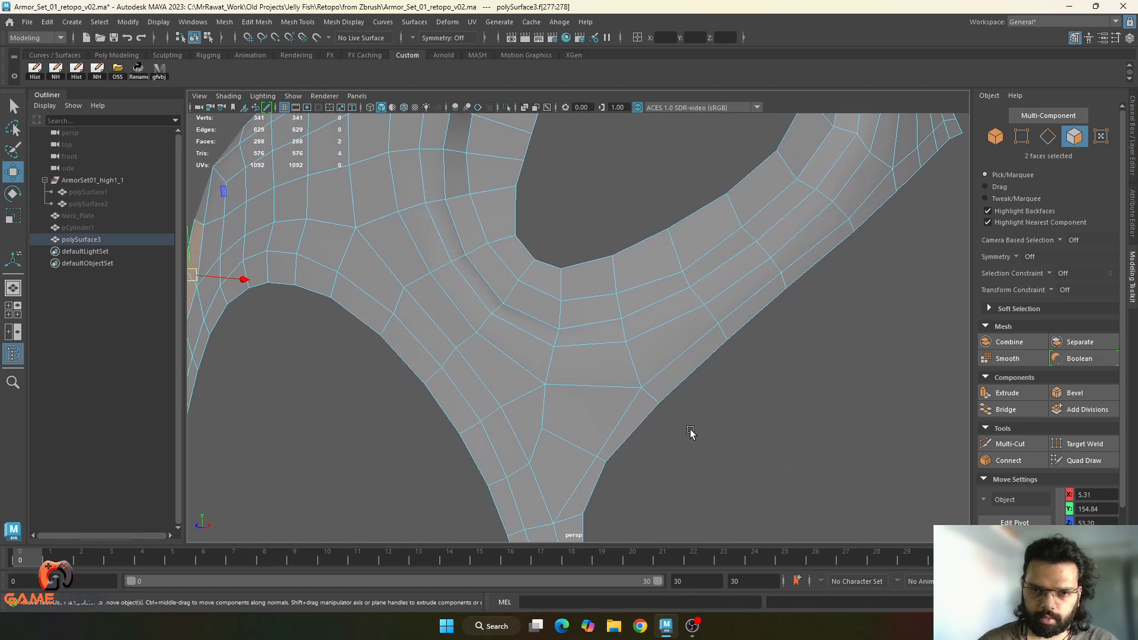
pyautogui.moveTo(635, 369); pyautogui.dragTo(567, 371, button='right')
pyautogui.click(588, 455)
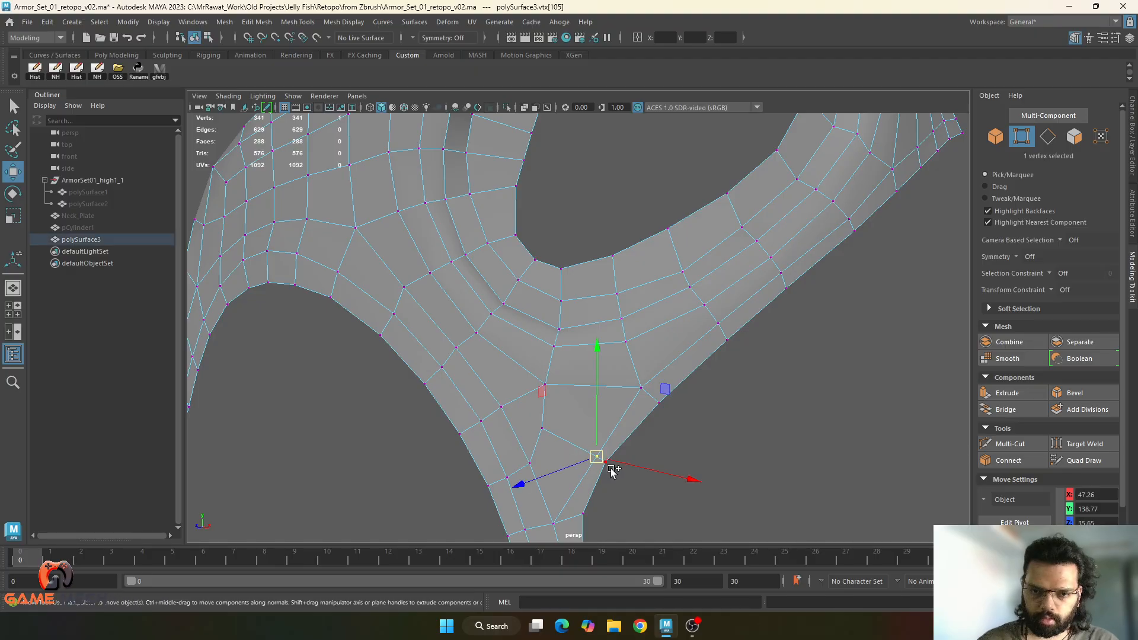
pyautogui.keyDown('ctrl'); pyautogui.keyDown('shift'); pyautogui.moveTo(599, 459); pyautogui.dragTo(588, 454); pyautogui.keyUp('shift'); pyautogui.keyUp('ctrl')
pyautogui.keyDown('alt'); pyautogui.moveTo(566, 468); pyautogui.dragTo(567, 452, button='middle'); pyautogui.keyUp('alt')
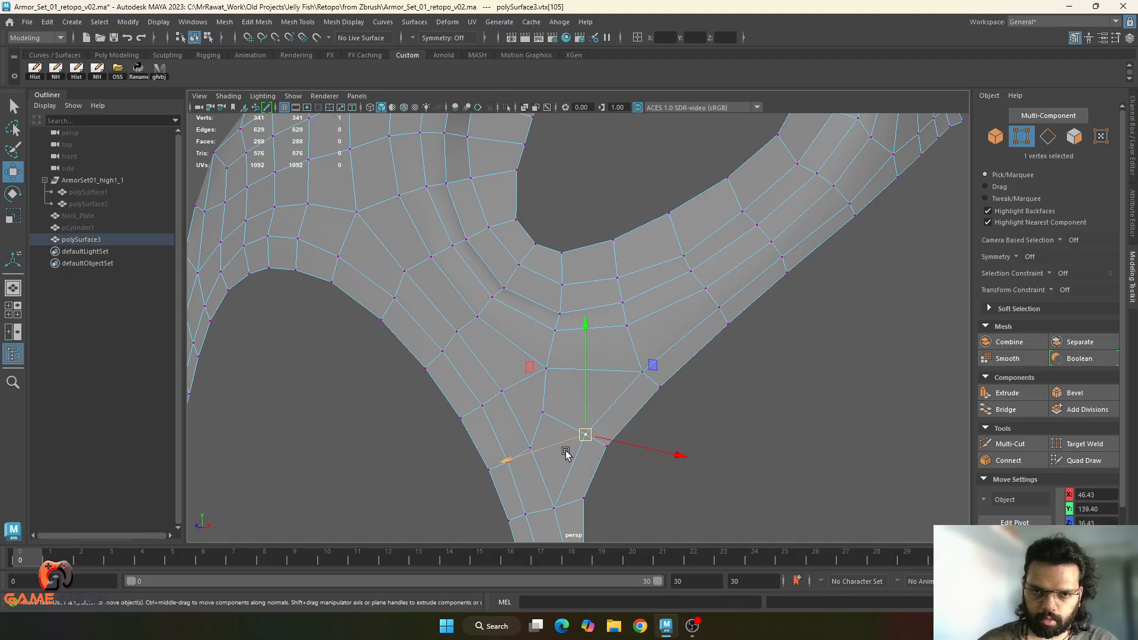
# - Try inserting an edge loop down through the strap junction and evening it with Edit Edge Flow
pyautogui.moveTo(564, 452); pyautogui.dragTo(750, 474, button='right')
pyautogui.click(559, 420)
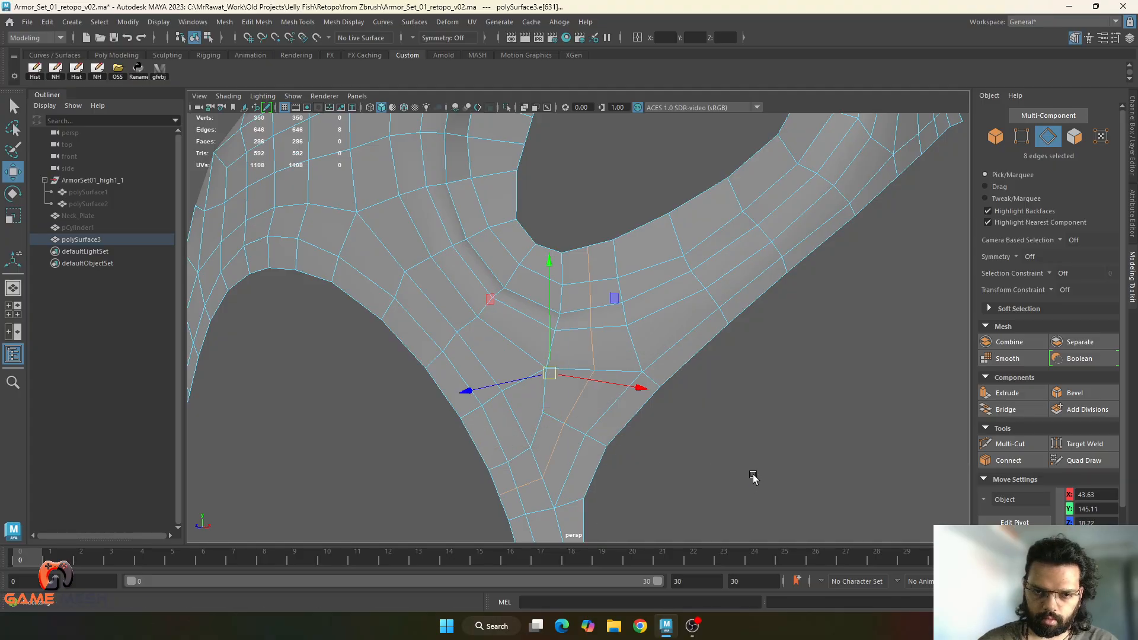
pyautogui.press('g')
pyautogui.doubleClick(535, 427)
pyautogui.press('g')
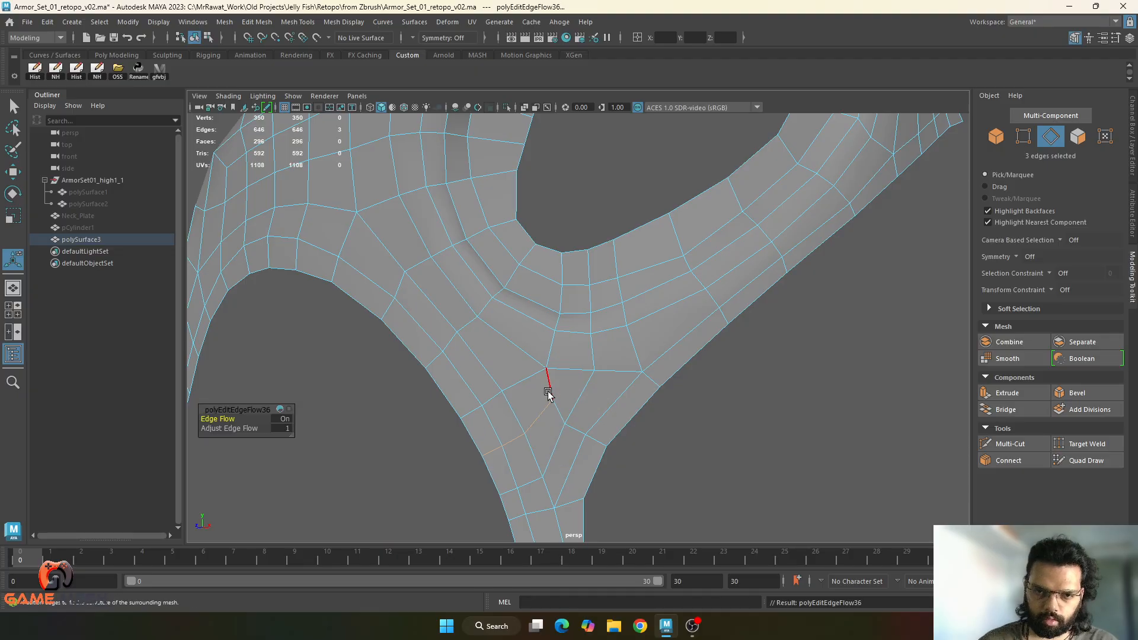
# - Try Edit Edge Flow on the short edges crossing the centre of the strap junction
pyautogui.click(545, 388)
pyautogui.press('g')
pyautogui.doubleClick(553, 425)
pyautogui.press('g')
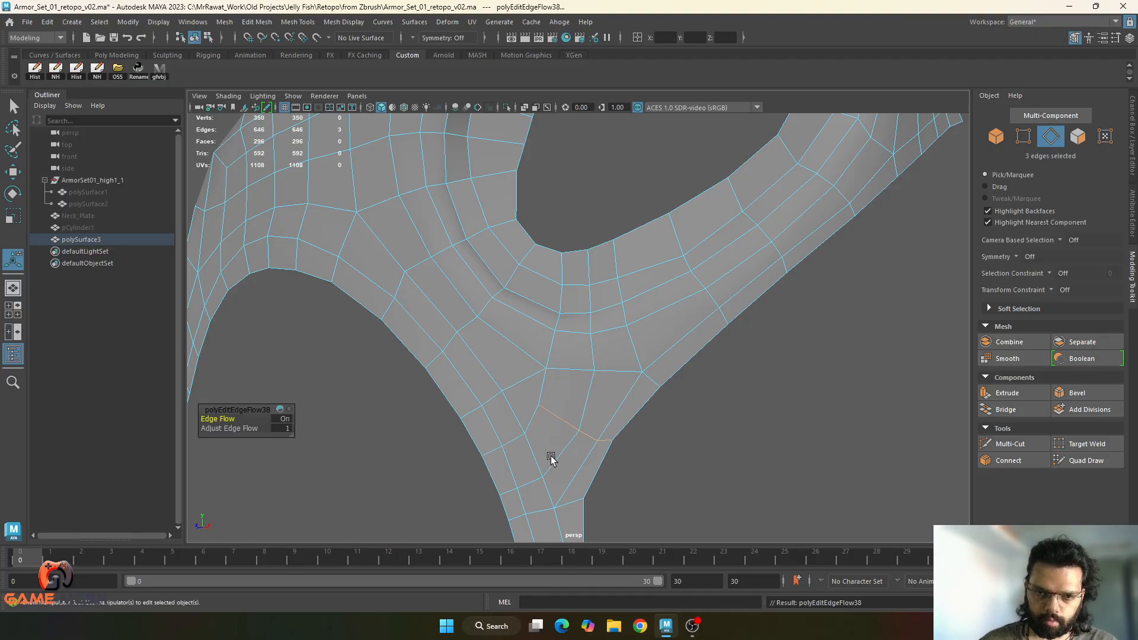
pyautogui.hotkey('ctrl', 'z')
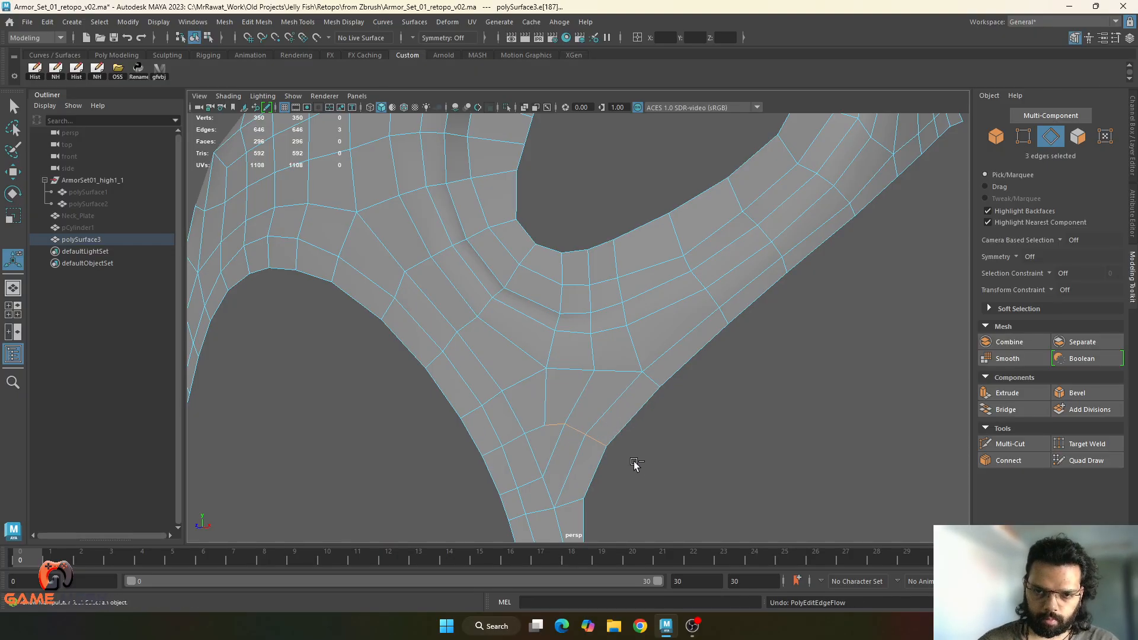
pyautogui.click(572, 437)
pyautogui.press('g')
pyautogui.hotkey('ctrl', 'z')
# - Undo the edge flow changes at the strap junction and the edge loop inserted through it
pyautogui.keyDown('alt'); pyautogui.moveTo(573, 458); pyautogui.dragTo(609, 429, button='middle'); pyautogui.keyUp('alt')
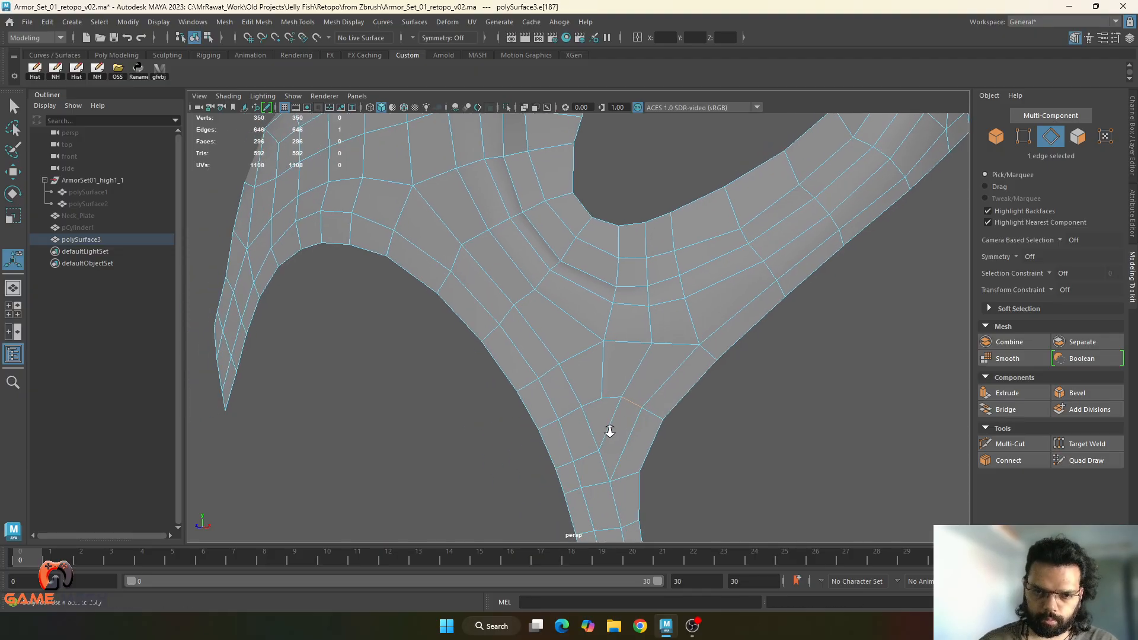
pyautogui.doubleClick(583, 453)
pyautogui.hotkey('ctrl', 'z')
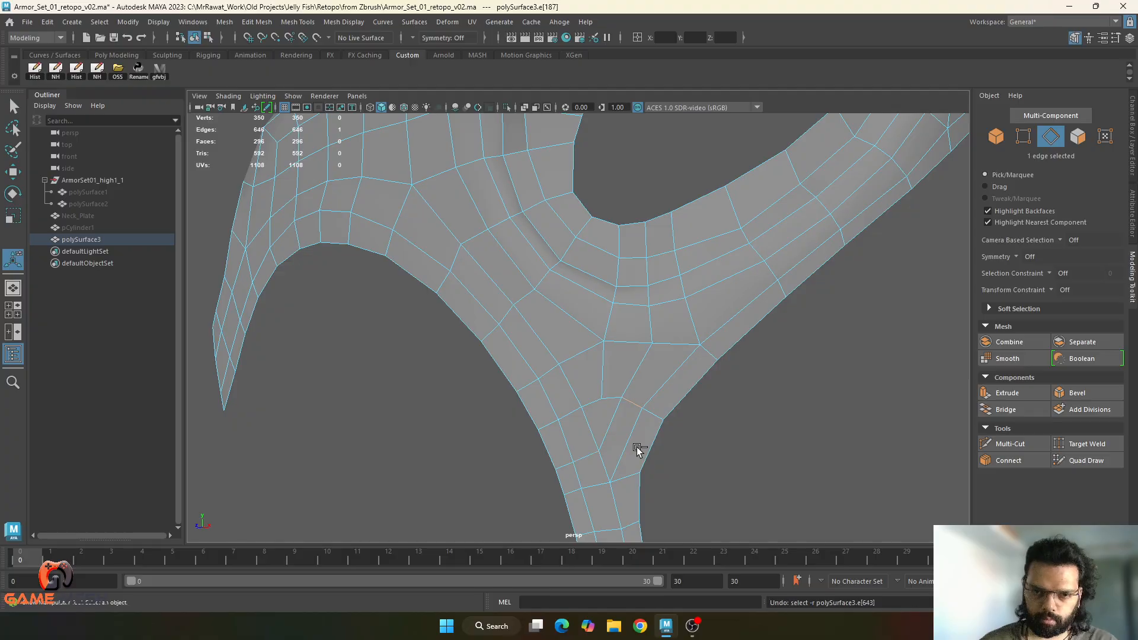
pyautogui.hotkey('ctrl', 'z')
pyautogui.hotkey('ctrl', 'z')
pyautogui.hotkey('ctrl', 'z')
pyautogui.hotkey('ctrl', 'z')
pyautogui.hotkey('ctrl', 'z')
pyautogui.hotkey('ctrl', 'z')
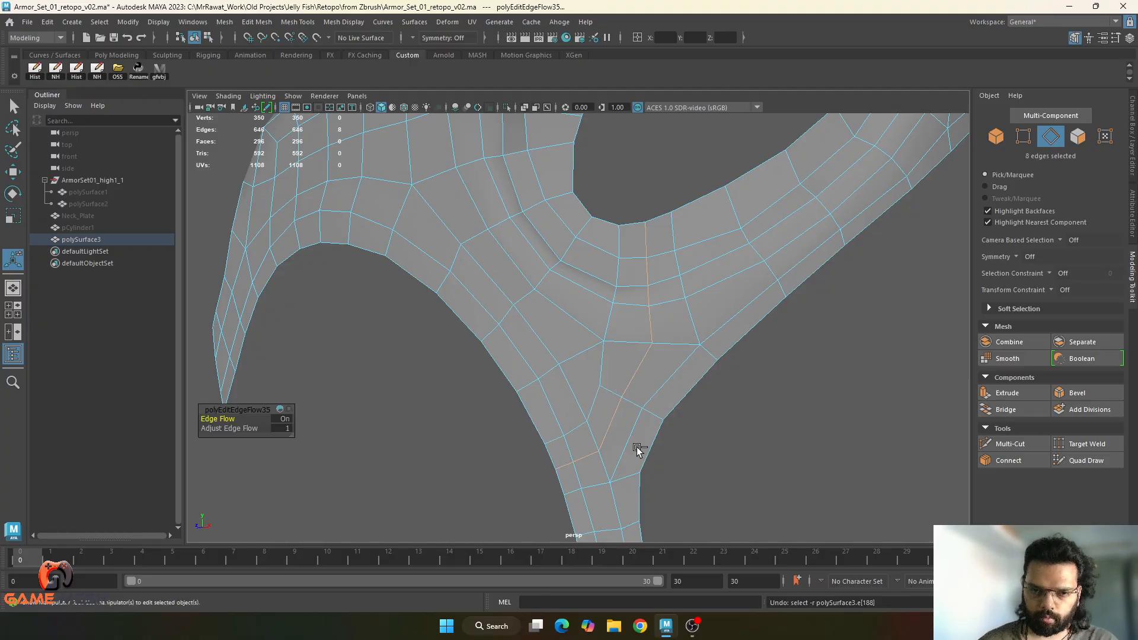
# - Apply Edit Edge Flow to the border edge beside the strap junction and the neighbouring cross loops below the oval opening
pyautogui.keyDown('alt'); pyautogui.moveTo(718, 382); pyautogui.dragTo(643, 453, button='middle'); pyautogui.keyUp('alt')
pyautogui.click(609, 465)
pyautogui.press('g')
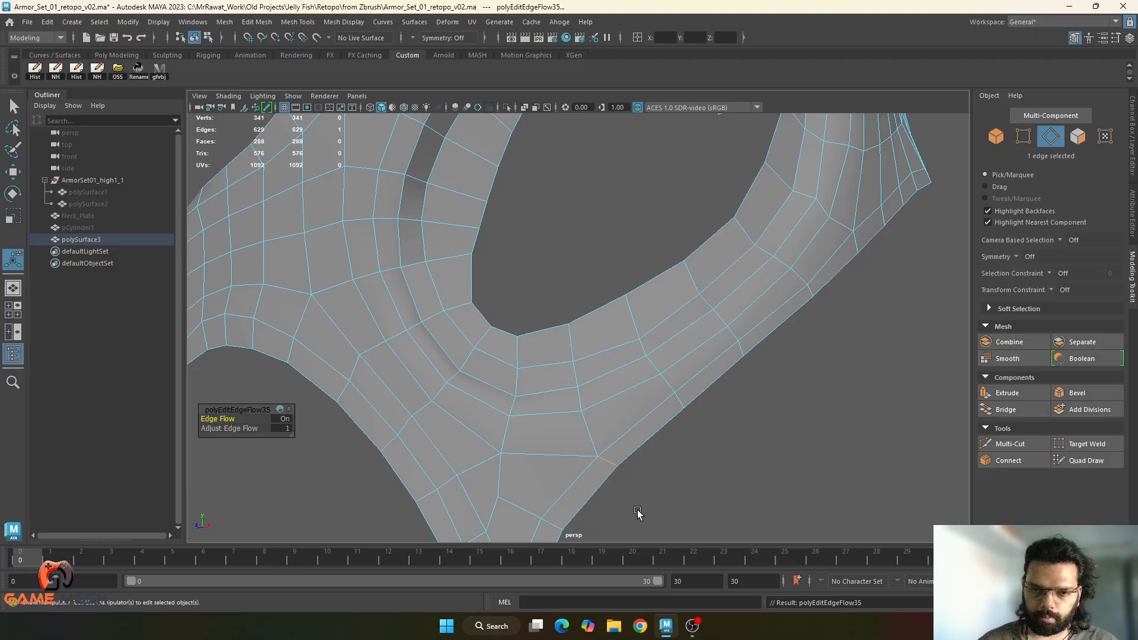
pyautogui.doubleClick(666, 386)
pyautogui.press('g')
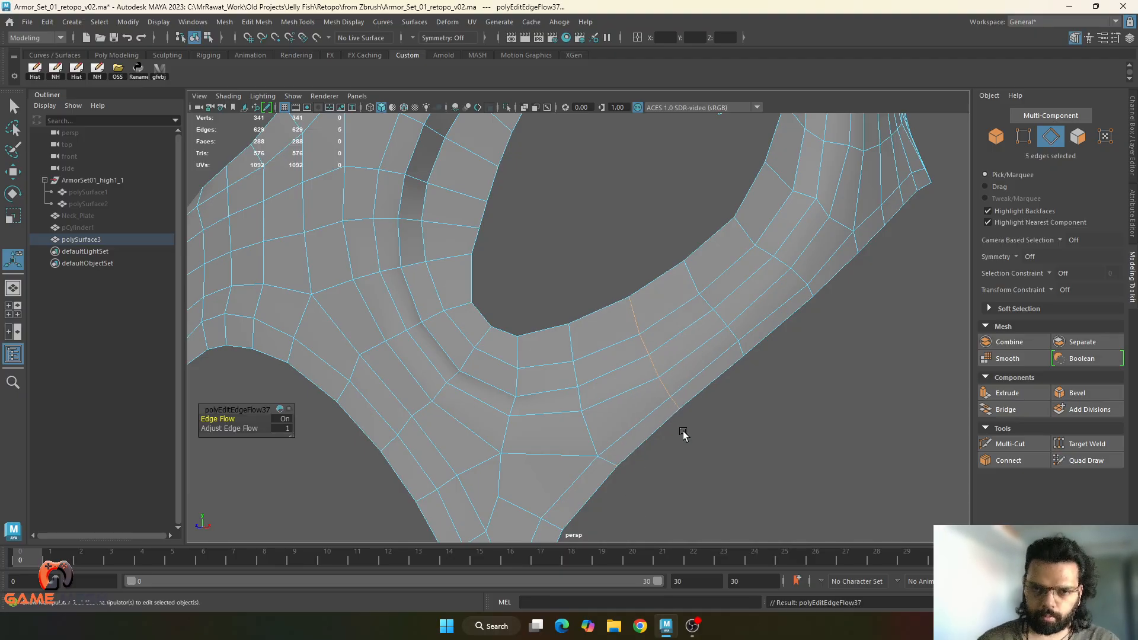
pyautogui.doubleClick(730, 340)
pyautogui.doubleClick(736, 334)
pyautogui.press('g')
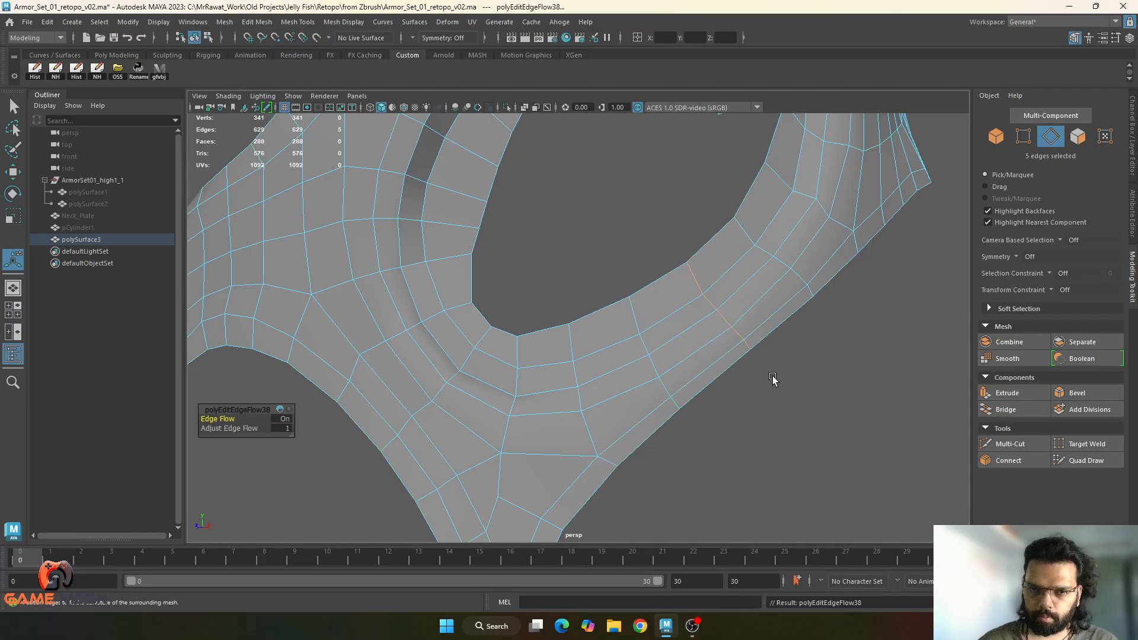
# - Even out the remaining cross loops along the lower rim toward the wide side panel with Edit Edge Flow
pyautogui.keyDown('alt'); pyautogui.moveTo(774, 379); pyautogui.dragTo(679, 428, button='middle'); pyautogui.keyUp('alt')
pyautogui.doubleClick(688, 348)
pyautogui.press('g')
pyautogui.keyDown('alt'); pyautogui.moveTo(691, 350); pyautogui.dragTo(635, 363, button='middle'); pyautogui.keyUp('alt')
pyautogui.doubleClick(658, 356)
pyautogui.press('g')
pyautogui.doubleClick(635, 363)
pyautogui.keyDown('alt'); pyautogui.moveTo(637, 372); pyautogui.dragTo(645, 429); pyautogui.keyUp('alt')
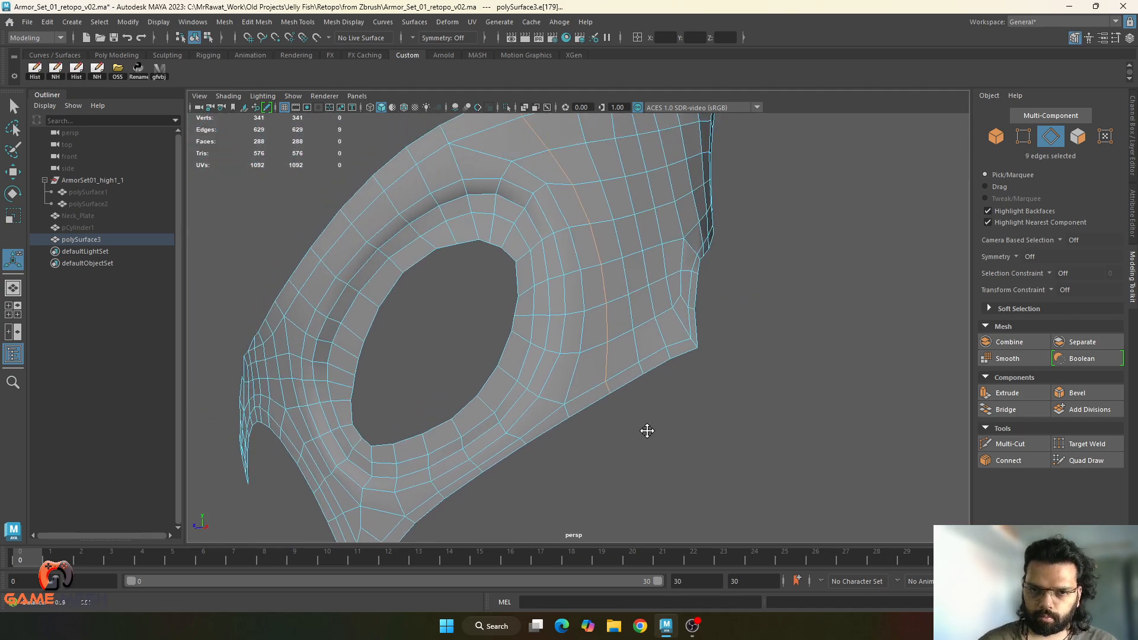
pyautogui.press('g')
# - Slide two edges of the border's inner loop below the oval opening to even the border width
pyautogui.keyDown('alt'); pyautogui.moveTo(630, 371); pyautogui.dragTo(677, 466); pyautogui.keyUp('alt')
pyautogui.keyDown('alt'); pyautogui.moveTo(606, 433); pyautogui.dragTo(588, 431); pyautogui.keyUp('alt')
pyautogui.rightClick(590, 403)
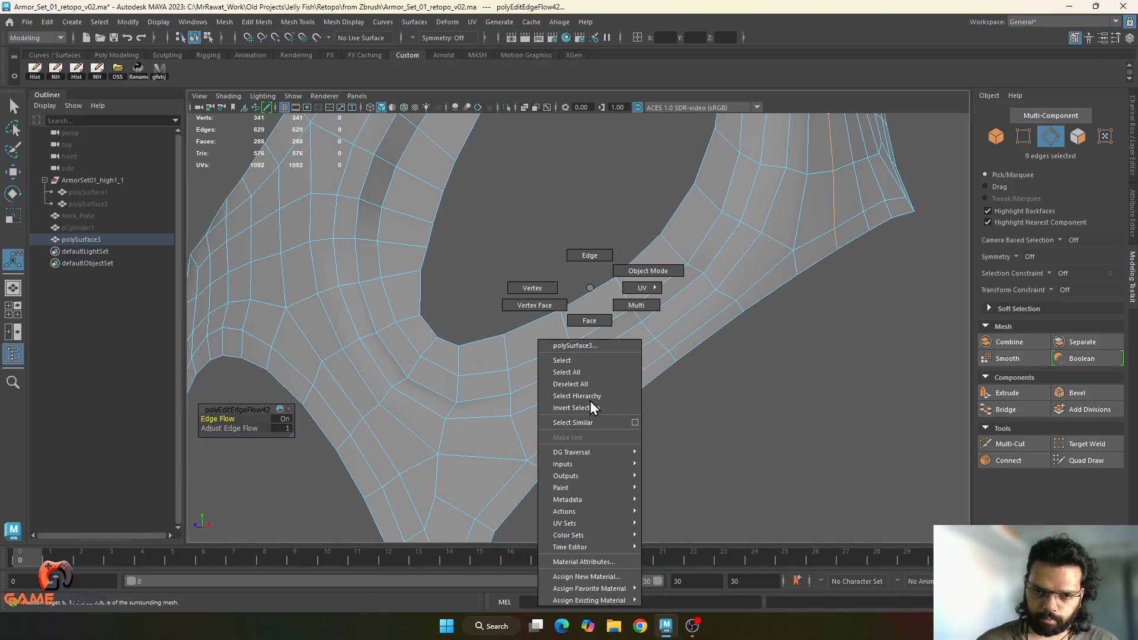
pyautogui.moveTo(589, 271); pyautogui.dragTo(590, 262, button='right')
pyautogui.click(622, 381)
pyautogui.keyDown('shift'); pyautogui.click(696, 332); pyautogui.keyUp('shift')
pyautogui.press('w')
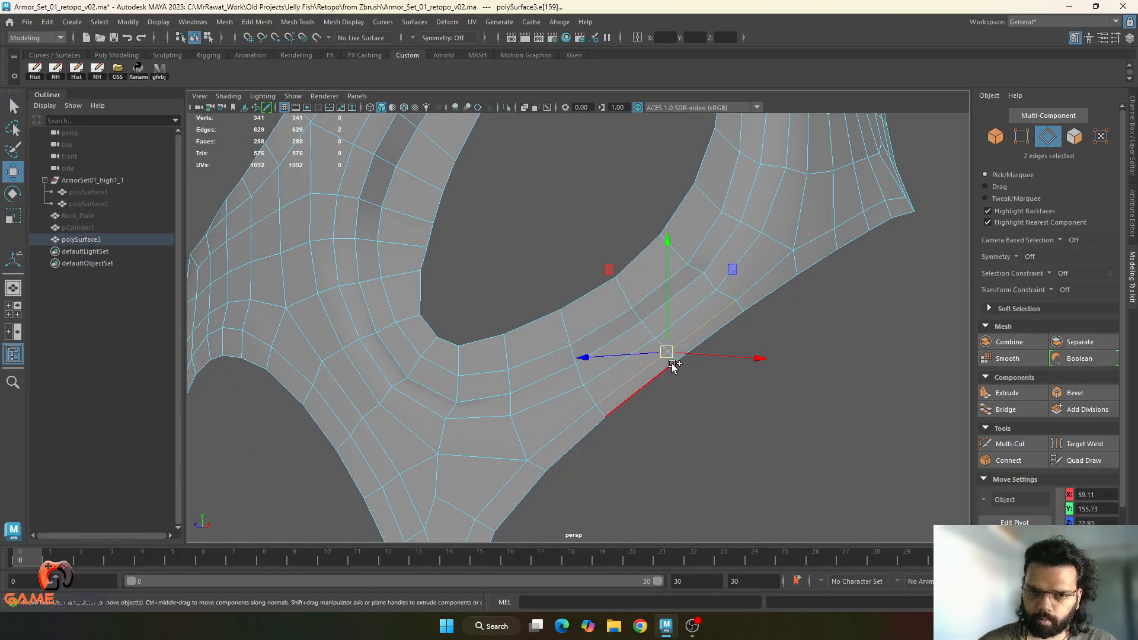
pyautogui.keyDown('ctrl'); pyautogui.keyDown('shift'); pyautogui.moveTo(668, 357); pyautogui.dragTo(606, 380); pyautogui.keyUp('shift'); pyautogui.keyUp('ctrl')
# - Select four consecutive lengthwise edges near the outer side of the strap and slide them to even the border strip
pyautogui.click(587, 331)
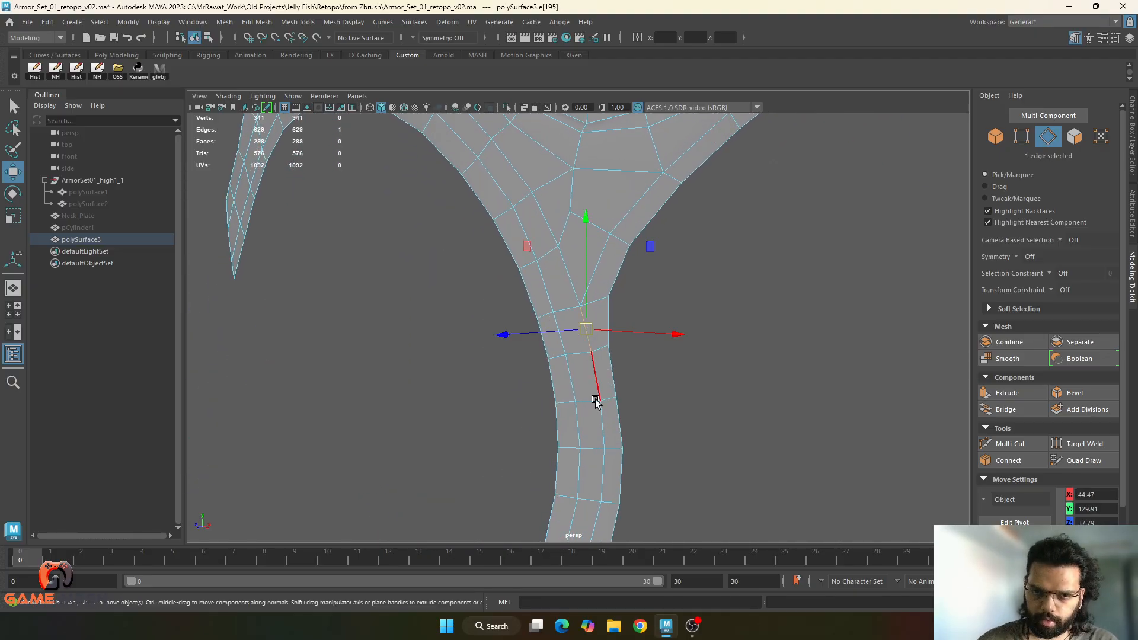
pyautogui.keyDown('shift'); pyautogui.doubleClick(605, 480); pyautogui.keyUp('shift')
pyautogui.keyDown('alt'); pyautogui.moveTo(614, 460); pyautogui.dragTo(625, 402, button='middle'); pyautogui.keyUp('alt')
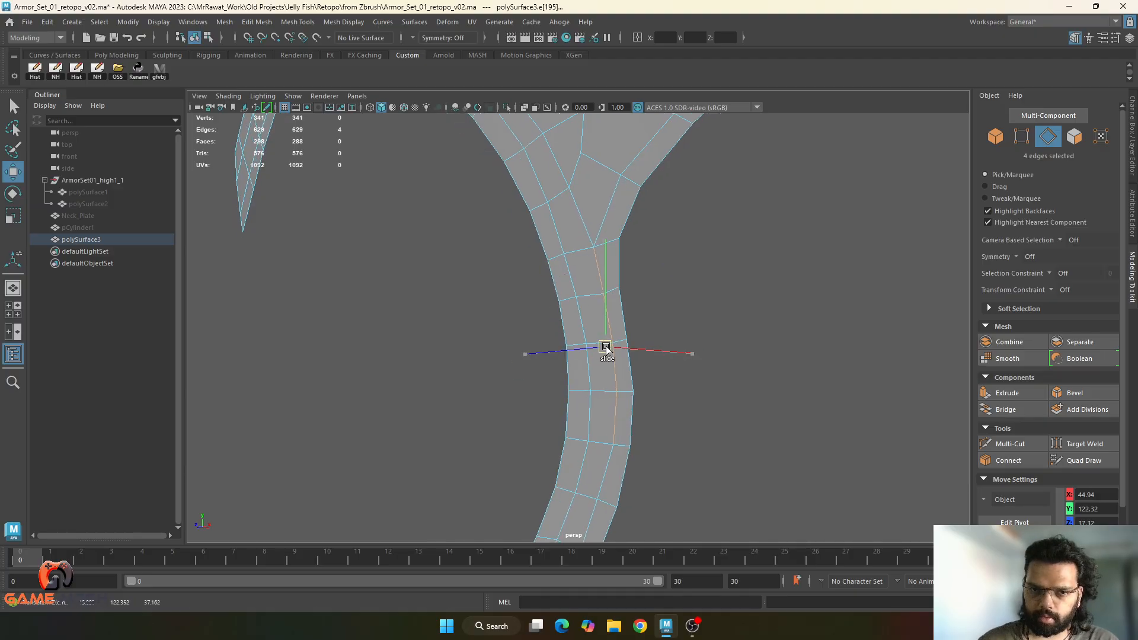
pyautogui.keyDown('alt'); pyautogui.moveTo(605, 348); pyautogui.dragTo(534, 294); pyautogui.keyUp('alt')
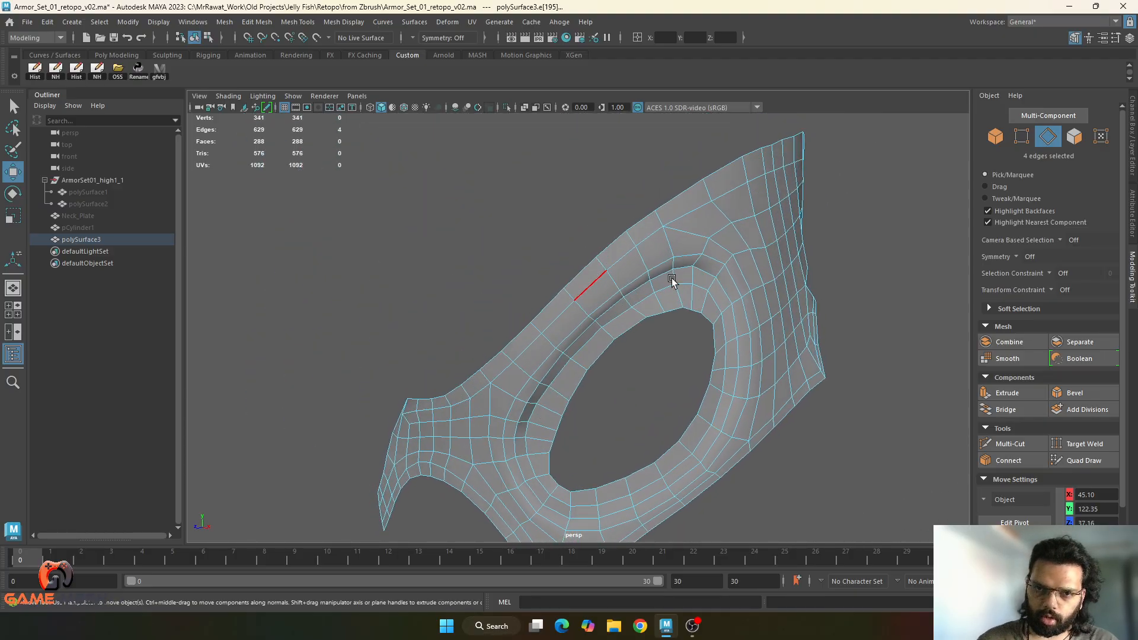
# - Select seven consecutive edges of the inner border loop along the side panel's upper rim and slide them to adjust the border width
pyautogui.keyDown('alt'); pyautogui.moveTo(672, 281); pyautogui.dragTo(612, 315); pyautogui.keyUp('alt')
pyautogui.click(508, 325)
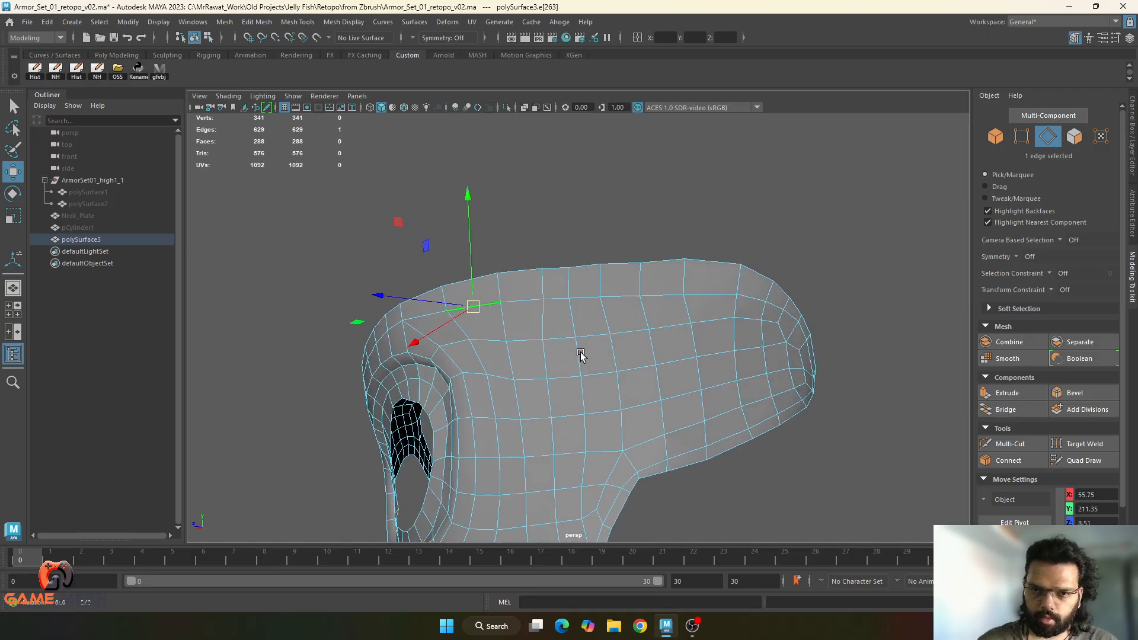
pyautogui.keyDown('alt'); pyautogui.moveTo(581, 354); pyautogui.dragTo(686, 292); pyautogui.keyUp('alt')
pyautogui.keyDown('shift'); pyautogui.doubleClick(664, 304); pyautogui.keyUp('shift')
pyautogui.keyDown('ctrl'); pyautogui.keyDown('shift'); pyautogui.moveTo(558, 315); pyautogui.dragTo(551, 296, button='middle'); pyautogui.keyUp('shift'); pyautogui.keyUp('ctrl')
pyautogui.moveTo(551, 296)
pyautogui.keyDown('alt'); pyautogui.mouseDown()
pyautogui.moveTo(587, 355)
pyautogui.moveTo(562, 285)
pyautogui.mouseUp(); pyautogui.keyUp('alt')
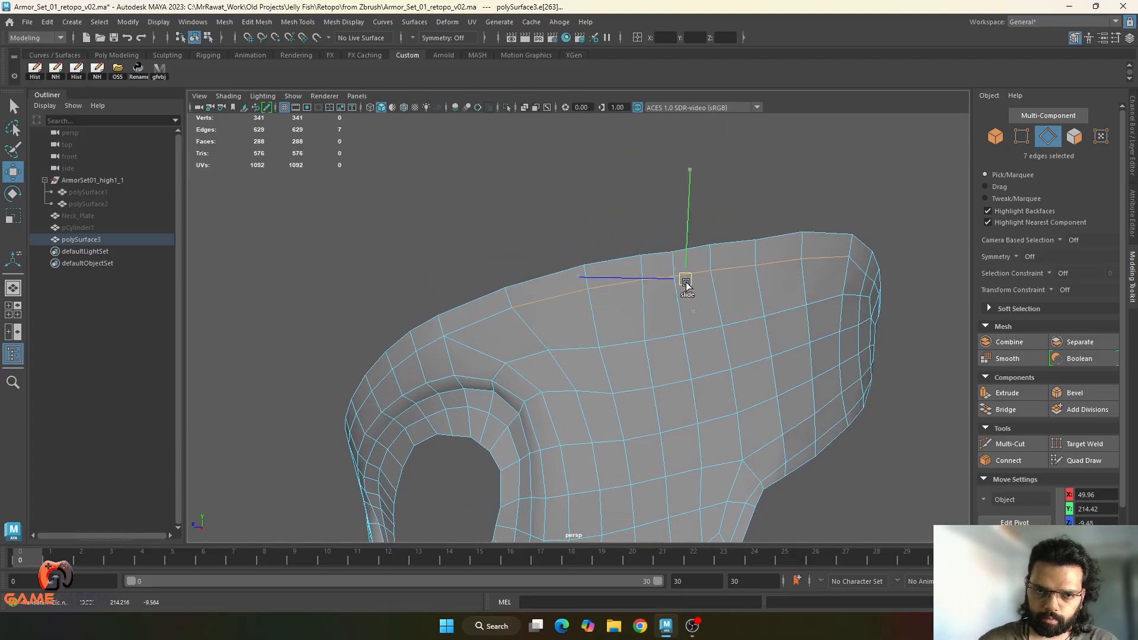
pyautogui.keyDown('alt'); pyautogui.moveTo(681, 284); pyautogui.dragTo(581, 326); pyautogui.keyUp('alt')
# - Apply Edit Edge Flow to the first vertical loops of the side panel beside the oval opening
pyautogui.doubleClick(563, 325)
pyautogui.press('g')
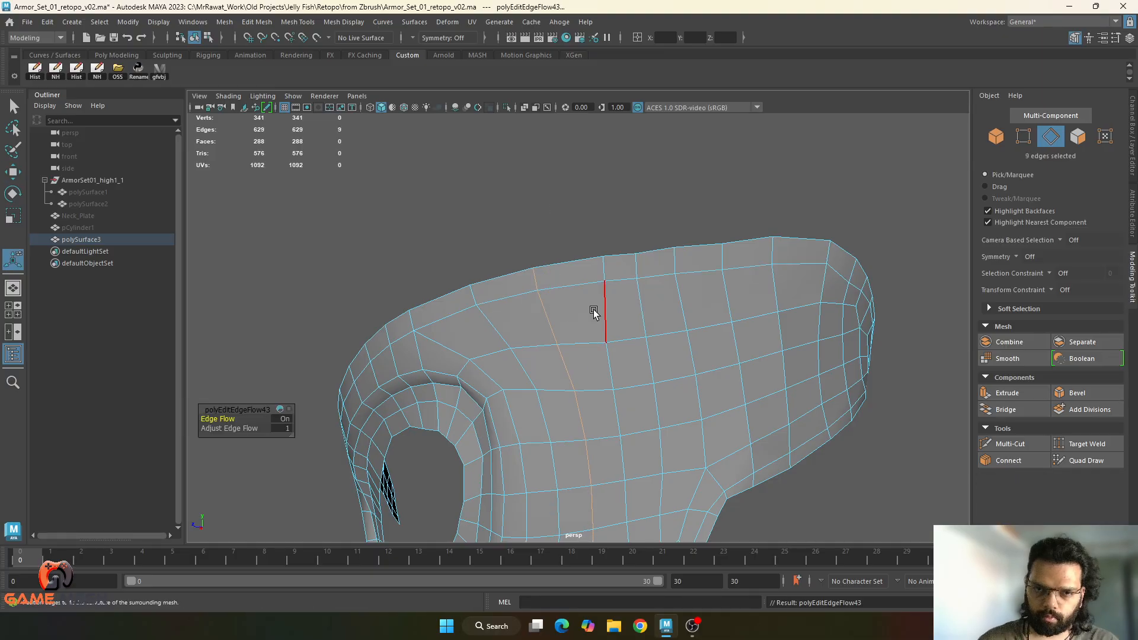
pyautogui.scroll(-3, 614, 347)
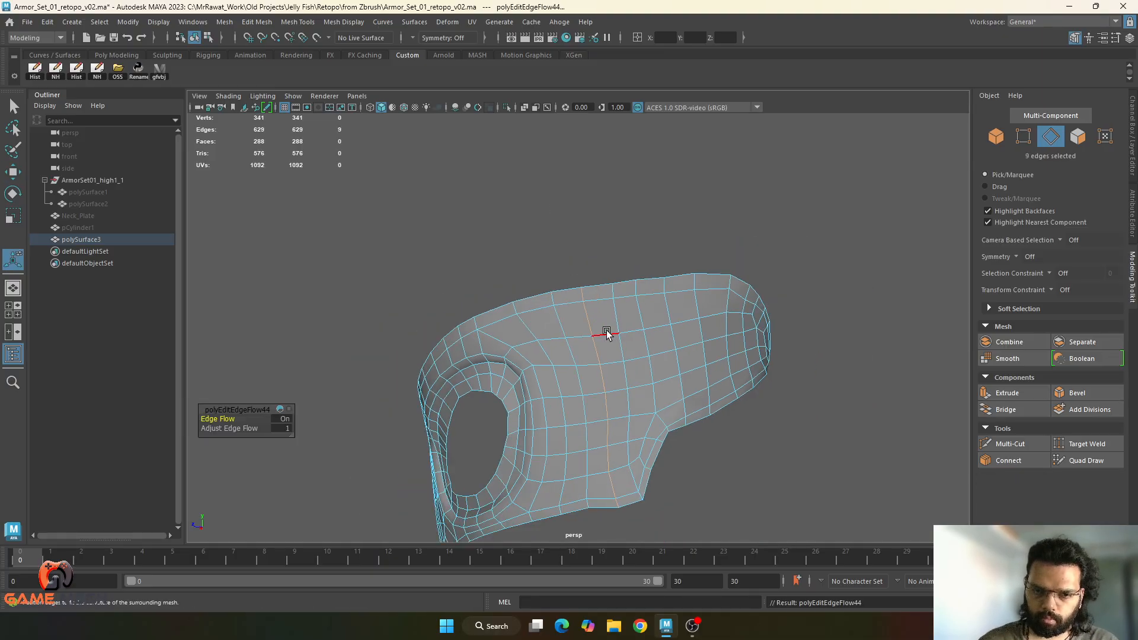
pyautogui.hotkey('ctrl', 'z')
pyautogui.press('g')
pyautogui.keyDown('alt'); pyautogui.moveTo(645, 321); pyautogui.dragTo(640, 371); pyautogui.keyUp('alt')
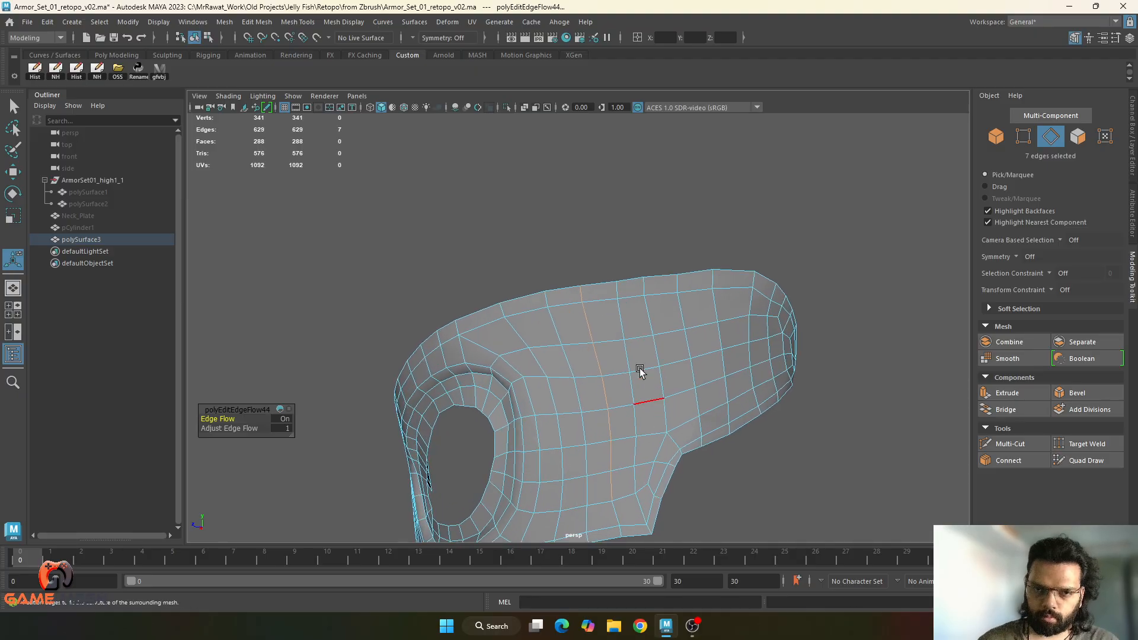
# - Apply Edit Edge Flow to the next two vertical loops of the side panel, leaving out the lower border edges
pyautogui.doubleClick(625, 325)
pyautogui.keyDown('ctrl'); pyautogui.moveTo(663, 525); pyautogui.dragTo(662, 525); pyautogui.keyUp('ctrl')
pyautogui.press('g')
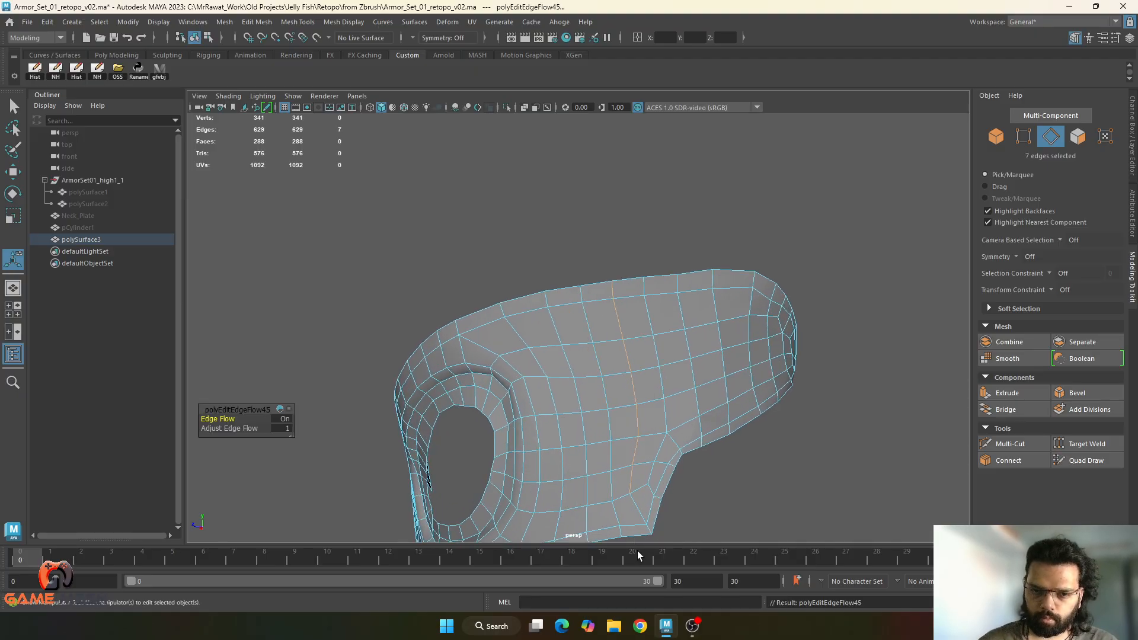
pyautogui.keyDown('shift'); pyautogui.doubleClick(650, 314); pyautogui.keyUp('shift')
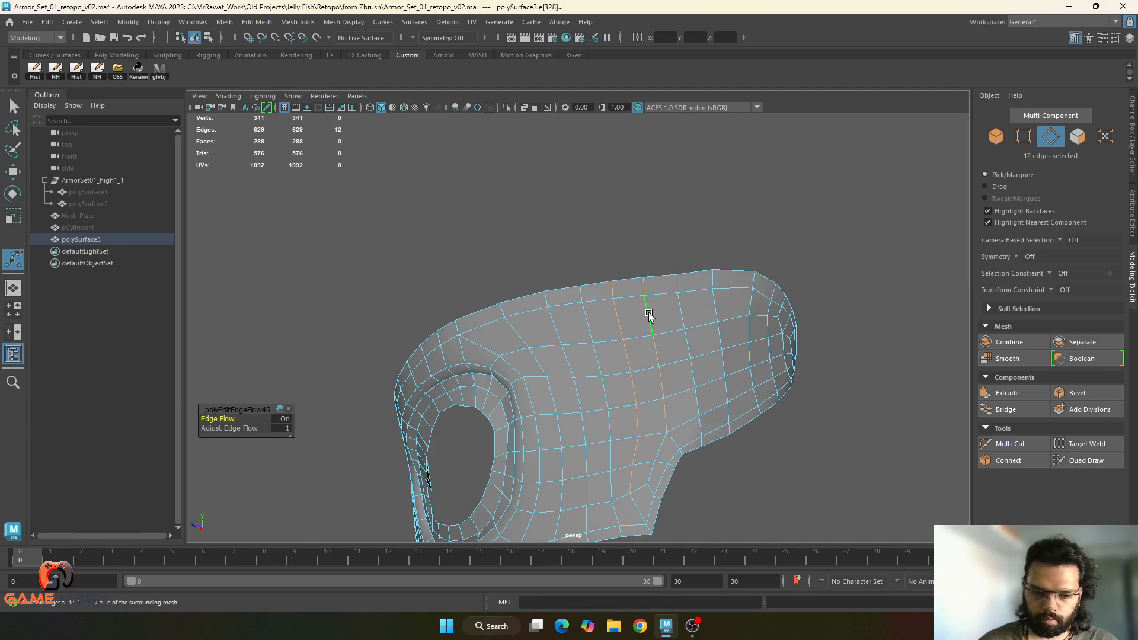
pyautogui.press('g')
# - Smooth the pair of vertical loops nearer the oval opening with Edit Edge Flow, excluding their lowest edges
pyautogui.doubleClick(574, 338)
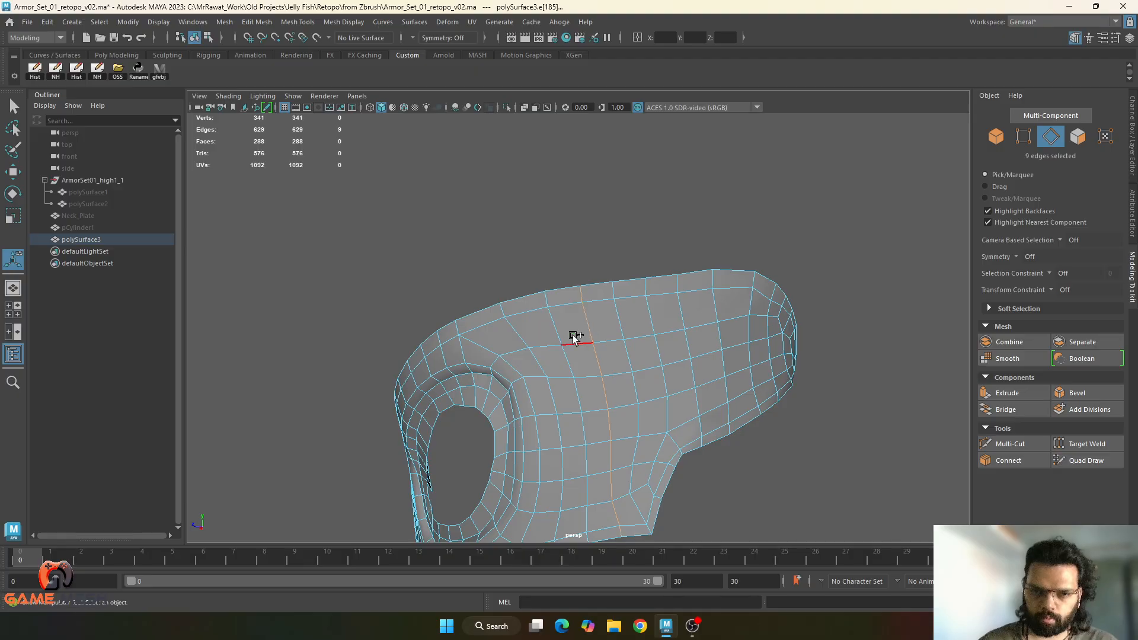
pyautogui.keyDown('shift'); pyautogui.doubleClick(562, 332); pyautogui.keyUp('shift')
pyautogui.keyDown('alt'); pyautogui.moveTo(617, 351); pyautogui.dragTo(621, 483); pyautogui.keyUp('alt')
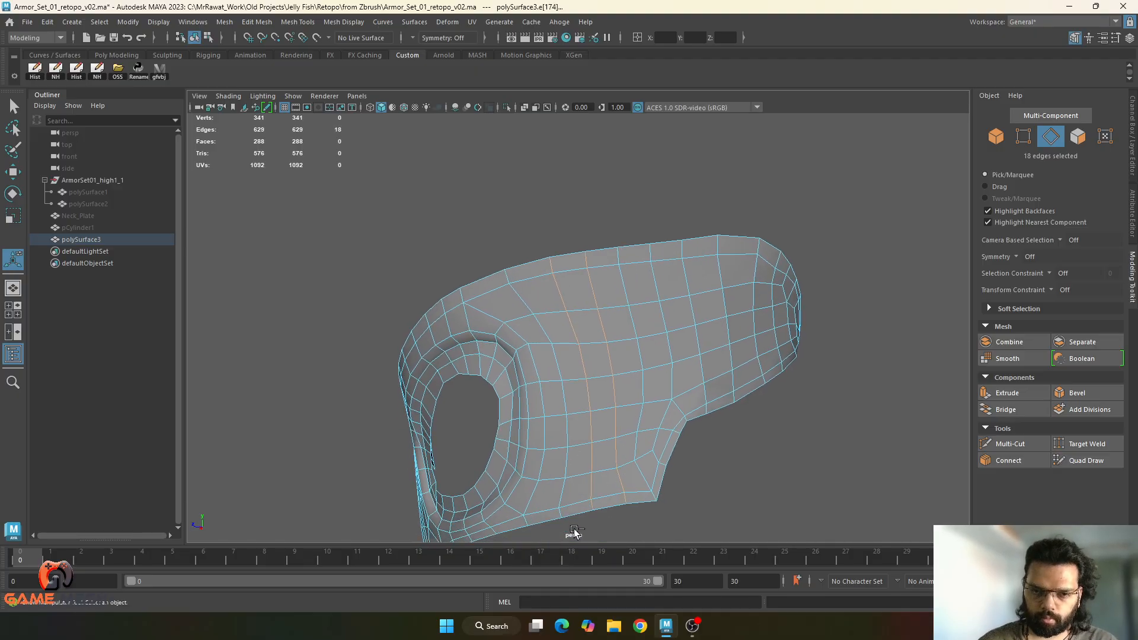
pyautogui.keyDown('ctrl'); pyautogui.moveTo(690, 482); pyautogui.dragTo(696, 481); pyautogui.keyUp('ctrl')
pyautogui.press('g')
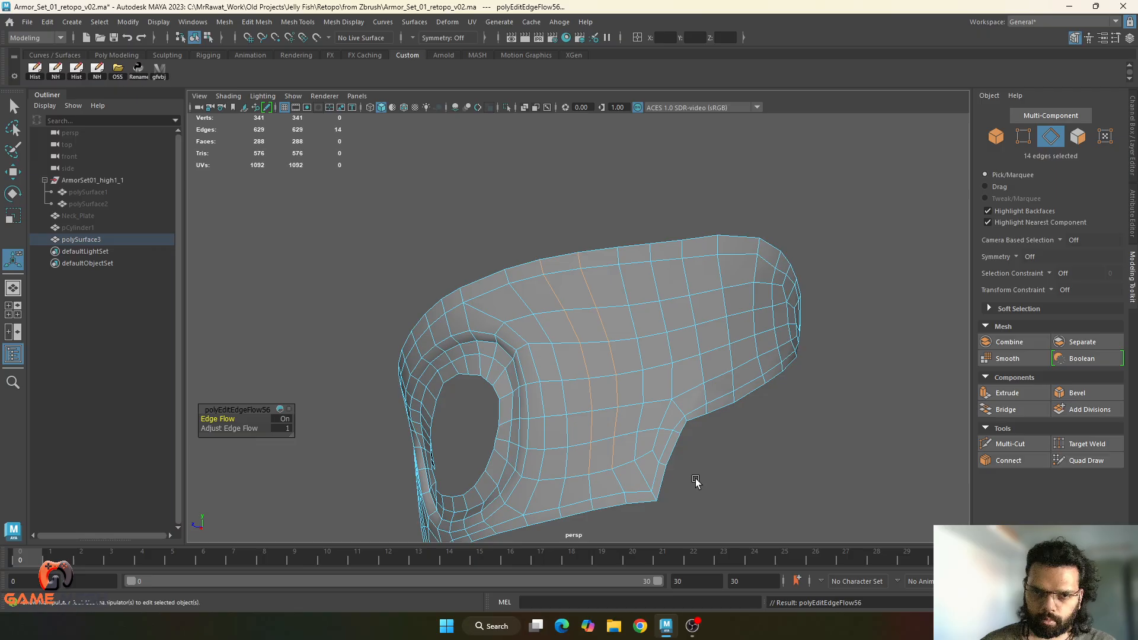
# - Apply Edit Edge Flow to the vertical loop closest to the oval opening and the short upper border edge above it
pyautogui.doubleClick(571, 369)
pyautogui.keyDown('alt'); pyautogui.moveTo(574, 410); pyautogui.dragTo(528, 343); pyautogui.keyUp('alt')
pyautogui.press('g')
pyautogui.press('g')
pyautogui.click(507, 304)
pyautogui.press('g')
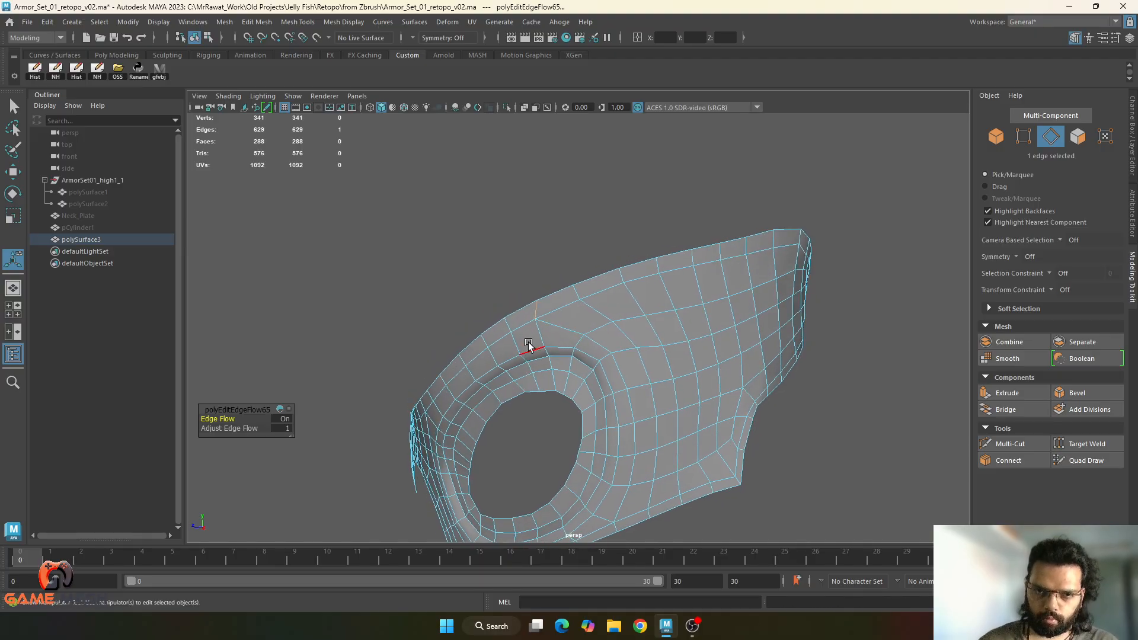
# - Even out two adjacent cross loops above the oval opening with Edit Edge Flow
pyautogui.doubleClick(513, 360)
pyautogui.press('g')
pyautogui.keyDown('shift'); pyautogui.doubleClick(494, 357); pyautogui.keyUp('shift')
pyautogui.press('g')
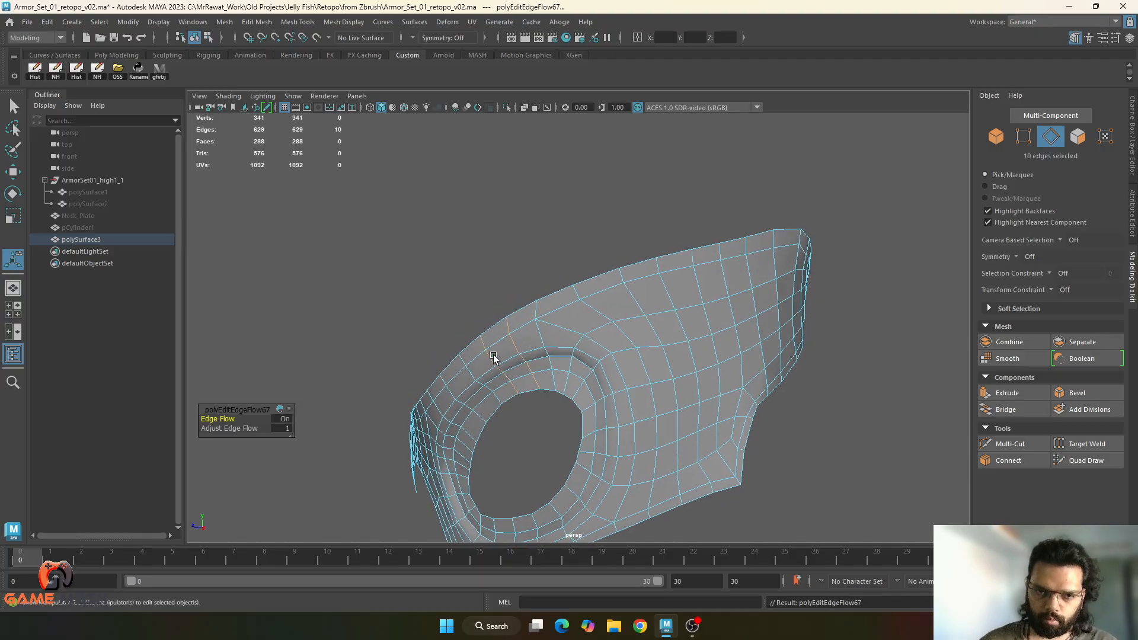
# - Select the next two cross loops along the upper rim and apply Edit Edge Flow to them repeatedly
pyautogui.doubleClick(467, 373)
pyautogui.keyDown('shift'); pyautogui.doubleClick(453, 394); pyautogui.keyUp('shift')
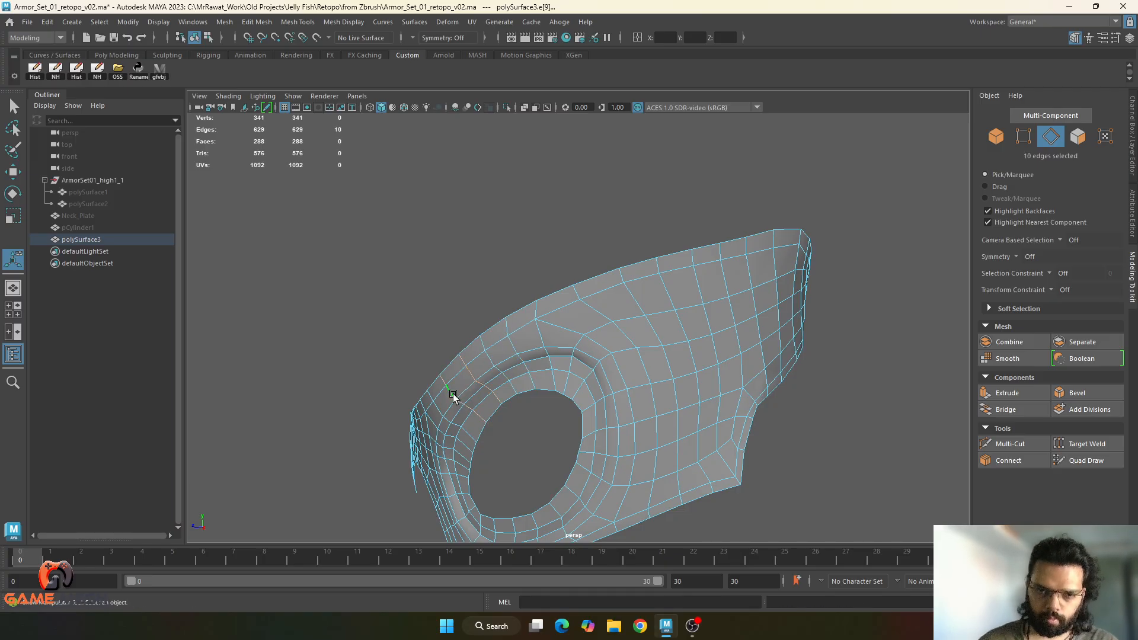
pyautogui.press('g')
pyautogui.press('g')
pyautogui.press('g')
pyautogui.press('g')
pyautogui.press('g')
pyautogui.press('g')
# - Apply Edit Edge Flow to three successive loops between the oval opening and the narrow front section
pyautogui.keyDown('alt'); pyautogui.moveTo(496, 401); pyautogui.dragTo(581, 409); pyautogui.keyUp('alt')
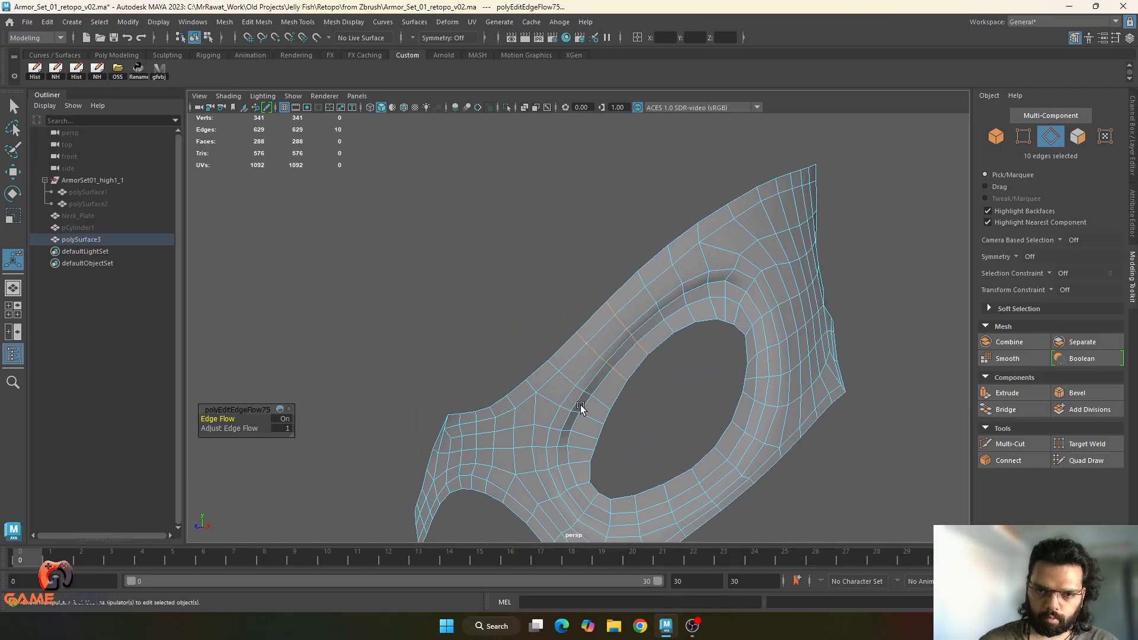
pyautogui.doubleClick(598, 402)
pyautogui.press('g')
pyautogui.doubleClick(595, 420)
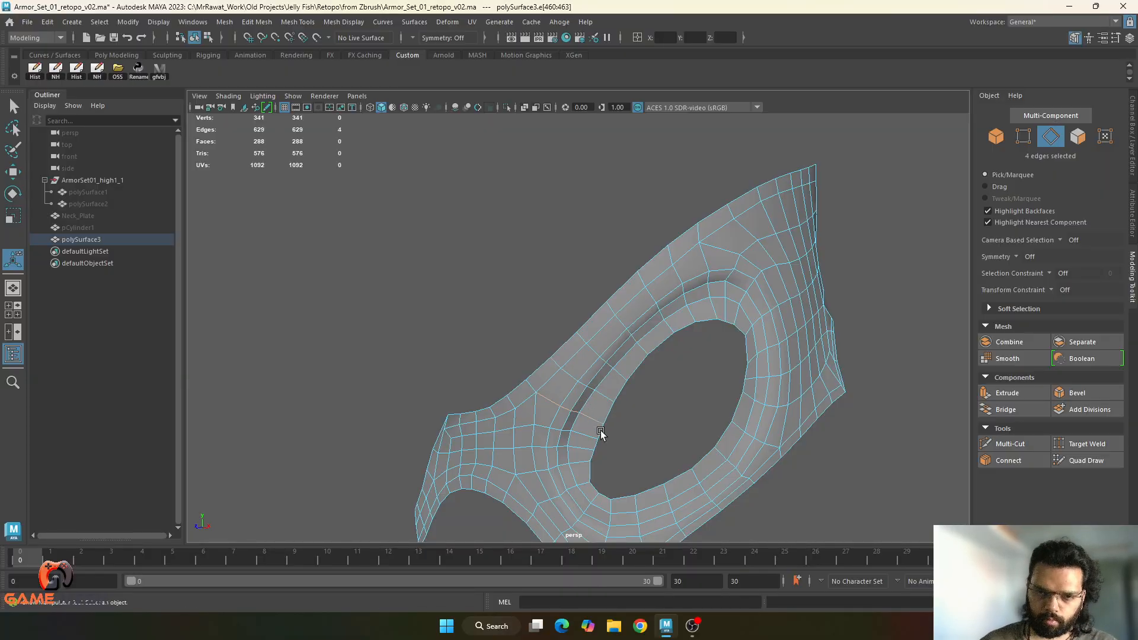
pyautogui.press('g')
pyautogui.doubleClick(585, 433)
pyautogui.press('g')
pyautogui.keyDown('alt'); pyautogui.moveTo(585, 448); pyautogui.dragTo(592, 447); pyautogui.keyUp('alt')
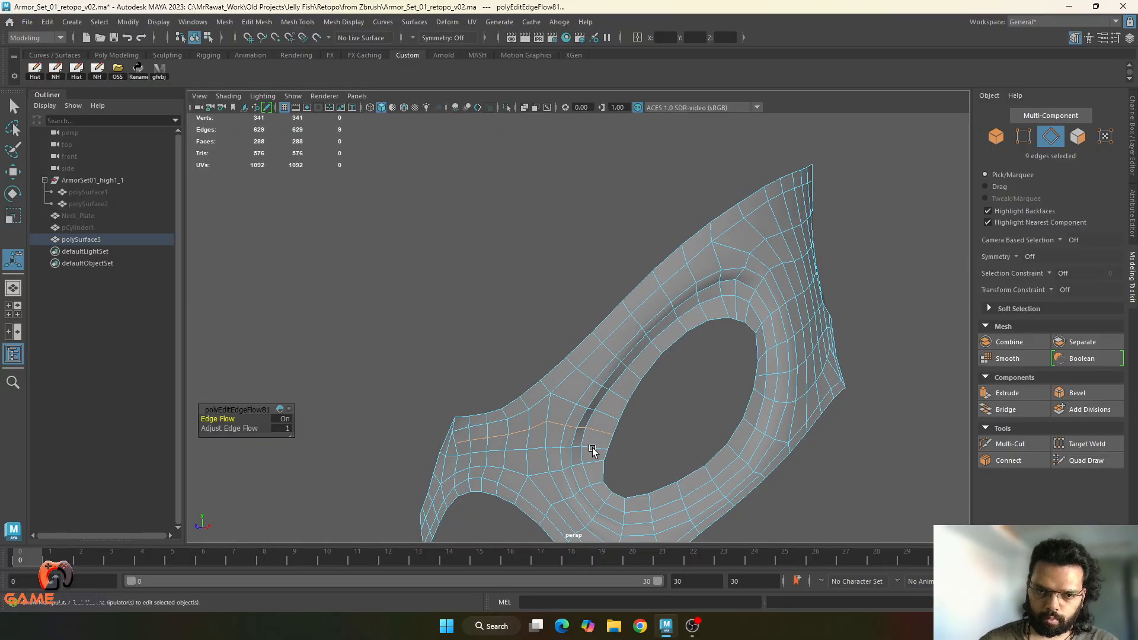
# - Apply Edit Edge Flow to the next two adjacent cross loops between the oval opening's front side and the narrow front section
pyautogui.doubleClick(578, 424)
pyautogui.press('g')
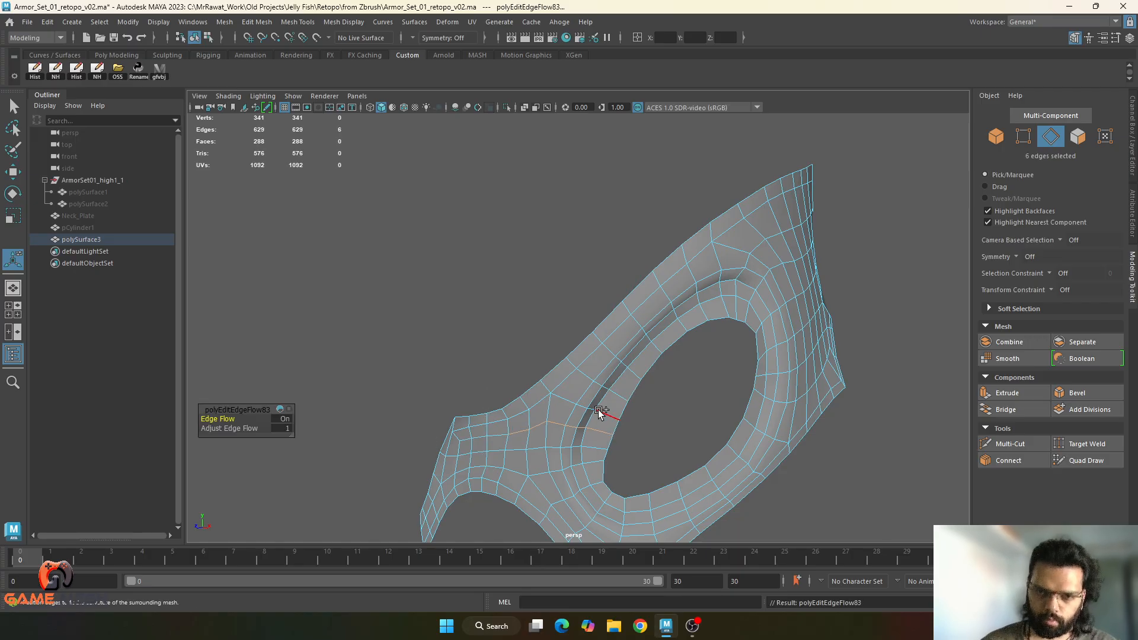
pyautogui.keyDown('shift'); pyautogui.doubleClick(601, 412); pyautogui.keyUp('shift')
pyautogui.press('g')
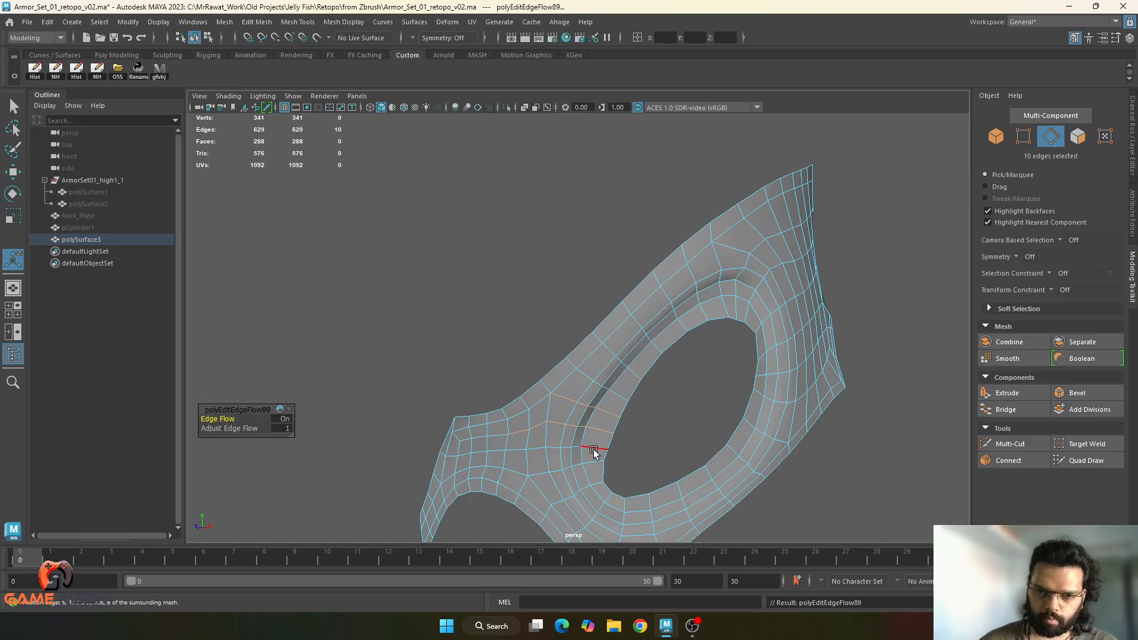
# - Even out the cross loop running from the oval into the front section, plus a neighbouring loop, with Edit Edge Flow
pyautogui.doubleClick(594, 450)
pyautogui.press('g')
pyautogui.keyDown('alt'); pyautogui.moveTo(594, 451); pyautogui.dragTo(608, 458); pyautogui.keyUp('alt')
pyautogui.hotkey('ctrl', 'z')
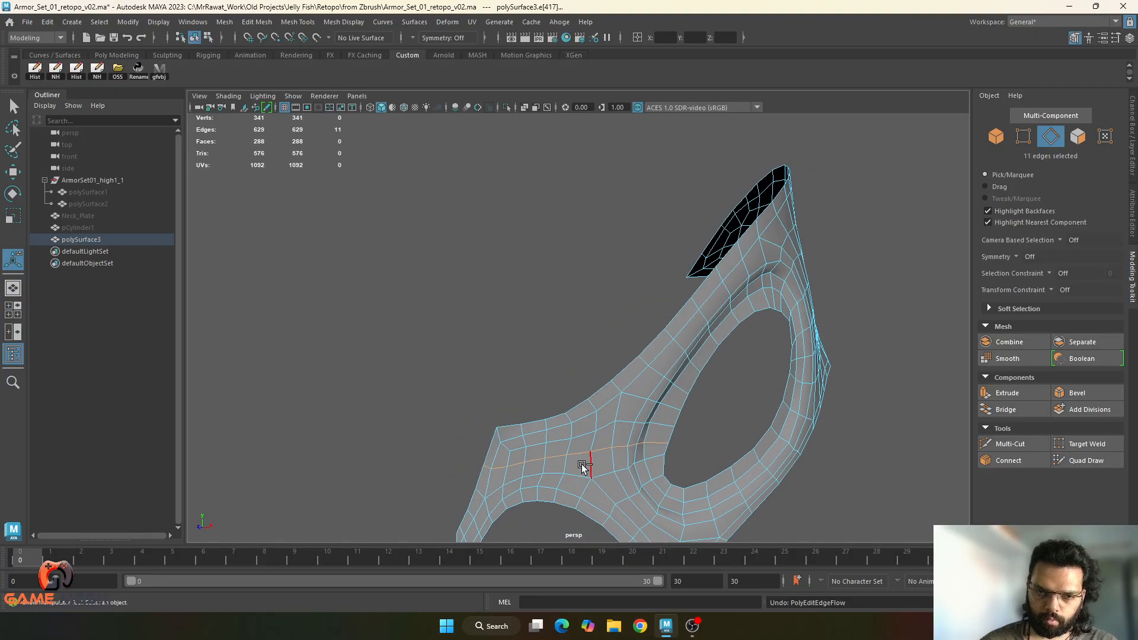
pyautogui.press('g')
pyautogui.keyDown('alt'); pyautogui.moveTo(543, 497); pyautogui.dragTo(623, 446); pyautogui.keyUp('alt')
pyautogui.keyDown('shift'); pyautogui.doubleClick(679, 416); pyautogui.keyUp('shift')
pyautogui.press('g')
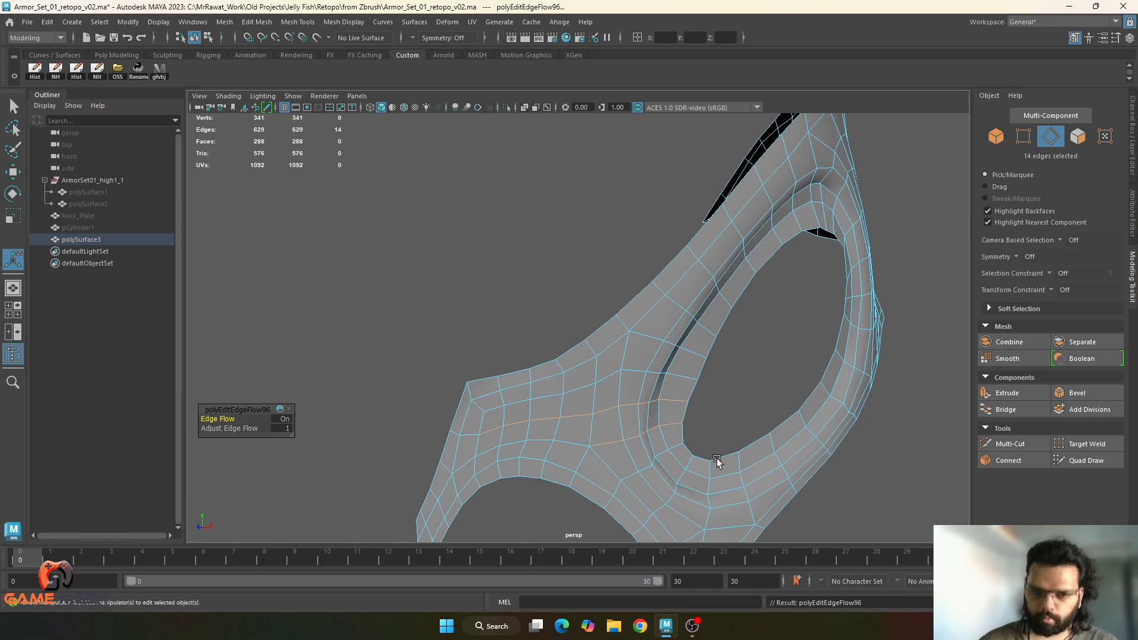
# - Try Edit Edge Flow on the two full cross loops between the oval's lower front corner and the curved lower rim
pyautogui.keyDown('alt'); pyautogui.moveTo(699, 453); pyautogui.dragTo(613, 460); pyautogui.keyUp('alt')
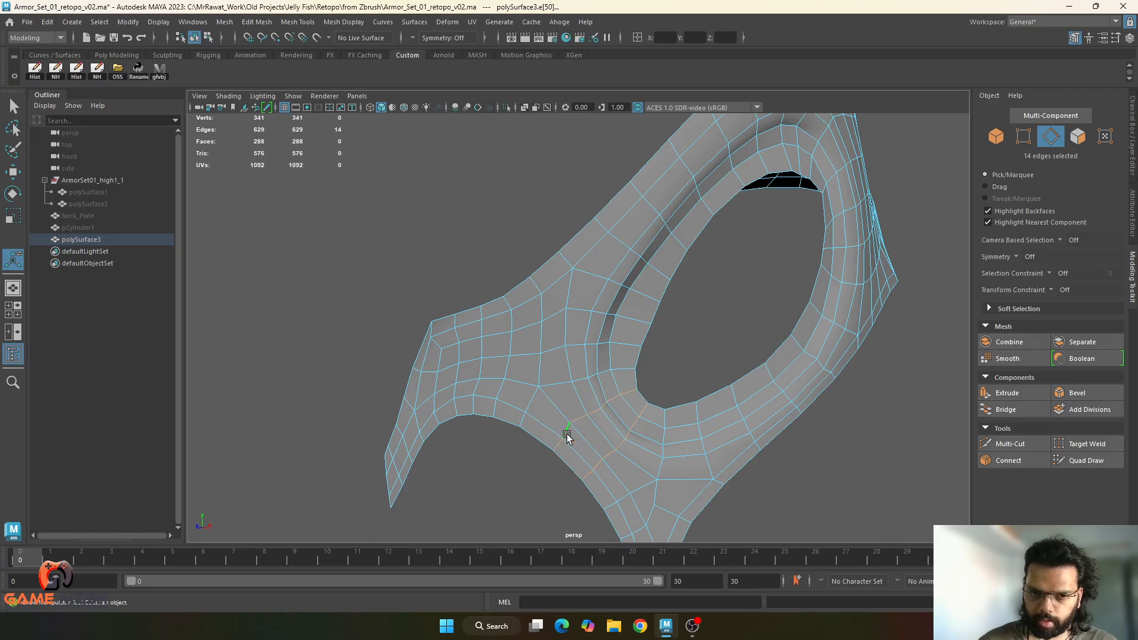
pyautogui.press('g')
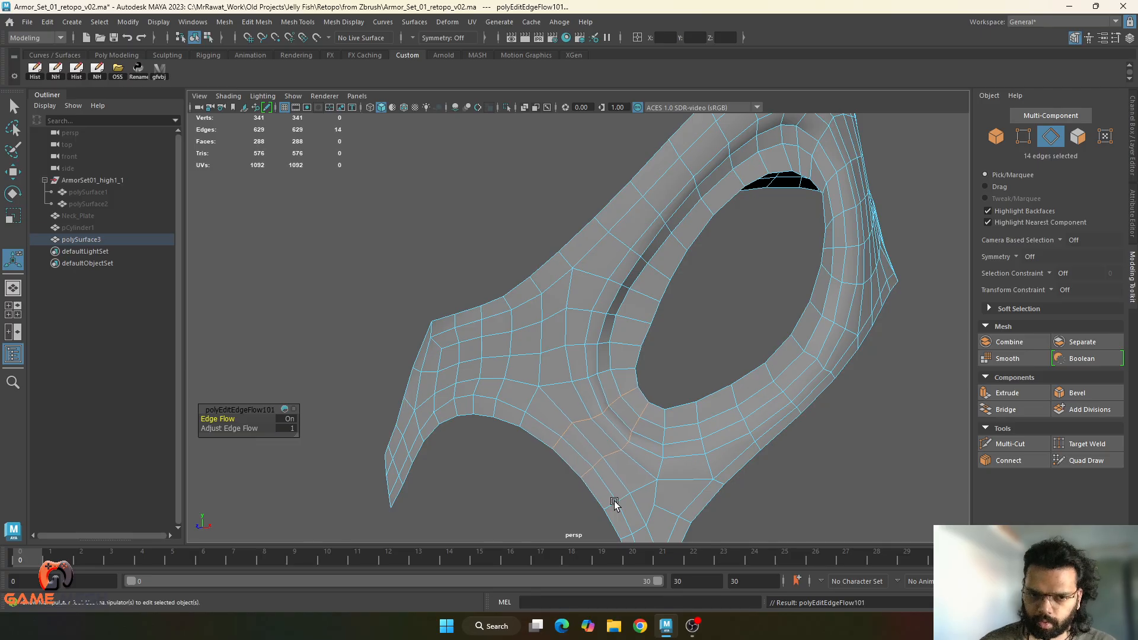
pyautogui.hotkey('ctrl', 'z')
pyautogui.hotkey('ctrl', 'z')
pyautogui.hotkey('ctrl', 'z')
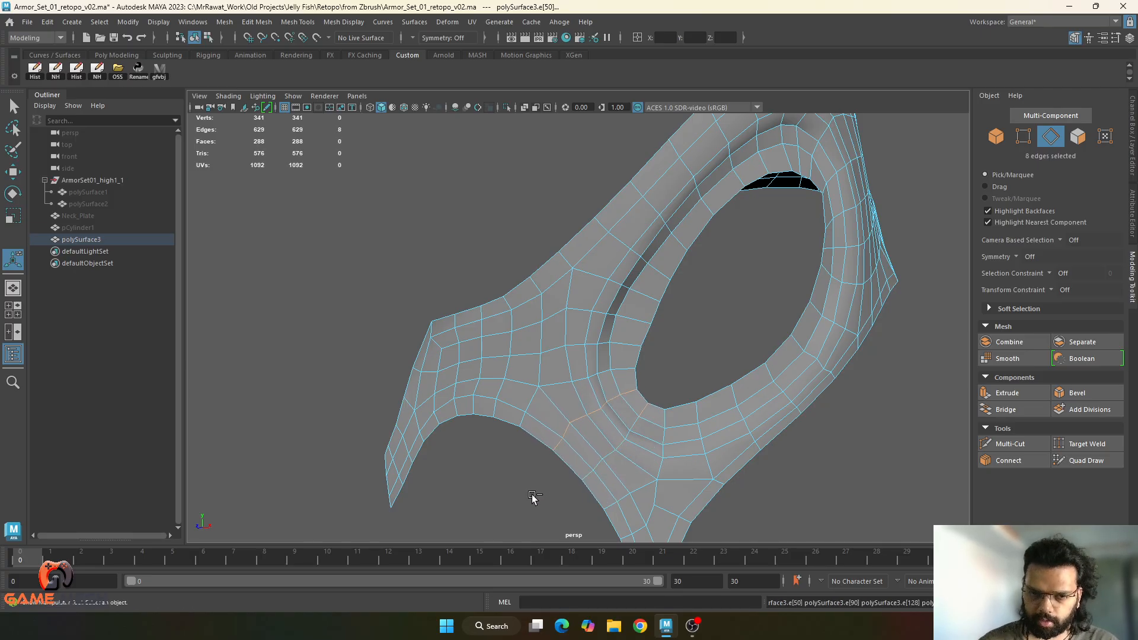
pyautogui.hotkey('ctrl', 'y')
pyautogui.hotkey('ctrl', 'y')
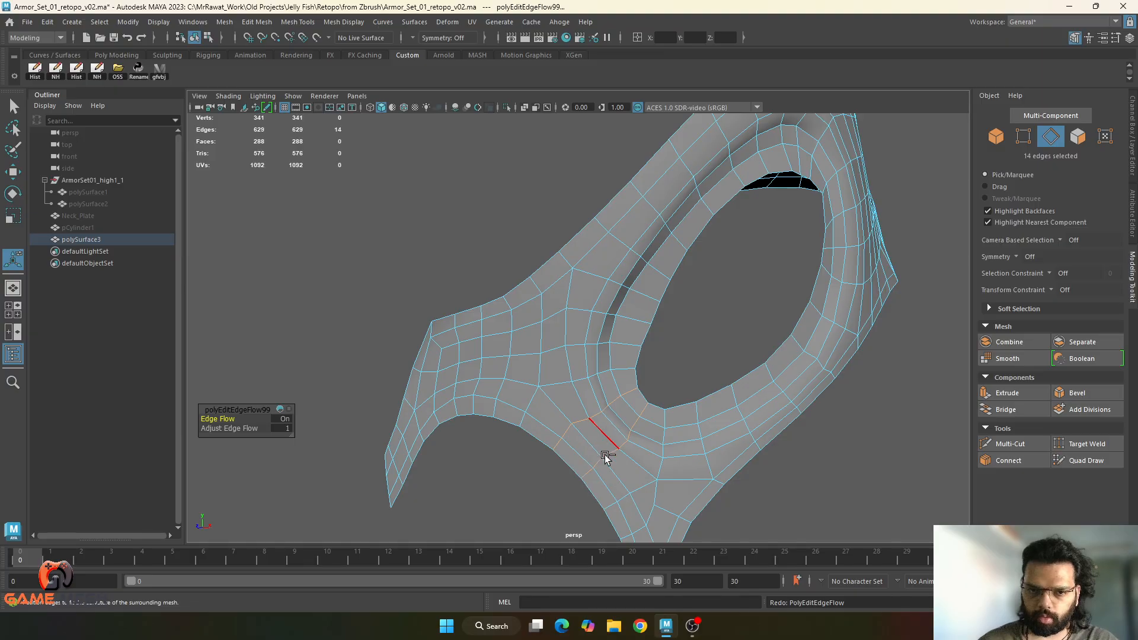
pyautogui.hotkey('ctrl', 'z')
# - Remove the edges nearest the lower rim from the cross-loop selection and apply Edit Edge Flow to the remaining edges by the oval
pyautogui.keyDown('ctrl'); pyautogui.moveTo(533, 507); pyautogui.dragTo(623, 420); pyautogui.keyUp('ctrl')
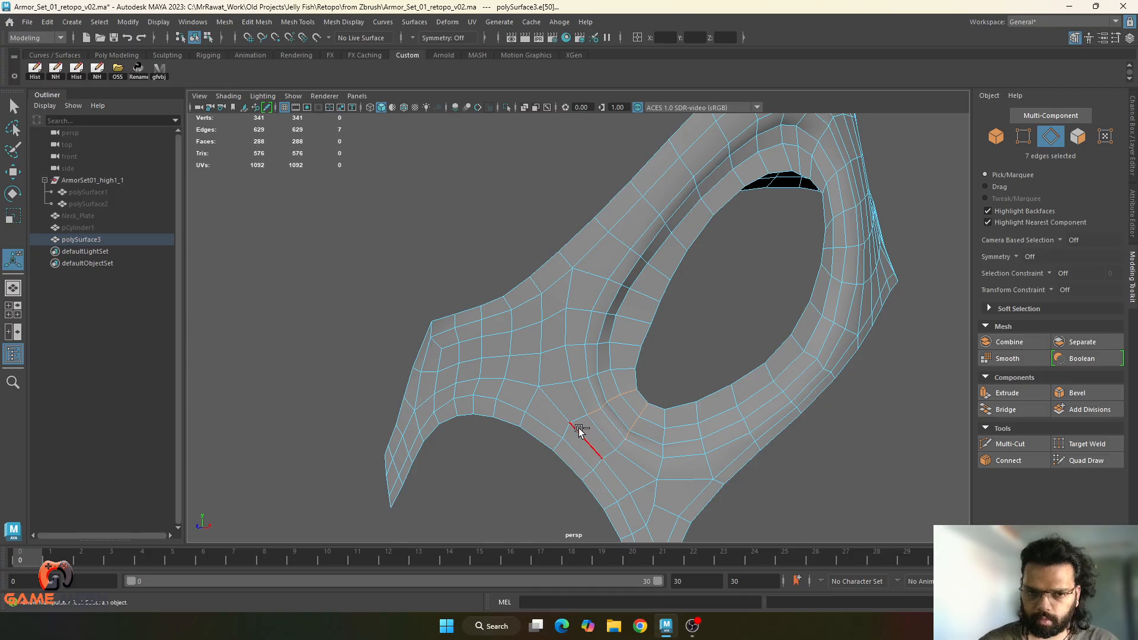
pyautogui.press('g')
pyautogui.keyDown('alt'); pyautogui.moveTo(678, 457); pyautogui.dragTo(617, 468); pyautogui.keyUp('alt')
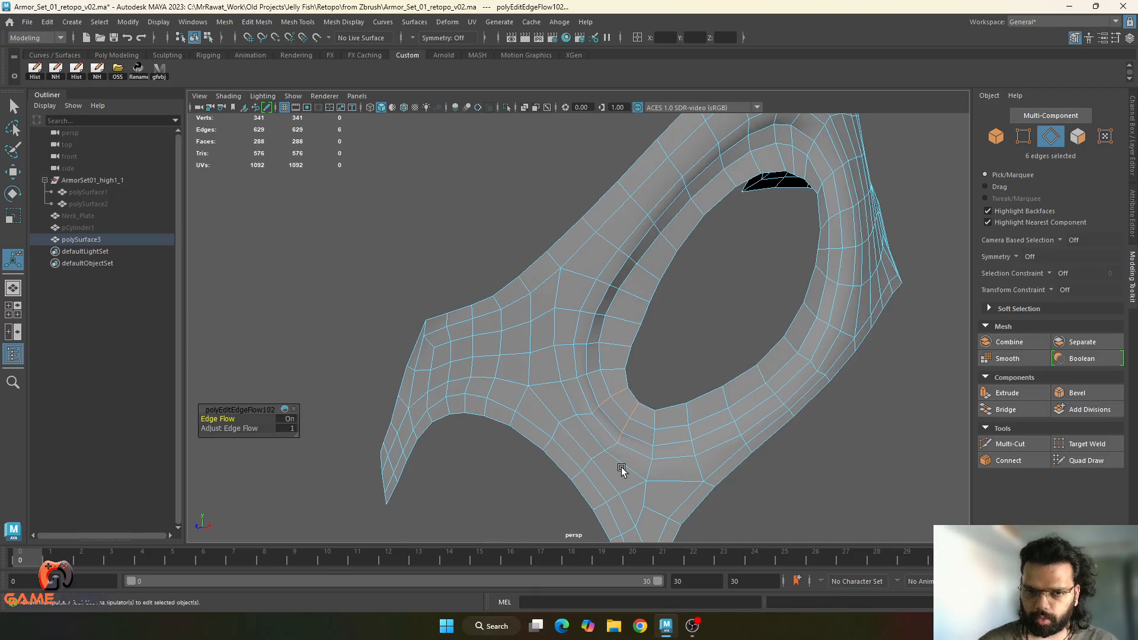
# - Apply Edit Edge Flow to the two short adjacent cross loops directly below the oval opening
pyautogui.doubleClick(691, 459)
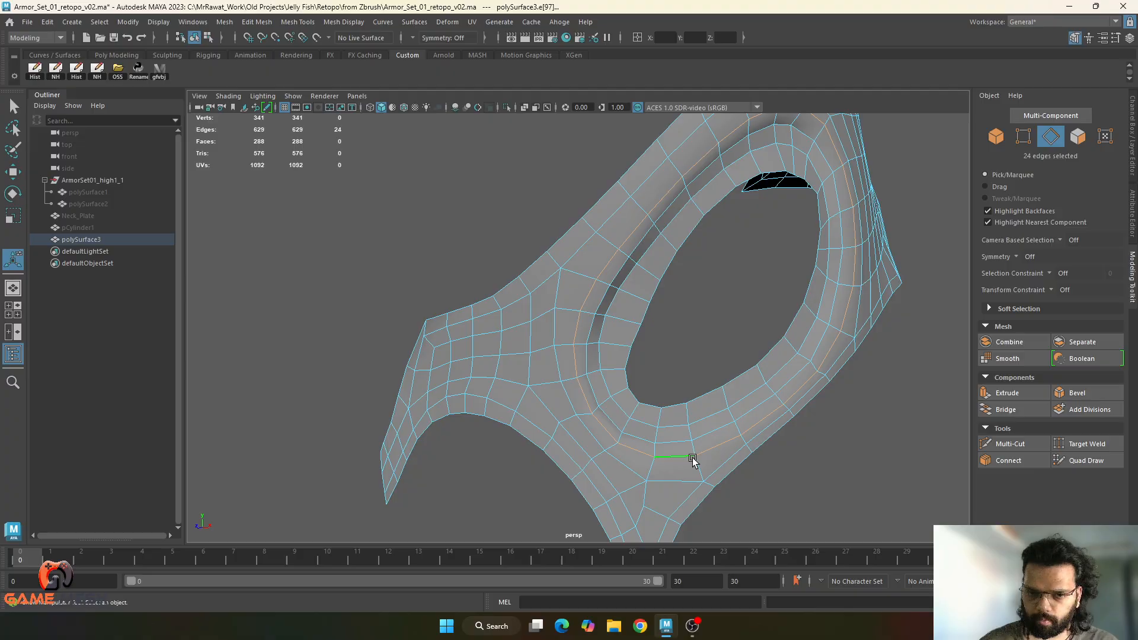
pyautogui.doubleClick(696, 467)
pyautogui.press('g')
pyautogui.keyDown('alt'); pyautogui.moveTo(729, 468); pyautogui.dragTo(682, 473); pyautogui.keyUp('alt')
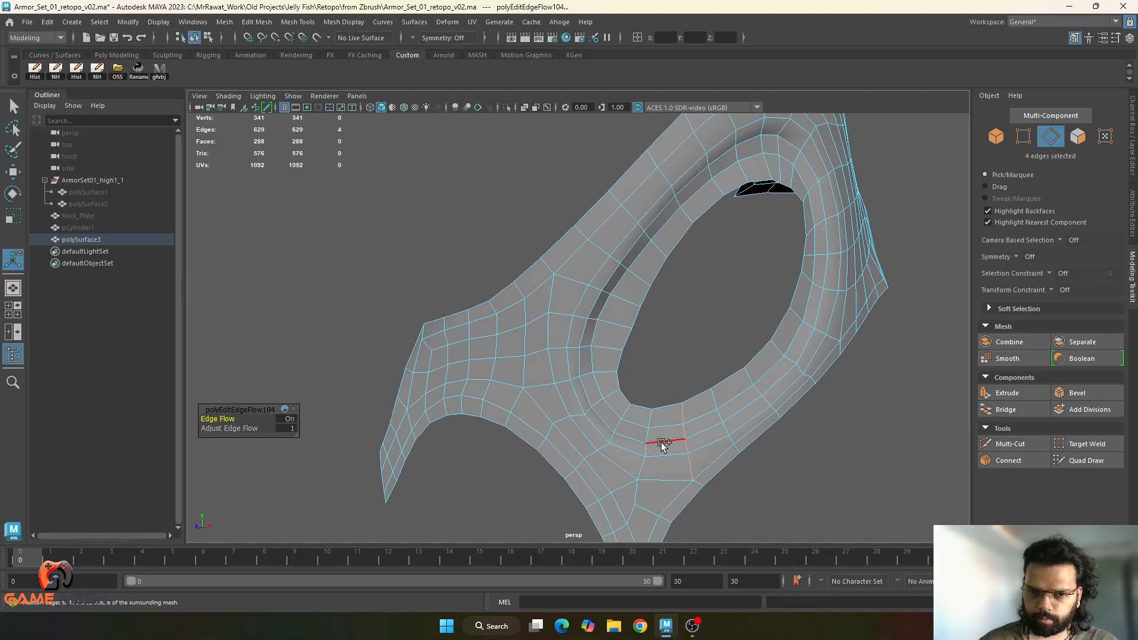
pyautogui.keyDown('shift'); pyautogui.doubleClick(645, 469); pyautogui.keyUp('shift')
pyautogui.press('g')
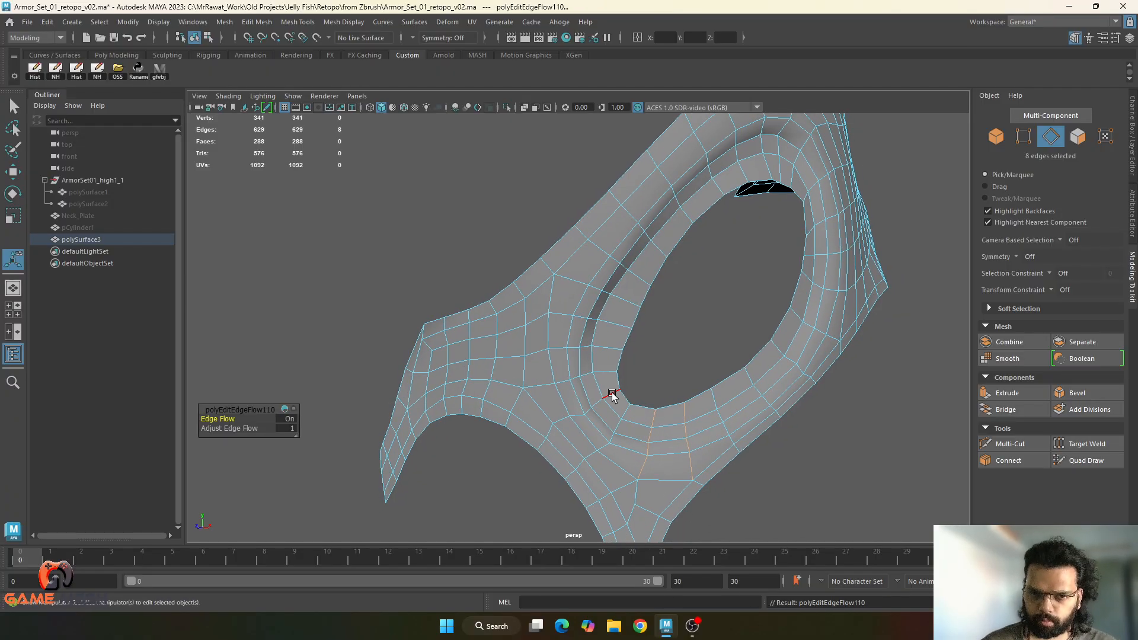
# - Apply Edit Edge Flow in turn to three successive cross loops around the oval's lower front corner
pyautogui.doubleClick(628, 414)
pyautogui.press('g')
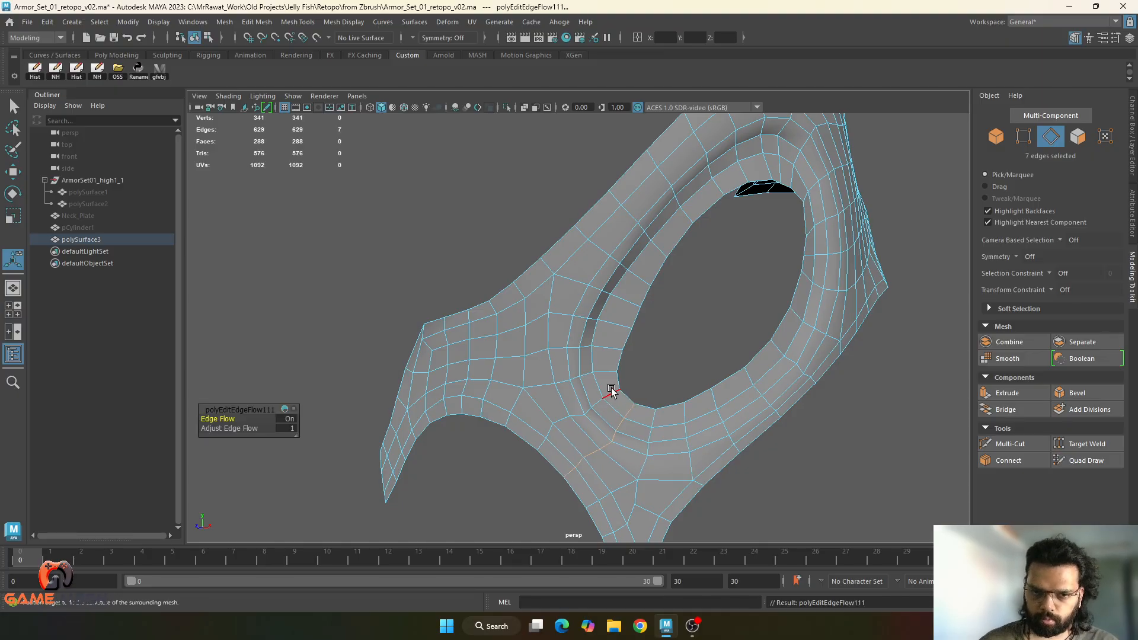
pyautogui.doubleClick(610, 391)
pyautogui.press('g')
pyautogui.doubleClick(603, 371)
pyautogui.press('g')
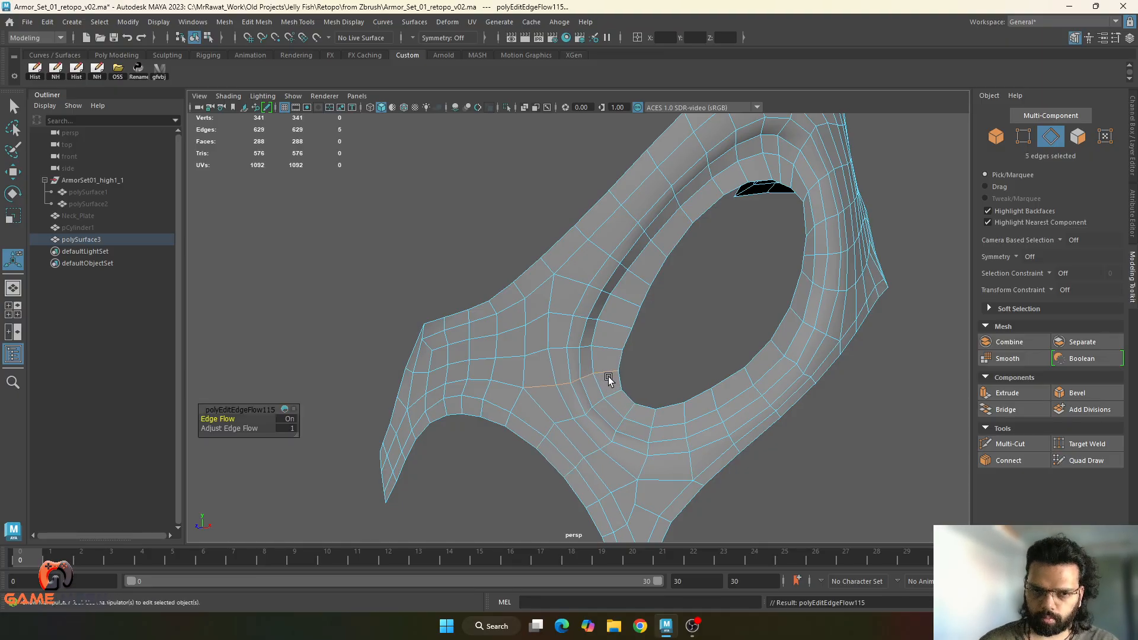
# - Apply Edit Edge Flow individually to three short cross edges in the upper border strip near the wide panel's pointed end
pyautogui.keyDown('alt'); pyautogui.moveTo(634, 424); pyautogui.dragTo(566, 366); pyautogui.keyUp('alt')
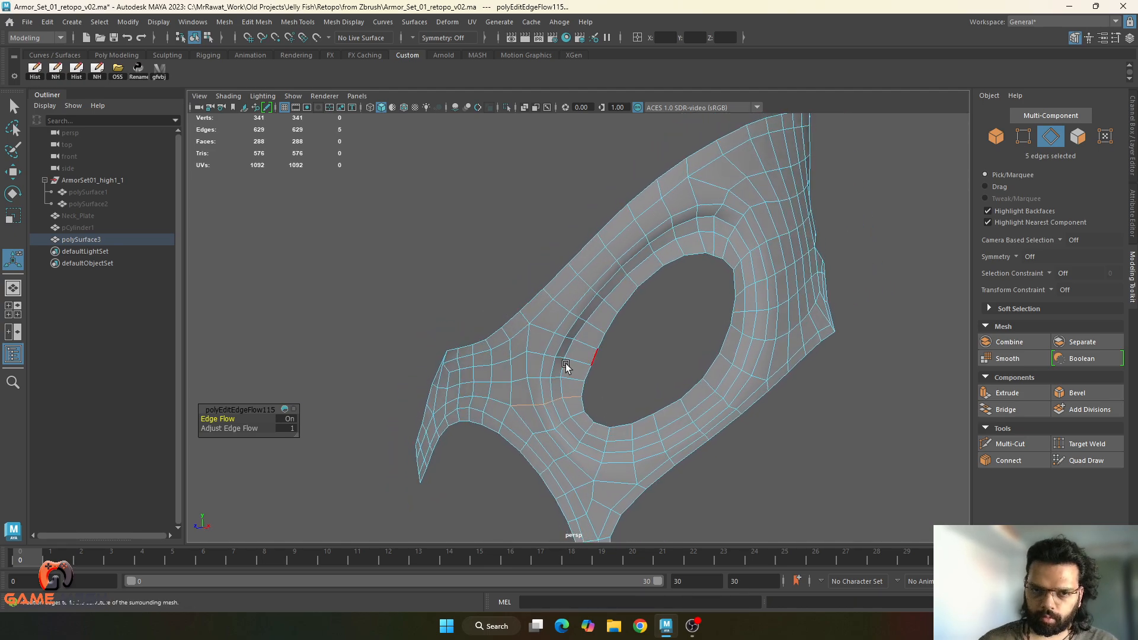
pyautogui.keyDown('alt'); pyautogui.moveTo(640, 455); pyautogui.dragTo(605, 358); pyautogui.keyUp('alt')
pyautogui.press('q')
pyautogui.click(578, 321)
pyautogui.press('g')
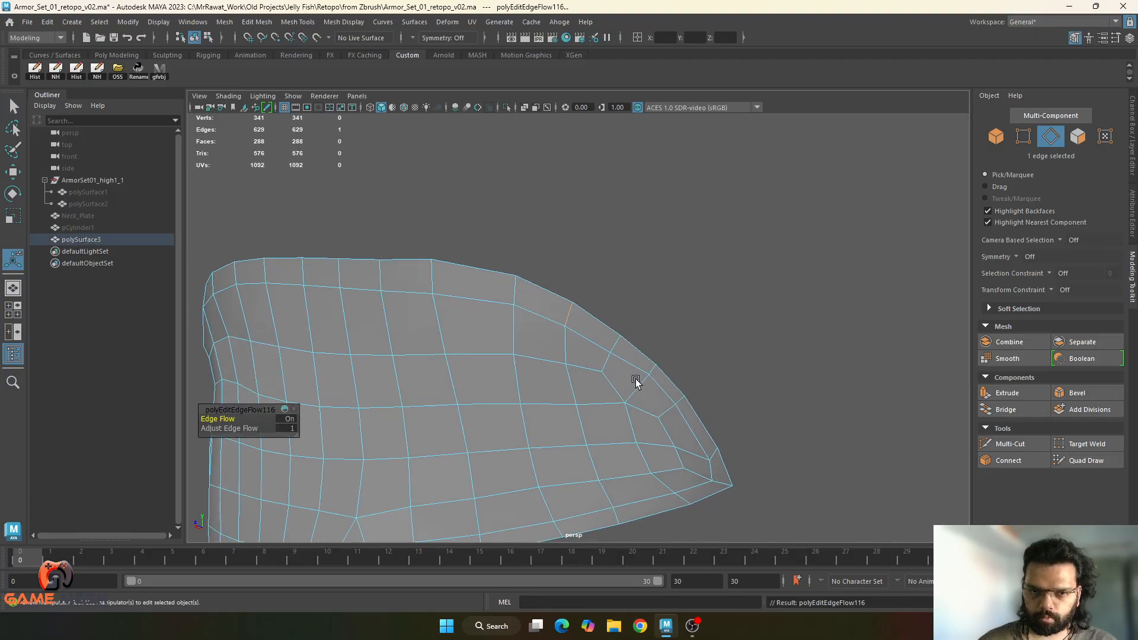
pyautogui.click(615, 343)
pyautogui.press('g')
pyautogui.click(515, 293)
pyautogui.press('g')
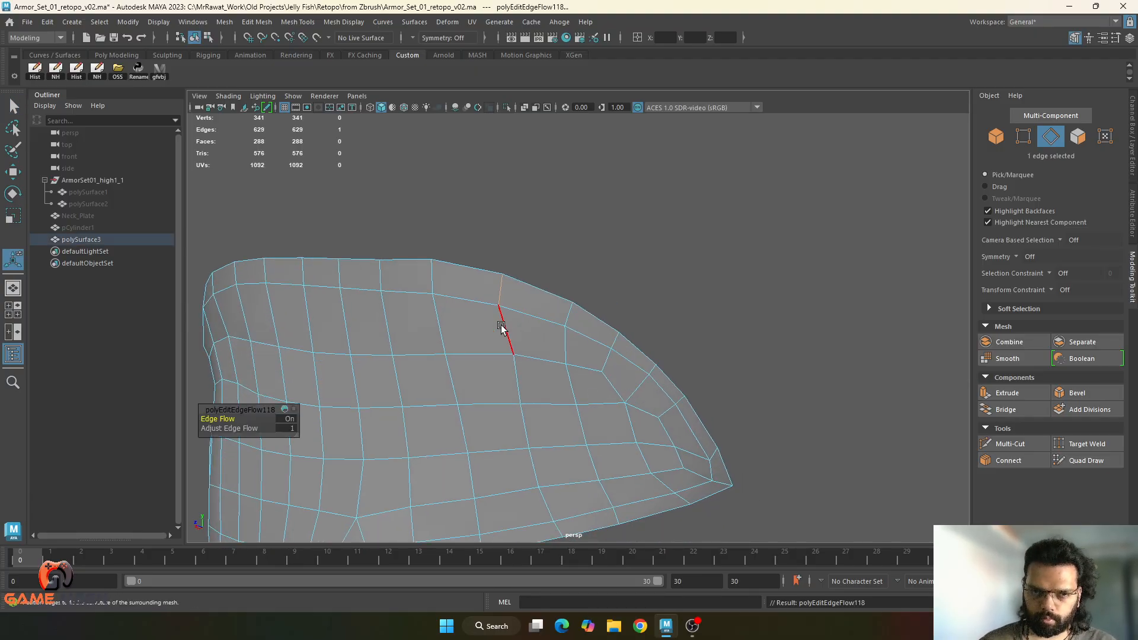
# - Select two adjacent full cross loops near the wide panel's pointed end and apply Edit Edge Flow to them
pyautogui.doubleClick(508, 330)
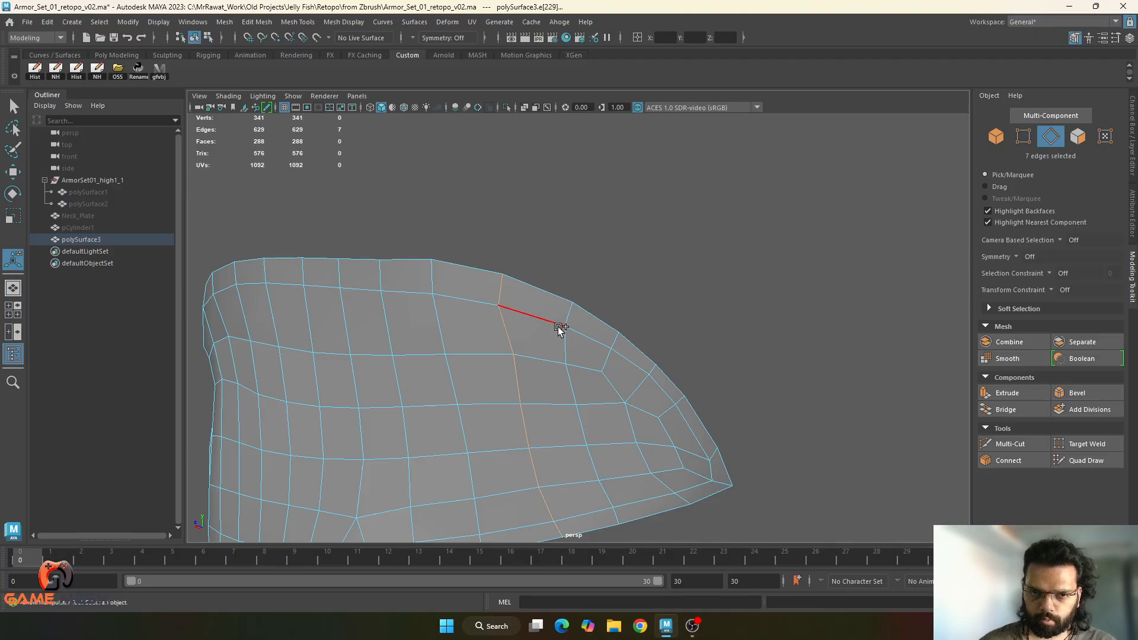
pyautogui.keyDown('alt'); pyautogui.moveTo(568, 317); pyautogui.dragTo(615, 350); pyautogui.keyUp('alt')
pyautogui.press('g')
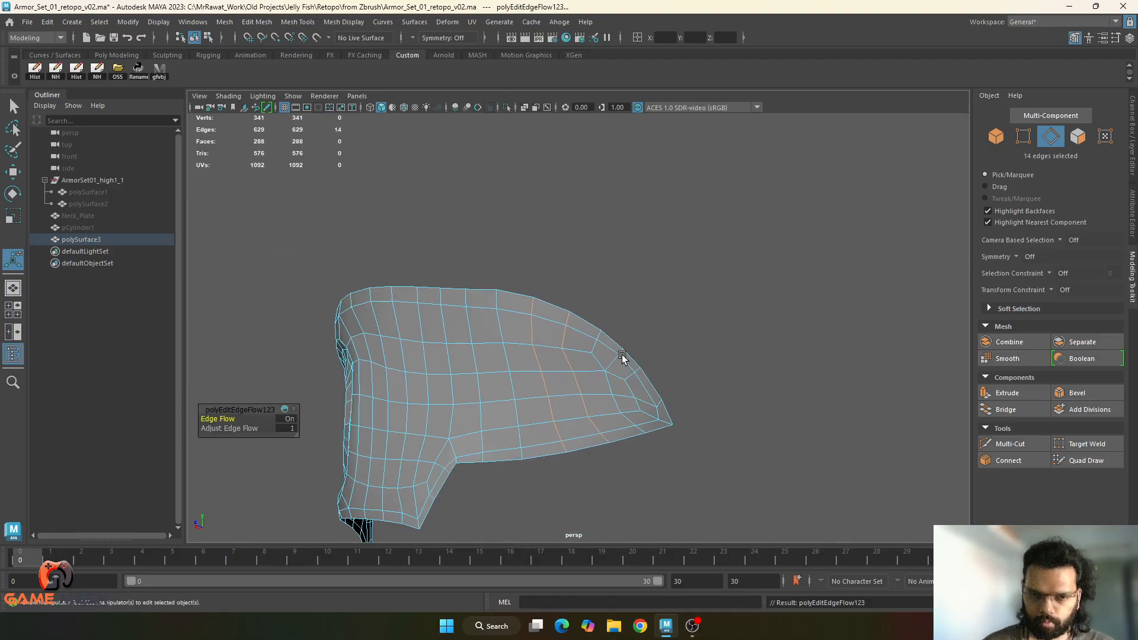
# - Apply Edit Edge Flow repeatedly to one cross loop of the pointed panel, then to it together with the neighbouring loop
pyautogui.keyDown('alt'); pyautogui.moveTo(618, 452); pyautogui.dragTo(651, 422, button='middle'); pyautogui.keyUp('alt')
pyautogui.scroll(1, 652, 422)
pyautogui.doubleClick(552, 412)
pyautogui.press('g')
pyautogui.press('g')
pyautogui.press('g')
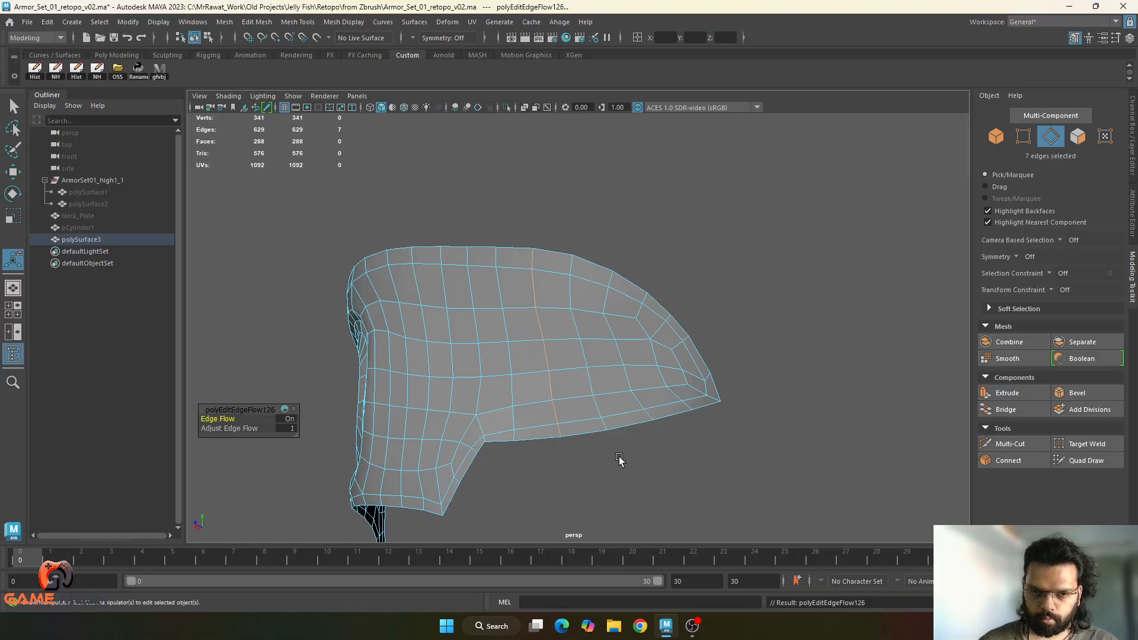
pyautogui.keyDown('shift'); pyautogui.doubleClick(593, 404); pyautogui.keyUp('shift')
pyautogui.press('g')
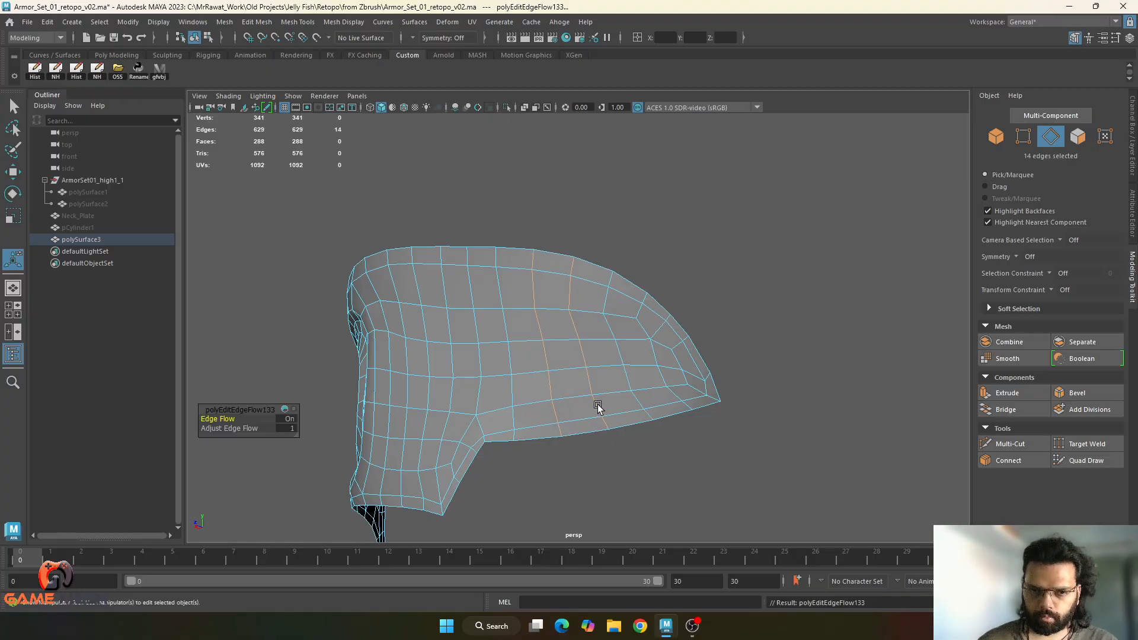
# - Move the inner border vertex at the lower rim's concave corner and its neighbour along the strip to widen the border evenly
pyautogui.click(516, 418)
pyautogui.keyDown('alt'); pyautogui.moveTo(539, 418); pyautogui.dragTo(560, 407, button='middle'); pyautogui.keyUp('alt')
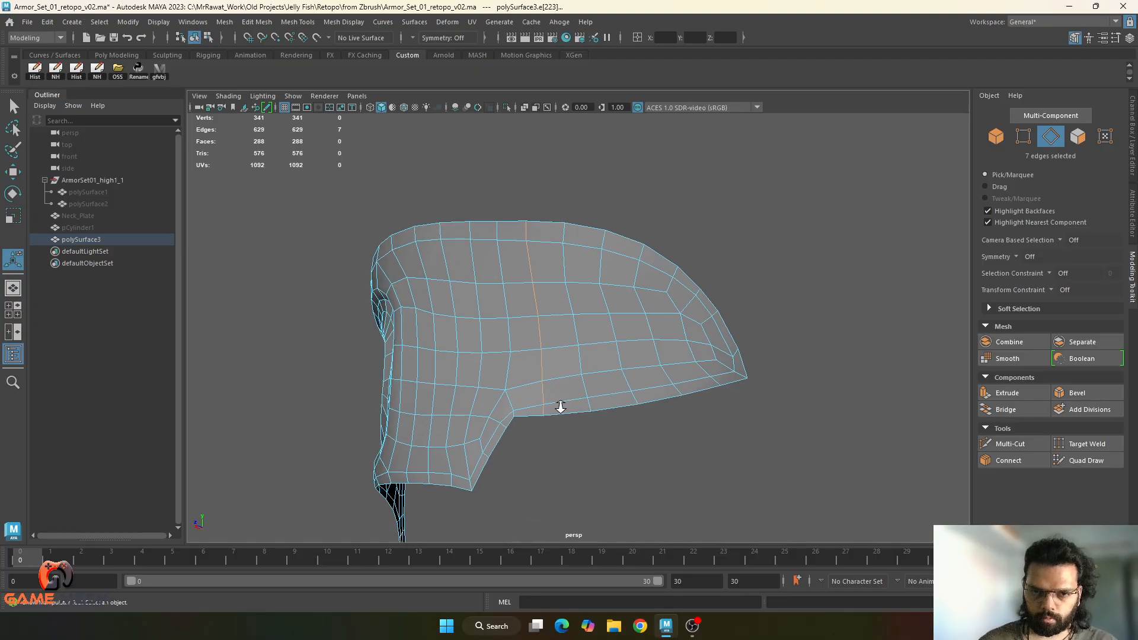
pyautogui.scroll(5, 522, 437)
pyautogui.scroll(2, 593, 415)
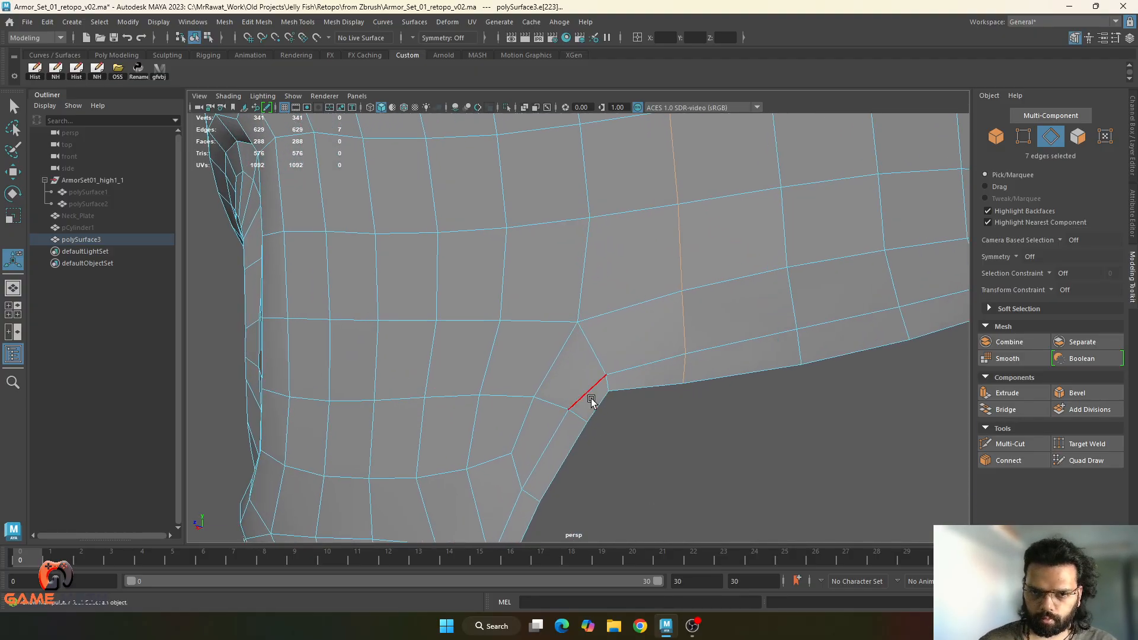
pyautogui.moveTo(620, 373); pyautogui.dragTo(552, 291, button='right')
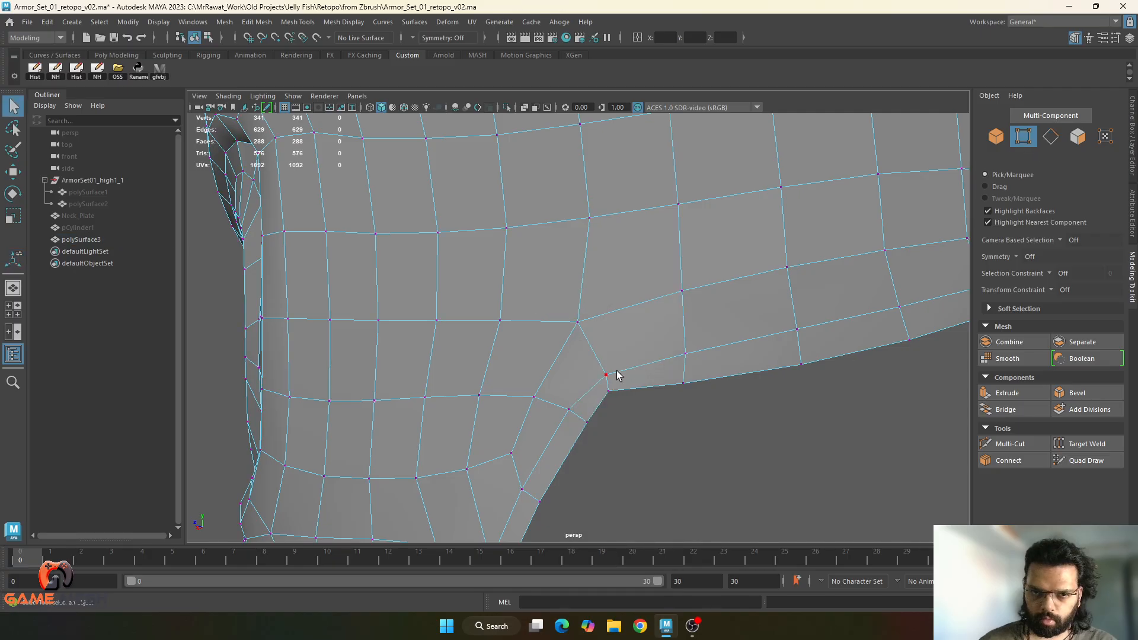
pyautogui.click(601, 367)
pyautogui.press('w')
pyautogui.moveTo(598, 368); pyautogui.dragTo(600, 364)
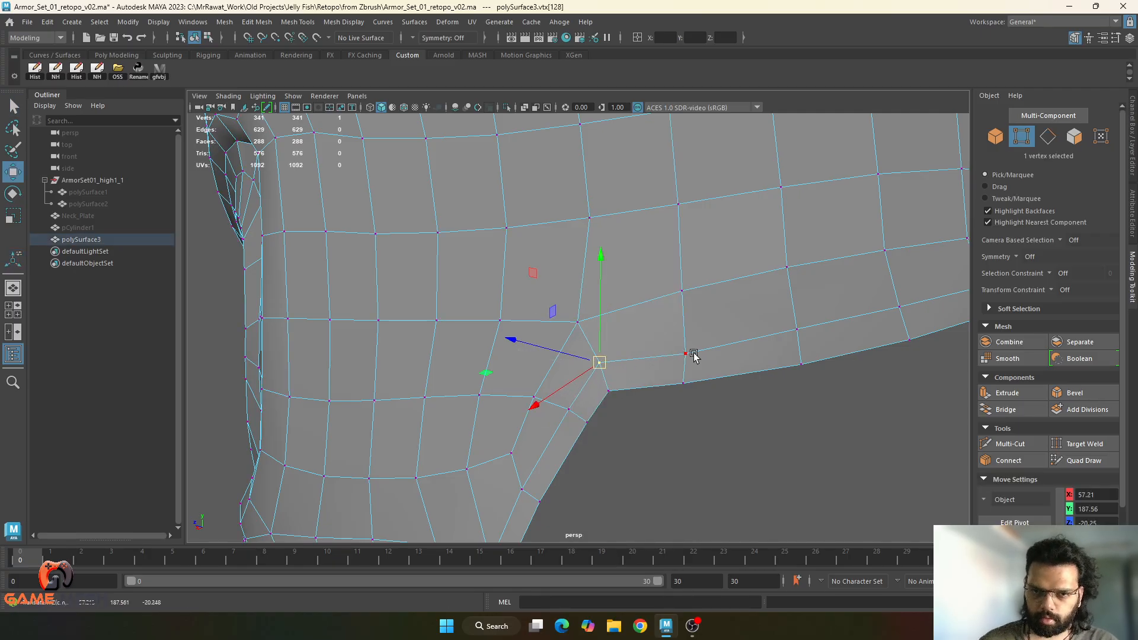
pyautogui.keyDown('alt'); pyautogui.moveTo(766, 375); pyautogui.dragTo(761, 382, button='middle'); pyautogui.keyUp('alt')
pyautogui.click(680, 363)
pyautogui.moveTo(680, 363); pyautogui.dragTo(679, 358)
# - Try repositioning the outer vertex at the concave corner and applying Edit Edge Flow to the adjoining loop
pyautogui.click(603, 397)
pyautogui.moveTo(604, 397)
pyautogui.mouseDown()
pyautogui.moveTo(582, 414)
pyautogui.moveTo(613, 400)
pyautogui.mouseUp()
pyautogui.hotkey('ctrl', 'z')
pyautogui.hotkey('ctrl', 'z')
pyautogui.hotkey('ctrl', 'z')
pyautogui.hotkey('ctrl', 'z')
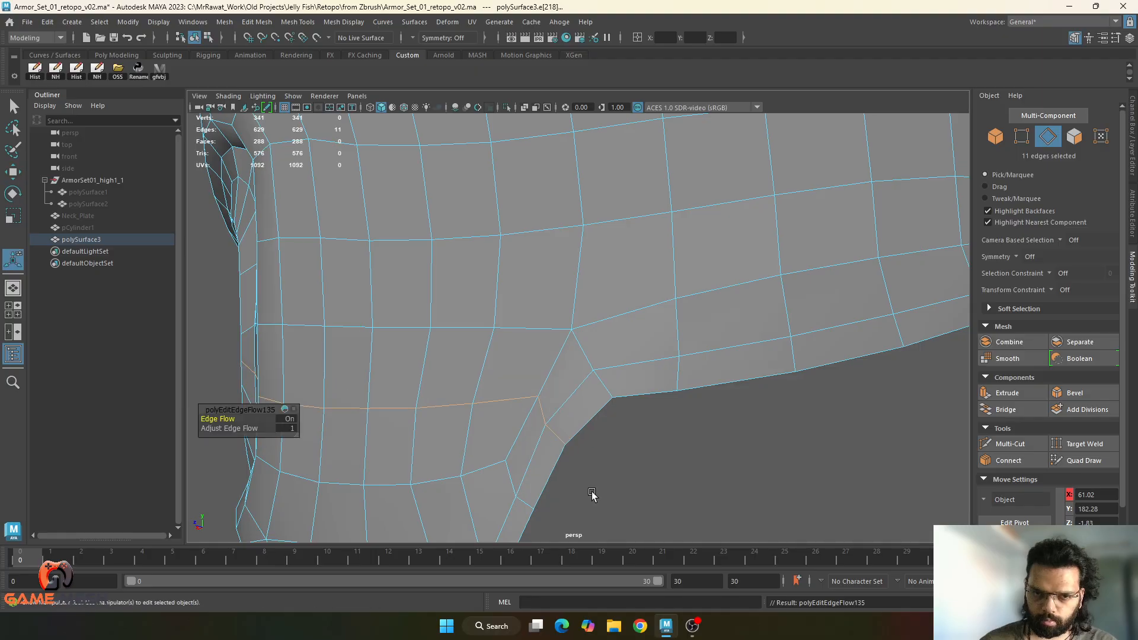
pyautogui.hotkey('ctrl', 'z')
pyautogui.hotkey('ctrl', 'z')
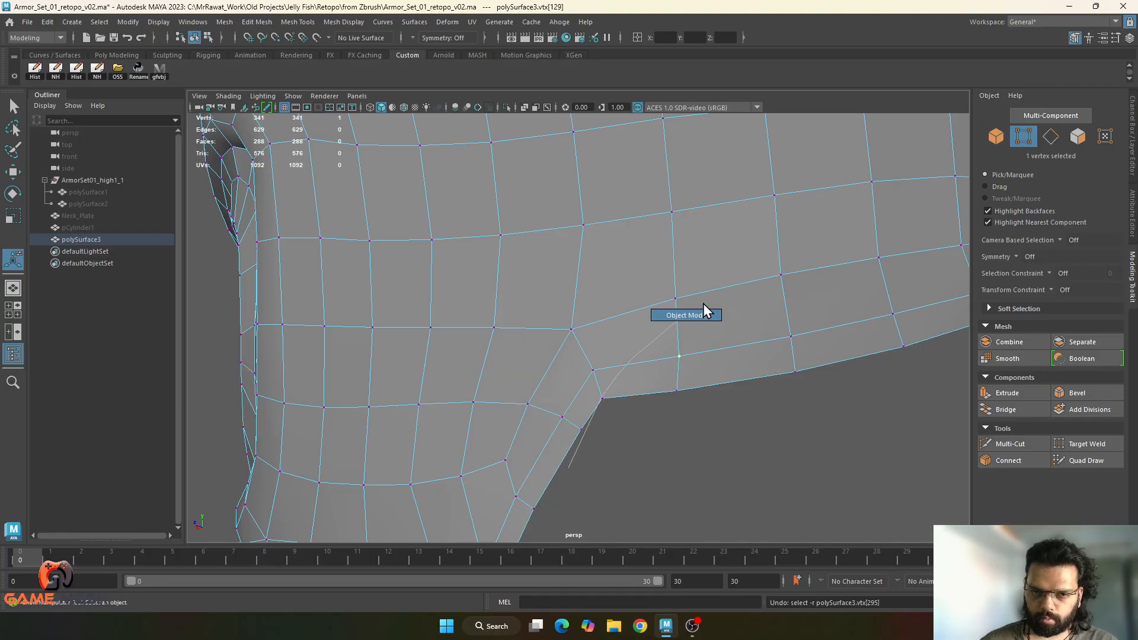
# - Return to object mode, reframe the mesh, and apply Edit Edge Flow to the cross loop on the wide panel beside the oval
pyautogui.moveTo(703, 303); pyautogui.dragTo(704, 304, button='right')
pyautogui.press('q')
pyautogui.press('f')
pyautogui.keyDown('alt'); pyautogui.moveTo(699, 409); pyautogui.dragTo(605, 429); pyautogui.keyUp('alt')
pyautogui.keyDown('alt'); pyautogui.moveTo(706, 338); pyautogui.dragTo(707, 376, button='middle'); pyautogui.keyUp('alt')
pyautogui.scroll(2, 707, 399)
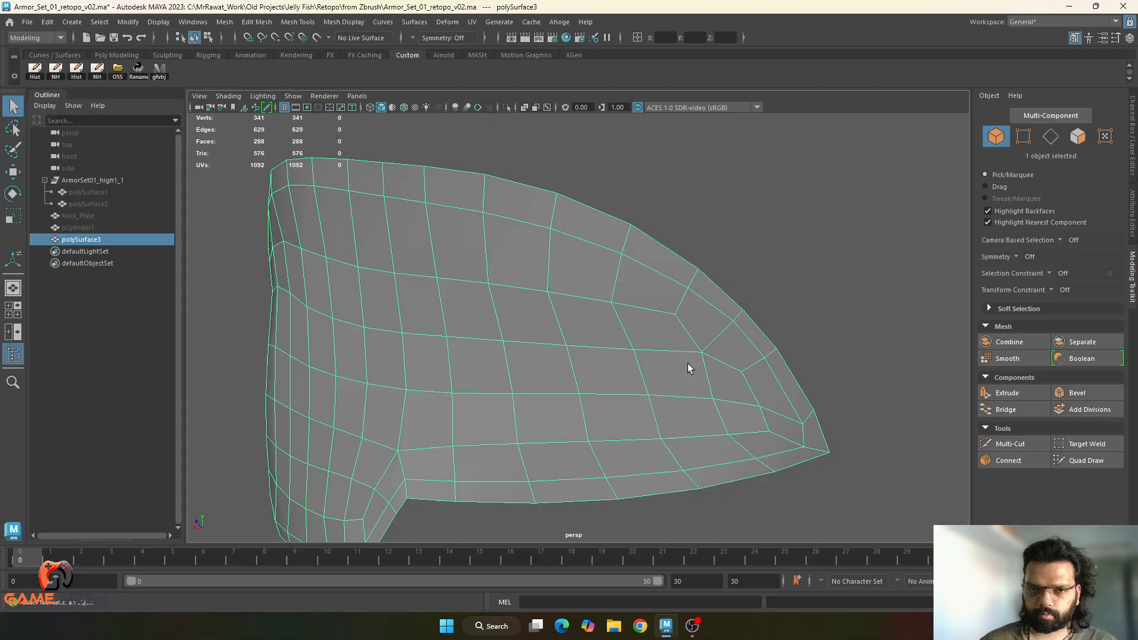
pyautogui.keyDown('alt'); pyautogui.moveTo(688, 365); pyautogui.dragTo(605, 363); pyautogui.keyUp('alt')
pyautogui.keyDown('alt'); pyautogui.moveTo(605, 363); pyautogui.dragTo(560, 321, button='right'); pyautogui.keyUp('alt')
pyautogui.doubleClick(556, 318)
pyautogui.press('g')
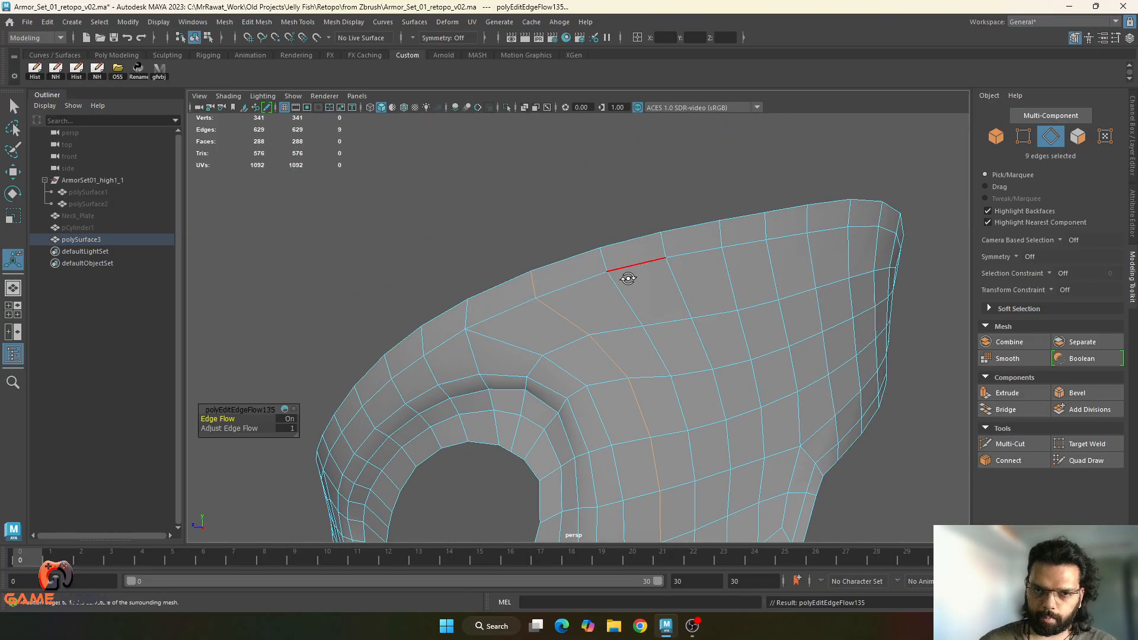
# - Apply Edit Edge Flow to two adjacent cross loops on the wide panel, leaving out their edges near the lower rim
pyautogui.keyDown('alt'); pyautogui.moveTo(628, 279); pyautogui.dragTo(699, 336); pyautogui.keyUp('alt')
pyautogui.press('g')
pyautogui.hotkey('ctrl', 'z')
pyautogui.hotkey('ctrl', 'z')
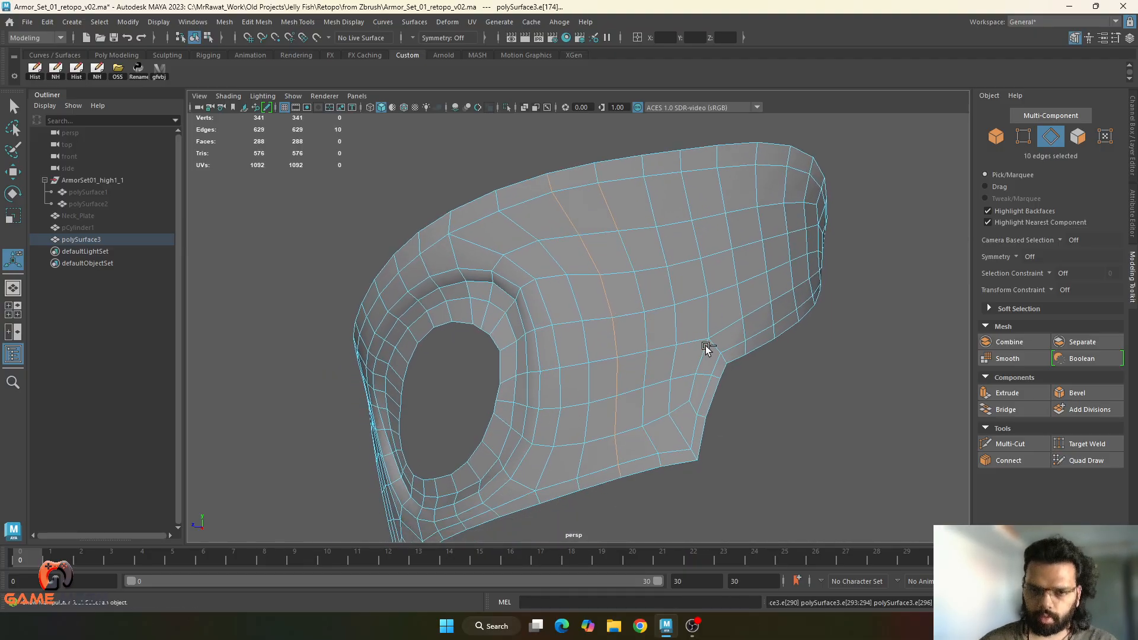
pyautogui.keyDown('shift'); pyautogui.doubleClick(655, 480); pyautogui.keyUp('shift')
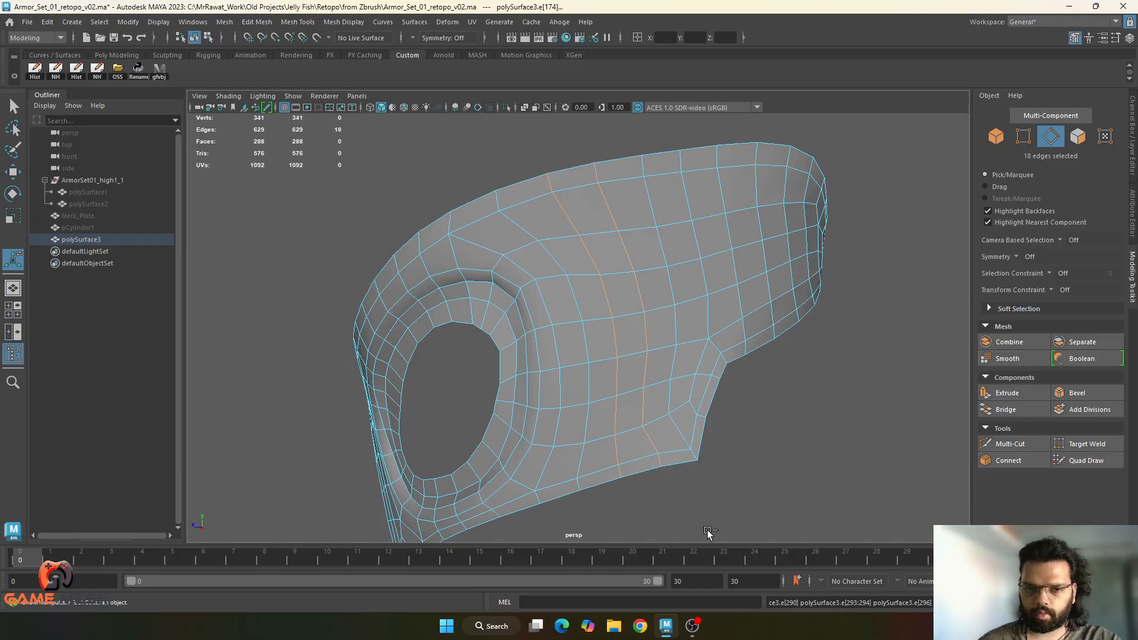
pyautogui.keyDown('ctrl'); pyautogui.moveTo(593, 490); pyautogui.dragTo(730, 433); pyautogui.keyUp('ctrl')
pyautogui.press('g')
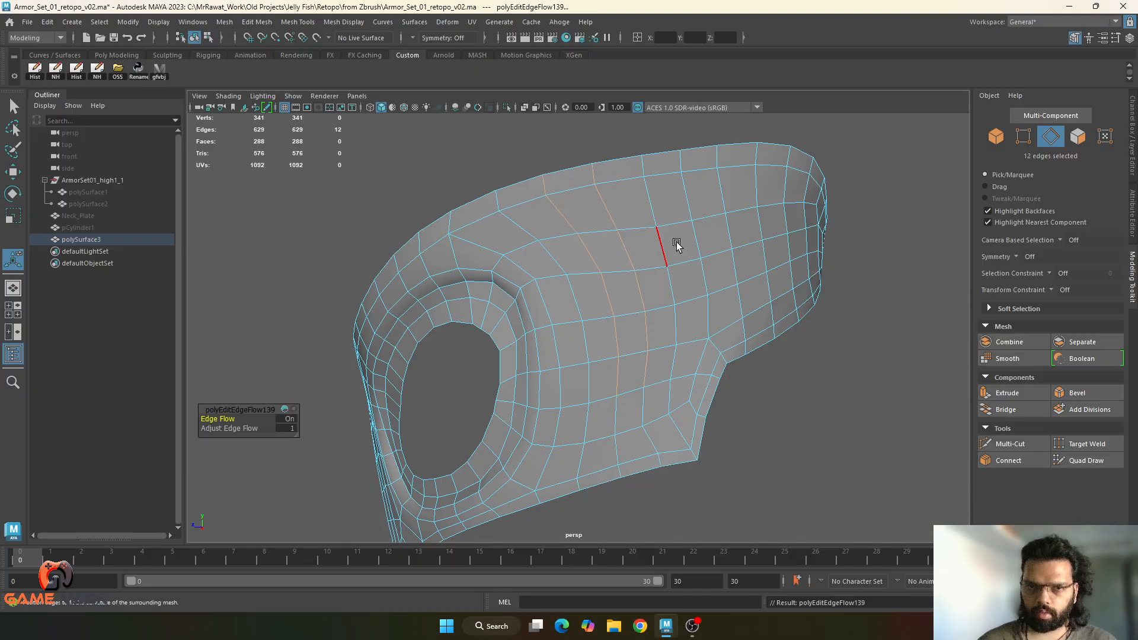
# - Apply Edit Edge Flow to the cross loop ending at the panel's lower corner, excluding the edges at that corner
pyautogui.keyDown('alt'); pyautogui.moveTo(678, 242); pyautogui.dragTo(617, 342); pyautogui.keyUp('alt')
pyautogui.doubleClick(553, 275)
pyautogui.scroll(-2, 596, 302)
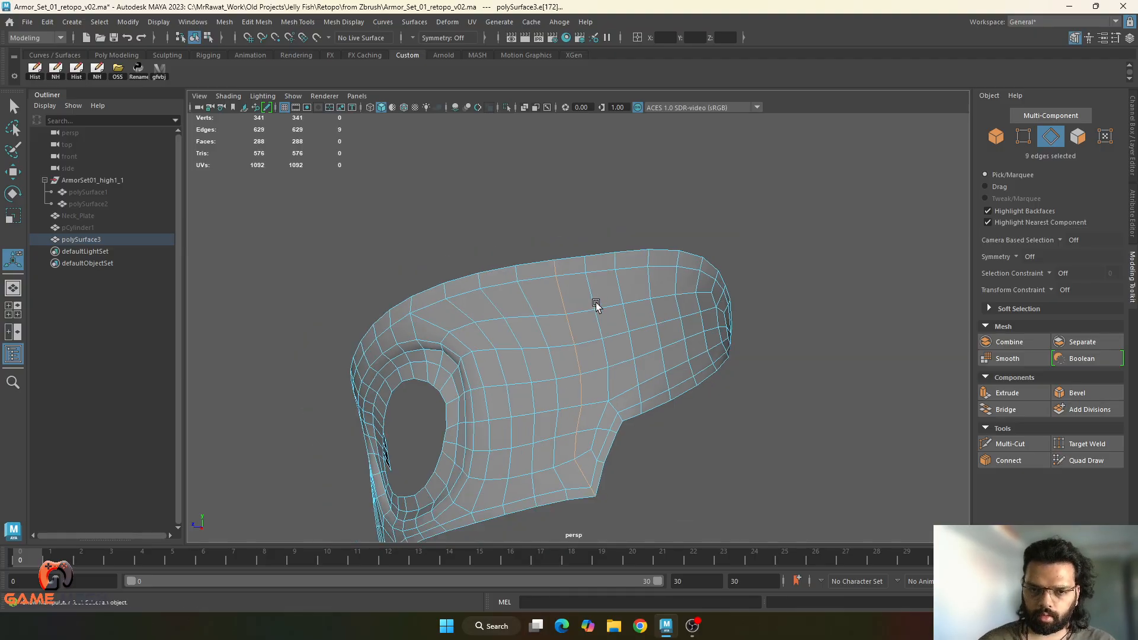
pyautogui.press('g')
pyautogui.hotkey('ctrl', 'z')
pyautogui.keyDown('ctrl'); pyautogui.moveTo(573, 510); pyautogui.dragTo(643, 459); pyautogui.keyUp('ctrl')
pyautogui.press('g')
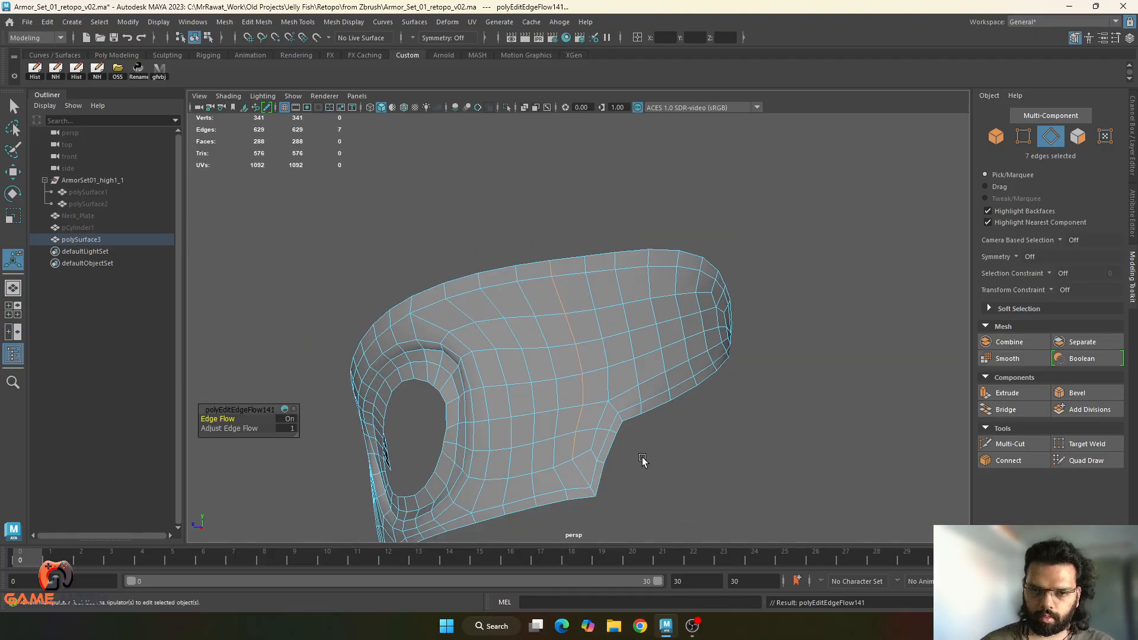
# - Try applying Edit Edge Flow to the cross loop just past the concave corner on the wide panel, and undo it
pyautogui.scroll(2, 588, 391)
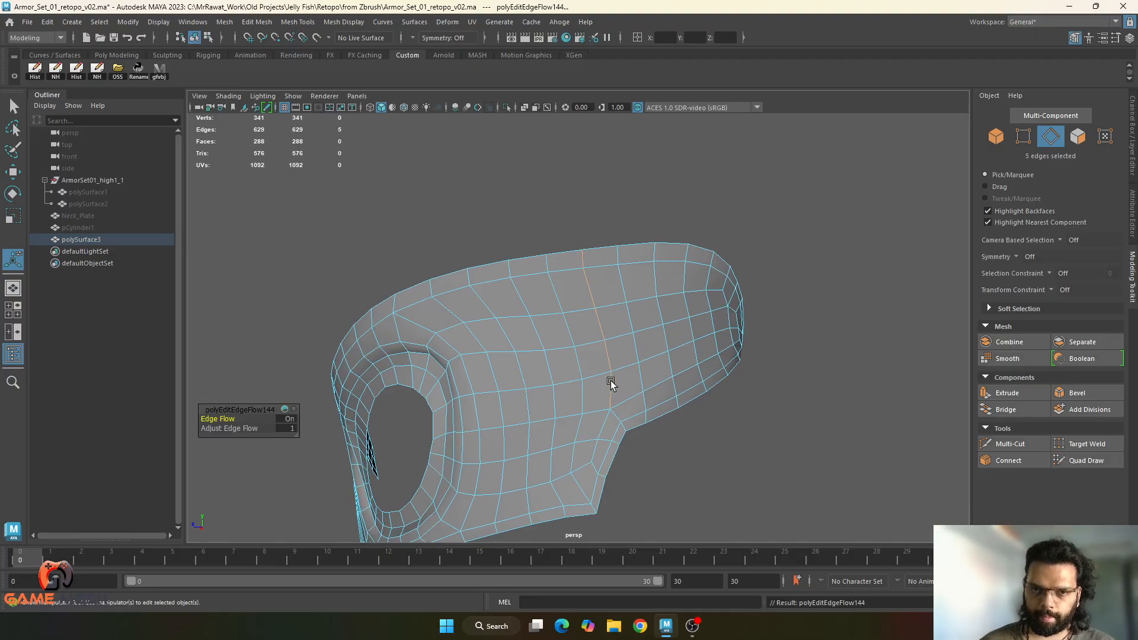
pyautogui.doubleClick(638, 350)
pyautogui.press('g')
pyautogui.hotkey('ctrl', 'z')
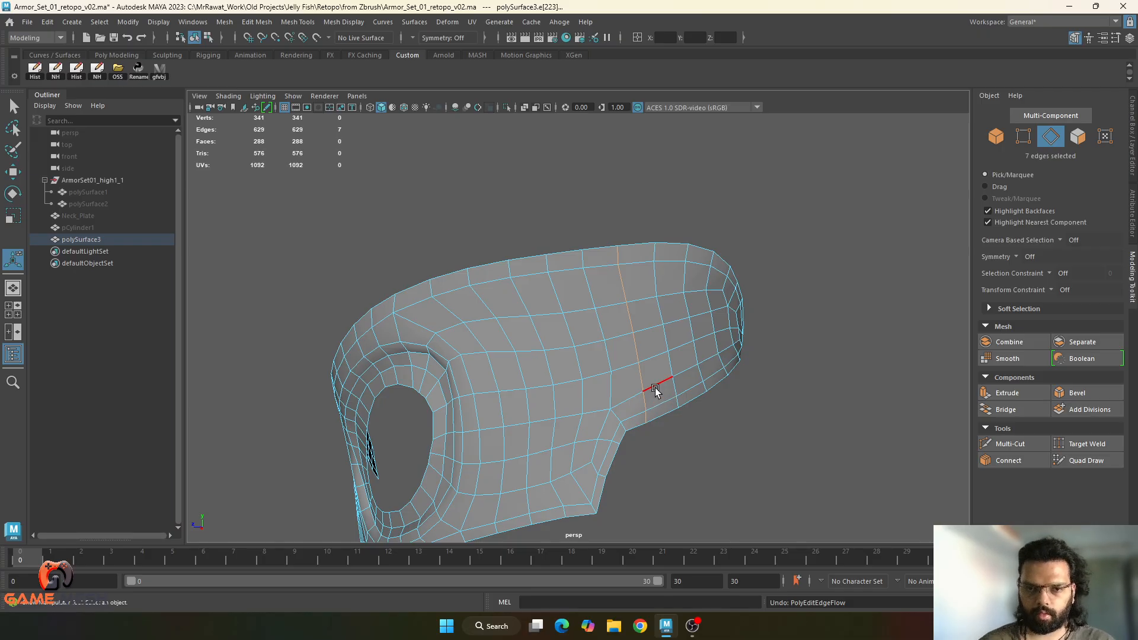
pyautogui.press('g')
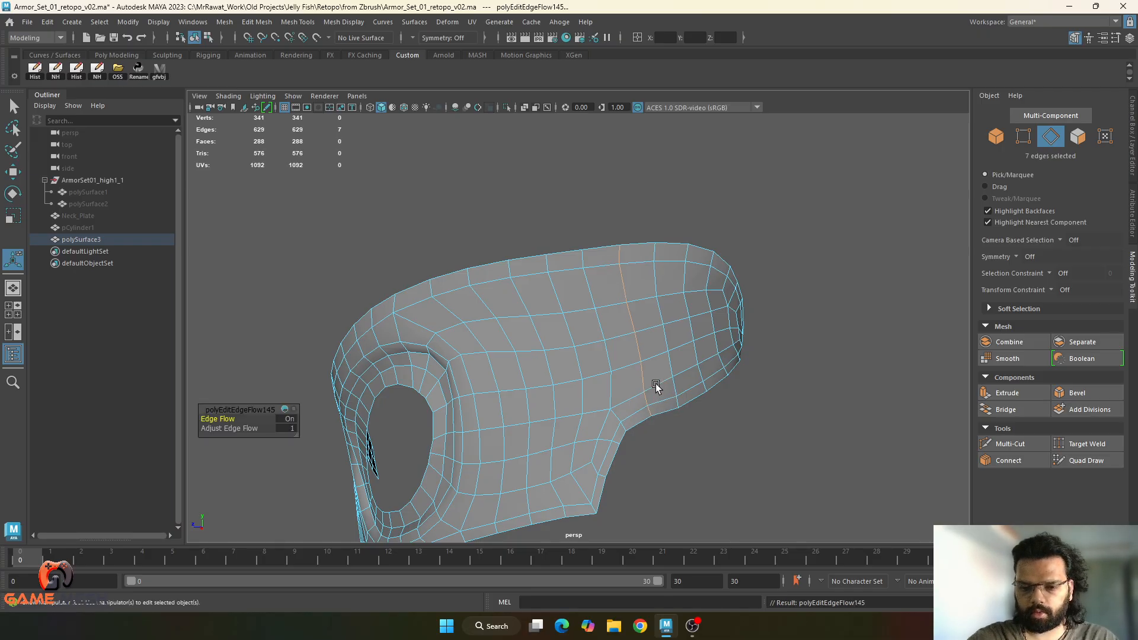
pyautogui.keyDown('alt'); pyautogui.moveTo(656, 386); pyautogui.dragTo(649, 425); pyautogui.keyUp('alt')
pyautogui.hotkey('ctrl', 'z')
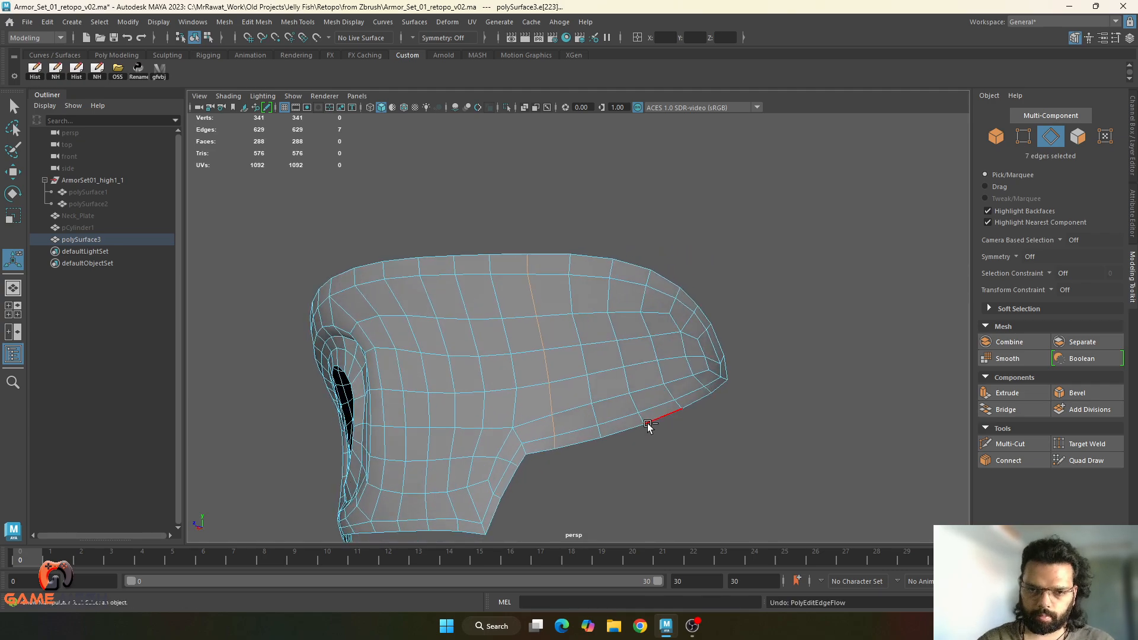
# - Apply Edit Edge Flow twice to the next two full cross loops toward the rounded end of the wide panel
pyautogui.doubleClick(584, 356)
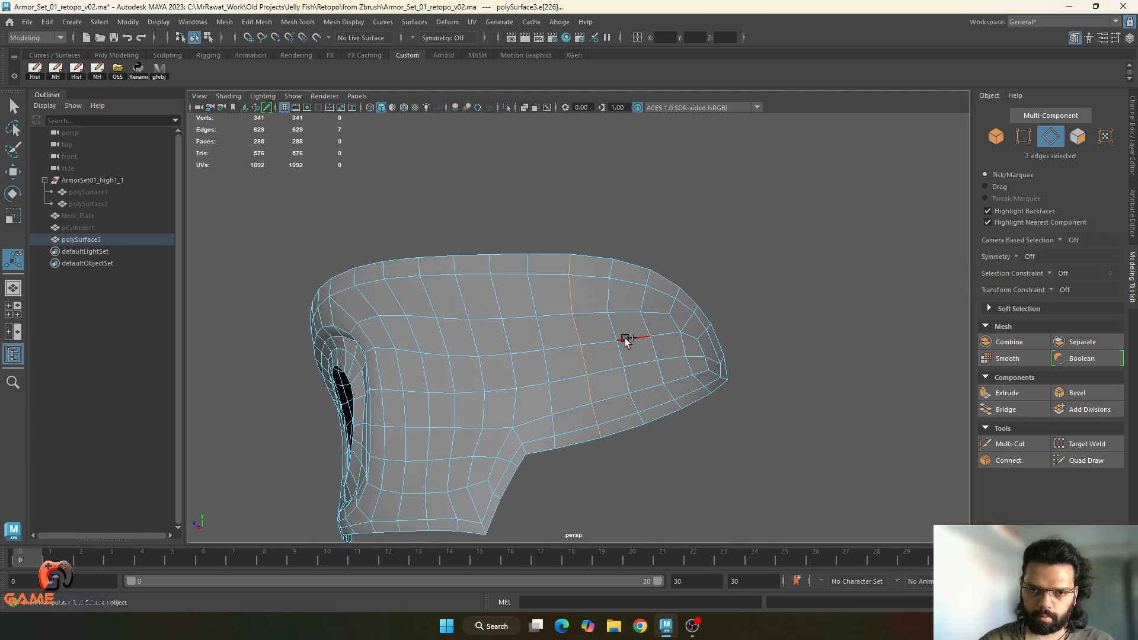
pyautogui.keyDown('shift'); pyautogui.doubleClick(616, 334); pyautogui.keyUp('shift')
pyautogui.press('g')
pyautogui.press('g')
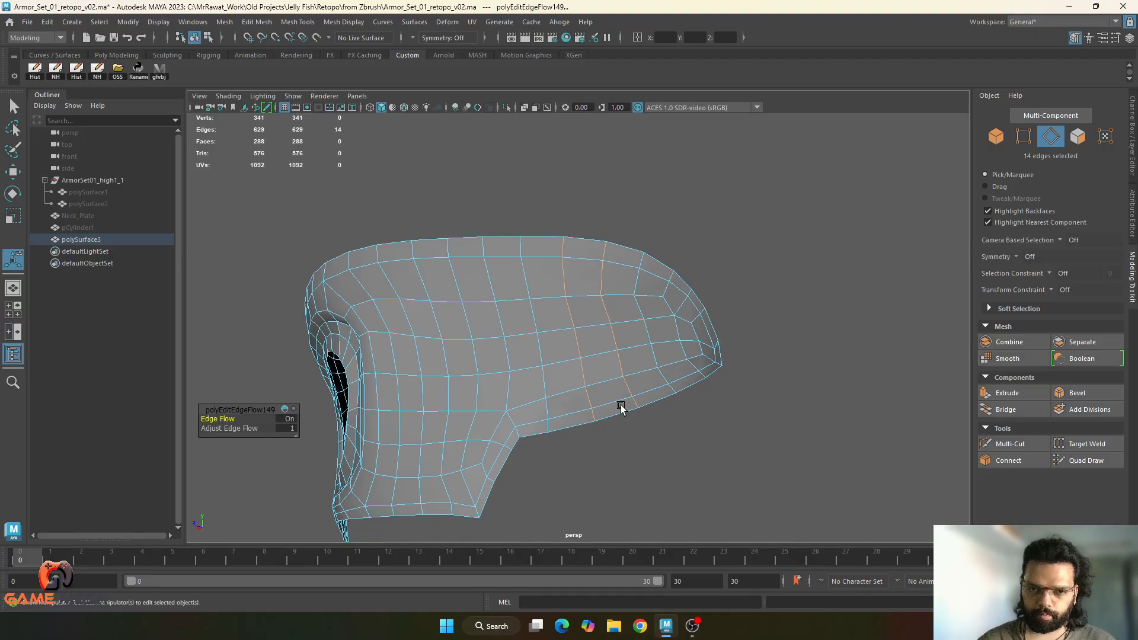
# - Slide the inner border loop along the wide panel's upper rim closer to the outer edge
pyautogui.keyDown('alt'); pyautogui.moveTo(621, 404); pyautogui.dragTo(595, 409); pyautogui.keyUp('alt')
pyautogui.keyDown('alt'); pyautogui.moveTo(603, 350); pyautogui.dragTo(632, 347); pyautogui.keyUp('alt')
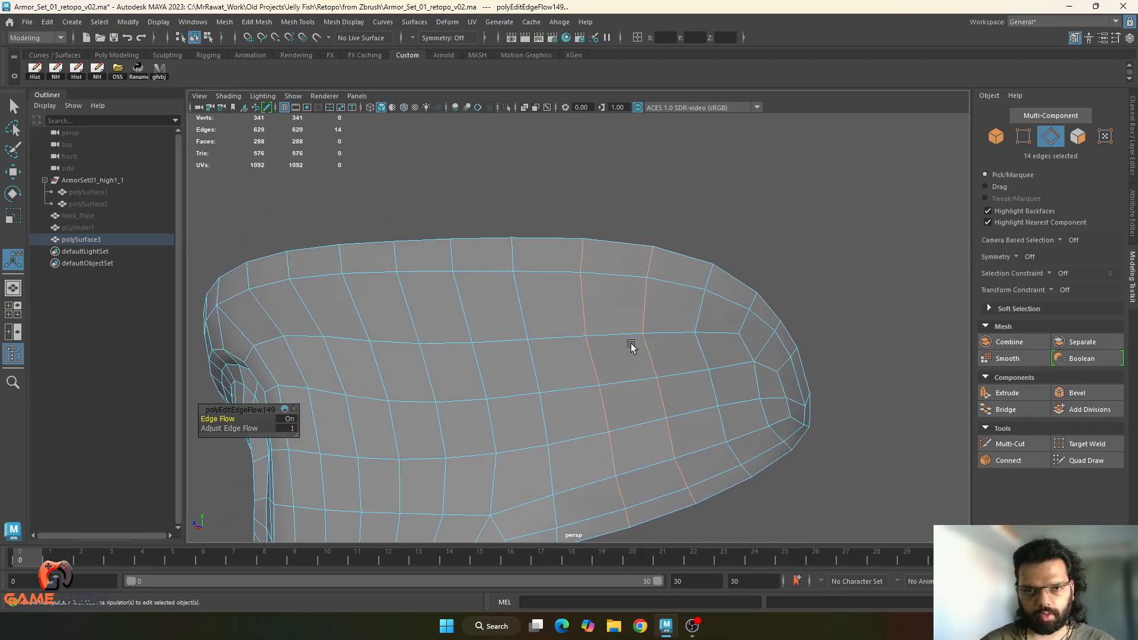
pyautogui.keyDown('alt'); pyautogui.moveTo(477, 287); pyautogui.dragTo(531, 370); pyautogui.keyUp('alt')
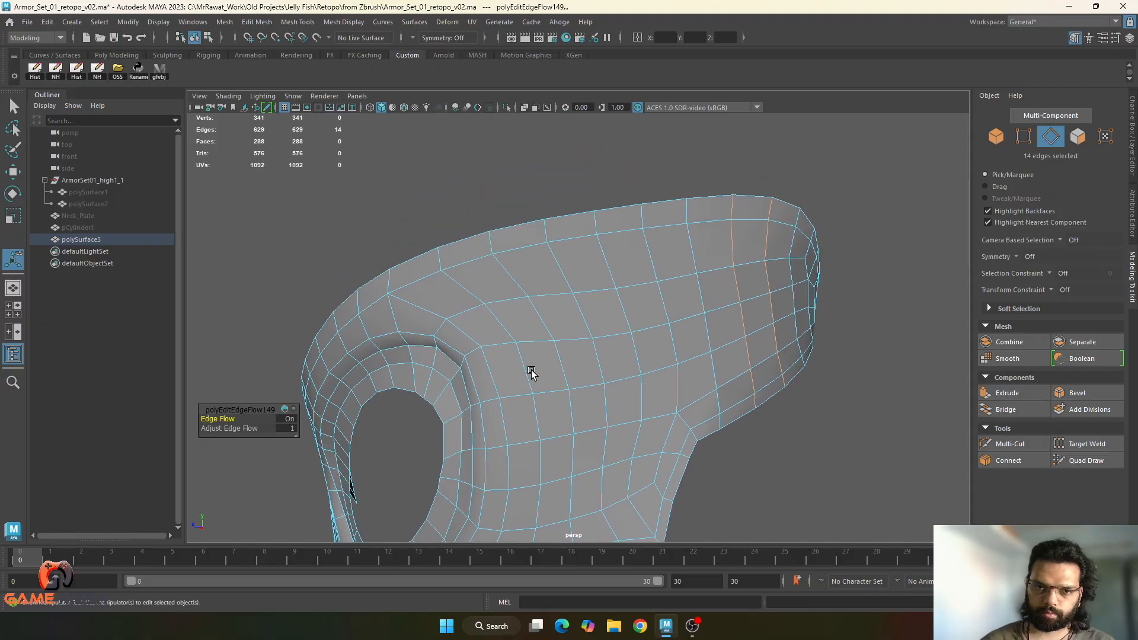
pyautogui.doubleClick(460, 265)
pyautogui.press('w')
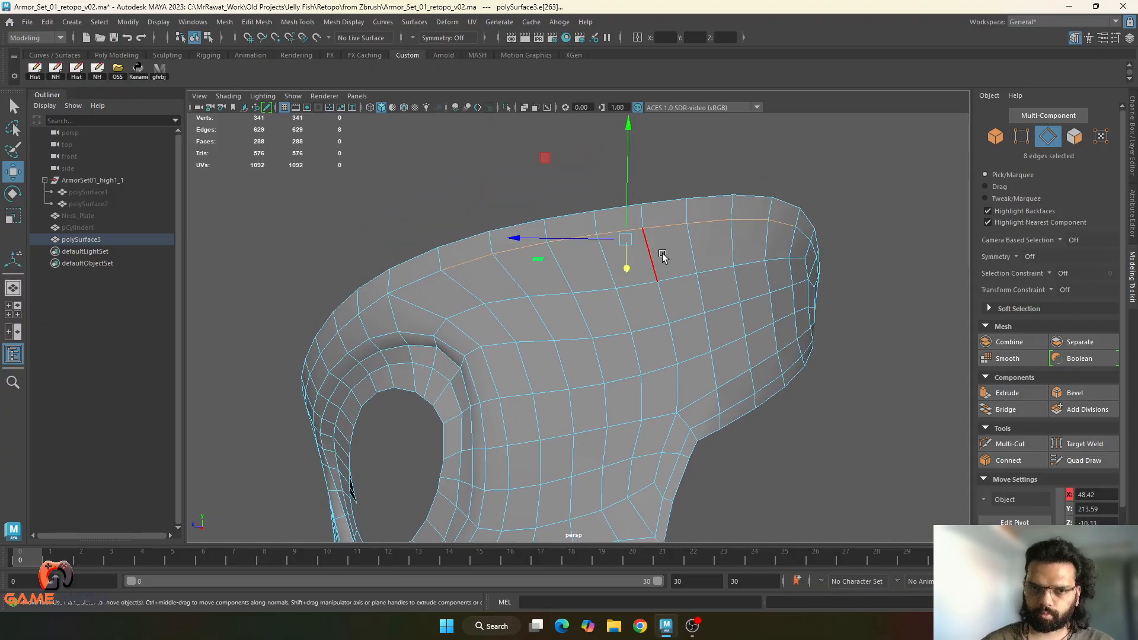
pyautogui.moveTo(627, 240); pyautogui.dragTo(627, 233)
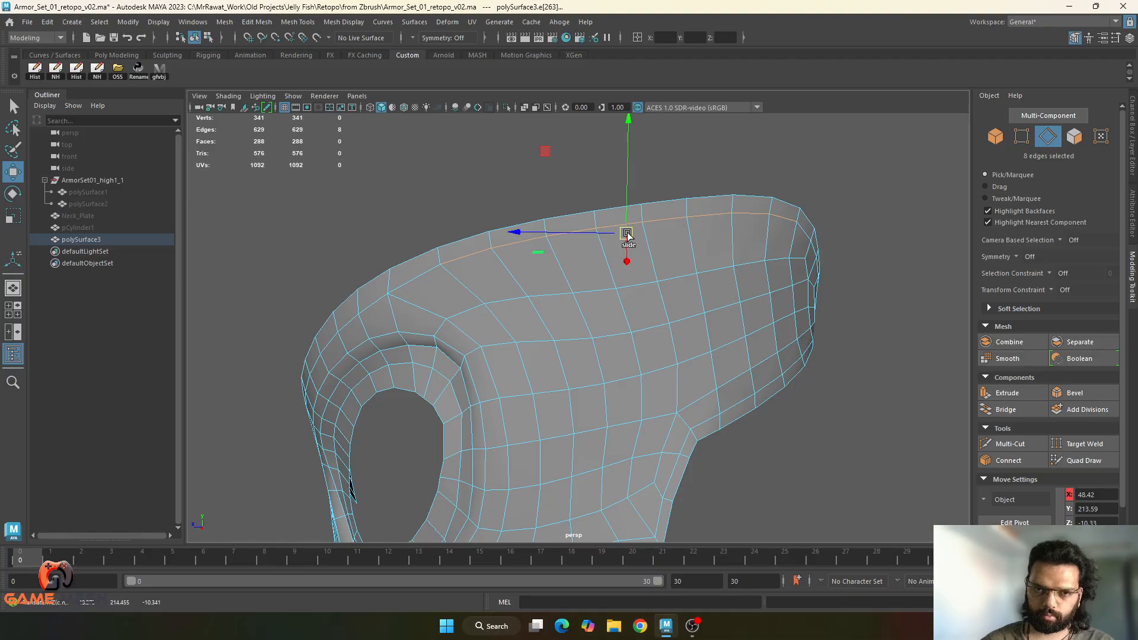
# - Move the inner border vertex above the oval and the four border vertices beside it outward to narrow the upper border
pyautogui.keyDown('alt'); pyautogui.moveTo(560, 267); pyautogui.dragTo(607, 274); pyautogui.keyUp('alt')
pyautogui.moveTo(604, 247); pyautogui.dragTo(548, 229, button='right')
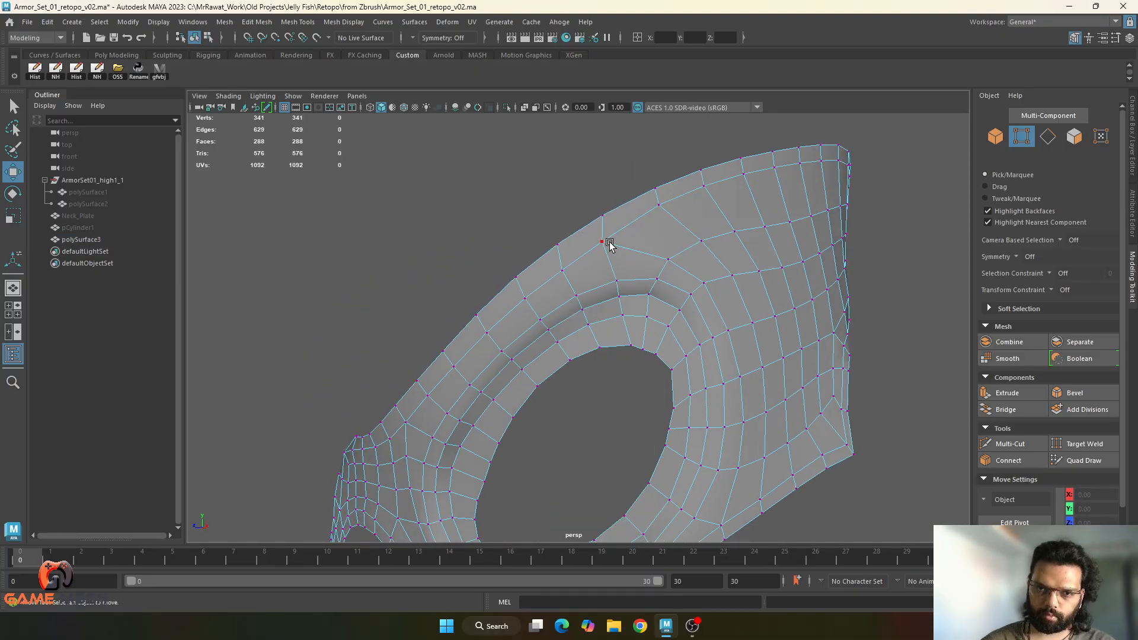
pyautogui.click(609, 242)
pyautogui.moveTo(603, 244); pyautogui.dragTo(603, 238)
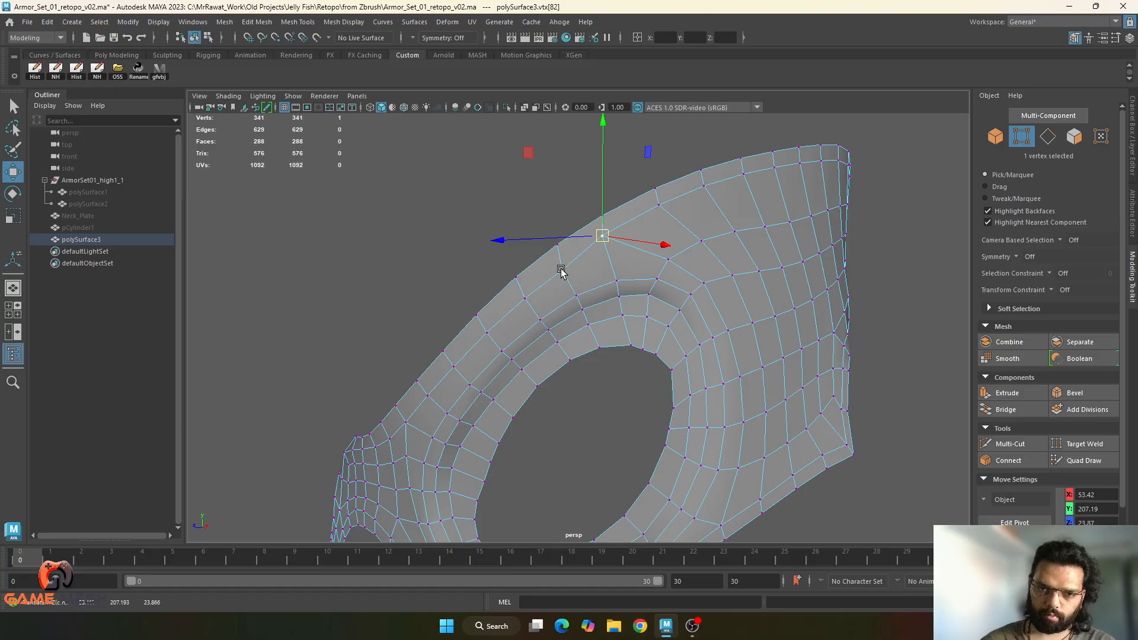
pyautogui.click(562, 271)
pyautogui.keyDown('shift'); pyautogui.click(446, 369); pyautogui.keyUp('shift')
pyautogui.keyDown('ctrl'); pyautogui.keyDown('shift'); pyautogui.moveTo(502, 322); pyautogui.dragTo(500, 317); pyautogui.keyUp('shift'); pyautogui.keyUp('ctrl')
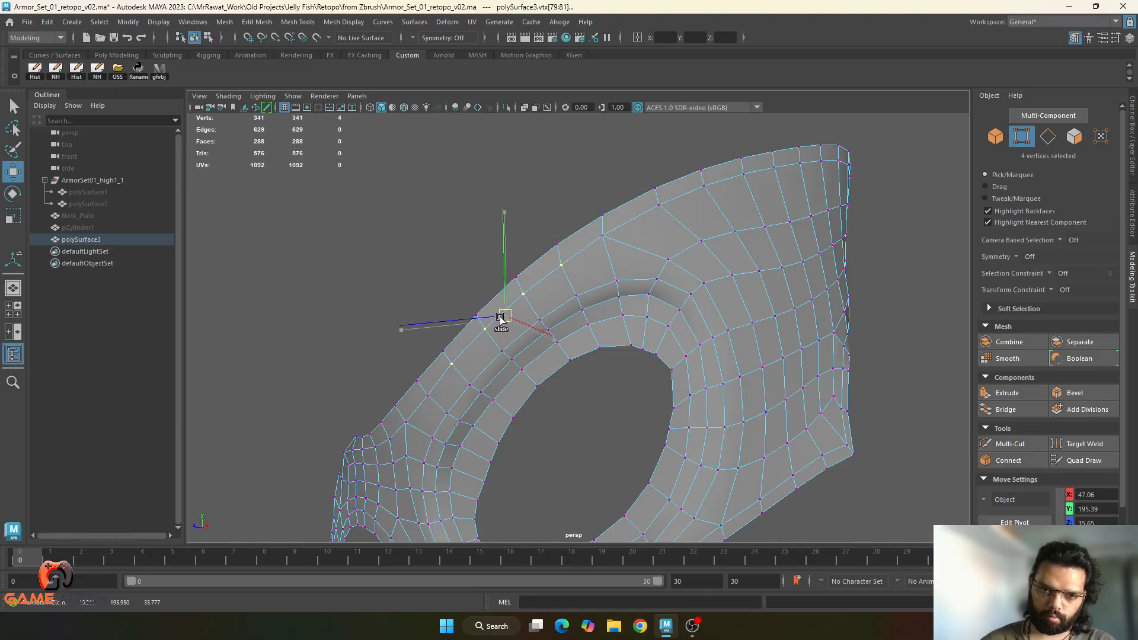
# - Slide three inner border edges on the curved rim near the panel's outer tip slightly inward
pyautogui.keyDown('alt'); pyautogui.moveTo(615, 282); pyautogui.dragTo(586, 358); pyautogui.keyUp('alt')
pyautogui.scroll(5, 585, 359)
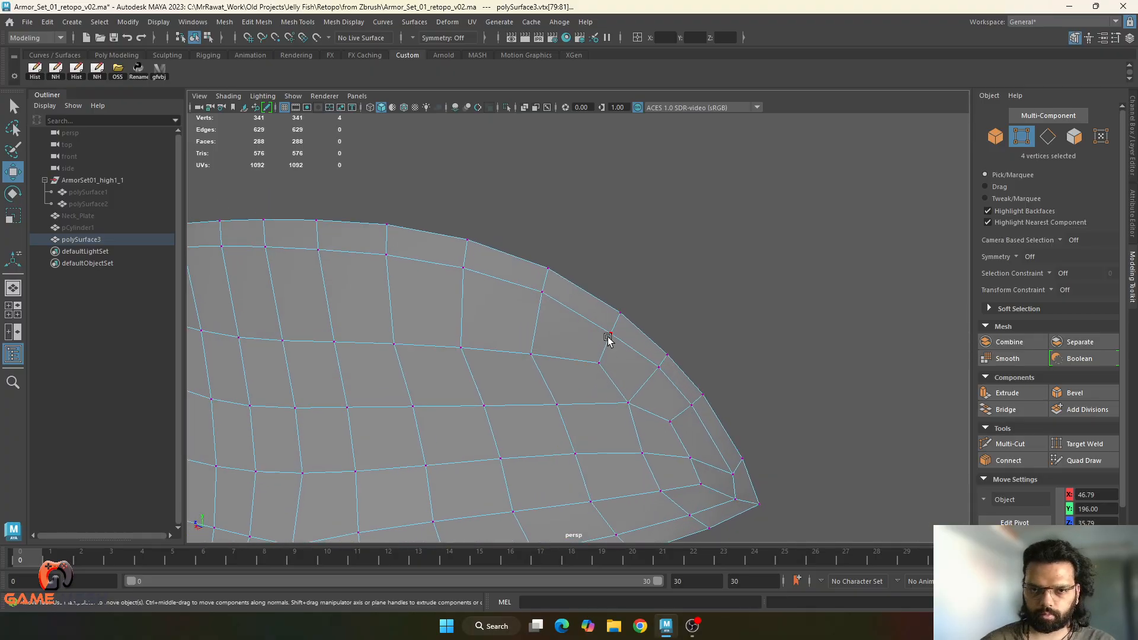
pyautogui.keyDown('alt'); pyautogui.moveTo(592, 332); pyautogui.dragTo(563, 357); pyautogui.keyUp('alt')
pyautogui.moveTo(563, 357); pyautogui.dragTo(551, 333, button='right')
pyautogui.click(534, 325)
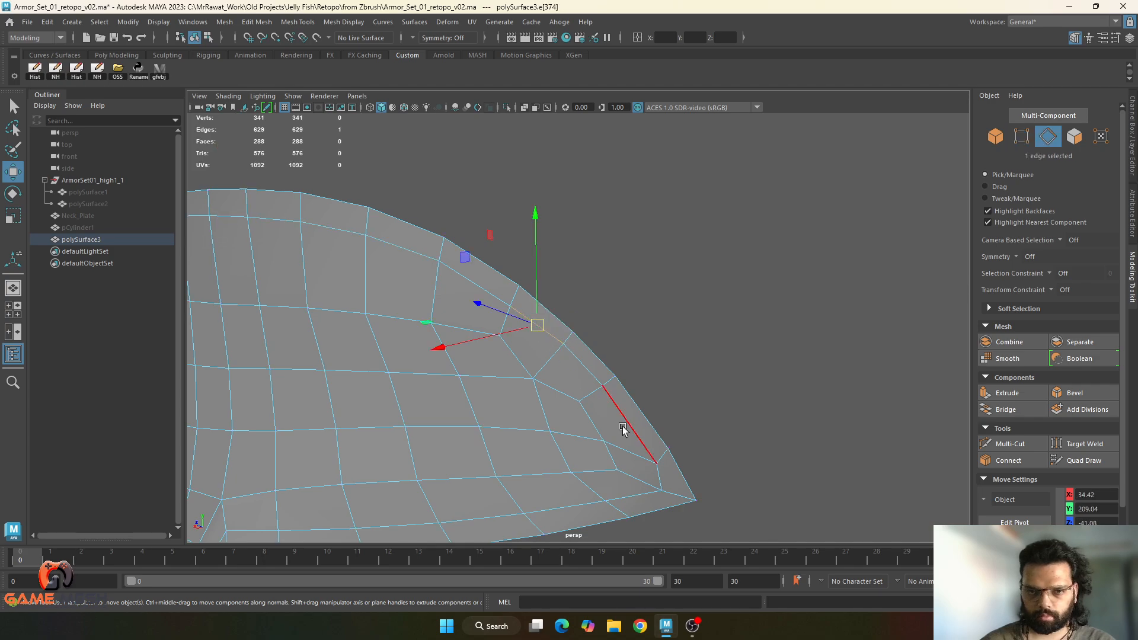
pyautogui.keyDown('ctrl'); pyautogui.keyDown('shift'); pyautogui.moveTo(587, 393); pyautogui.dragTo(585, 393); pyautogui.keyUp('shift'); pyautogui.keyUp('ctrl')
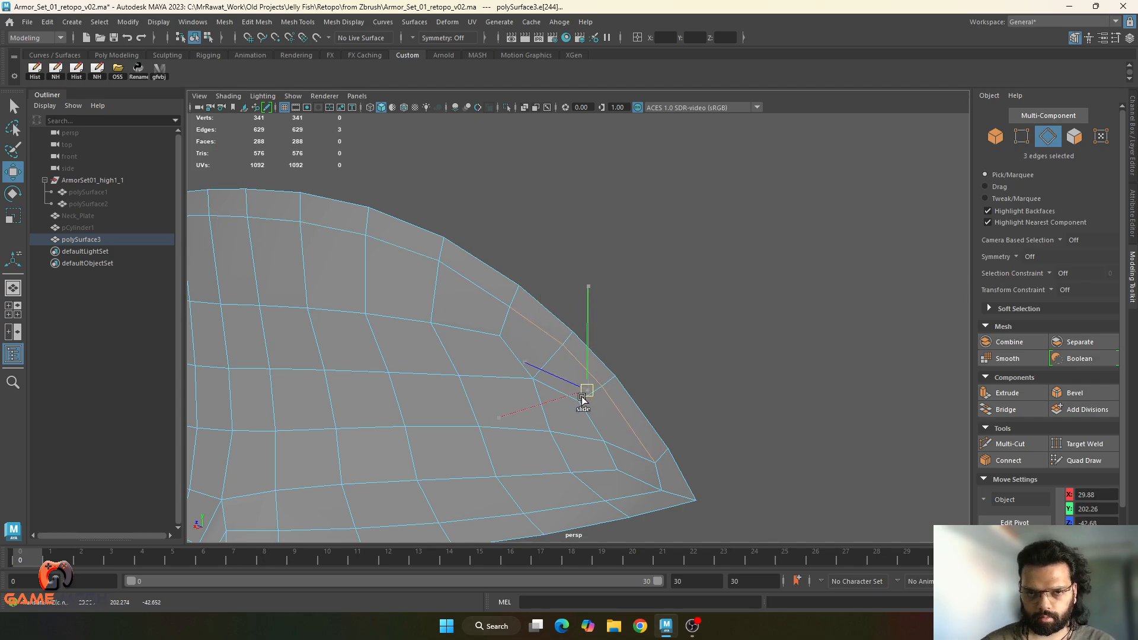
# - Slide the inner border vertex at the panel's outer tip to even out the border corner
pyautogui.keyDown('alt'); pyautogui.moveTo(637, 445); pyautogui.dragTo(598, 341, button='middle'); pyautogui.keyUp('alt')
pyautogui.scroll(3, 617, 379)
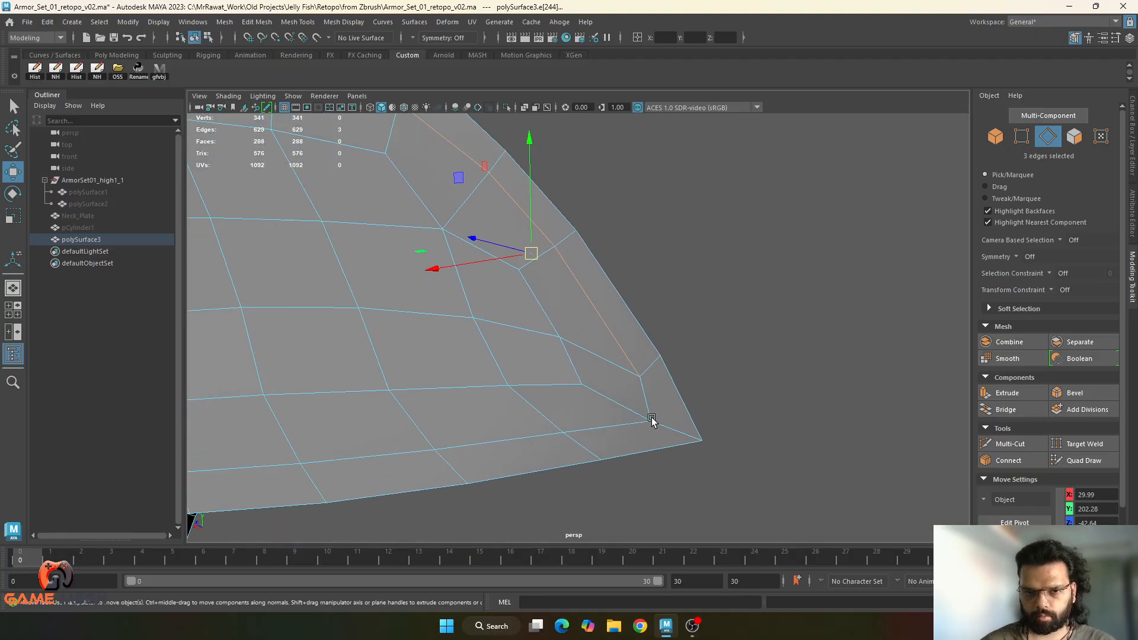
pyautogui.moveTo(652, 421); pyautogui.dragTo(548, 297, button='right')
pyautogui.click(636, 424)
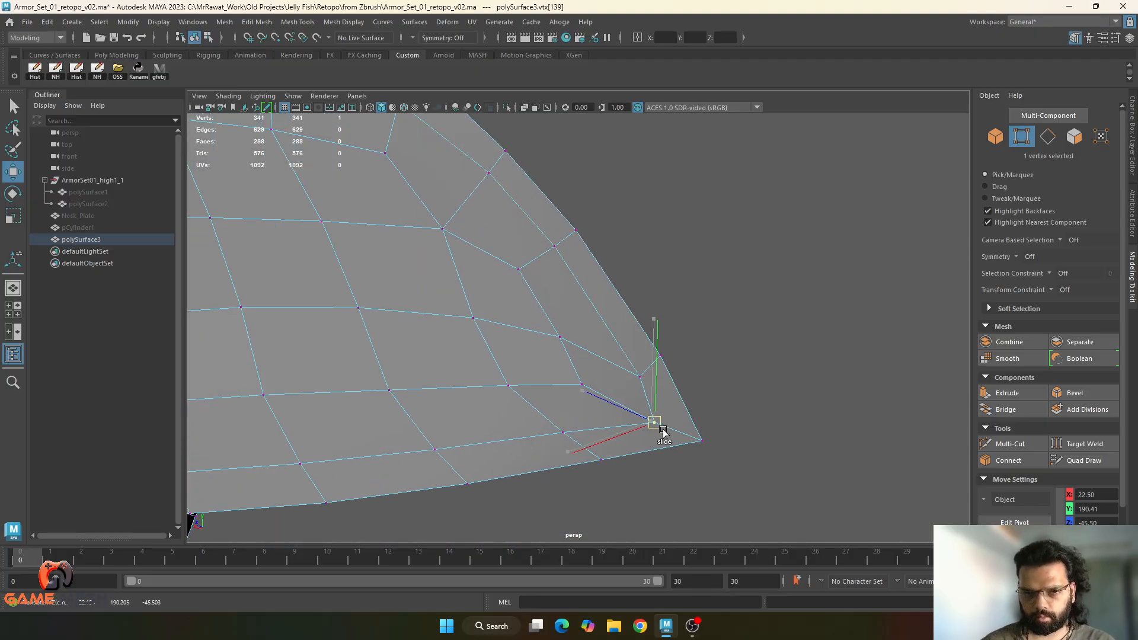
# - Adjust four inner border edges along the wide panel's lower rim to even out the border width
pyautogui.keyDown('alt'); pyautogui.moveTo(651, 440); pyautogui.dragTo(552, 374, button='right'); pyautogui.keyUp('alt')
pyautogui.keyDown('alt'); pyautogui.moveTo(552, 373); pyautogui.dragTo(658, 385, button='middle'); pyautogui.keyUp('alt')
pyautogui.keyDown('alt'); pyautogui.moveTo(659, 384); pyautogui.dragTo(561, 405, button='right'); pyautogui.keyUp('alt')
pyautogui.keyDown('alt'); pyautogui.moveTo(561, 404); pyautogui.dragTo(581, 395, button='middle'); pyautogui.keyUp('alt')
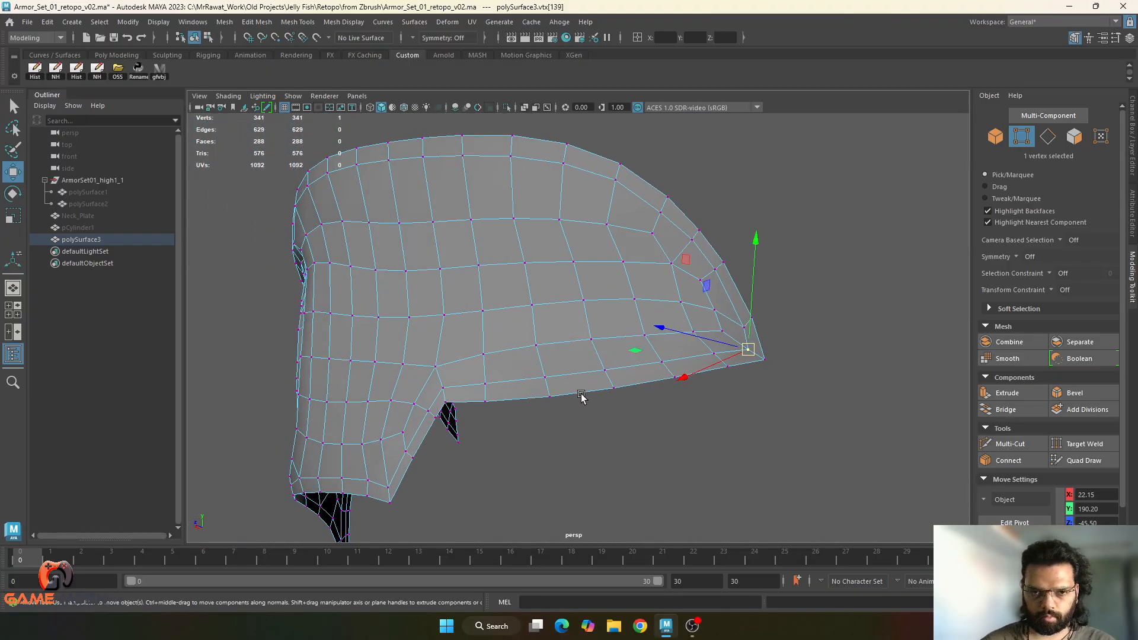
pyautogui.moveTo(581, 394); pyautogui.dragTo(578, 350, button='right')
pyautogui.click(524, 382)
pyautogui.keyDown('shift'); pyautogui.doubleClick(689, 355); pyautogui.keyUp('shift')
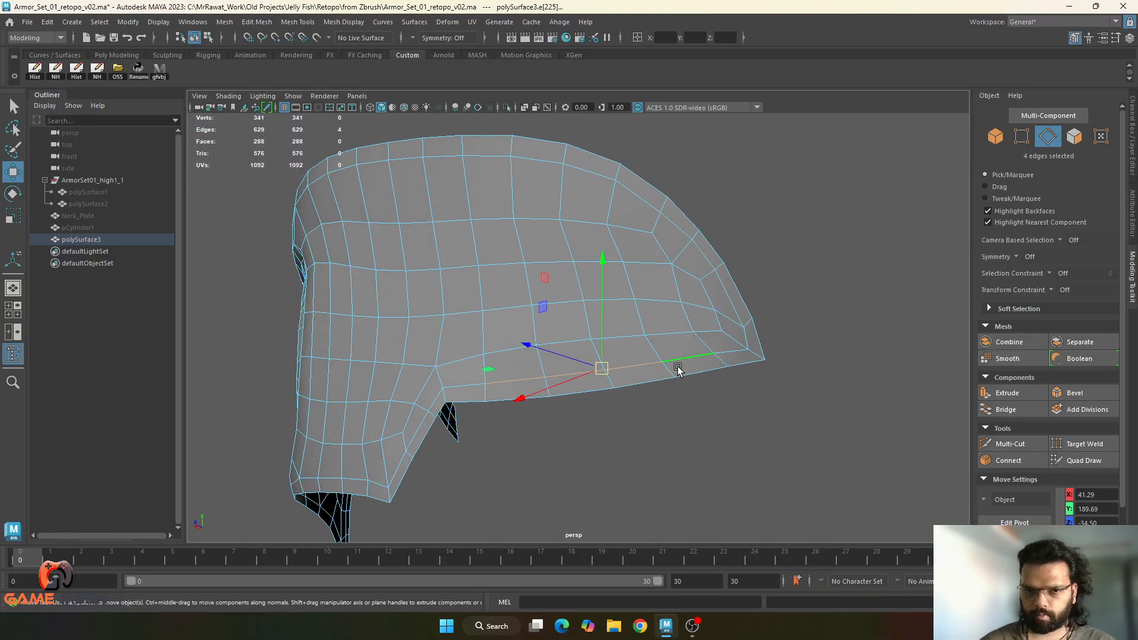
pyautogui.moveTo(601, 368); pyautogui.dragTo(654, 347)
# - Raise three middle vertices on the wide panel's lower outer rim slightly to smooth its curve
pyautogui.keyDown('alt'); pyautogui.moveTo(655, 350); pyautogui.dragTo(686, 372, button='right'); pyautogui.keyUp('alt')
pyautogui.moveTo(681, 287); pyautogui.dragTo(546, 252, button='right')
pyautogui.click(591, 331)
pyautogui.keyDown('alt'); pyautogui.moveTo(582, 349); pyautogui.dragTo(587, 351); pyautogui.keyUp('alt')
pyautogui.moveTo(544, 287); pyautogui.dragTo(497, 287, button='right')
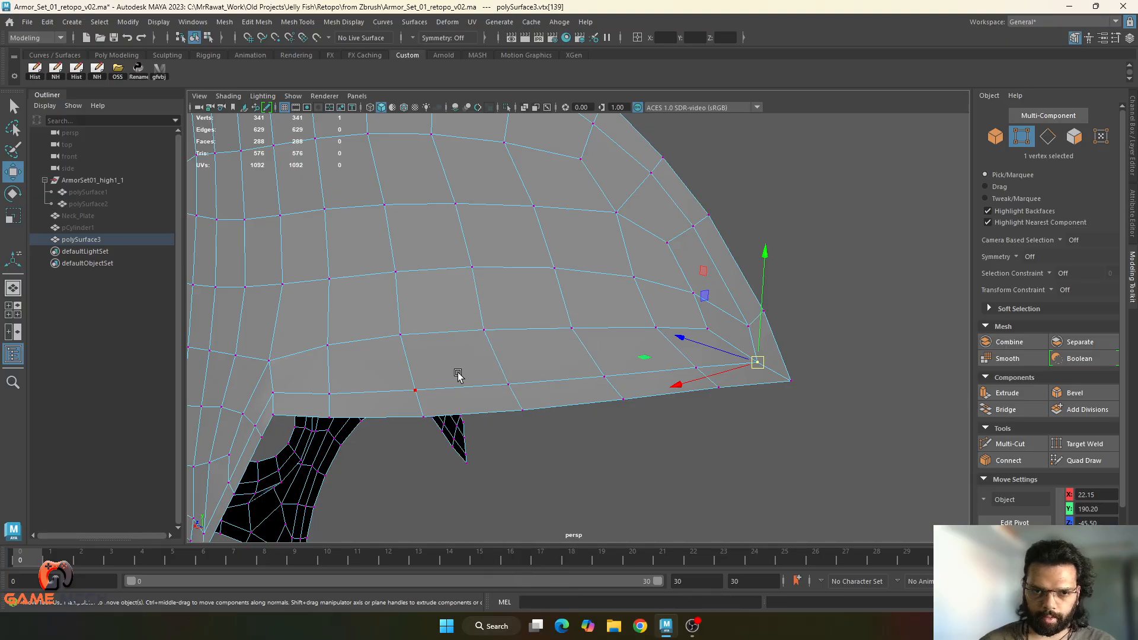
pyautogui.click(425, 415)
pyautogui.keyDown('shift'); pyautogui.doubleClick(625, 397); pyautogui.keyUp('shift')
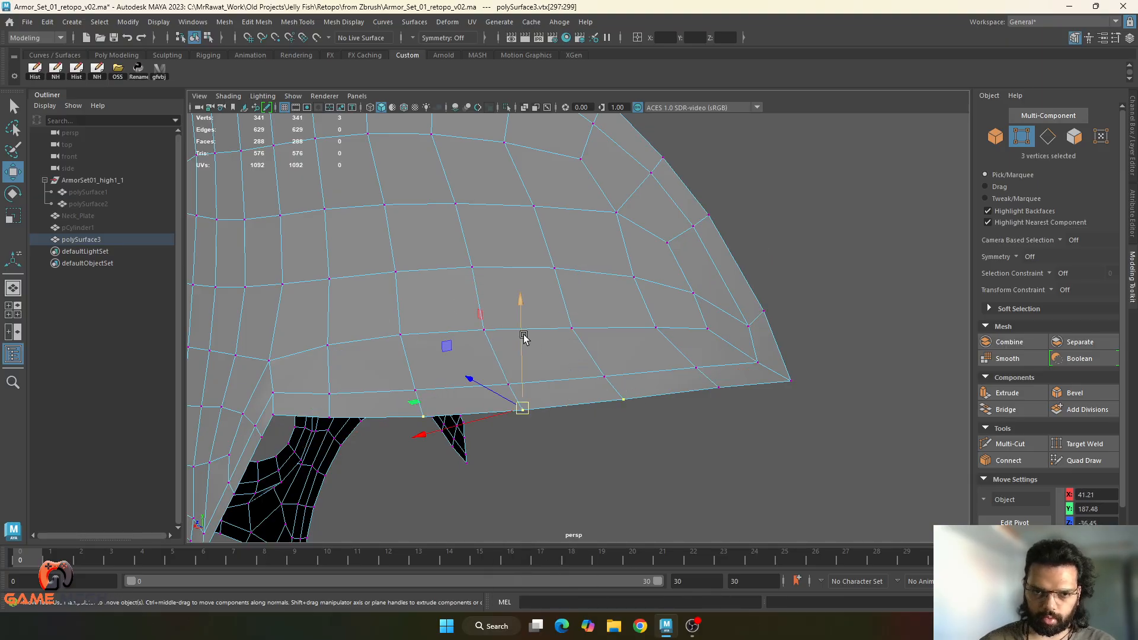
pyautogui.moveTo(525, 338); pyautogui.dragTo(524, 335)
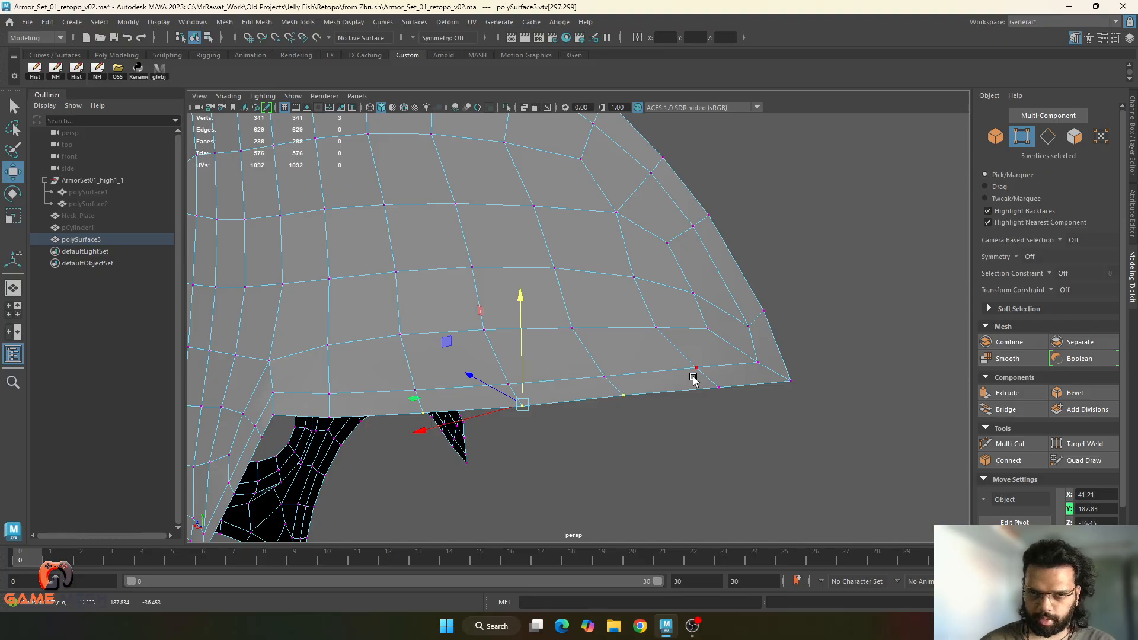
# - Slide the three inner border vertices just above the raised rim vertices slightly upward
pyautogui.keyDown('alt'); pyautogui.moveTo(694, 380); pyautogui.dragTo(652, 396); pyautogui.keyUp('alt')
pyautogui.click(529, 359)
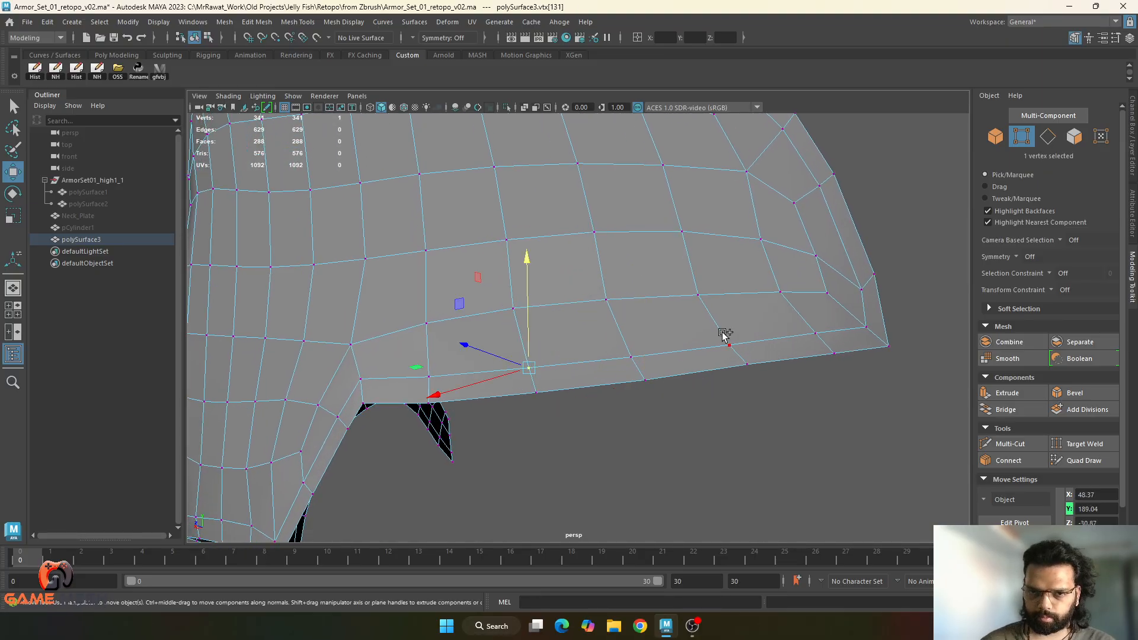
pyautogui.keyDown('shift'); pyautogui.doubleClick(727, 339); pyautogui.keyUp('shift')
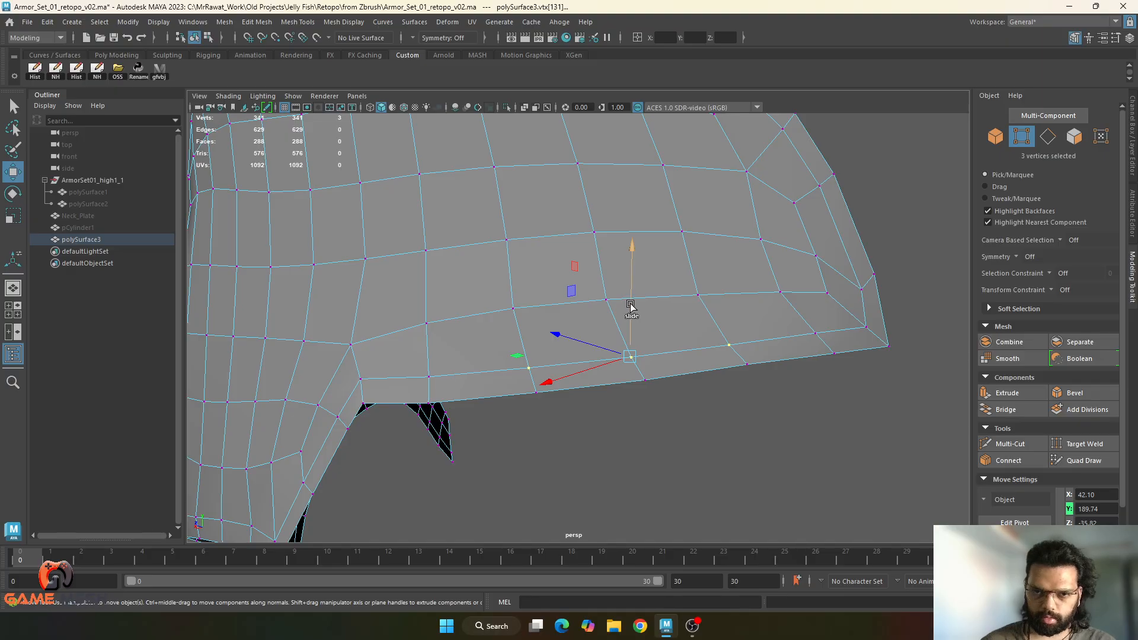
pyautogui.moveTo(630, 306); pyautogui.dragTo(628, 304)
# - Try applying Edit Edge Flow to four edges of the row above the lower border, and undo it
pyautogui.keyDown('alt'); pyautogui.moveTo(755, 318); pyautogui.dragTo(888, 315); pyautogui.keyUp('alt')
pyautogui.moveTo(627, 363); pyautogui.dragTo(629, 344, button='right')
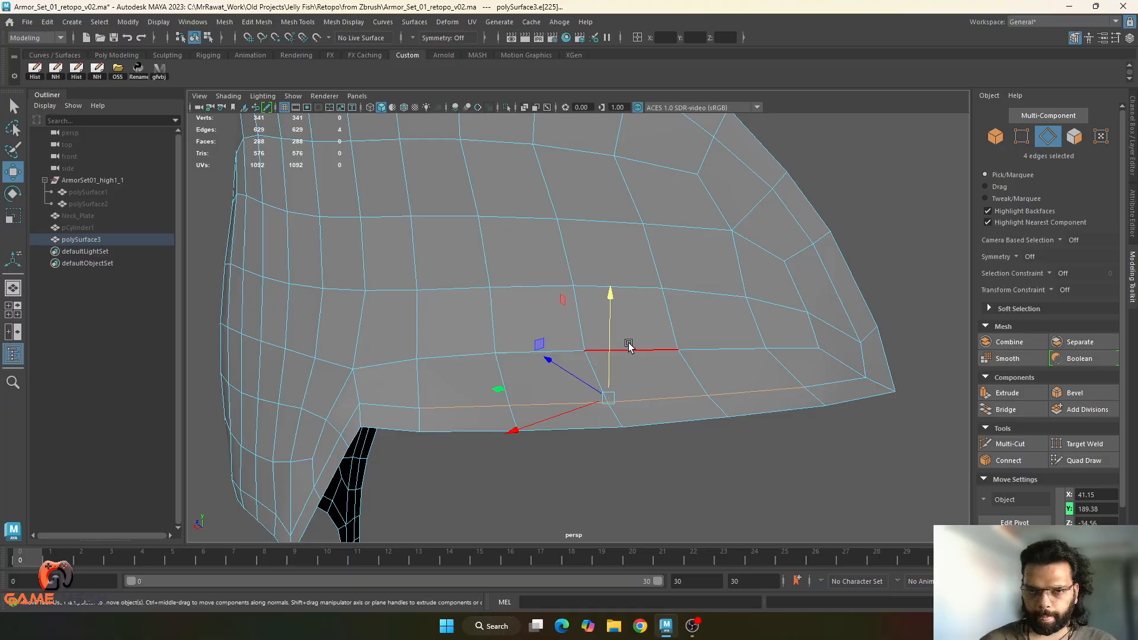
pyautogui.click(458, 362)
pyautogui.keyDown('shift'); pyautogui.doubleClick(711, 354); pyautogui.keyUp('shift')
pyautogui.press('g')
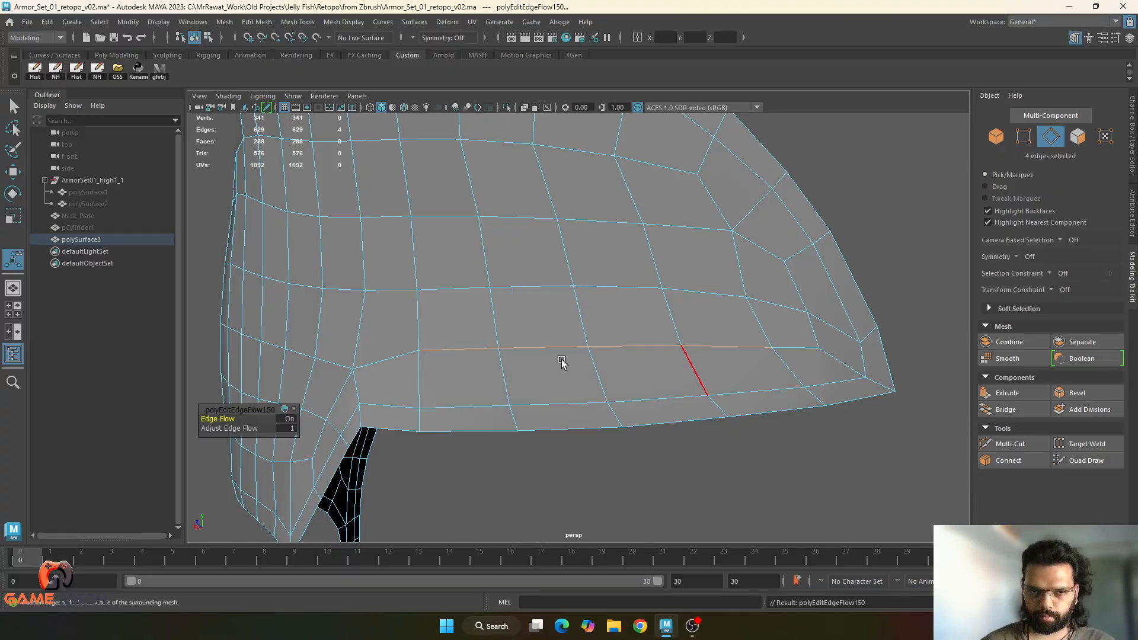
pyautogui.keyDown('alt'); pyautogui.moveTo(562, 361); pyautogui.dragTo(597, 363); pyautogui.keyUp('alt')
pyautogui.scroll(-3, 762, 382)
pyautogui.keyDown('alt'); pyautogui.moveTo(682, 368); pyautogui.dragTo(708, 364); pyautogui.keyUp('alt')
pyautogui.hotkey('ctrl', 'z')
# - Delete the groove face loop around the oval opening and the remaining inner face ring, and return to object mode
pyautogui.moveTo(641, 395); pyautogui.dragTo(796, 307, button='right')
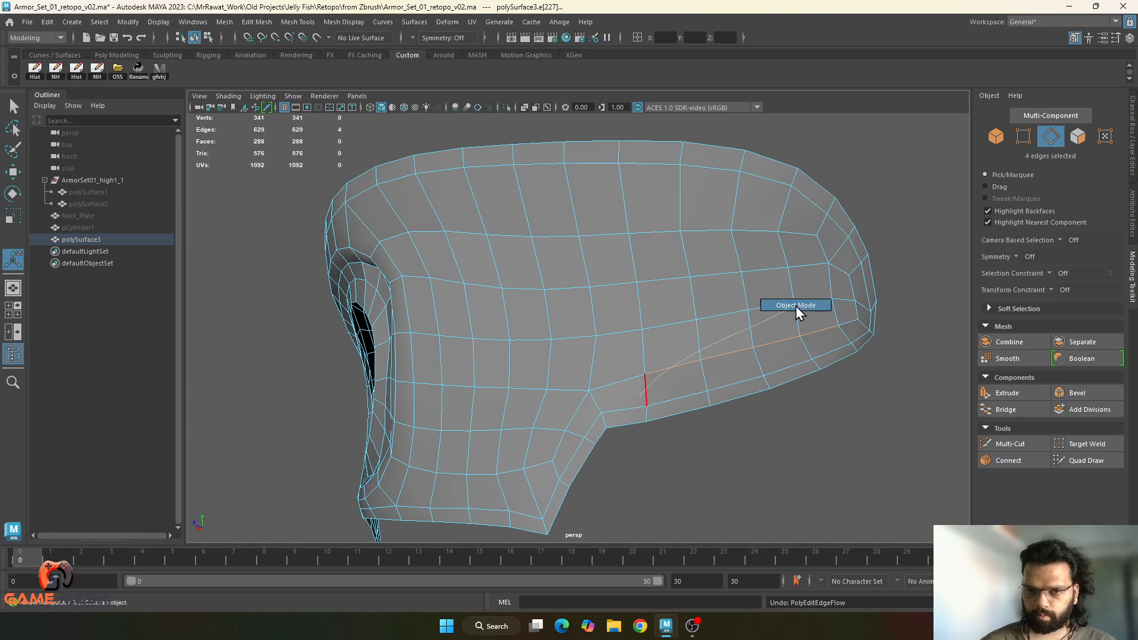
pyautogui.keyDown('alt'); pyautogui.moveTo(818, 315); pyautogui.dragTo(718, 237); pyautogui.keyUp('alt')
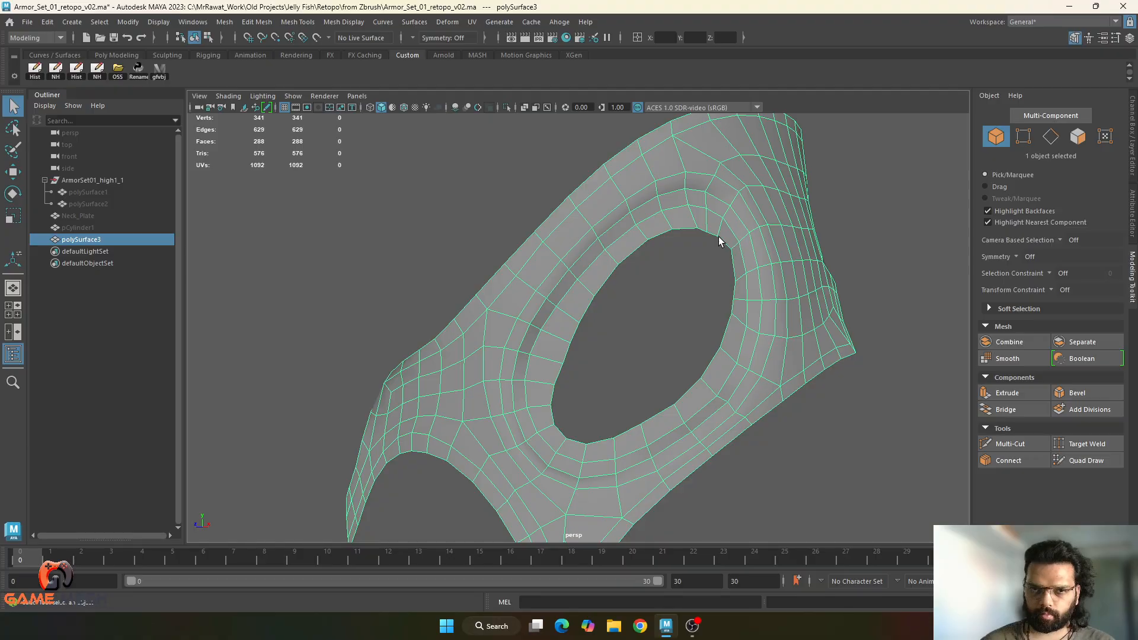
pyautogui.rightClick(670, 196)
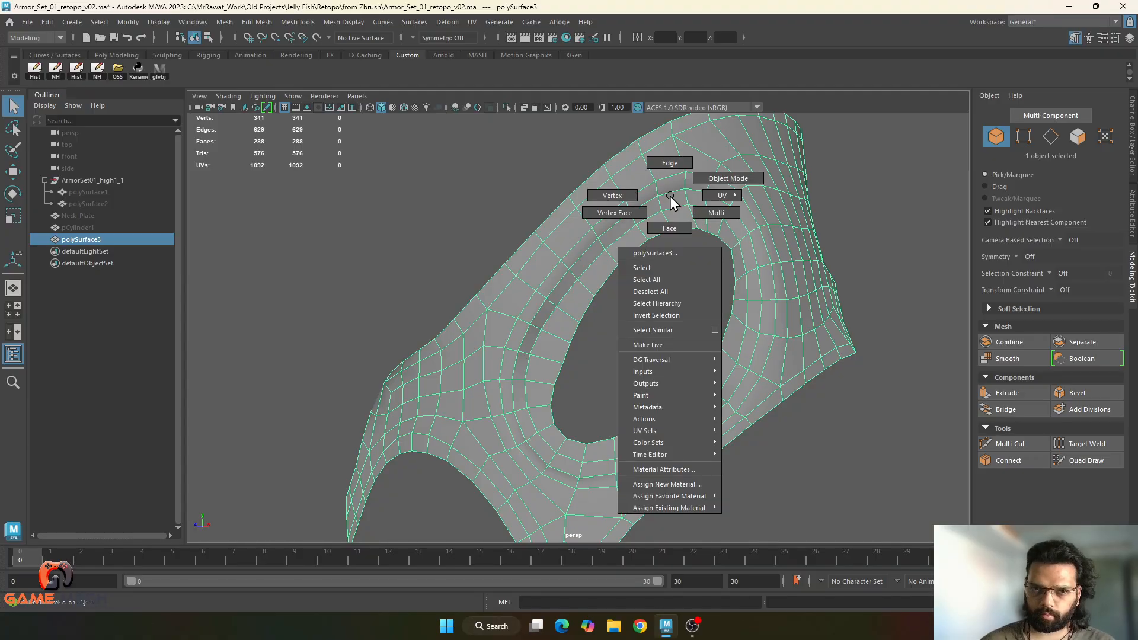
pyautogui.click(673, 228)
pyautogui.doubleClick(562, 305)
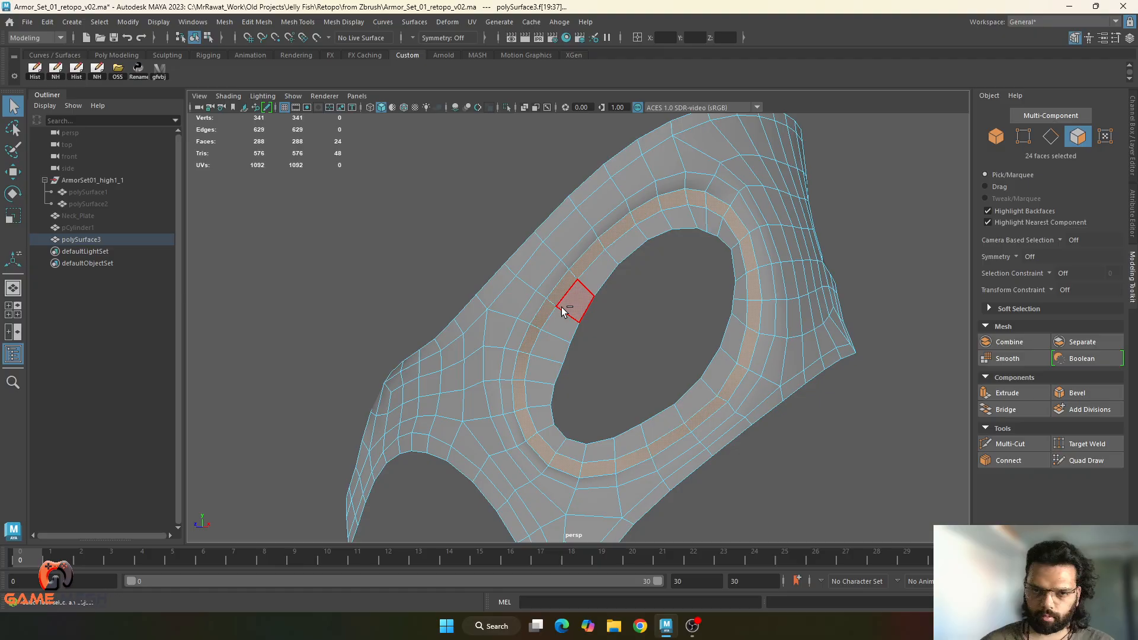
pyautogui.press('Delete')
pyautogui.doubleClick(558, 333)
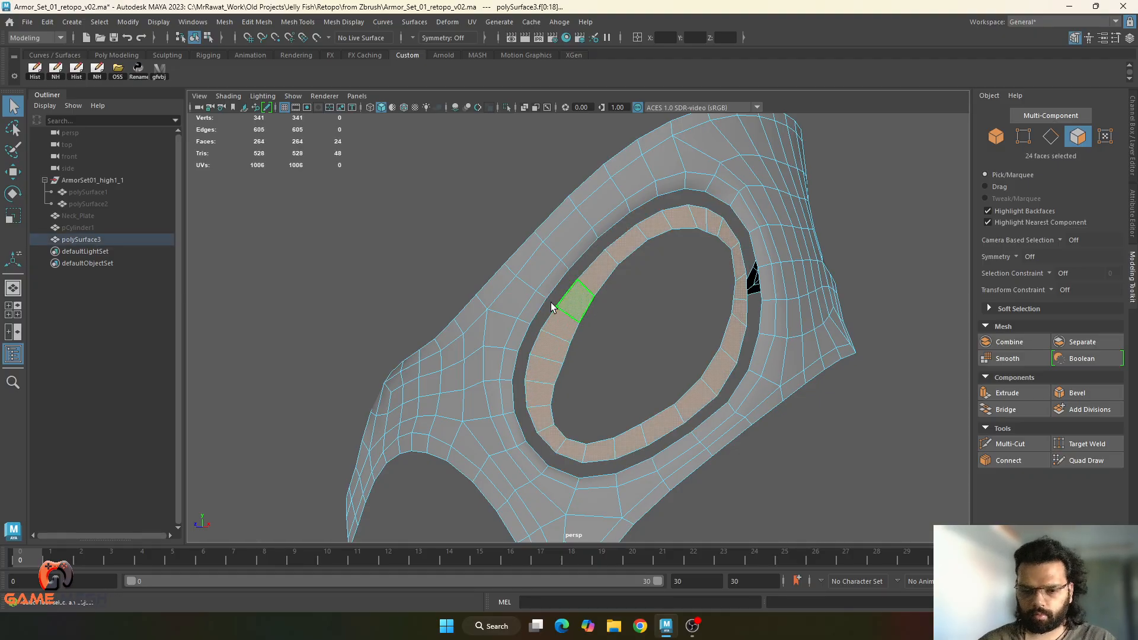
pyautogui.press('Delete')
pyautogui.moveTo(552, 301); pyautogui.dragTo(600, 243, button='right')
# - Unhide the high-poly mesh polySurface1 and select it around the oval opening
pyautogui.scroll(-3, 599, 249)
pyautogui.keyDown('alt'); pyautogui.moveTo(587, 290); pyautogui.dragTo(576, 344); pyautogui.keyUp('alt')
pyautogui.scroll(1, 600, 344)
pyautogui.press('F10')
pyautogui.click(98, 190)
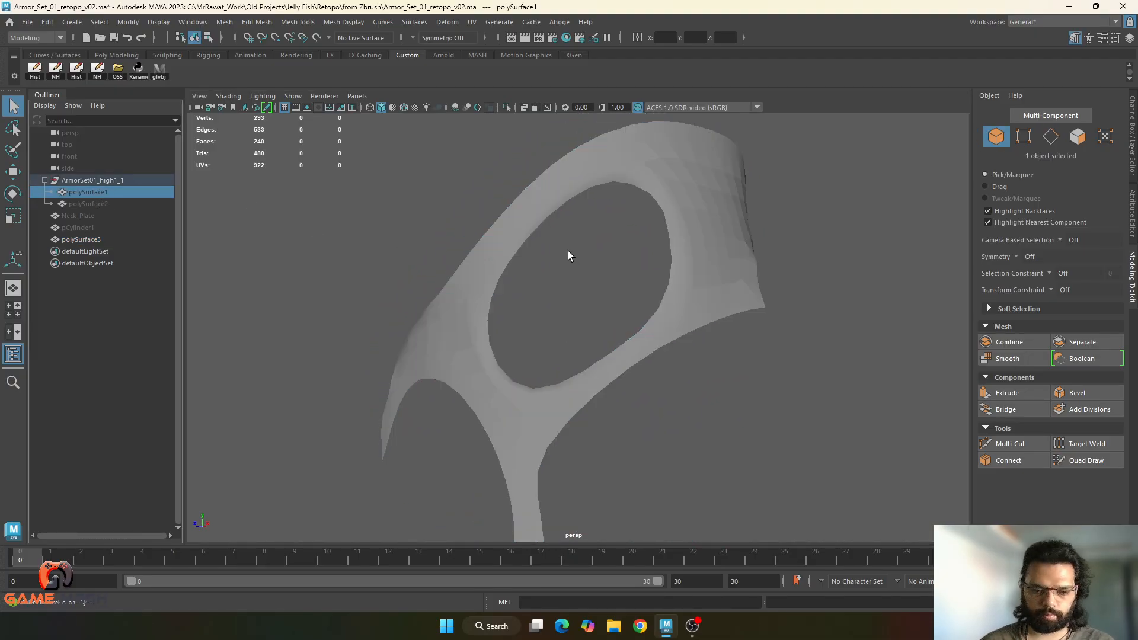
pyautogui.hotkey('shift', 'h')
pyautogui.scroll(4, 664, 320)
pyautogui.click(667, 230)
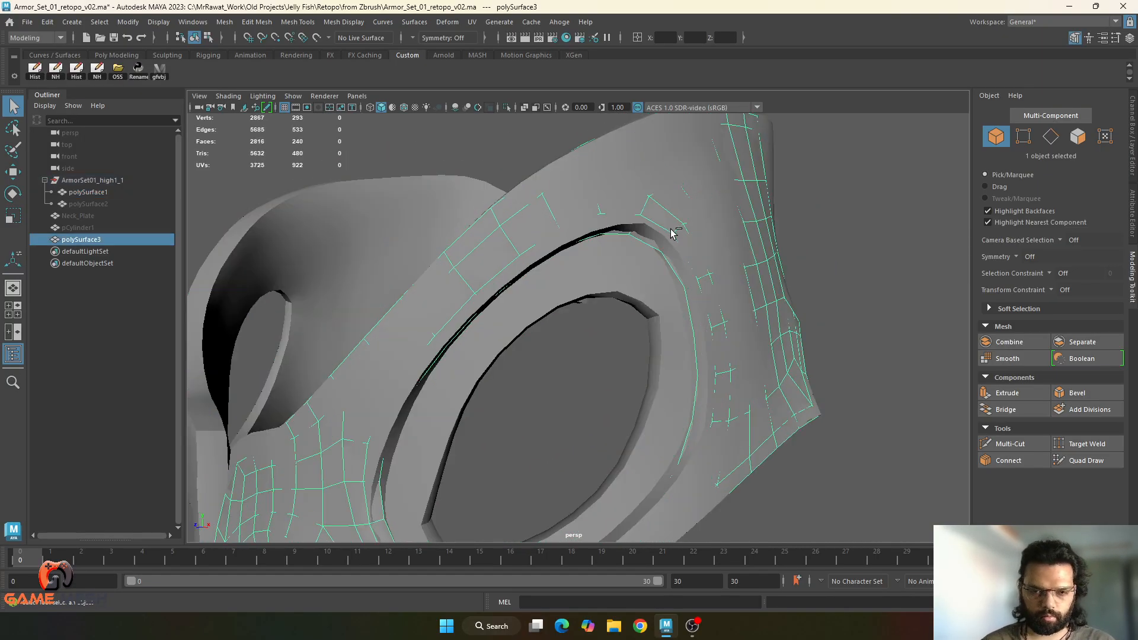
pyautogui.click(280, 229)
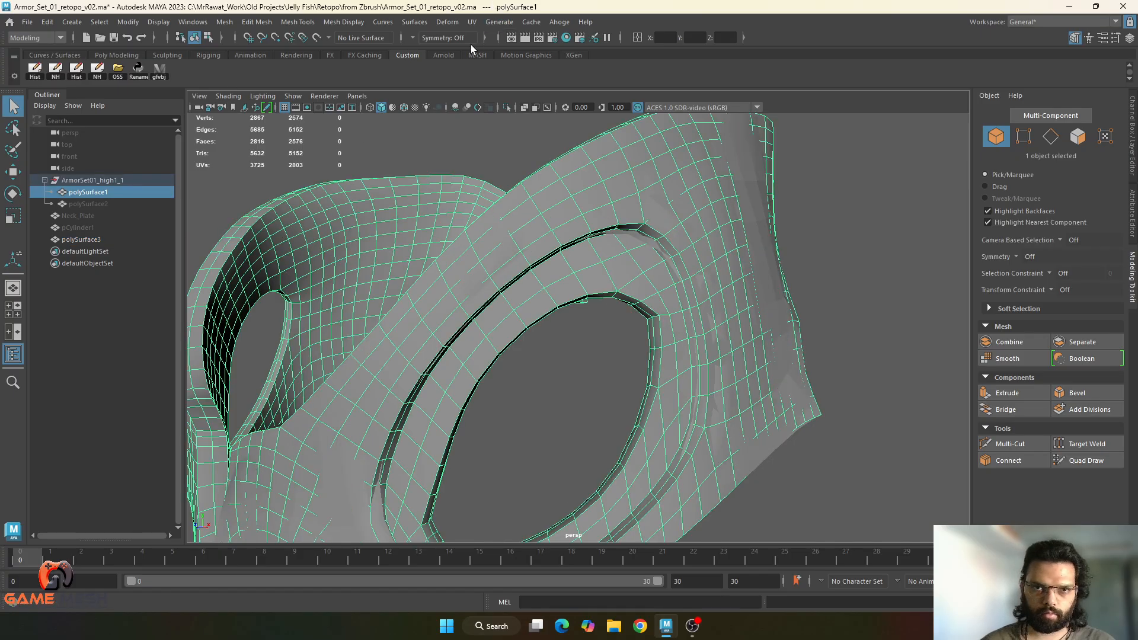
# - Make the high-poly mesh polySurface1 live and compare polySurface3's rim with it around the oval opening
pyautogui.click(316, 37)
pyautogui.click(579, 168)
pyautogui.keyDown('alt'); pyautogui.moveTo(659, 219); pyautogui.dragTo(702, 222); pyautogui.keyUp('alt')
pyautogui.hotkey('ctrl', '1')
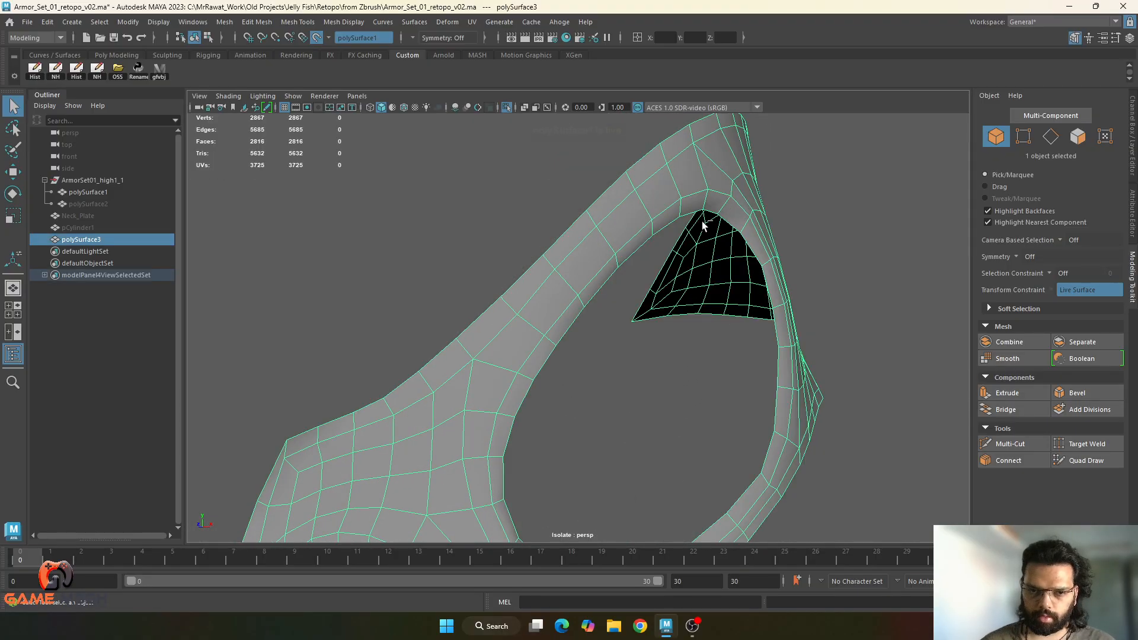
pyautogui.hotkey('ctrl', '1')
pyautogui.hotkey('ctrl', '1')
pyautogui.hotkey('ctrl', '1')
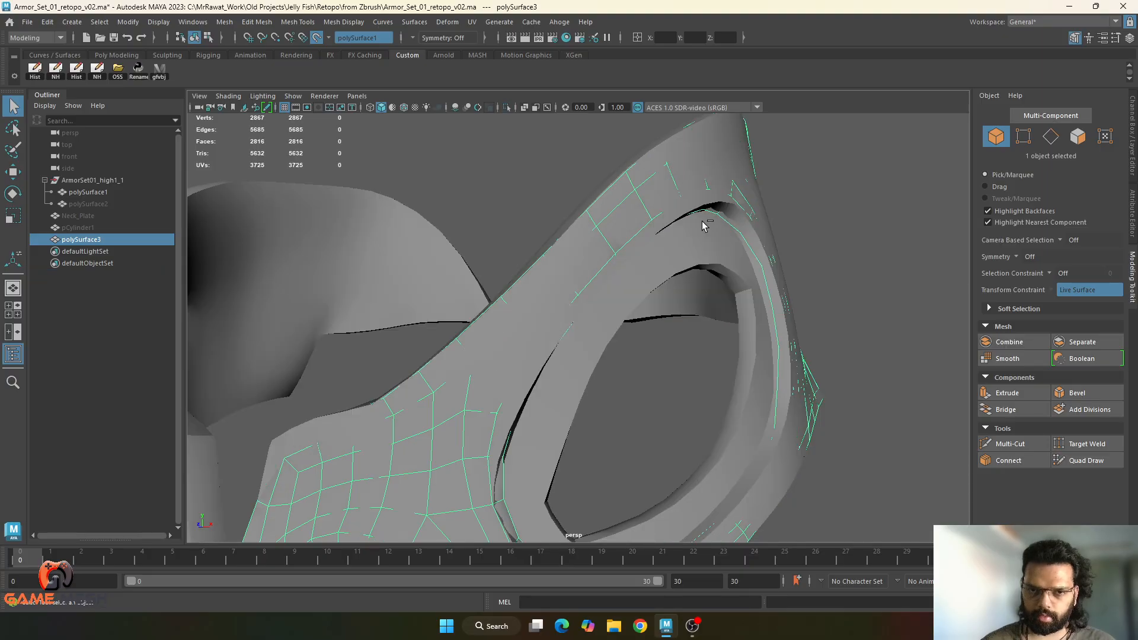
pyautogui.hotkey('ctrl', '1')
pyautogui.hotkey('ctrl', '1')
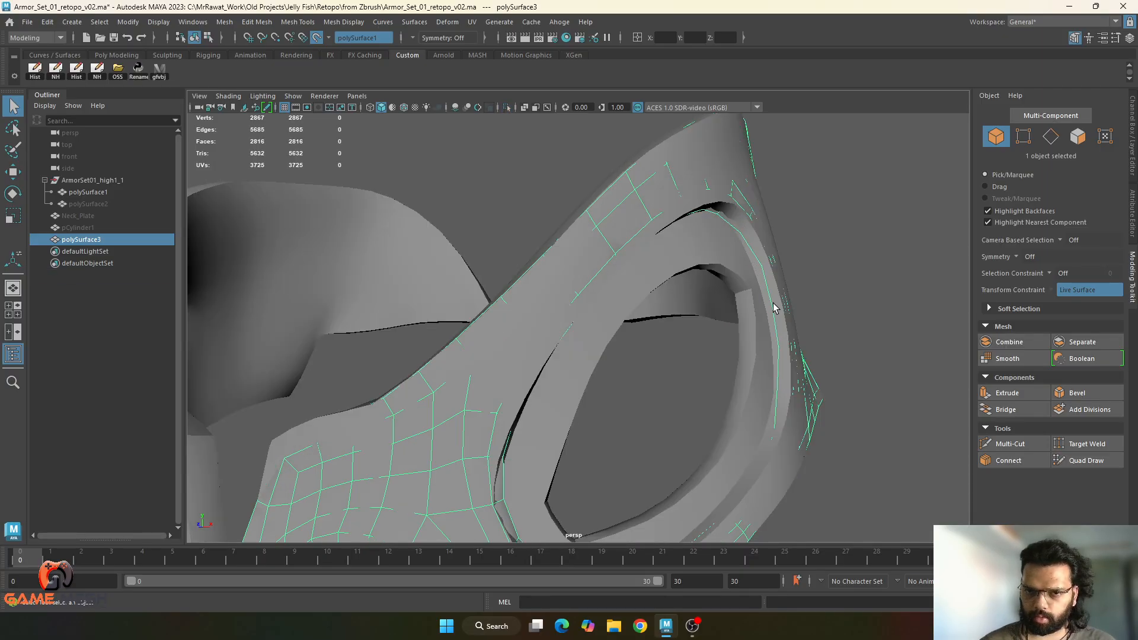
pyautogui.keyDown('alt'); pyautogui.moveTo(774, 307); pyautogui.dragTo(752, 295); pyautogui.keyUp('alt')
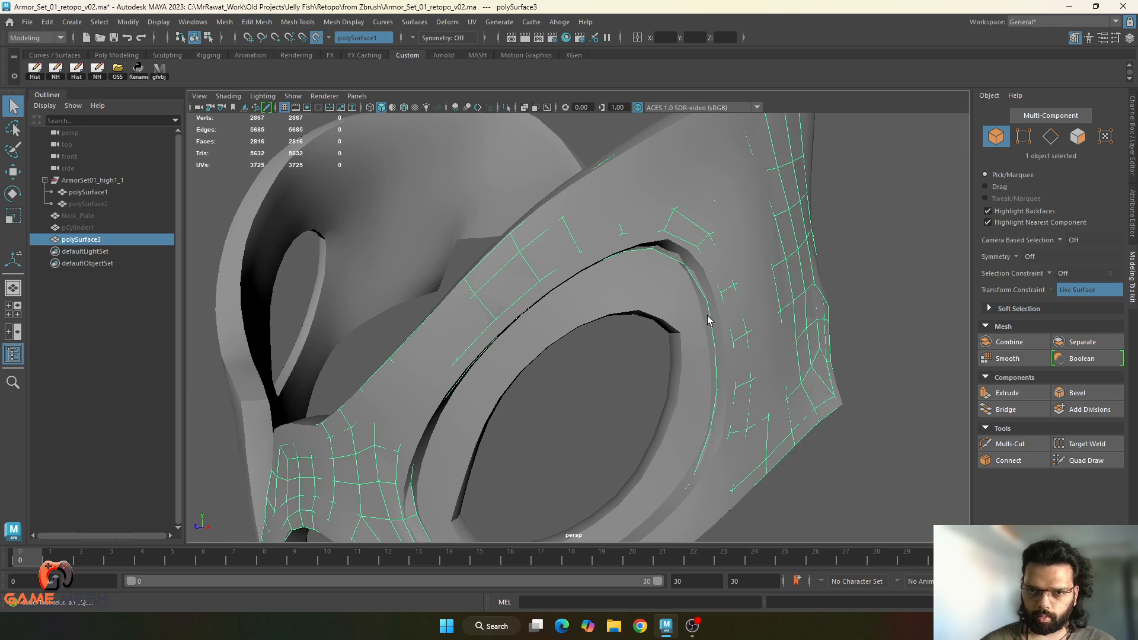
pyautogui.keyDown('alt'); pyautogui.moveTo(788, 418); pyautogui.dragTo(546, 286); pyautogui.keyUp('alt')
# - Isolate polySurface3 and delete the face ring directly bordering the oval opening
pyautogui.hotkey('ctrl', '1')
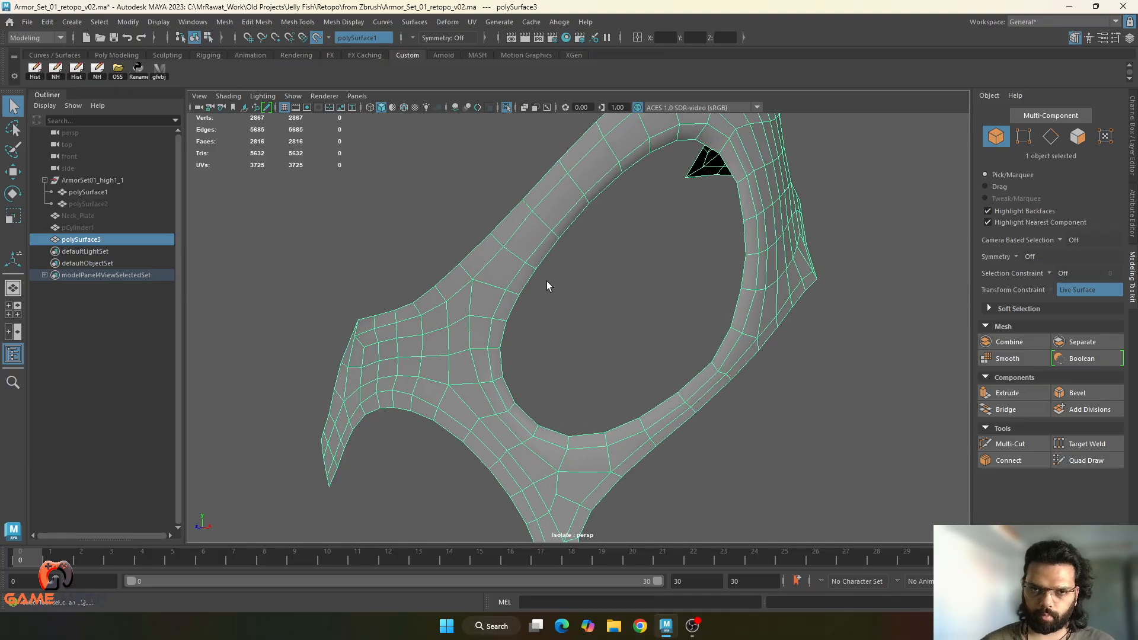
pyautogui.moveTo(540, 257); pyautogui.dragTo(541, 287, button='right')
pyautogui.click(538, 257)
pyautogui.keyDown('shift'); pyautogui.doubleClick(516, 288); pyautogui.keyUp('shift')
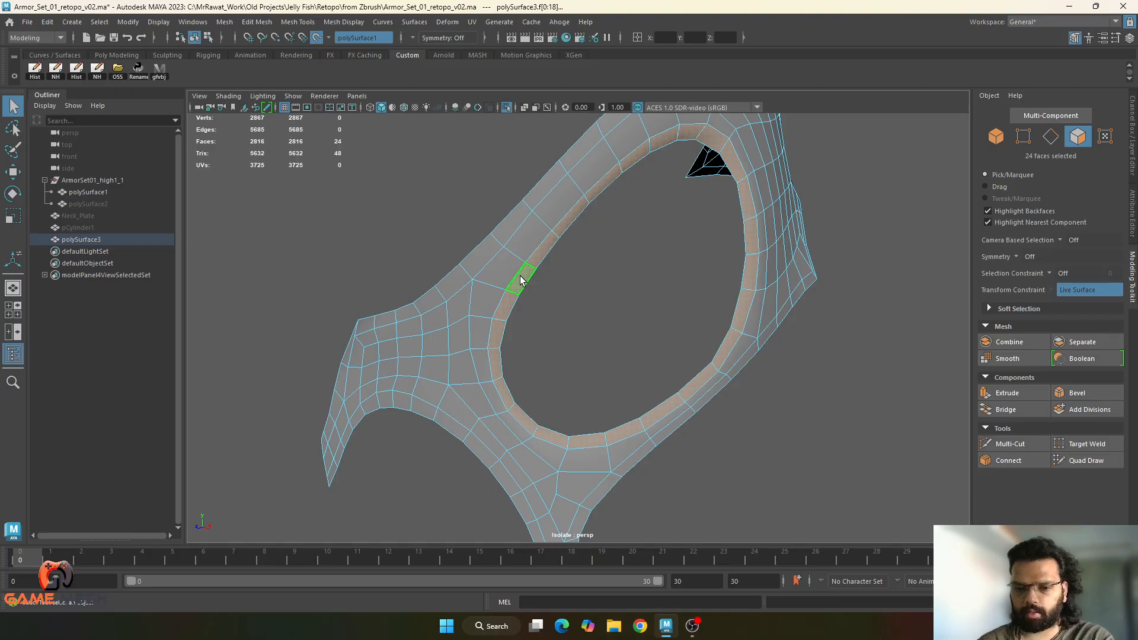
pyautogui.press('Delete')
# - Try extruding the oval opening's border edge loop inward, and delete the new face ring with the live surface turned off
pyautogui.press('F10')
pyautogui.doubleClick(533, 252)
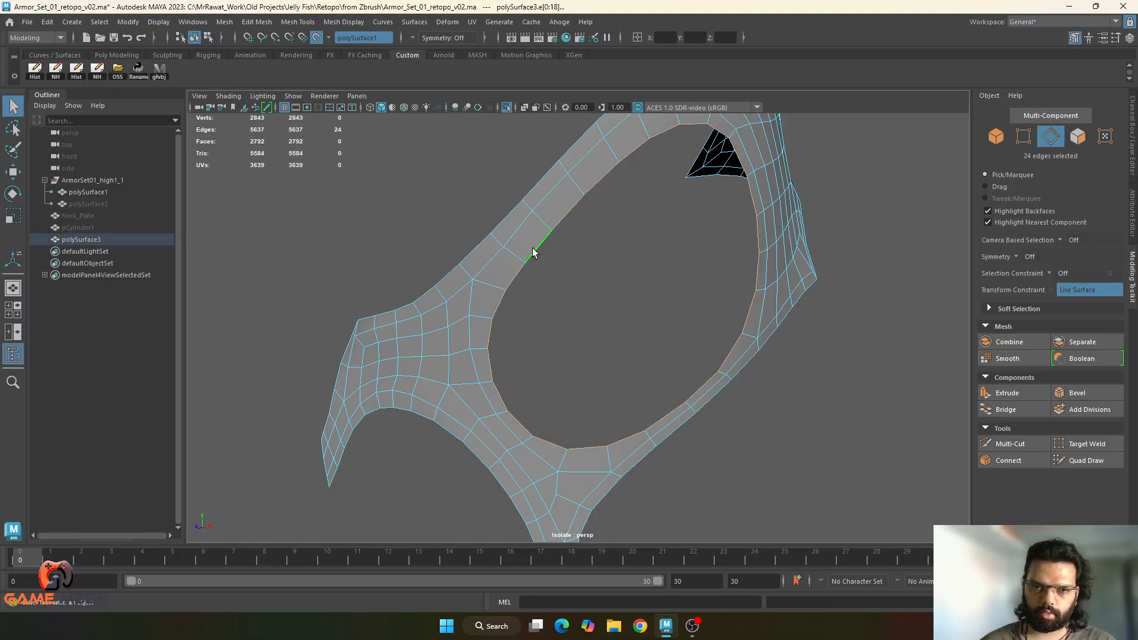
pyautogui.hotkey('ctrl', 'e')
pyautogui.moveTo(533, 332); pyautogui.dragTo(617, 335)
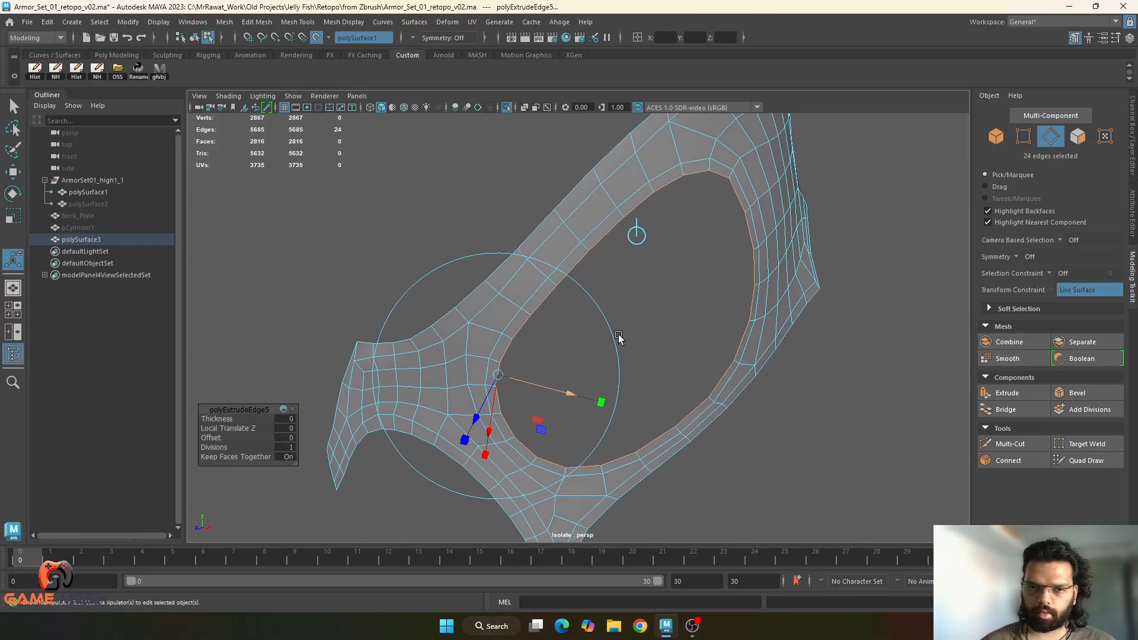
pyautogui.moveTo(519, 113); pyautogui.dragTo(519, 115, button='right')
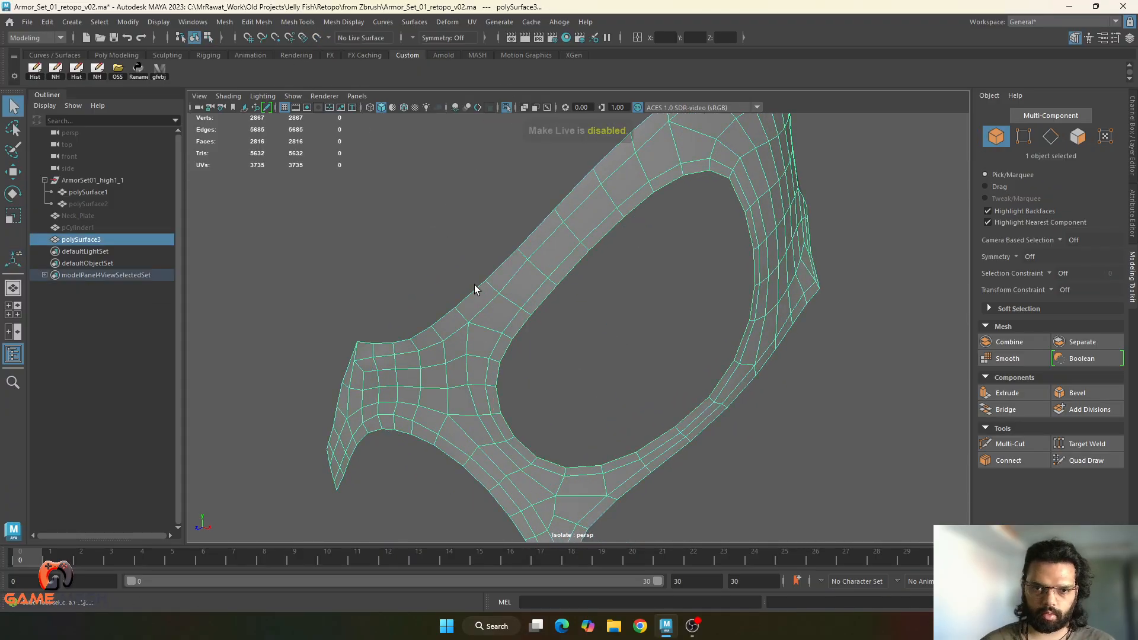
pyautogui.moveTo(557, 268); pyautogui.dragTo(559, 295, button='right')
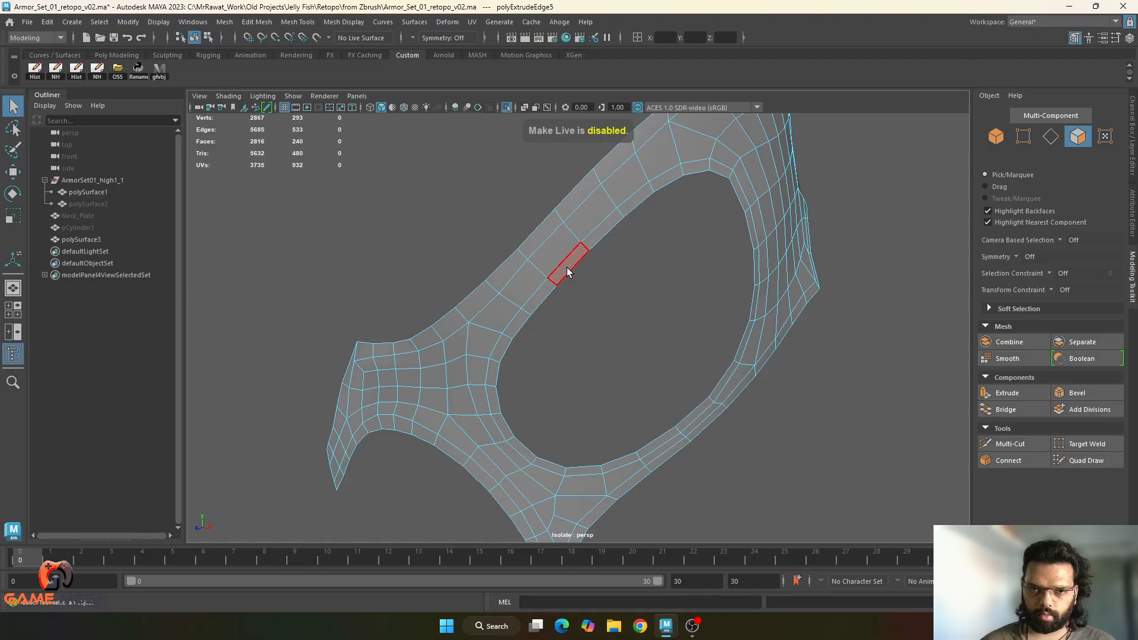
pyautogui.click(569, 264)
pyautogui.keyDown('shift'); pyautogui.click(603, 237); pyautogui.keyUp('shift')
pyautogui.press('Delete')
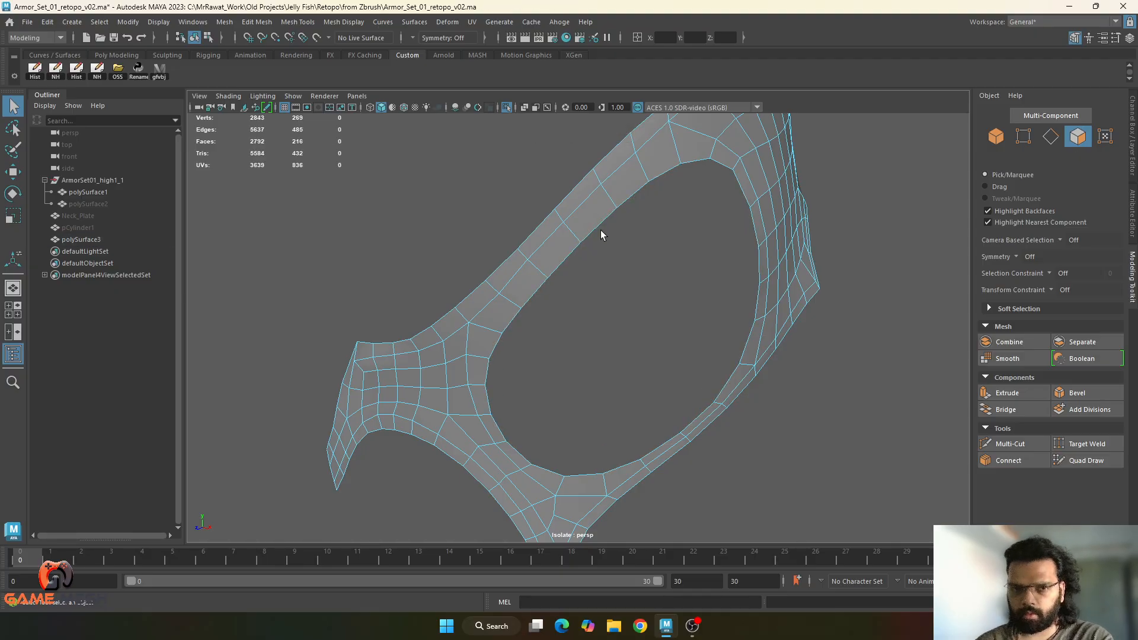
# - Extrude the oval opening's border edge loop inward by a narrow ring of faces
pyautogui.click(564, 267)
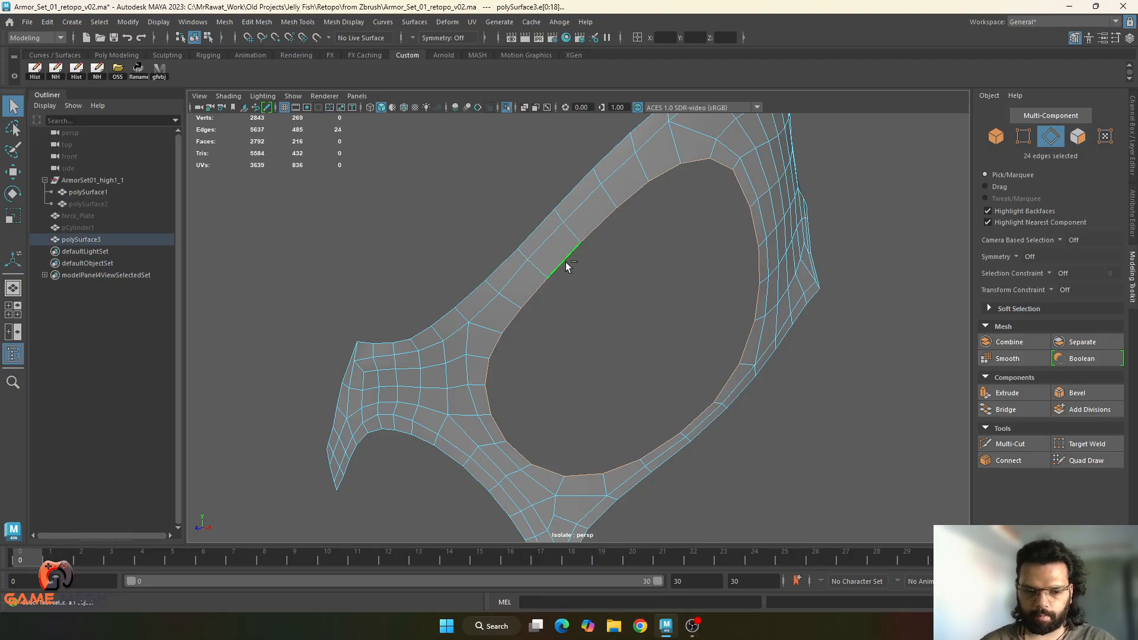
pyautogui.hotkey('ctrl', 'e')
pyautogui.moveTo(538, 389); pyautogui.dragTo(555, 391)
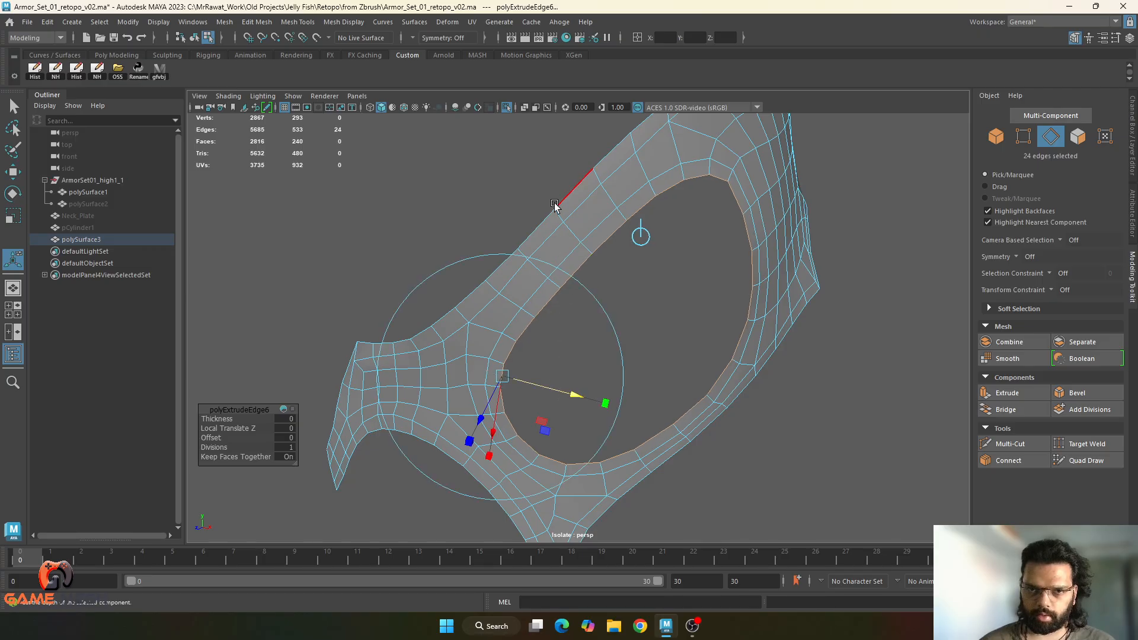
# - Extrude the oval opening's border loop to a Local Translate Z of -2.159, matching the groove depth of the high-poly mesh
pyautogui.keyDown('alt'); pyautogui.moveTo(608, 286); pyautogui.dragTo(411, 409); pyautogui.keyUp('alt')
pyautogui.hotkey('ctrl', 'e')
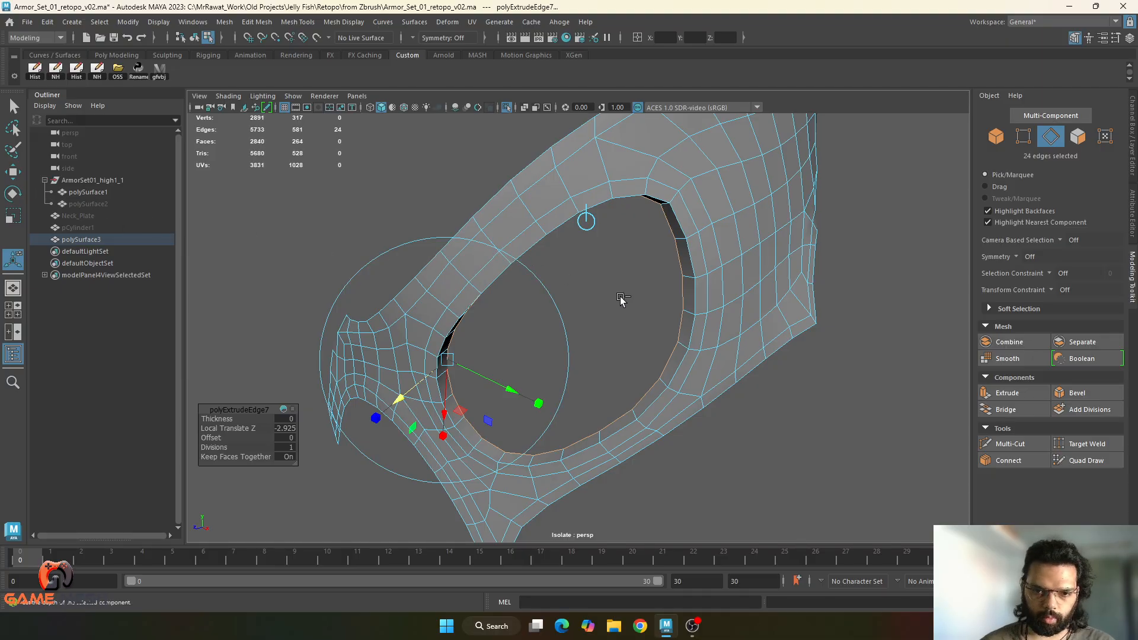
pyautogui.hotkey('ctrl', '1')
pyautogui.keyDown('alt'); pyautogui.moveTo(641, 314); pyautogui.dragTo(691, 308); pyautogui.keyUp('alt')
pyautogui.keyDown('alt'); pyautogui.moveTo(691, 307); pyautogui.dragTo(709, 373, button='right'); pyautogui.keyUp('alt')
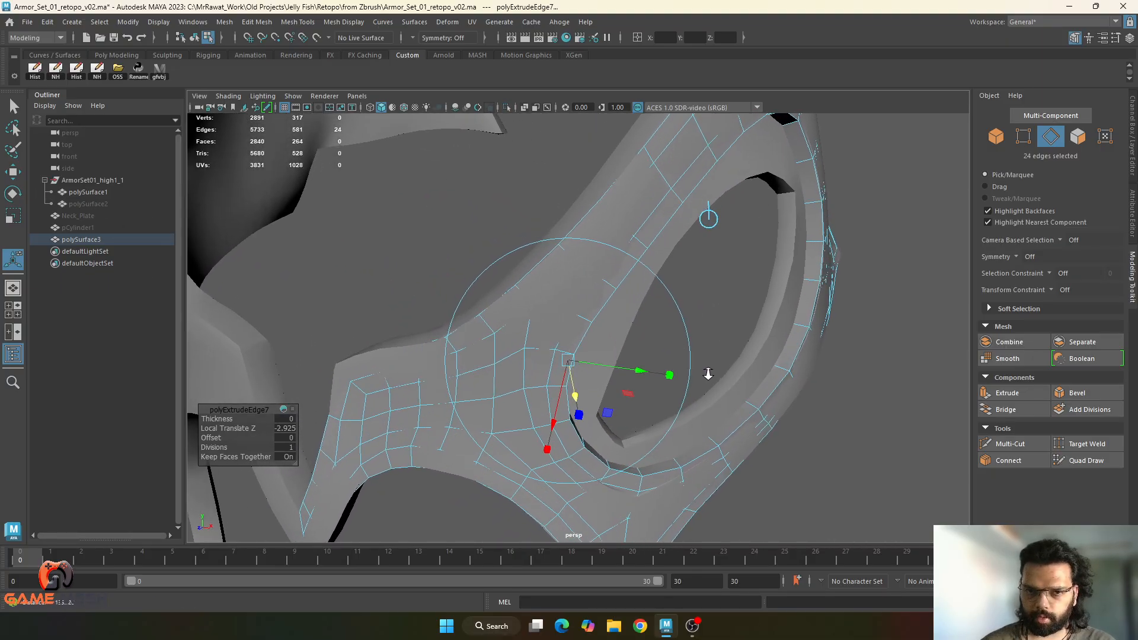
pyautogui.keyDown('alt'); pyautogui.moveTo(709, 374); pyautogui.dragTo(713, 383, button='middle'); pyautogui.keyUp('alt')
pyautogui.press('q')
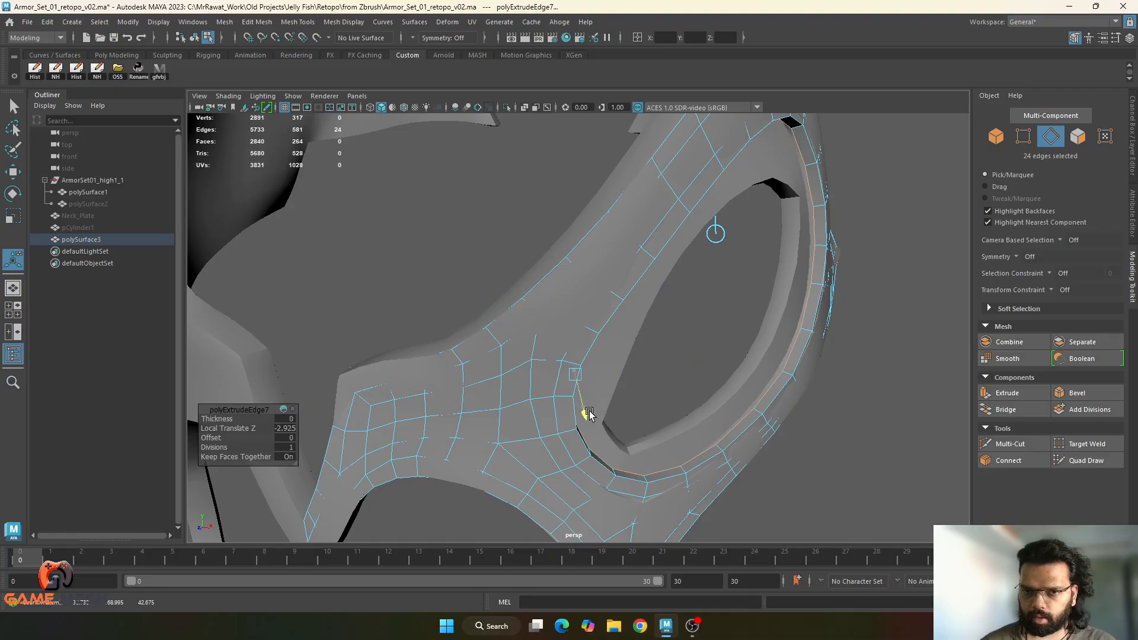
pyautogui.moveTo(586, 412); pyautogui.dragTo(587, 417)
# - Extrude the groove's inner edge loop toward the opening with a Local Translate Z of 3.856, and isolate the mesh in object mode
pyautogui.keyDown('alt'); pyautogui.moveTo(746, 282); pyautogui.dragTo(693, 287); pyautogui.keyUp('alt')
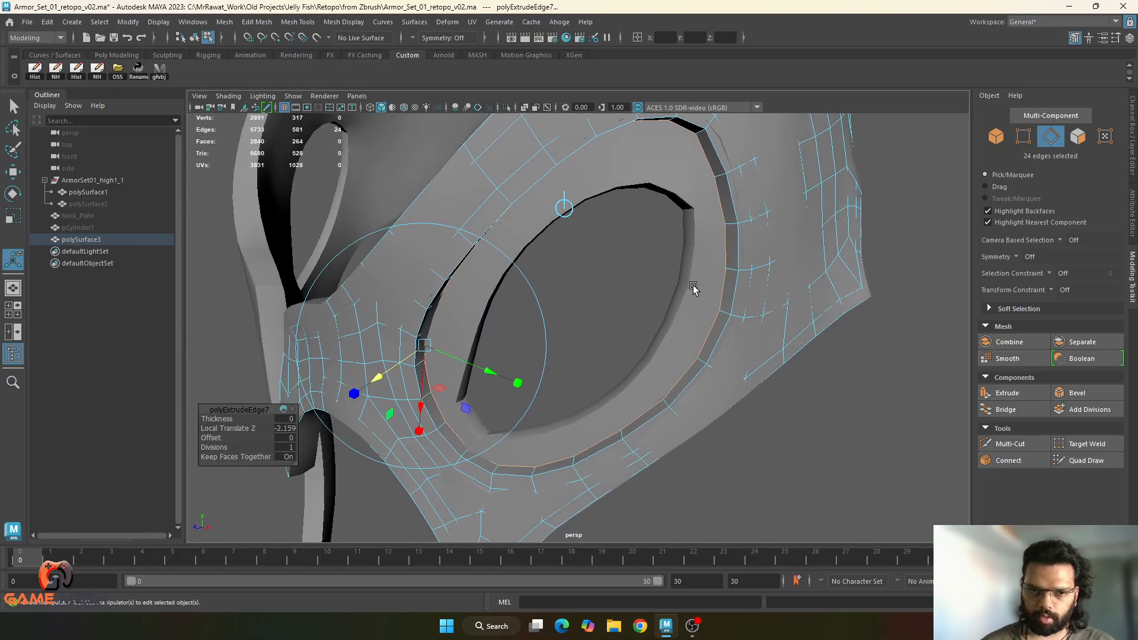
pyautogui.hotkey('ctrl', 'e')
pyautogui.moveTo(495, 370); pyautogui.dragTo(431, 301)
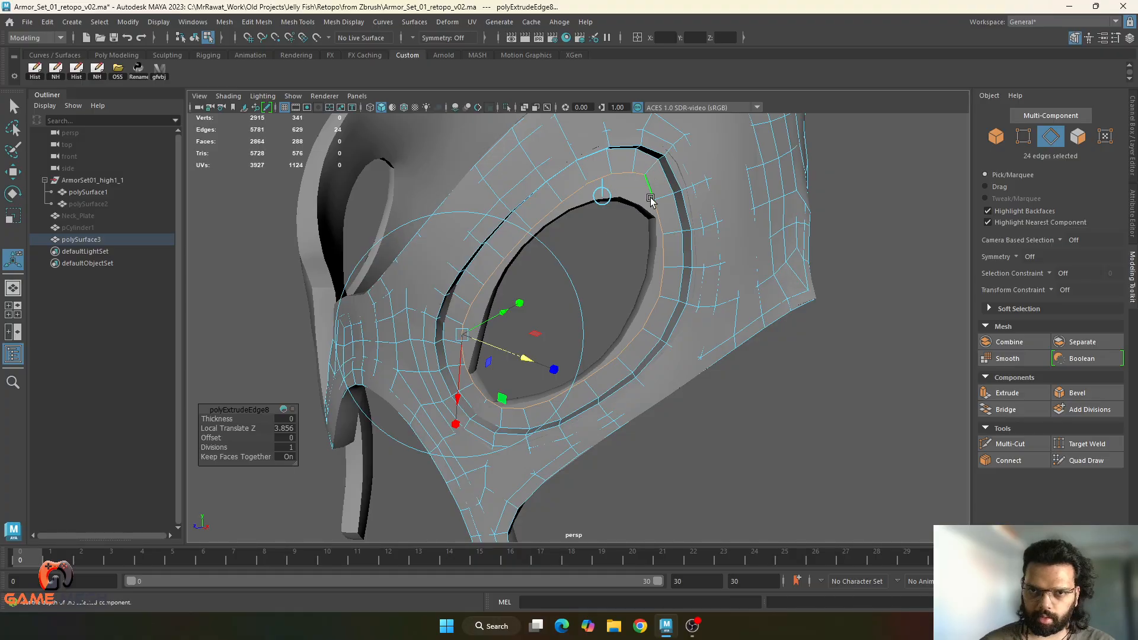
pyautogui.moveTo(660, 193); pyautogui.dragTo(704, 150, button='right')
pyautogui.hotkey('ctrl', '1')
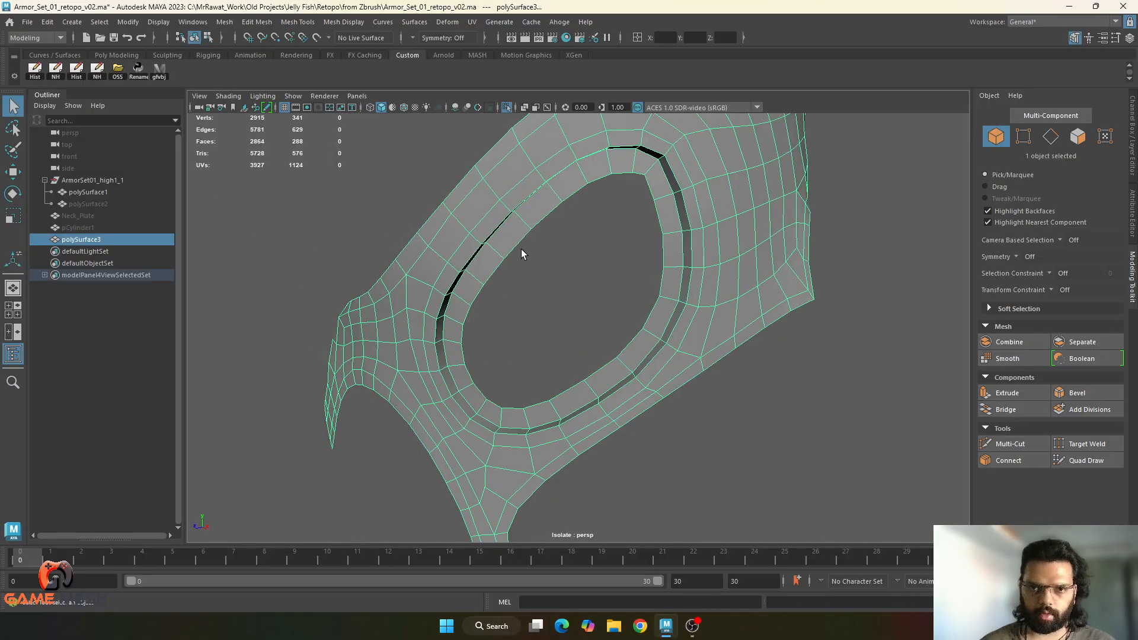
# - Try Average Vertices and Edit Edge Flow at the upper corner of the oval opening's inner ring, and undo both
pyautogui.keyDown('alt'); pyautogui.moveTo(521, 249); pyautogui.dragTo(532, 269); pyautogui.keyUp('alt')
pyautogui.keyDown('alt'); pyautogui.moveTo(612, 208); pyautogui.dragTo(612, 217, button='middle'); pyautogui.keyUp('alt')
pyautogui.scroll(2, 611, 218)
pyautogui.moveTo(625, 225); pyautogui.dragTo(709, 161, button='right')
pyautogui.doubleClick(619, 185)
pyautogui.click(623, 178)
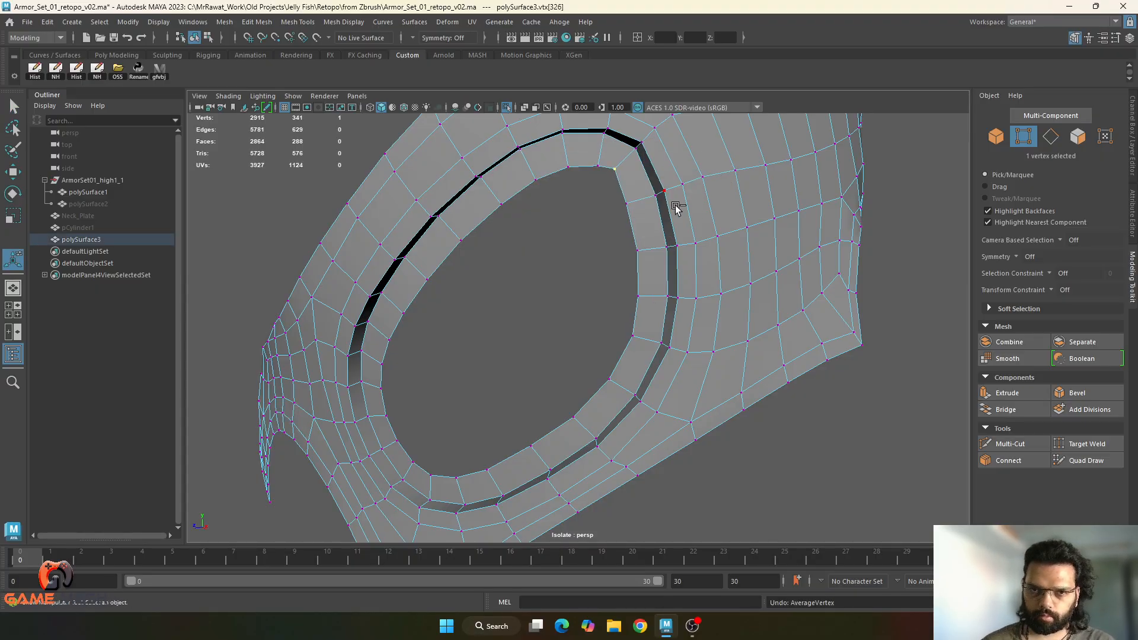
pyautogui.moveTo(634, 187); pyautogui.dragTo(634, 188, button='right')
pyautogui.click(641, 201)
pyautogui.keyDown('shift'); pyautogui.moveTo(648, 236); pyautogui.dragTo(658, 272, button='right'); pyautogui.keyUp('shift')
pyautogui.hotkey('ctrl', 'z')
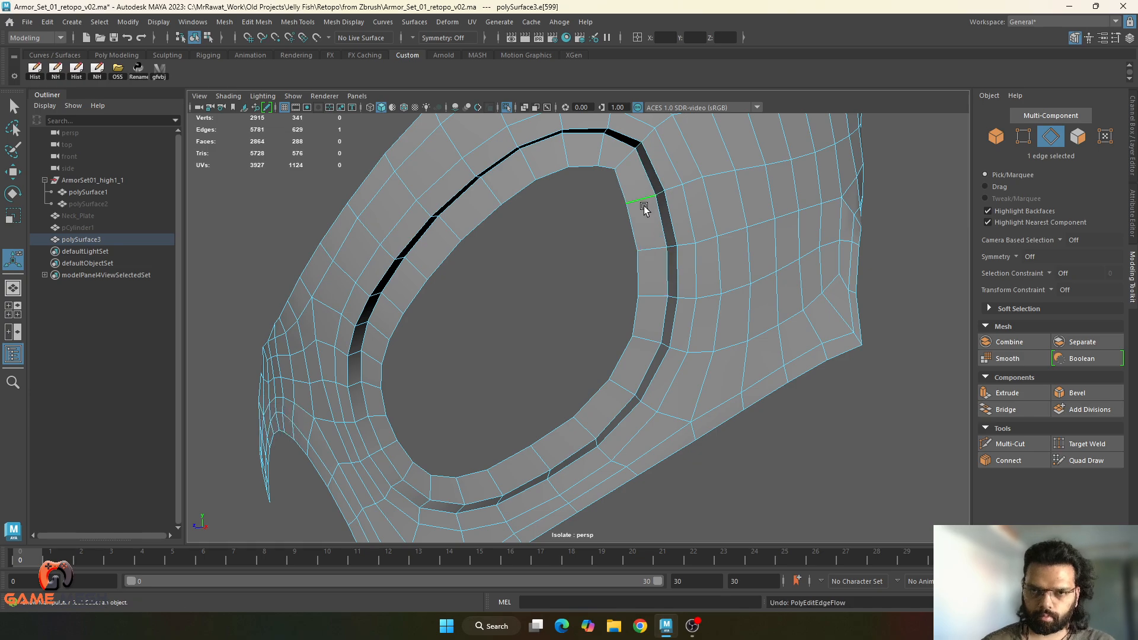
# - Relax the inner border vertices around the oval opening's sharp upper corner with Quad Draw
pyautogui.keyDown('alt'); pyautogui.moveTo(646, 209); pyautogui.dragTo(649, 233, button='middle'); pyautogui.keyUp('alt')
pyautogui.scroll(1, 649, 233)
pyautogui.moveTo(649, 234)
pyautogui.keyDown('alt'); pyautogui.mouseDown()
pyautogui.moveTo(667, 236)
pyautogui.moveTo(662, 225)
pyautogui.mouseUp(); pyautogui.keyUp('alt')
pyautogui.press('y')
pyautogui.scroll(1, 662, 225)
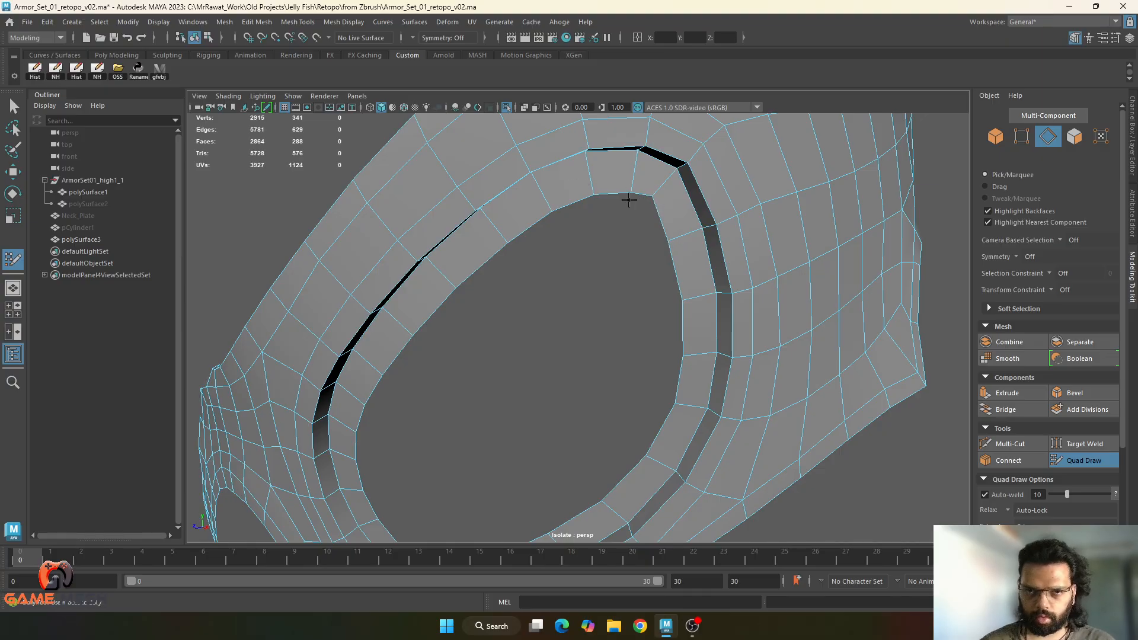
pyautogui.moveTo(634, 196)
pyautogui.keyDown('shift'); pyautogui.mouseDown()
pyautogui.moveTo(658, 205)
pyautogui.moveTo(625, 198)
pyautogui.moveTo(676, 254)
pyautogui.moveTo(672, 357)
pyautogui.mouseUp(); pyautogui.keyUp('shift')
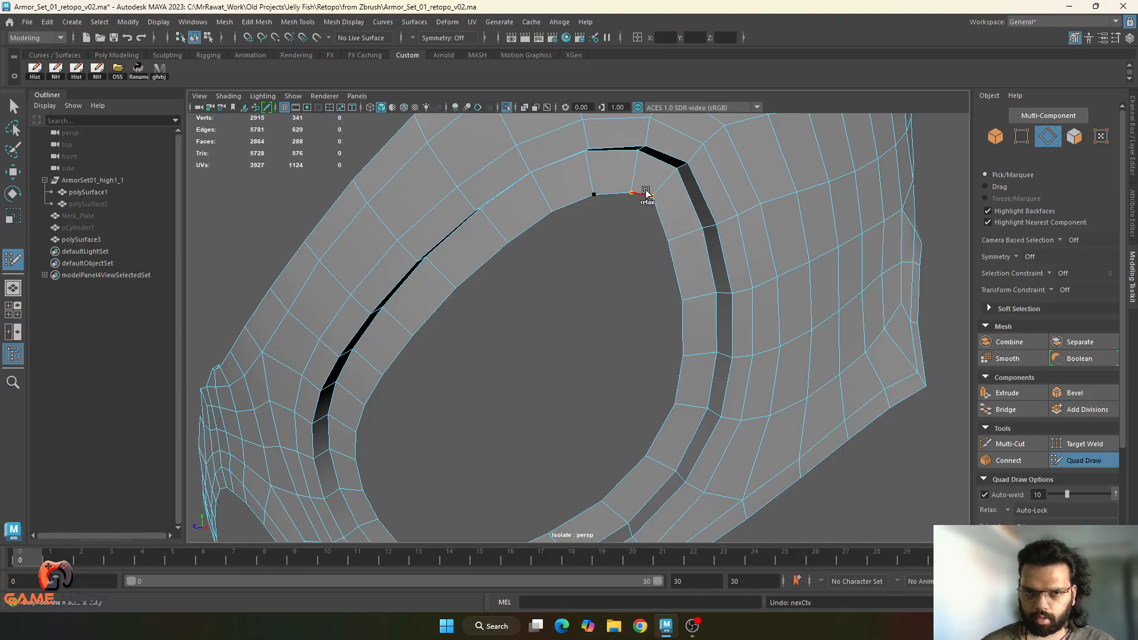
pyautogui.moveTo(655, 204)
pyautogui.keyDown('shift'); pyautogui.mouseDown()
pyautogui.moveTo(674, 266)
pyautogui.moveTo(605, 246)
pyautogui.moveTo(617, 236)
pyautogui.mouseUp(); pyautogui.keyUp('shift')
pyautogui.scroll(-4, 669, 201)
pyautogui.keyDown('alt'); pyautogui.moveTo(617, 237); pyautogui.dragTo(574, 292, button='middle'); pyautogui.keyUp('alt')
pyautogui.keyDown('alt'); pyautogui.moveTo(573, 292); pyautogui.dragTo(553, 300); pyautogui.keyUp('alt')
pyautogui.keyDown('alt'); pyautogui.moveTo(628, 331); pyautogui.dragTo(623, 294, button='middle'); pyautogui.keyUp('alt')
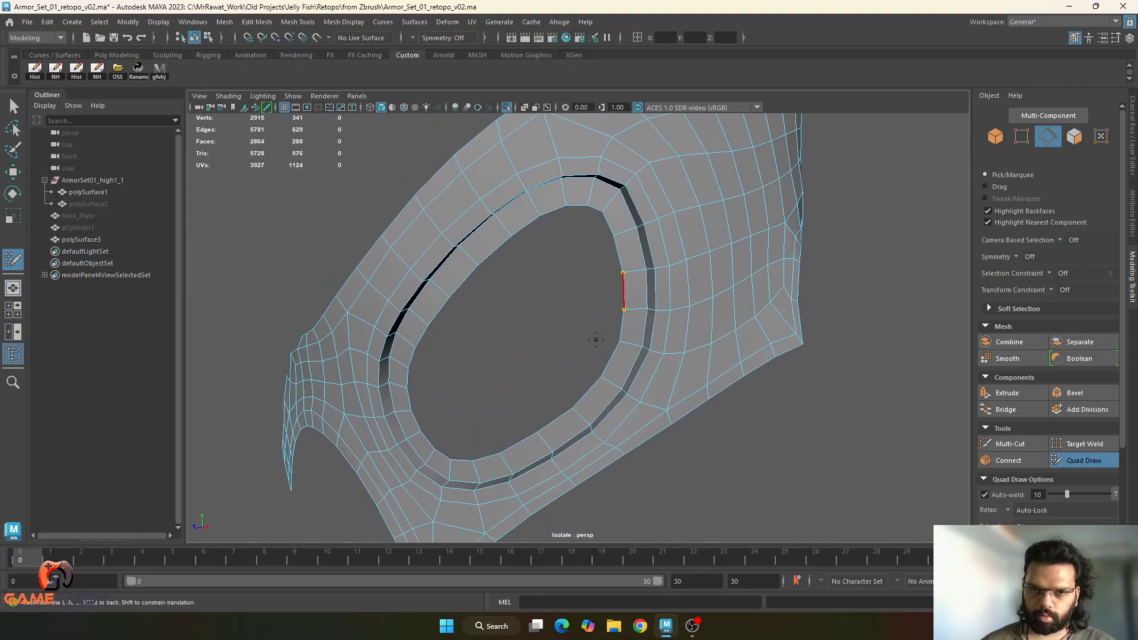
# - Extrude the oval opening's innermost edge loop into the depth of the high-poly opening as an inner wall, and return to object mode
pyautogui.press('w')
pyautogui.moveTo(564, 330); pyautogui.dragTo(607, 280, button='right')
pyautogui.keyDown('alt'); pyautogui.moveTo(608, 279); pyautogui.dragTo(587, 332); pyautogui.keyUp('alt')
pyautogui.moveTo(587, 332); pyautogui.dragTo(585, 291, button='right')
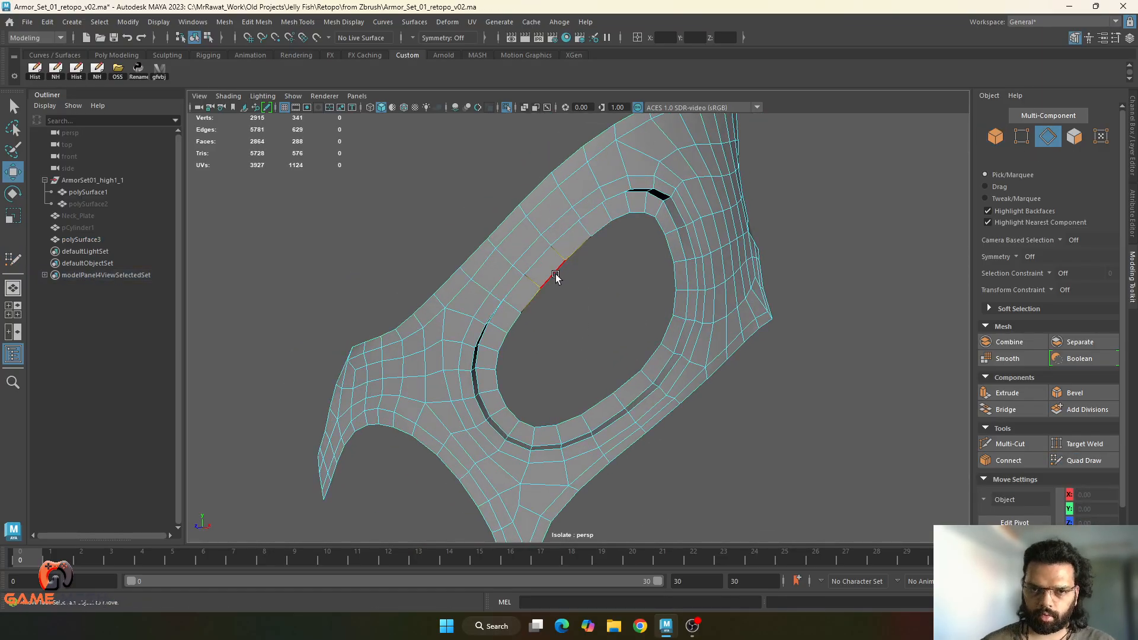
pyautogui.doubleClick(563, 277)
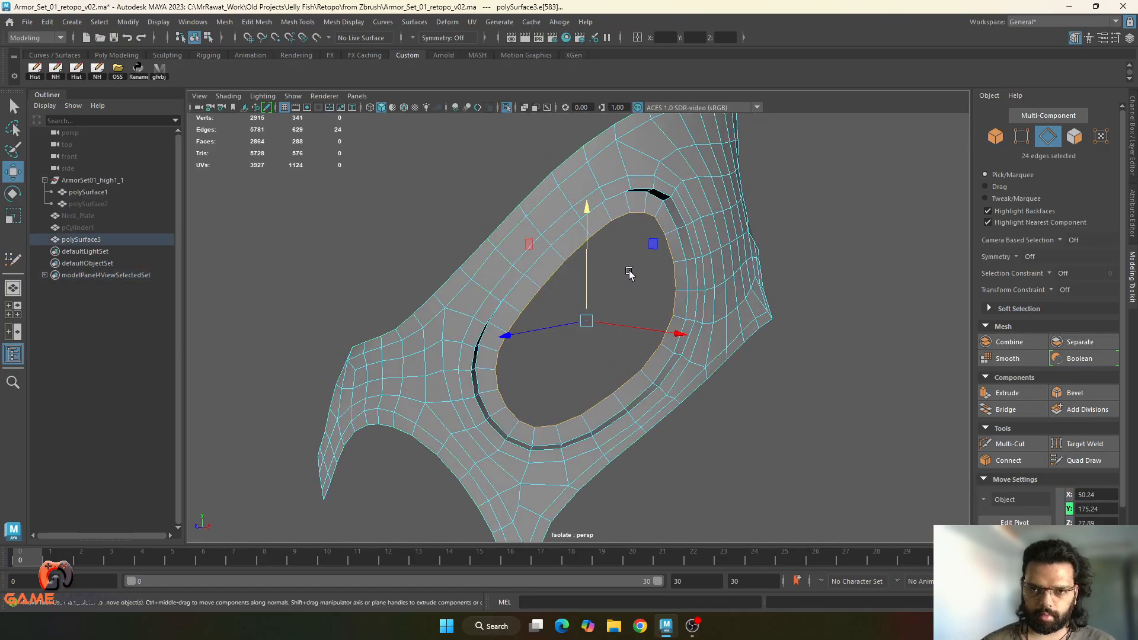
pyautogui.keyDown('alt'); pyautogui.moveTo(629, 273); pyautogui.dragTo(675, 261); pyautogui.keyUp('alt')
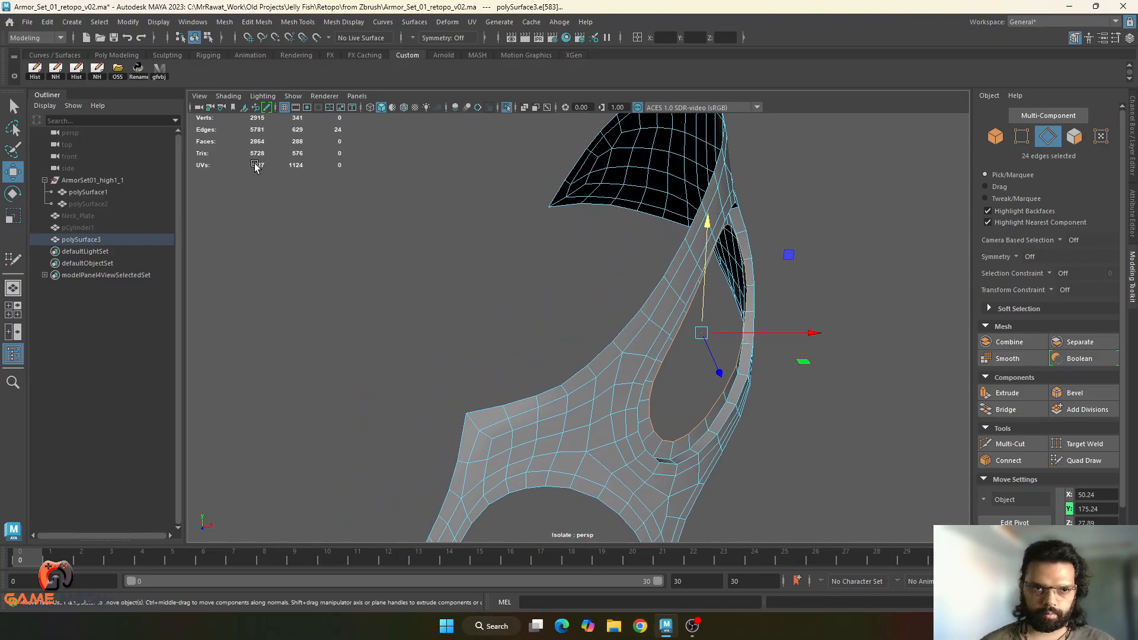
pyautogui.hotkey('ctrl', '1')
pyautogui.keyDown('alt'); pyautogui.moveTo(579, 305); pyautogui.dragTo(636, 460); pyautogui.keyUp('alt')
pyautogui.hotkey('ctrl', 'e')
pyautogui.press('q')
pyautogui.press('F8')
pyautogui.click(814, 236)
pyautogui.scroll(-4, 821, 236)
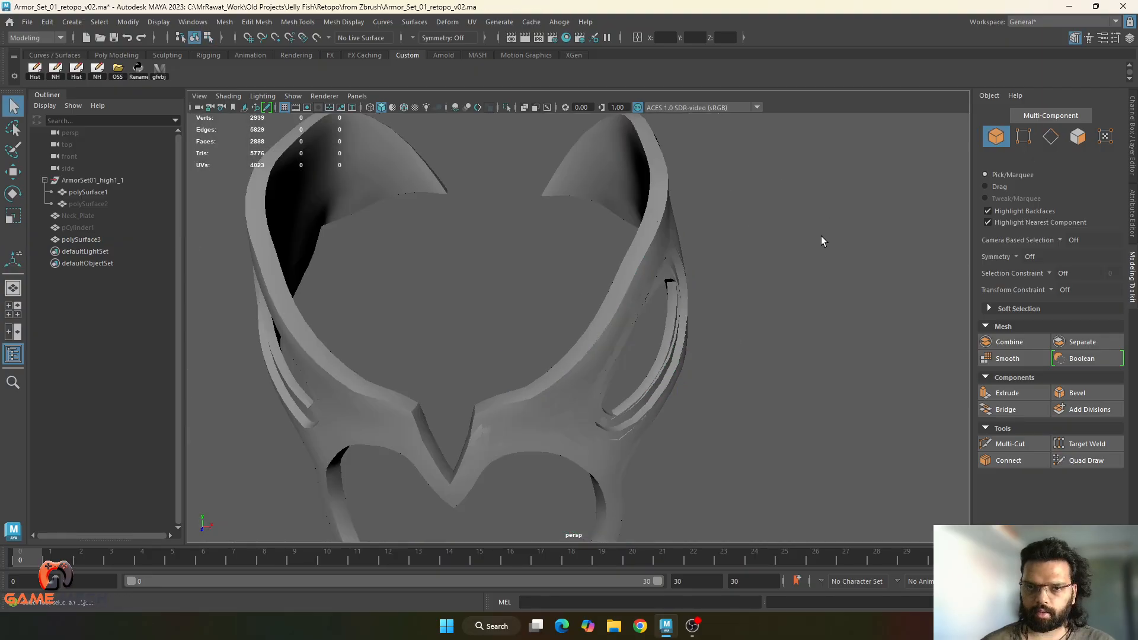
# - Hide the high-poly mesh polySurface1 and leave isolation so that only the retopo mesh shows
pyautogui.keyDown('alt'); pyautogui.moveTo(820, 236); pyautogui.dragTo(726, 170); pyautogui.keyUp('alt')
pyautogui.click(616, 210)
pyautogui.hotkey('ctrl', '1')
pyautogui.moveTo(692, 287)
pyautogui.keyDown('alt'); pyautogui.mouseDown()
pyautogui.moveTo(699, 247)
pyautogui.moveTo(676, 300)
pyautogui.mouseUp(); pyautogui.keyUp('alt')
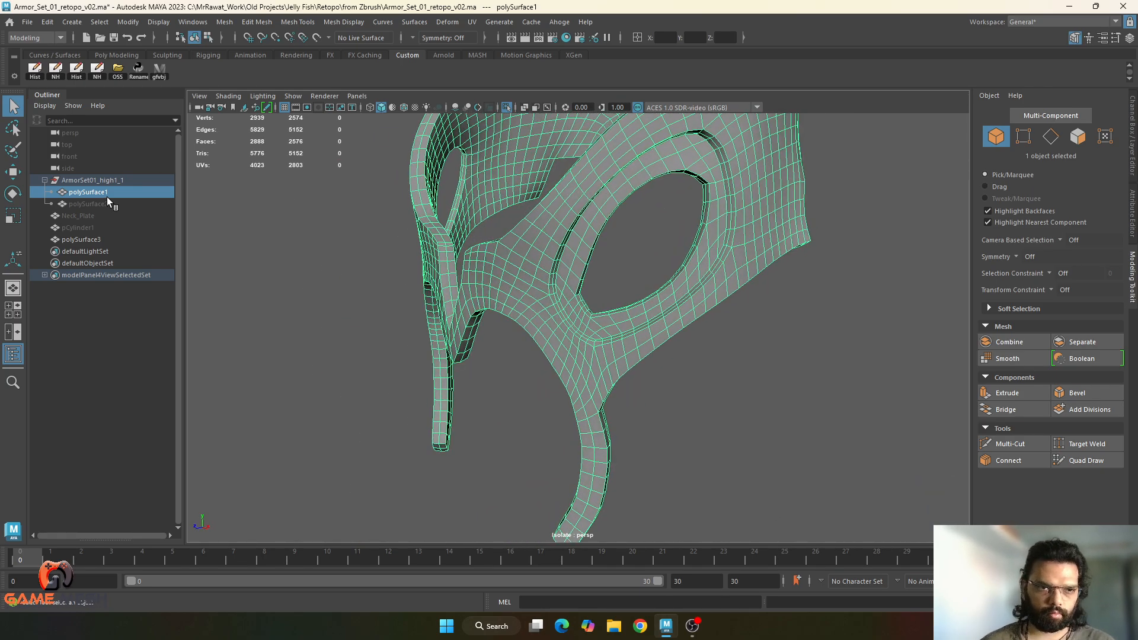
pyautogui.hotkey('ctrl', 'h')
pyautogui.hotkey('ctrl', '1')
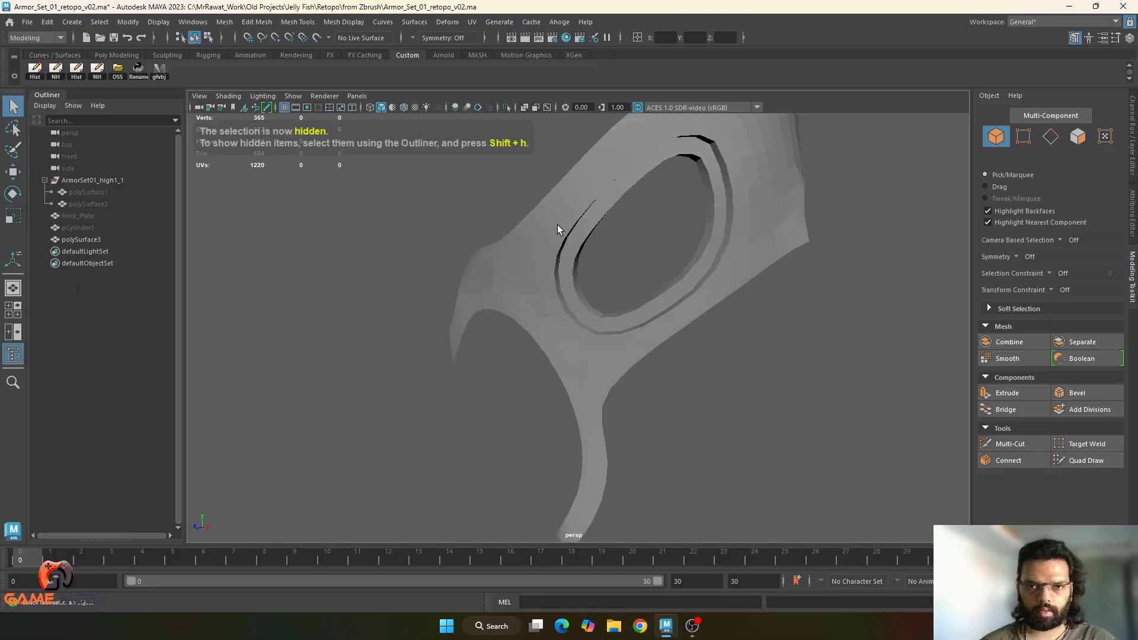
# - Examine the retopo mesh polySurface3 from several sides, with and without its wireframe highlighted
pyautogui.keyDown('alt'); pyautogui.moveTo(591, 259); pyautogui.dragTo(638, 363); pyautogui.keyUp('alt')
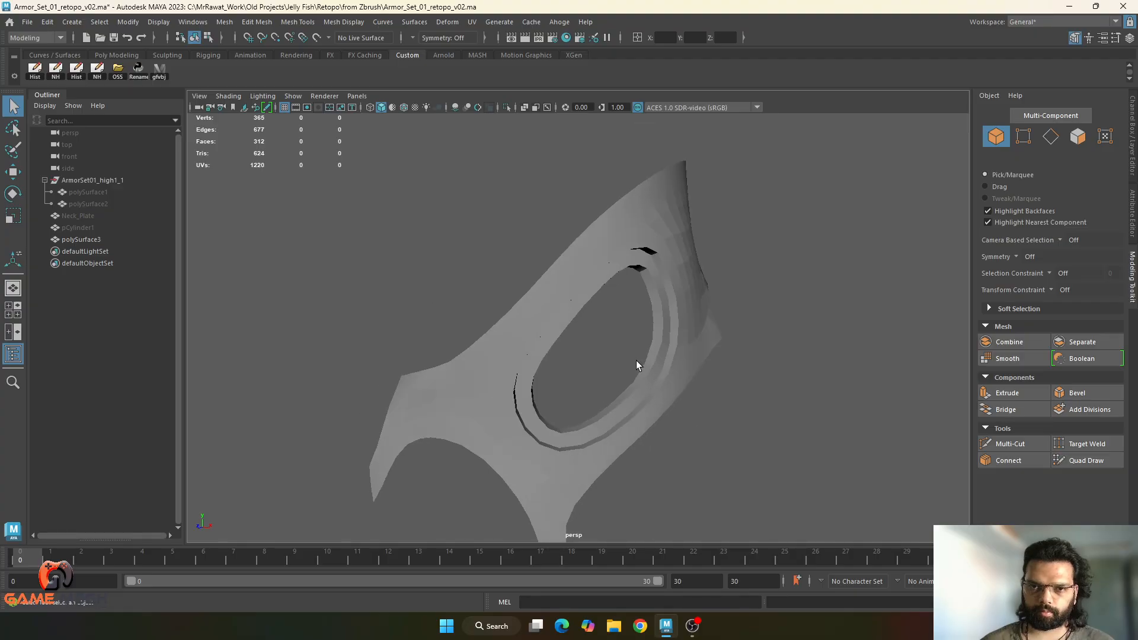
pyautogui.click(591, 271)
pyautogui.keyDown('alt'); pyautogui.moveTo(591, 272); pyautogui.dragTo(589, 227); pyautogui.keyUp('alt')
pyautogui.keyDown('alt'); pyautogui.moveTo(671, 184); pyautogui.dragTo(776, 271); pyautogui.keyUp('alt')
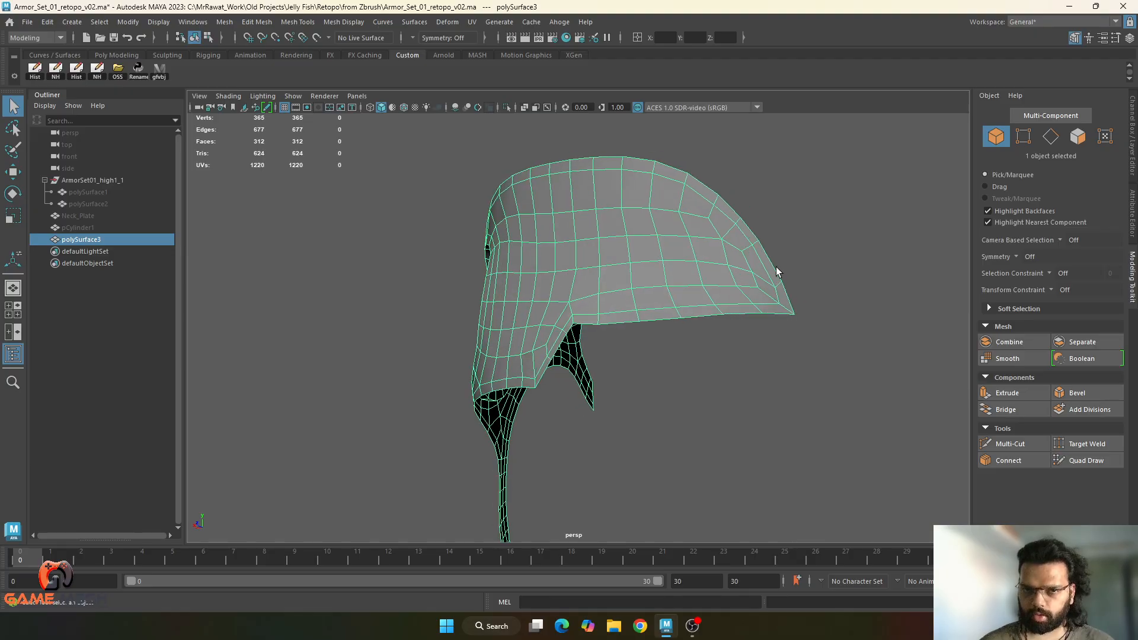
pyautogui.keyDown('alt'); pyautogui.moveTo(652, 313); pyautogui.dragTo(611, 289); pyautogui.keyUp('alt')
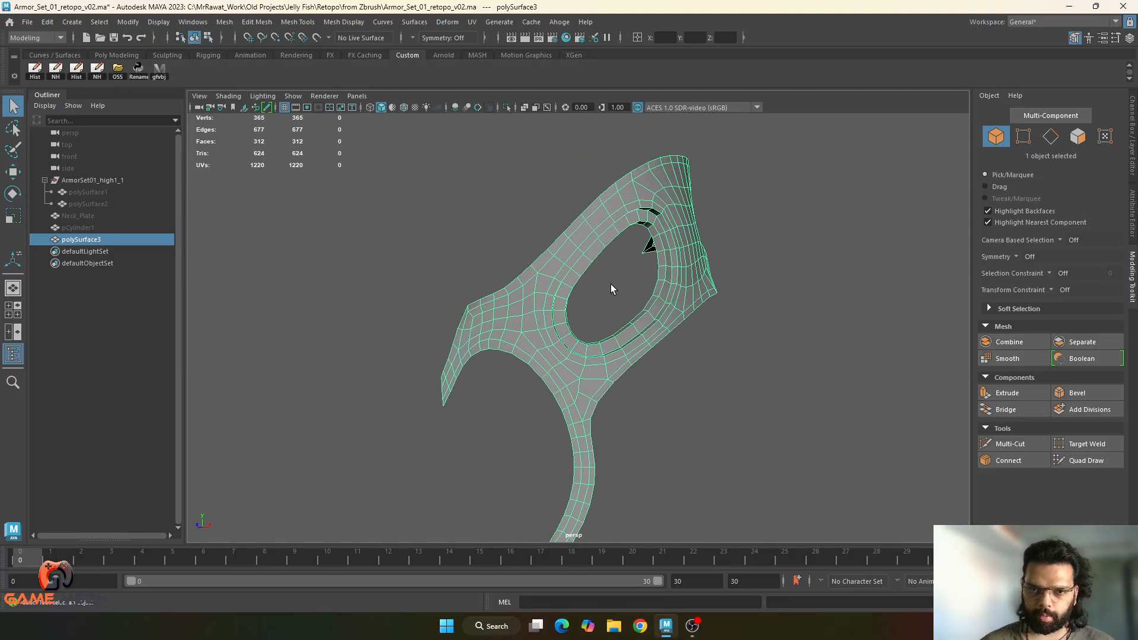
pyautogui.click(809, 347)
pyautogui.keyDown('alt'); pyautogui.moveTo(809, 347); pyautogui.dragTo(678, 379); pyautogui.keyUp('alt')
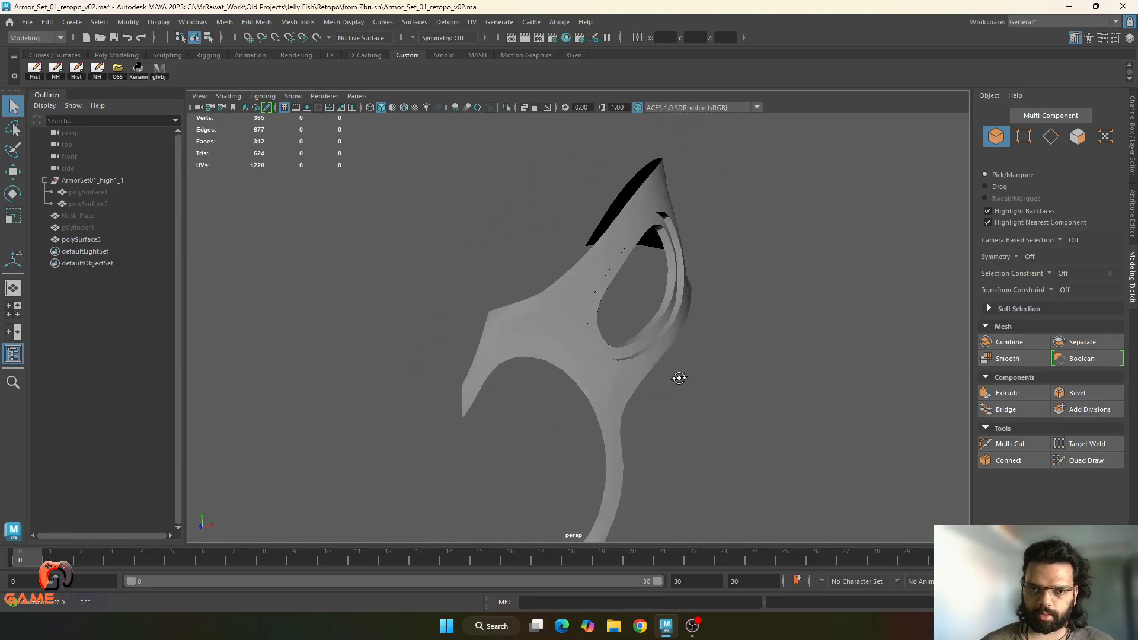
# - Duplicate the hidden high-poly mesh polySurface1 and make the copy visible beside the retopo mesh
pyautogui.click(95, 191)
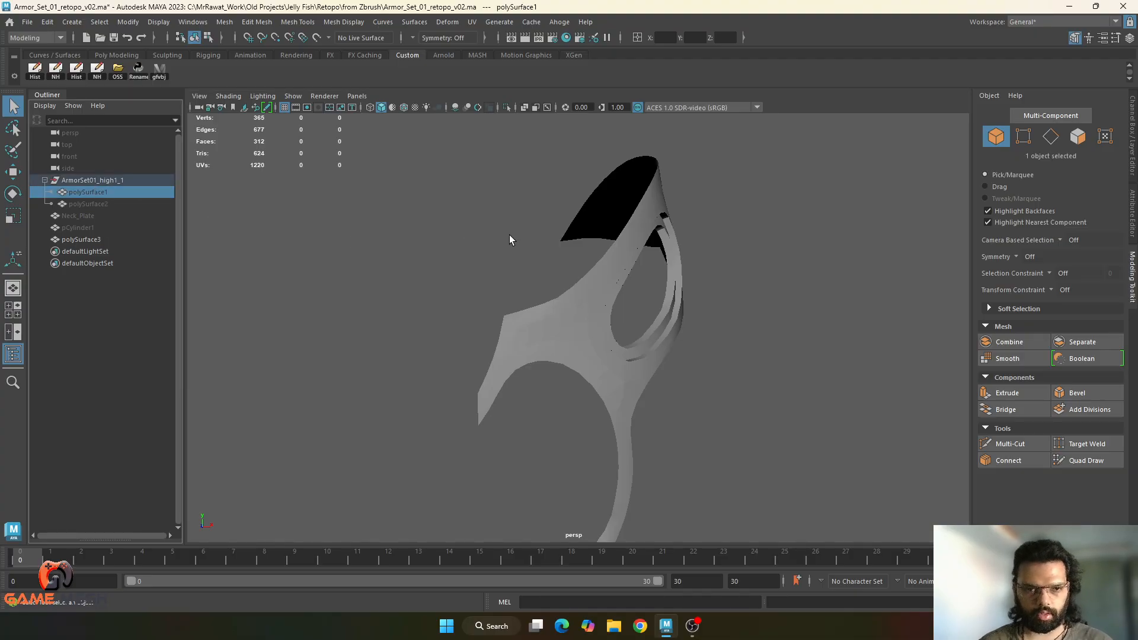
pyautogui.hotkey('ctrl', 'd')
pyautogui.hotkey('shift', 'h')
pyautogui.scroll(-3, 582, 292)
pyautogui.press('w')
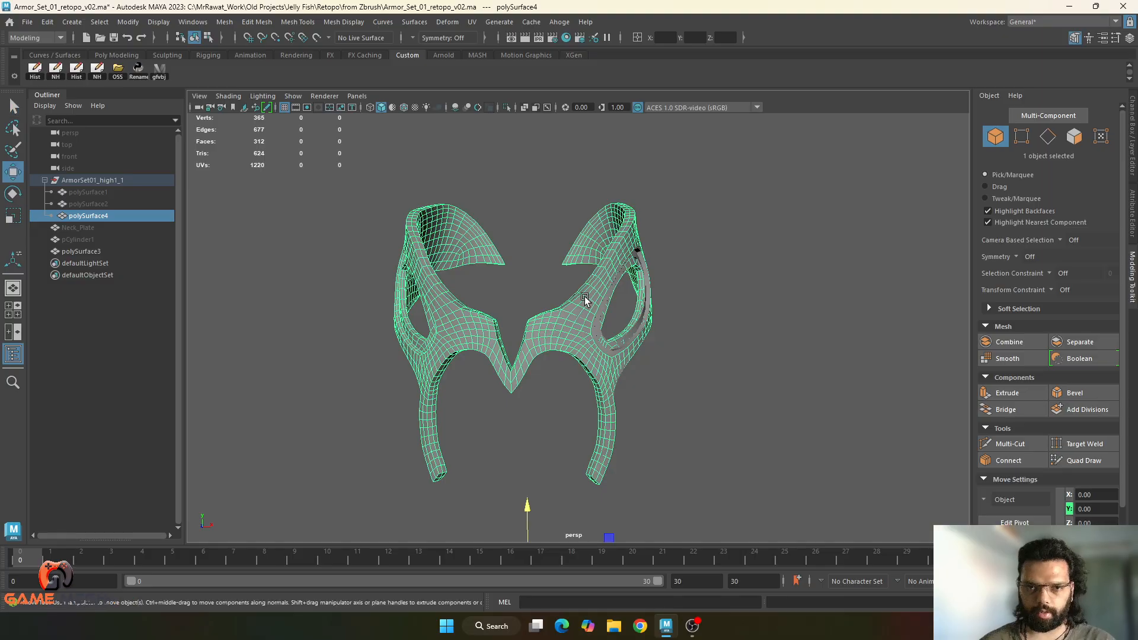
# - Center the duplicated high-poly mesh's pivot and move the copy sideways along X to about -64.55, clear of the retopo mesh
pyautogui.keyDown('alt'); pyautogui.moveTo(611, 469); pyautogui.dragTo(601, 383, button='middle'); pyautogui.keyUp('alt')
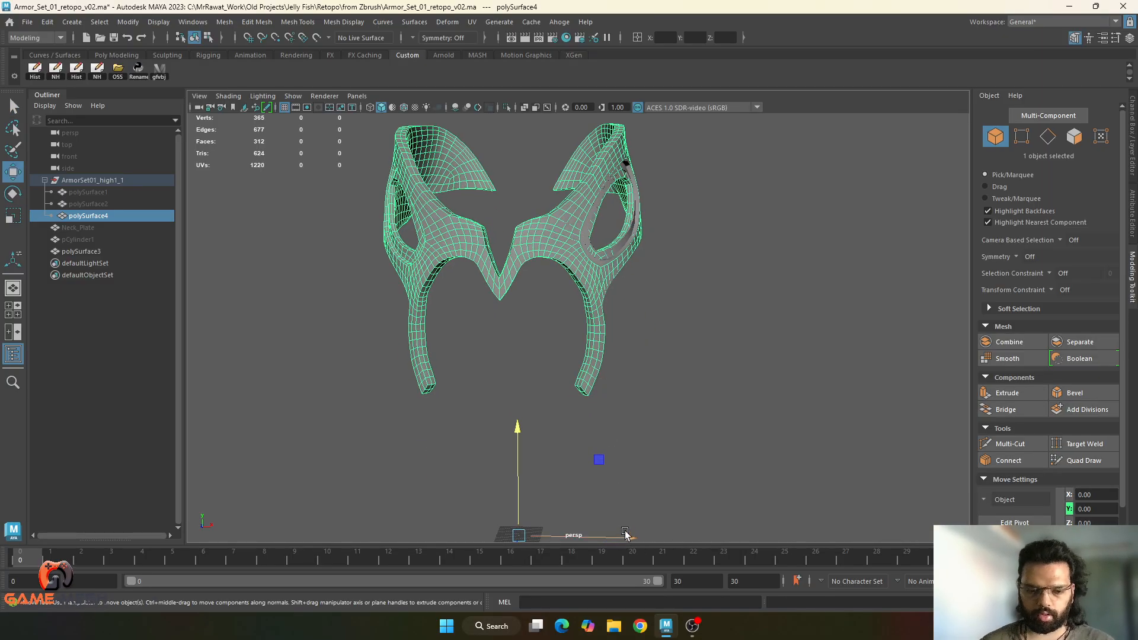
pyautogui.hotkey('alt', 'c')
pyautogui.moveTo(628, 265); pyautogui.dragTo(505, 255)
# - Compare the wireframes of the high-poly copy and the retopo mesh around the oval opening with both selected, and clear the selection
pyautogui.keyDown('alt'); pyautogui.moveTo(547, 255); pyautogui.dragTo(603, 360, button='middle'); pyautogui.keyUp('alt')
pyautogui.moveTo(603, 360)
pyautogui.keyDown('alt'); pyautogui.mouseDown()
pyautogui.moveTo(559, 356)
pyautogui.moveTo(590, 371)
pyautogui.mouseUp(); pyautogui.keyUp('alt')
pyautogui.keyDown('alt'); pyautogui.moveTo(590, 370); pyautogui.dragTo(641, 410, button='right'); pyautogui.keyUp('alt')
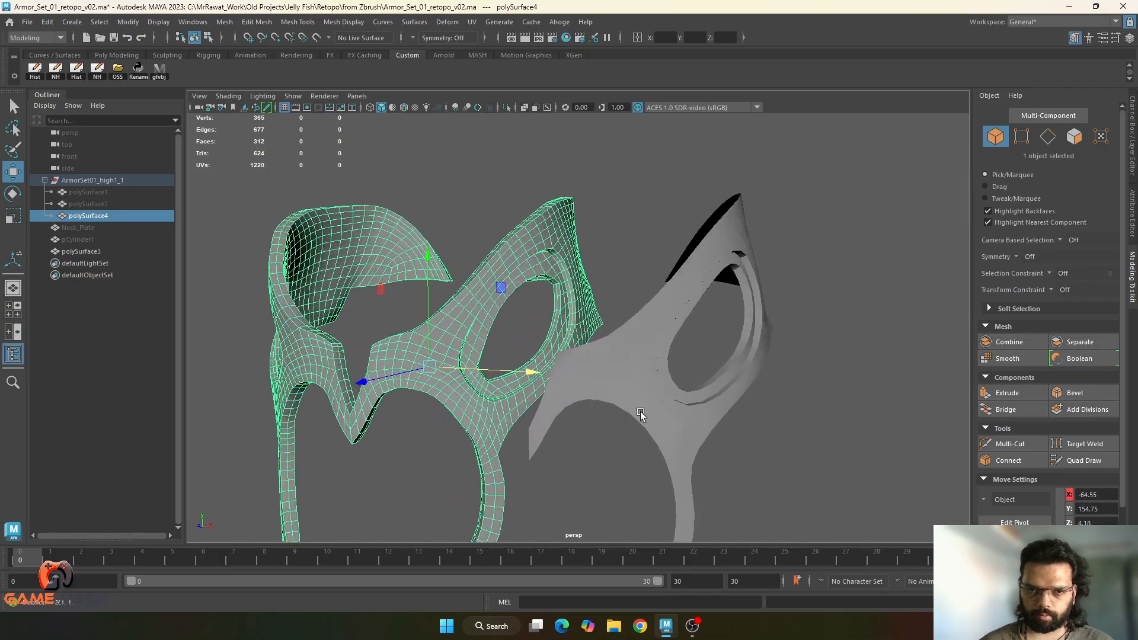
pyautogui.keyDown('alt'); pyautogui.moveTo(641, 410); pyautogui.dragTo(638, 369, button='middle'); pyautogui.keyUp('alt')
pyautogui.keyDown('alt'); pyautogui.moveTo(638, 368); pyautogui.dragTo(699, 372, button='right'); pyautogui.keyUp('alt')
pyautogui.click(832, 374)
pyautogui.click(450, 273)
pyautogui.keyDown('shift'); pyautogui.click(666, 356); pyautogui.keyUp('shift')
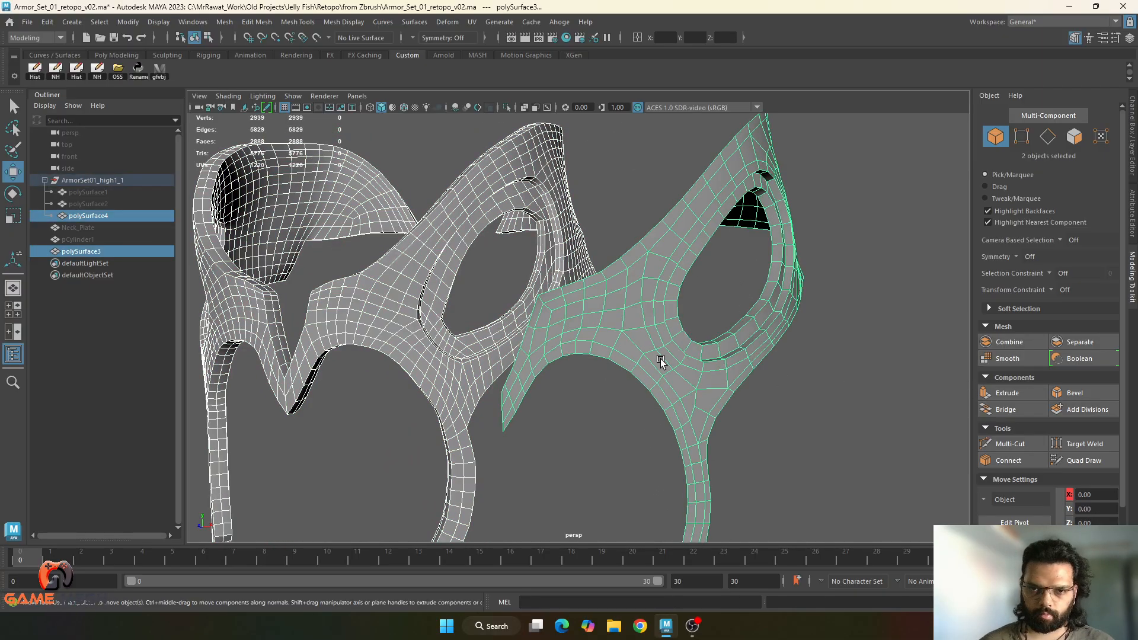
pyautogui.keyDown('alt'); pyautogui.moveTo(666, 356); pyautogui.dragTo(635, 310); pyautogui.keyUp('alt')
pyautogui.keyDown('alt'); pyautogui.moveTo(638, 382); pyautogui.dragTo(595, 370); pyautogui.keyUp('alt')
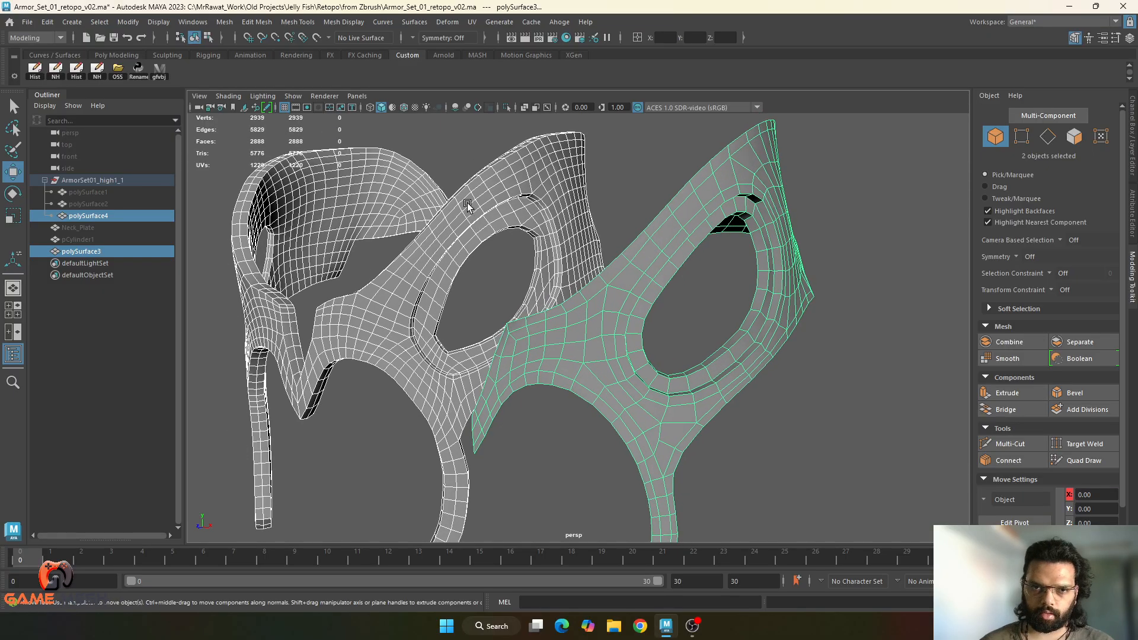
pyautogui.keyDown('alt'); pyautogui.moveTo(564, 274); pyautogui.dragTo(466, 314); pyautogui.keyUp('alt')
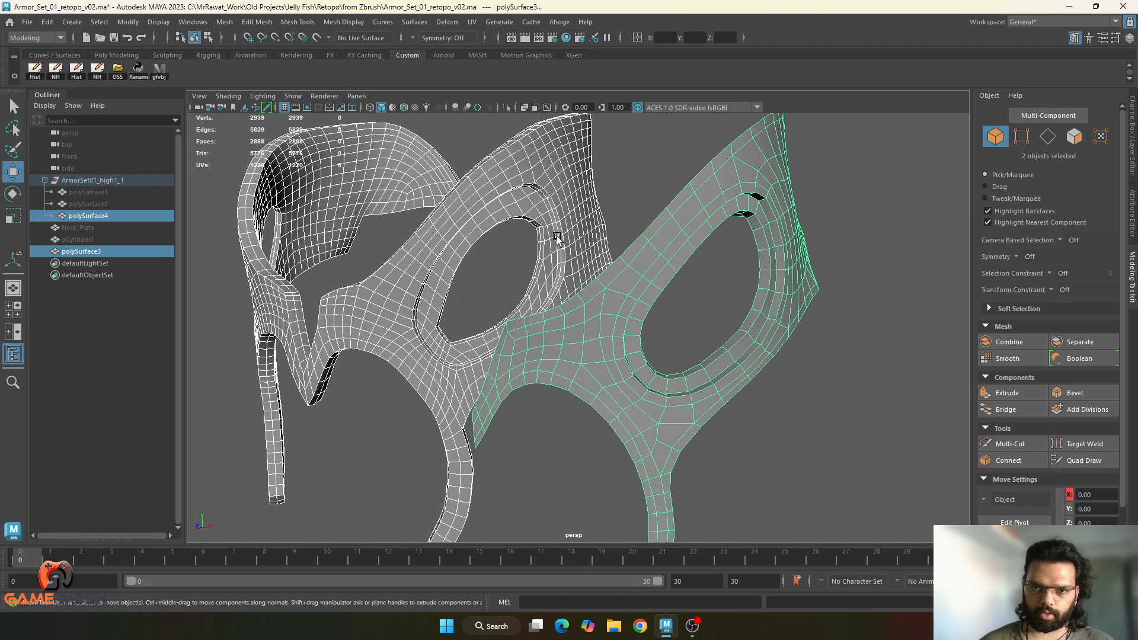
pyautogui.click(495, 255)
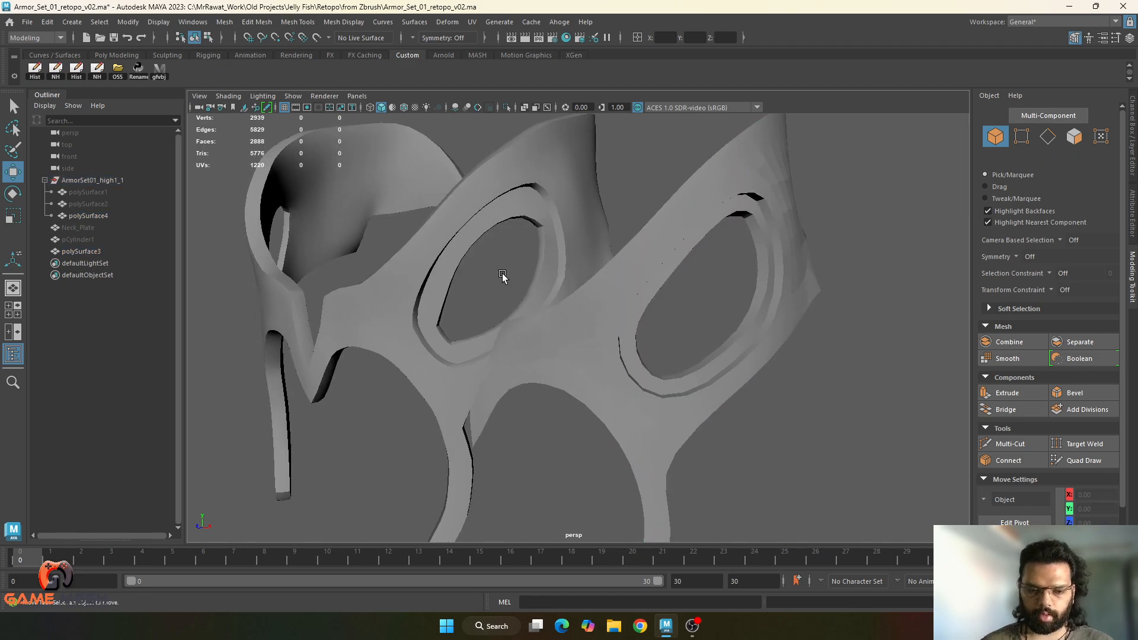
# - Compare the silhouettes of both meshes from several angles using scene lighting, and return to default shaded display
pyautogui.press('7')
pyautogui.keyDown('alt'); pyautogui.moveTo(635, 330); pyautogui.dragTo(722, 237); pyautogui.keyUp('alt')
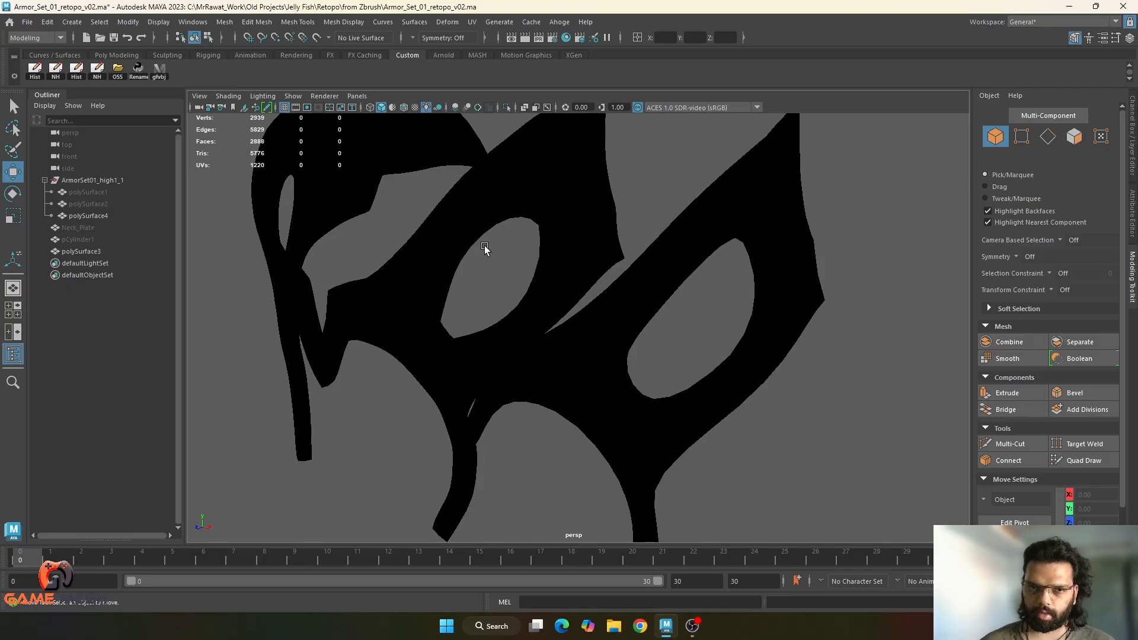
pyautogui.keyDown('alt'); pyautogui.moveTo(485, 248); pyautogui.dragTo(525, 221); pyautogui.keyUp('alt')
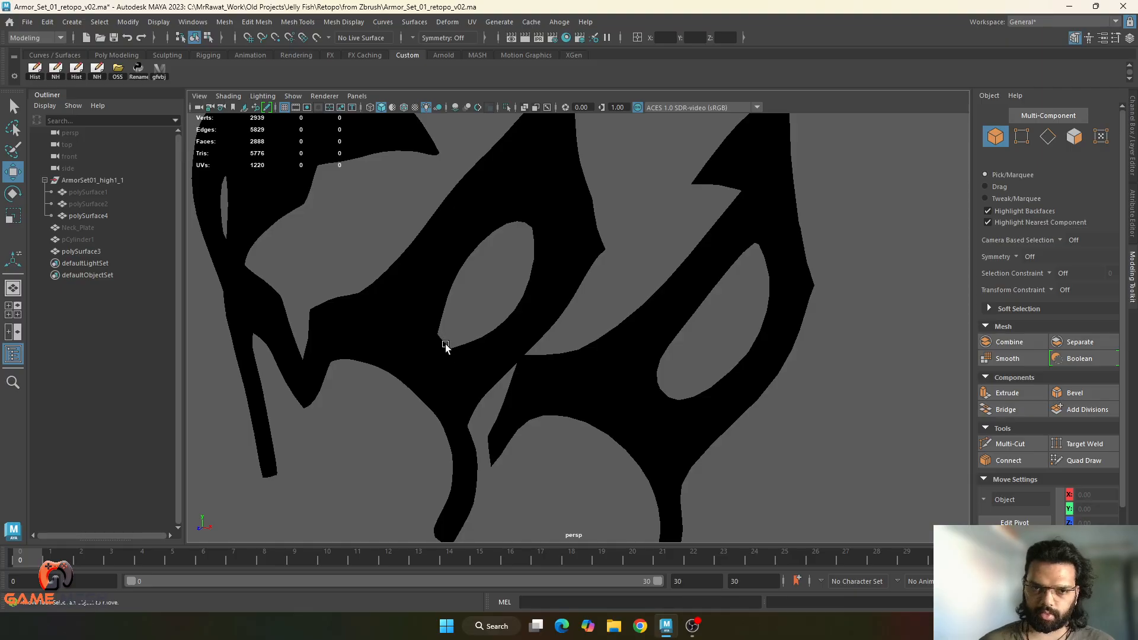
pyautogui.moveTo(582, 335)
pyautogui.keyDown('alt'); pyautogui.mouseDown()
pyautogui.moveTo(549, 320)
pyautogui.moveTo(565, 332)
pyautogui.mouseUp(); pyautogui.keyUp('alt')
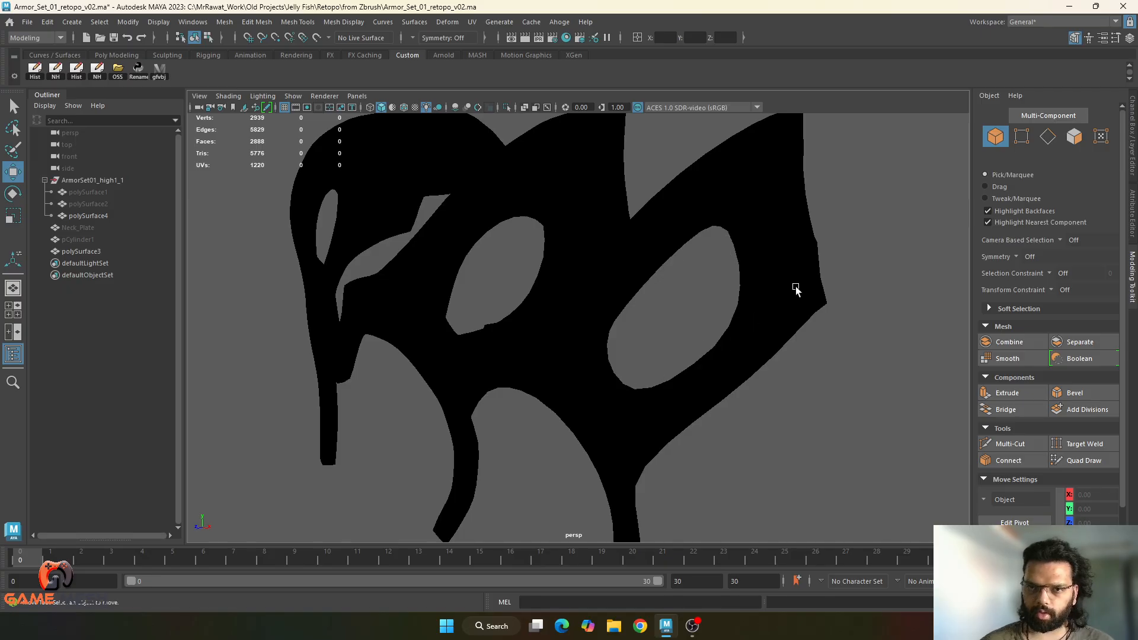
pyautogui.keyDown('alt'); pyautogui.moveTo(796, 290); pyautogui.dragTo(701, 289); pyautogui.keyUp('alt')
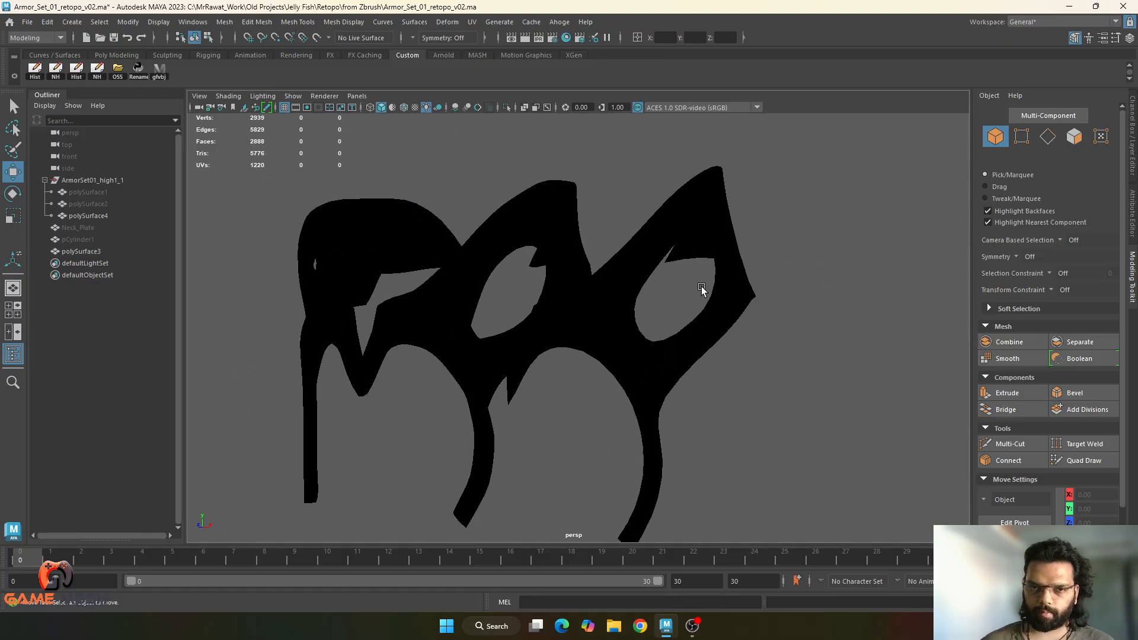
pyautogui.press('5')
# - Compare the full edge flow of polySurface4 and polySurface3 from the front and side with both wireframes highlighted
pyautogui.moveTo(630, 311); pyautogui.dragTo(851, 319)
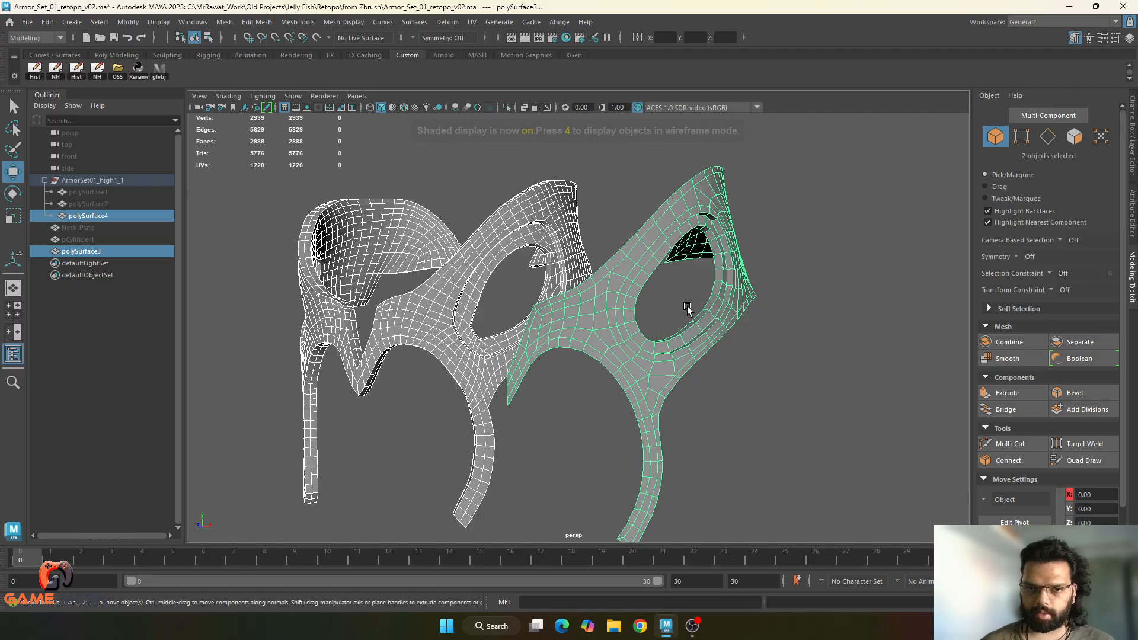
pyautogui.press('alt')
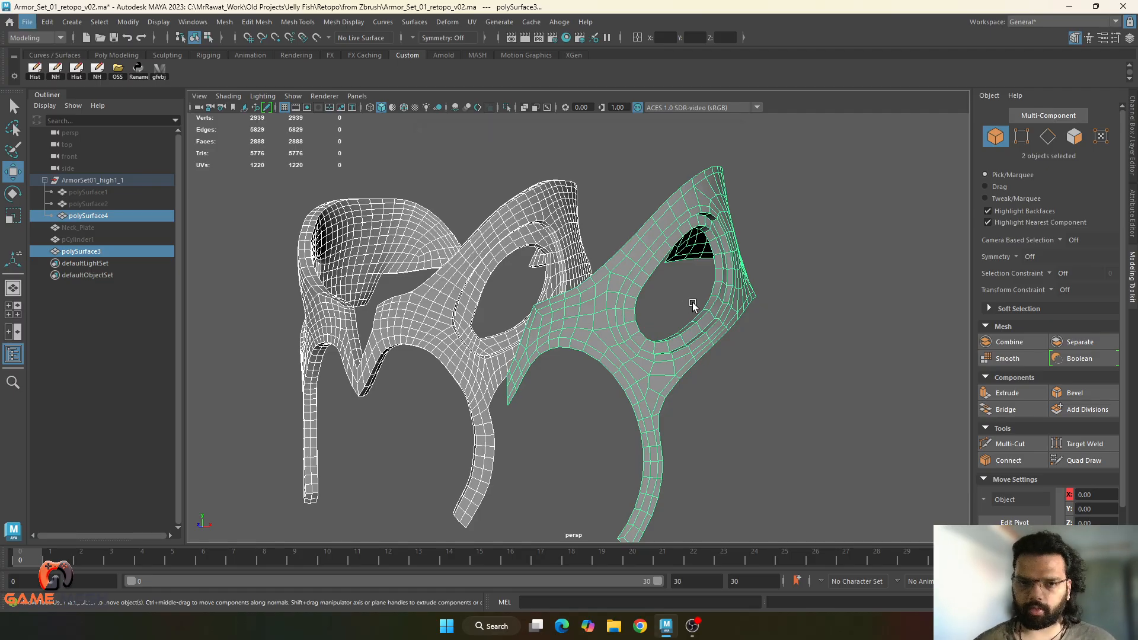
pyautogui.moveTo(649, 289)
pyautogui.keyDown('alt'); pyautogui.mouseDown()
pyautogui.moveTo(646, 300)
pyautogui.moveTo(627, 295)
pyautogui.mouseUp(); pyautogui.keyUp('alt')
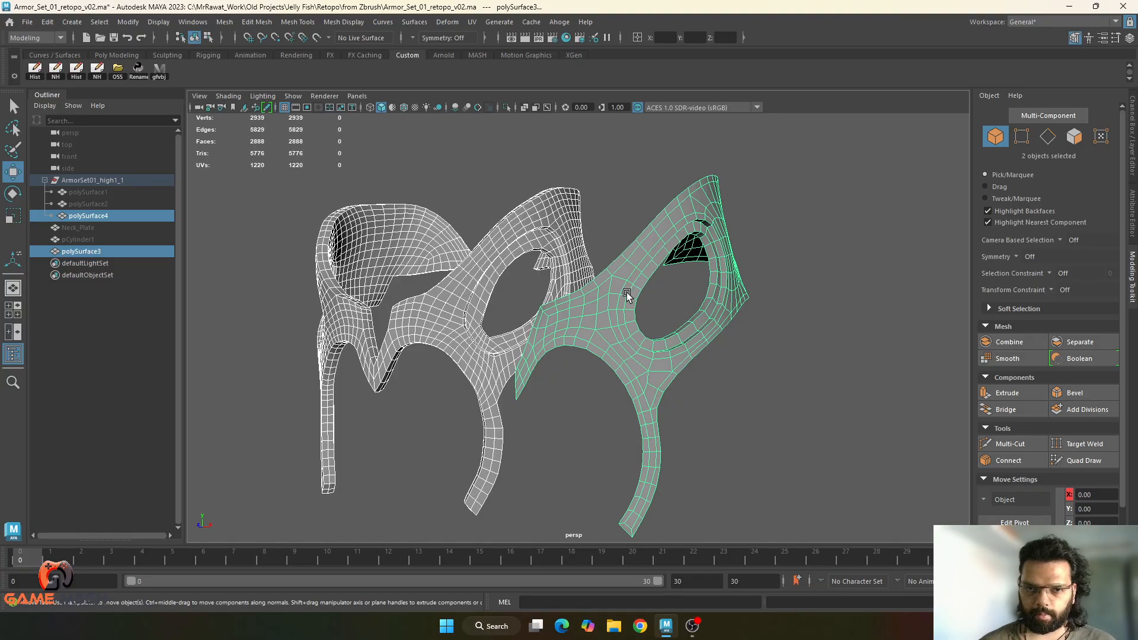
pyautogui.keyDown('alt'); pyautogui.moveTo(681, 350); pyautogui.dragTo(564, 351); pyautogui.keyUp('alt')
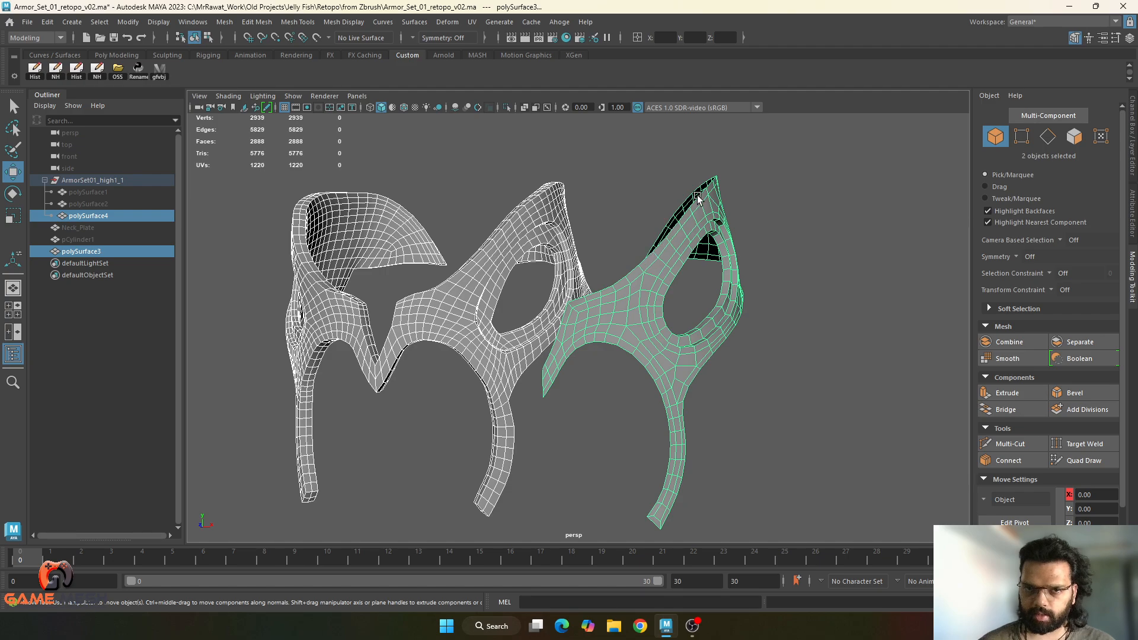
pyautogui.keyDown('alt'); pyautogui.moveTo(686, 410); pyautogui.dragTo(695, 374, button='middle'); pyautogui.keyUp('alt')
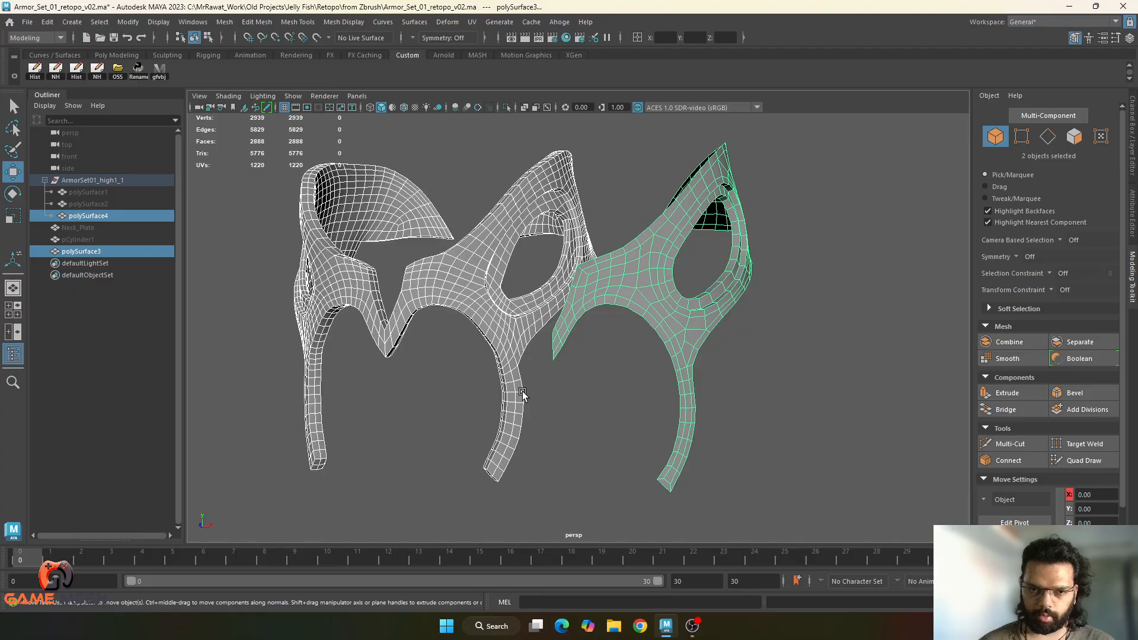
pyautogui.moveTo(423, 306)
pyautogui.keyDown('alt'); pyautogui.mouseDown()
pyautogui.moveTo(517, 319)
pyautogui.moveTo(444, 312)
pyautogui.mouseUp(); pyautogui.keyUp('alt')
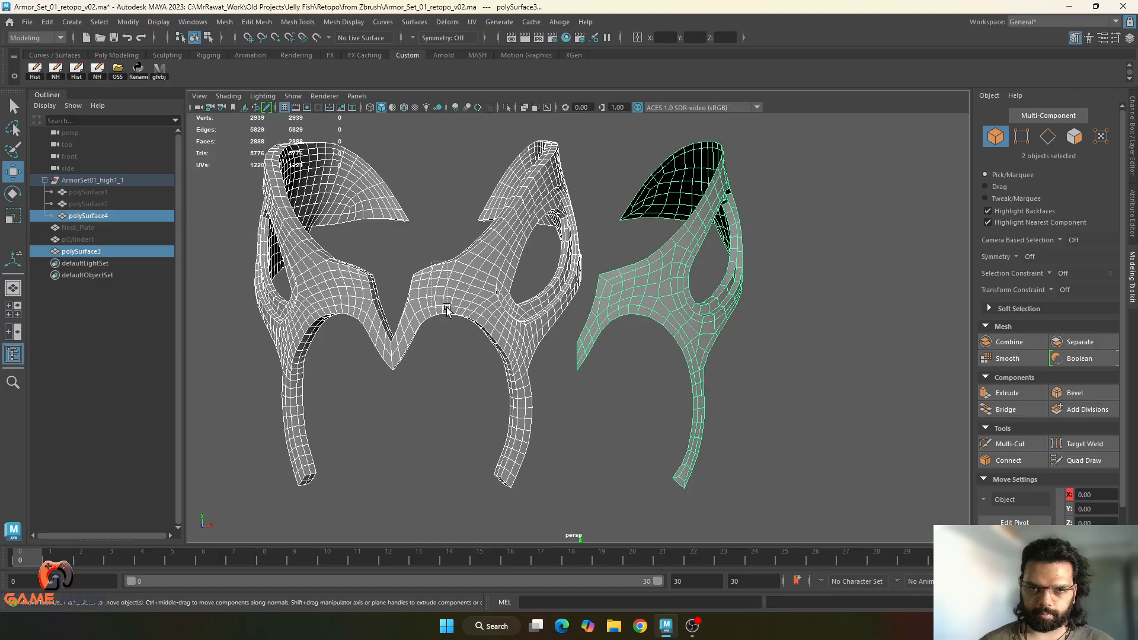
pyautogui.click(447, 313)
pyautogui.keyDown('alt'); pyautogui.moveTo(570, 385); pyautogui.dragTo(559, 414); pyautogui.keyUp('alt')
pyautogui.click(578, 408)
pyautogui.moveTo(482, 306); pyautogui.dragTo(778, 330)
pyautogui.keyDown('alt'); pyautogui.moveTo(775, 340); pyautogui.dragTo(773, 351, button='middle'); pyautogui.keyUp('alt')
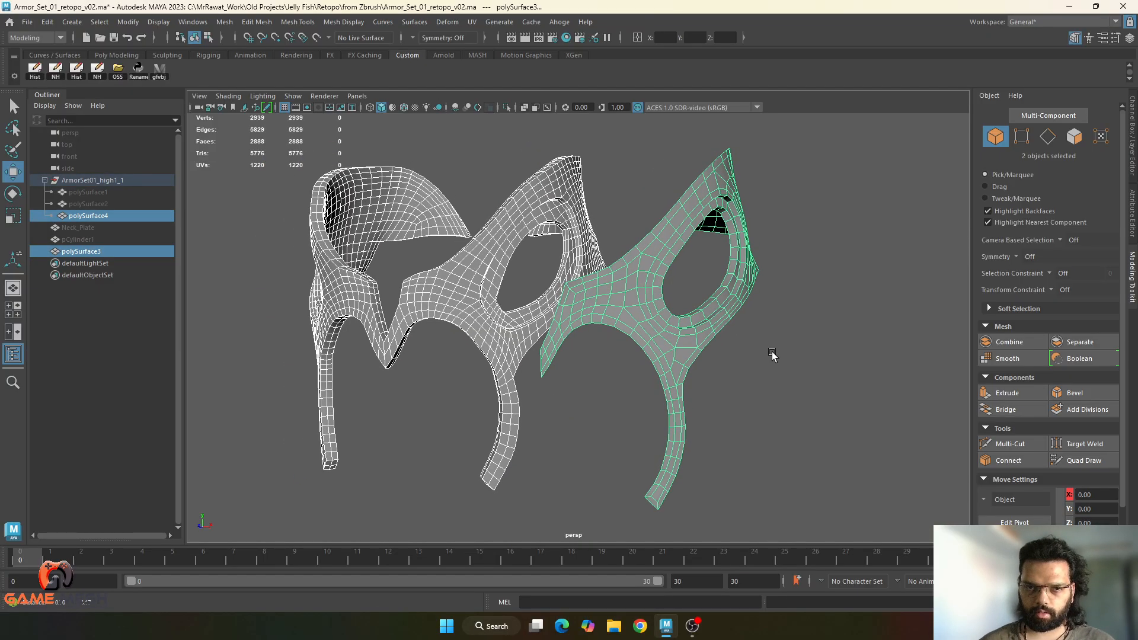